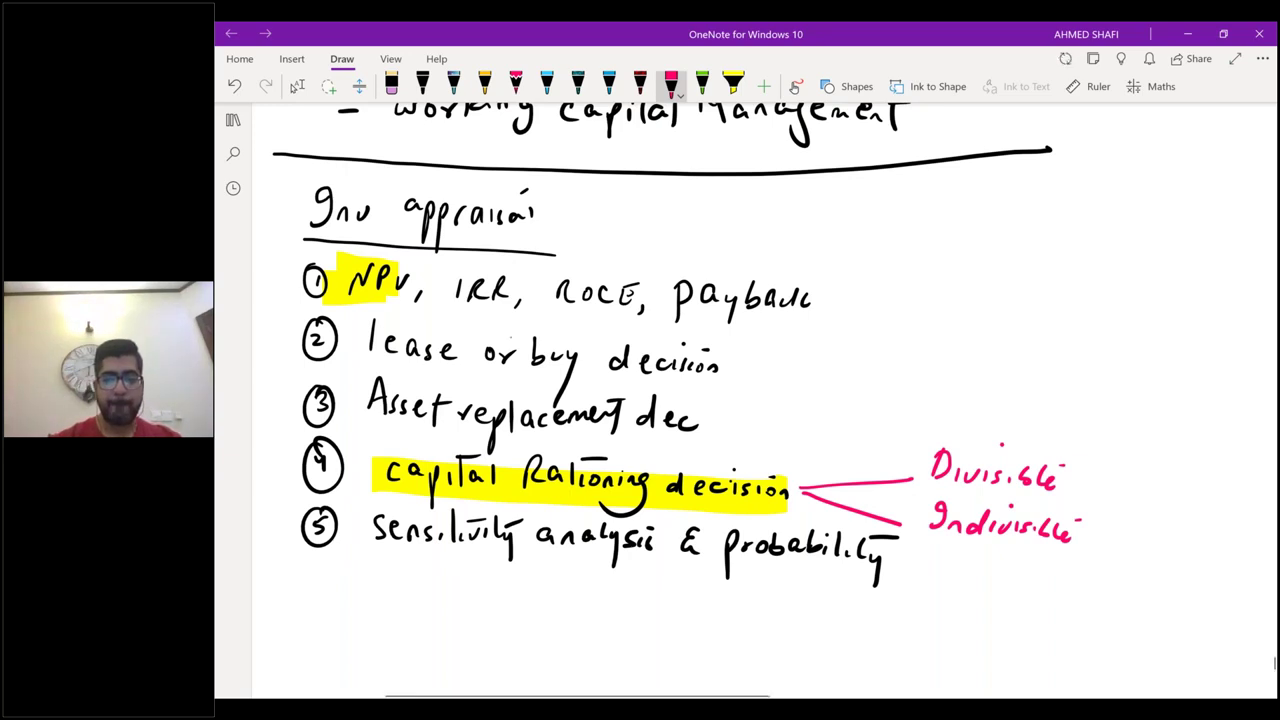
Step: Switch to the FM - Day 1 Word document and copy the requirement text "Calculate the net present value of project B"
{"action": "mouse_move", "coordinate": [864, 712]}
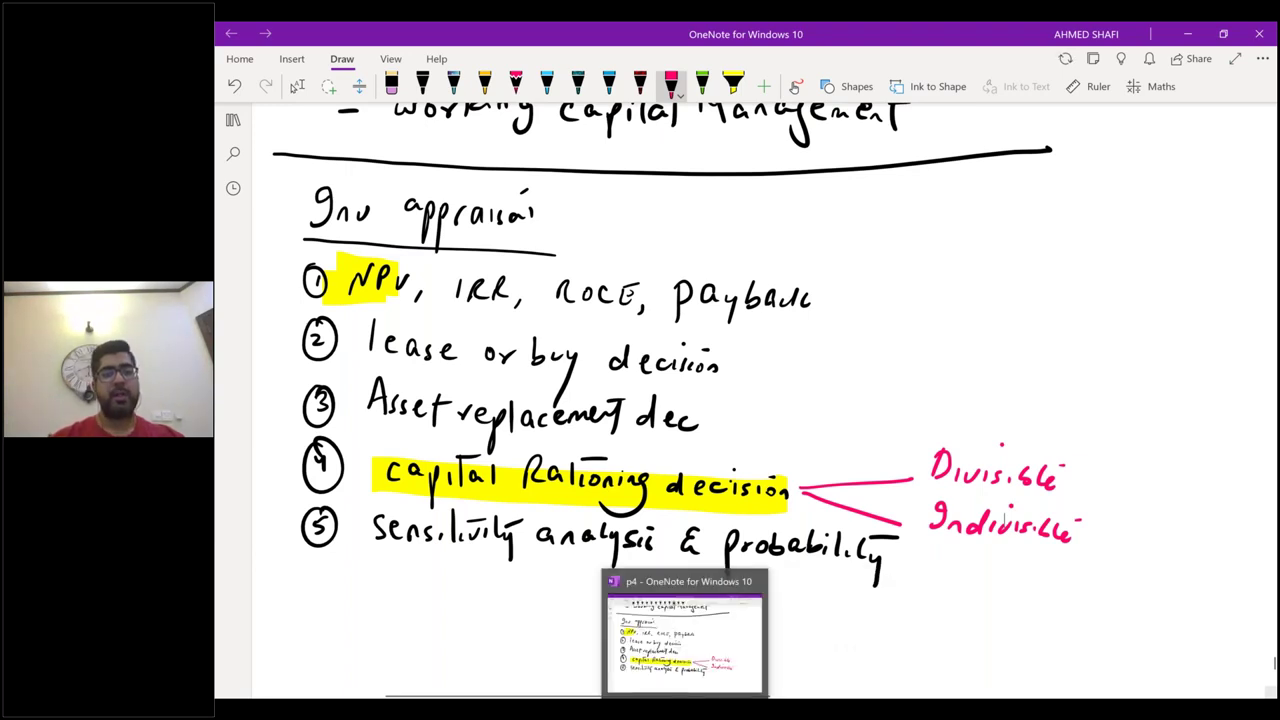
{"action": "left_click", "coordinate": [685, 712]}
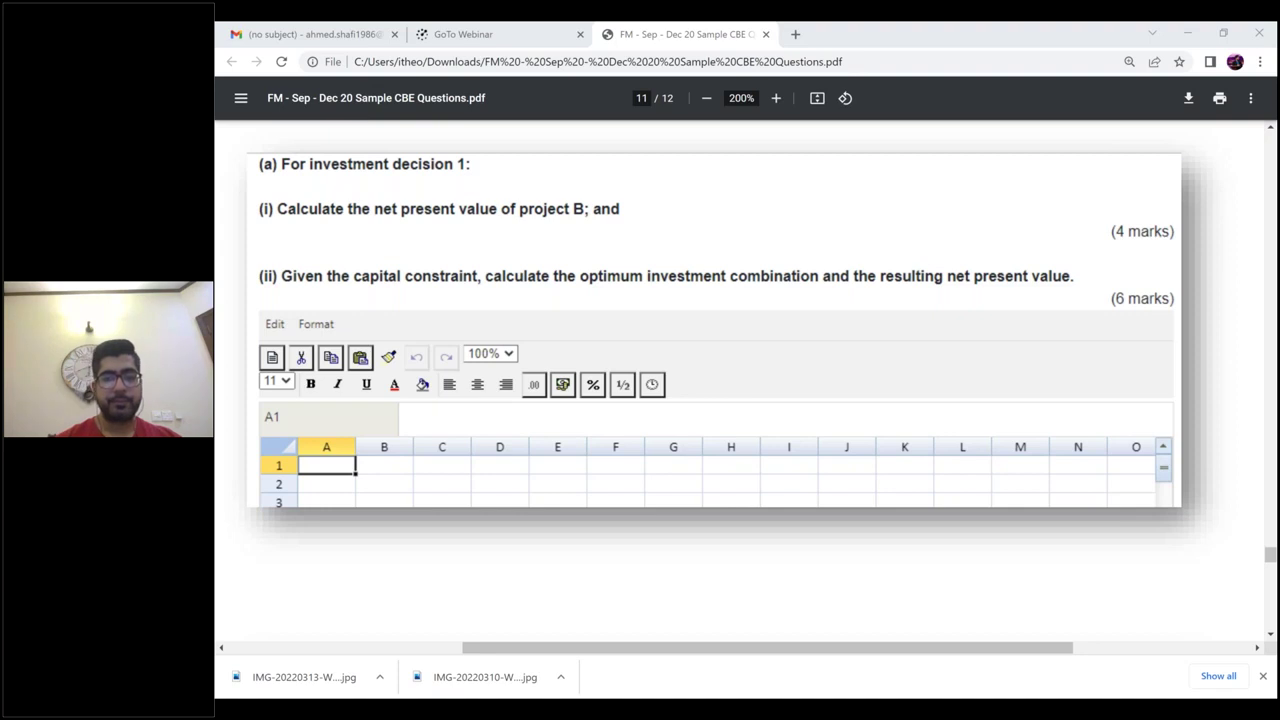
{"action": "key", "text": "alt+Tab"}
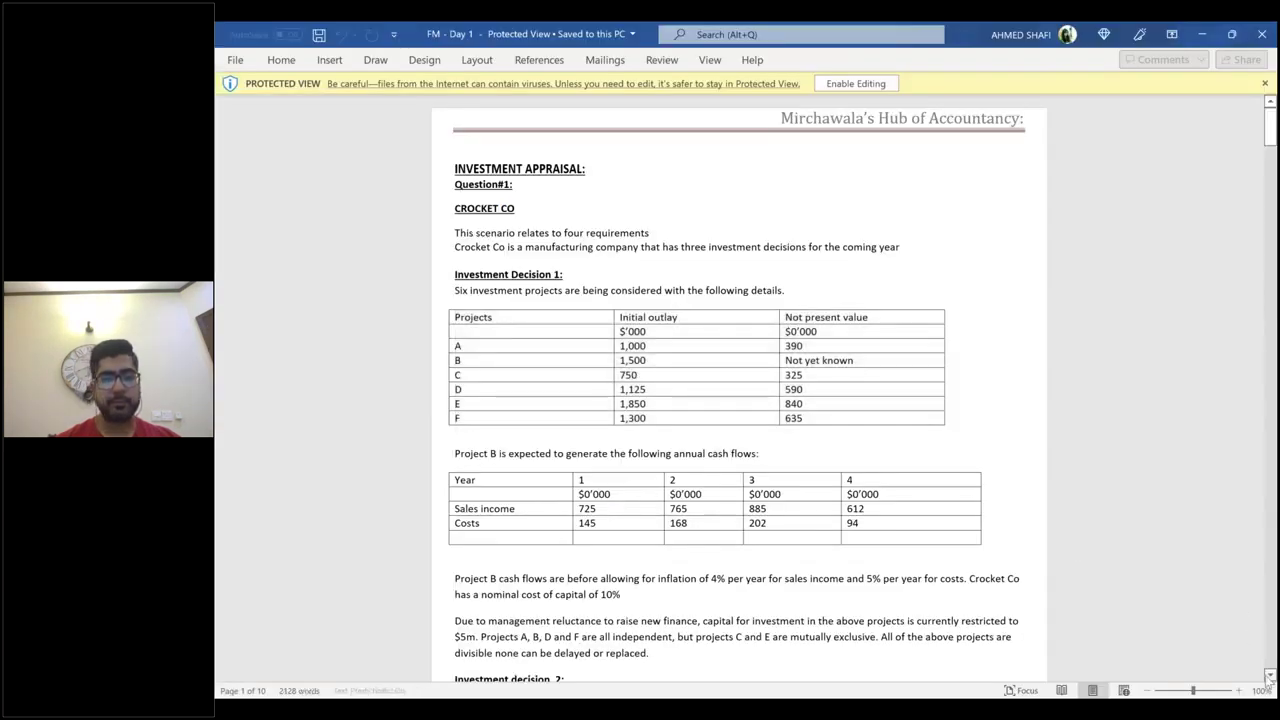
{"action": "left_click", "coordinate": [1269, 676]}
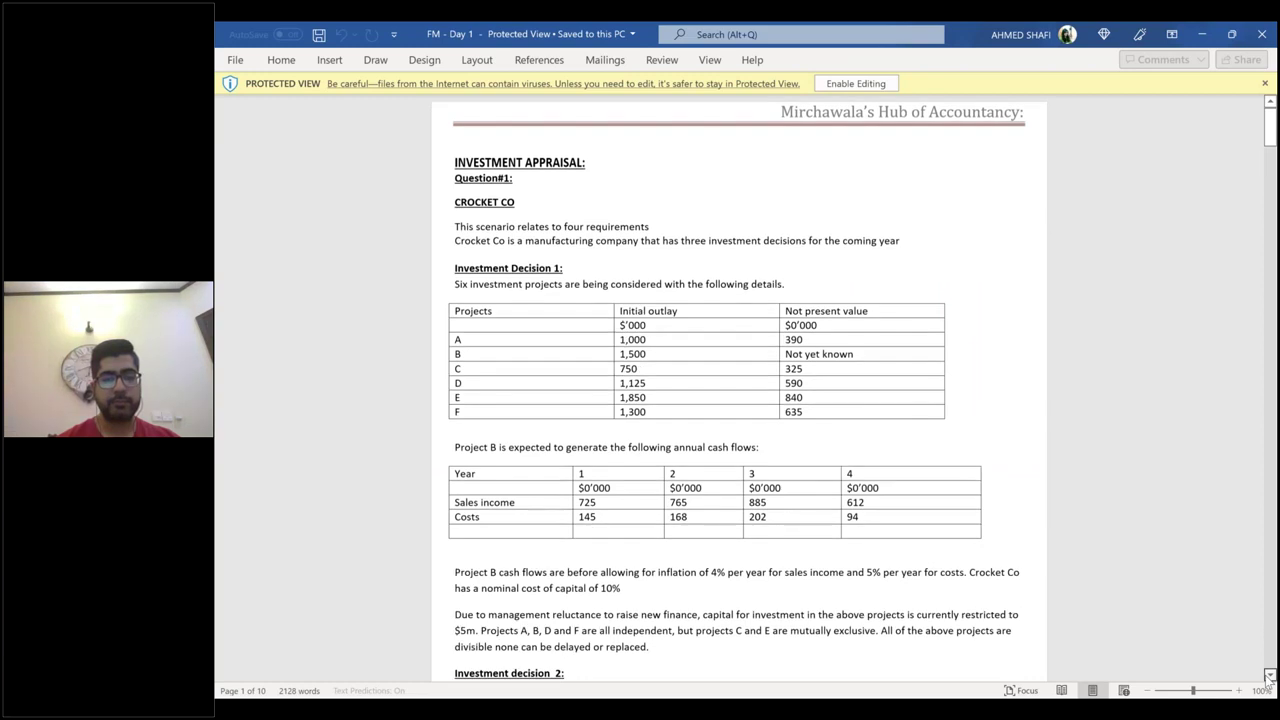
{"action": "scroll", "coordinate": [1269, 677], "scroll_direction": "down", "scroll_amount": 2}
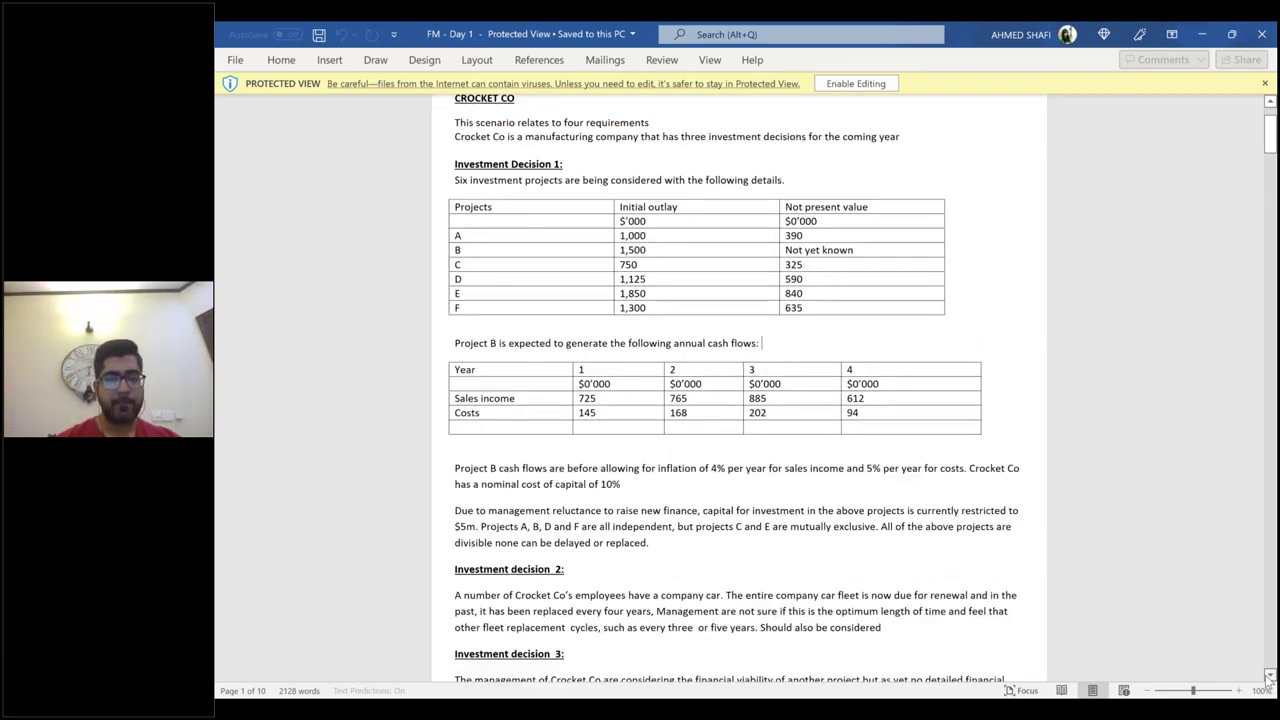
{"action": "scroll", "coordinate": [1269, 677], "scroll_direction": "down", "scroll_amount": 4}
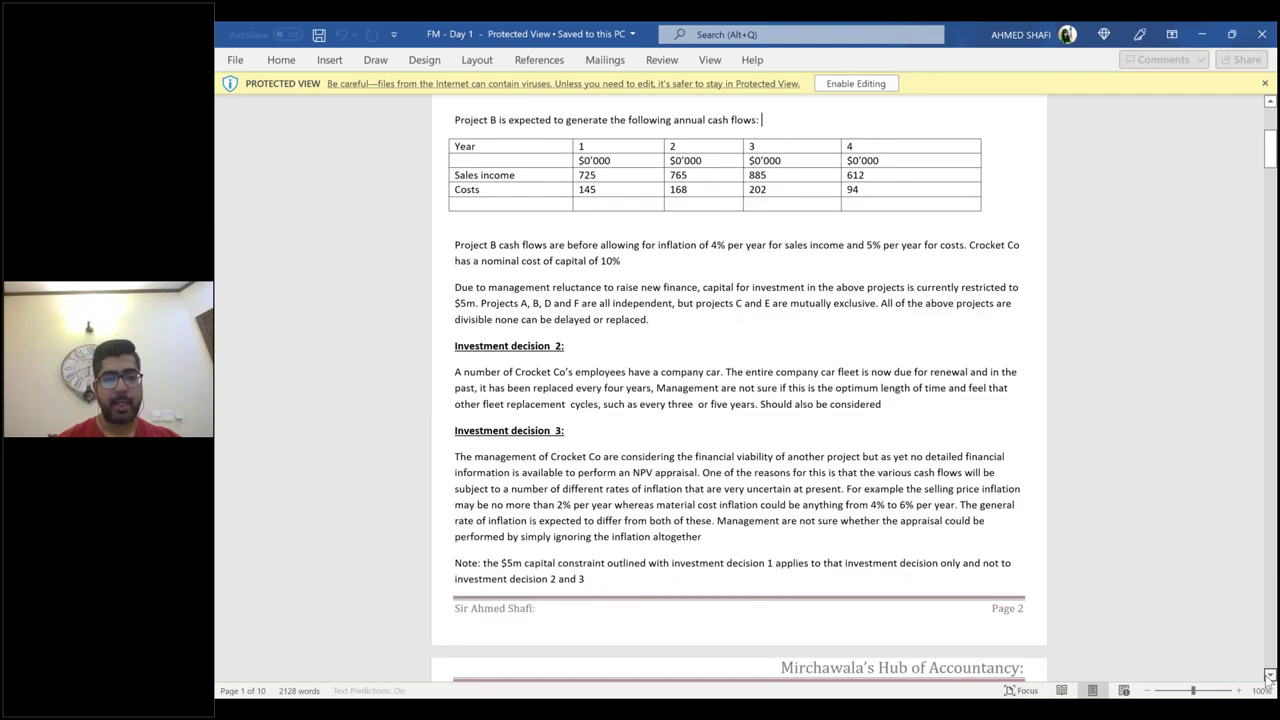
{"action": "scroll", "coordinate": [1269, 677], "scroll_direction": "down", "scroll_amount": 3}
{"action": "left_click_drag", "start_coordinate": [525, 566], "coordinate": [733, 566]}
{"action": "key", "text": "ctrl+c"}
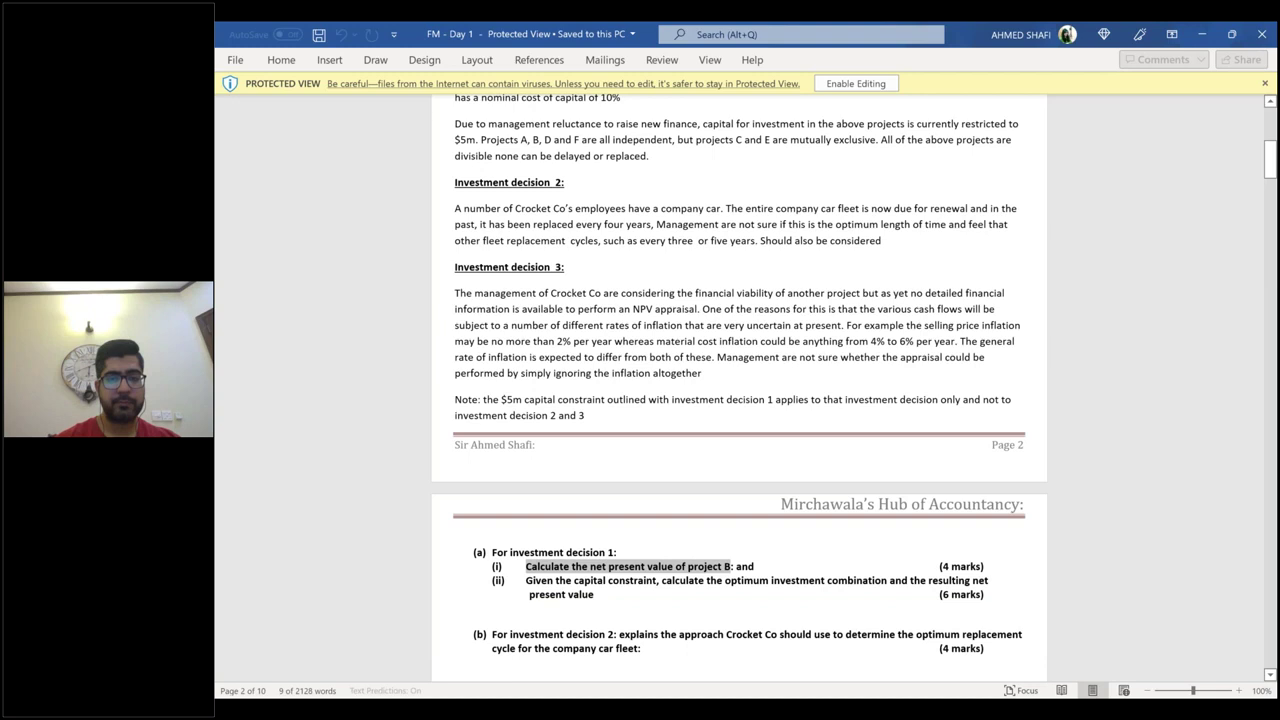
Step: Switch to the Book1 Excel workbook and paste the copied requirement into cell A16 below the highlighted notes
{"action": "key", "text": "alt+Tab"}
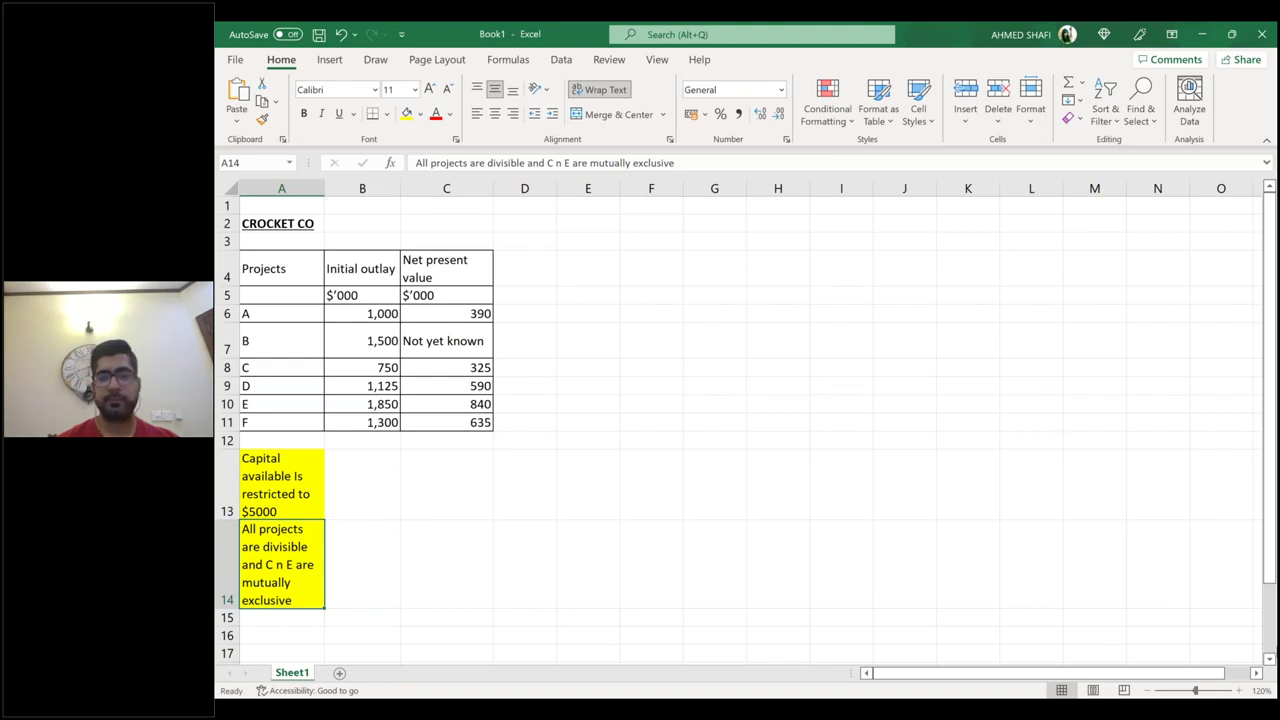
{"action": "left_click", "coordinate": [1267, 659]}
{"action": "left_click", "coordinate": [1267, 659]}
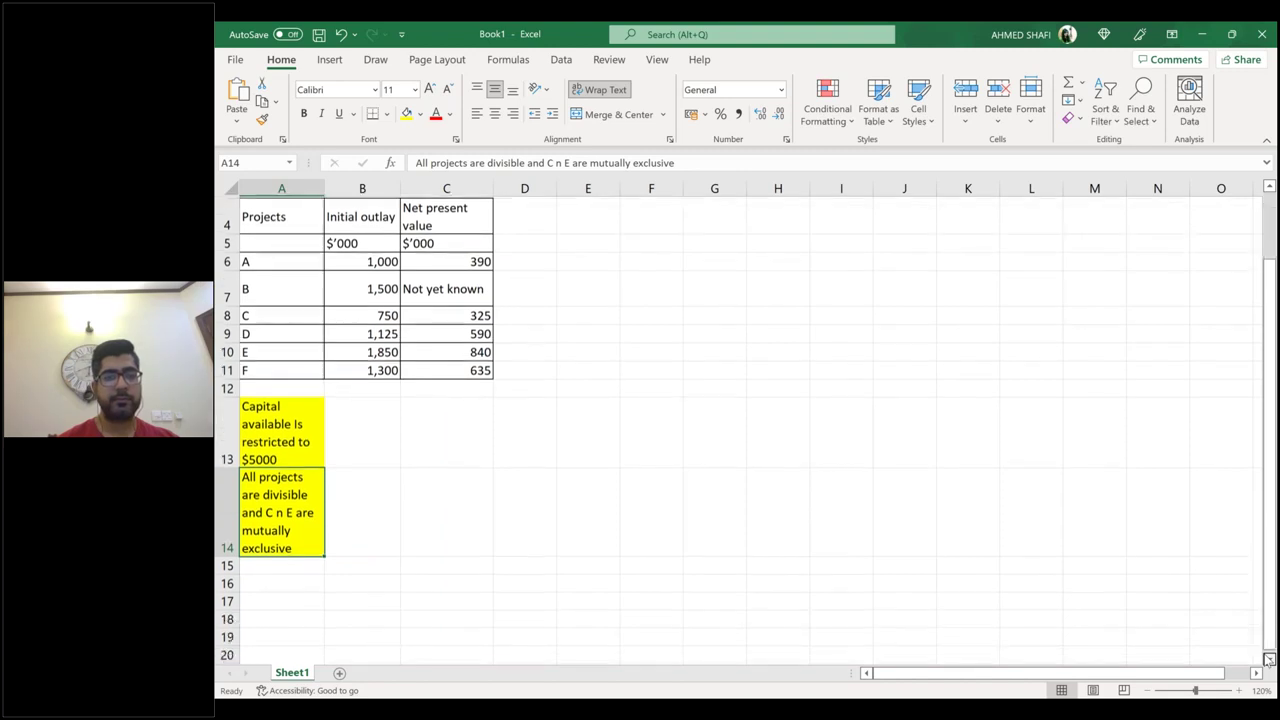
{"action": "left_click", "coordinate": [1267, 659]}
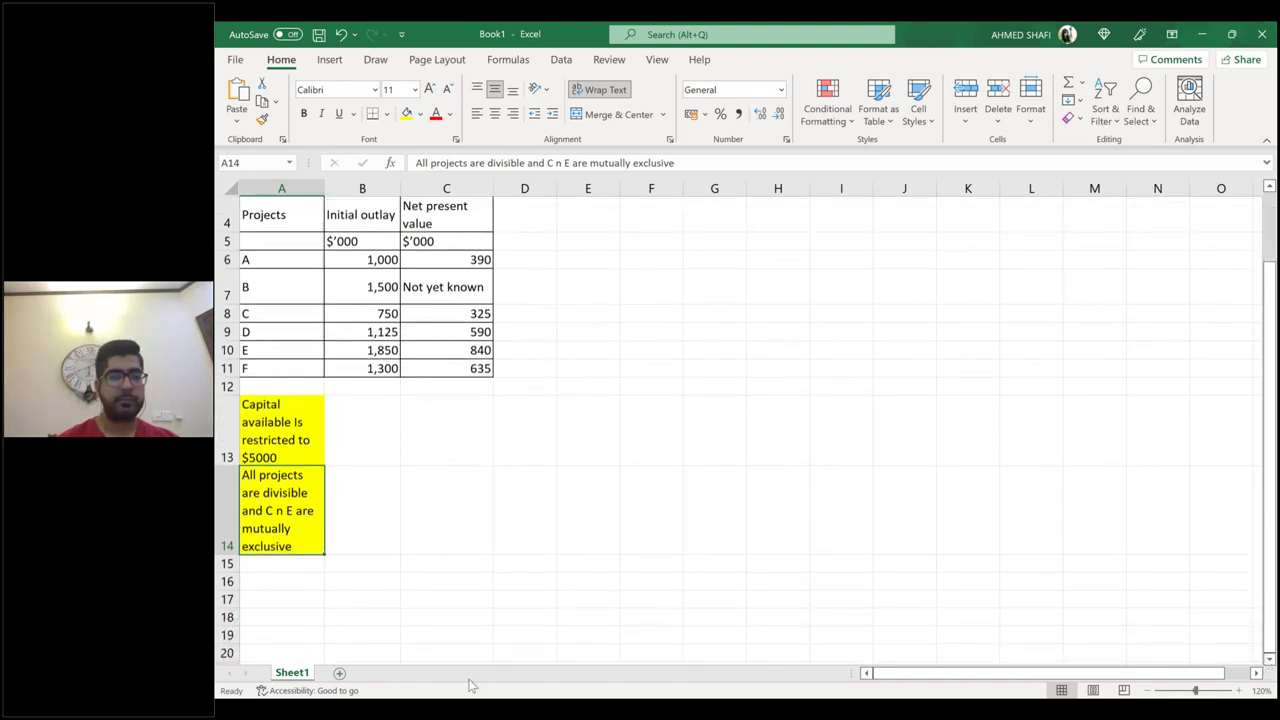
{"action": "left_click", "coordinate": [274, 588]}
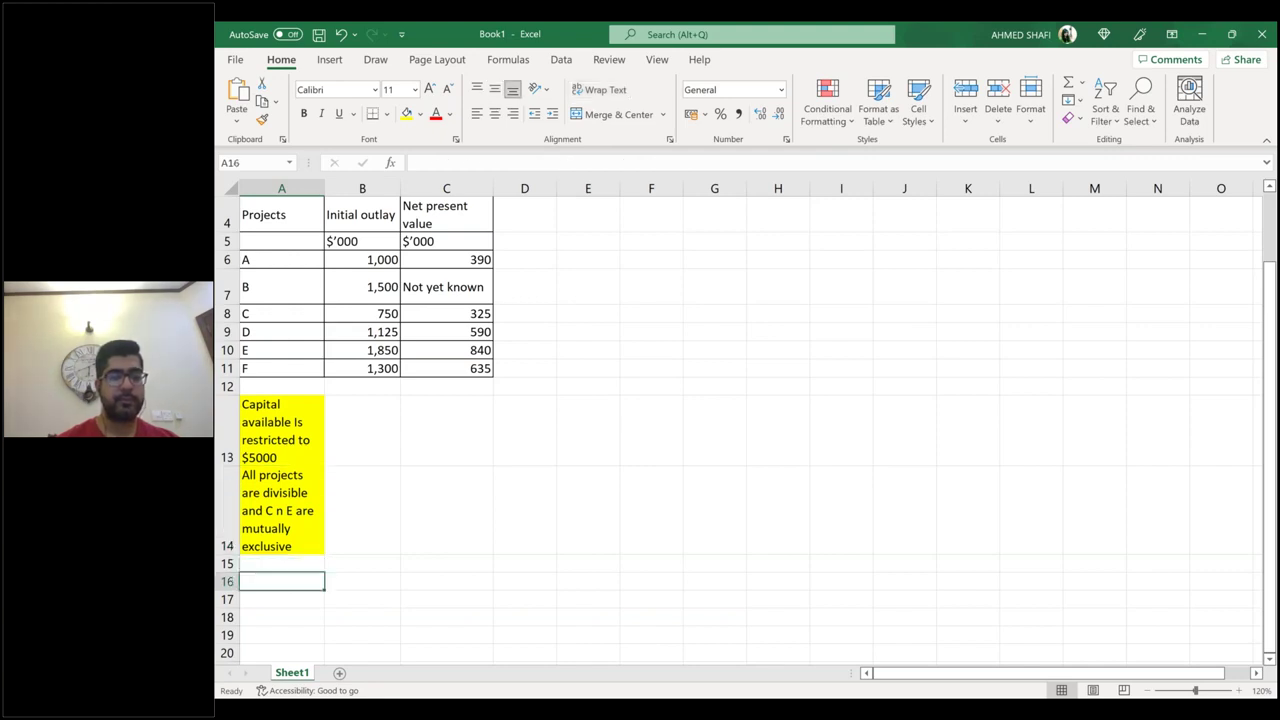
{"action": "key", "text": "ctrl+v"}
{"action": "left_click", "coordinate": [587, 598]}
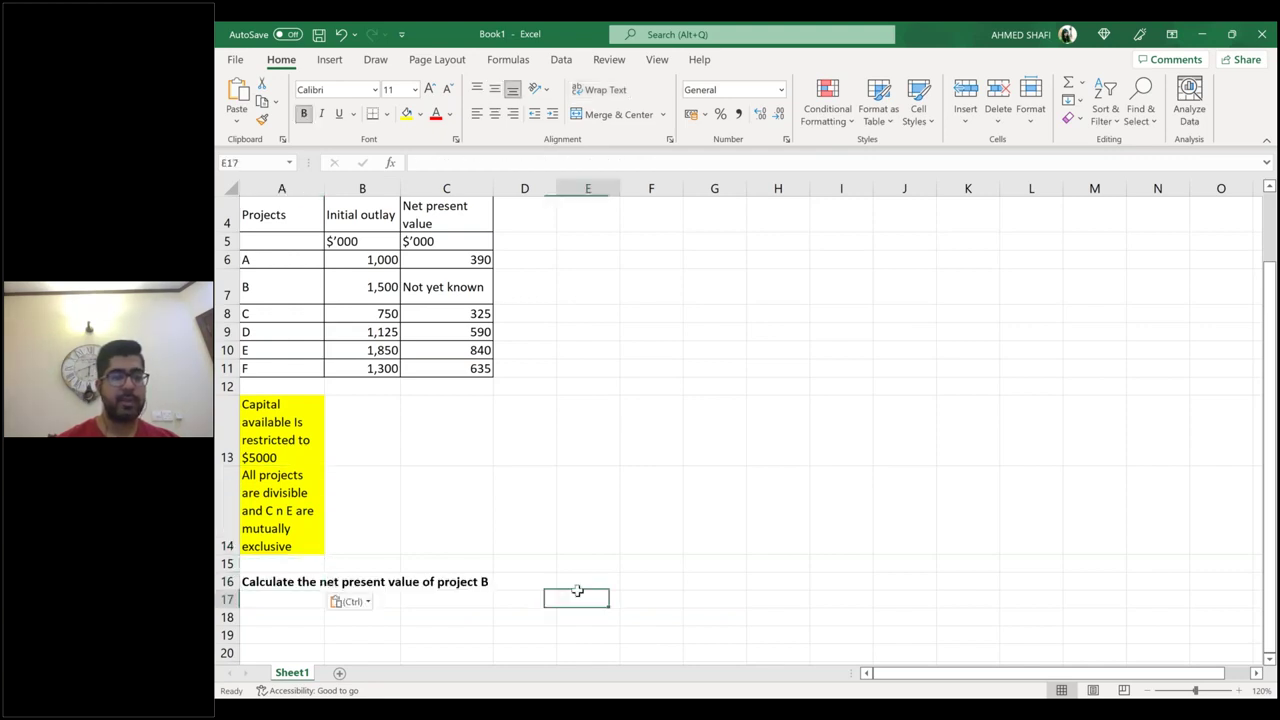
Step: Underline the requirement heading "Calculate the net present value of project B" in row 16
{"action": "left_click", "coordinate": [287, 586]}
{"action": "key", "text": "shift+Right"}
{"action": "key", "text": "shift+Right"}
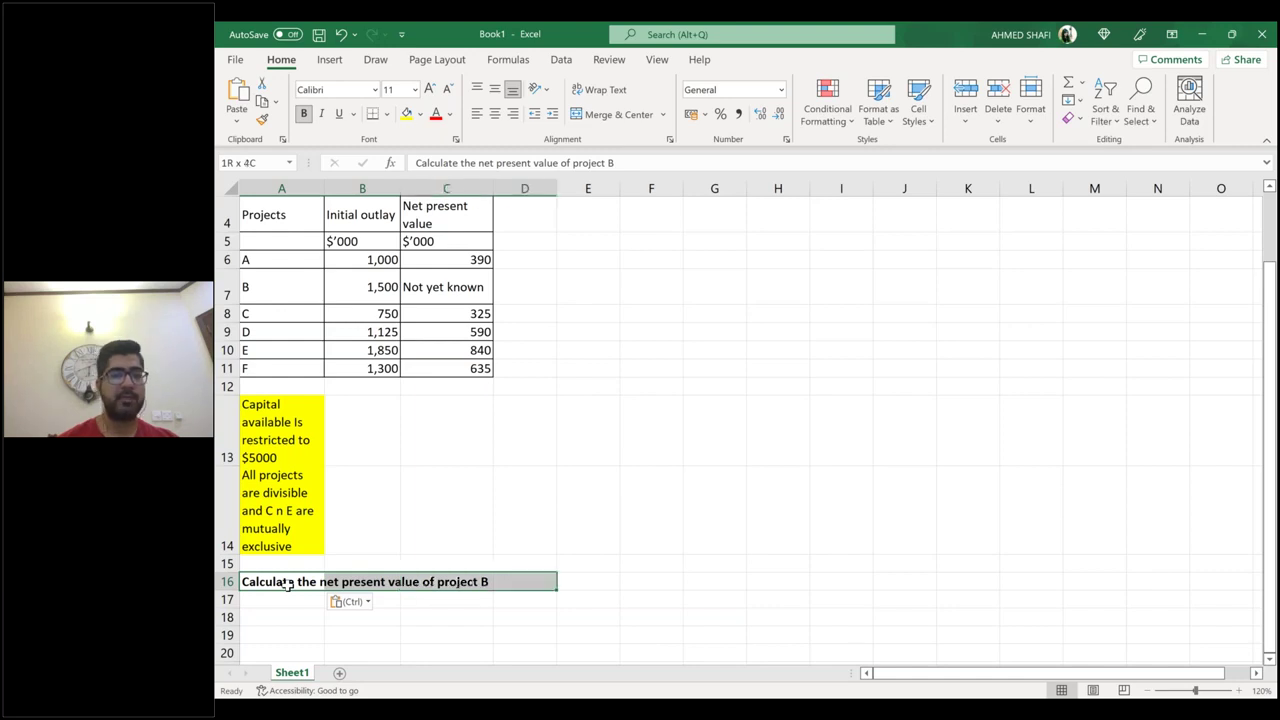
{"action": "left_click", "coordinate": [341, 114]}
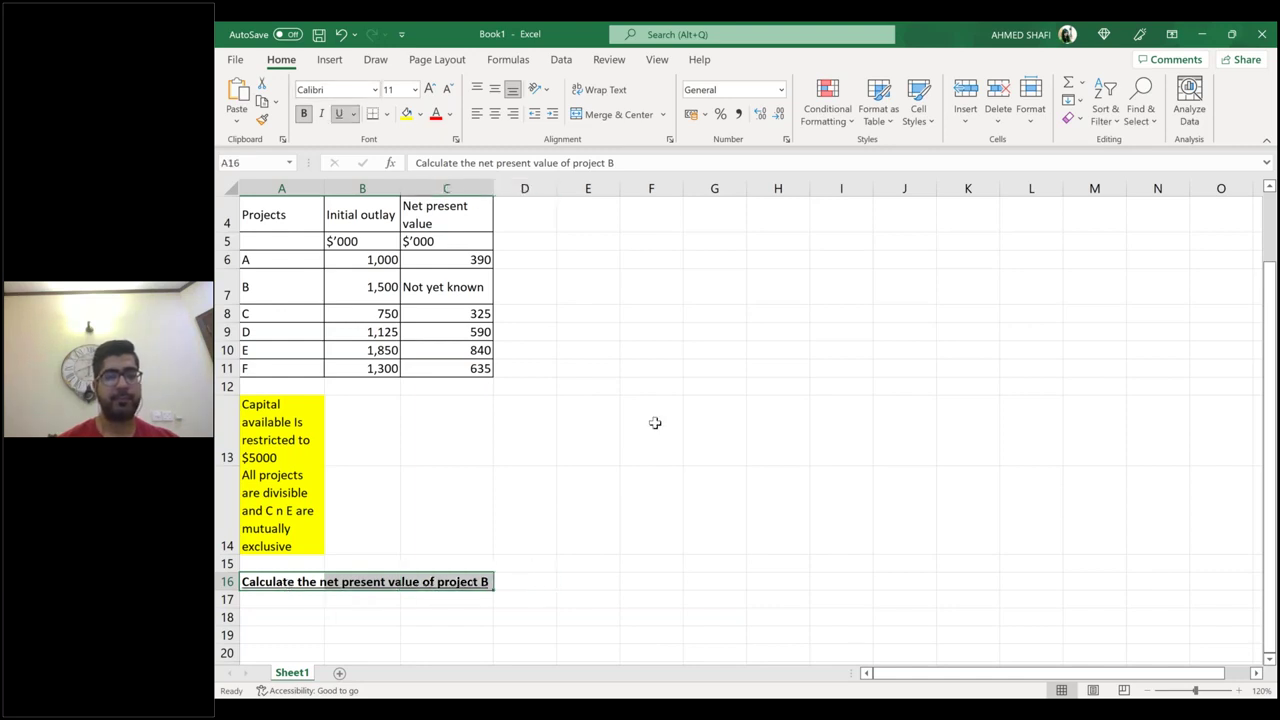
{"action": "left_click", "coordinate": [654, 420]}
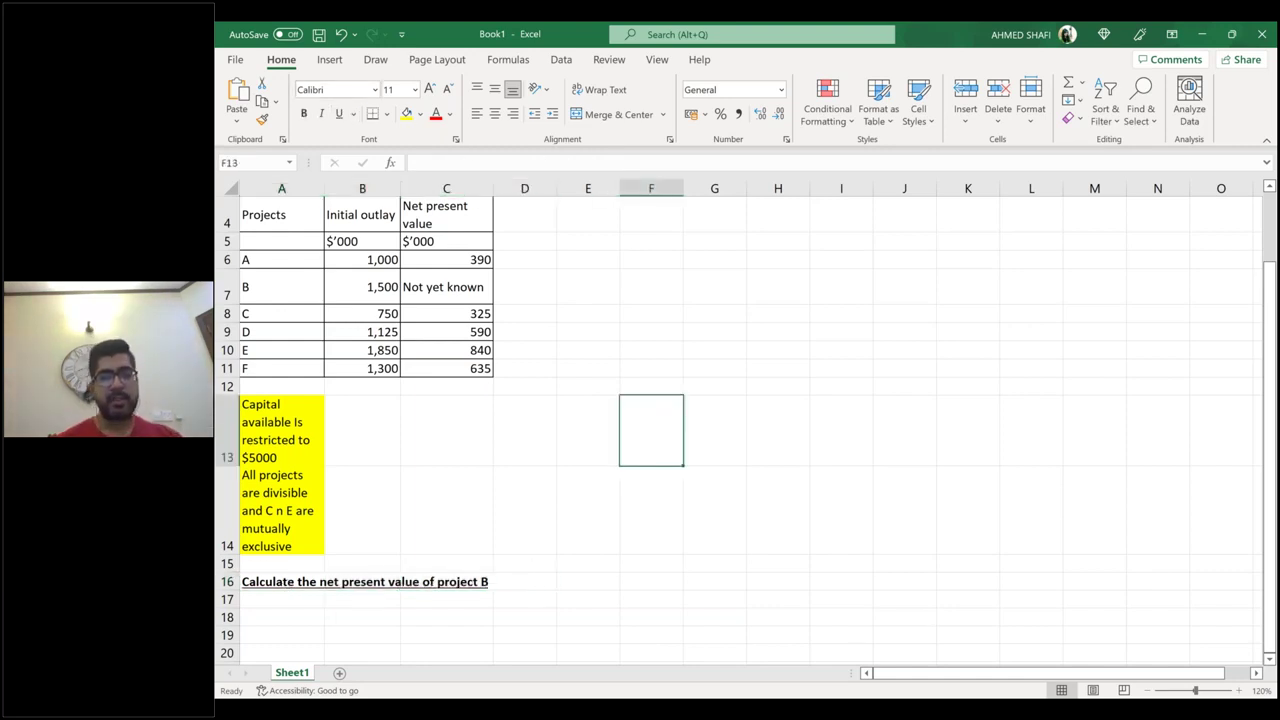
Step: Switch to the sample CBE questions PDF in Chrome and review project B's annual cash flows, inflation rates and cost of capital
{"action": "left_click", "coordinate": [1268, 666]}
{"action": "left_click", "coordinate": [1268, 666]}
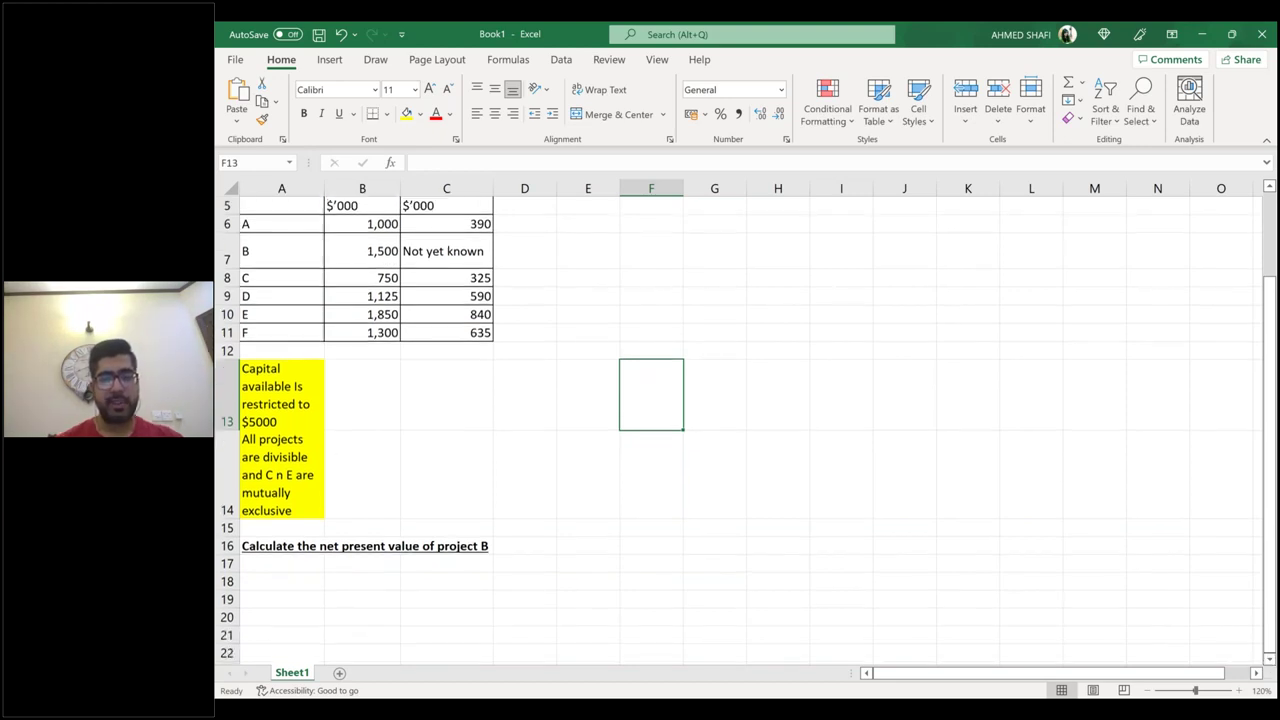
{"action": "mouse_move", "coordinate": [793, 712]}
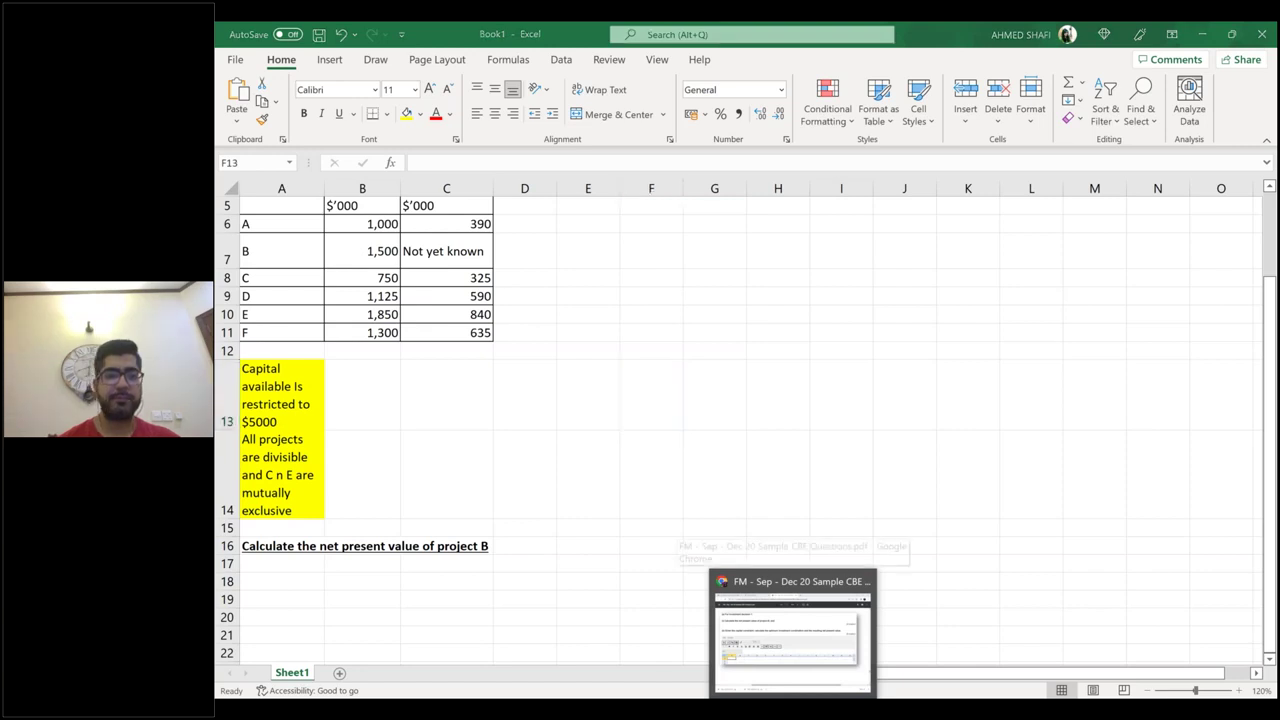
{"action": "left_click", "coordinate": [793, 630]}
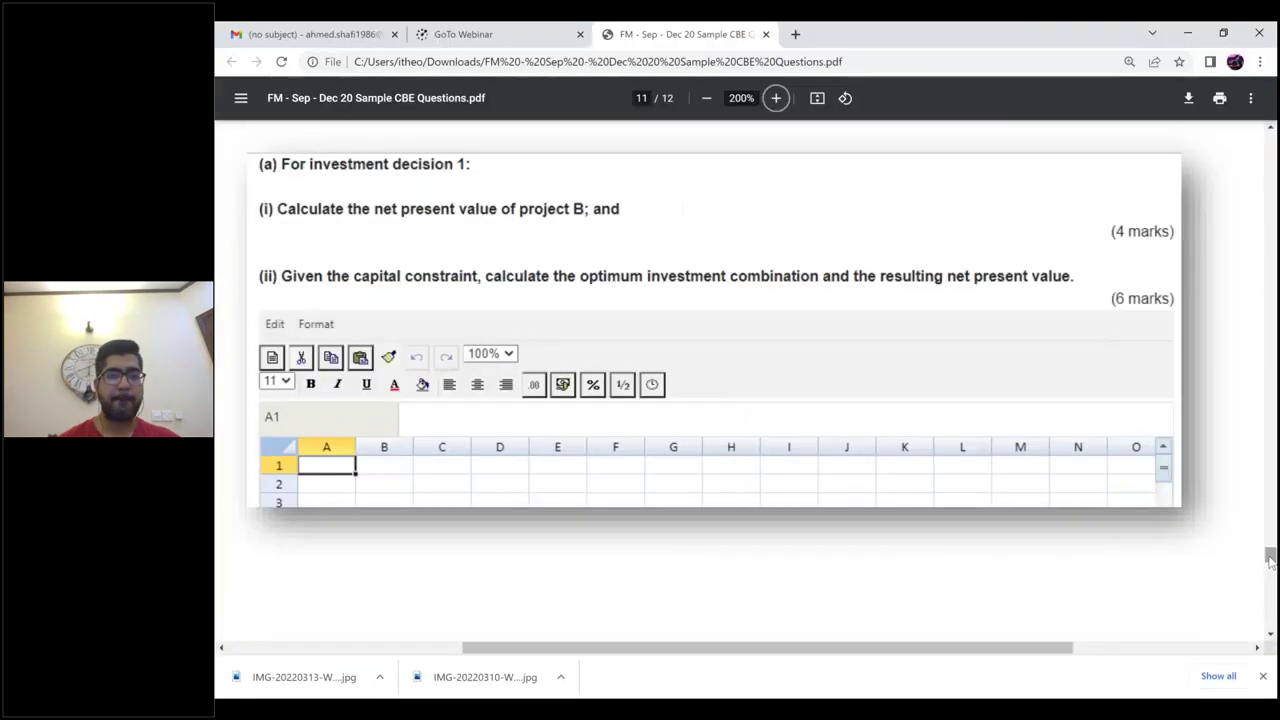
{"action": "left_click_drag", "start_coordinate": [1270, 558], "coordinate": [1270, 524]}
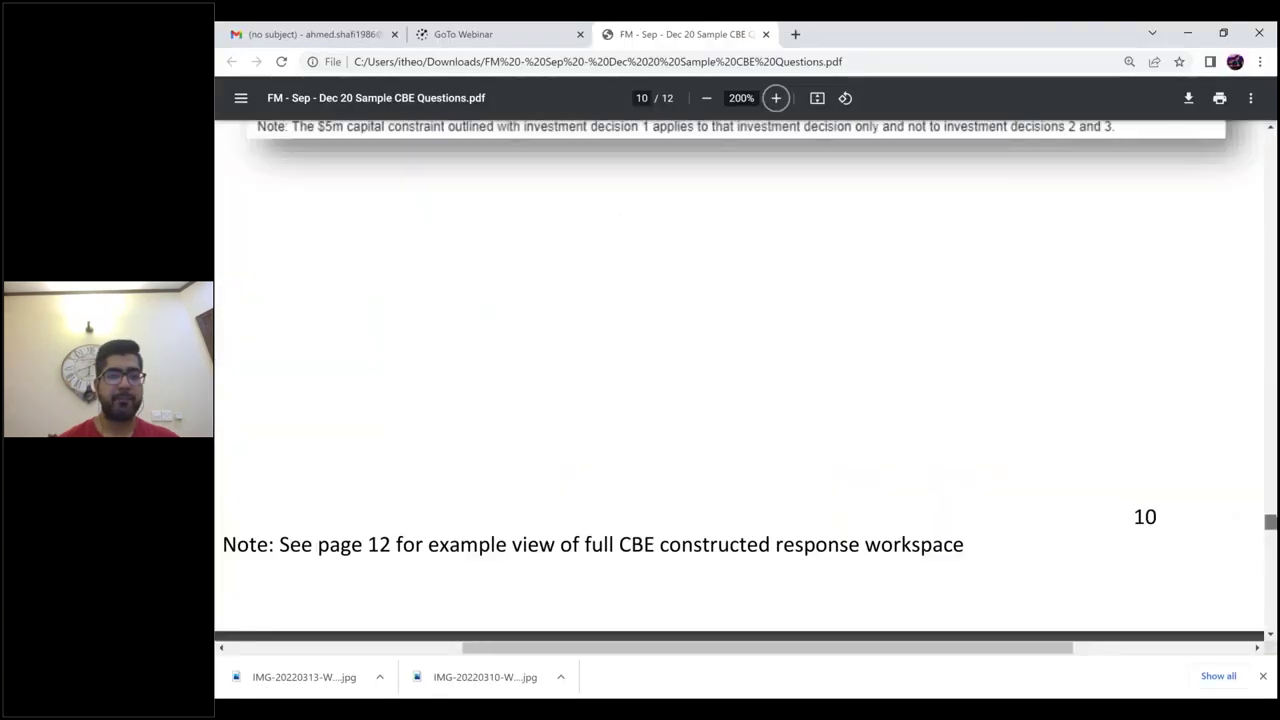
{"action": "scroll", "coordinate": [746, 380], "scroll_direction": "up", "scroll_amount": 5}
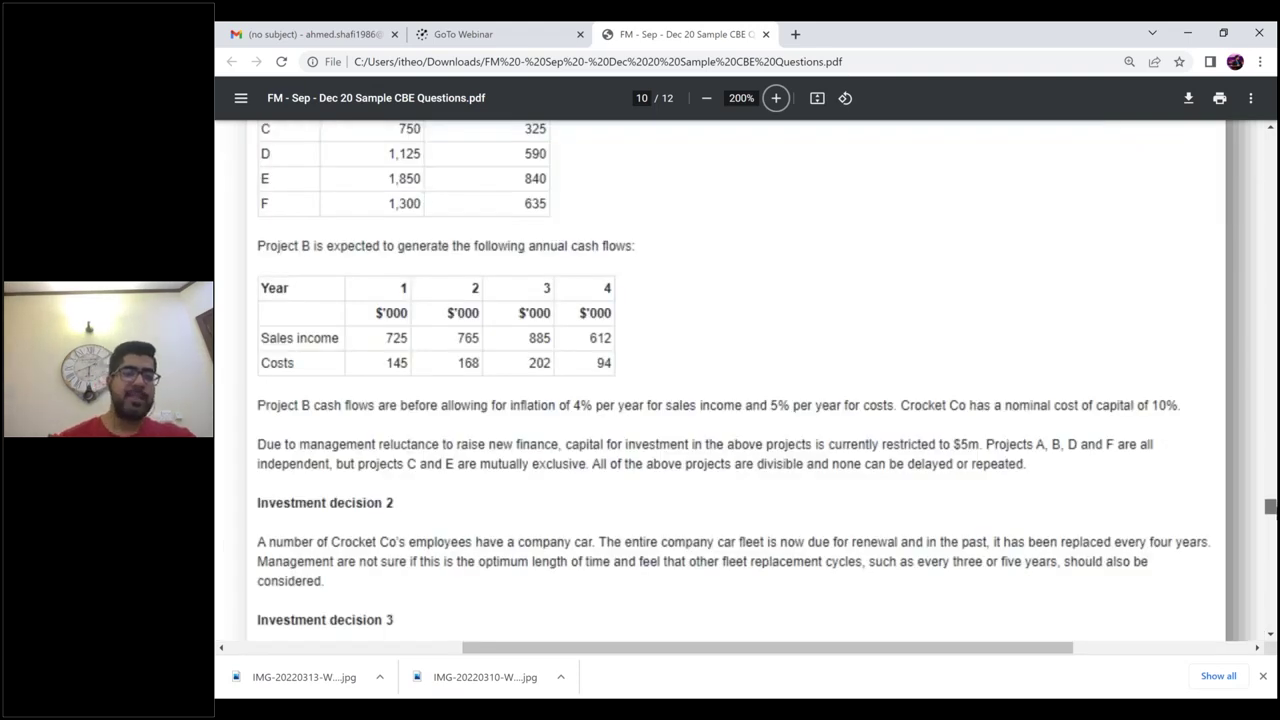
{"action": "scroll", "coordinate": [525, 305], "scroll_direction": "up", "scroll_amount": 1}
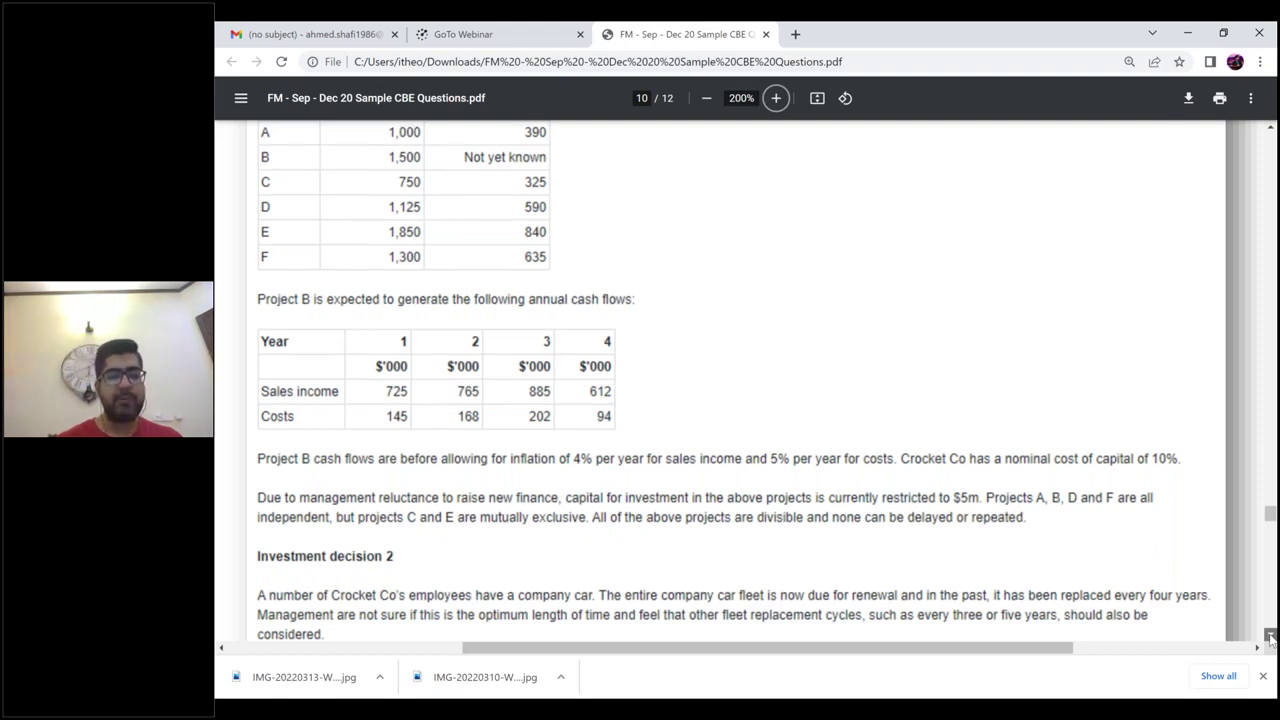
Step: Return to the Excel workbook and enter the bold, underlined year headings 0, 1, 2, 3 and 4 in E17:I17
{"action": "key", "text": "alt+Tab"}
{"action": "left_click", "coordinate": [573, 567]}
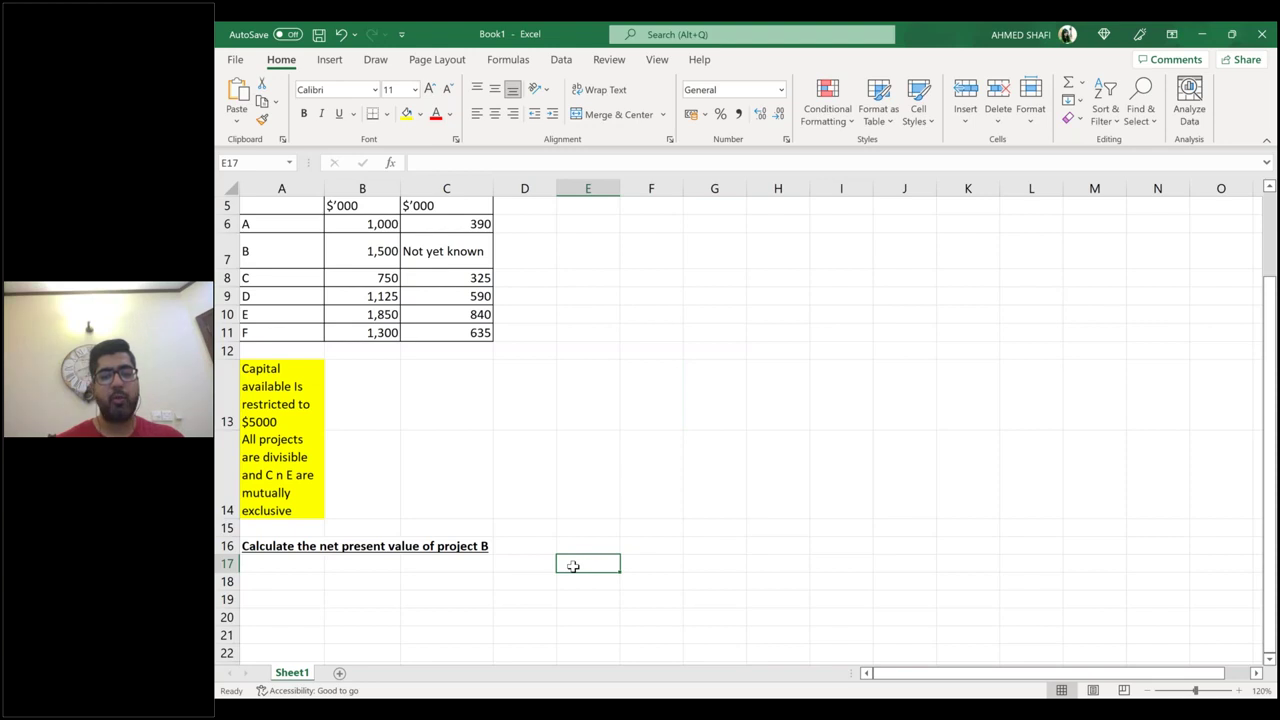
{"action": "type", "text": "0"}
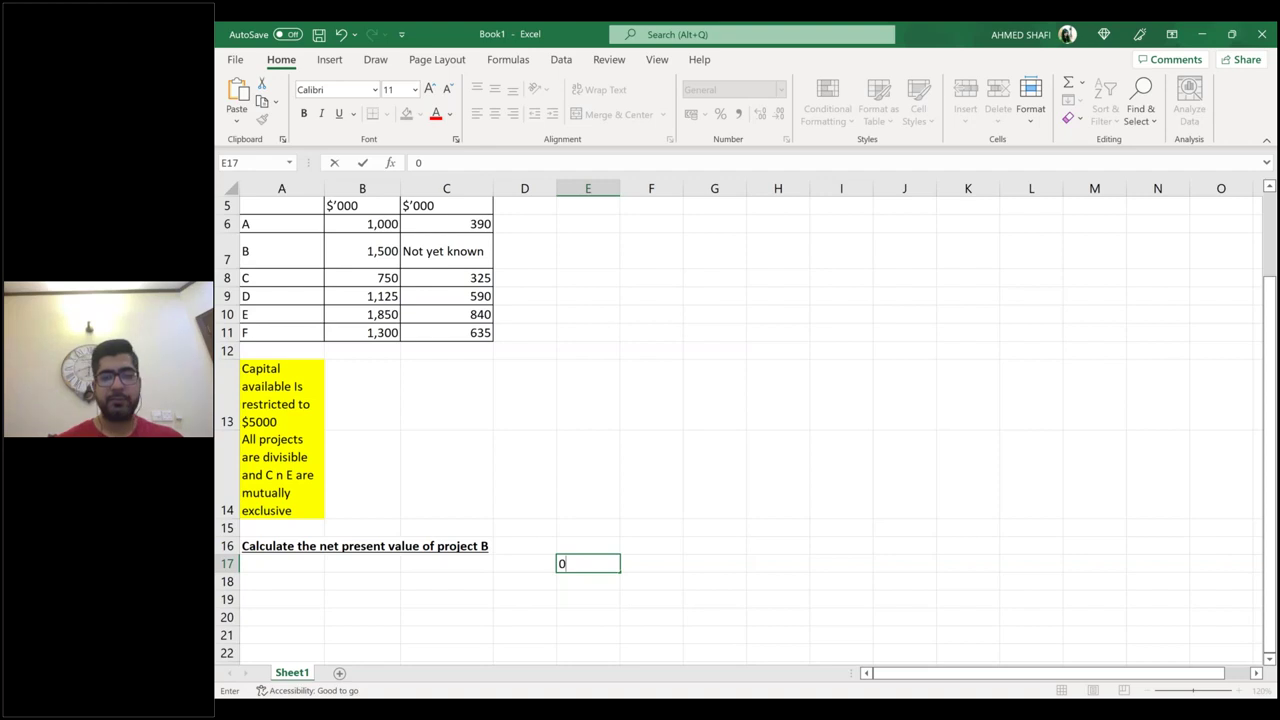
{"action": "key", "text": "Tab"}
{"action": "type", "text": "1"}
{"action": "key", "text": "Tab"}
{"action": "type", "text": "2"}
{"action": "key", "text": "Tab"}
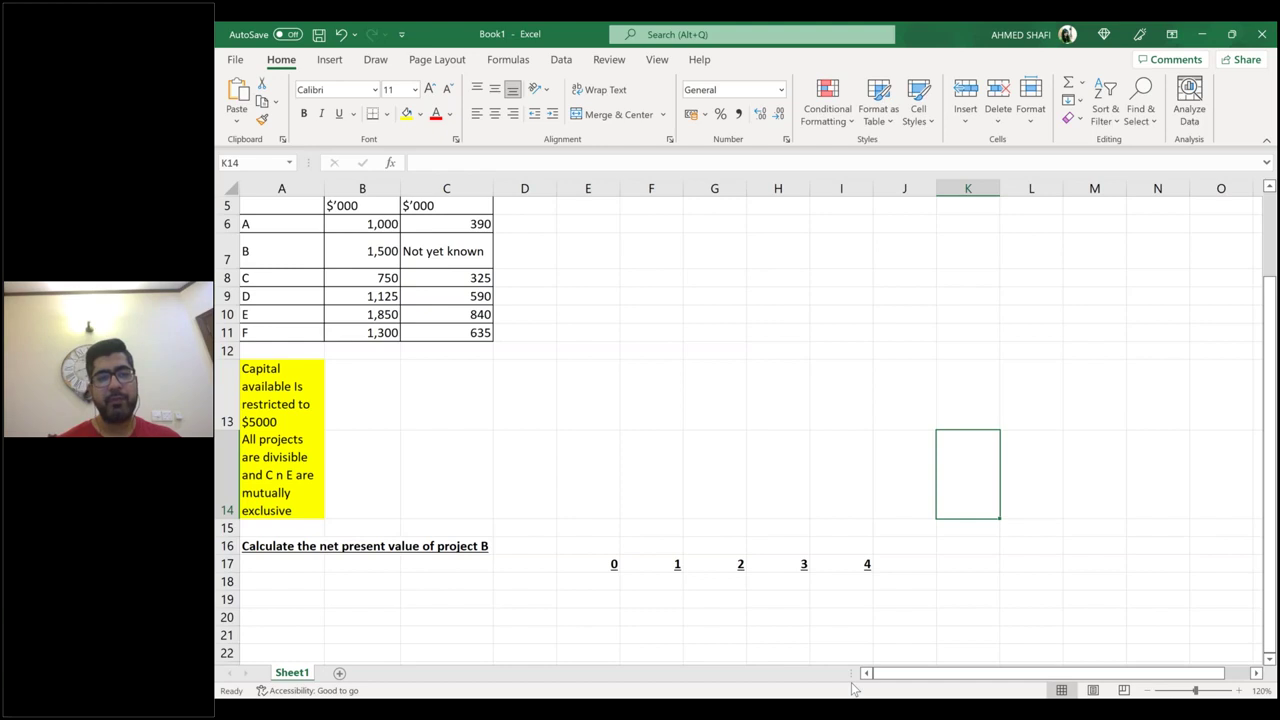
Step: Label cell D18 "Investment" and autofit the width of column D
{"action": "left_click", "coordinate": [536, 585]}
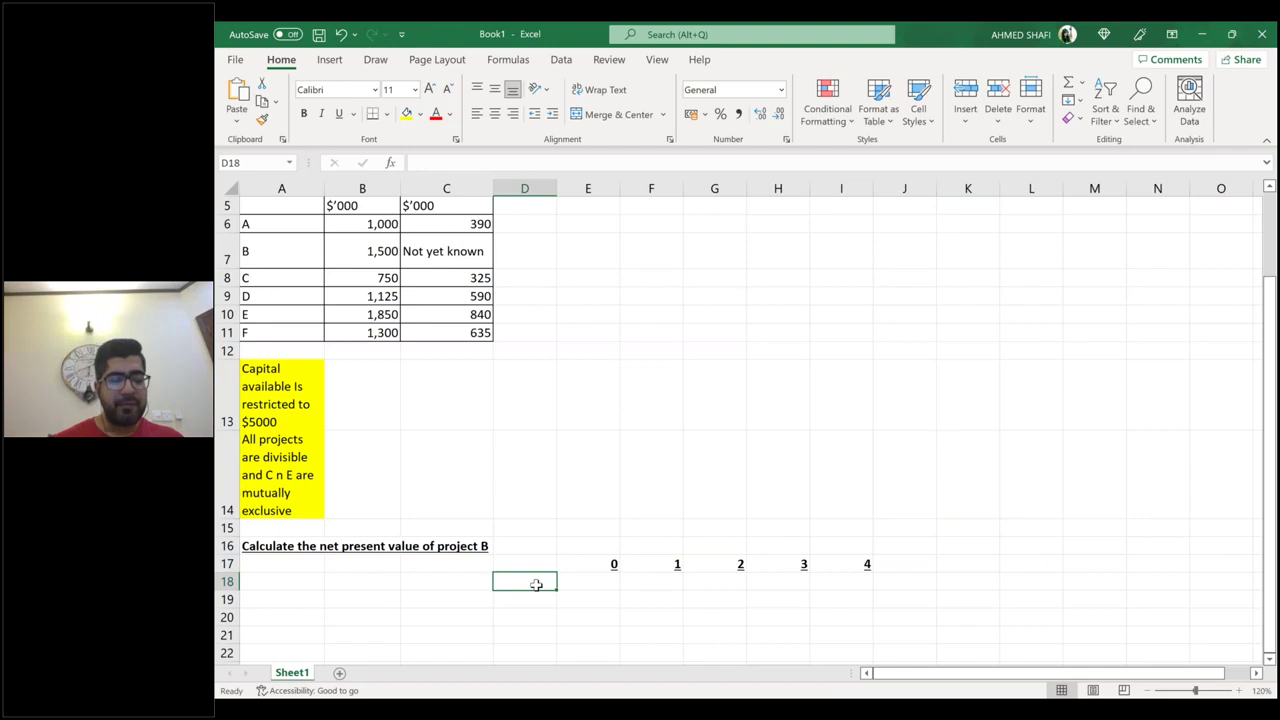
{"action": "key", "text": "F2"}
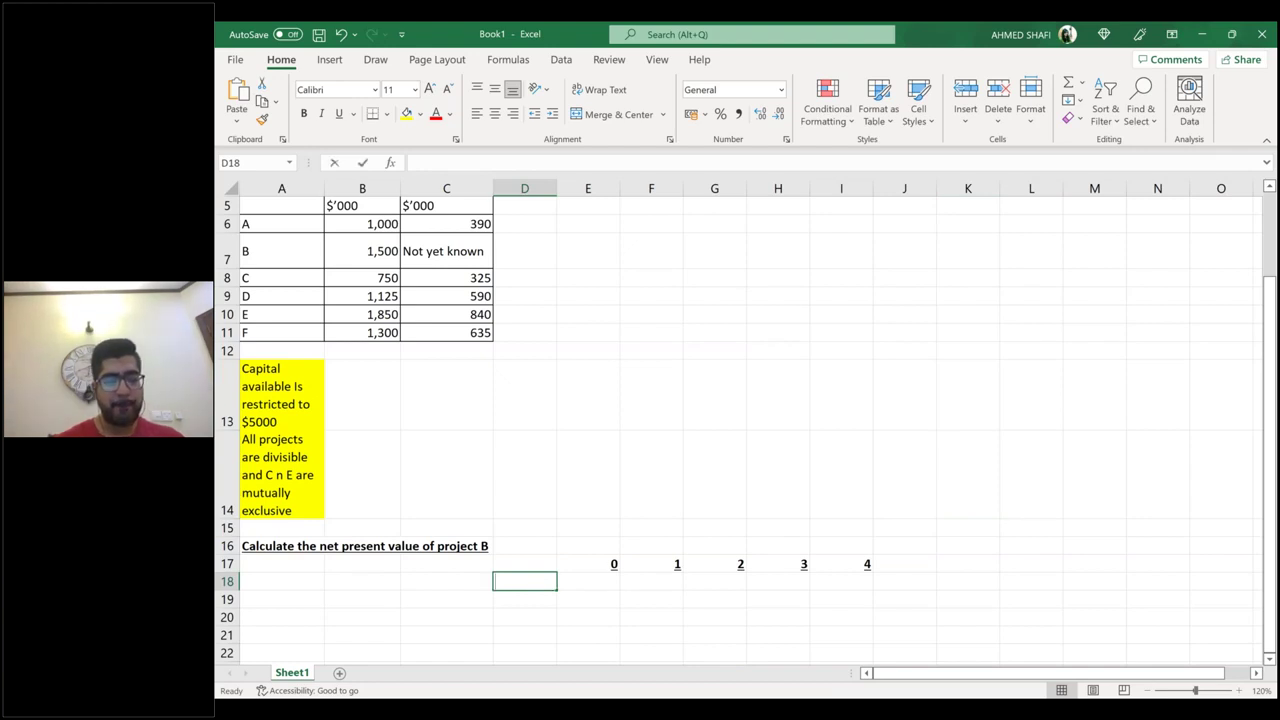
{"action": "type", "text": "Investment"}
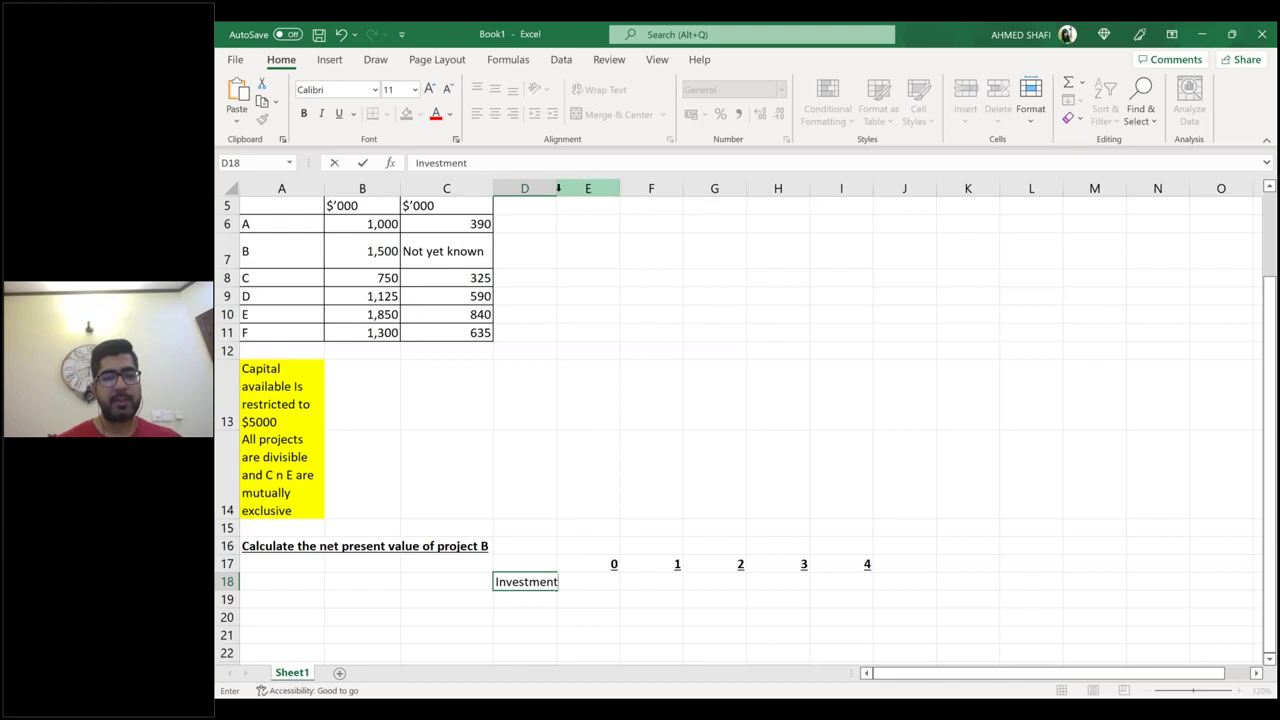
{"action": "left_click", "coordinate": [555, 236]}
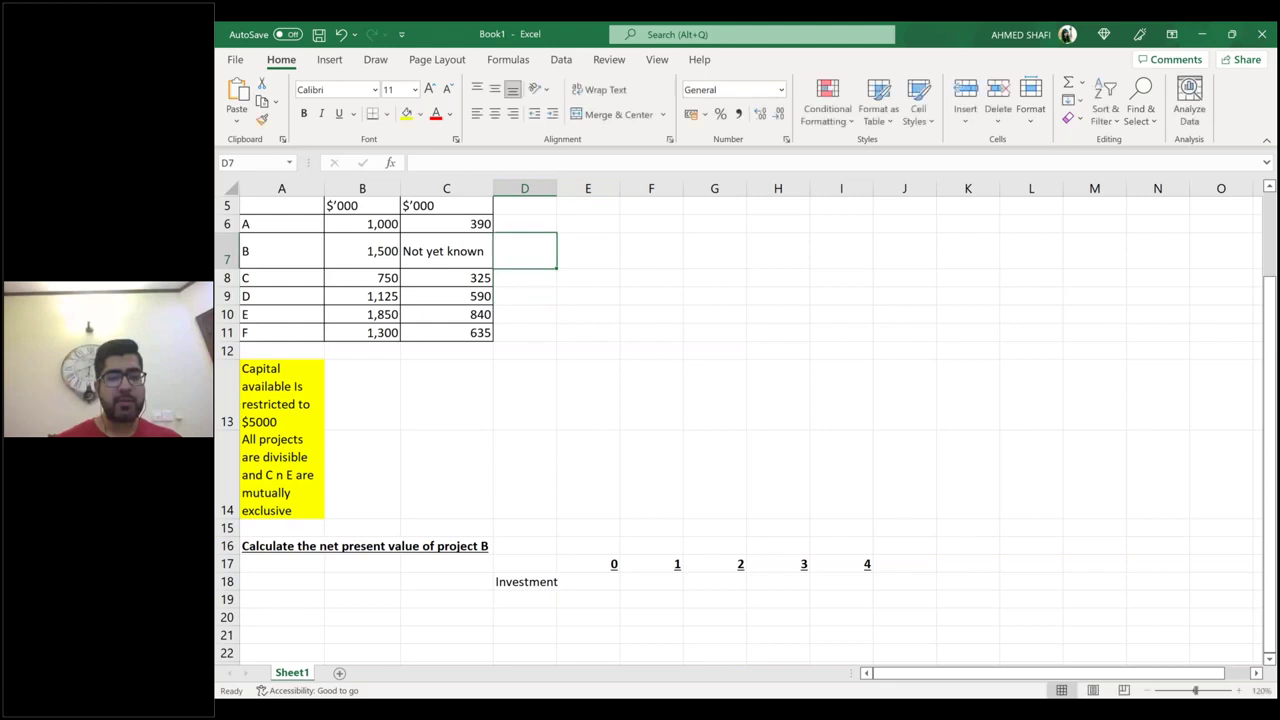
{"action": "double_click", "coordinate": [557, 188]}
Step: Highlight project B's initial outlay in cell B7 with a yellow fill
{"action": "left_click", "coordinate": [596, 581]}
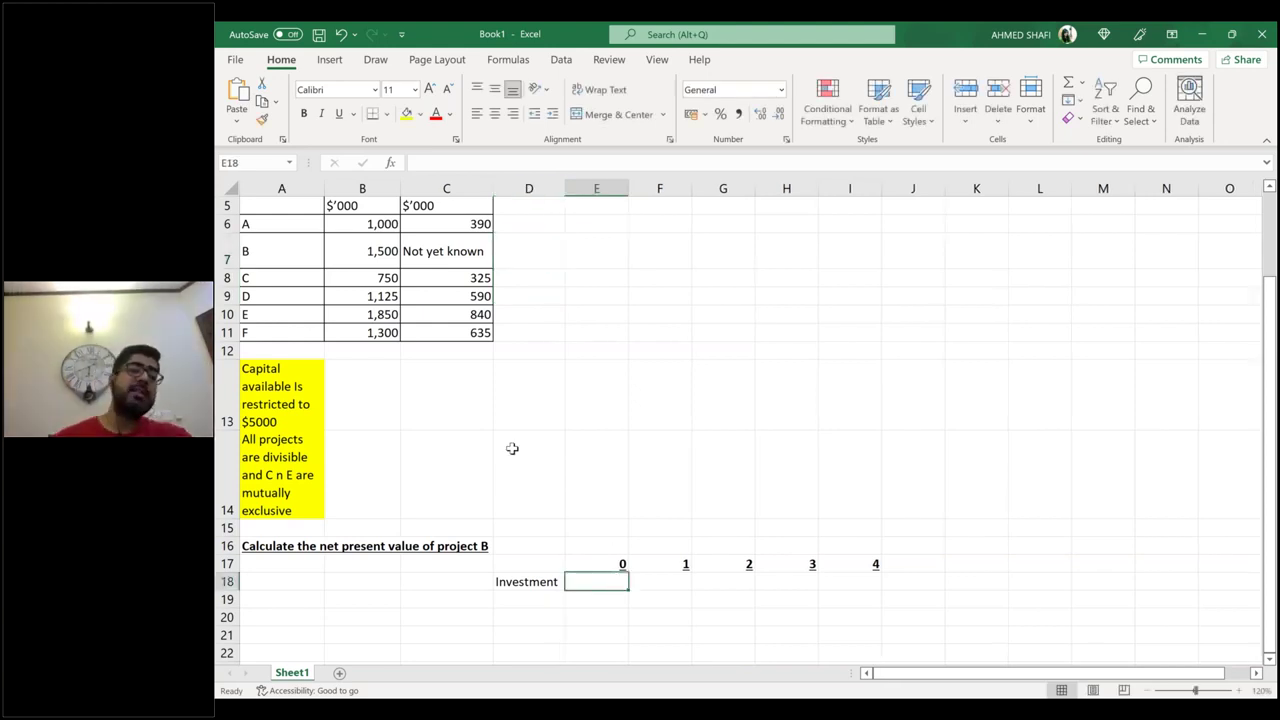
{"action": "left_click", "coordinate": [383, 260]}
{"action": "left_click", "coordinate": [406, 113]}
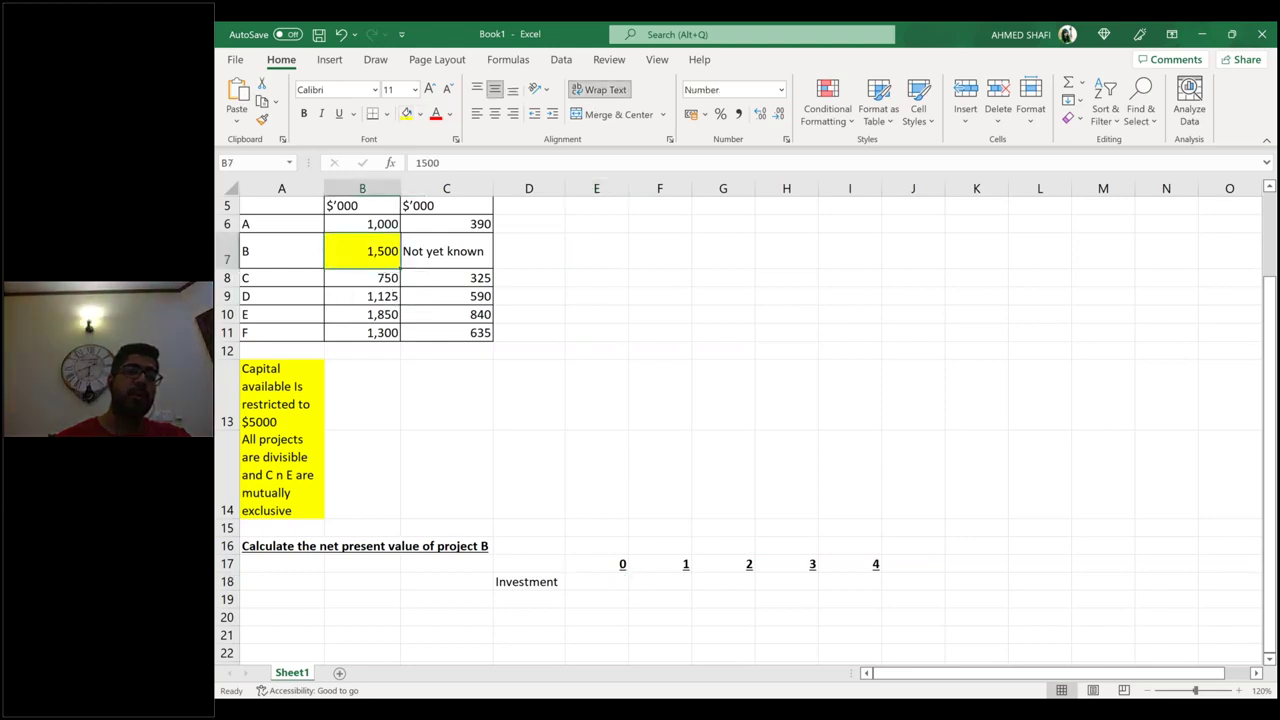
{"action": "left_click", "coordinate": [593, 285]}
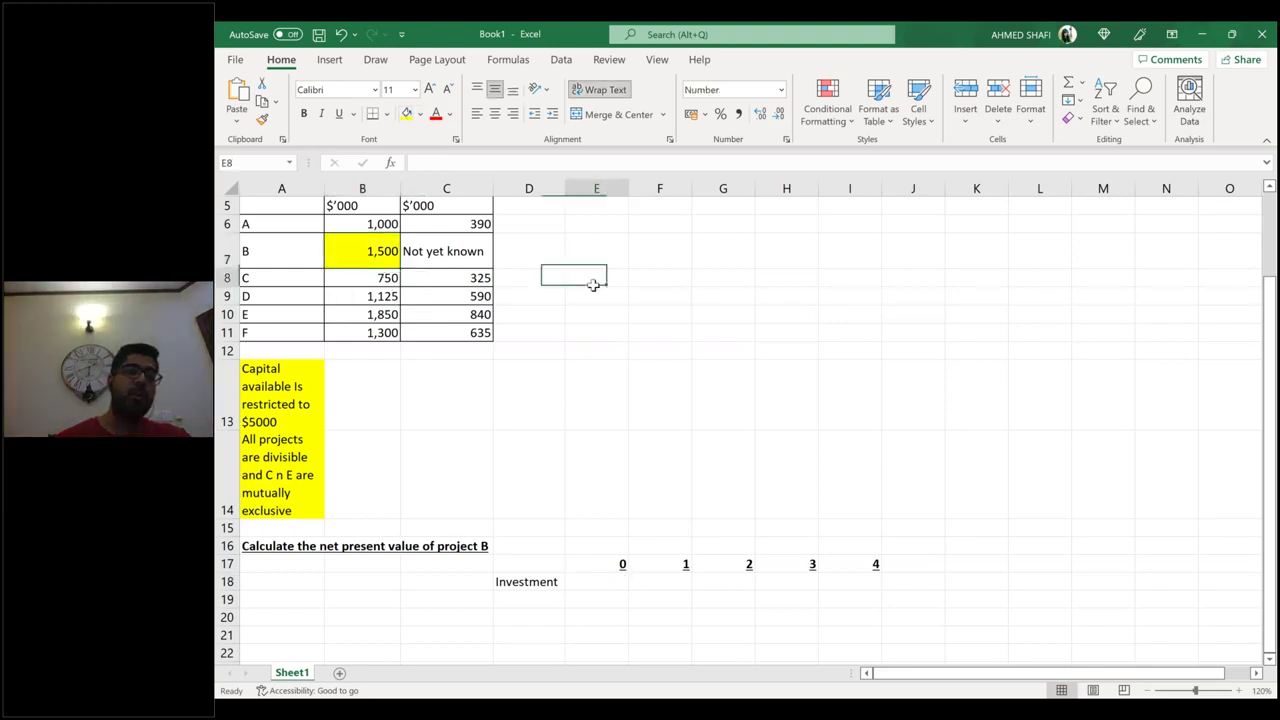
Step: Enter -1500 as the year 0 investment in cell E18 and select D19 below the Investment label
{"action": "left_click", "coordinate": [607, 581]}
{"action": "type", "text": "-"}
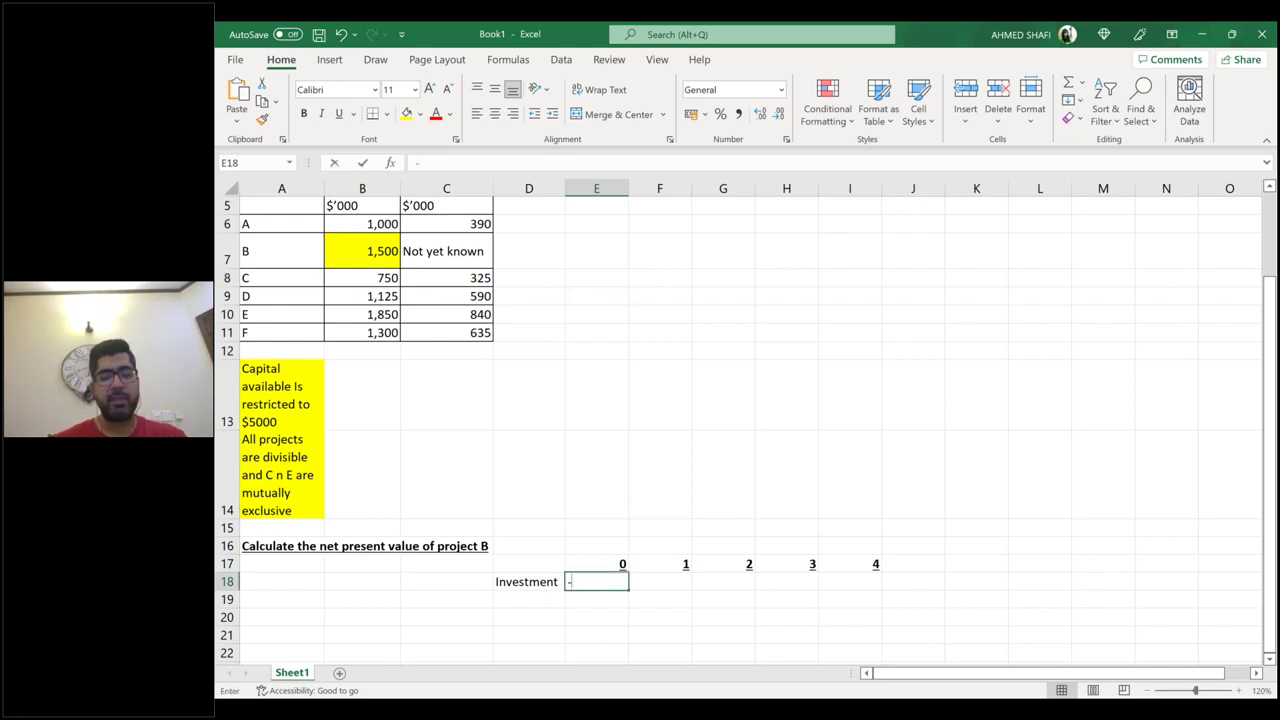
{"action": "type", "text": "150"}
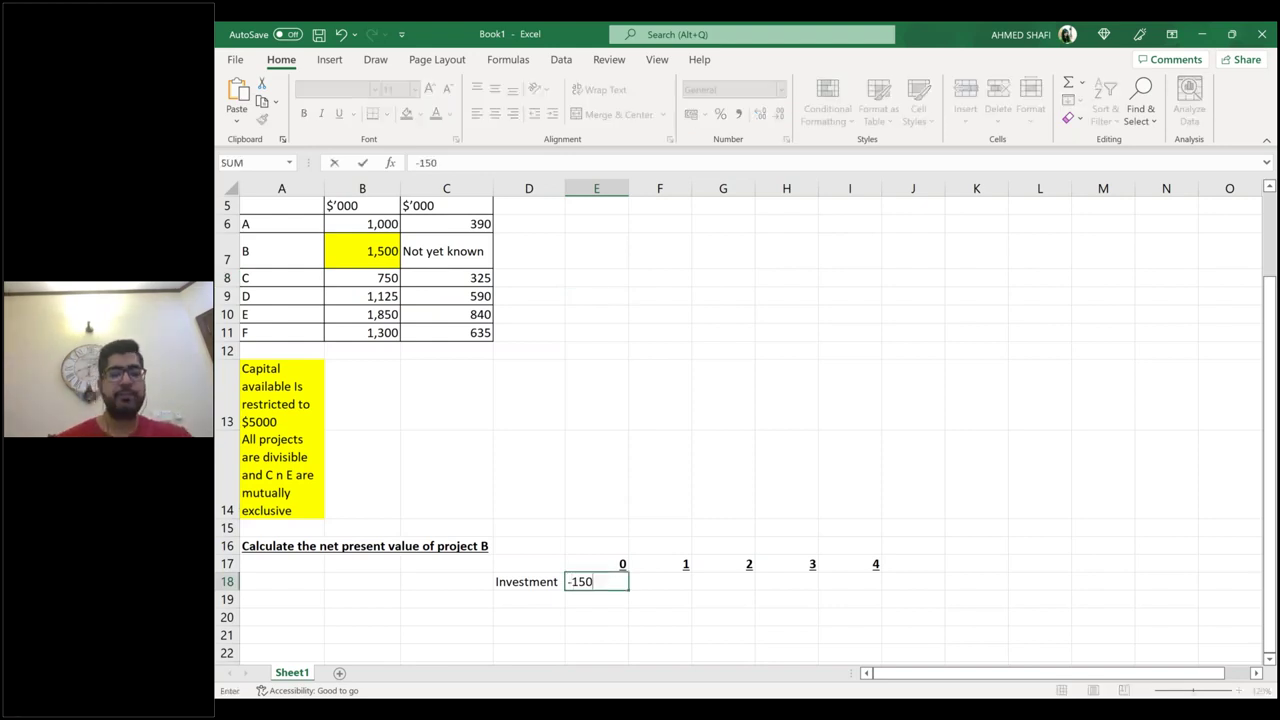
{"action": "type", "text": "0"}
{"action": "key", "text": "Return"}
{"action": "key", "text": "Right"}
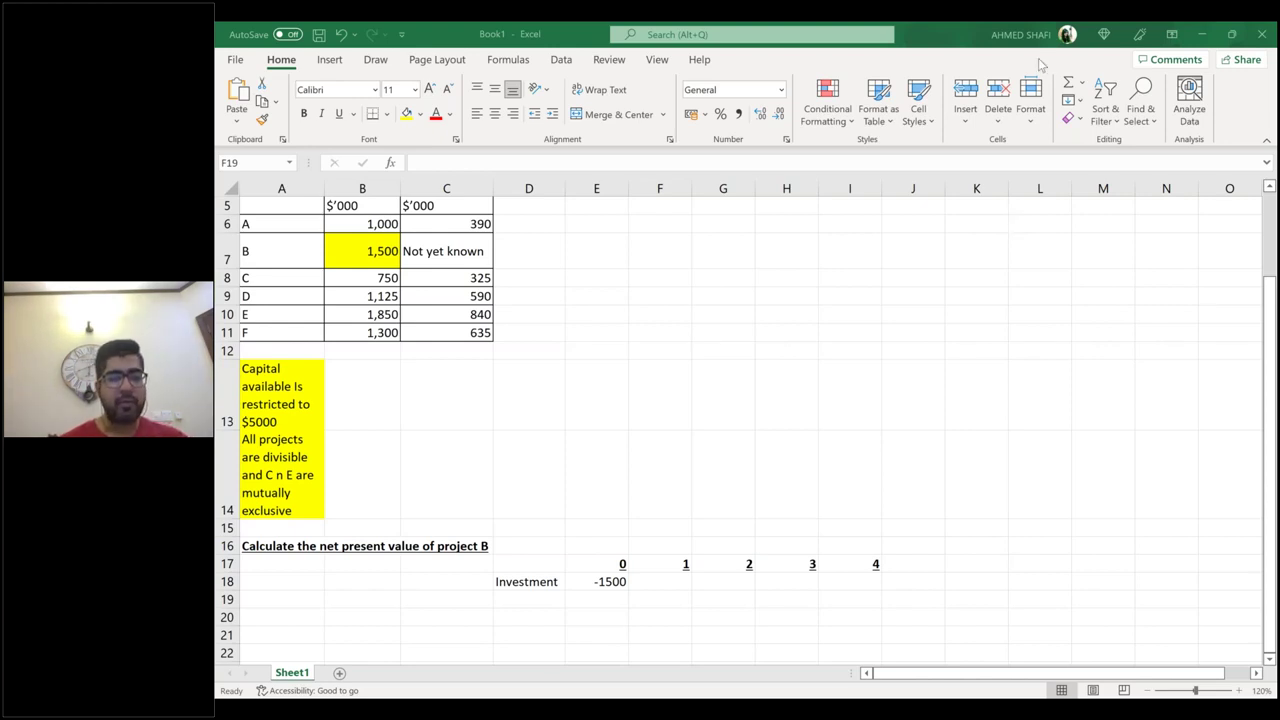
{"action": "left_click", "coordinate": [529, 599]}
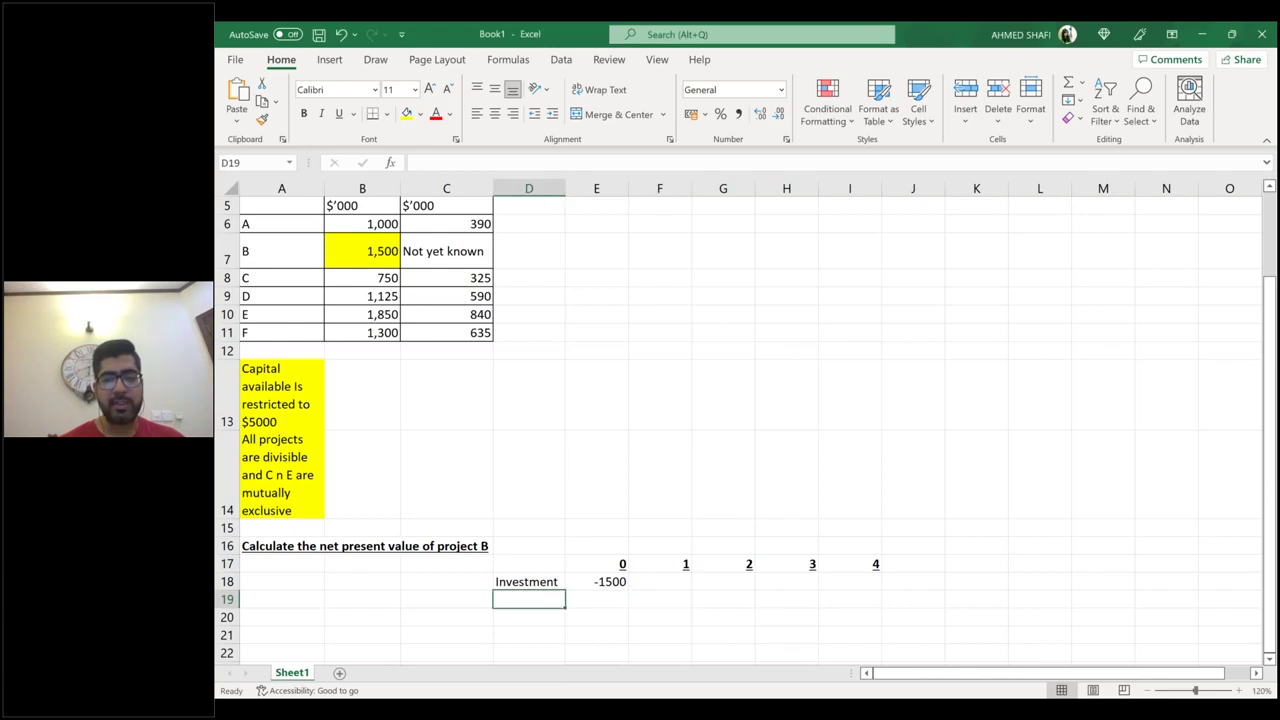
Step: Consult project B's cash flows in the question PDF, return to Excel and enter sales of 725 and 765 for years 1 and 2 in F19:G19
{"action": "key", "text": "alt+Tab"}
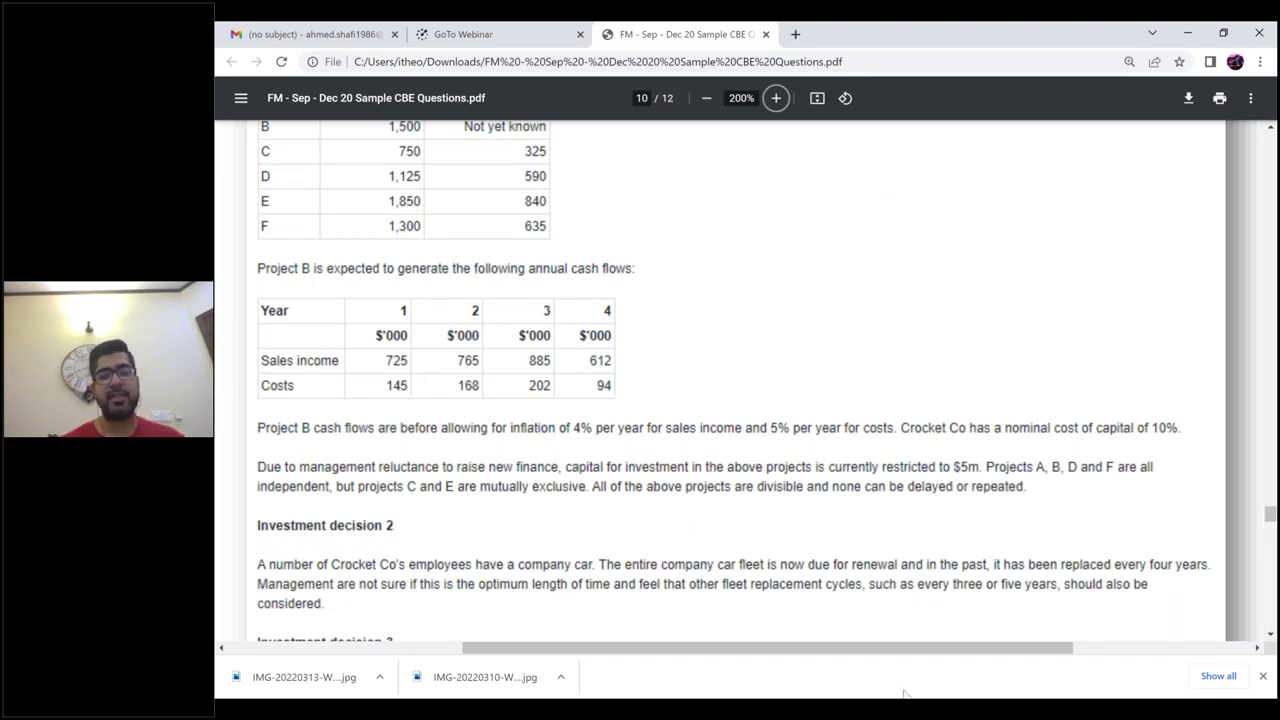
{"action": "mouse_move", "coordinate": [905, 693]}
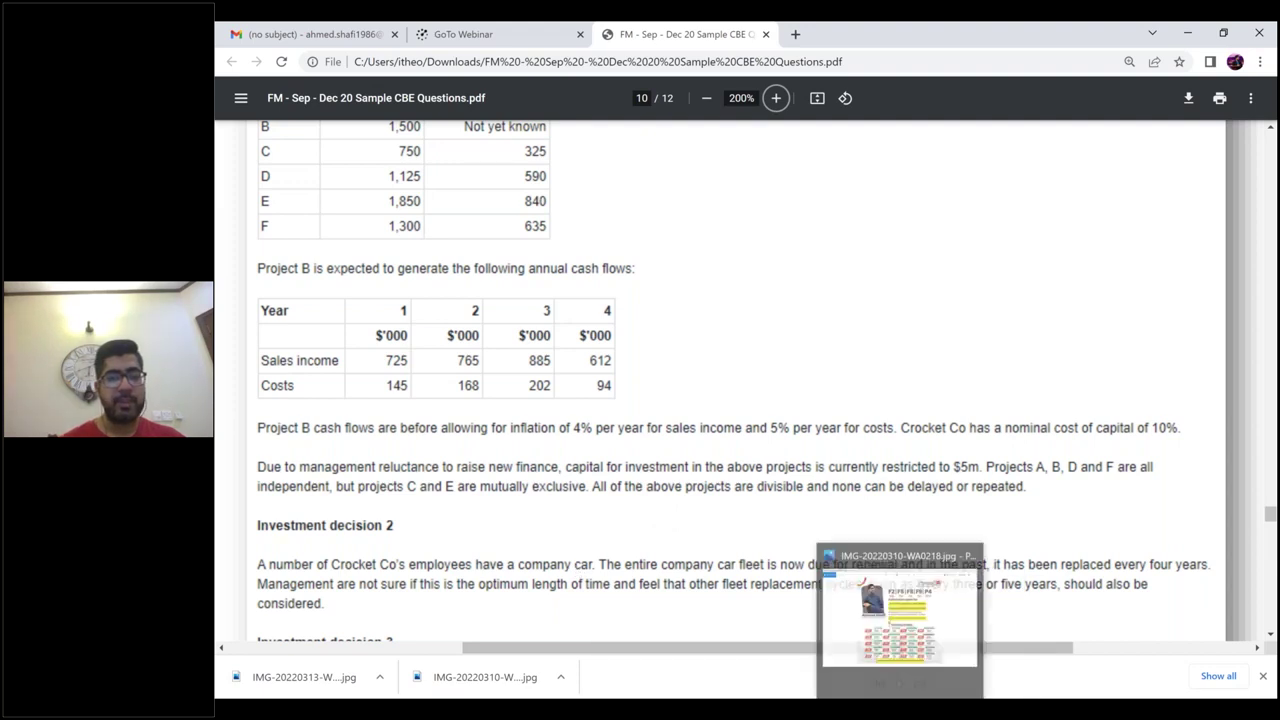
{"action": "mouse_move", "coordinate": [838, 712]}
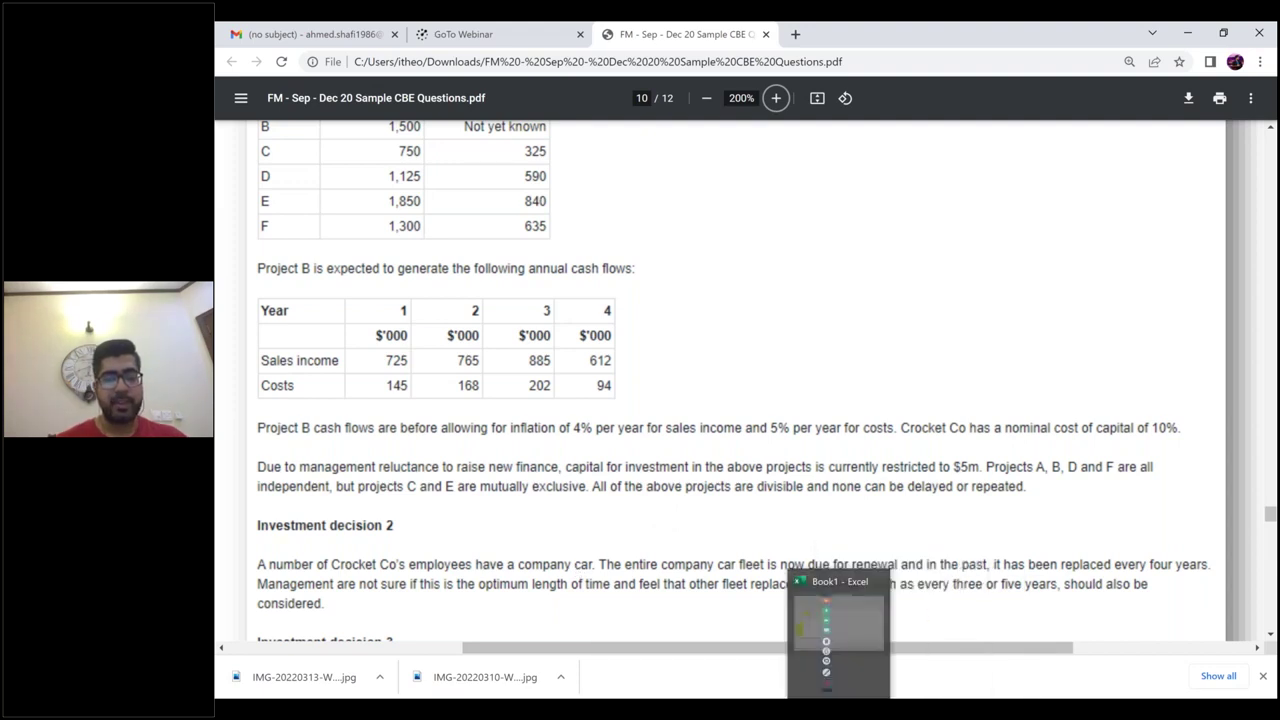
{"action": "left_click", "coordinate": [838, 620]}
{"action": "type", "text": "725"}
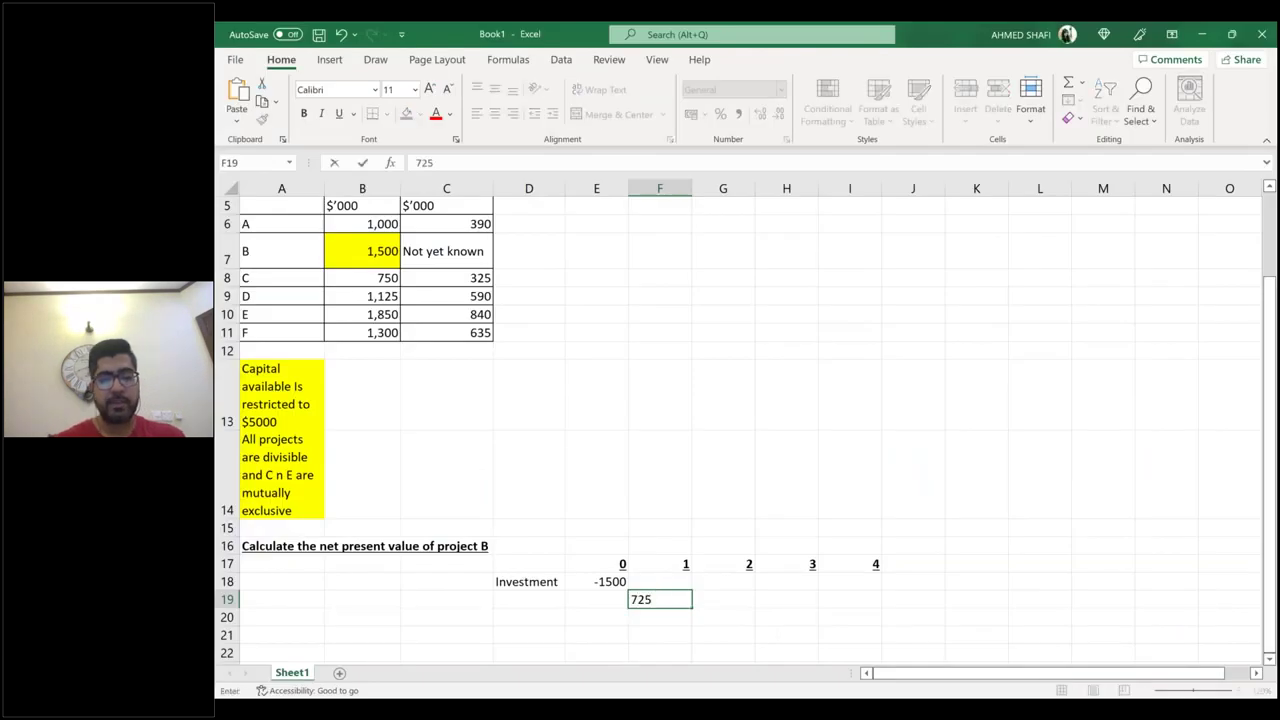
{"action": "key", "text": "Tab"}
{"action": "type", "text": "765"}
{"action": "key", "text": "Tab"}
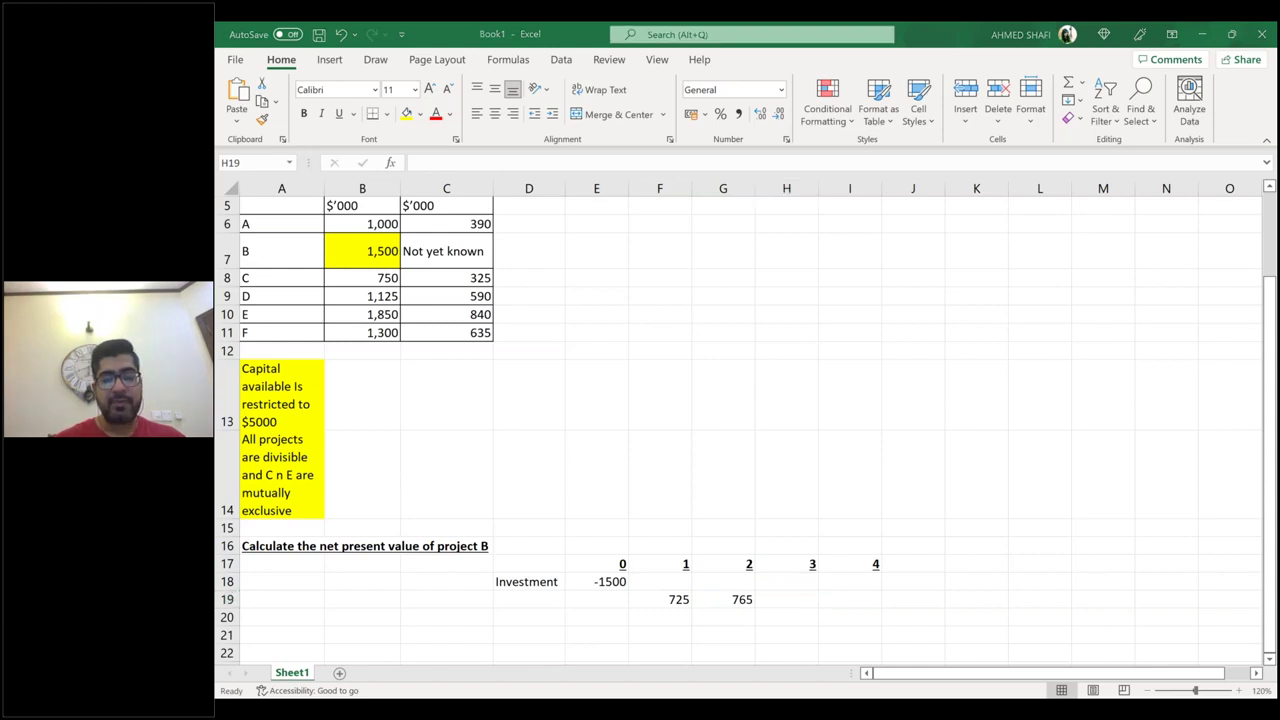
Step: Recheck the sales income in the question PDF and enter 885 and 612 for years 3 and 4 in H19:I19
{"action": "key", "text": "alt+Tab"}
{"action": "key", "text": "alt+Tab"}
{"action": "type", "text": "885"}
{"action": "key", "text": "Tab"}
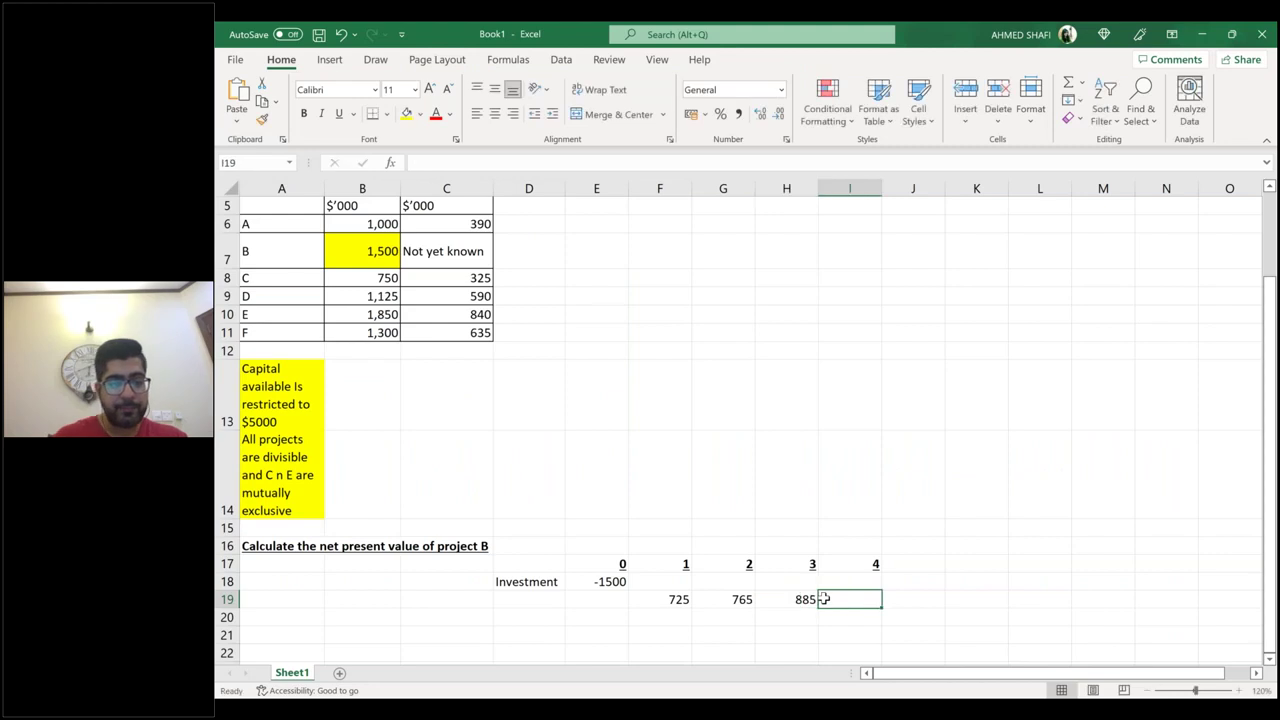
{"action": "type", "text": "612"}
{"action": "key", "text": "Return"}
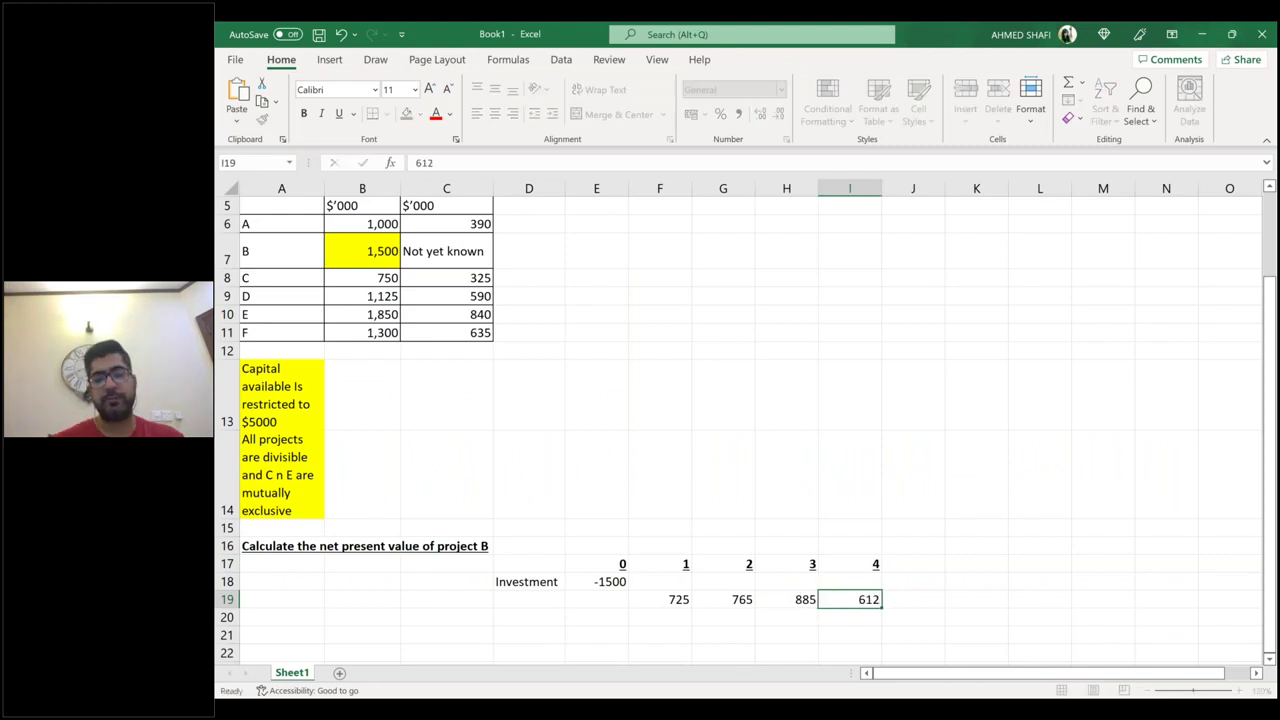
Step: Label cell D19 "Sales" and cell D20 "Costs"
{"action": "left_click", "coordinate": [531, 603]}
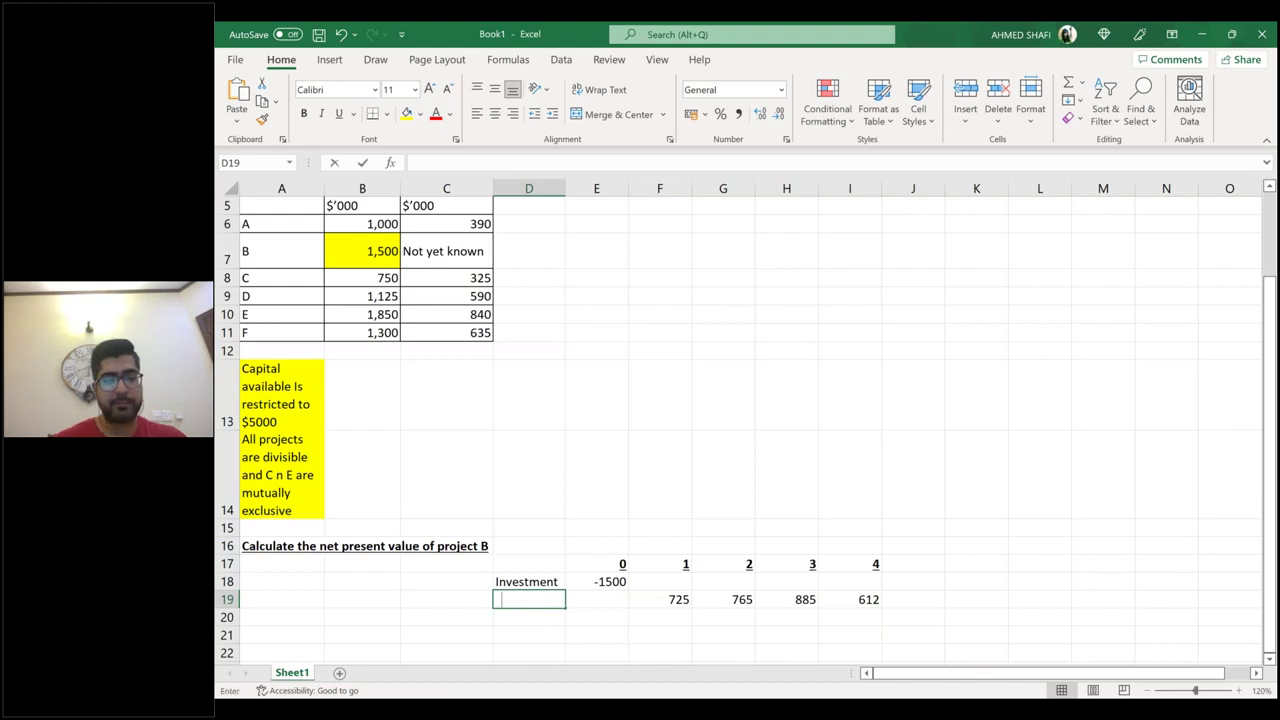
{"action": "type", "text": "Sales"}
{"action": "key", "text": "Return"}
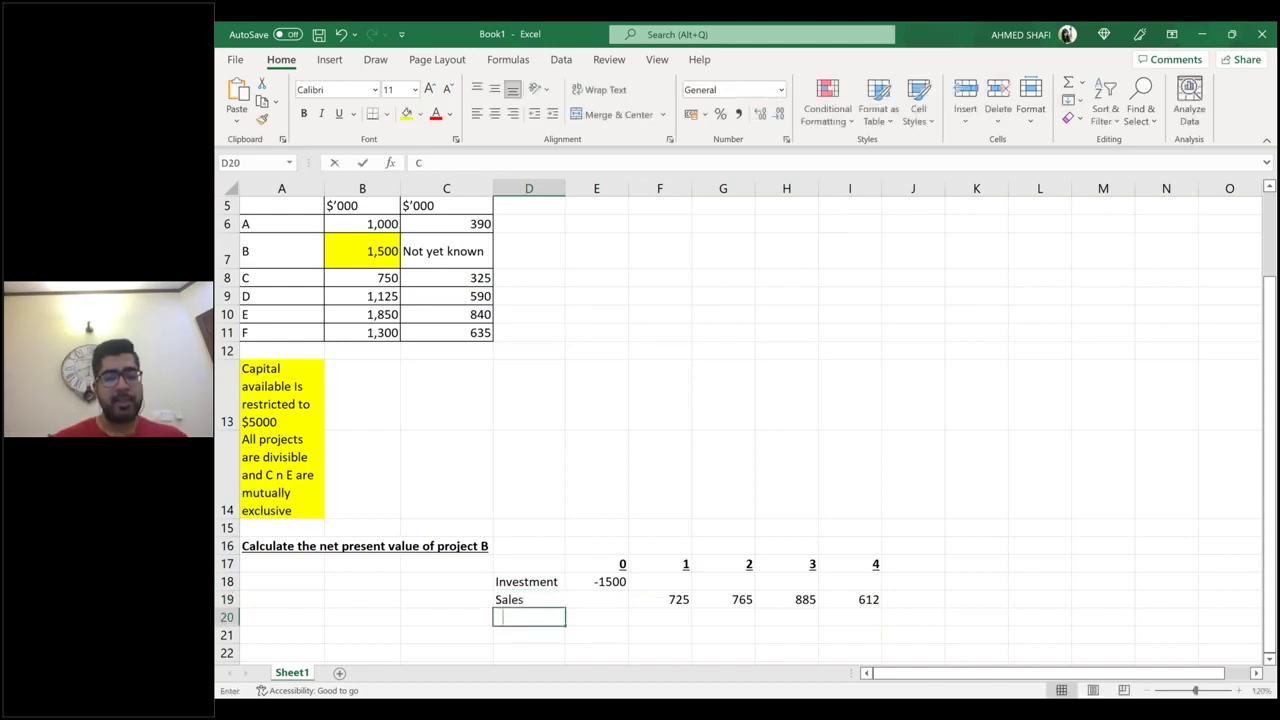
{"action": "type", "text": "Costs"}
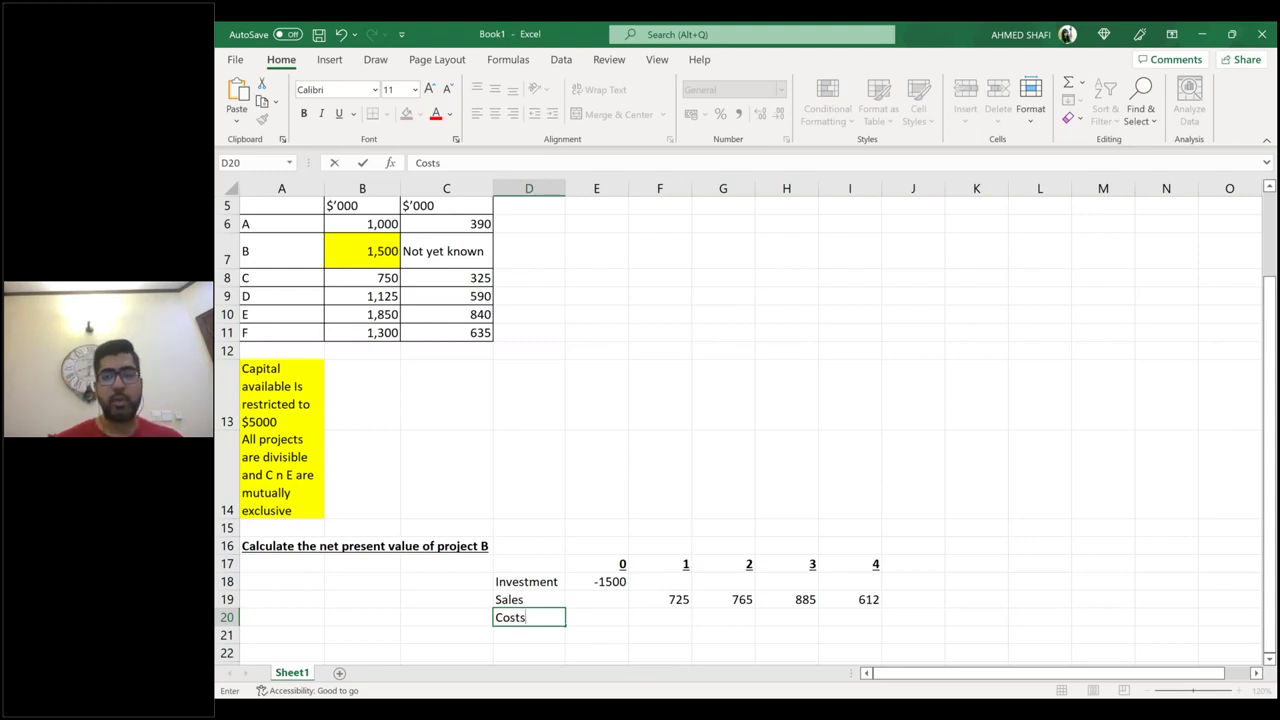
Step: Look up project B's costs in the question PDF and enter -145, -168, -202 and -94 for years 1 to 4 in F20:I20
{"action": "mouse_move", "coordinate": [790, 640]}
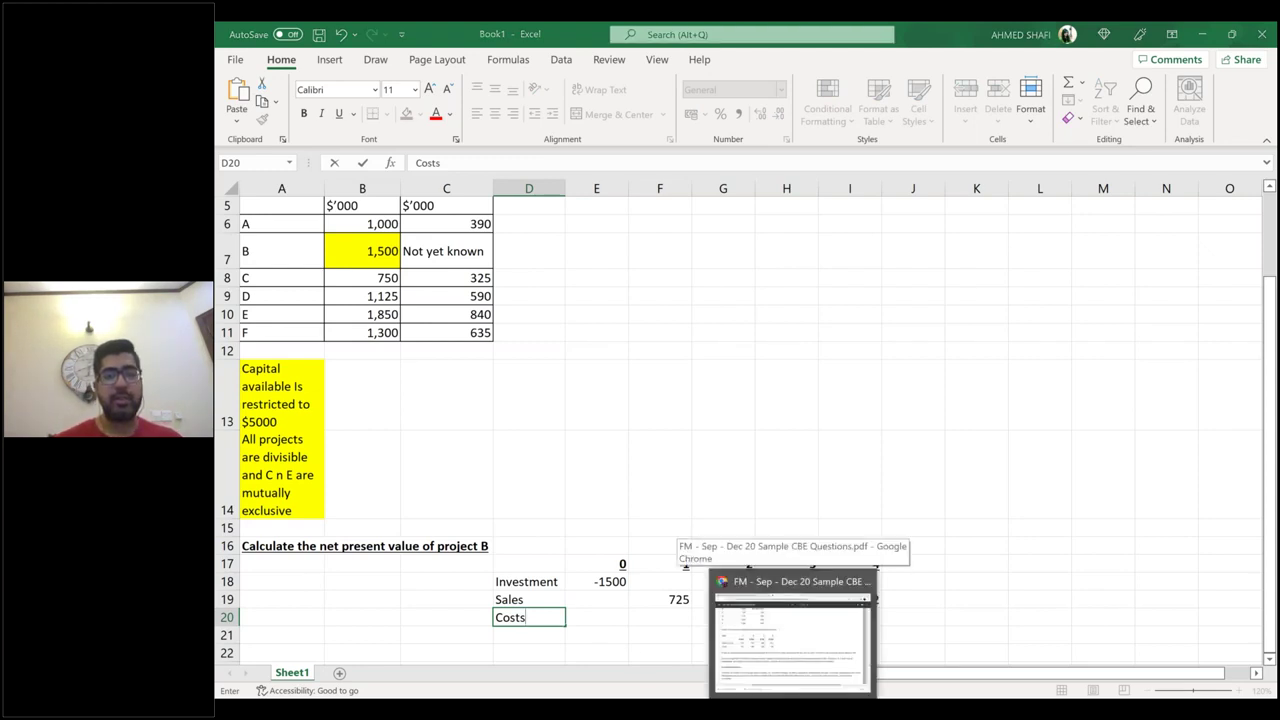
{"action": "left_click", "coordinate": [790, 640]}
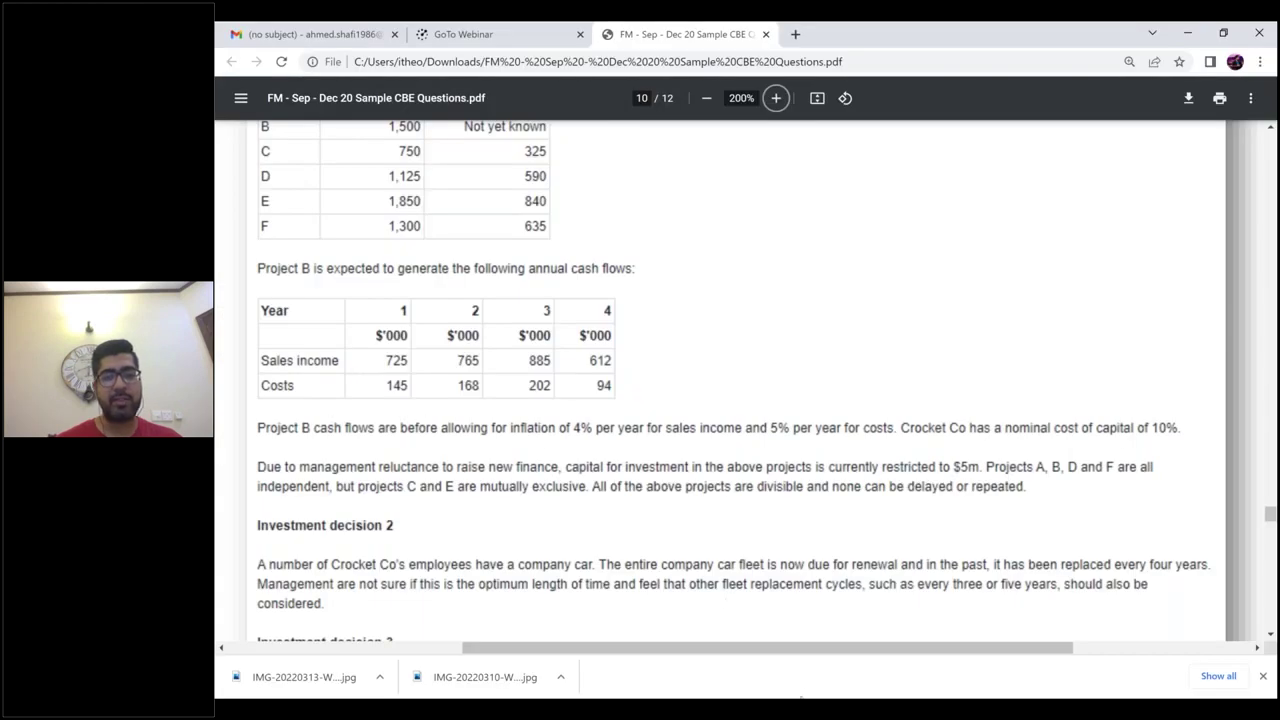
{"action": "left_click", "coordinate": [828, 698]}
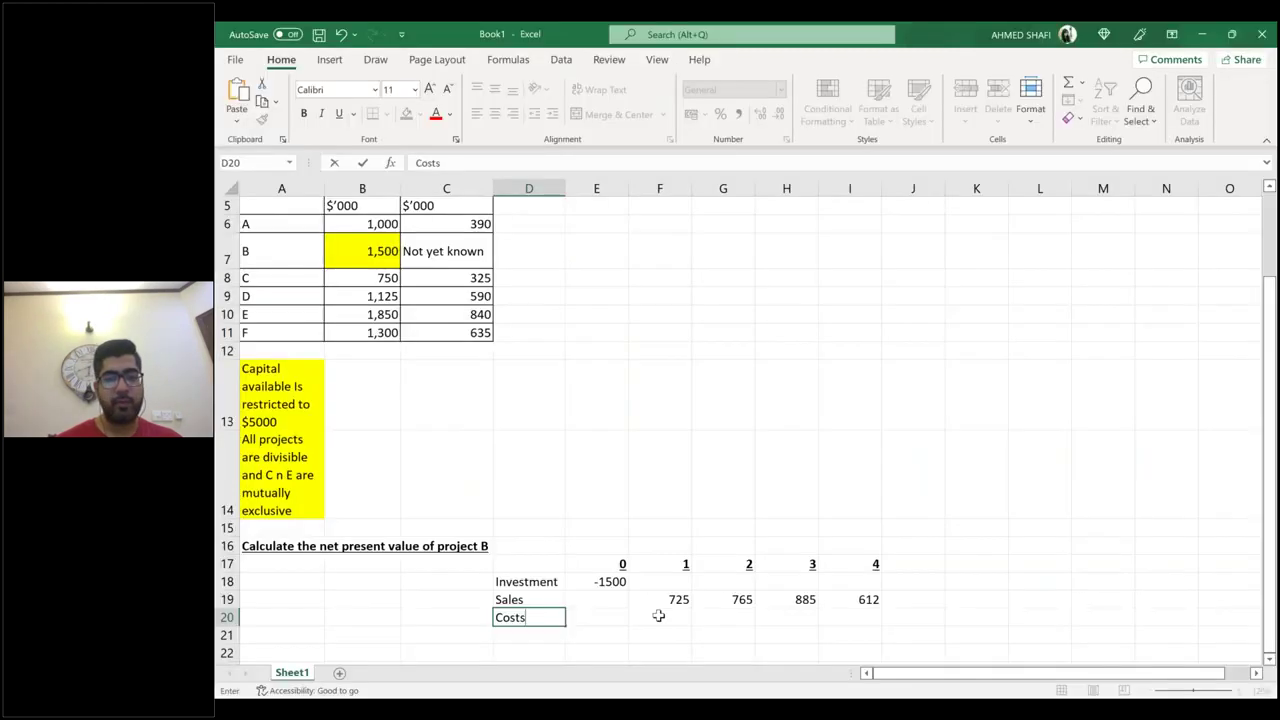
{"action": "left_click", "coordinate": [659, 616]}
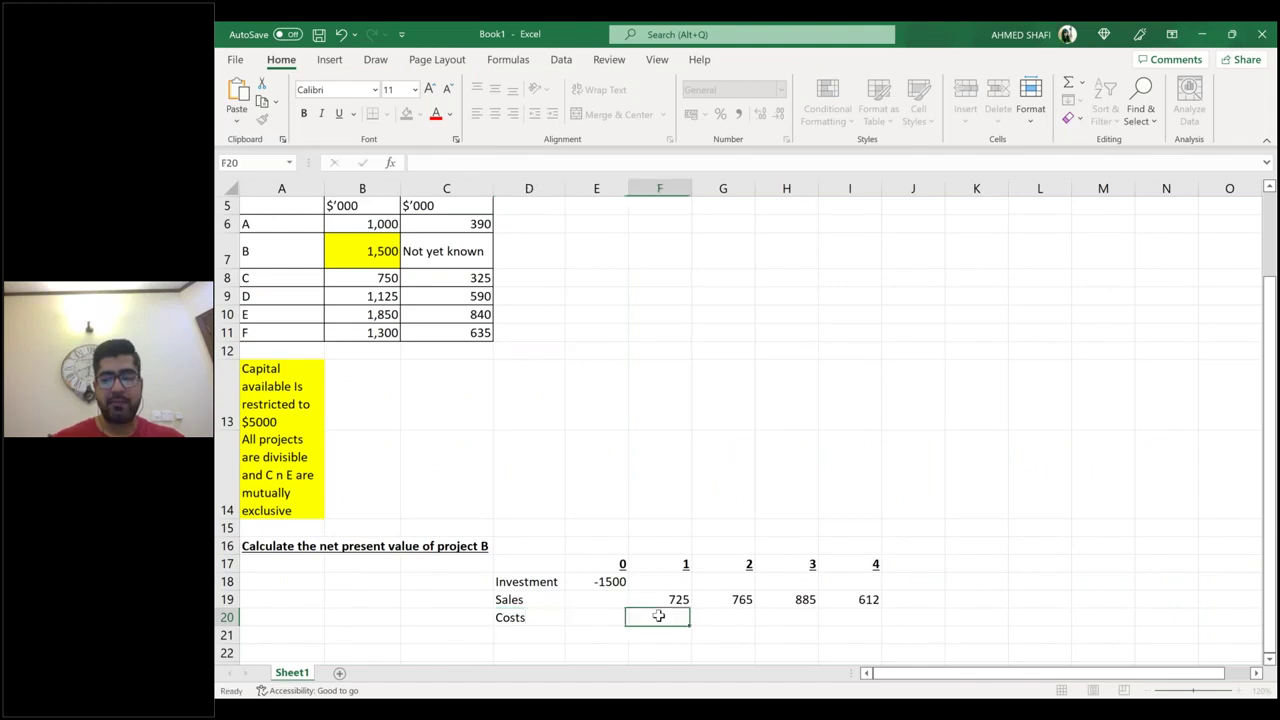
{"action": "type", "text": "-145"}
{"action": "key", "text": "Tab"}
{"action": "type", "text": "-168"}
{"action": "key", "text": "Tab"}
{"action": "type", "text": "-202"}
{"action": "key", "text": "Tab"}
{"action": "type", "text": "-94"}
{"action": "key", "text": "Down"}
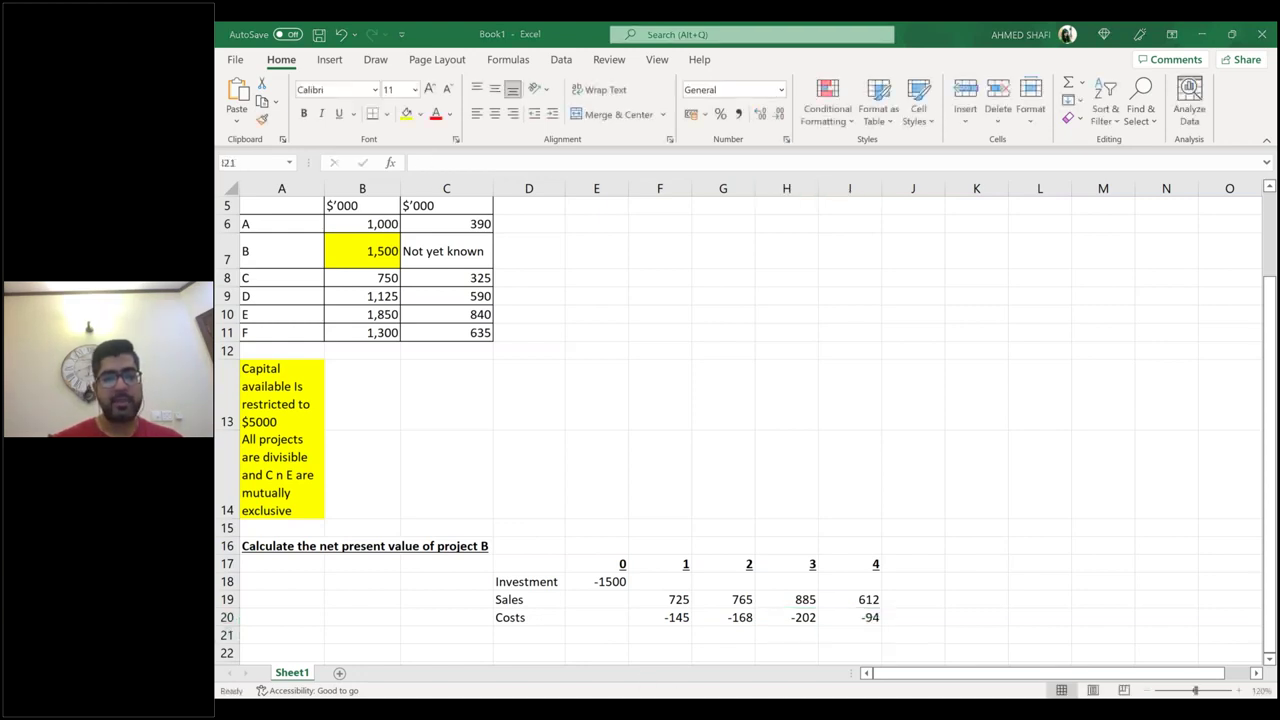
Step: Check the inflation rates in the question PDF and replace year 1 sales in F19 with the inflated formula =725*1.04
{"action": "key", "text": "alt+Tab"}
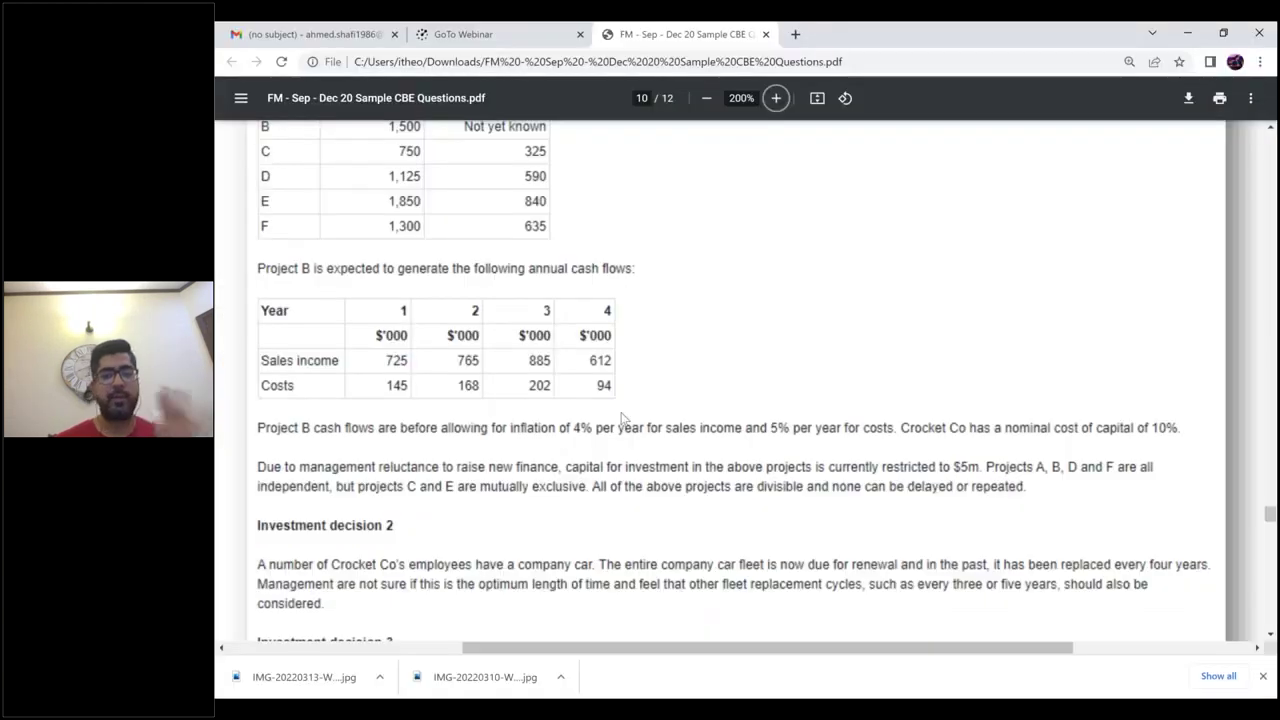
{"action": "mouse_move", "coordinate": [840, 692]}
{"action": "left_click", "coordinate": [840, 692]}
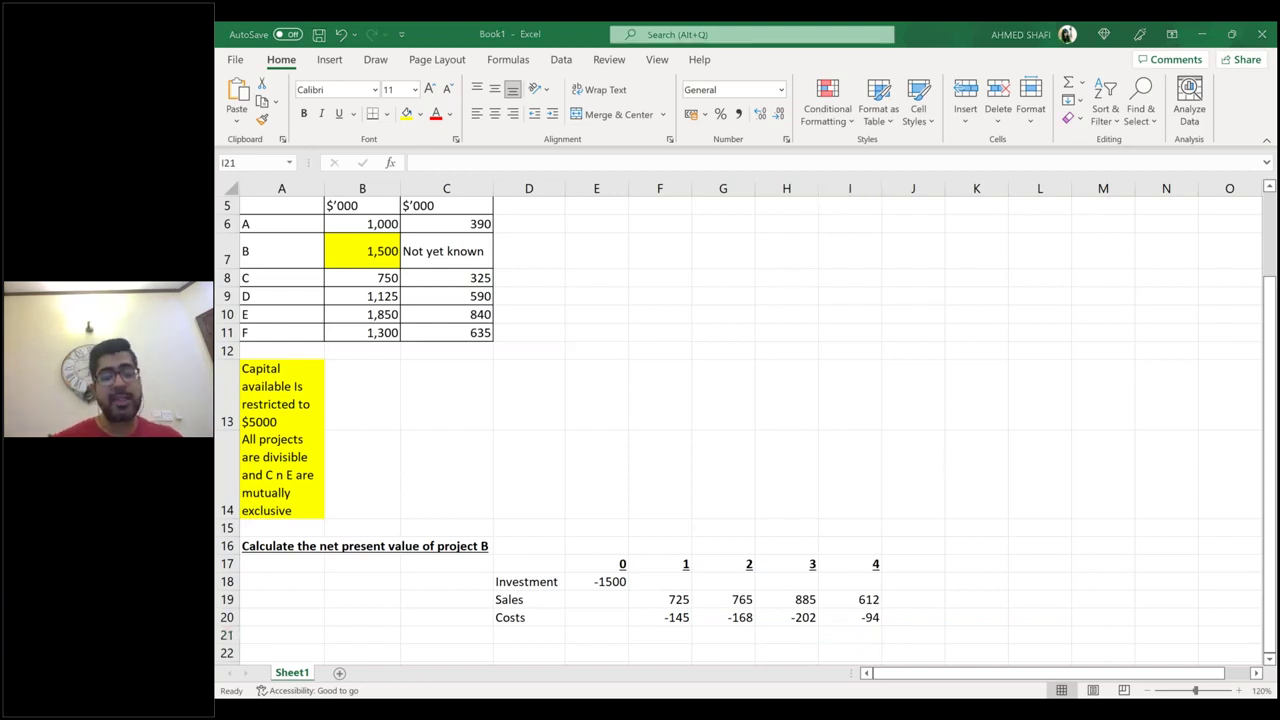
{"action": "key", "text": "alt+Tab"}
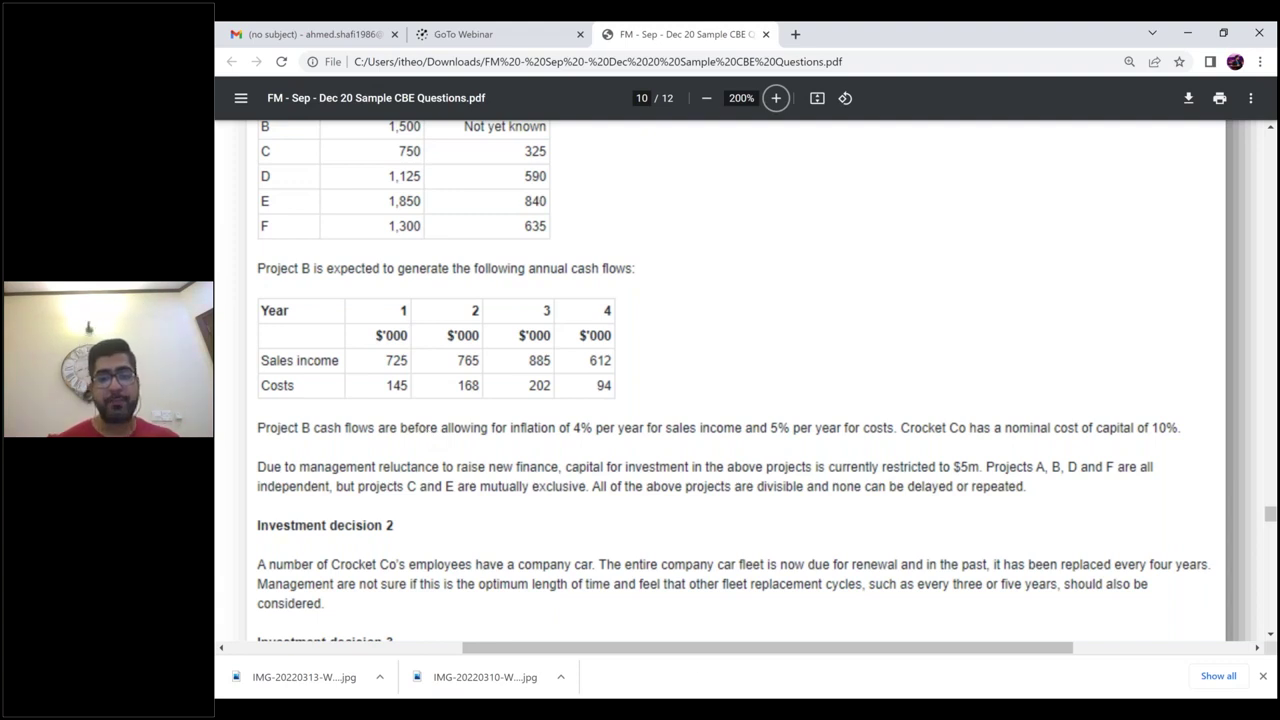
{"action": "key", "text": "alt+Tab"}
{"action": "left_click", "coordinate": [684, 602]}
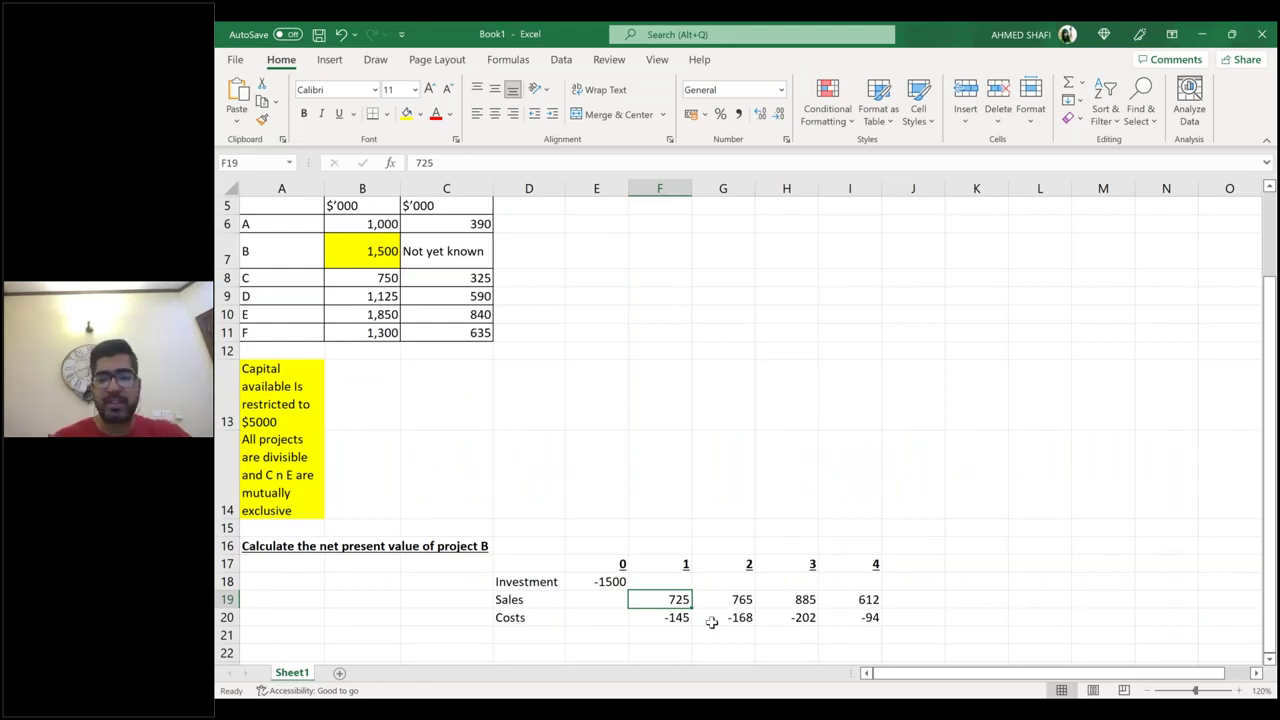
{"action": "type", "text": "=725"}
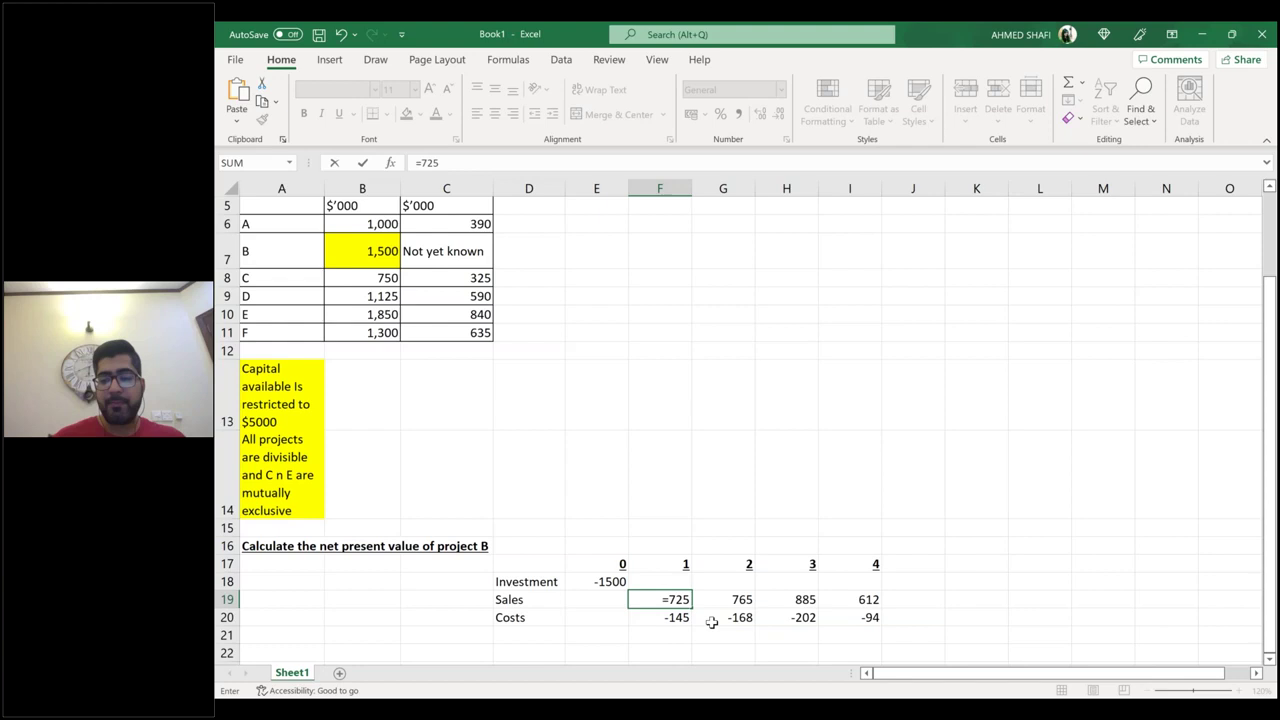
{"action": "type", "text": "*"}
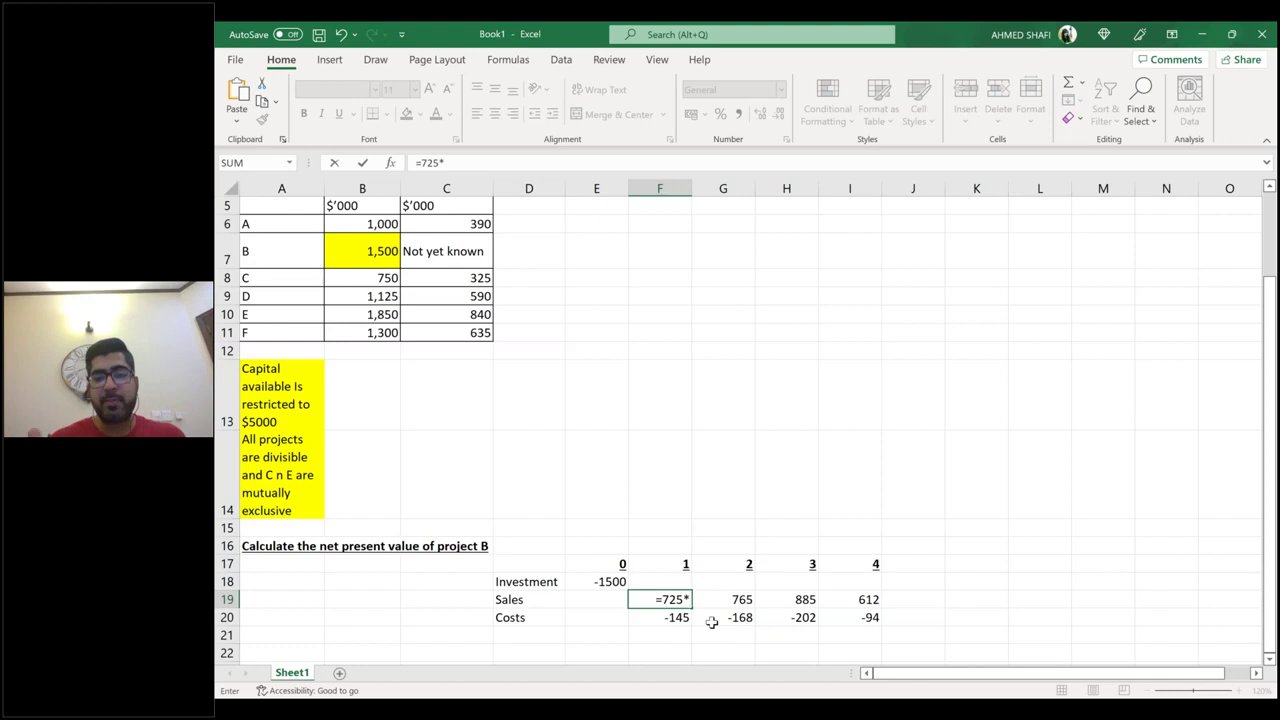
{"action": "type", "text": "1.04"}
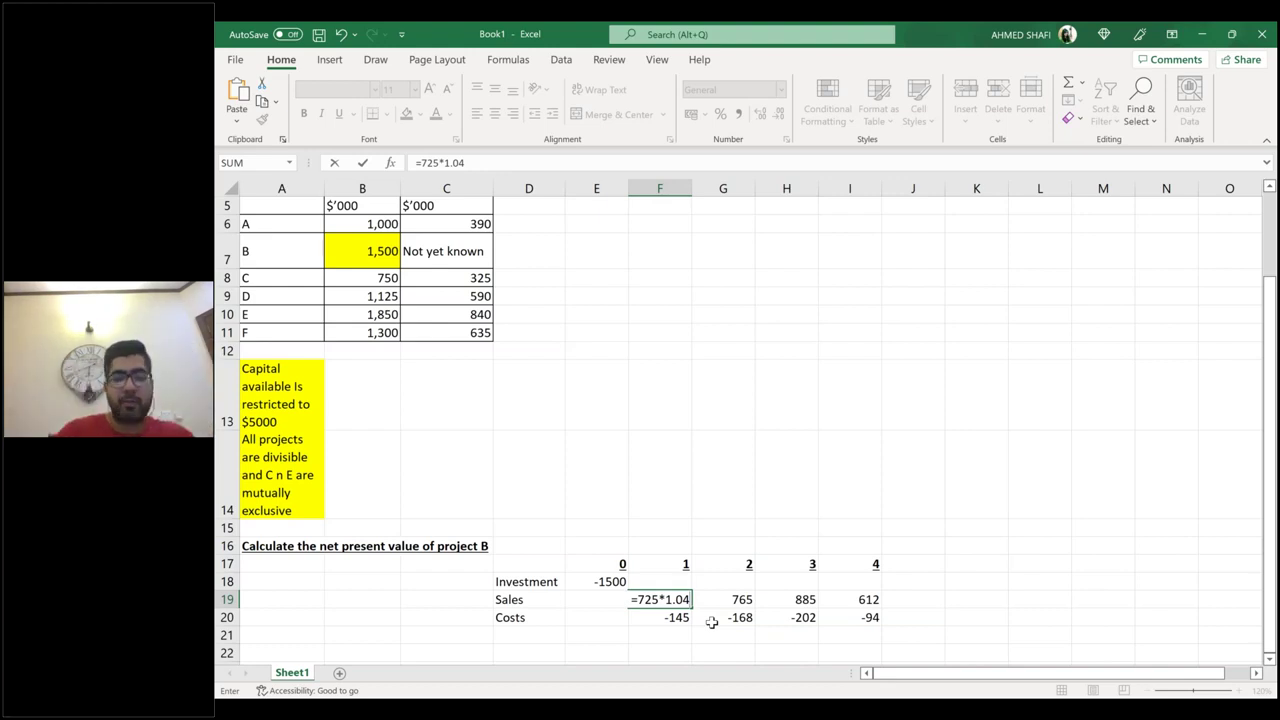
{"action": "key", "text": "Return"}
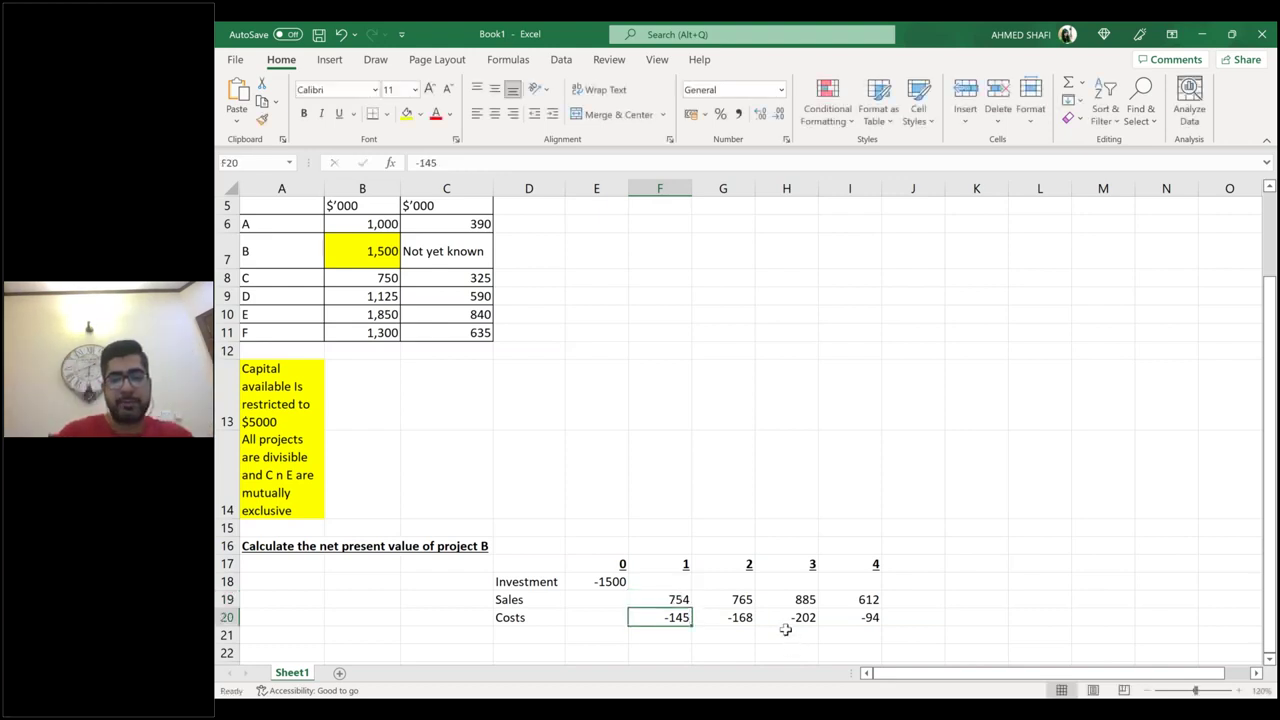
Step: Replace year 2 sales in G19 with the formula =765*1.04*1.04 to apply two years of inflation
{"action": "left_click", "coordinate": [748, 599]}
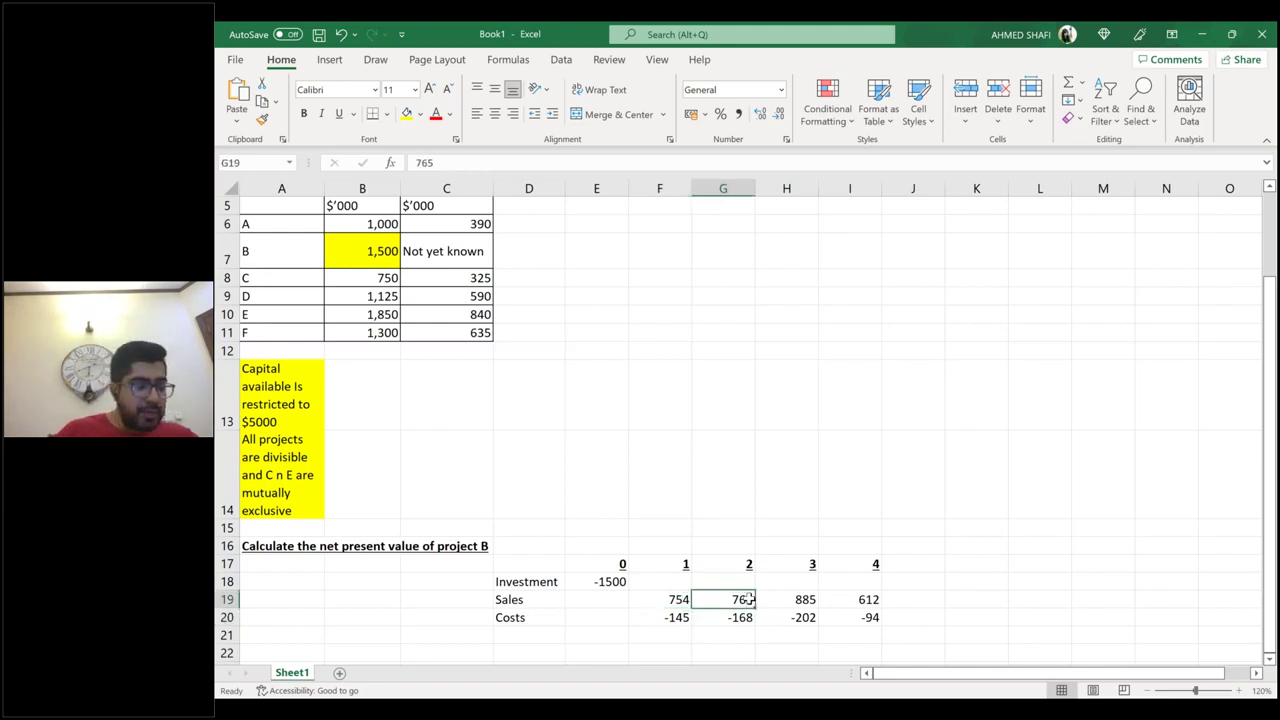
{"action": "type", "text": "="}
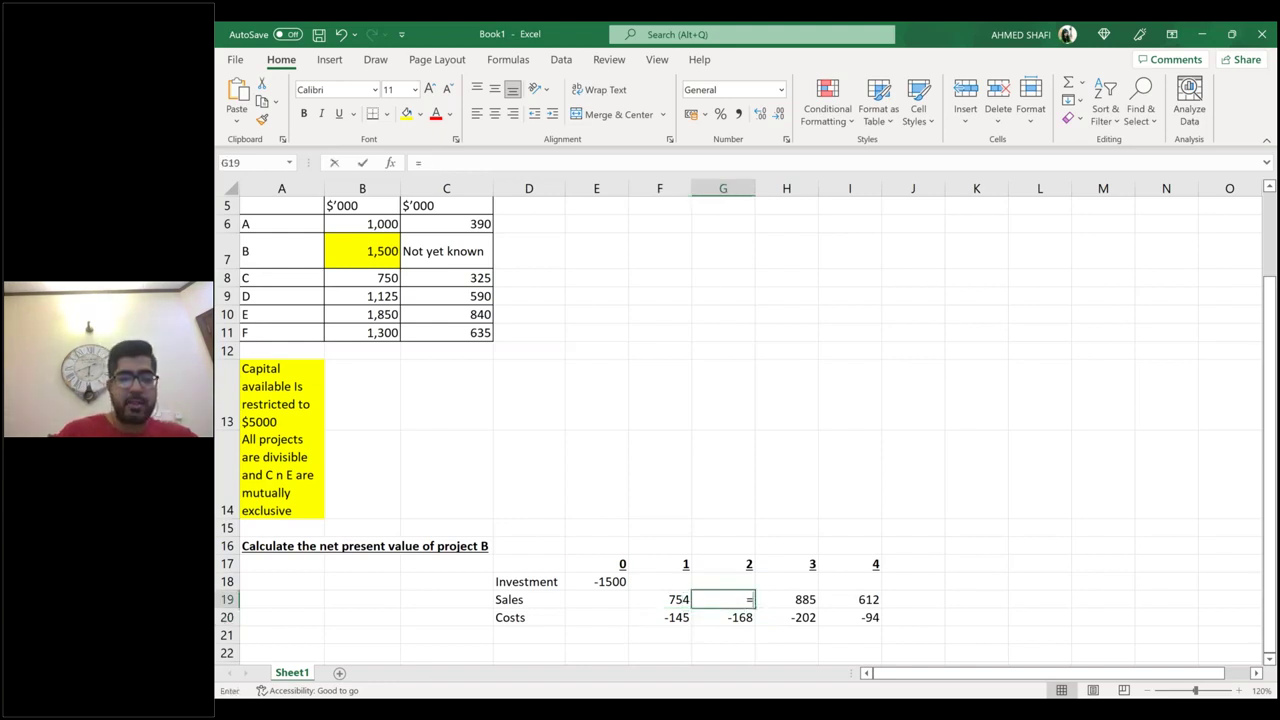
{"action": "type", "text": "765"}
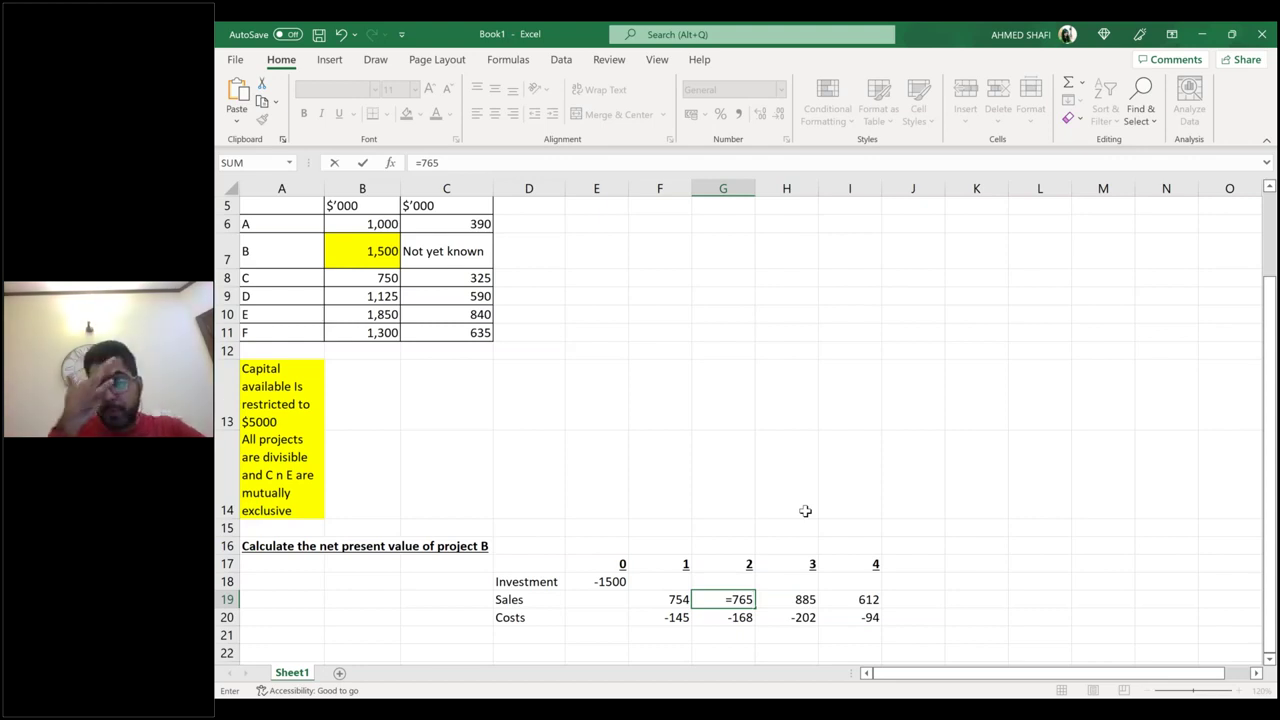
{"action": "type", "text": "*1"}
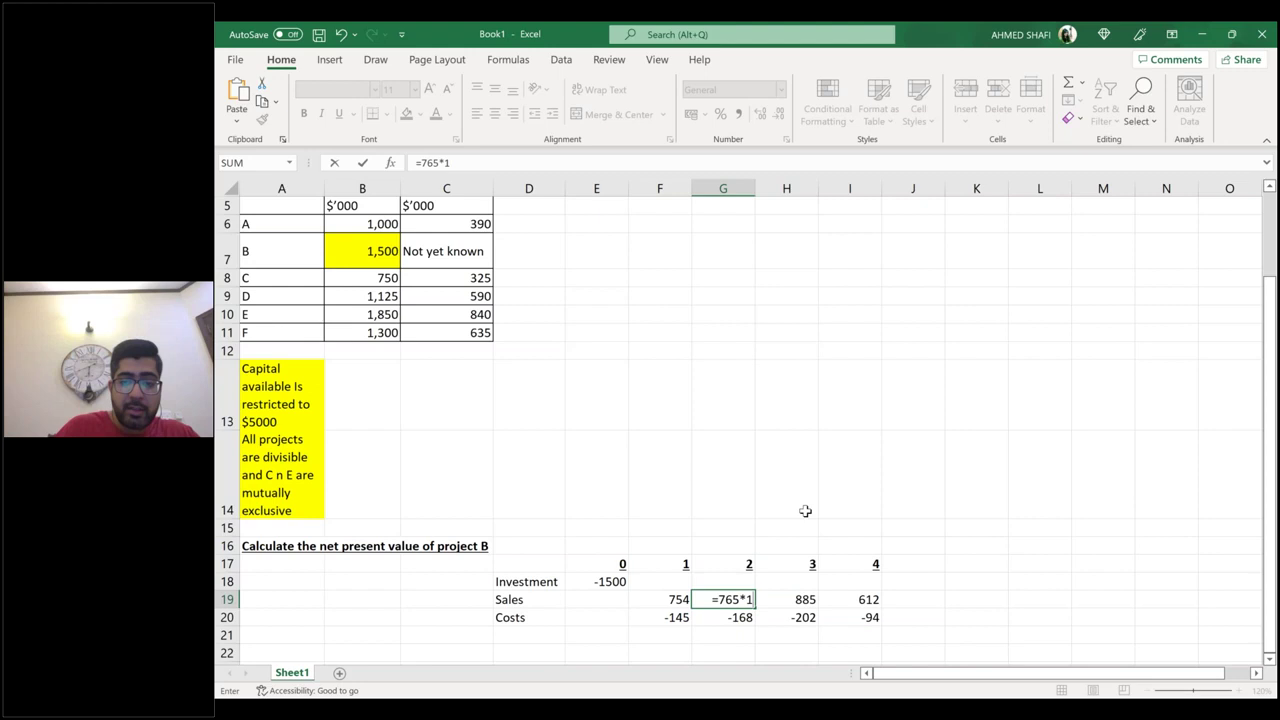
{"action": "type", "text": ".04"}
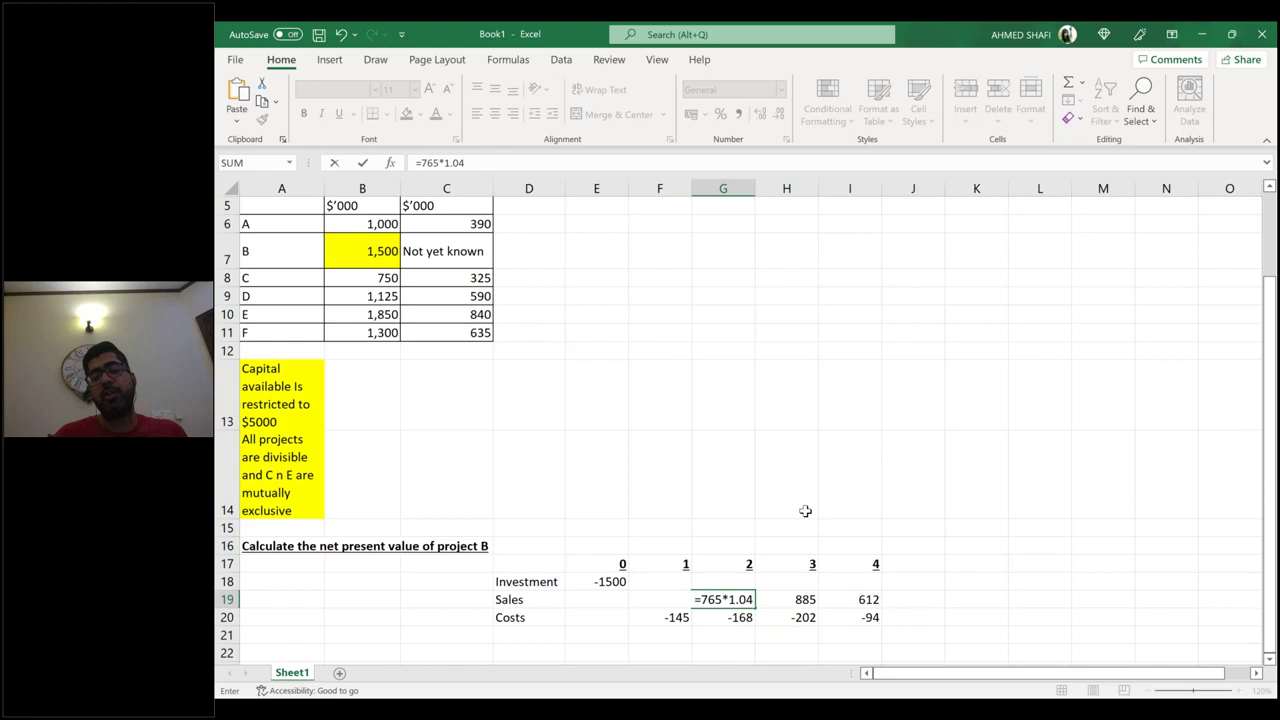
{"action": "type", "text": "*1.04"}
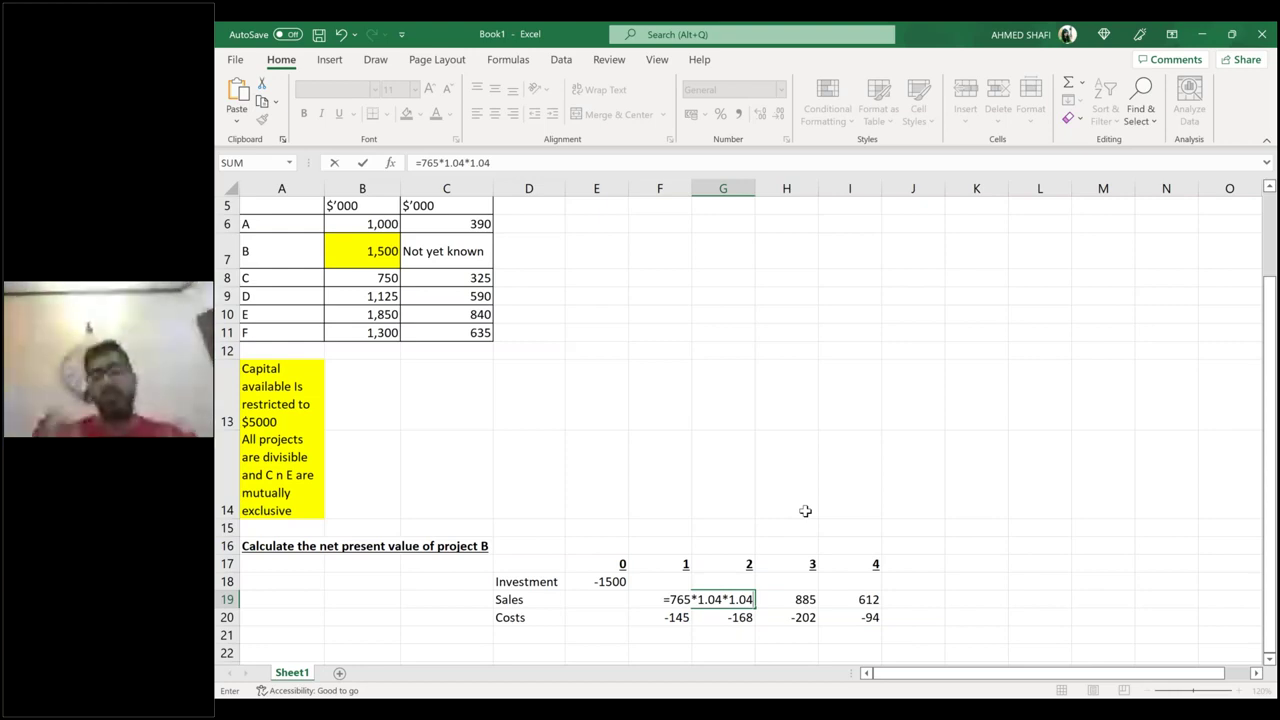
{"action": "key", "text": "Return"}
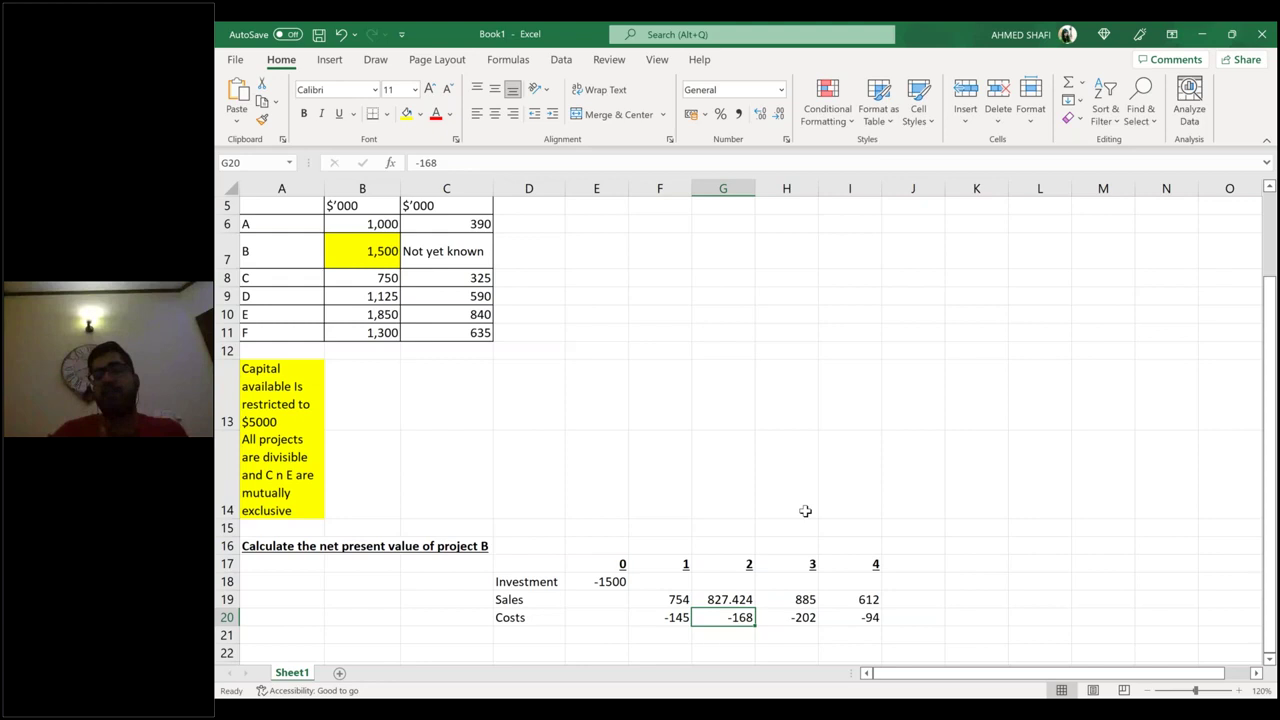
Step: Reopen the year 2 sales formula in G19 for editing and delete its final 1.04 factor
{"action": "double_click", "coordinate": [783, 602]}
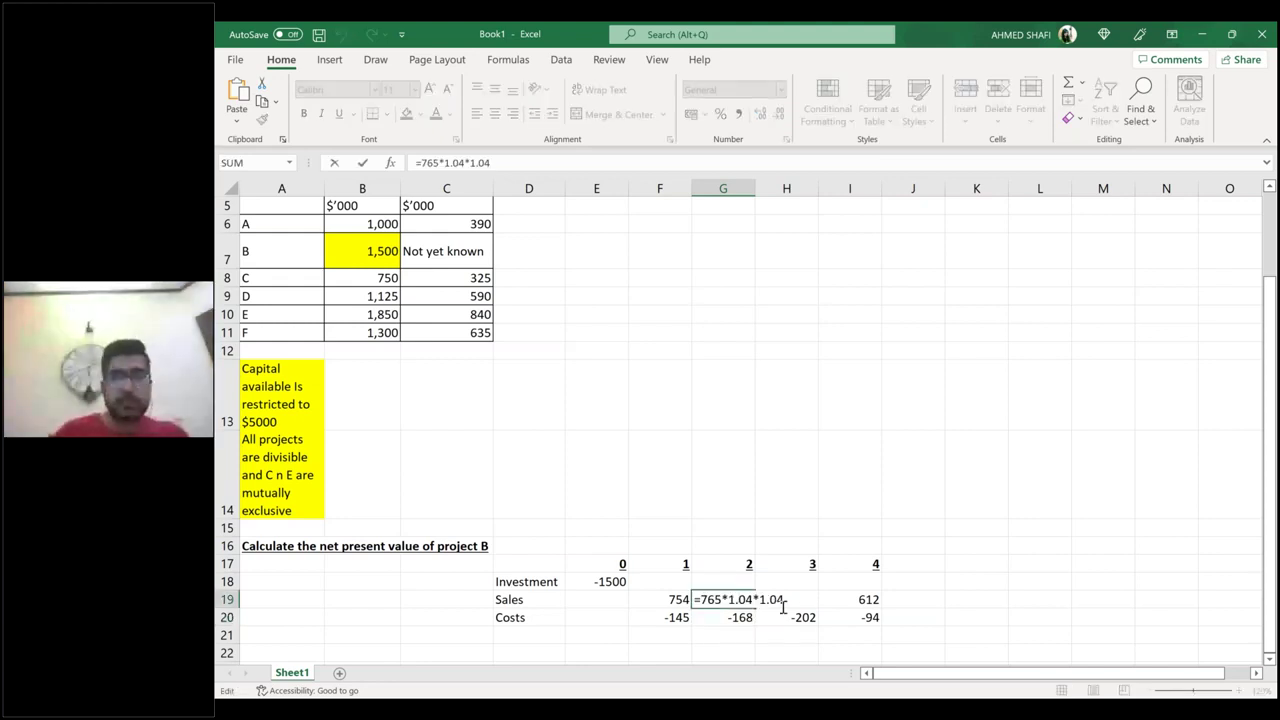
{"action": "key", "text": "BackSpace"}
{"action": "key", "text": "BackSpace"}
{"action": "key", "text": "BackSpace"}
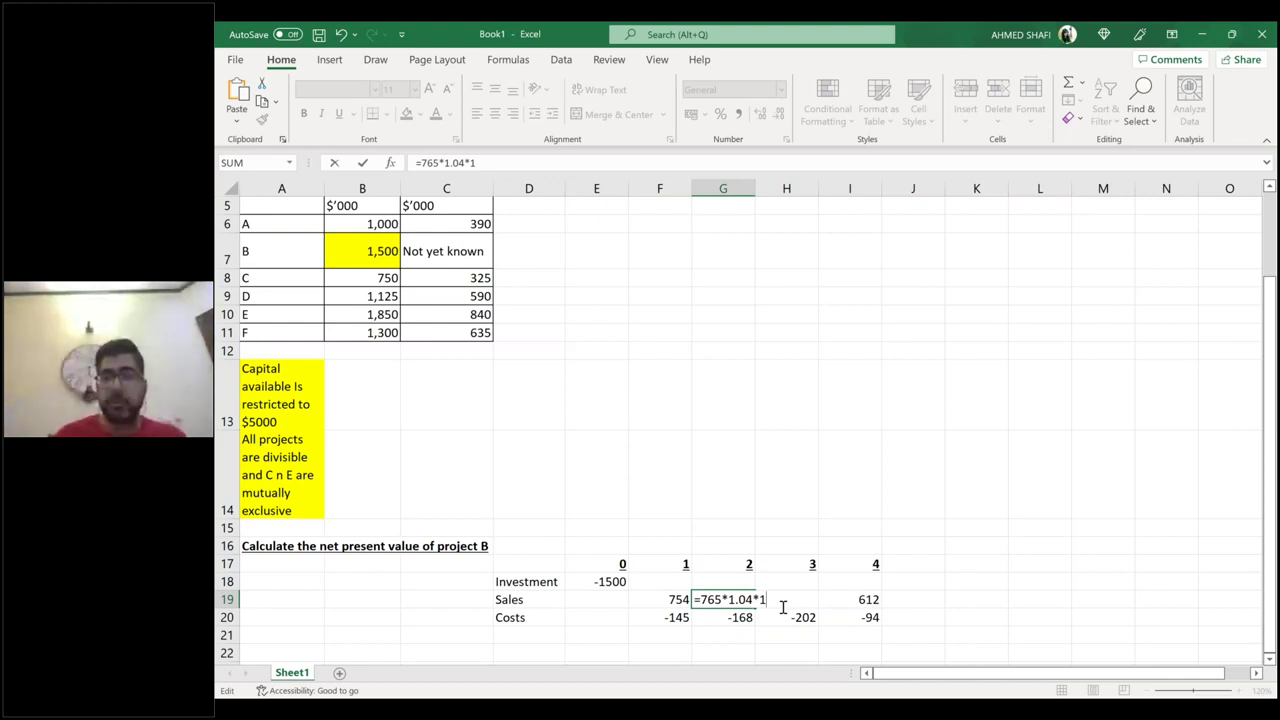
{"action": "key", "text": "BackSpace"}
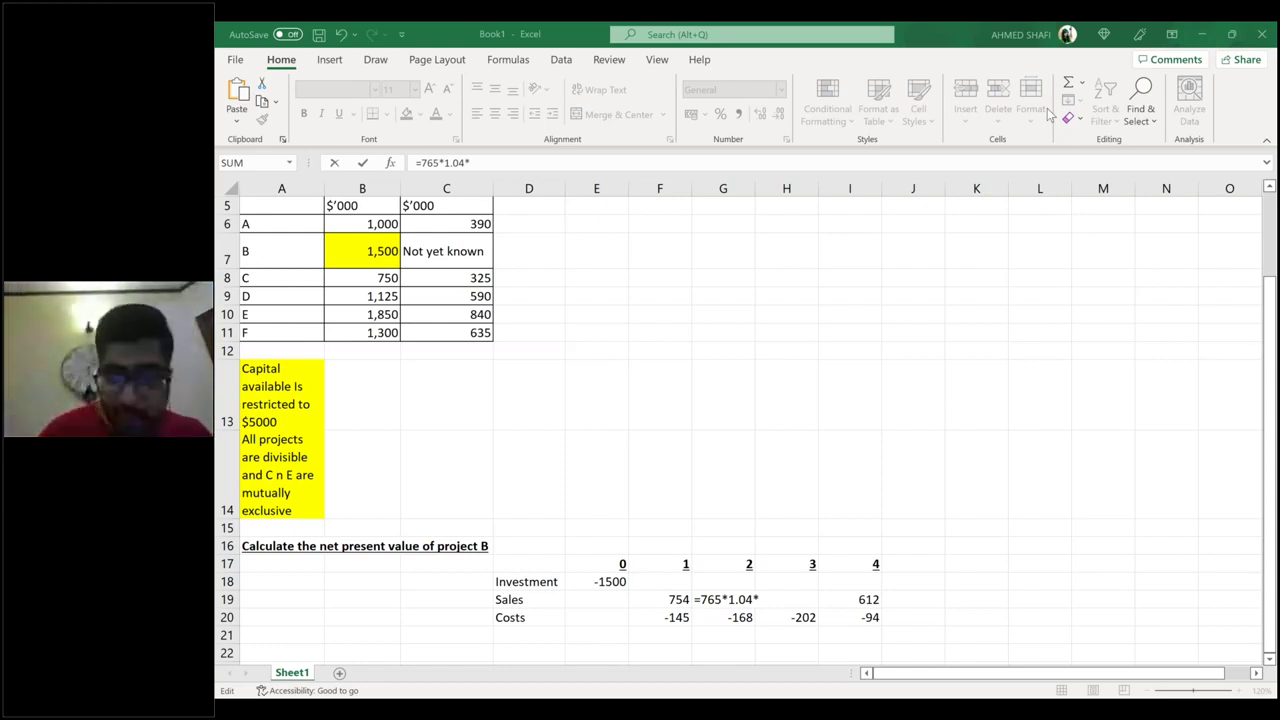
Step: Open the Windows list of Wi-Fi networks to check the internet connection
{"action": "left_click", "coordinate": [1082, 712]}
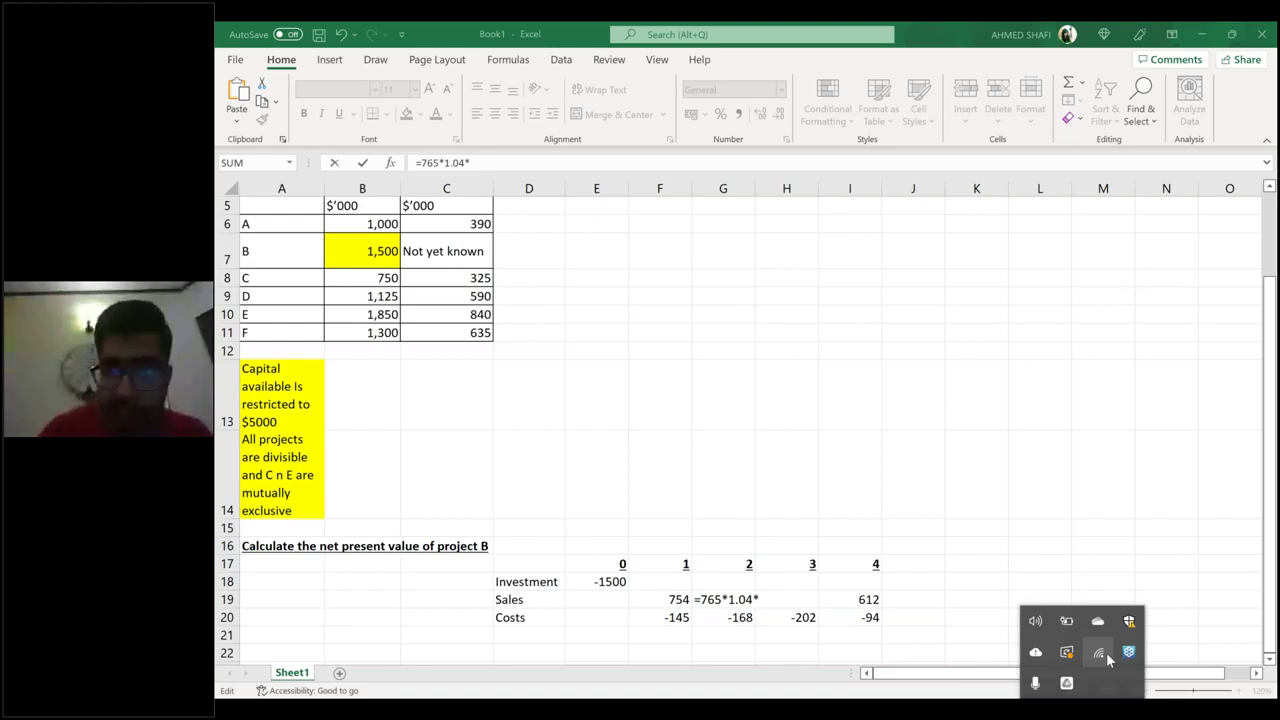
{"action": "left_click", "coordinate": [1106, 652]}
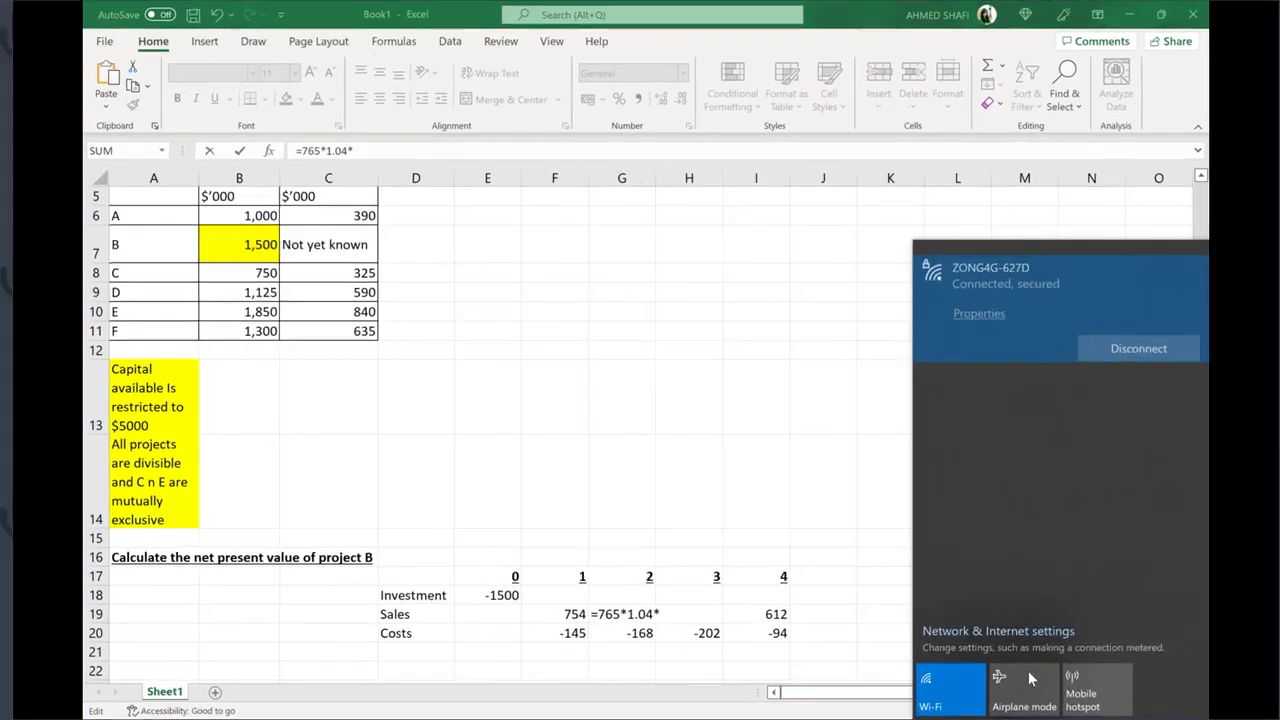
Step: Dismiss the network list and complete the year 2 sales formula in G19 as =765*1.04^2
{"action": "left_click", "coordinate": [1005, 38]}
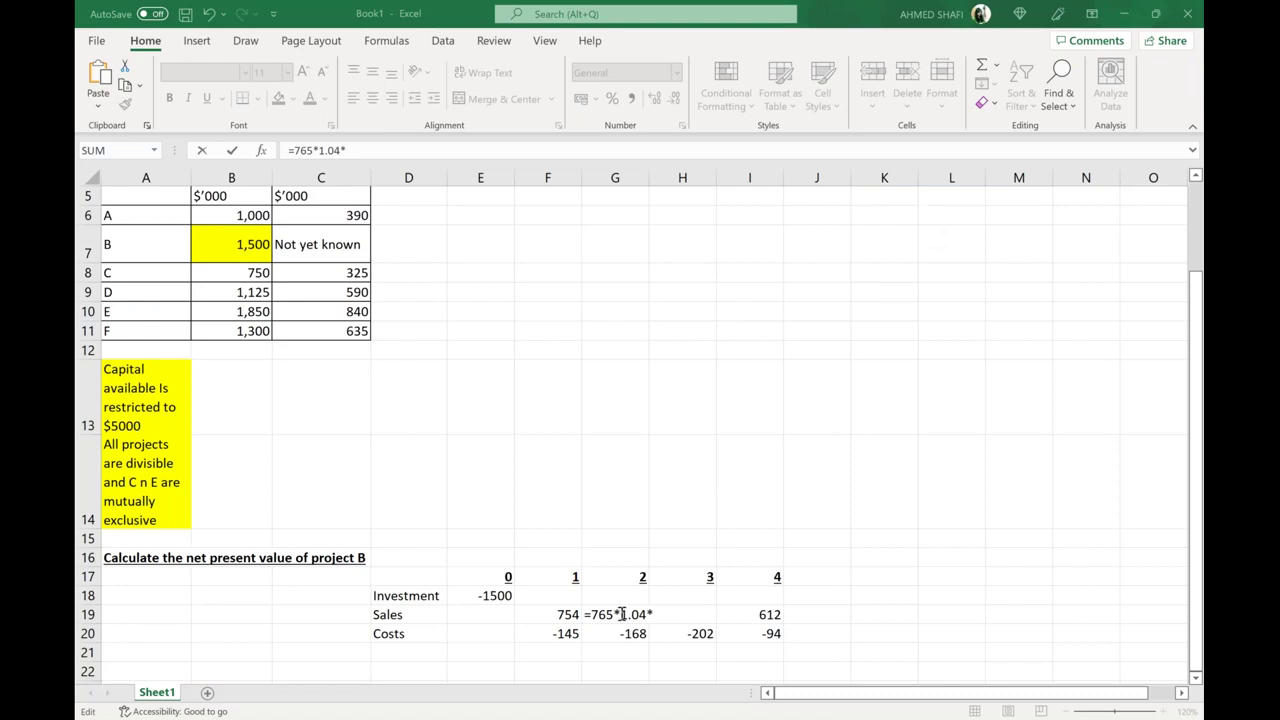
{"action": "key", "text": "BackSpace"}
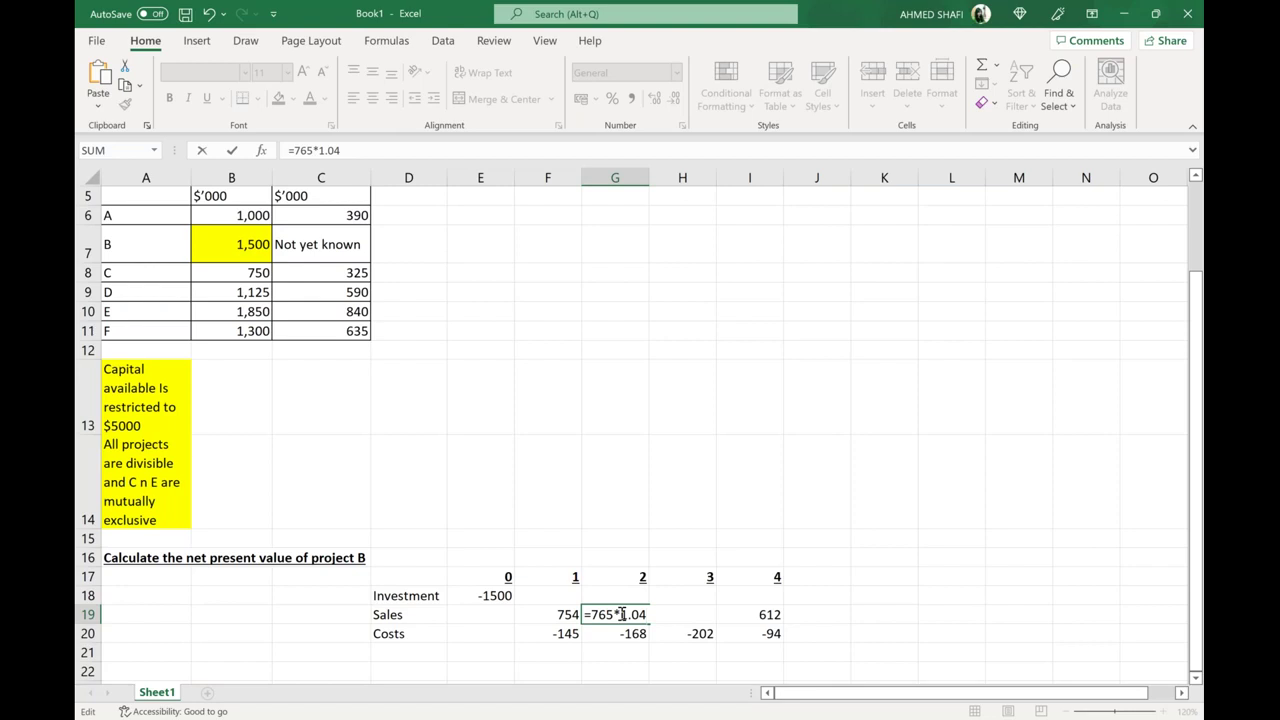
{"action": "type", "text": "^2"}
{"action": "key", "text": "Return"}
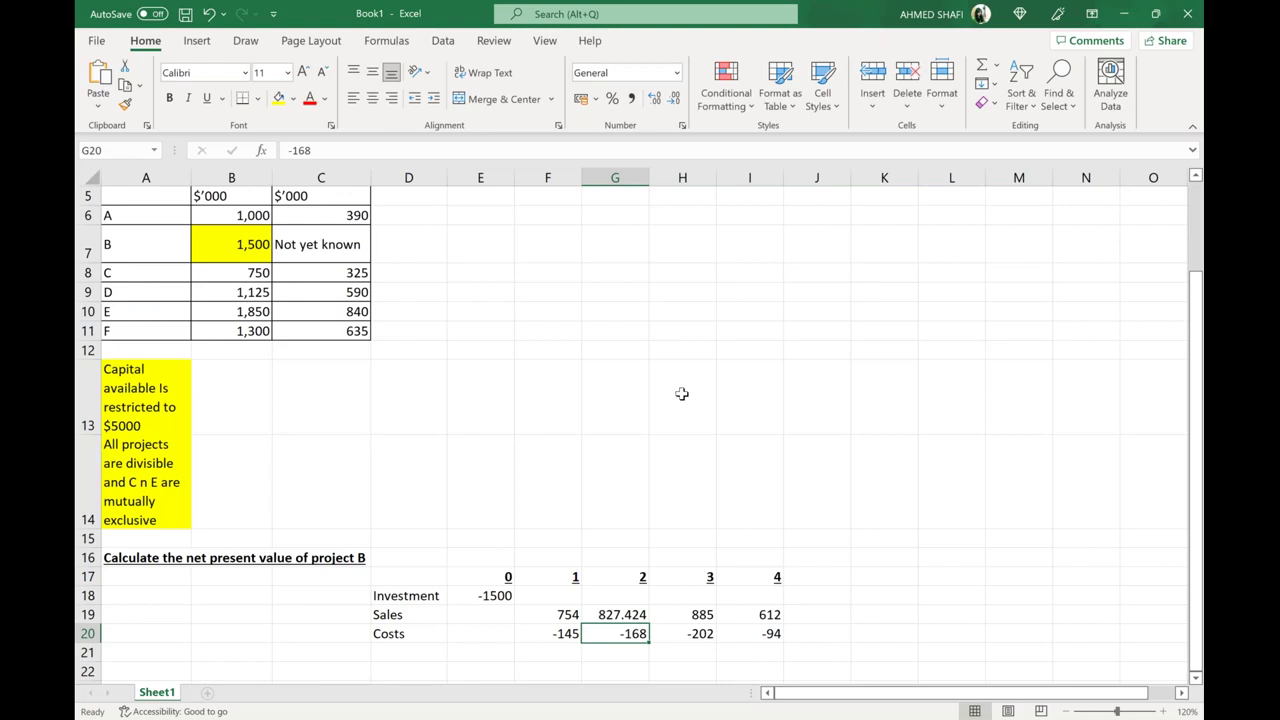
Step: Replace year 3 sales in H19 with the formula =885*1.04*1.04*1.04 to apply three years of inflation
{"action": "left_click", "coordinate": [714, 615]}
{"action": "double_click", "coordinate": [714, 615]}
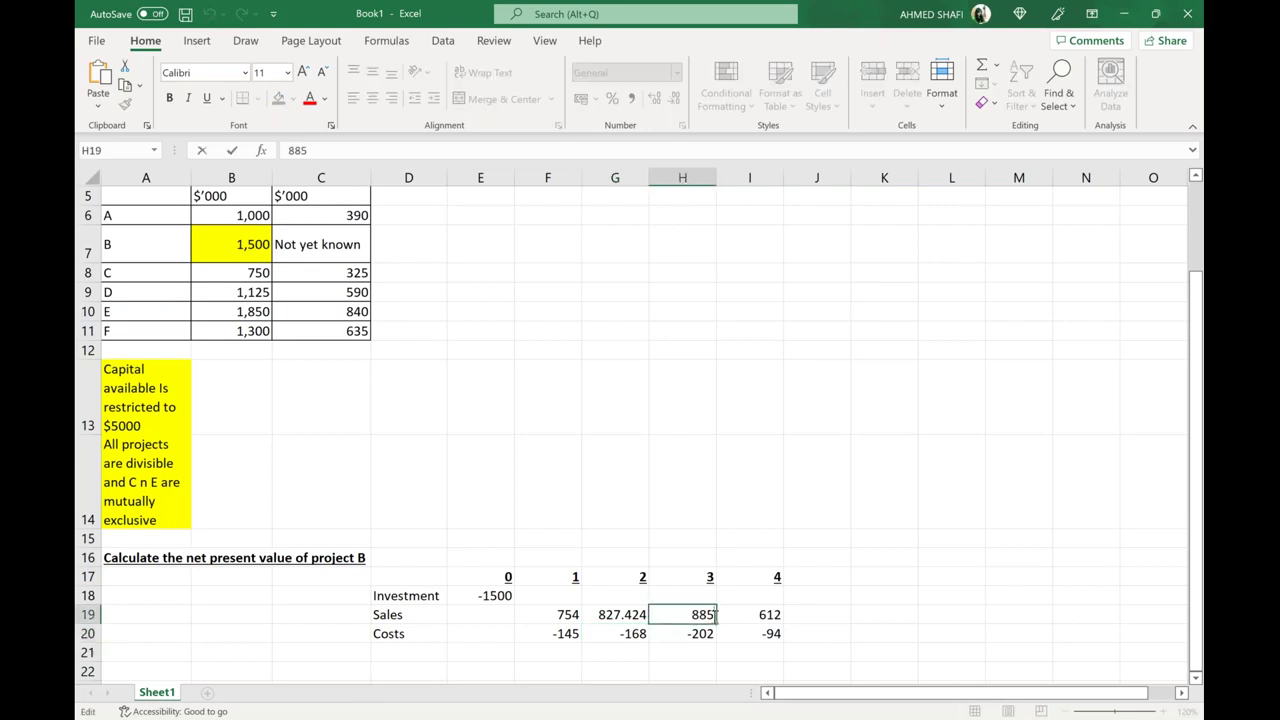
{"action": "key", "text": "BackSpace"}
{"action": "key", "text": "BackSpace"}
{"action": "key", "text": "BackSpace"}
{"action": "type", "text": "=8"}
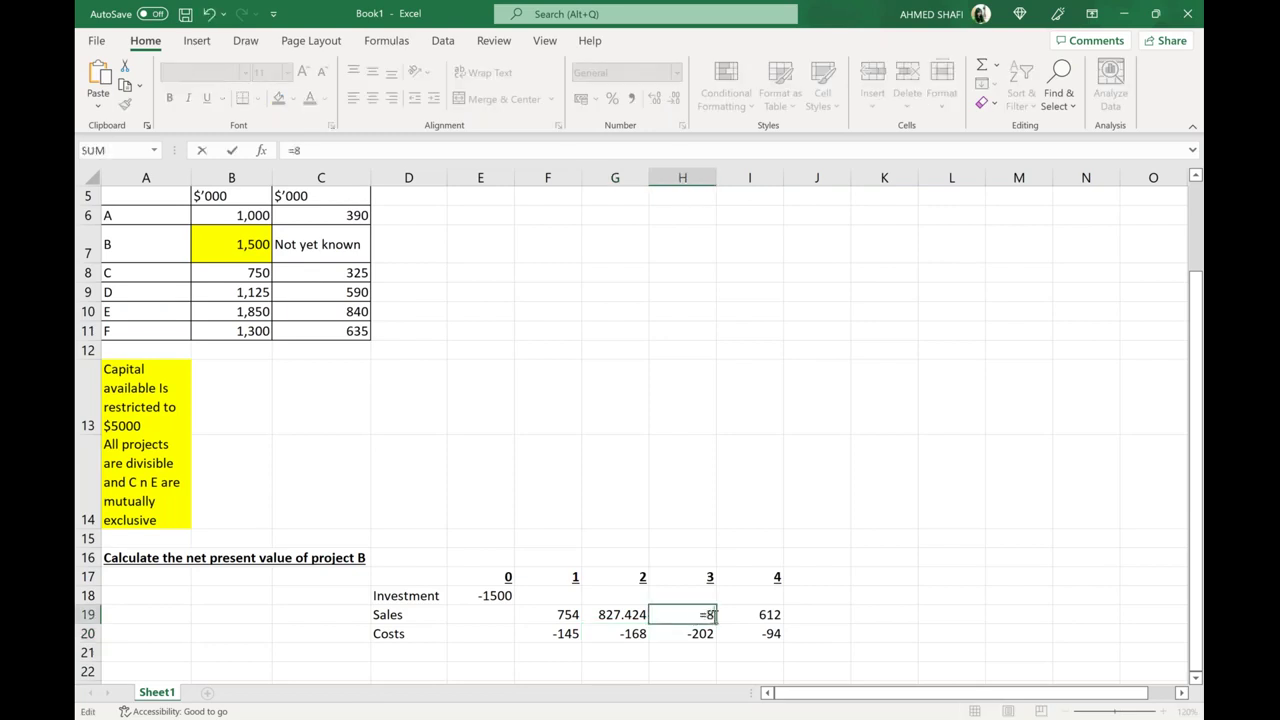
{"action": "type", "text": "85*"}
{"action": "type", "text": "1.04*1.04*1.04"}
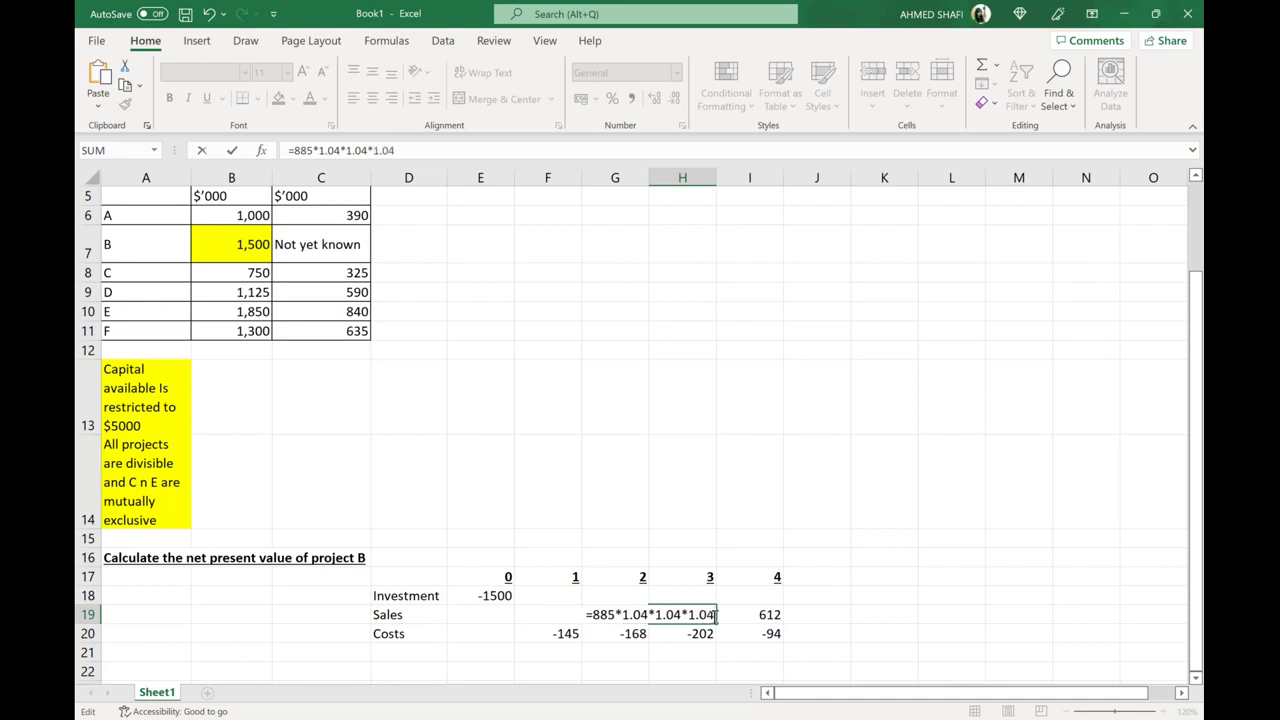
{"action": "key", "text": "Return"}
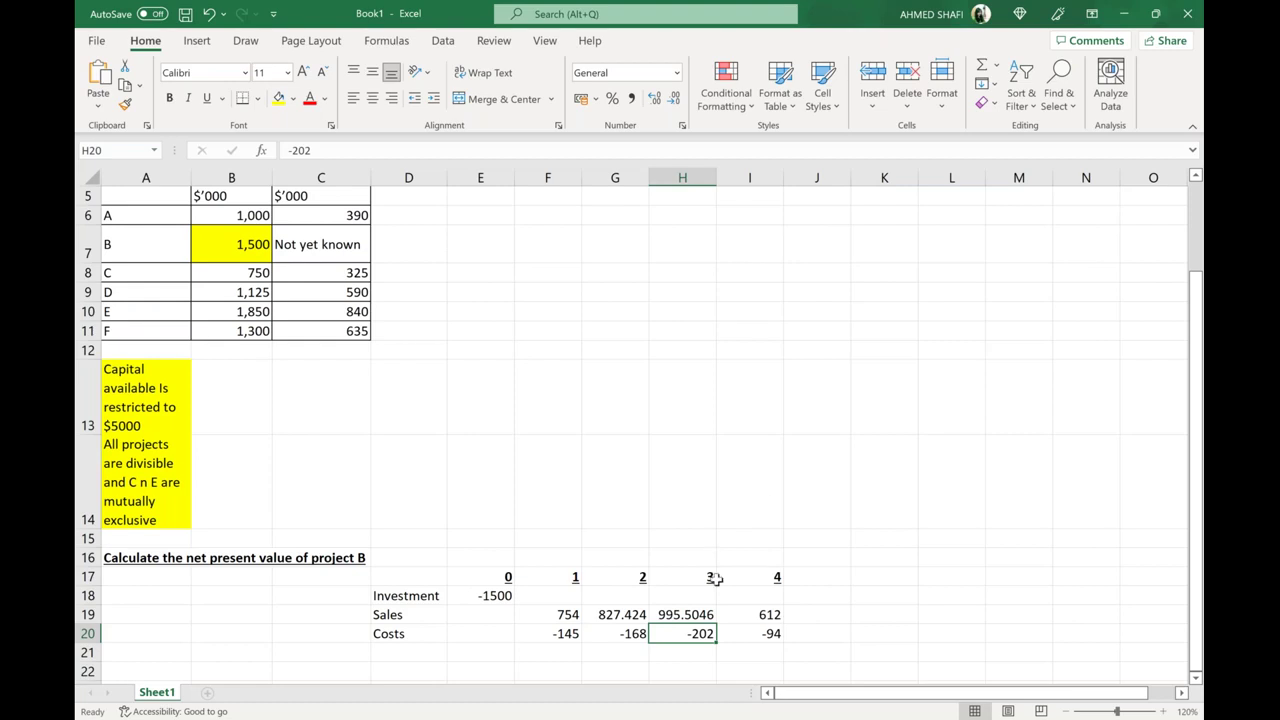
Step: Shorten the year 3 sales formula in H19 to the power form =885*1.04^3
{"action": "left_click", "coordinate": [690, 619]}
{"action": "double_click", "coordinate": [690, 619]}
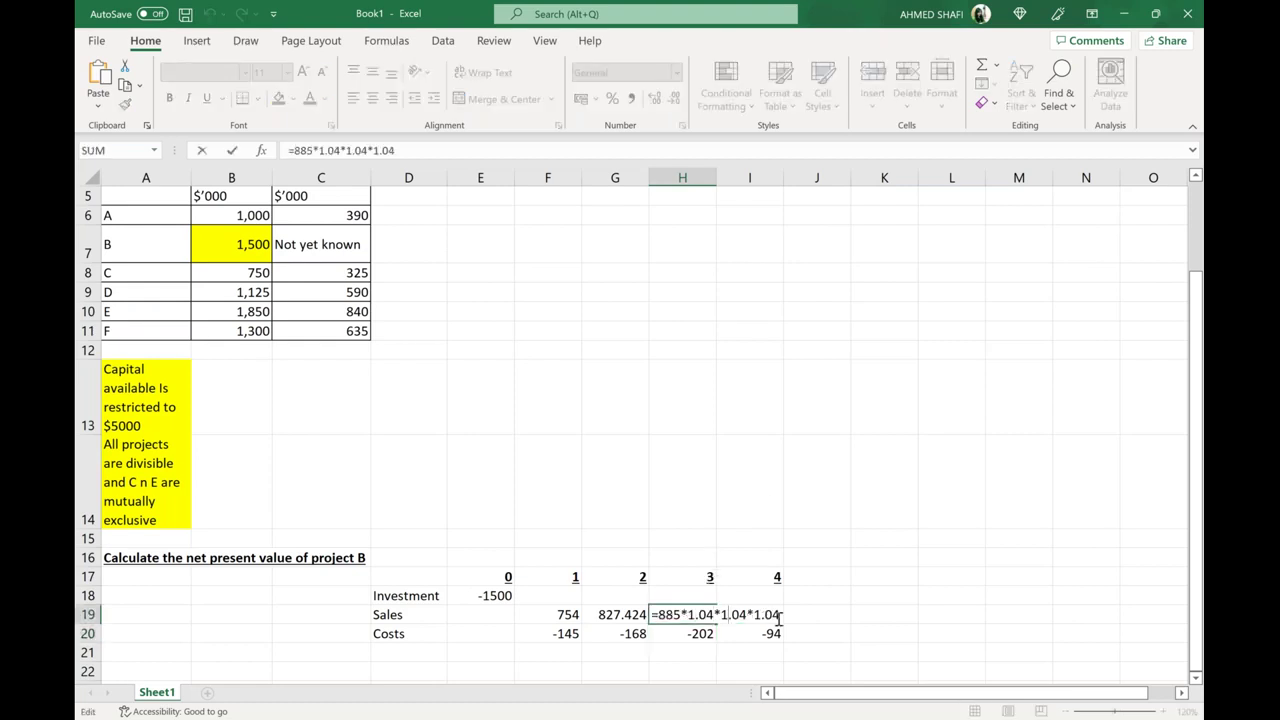
{"action": "key", "text": "Left"}
{"action": "key", "text": "BackSpace"}
{"action": "key", "text": "BackSpace"}
{"action": "key", "text": "BackSpace"}
{"action": "key", "text": "BackSpace"}
{"action": "key", "text": "BackSpace"}
{"action": "key", "text": "BackSpace"}
{"action": "key", "text": "BackSpace"}
{"action": "key", "text": "BackSpace"}
{"action": "key", "text": "BackSpace"}
{"action": "key", "text": "BackSpace"}
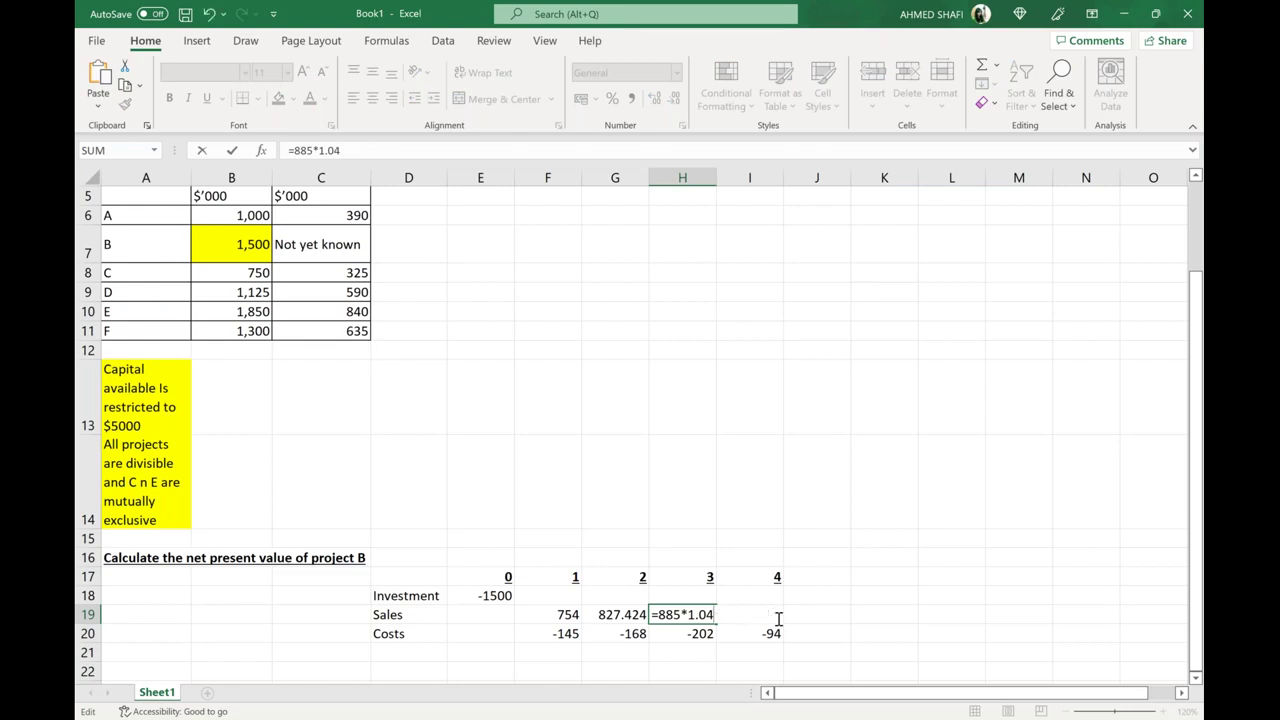
{"action": "type", "text": "^3"}
{"action": "key", "text": "Return"}
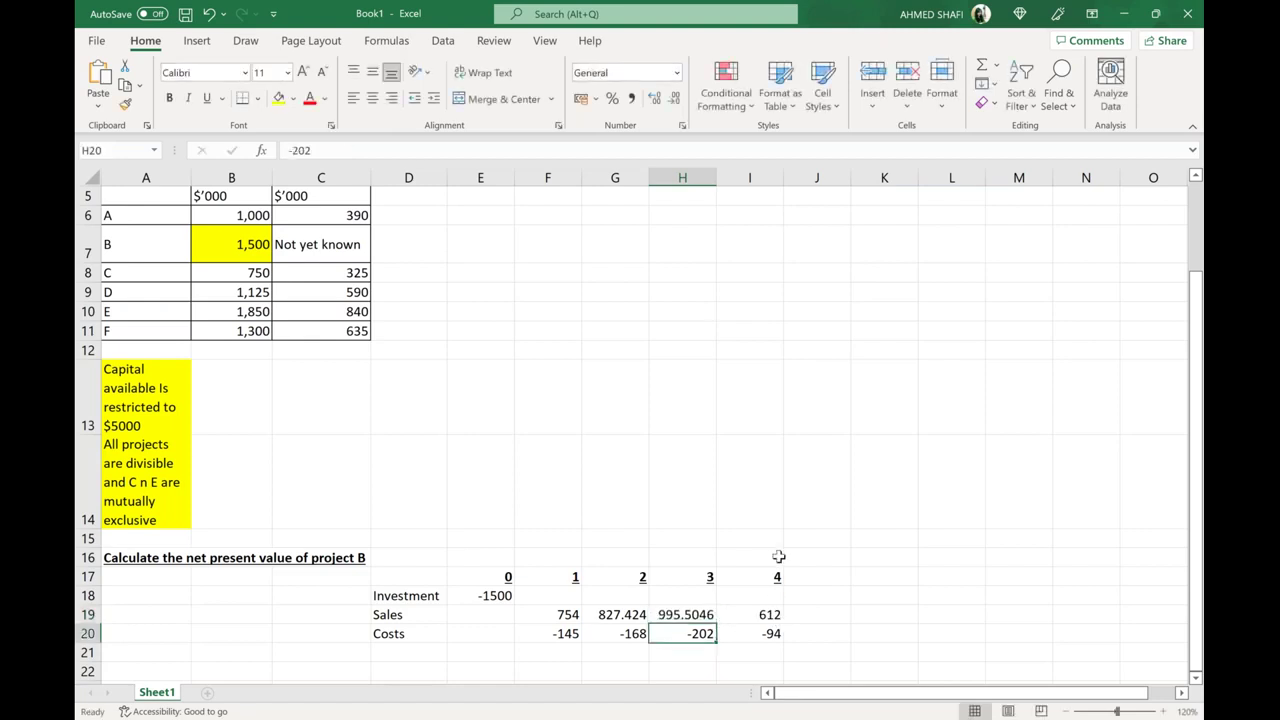
Step: Replace year 4 sales in I19 with the inflated formula =612*1.04^4
{"action": "left_click", "coordinate": [774, 612]}
{"action": "double_click", "coordinate": [776, 614]}
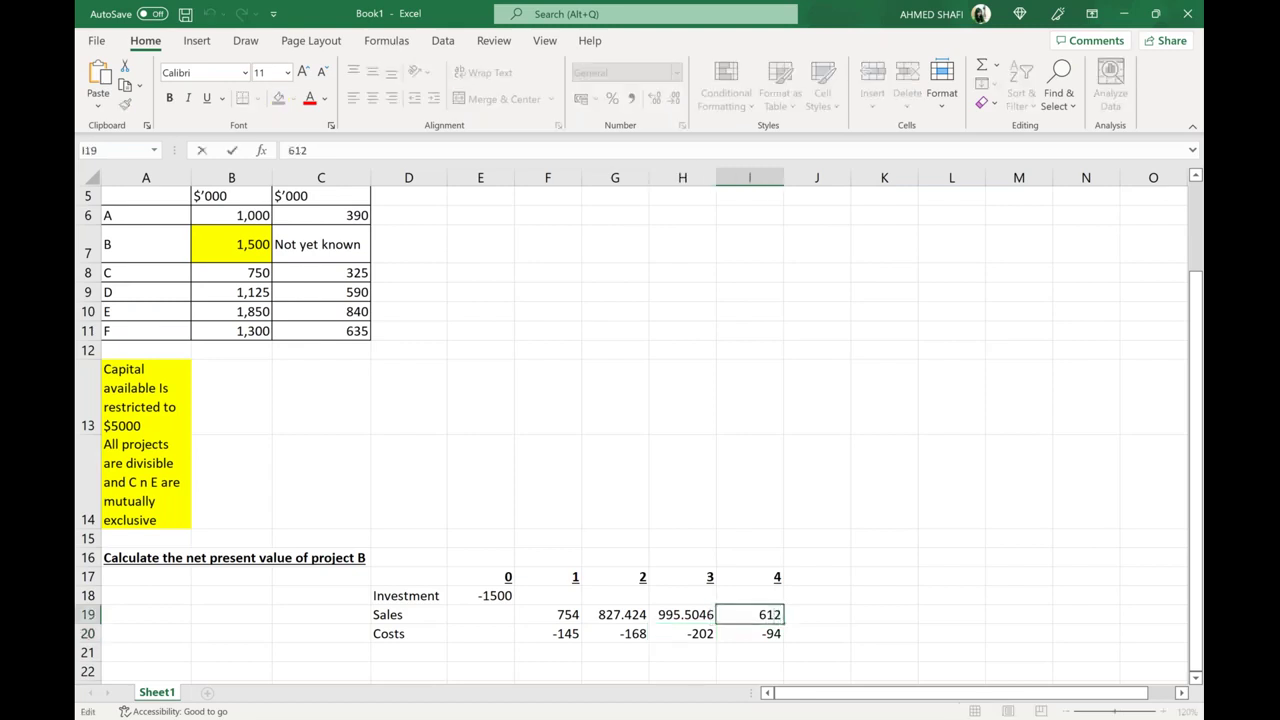
{"action": "type", "text": "=612"}
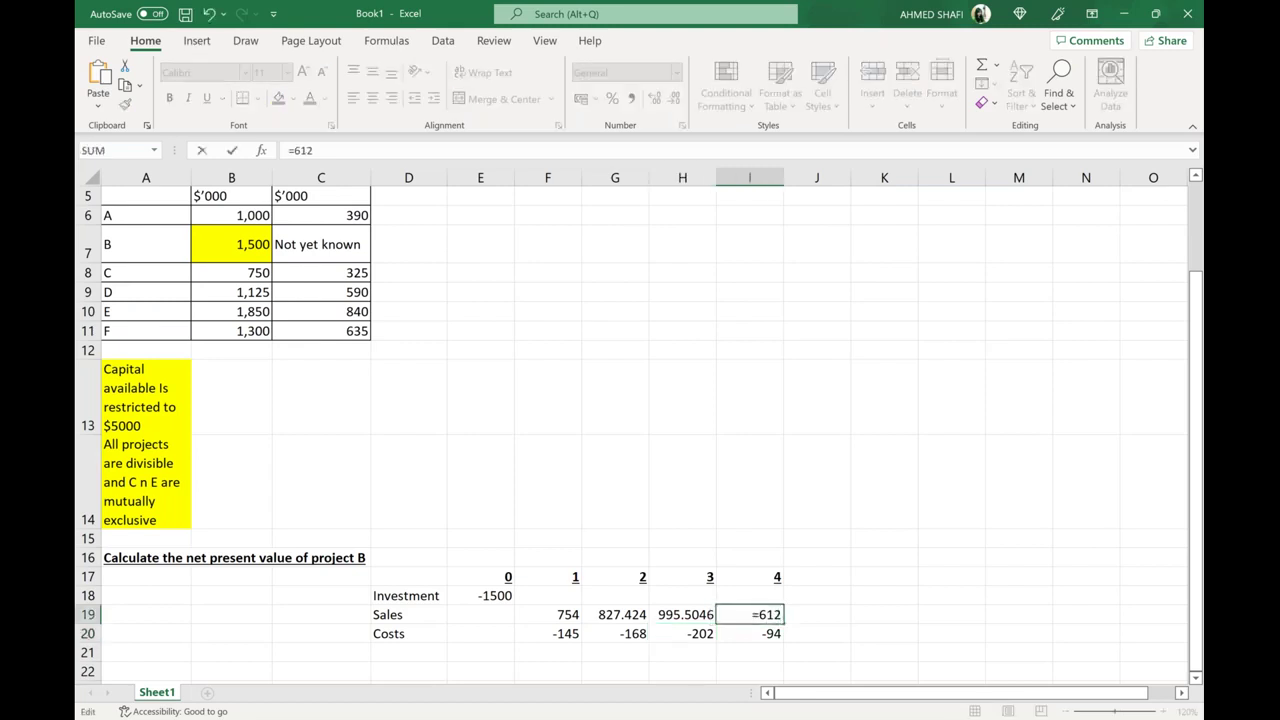
{"action": "type", "text": "*"}
{"action": "type", "text": "1.04"}
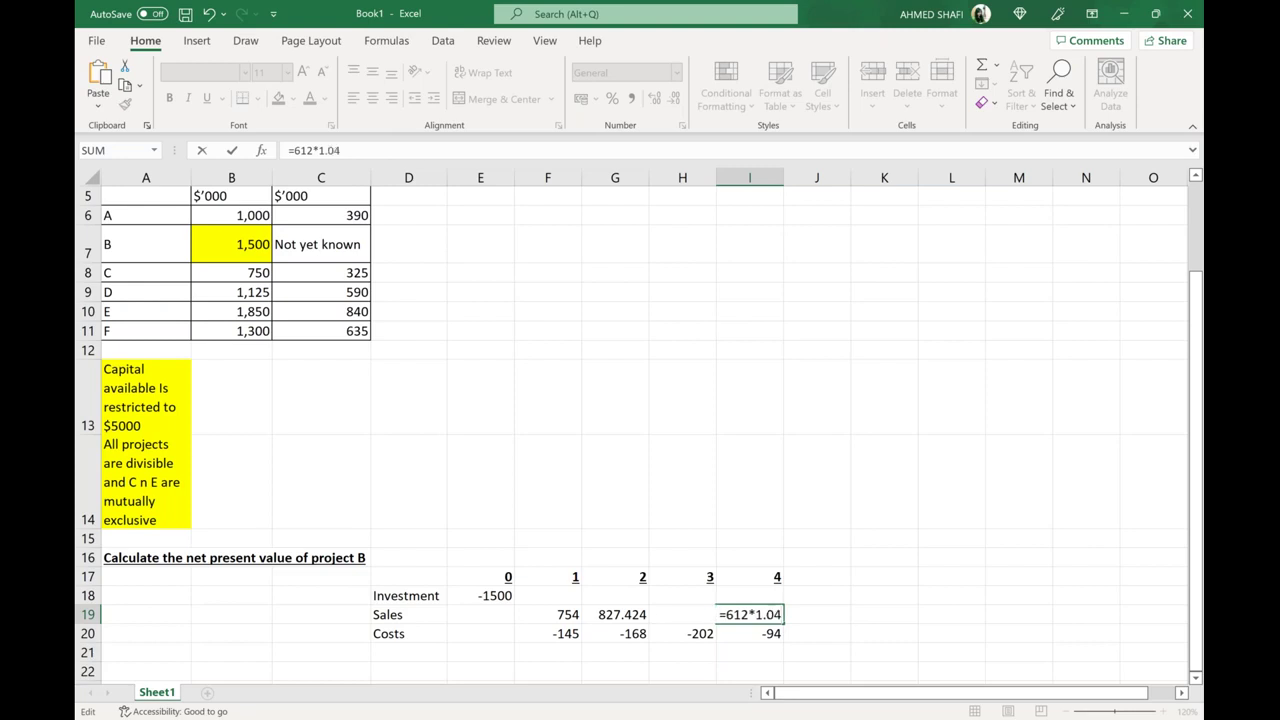
{"action": "type", "text": "^4"}
{"action": "key", "text": "Return"}
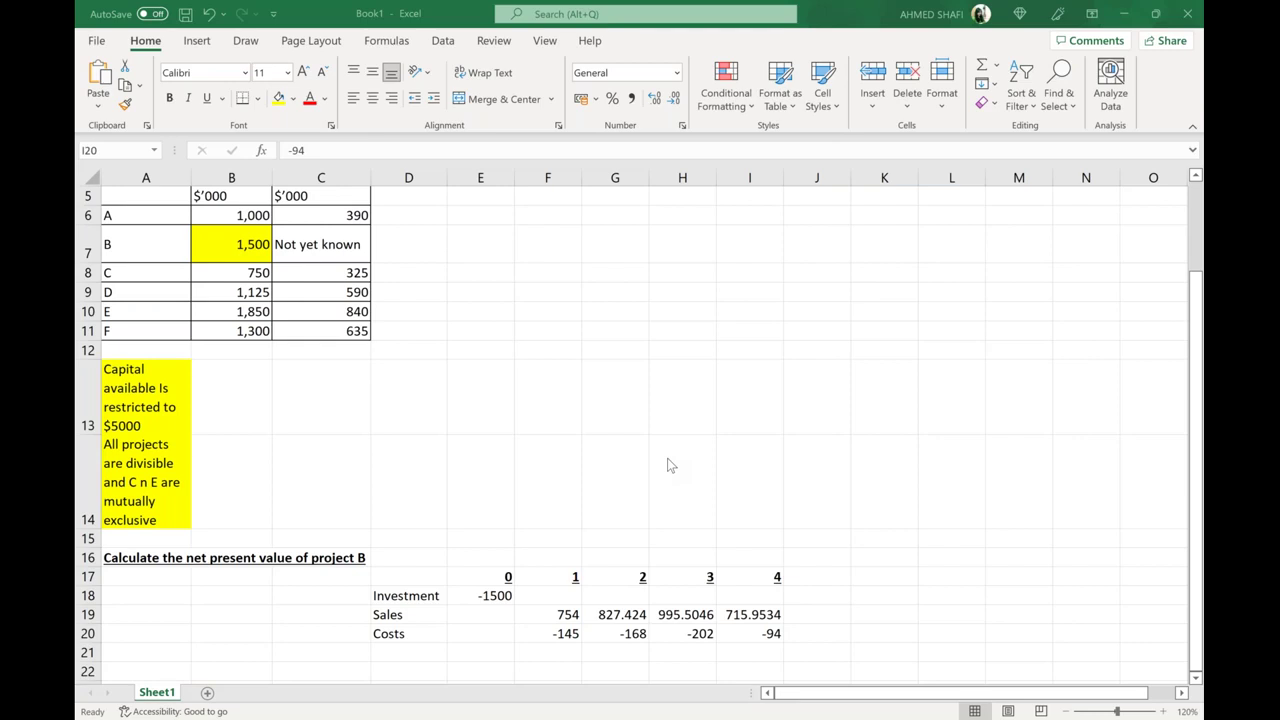
Step: Replace year 1 costs in F20 with the inflated formula =-145*1.05
{"action": "scroll", "coordinate": [913, 239], "scroll_direction": "down", "scroll_amount": 1}
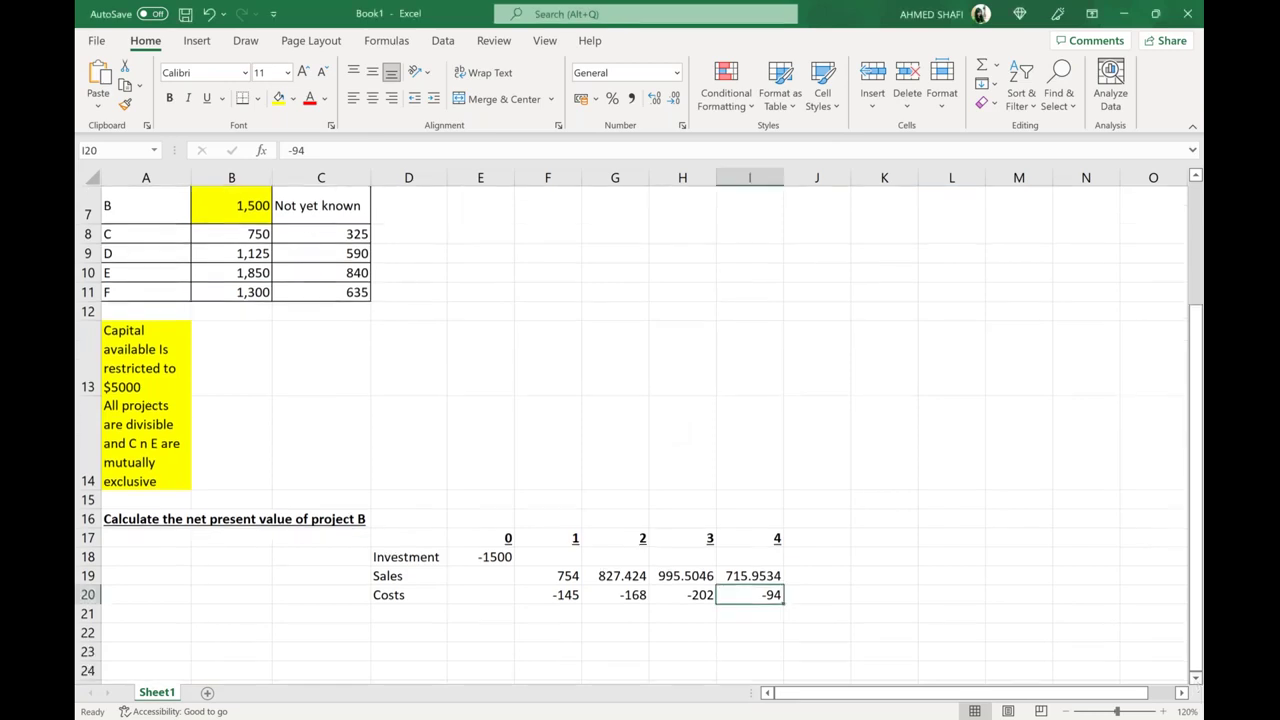
{"action": "left_click", "coordinate": [548, 597]}
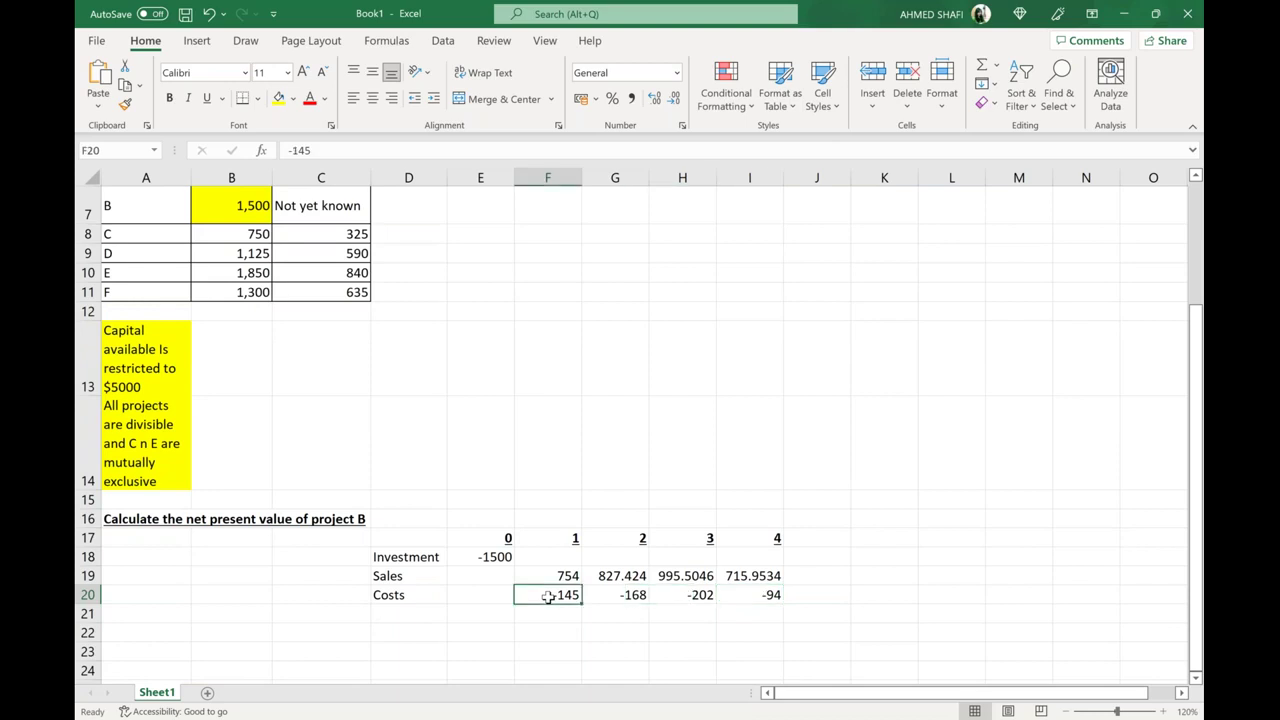
{"action": "double_click", "coordinate": [548, 597]}
{"action": "type", "text": "="}
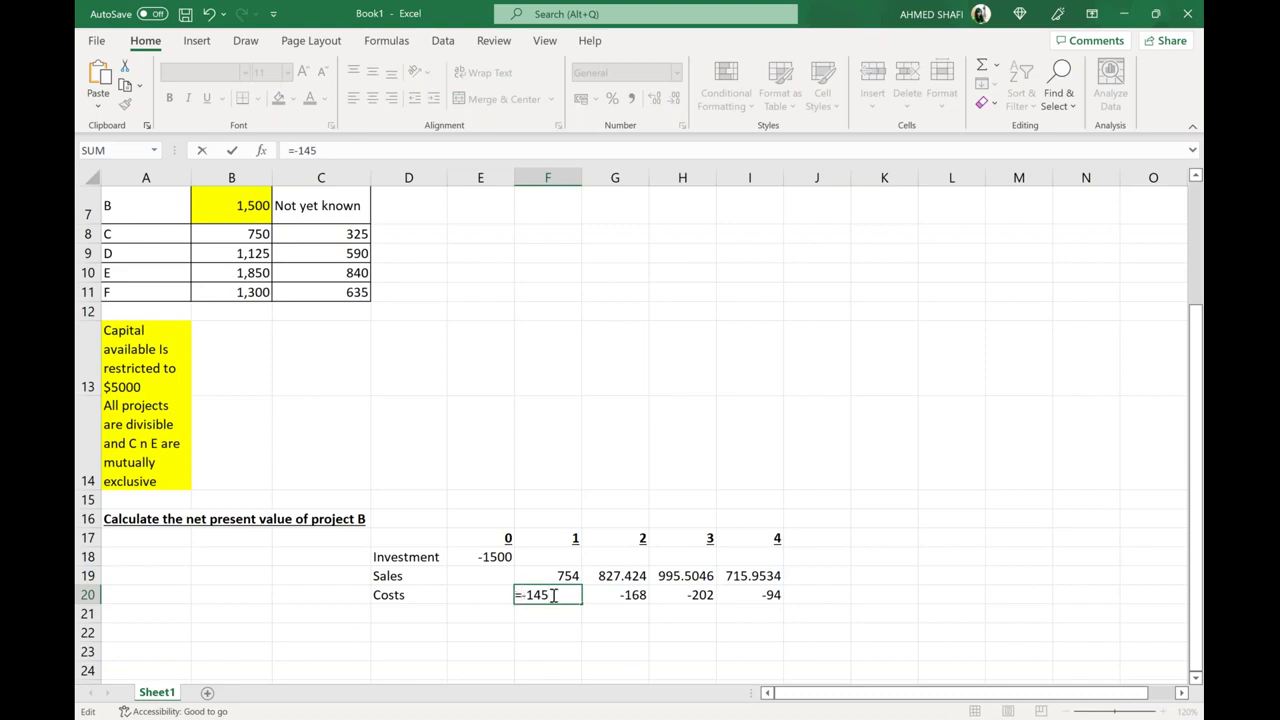
{"action": "type", "text": "*1.05"}
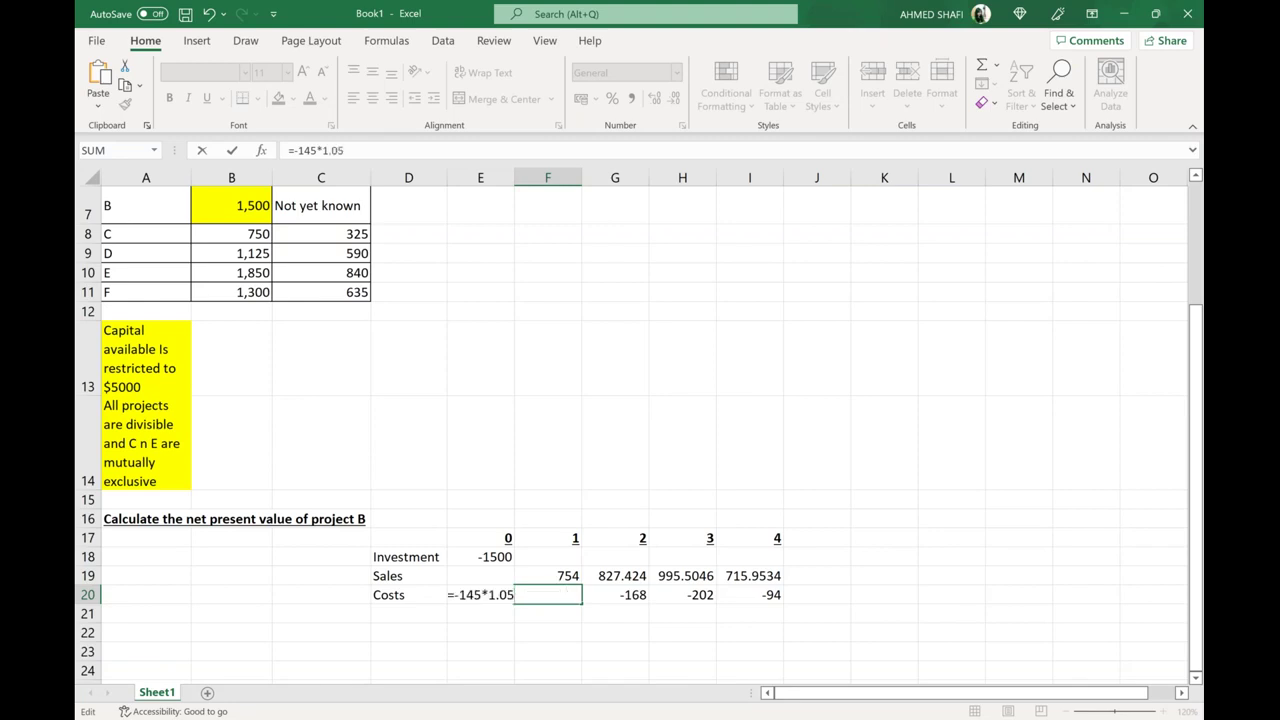
{"action": "key", "text": "Return"}
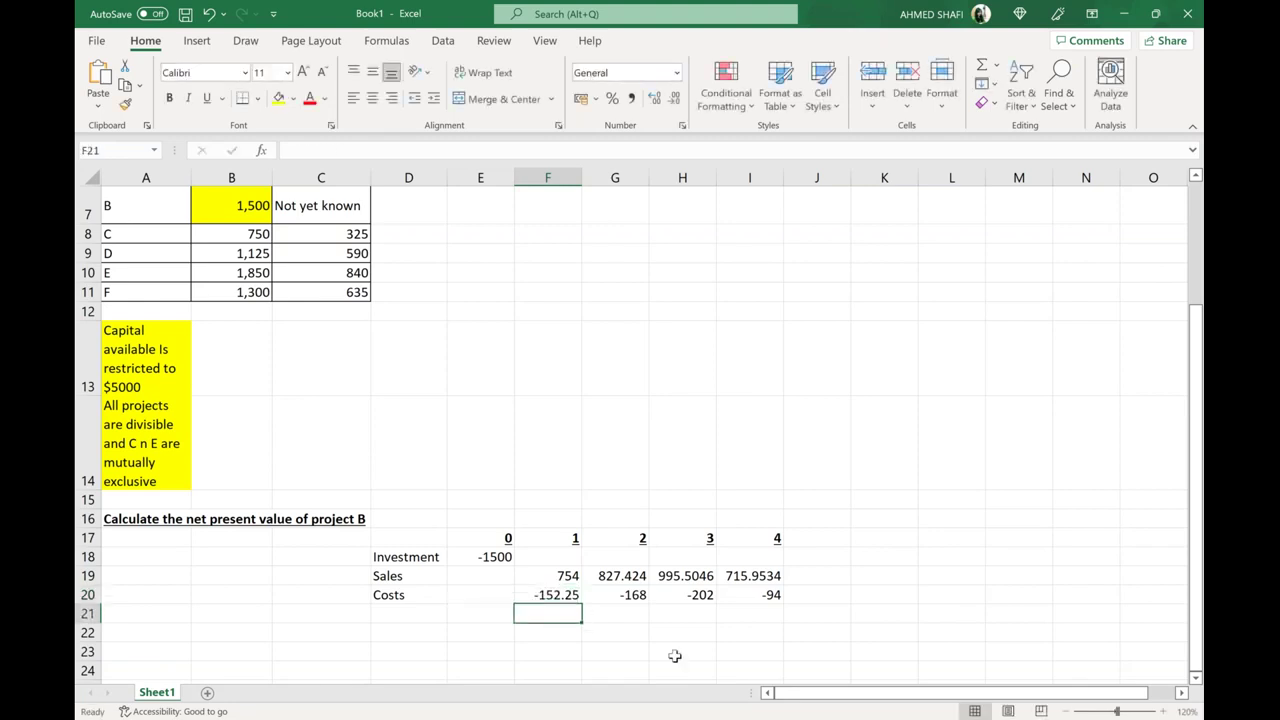
Step: Replace year 2 costs in G20 with the formula =-168*1.05^2 to apply two years of cost inflation
{"action": "left_click", "coordinate": [640, 595]}
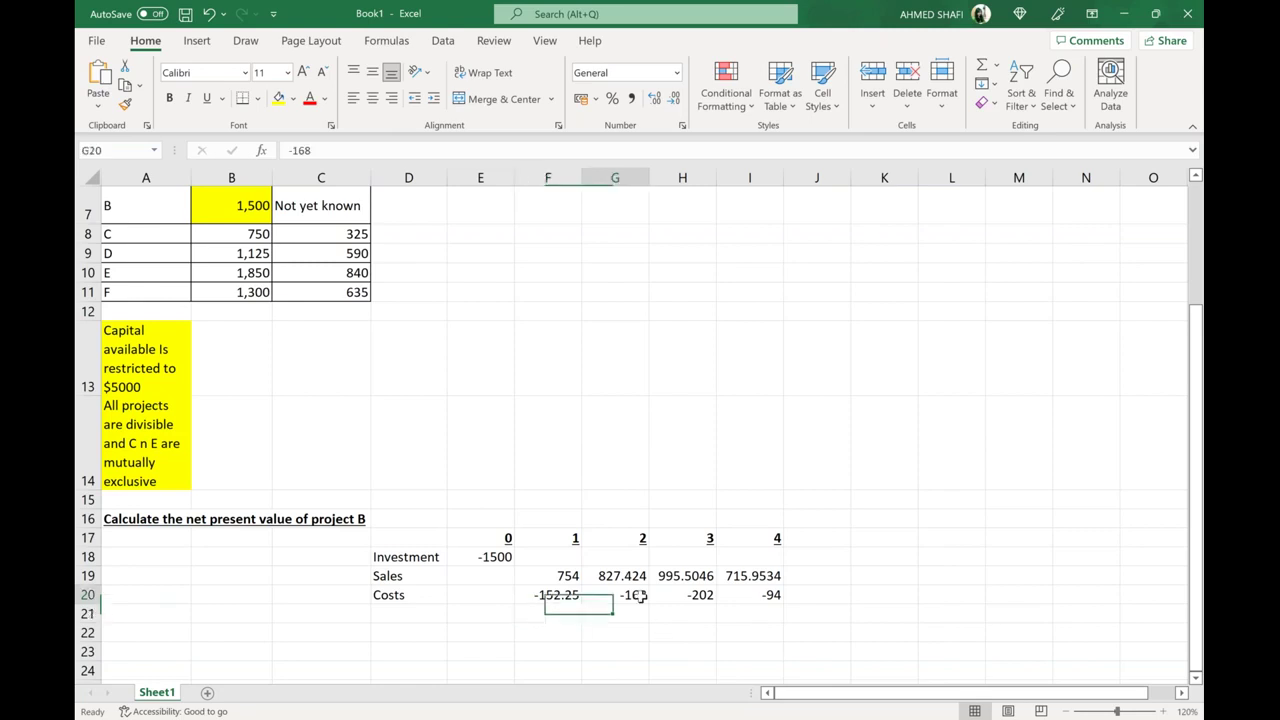
{"action": "double_click", "coordinate": [585, 595]}
{"action": "type", "text": "=-168"}
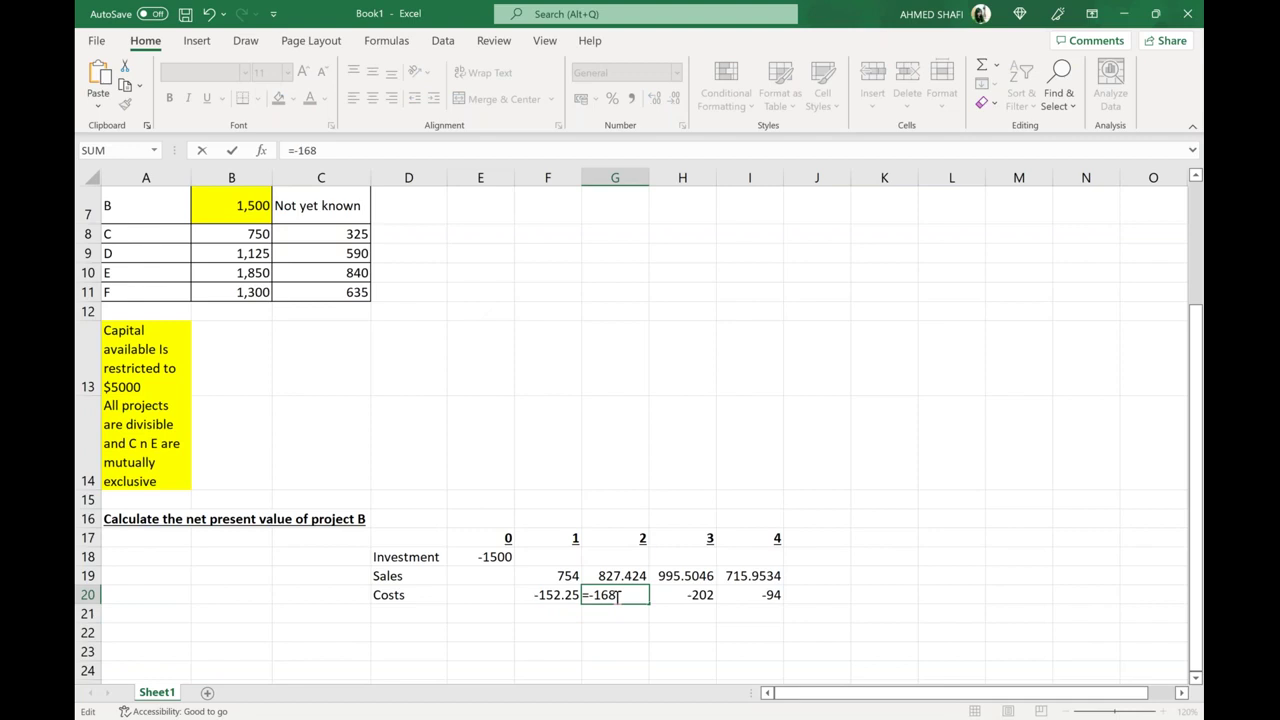
{"action": "type", "text": "*"}
{"action": "type", "text": "1.05^^"}
{"action": "key", "text": "BackSpace"}
{"action": "type", "text": "2"}
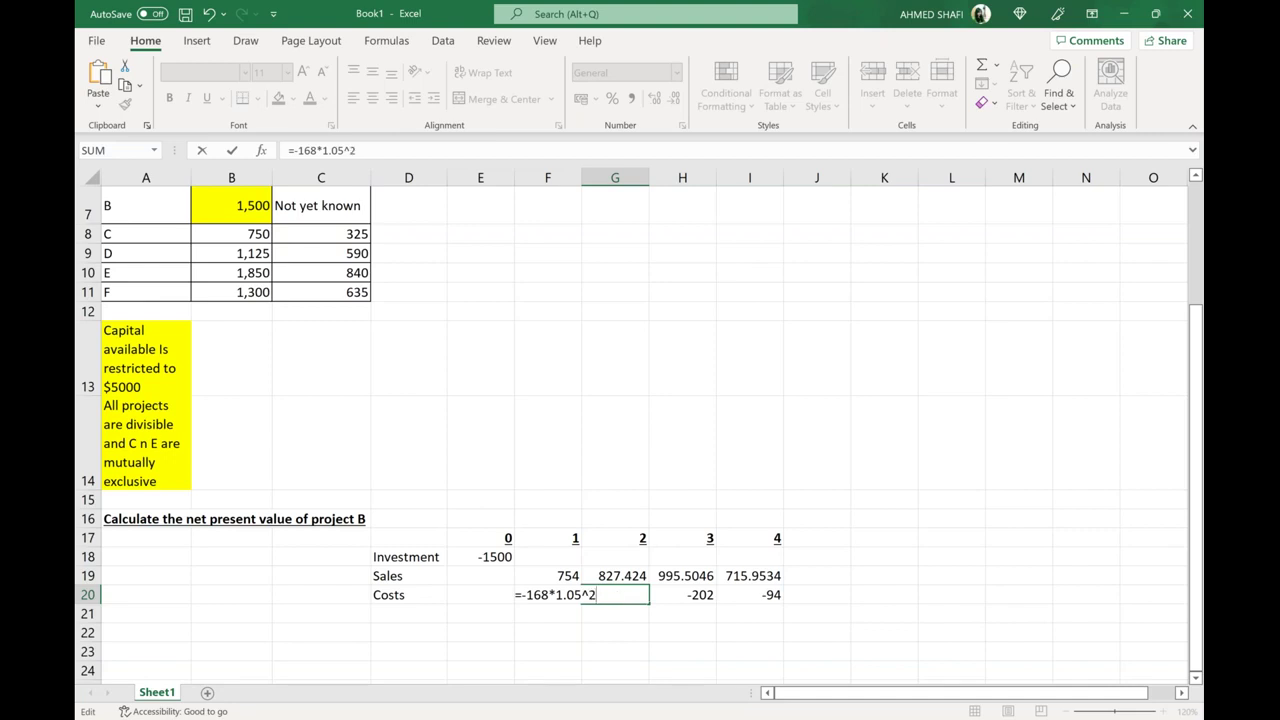
{"action": "key", "text": "Return"}
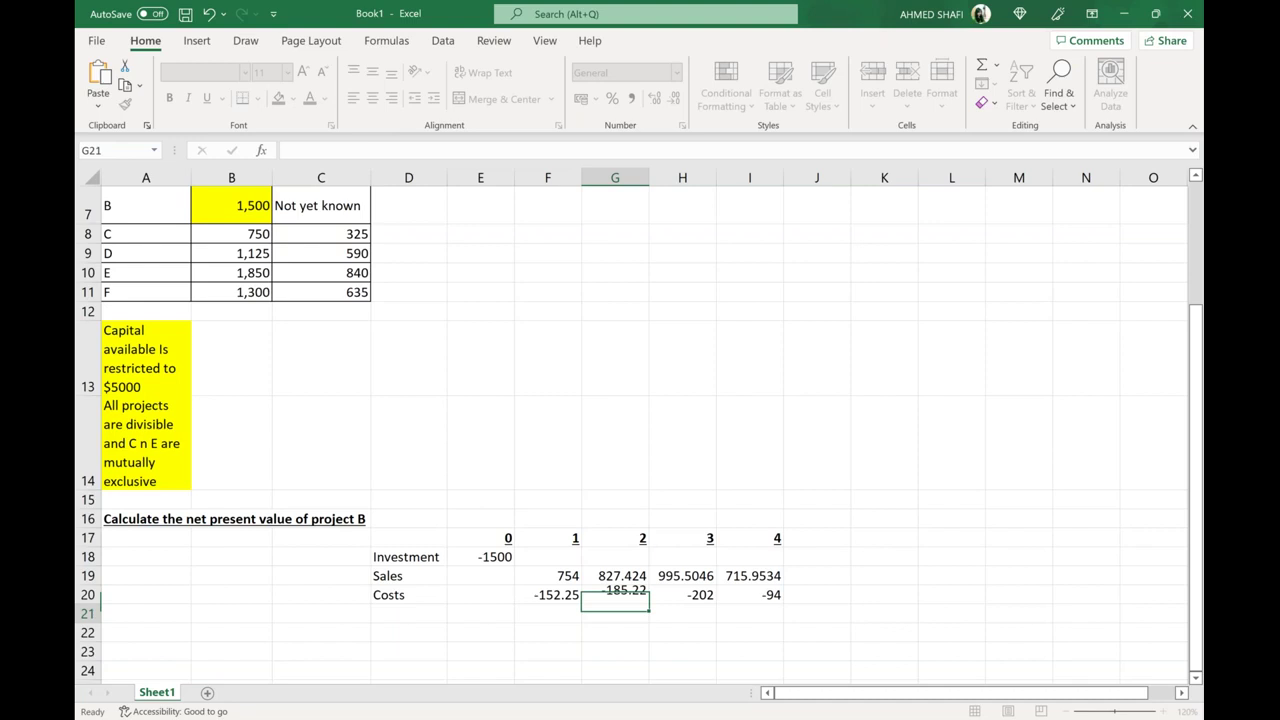
Step: Replace year 3 costs in H20 with the inflated formula =-202*1.05^3
{"action": "double_click", "coordinate": [651, 595]}
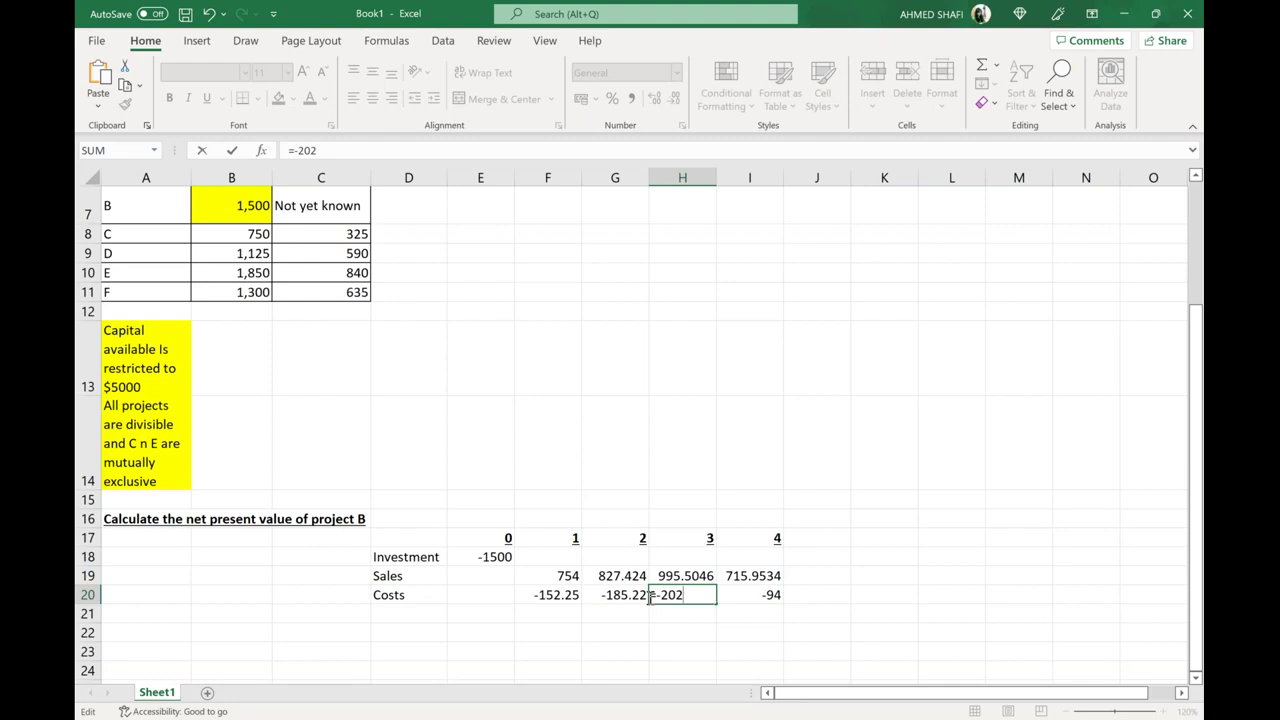
{"action": "type", "text": "*1"}
{"action": "key", "text": "Return"}
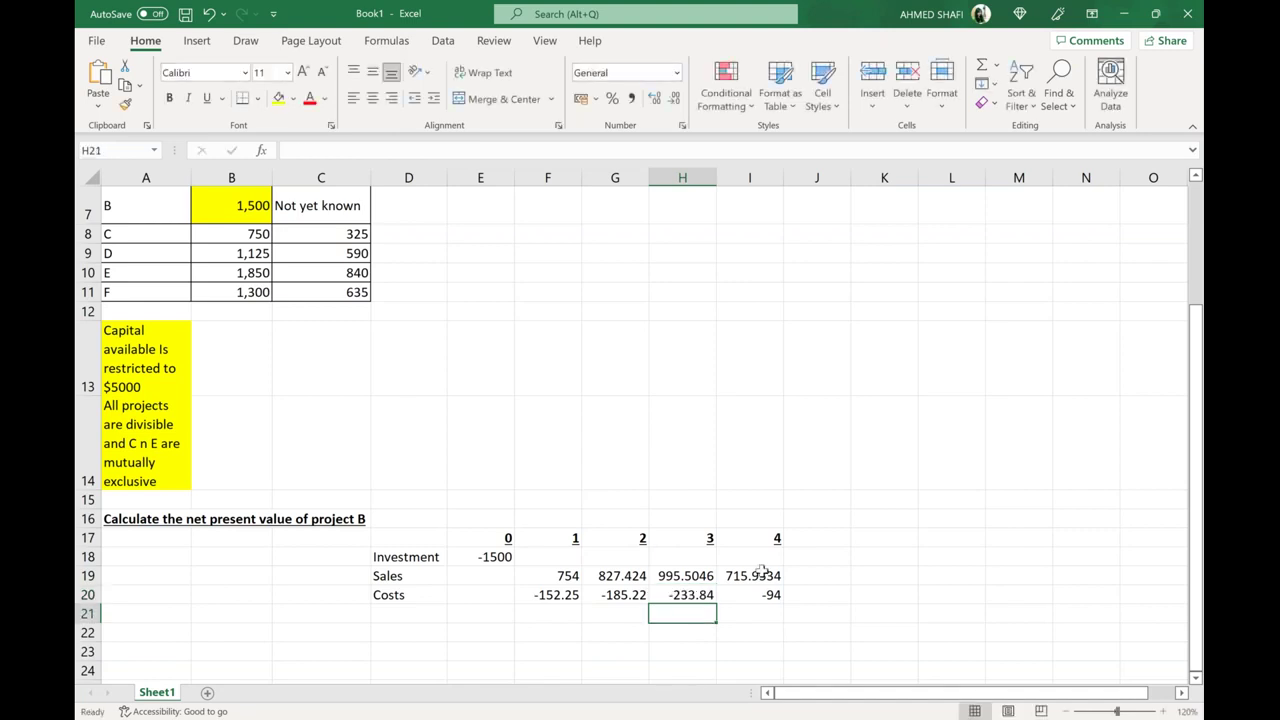
Step: Replace year 4 costs in I20 with the inflated formula =-94*1.05^4
{"action": "double_click", "coordinate": [762, 594]}
{"action": "type", "text": ".05^4"}
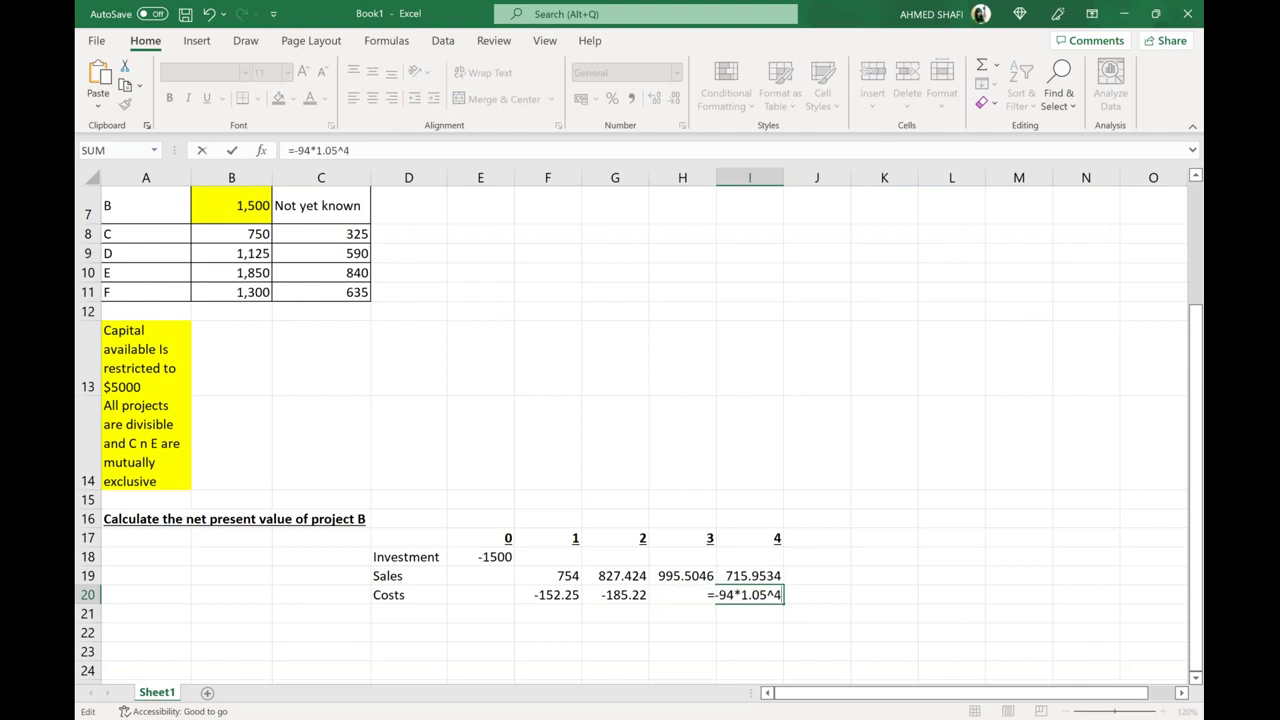
{"action": "key", "text": "Return"}
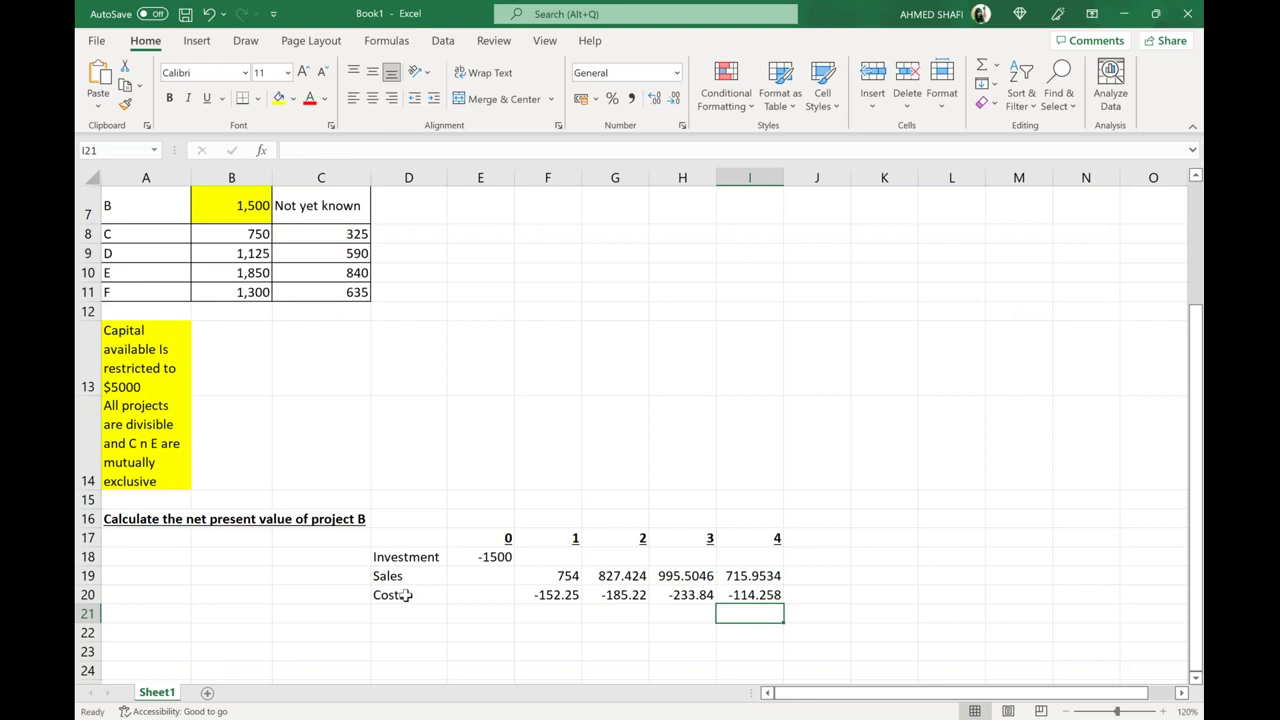
Step: Add a top border to D21:I21 to draw a line beneath the Costs row
{"action": "left_click_drag", "start_coordinate": [404, 615], "coordinate": [682, 614]}
{"action": "left_click_drag", "start_coordinate": [404, 615], "coordinate": [750, 614]}
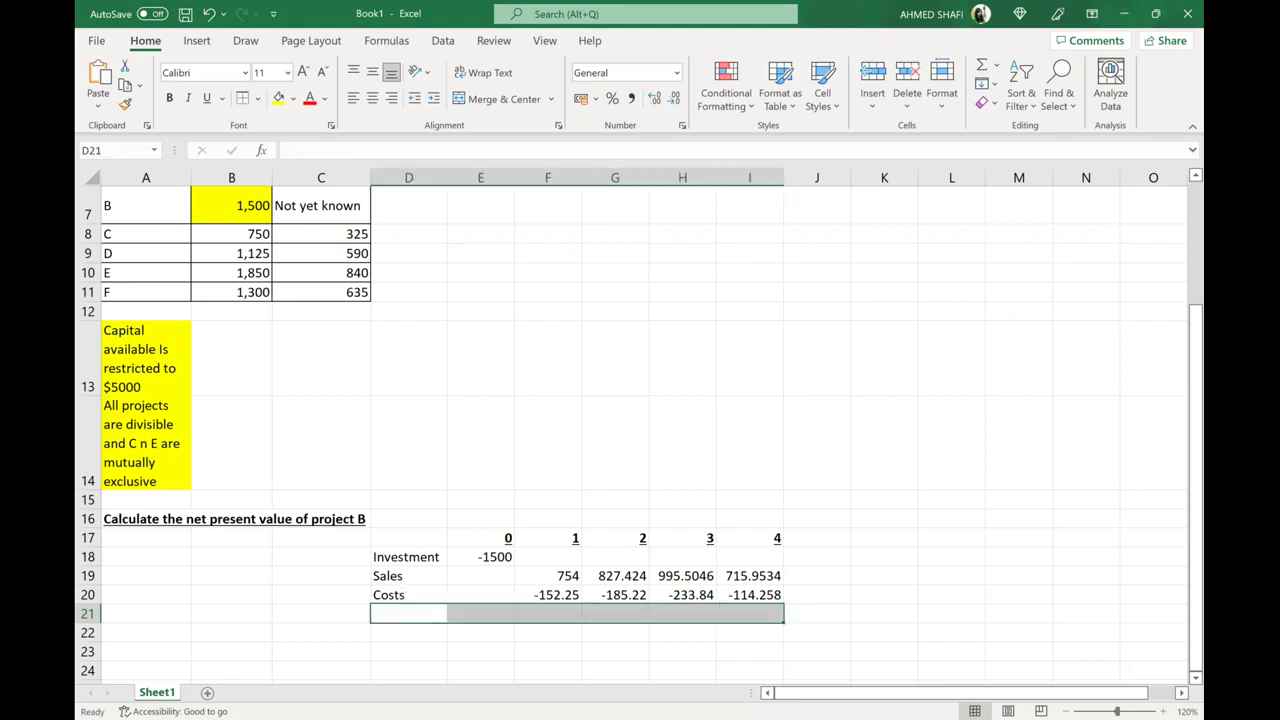
{"action": "left_click", "coordinate": [834, 343]}
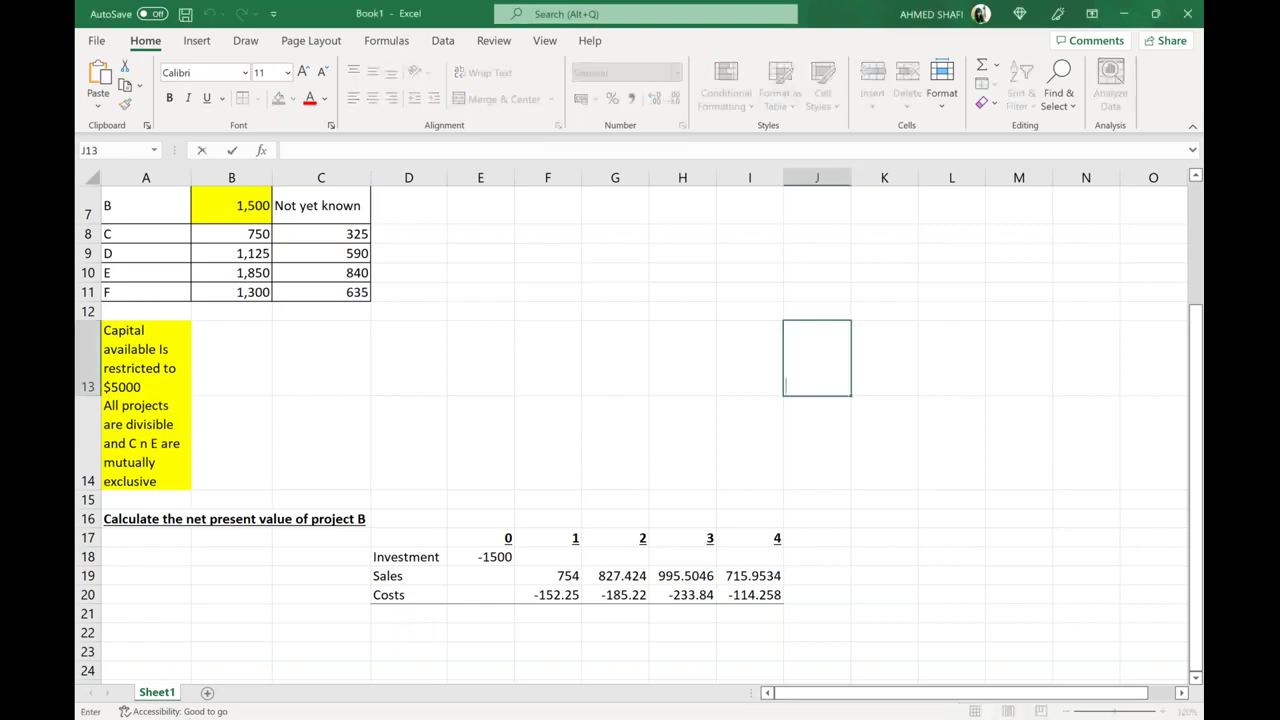
Step: Label D21 as Net cash flows and widen column D to fit the text
{"action": "left_click", "coordinate": [408, 614]}
{"action": "type", "text": "Net cash flows"}
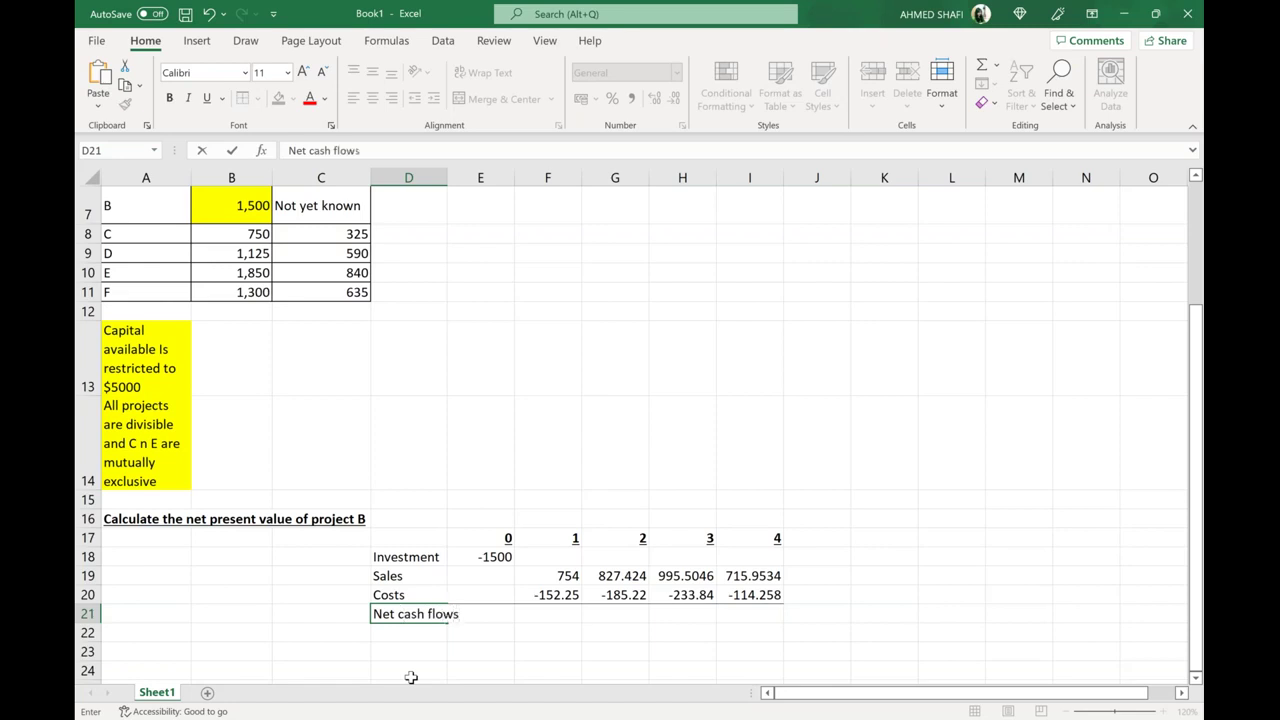
{"action": "left_click", "coordinate": [448, 233]}
{"action": "left_click_drag", "start_coordinate": [448, 178], "coordinate": [464, 178]}
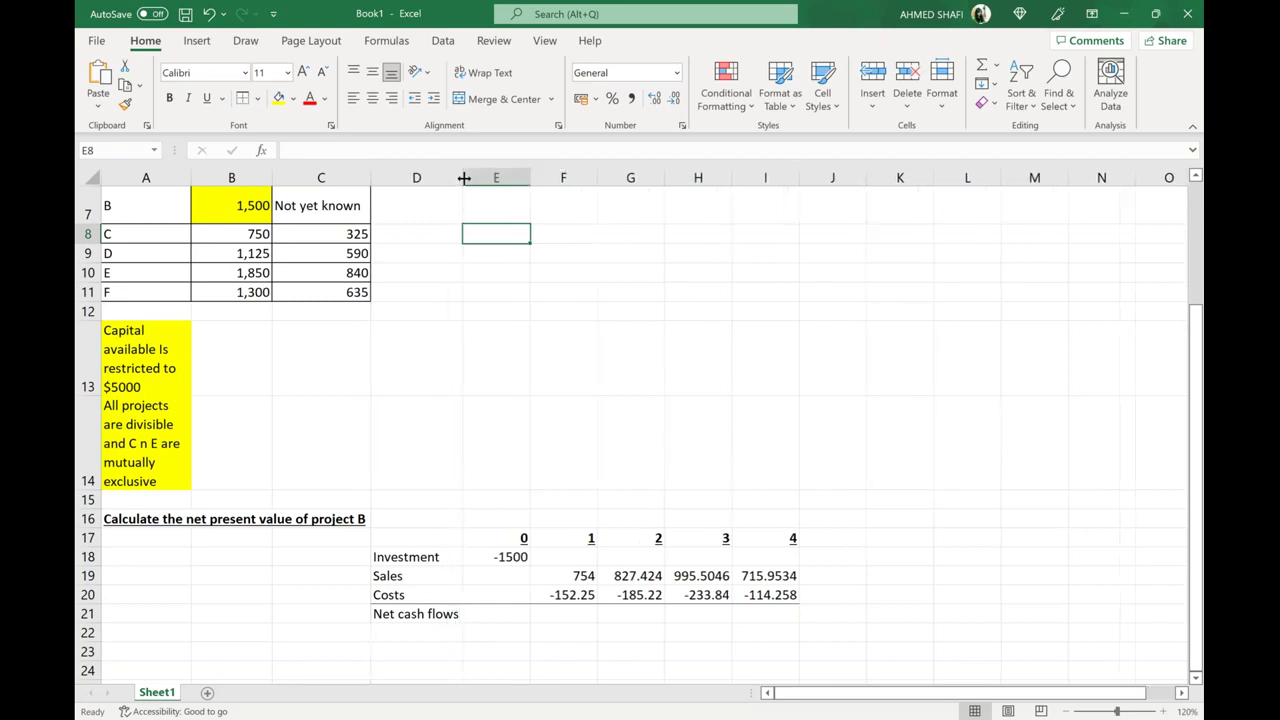
Step: Link the year 0 net cash flow in E21 to the investment with =e18 and select the year 1 cell F21
{"action": "left_click", "coordinate": [504, 616]}
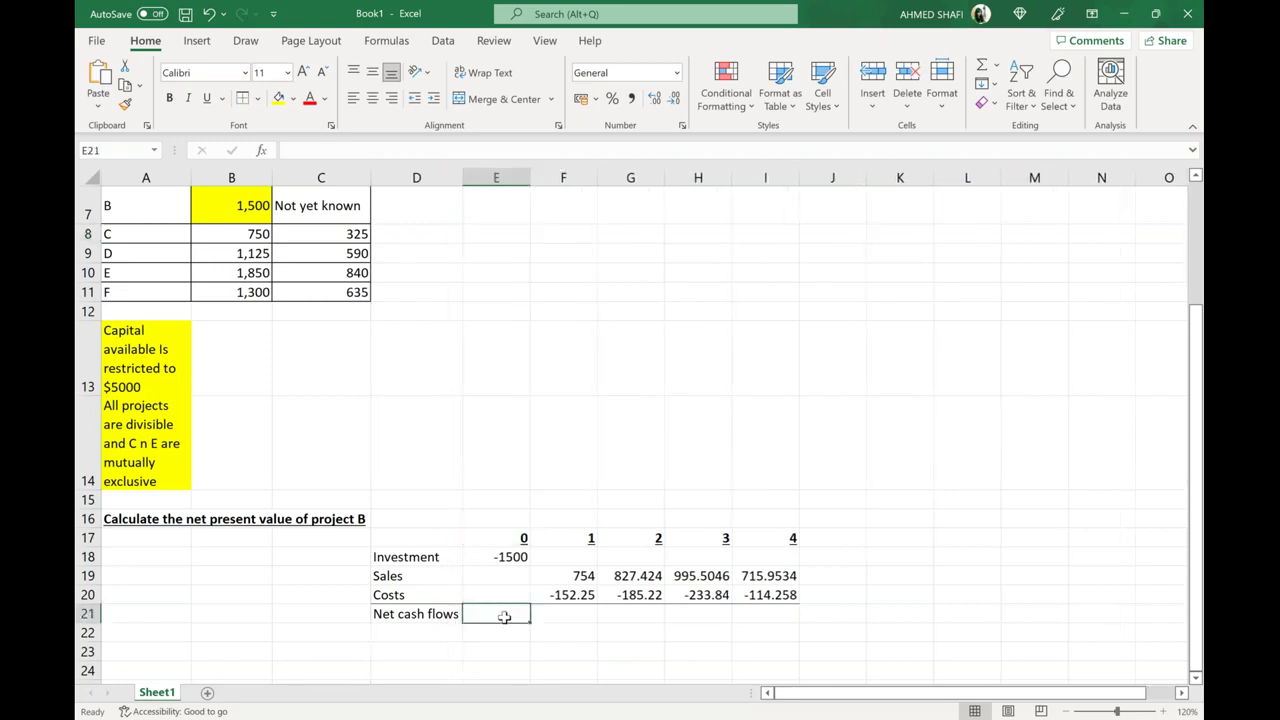
{"action": "type", "text": "="}
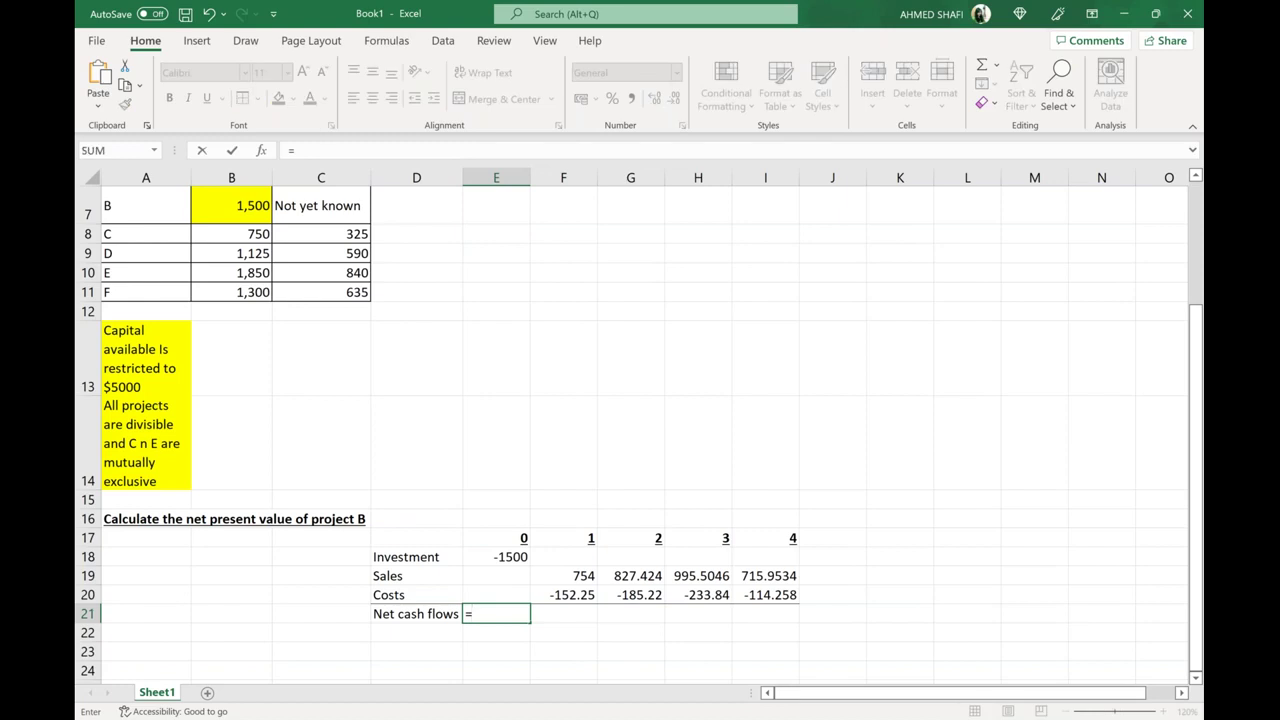
{"action": "type", "text": "e18"}
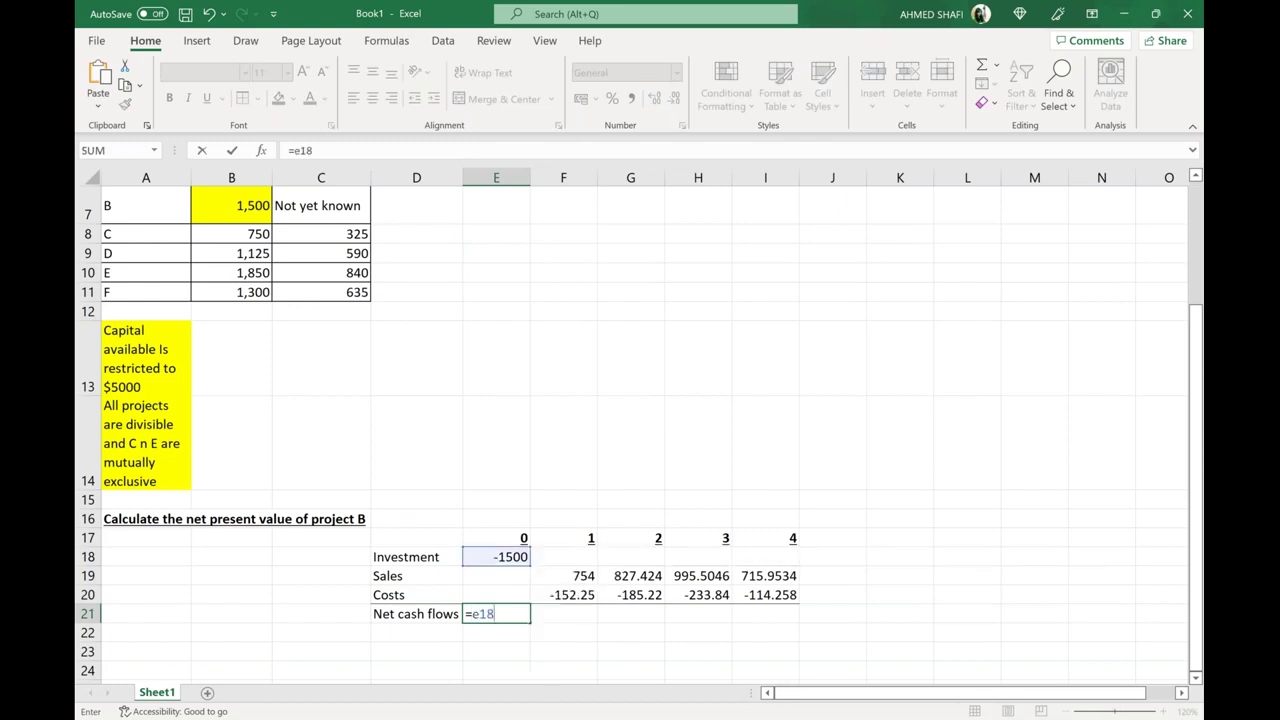
{"action": "key", "text": "Return"}
{"action": "left_click", "coordinate": [569, 617]}
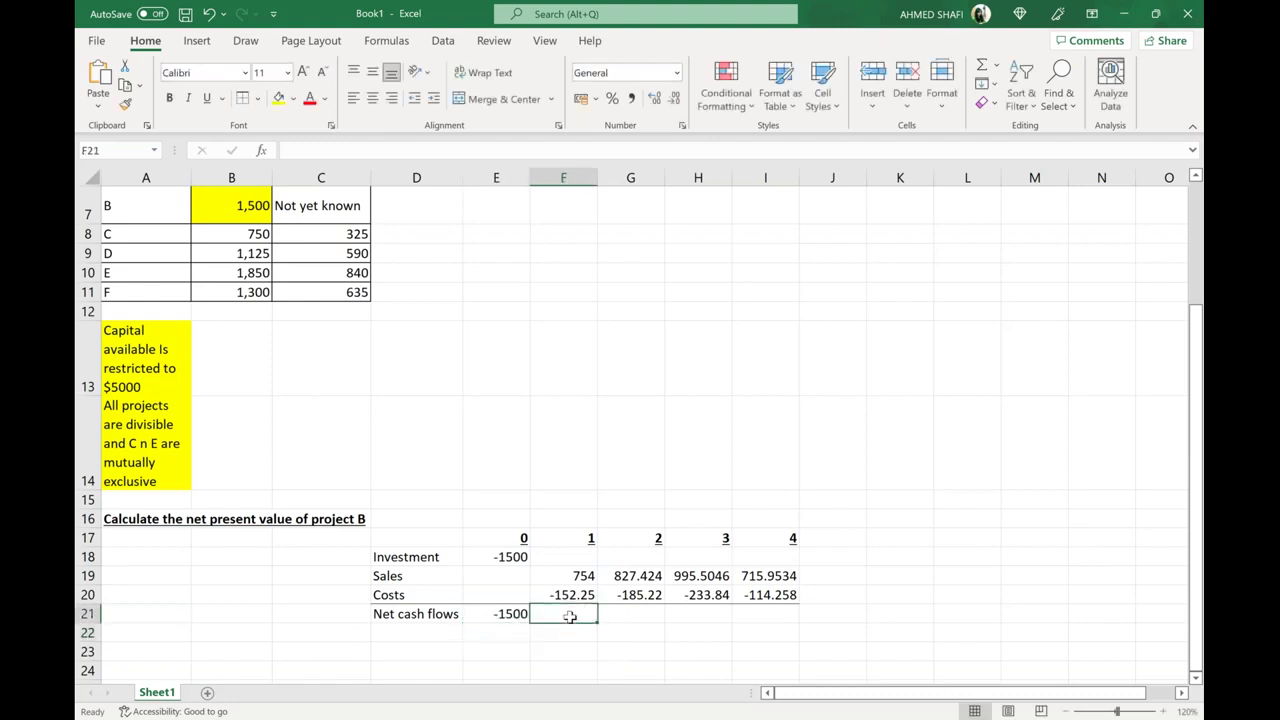
Step: Calculate the year 1 net cash flow in F21 with =sum(f19:f20) and fill the formula across to I21
{"action": "type", "text": "=sum("}
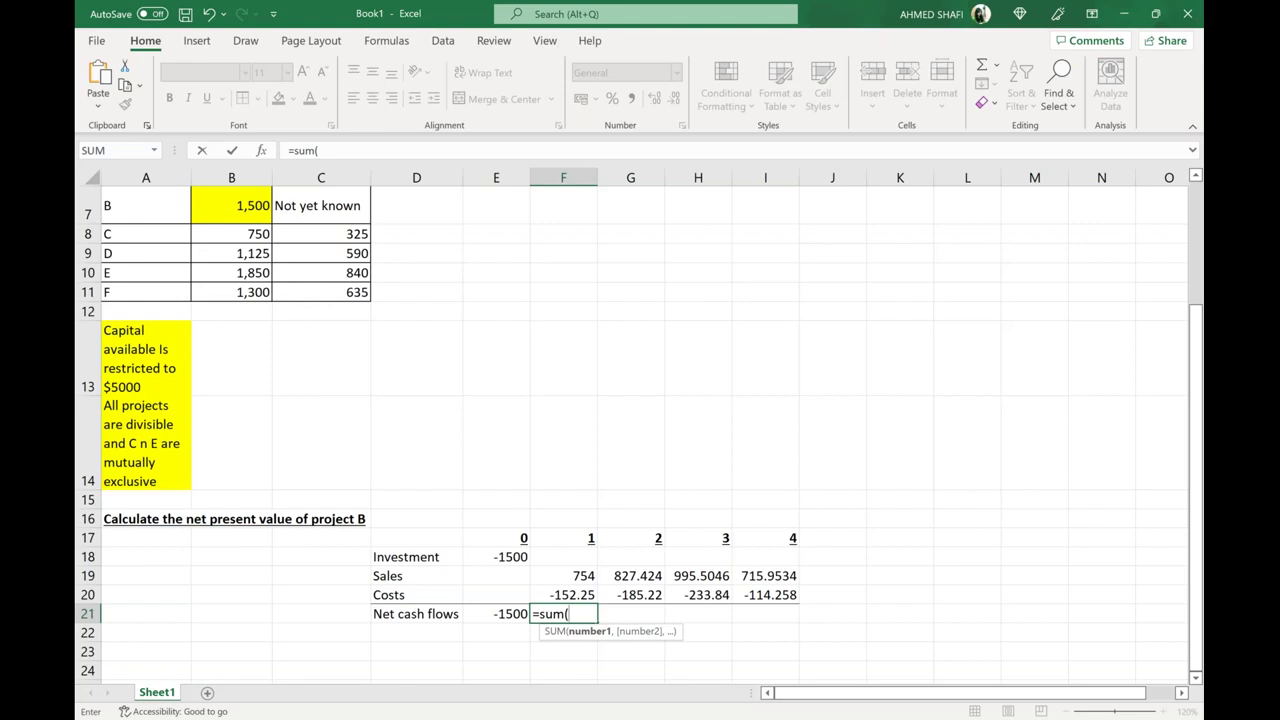
{"action": "type", "text": "f19:f"}
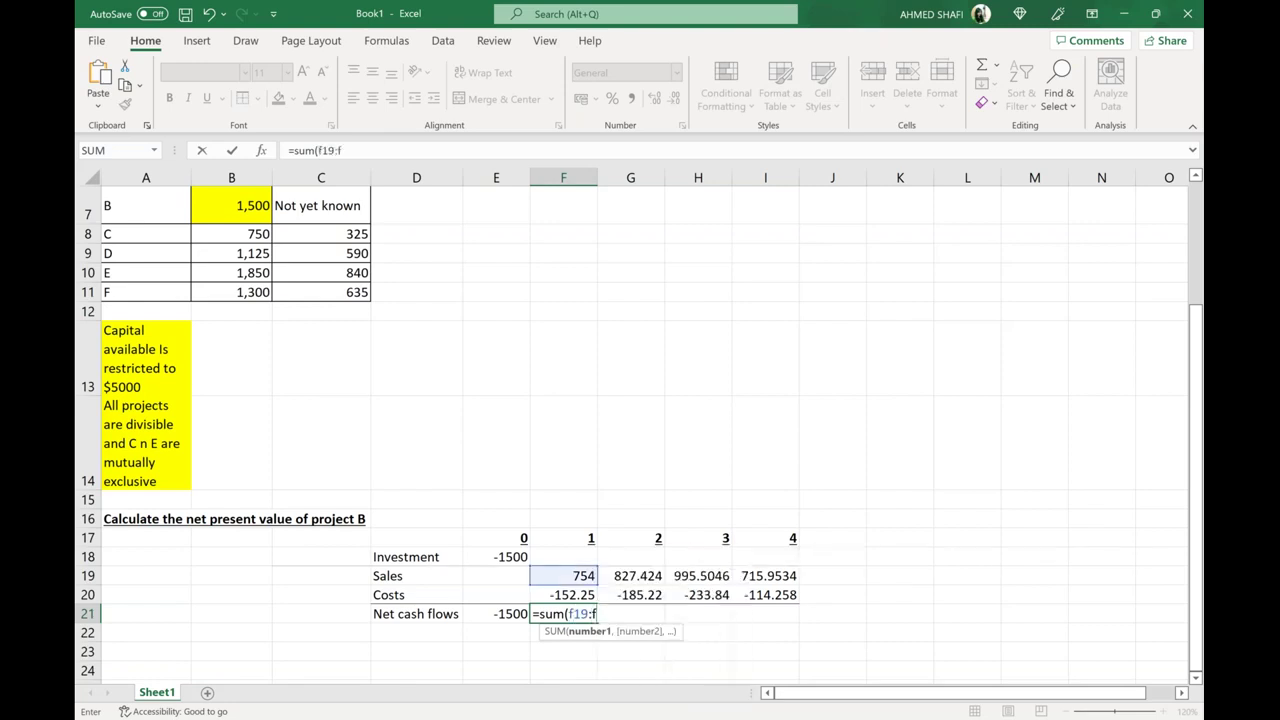
{"action": "type", "text": "20)"}
{"action": "key", "text": "Return"}
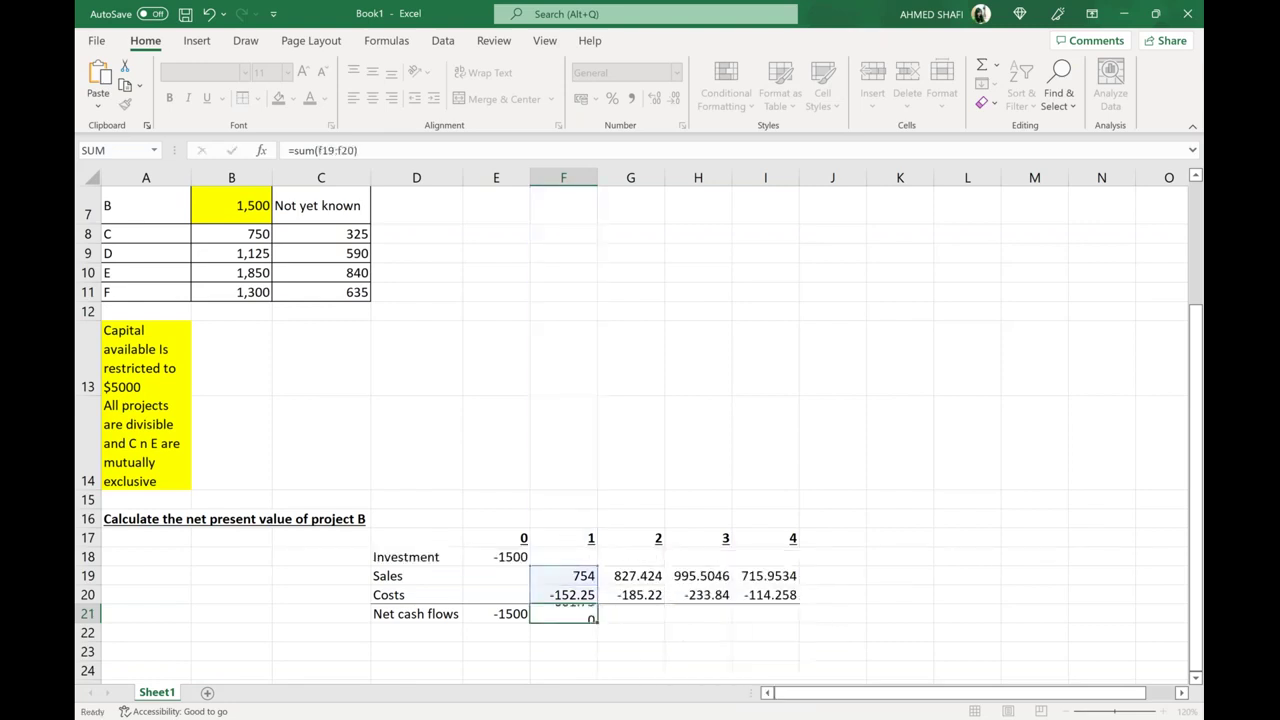
{"action": "key", "text": "Up"}
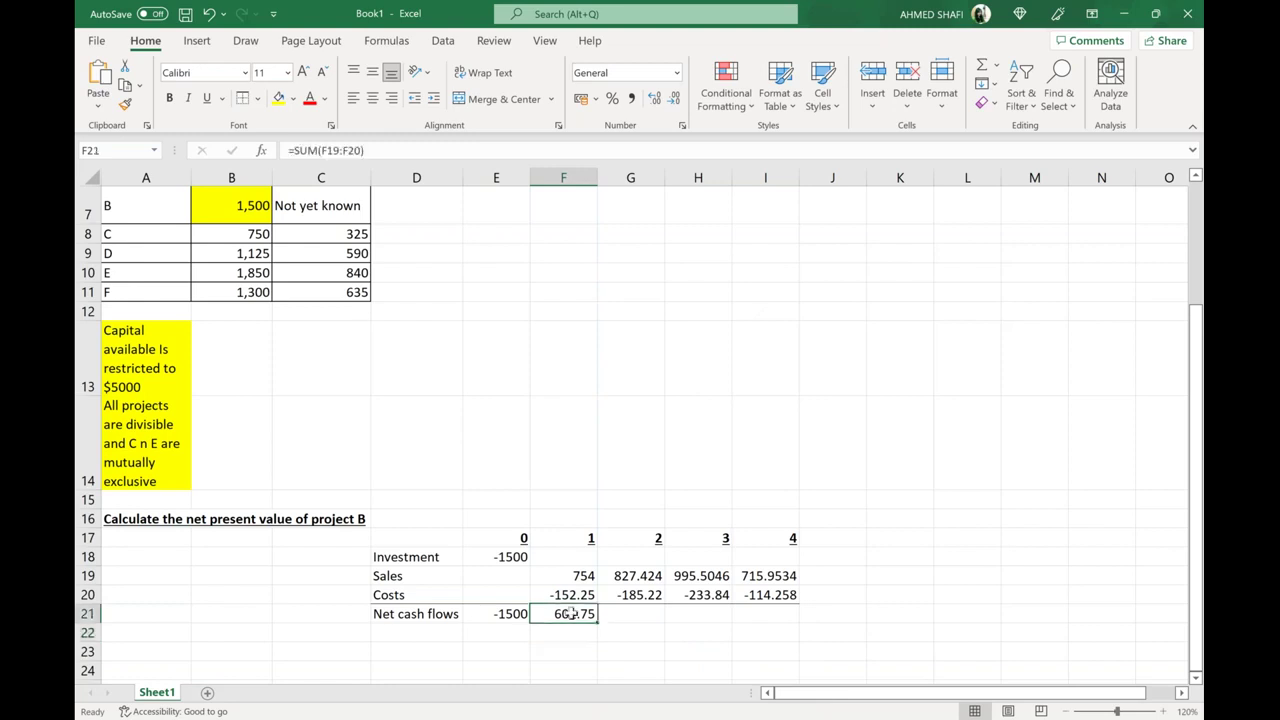
{"action": "left_click_drag", "start_coordinate": [597, 620], "coordinate": [777, 620]}
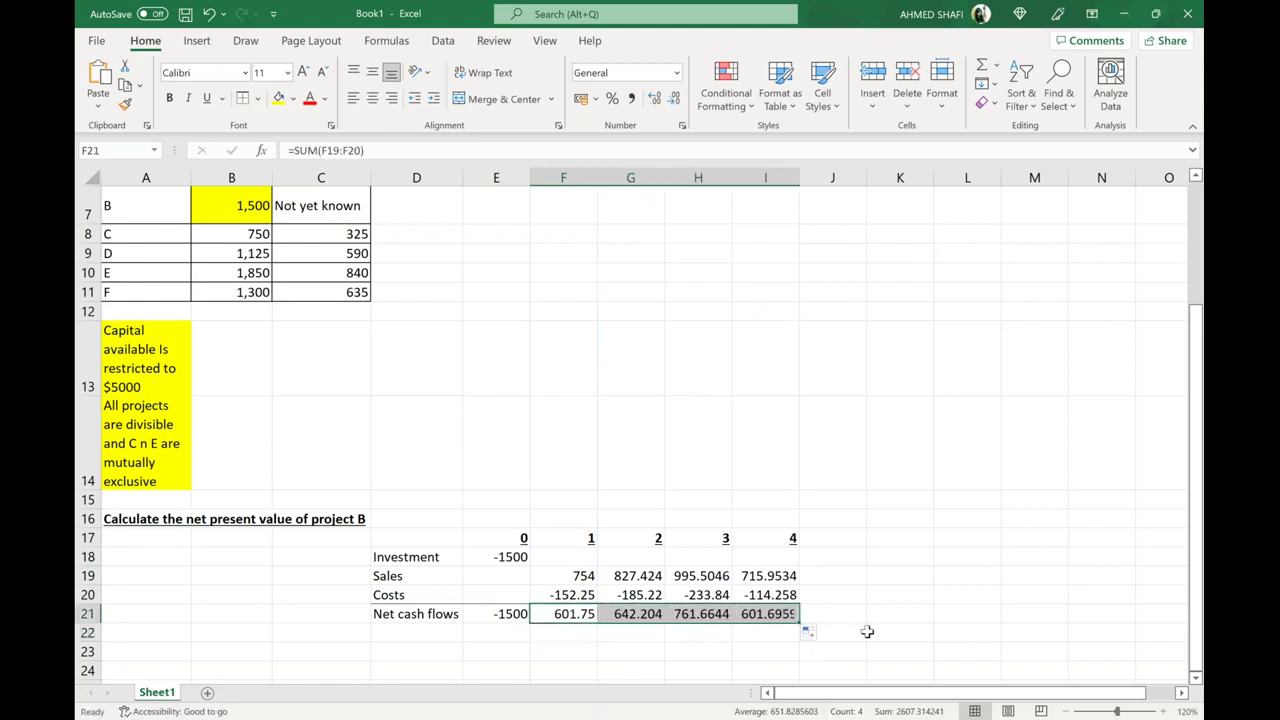
{"action": "left_click", "coordinate": [862, 631]}
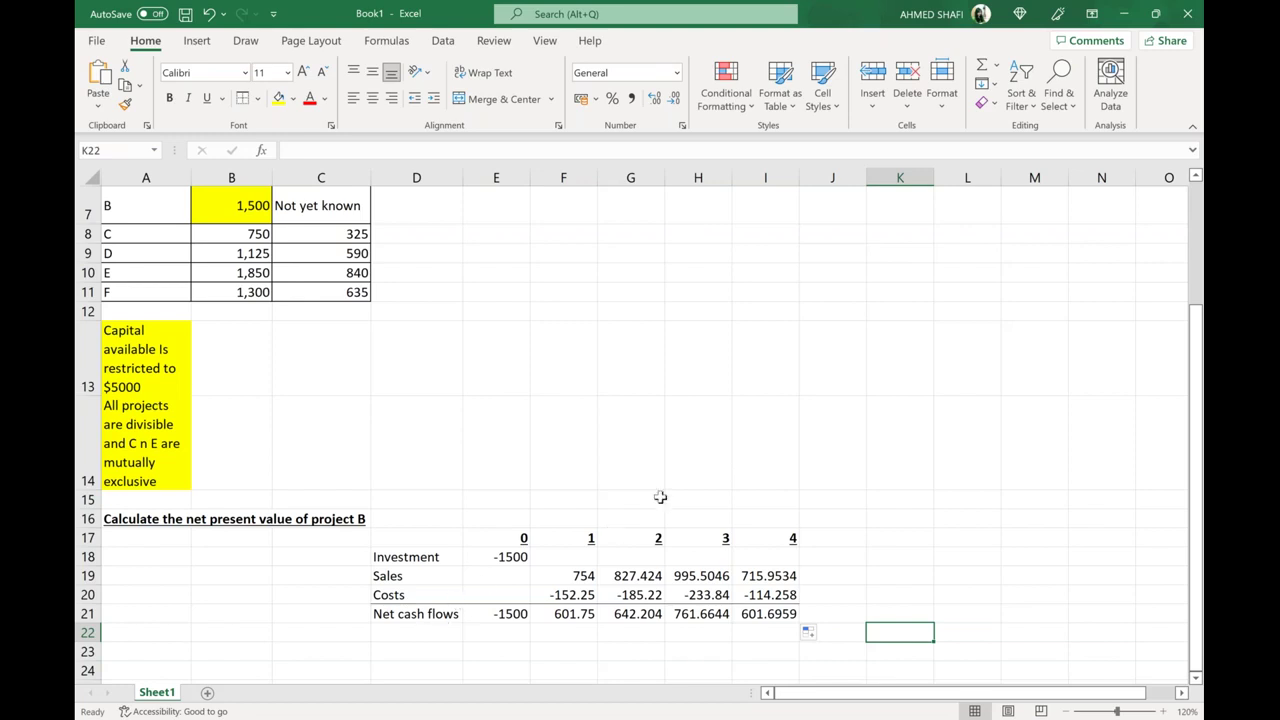
Step: Label D22 as Disc fac 10% beneath the Net cash flows row
{"action": "left_click", "coordinate": [406, 632]}
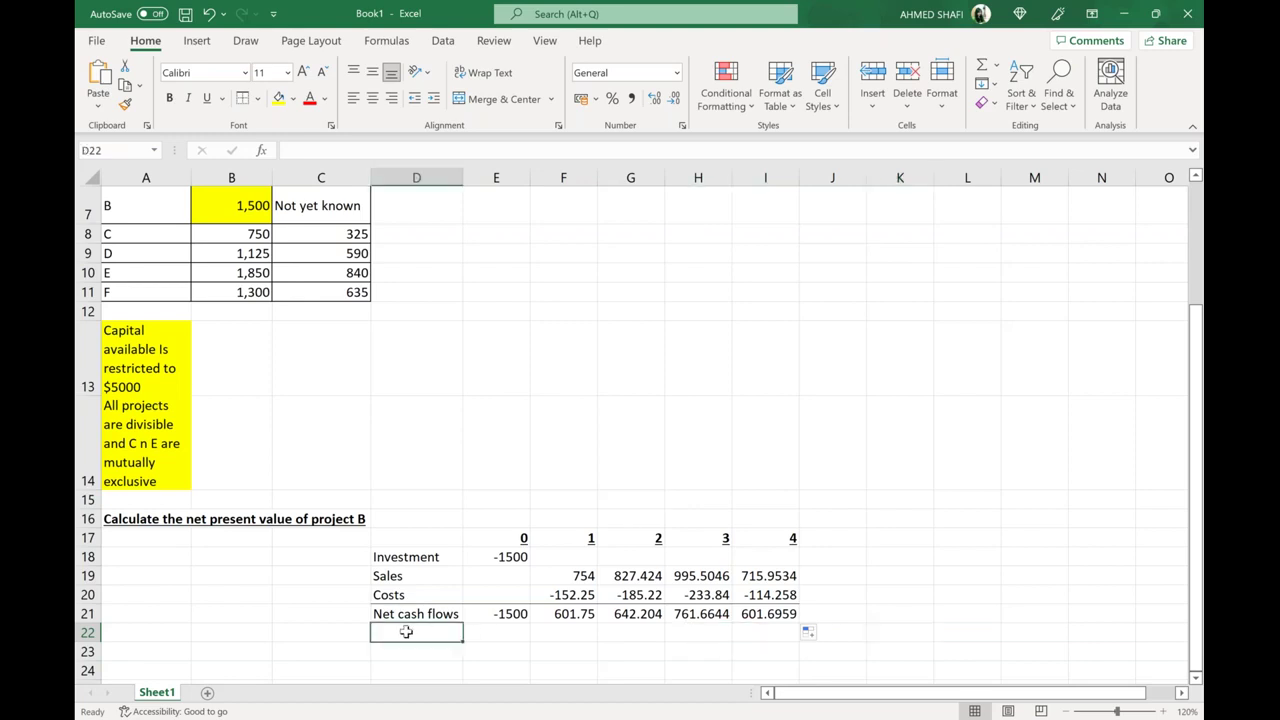
{"action": "type", "text": "Disc fac"}
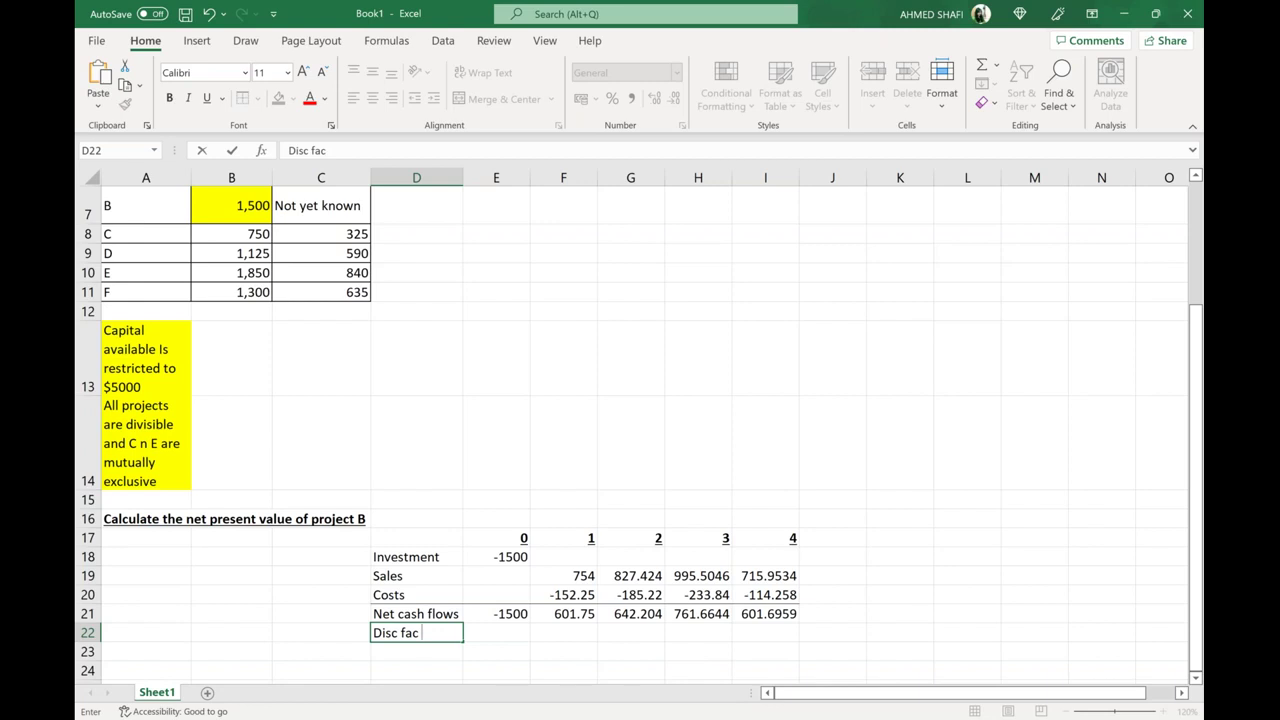
{"action": "type", "text": "10%"}
{"action": "key", "text": "Tab"}
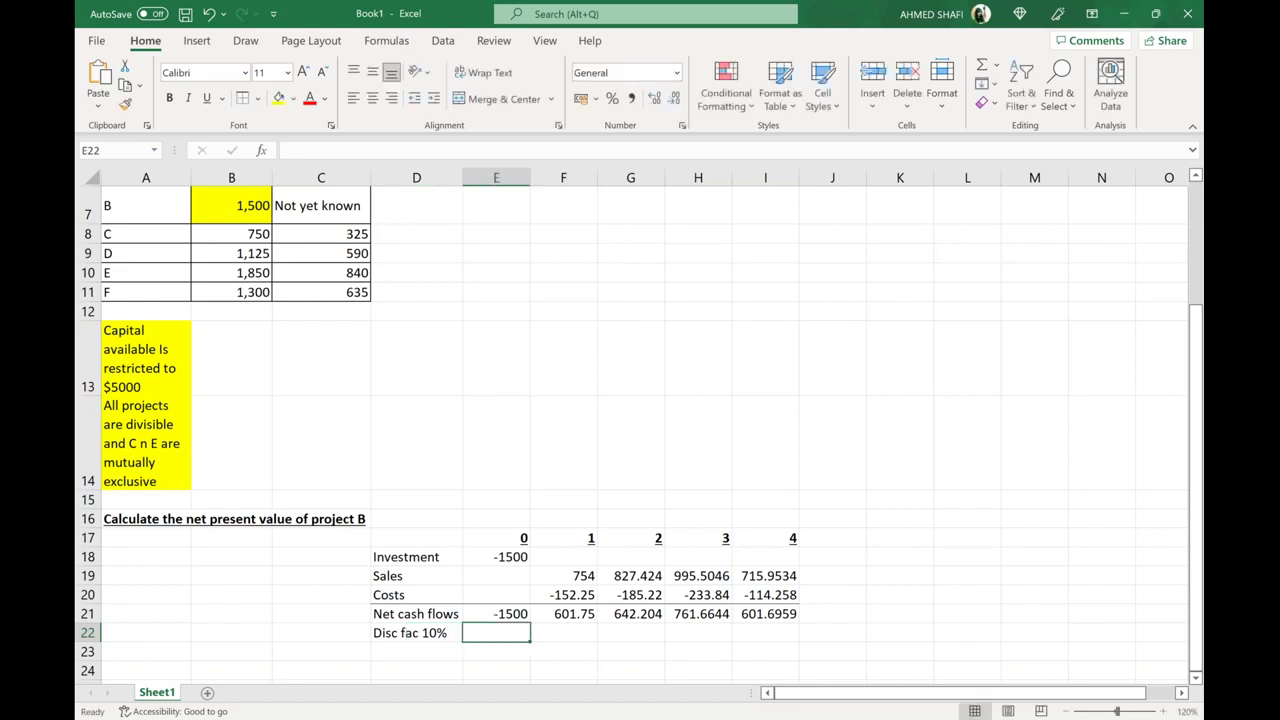
Step: Enter the discount factors 1, 0.909, 0.826, 0.751 and 0.683 for years 0 to 4 in E22:I22
{"action": "type", "text": "1"}
{"action": "key", "text": "Tab"}
{"action": "type", "text": "0.909"}
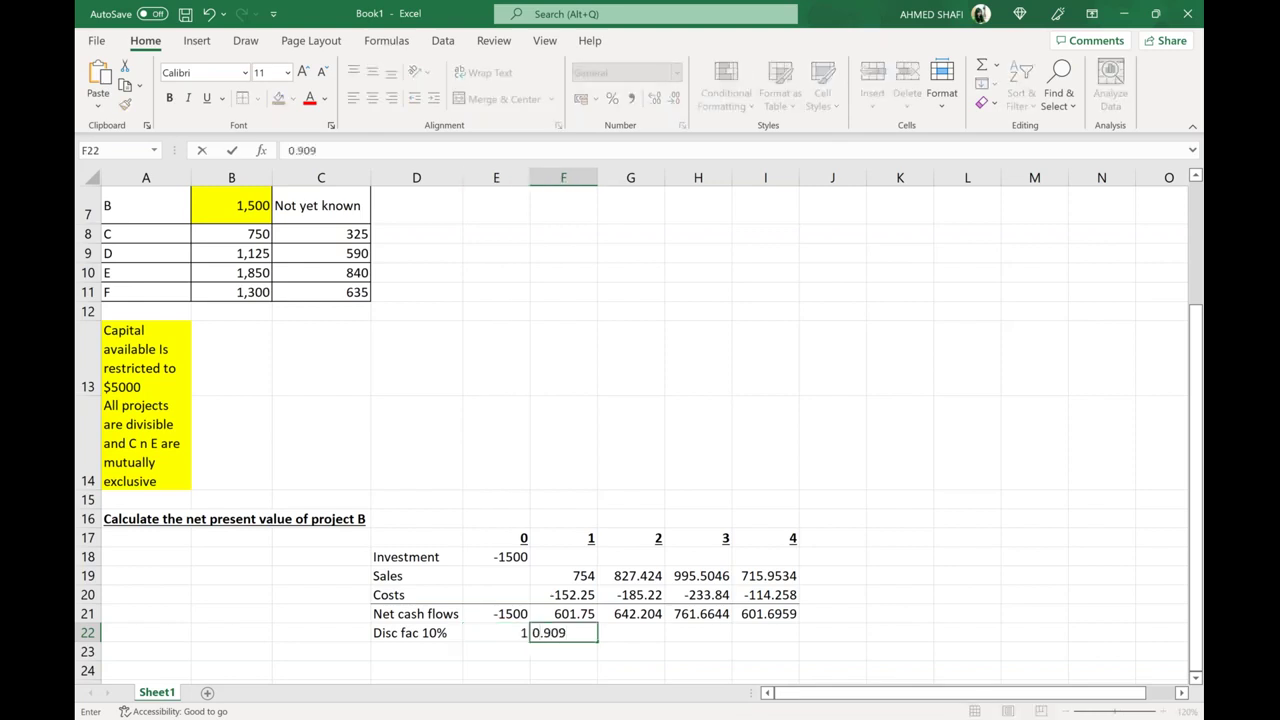
{"action": "key", "text": "Tab"}
{"action": "type", "text": "0.826"}
{"action": "key", "text": "Tab"}
{"action": "type", "text": "0.751"}
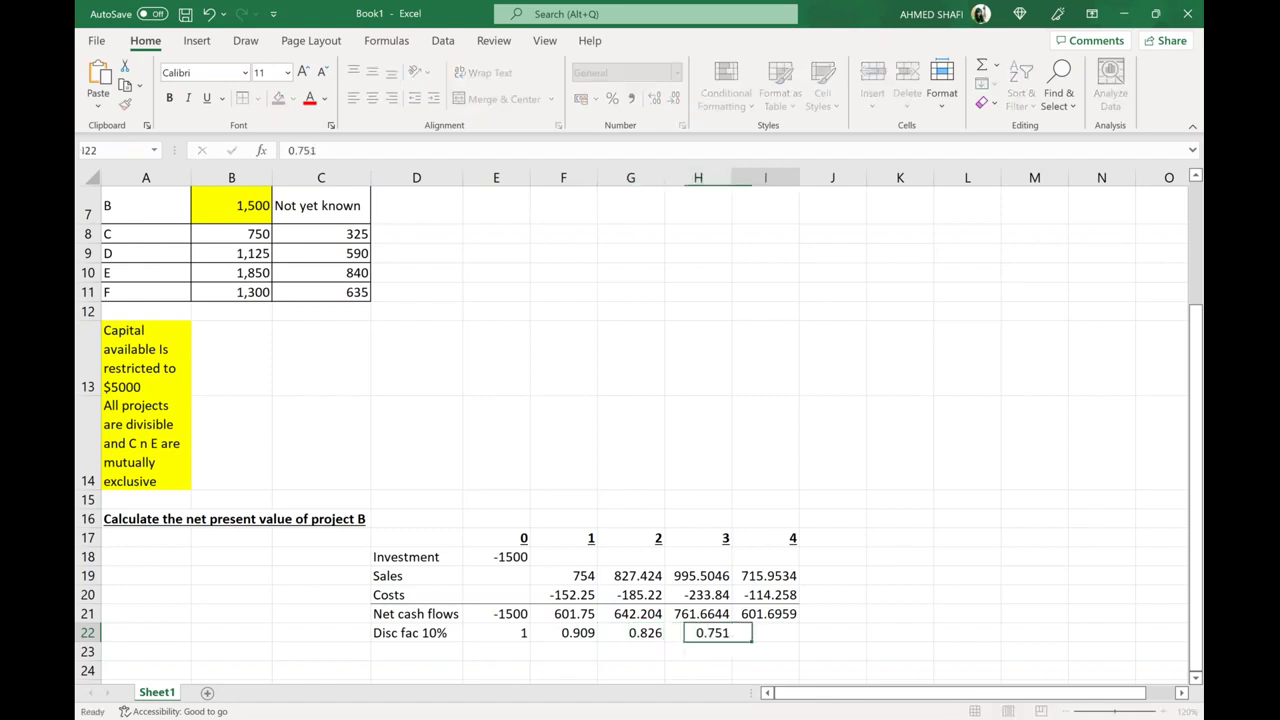
{"action": "type", "text": "0.683"}
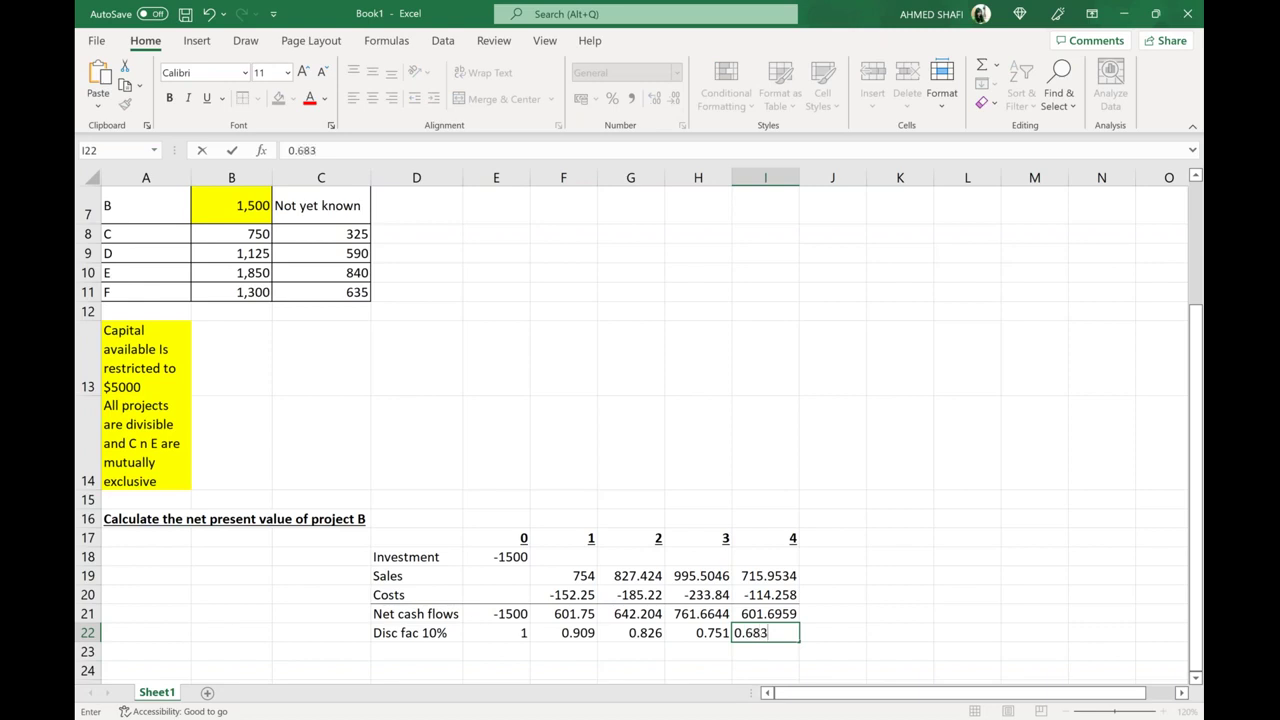
Step: Label D23 as Present value and calculate the year 0 present value in E23 with =e21*e22
{"action": "left_click", "coordinate": [397, 660]}
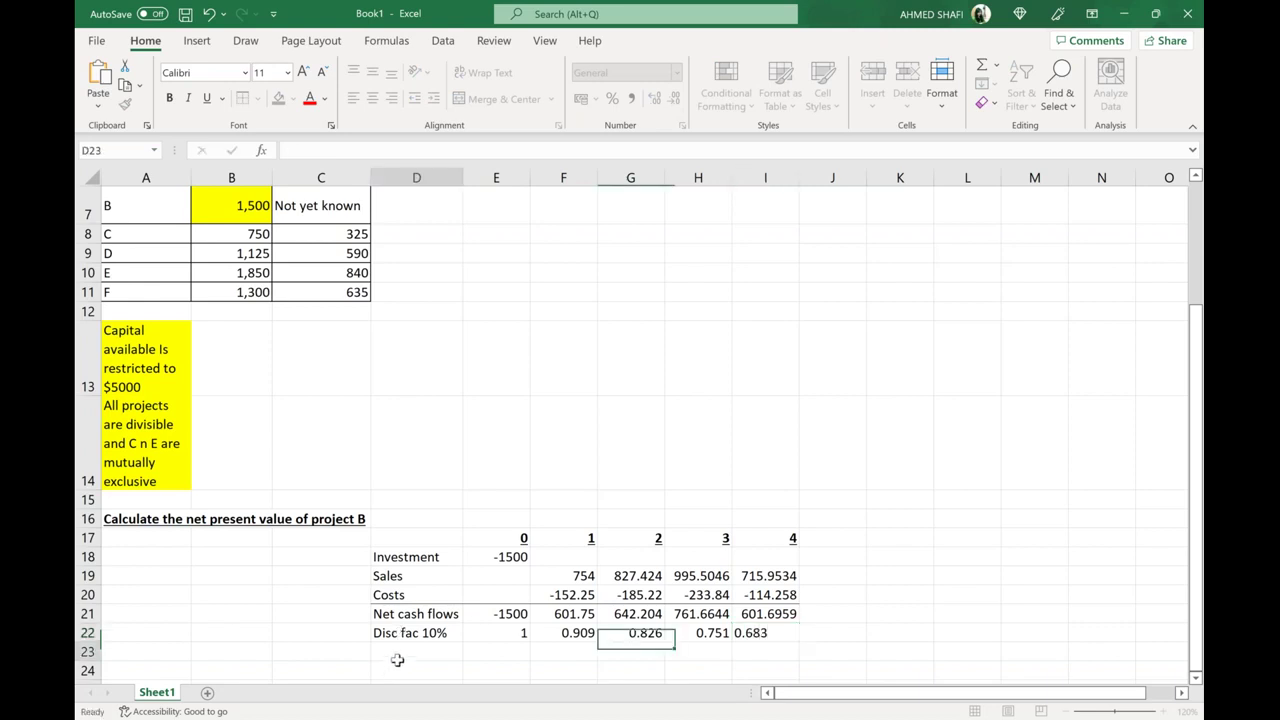
{"action": "type", "text": "Present value"}
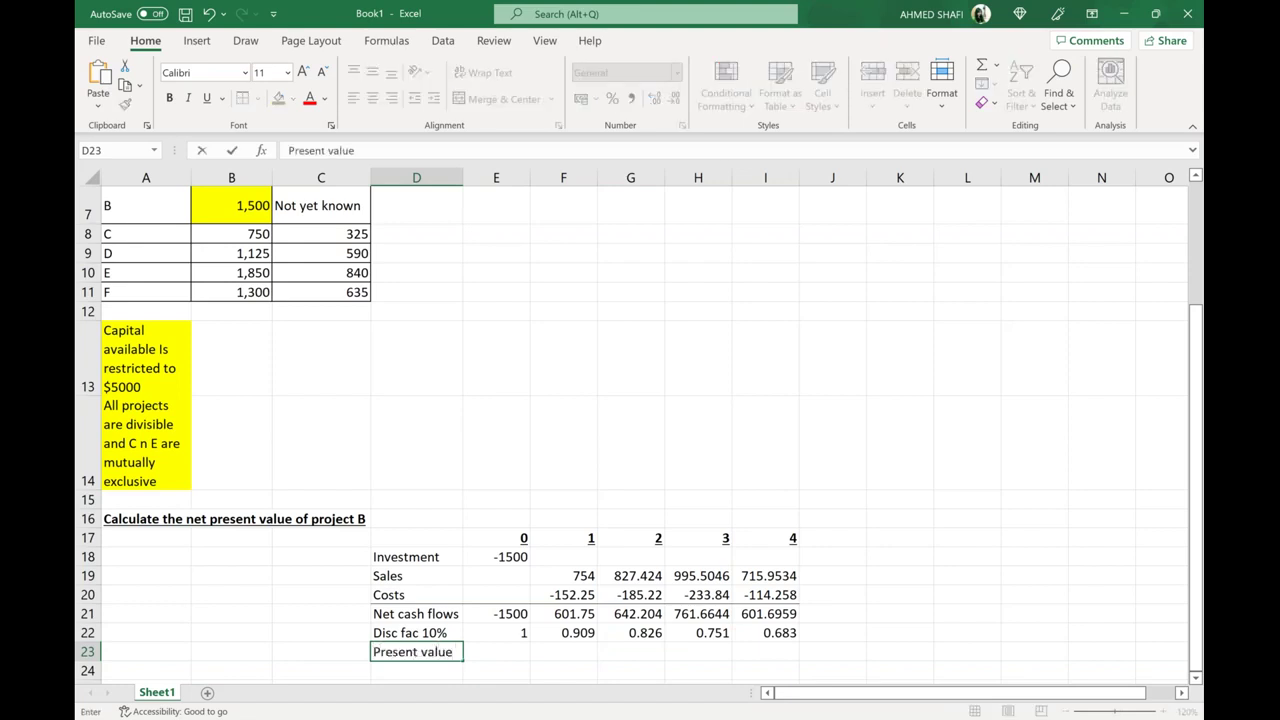
{"action": "left_click", "coordinate": [521, 653]}
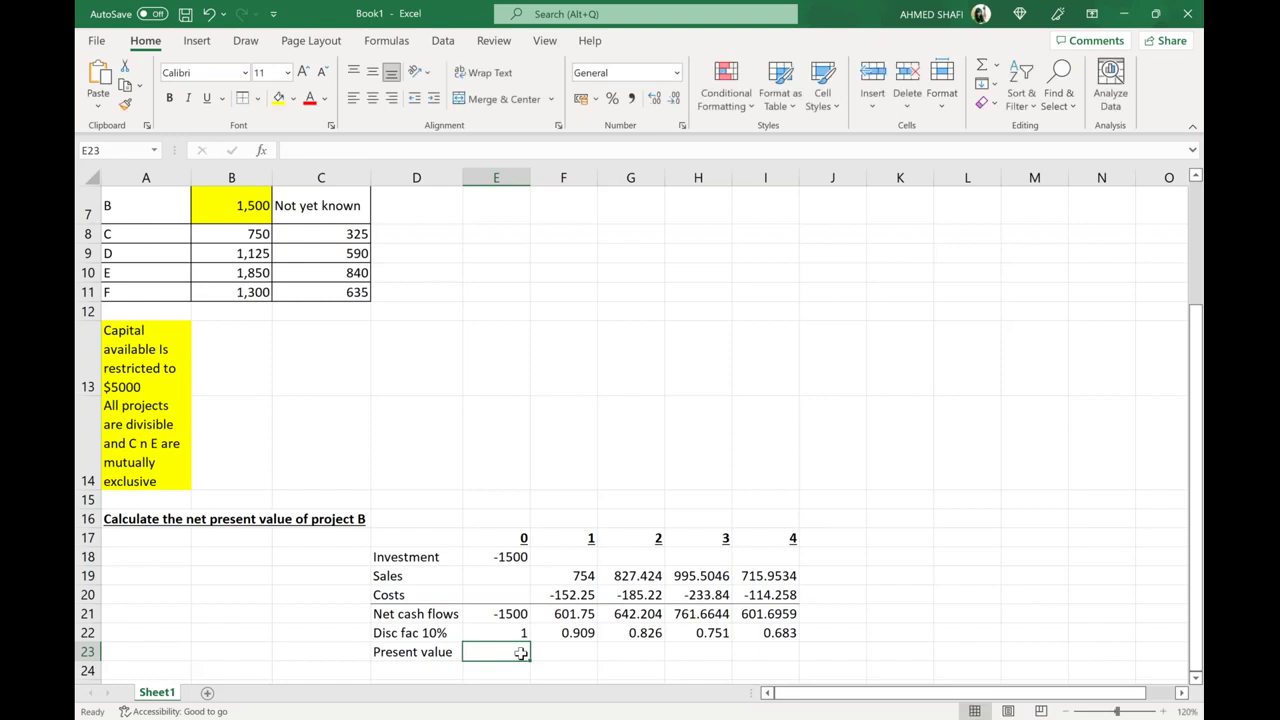
{"action": "key", "text": "F2"}
{"action": "type", "text": "="}
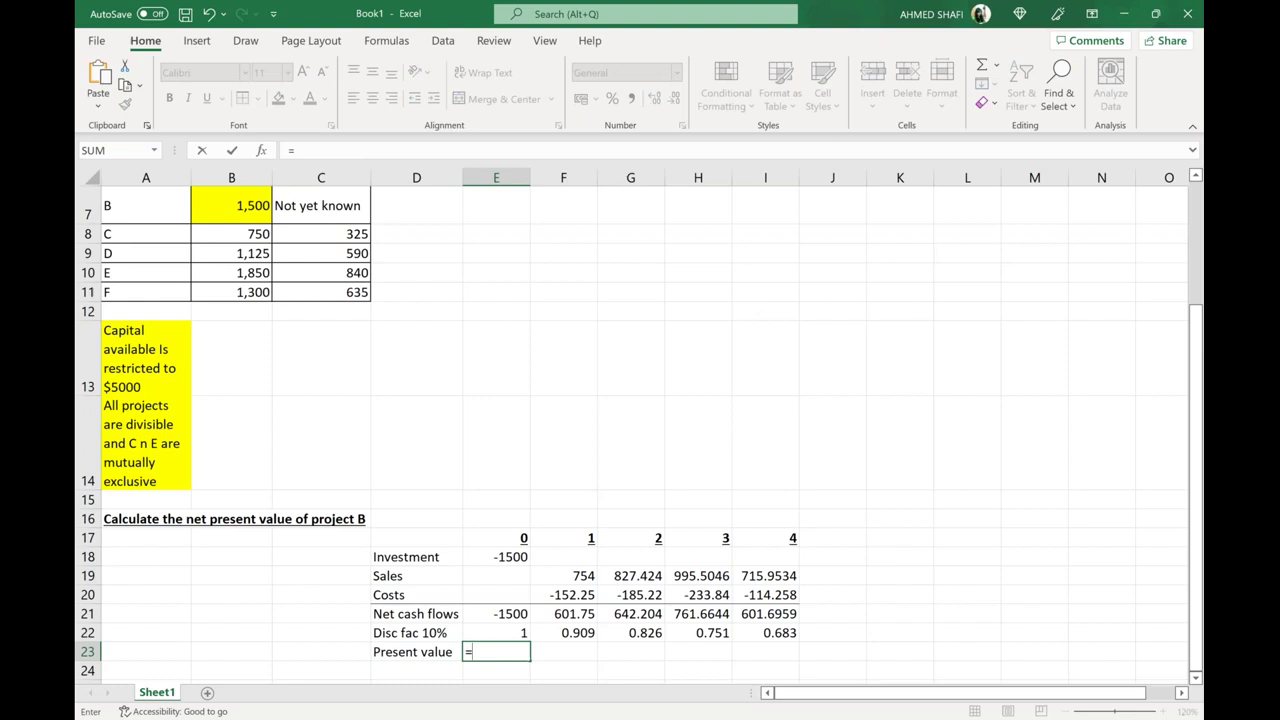
{"action": "type", "text": "e21*"}
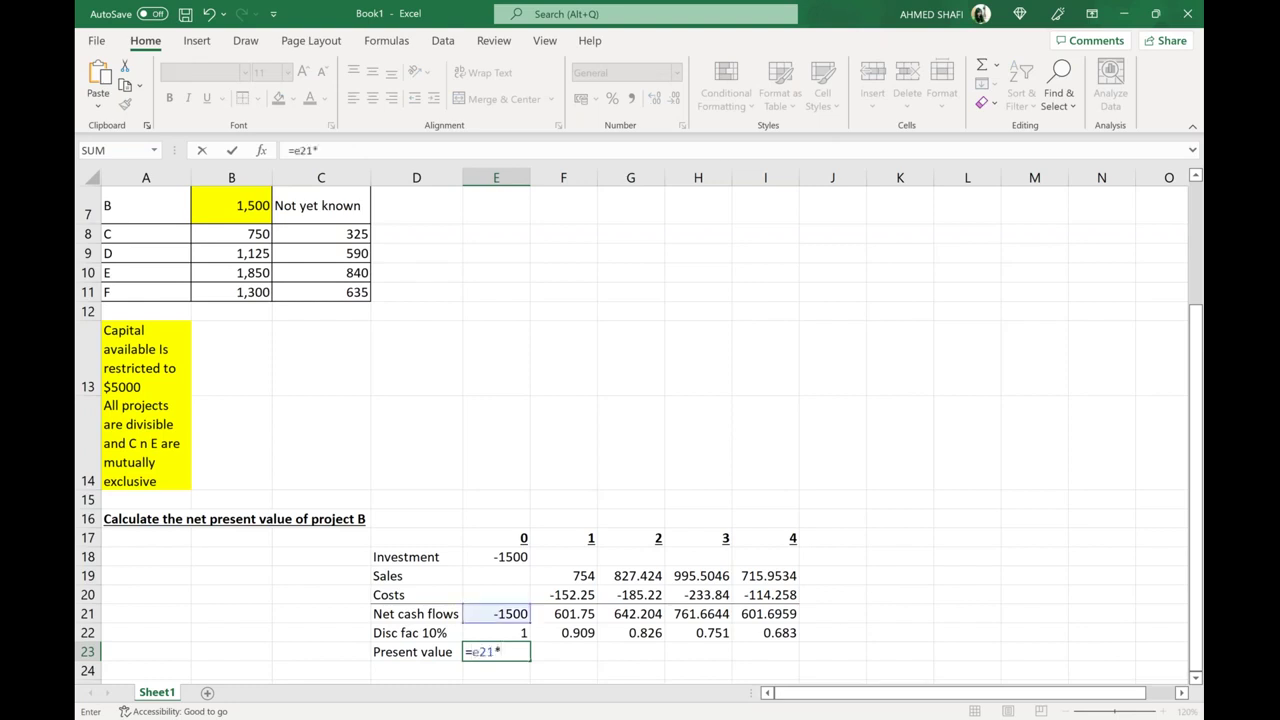
{"action": "type", "text": "e22"}
{"action": "key", "text": "Return"}
Step: Fill the present value formula from E23 across to I23 for years 1 to 4
{"action": "left_click", "coordinate": [524, 652]}
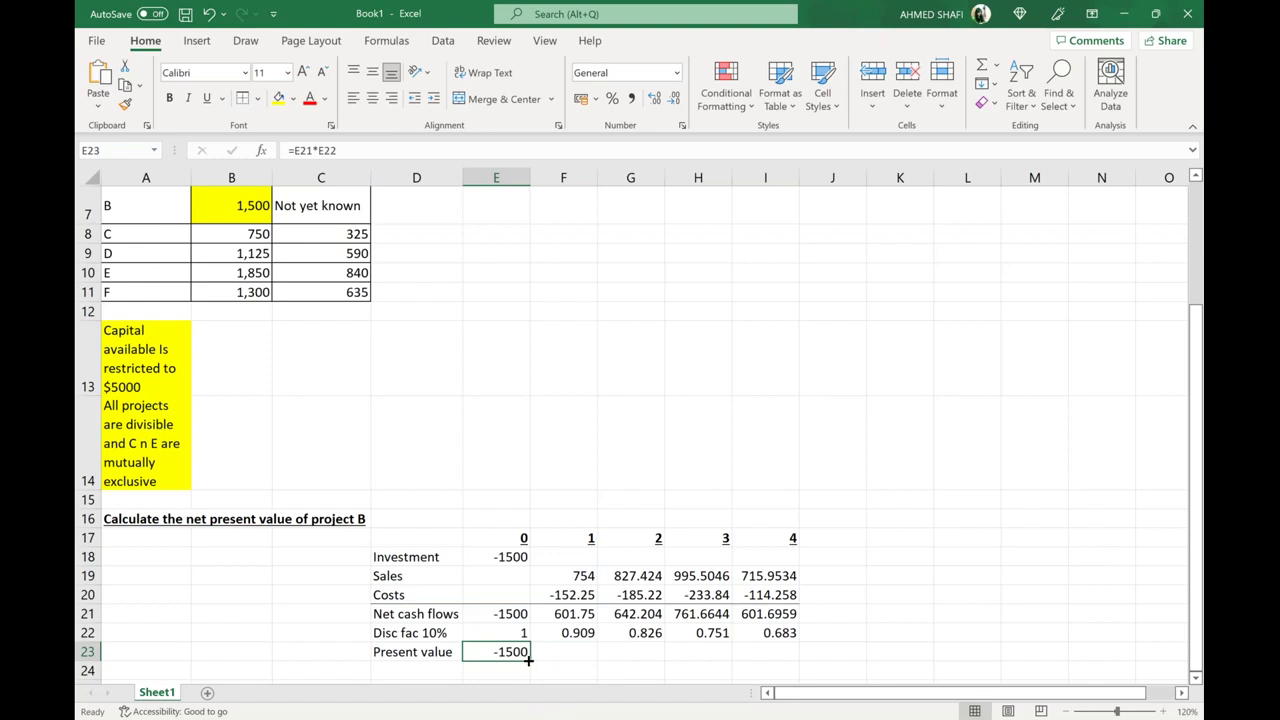
{"action": "left_click_drag", "start_coordinate": [528, 659], "coordinate": [800, 643]}
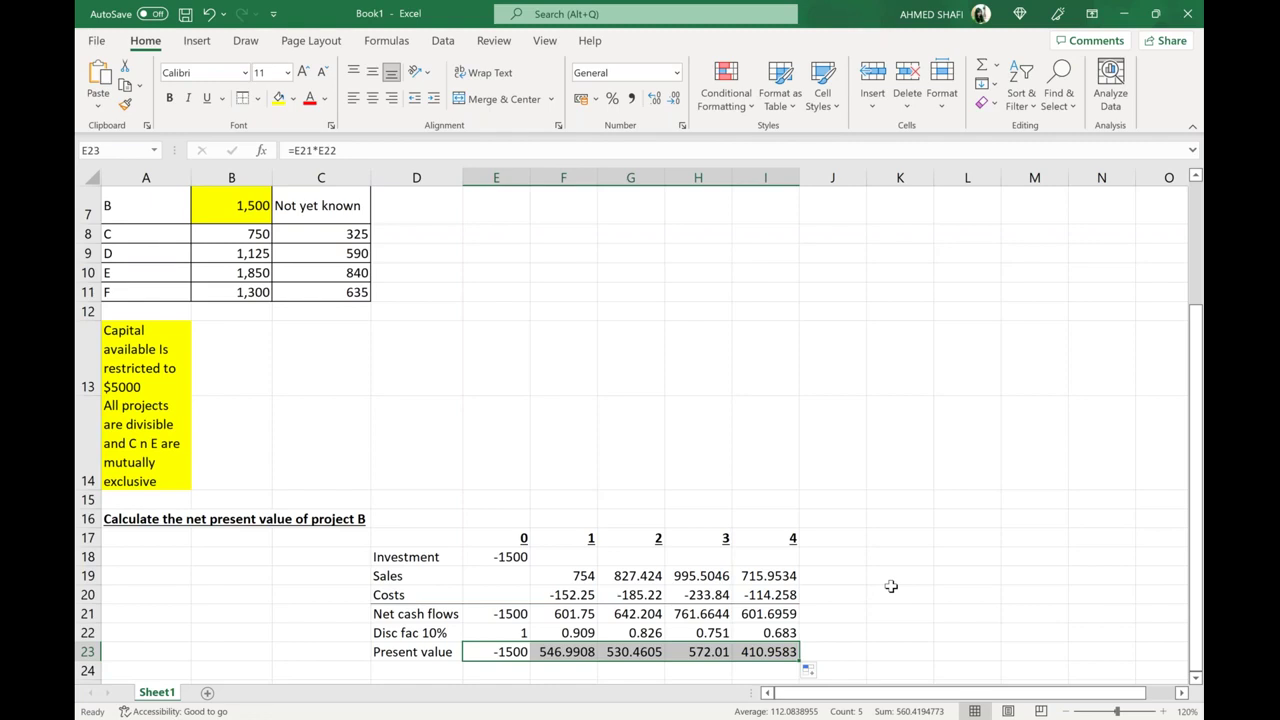
{"action": "left_click", "coordinate": [891, 588]}
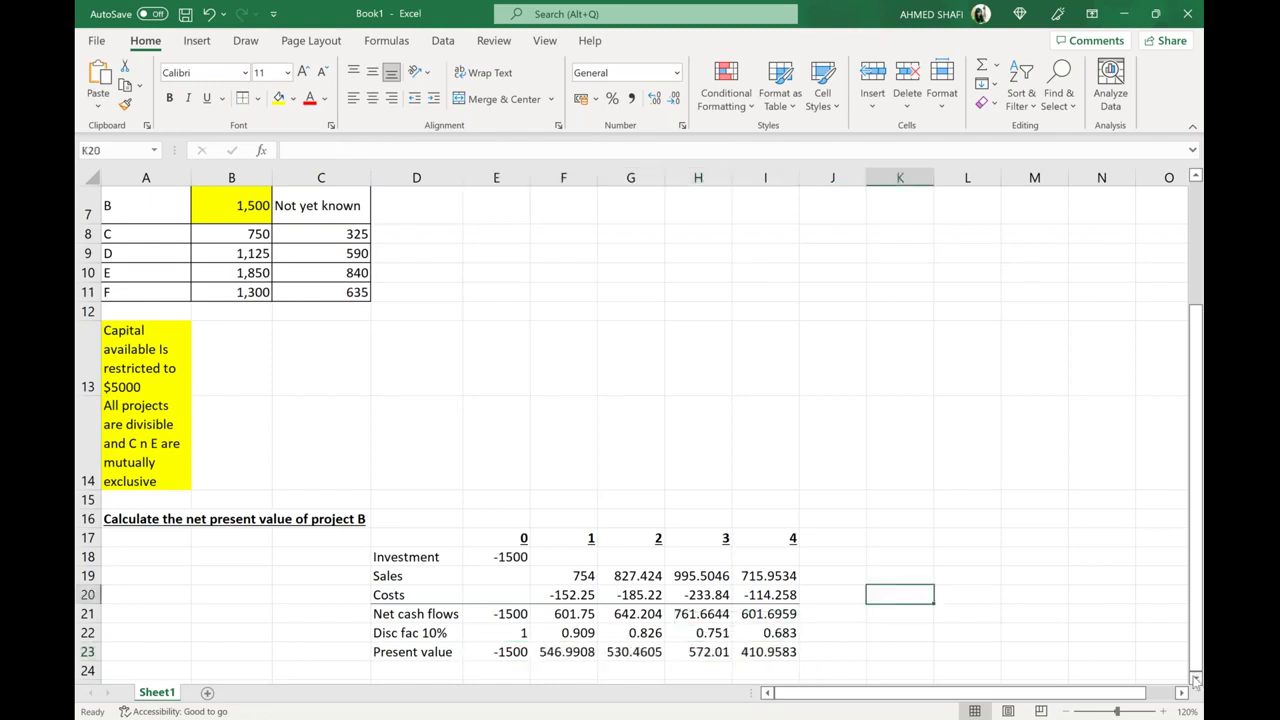
Step: Label F25 as NPV and total the present values in G25 with =SUM(E23:I23)
{"action": "scroll", "coordinate": [586, 654], "scroll_direction": "down", "scroll_amount": 1}
{"action": "left_click", "coordinate": [586, 654]}
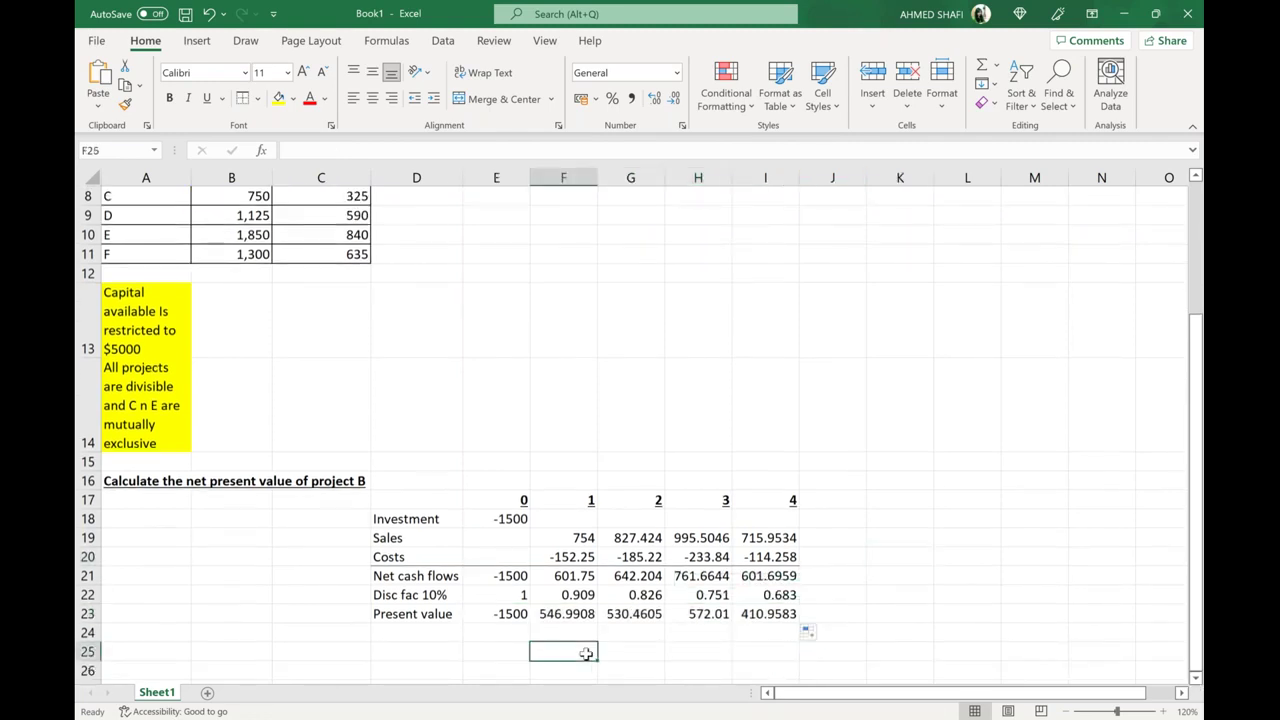
{"action": "type", "text": "NPV"}
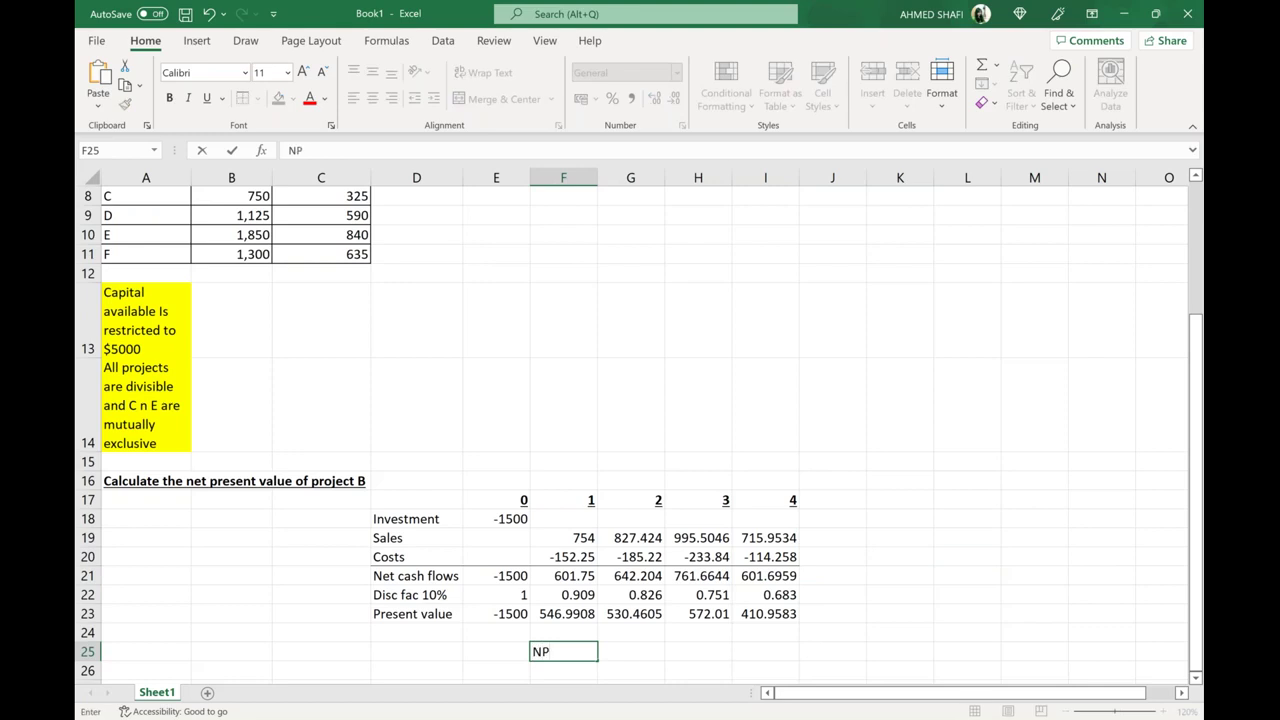
{"action": "left_click", "coordinate": [632, 653]}
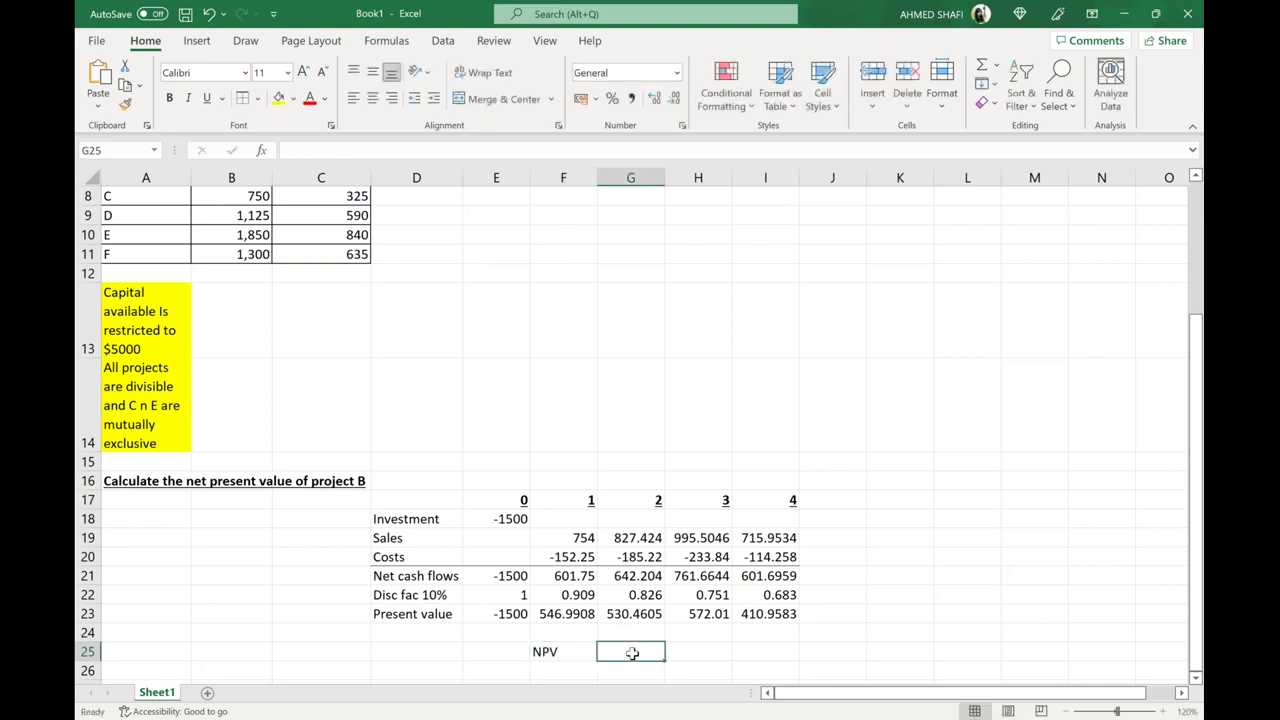
{"action": "type", "text": "="}
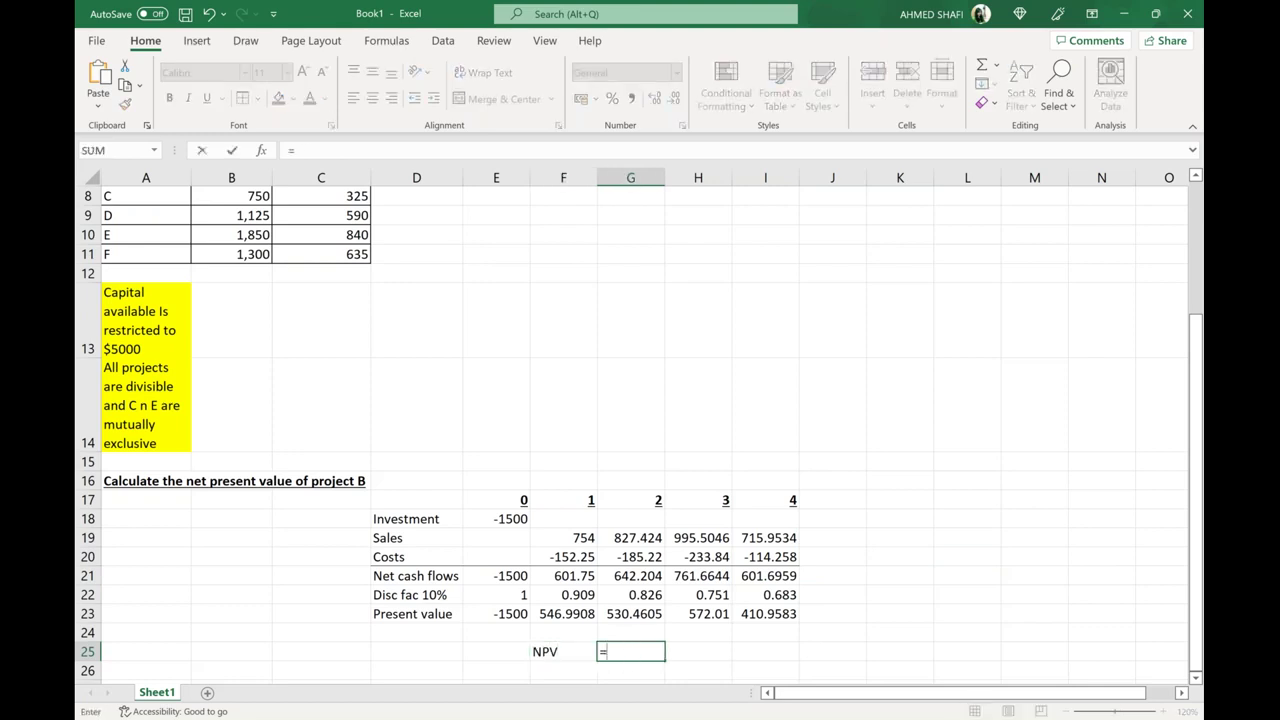
{"action": "type", "text": "SUM("}
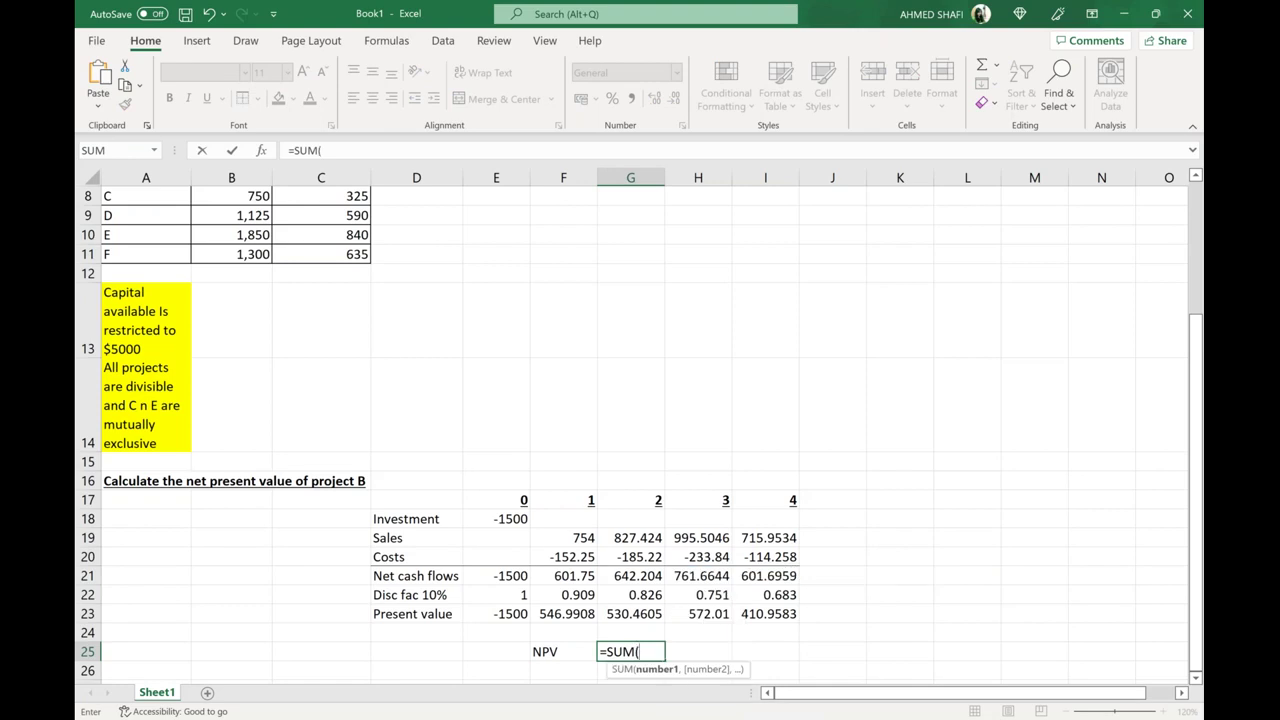
{"action": "type", "text": "E32"}
{"action": "key", "text": "BackSpace"}
{"action": "key", "text": "BackSpace"}
{"action": "type", "text": "23"}
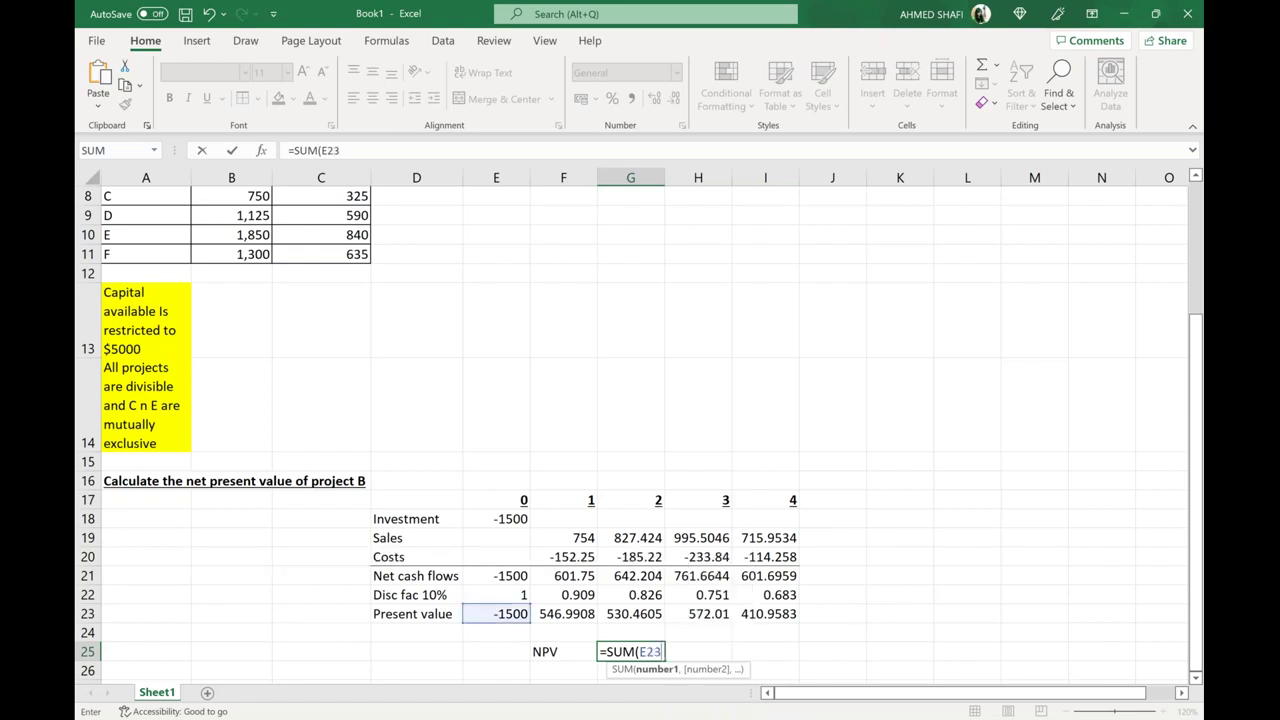
{"action": "type", "text": ":I23)"}
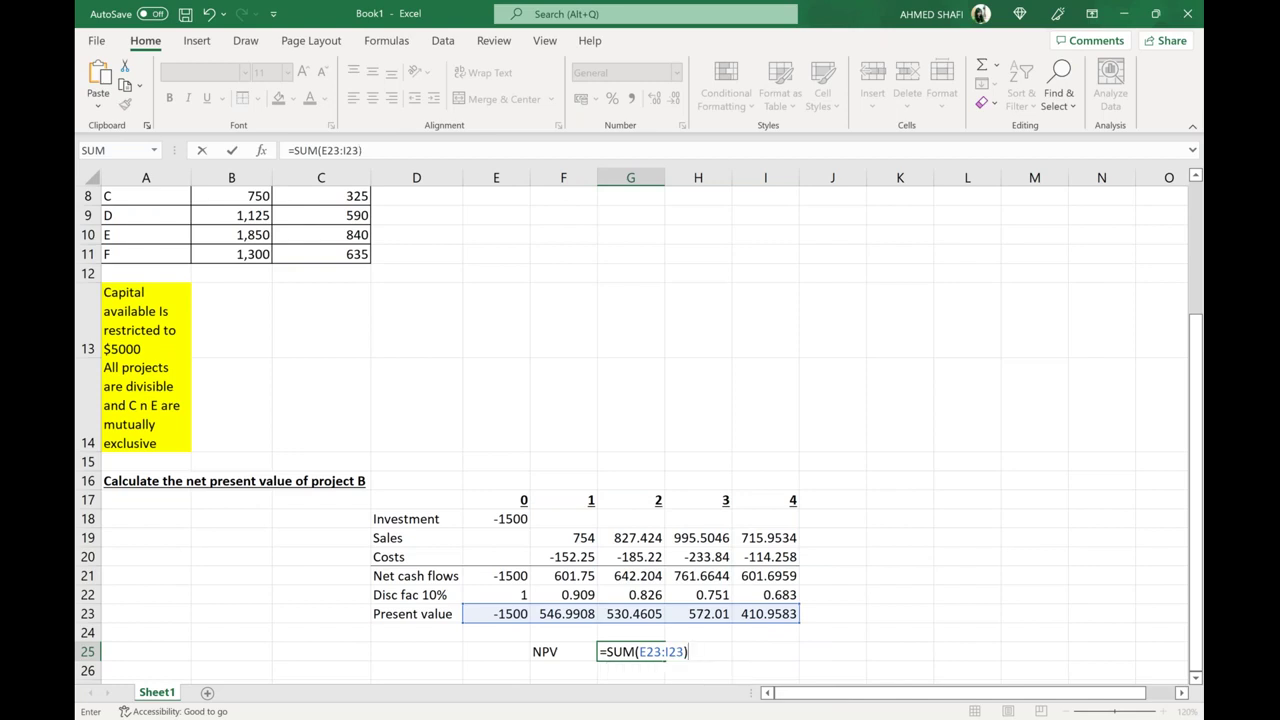
{"action": "key", "text": "Return"}
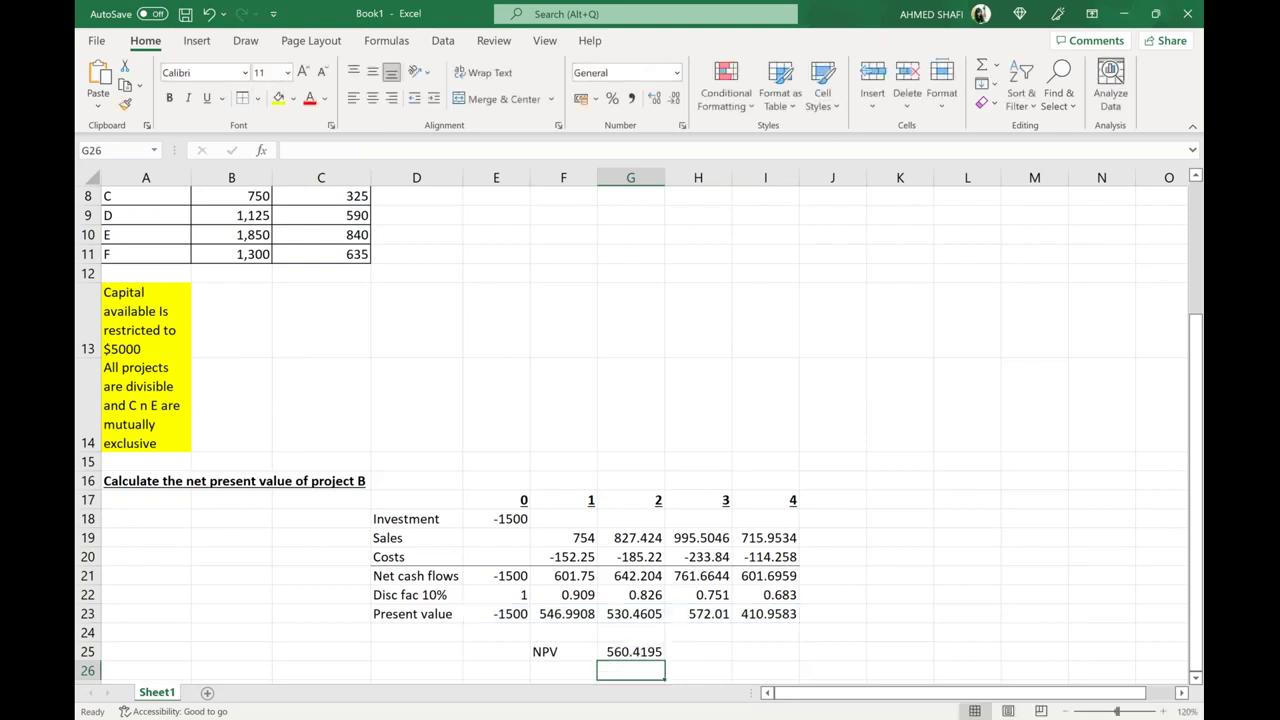
Step: Highlight the NPV label and result in F25:G25 with a yellow fill
{"action": "left_click_drag", "start_coordinate": [563, 651], "coordinate": [630, 651]}
{"action": "left_click", "coordinate": [278, 97]}
{"action": "left_click", "coordinate": [631, 302]}
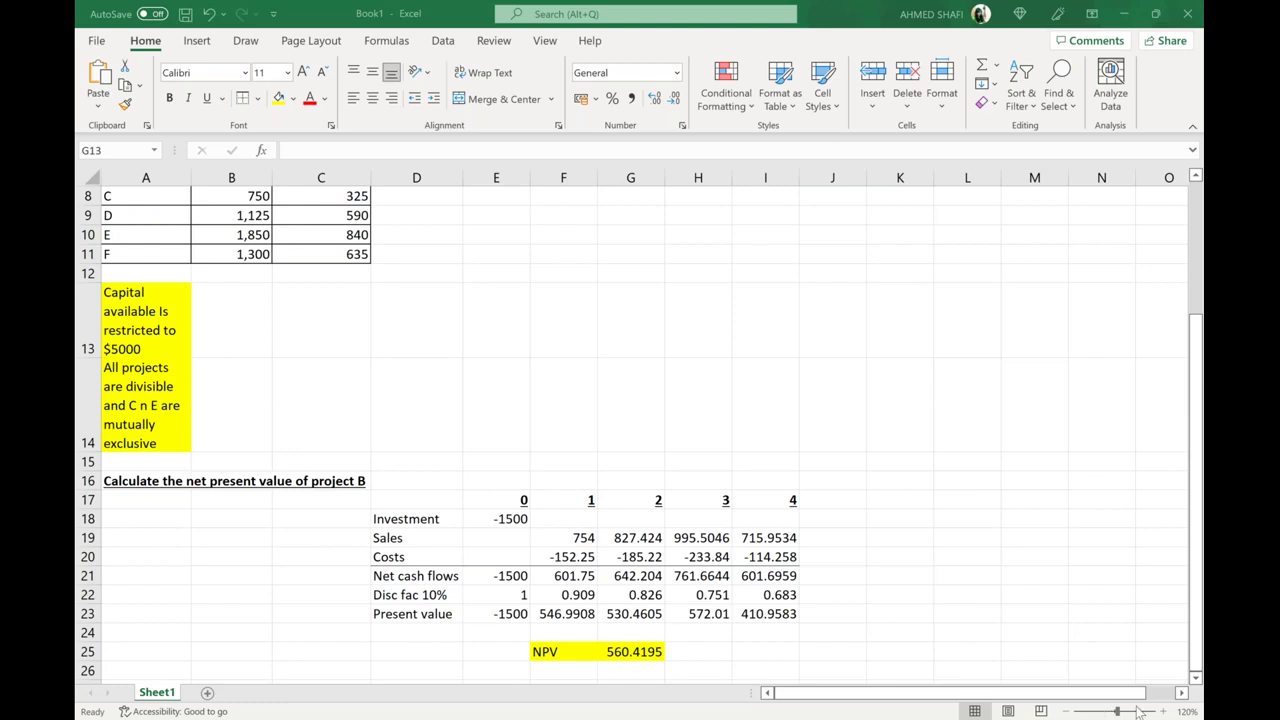
Step: Copy the projects table together with the two yellow notes beneath it, range A4:C14
{"action": "left_click", "coordinate": [1196, 665]}
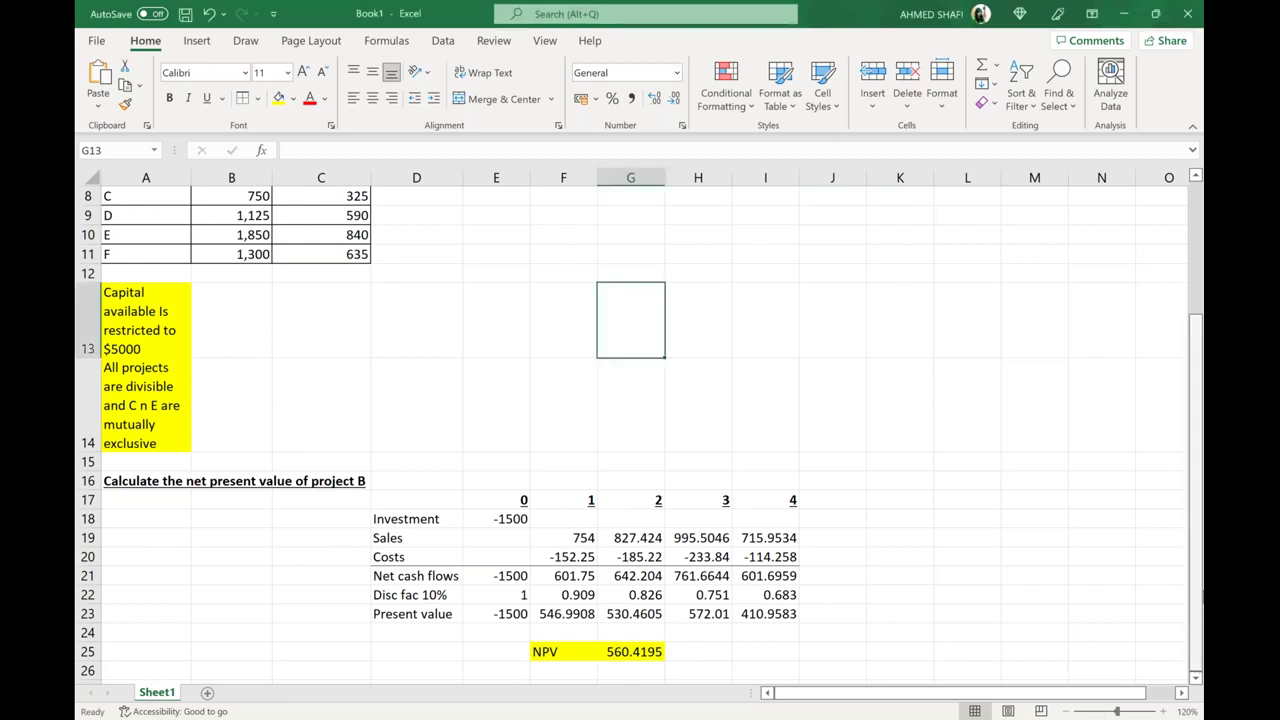
{"action": "left_click_drag", "start_coordinate": [1197, 663], "coordinate": [1197, 566]}
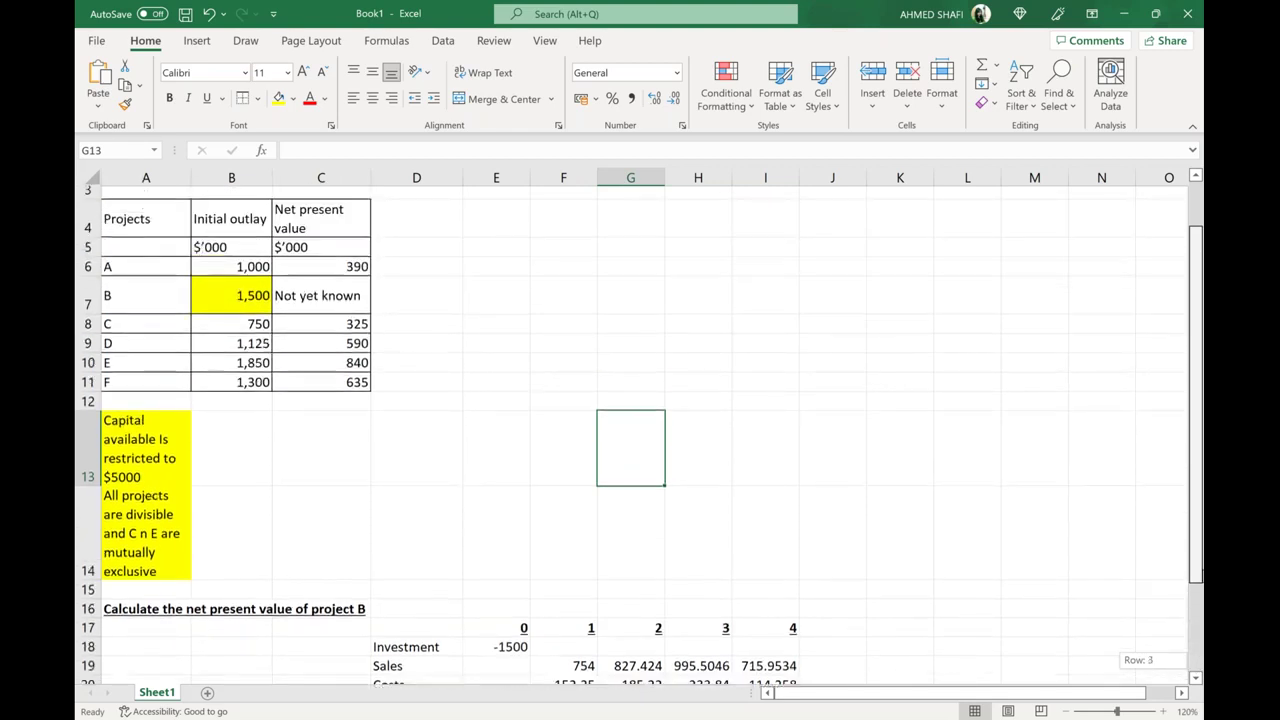
{"action": "left_click", "coordinate": [125, 225]}
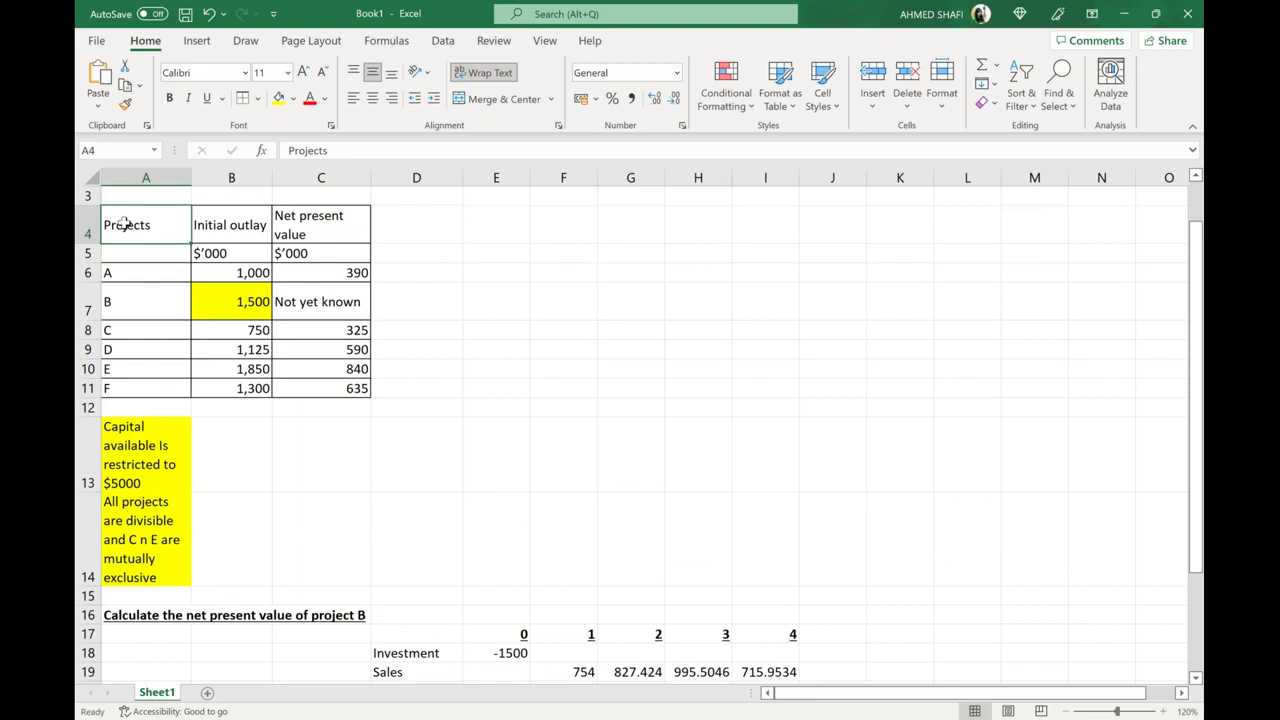
{"action": "key", "text": "shift+Right"}
{"action": "key", "text": "shift+Right"}
{"action": "key", "text": "shift+Down"}
{"action": "key", "text": "shift+Down"}
{"action": "key", "text": "shift+Down"}
{"action": "key", "text": "shift+Down"}
{"action": "key", "text": "shift+Down"}
{"action": "key", "text": "shift+Down"}
{"action": "key", "text": "shift+Down"}
{"action": "key", "text": "shift+Down"}
{"action": "key", "text": "shift+Down"}
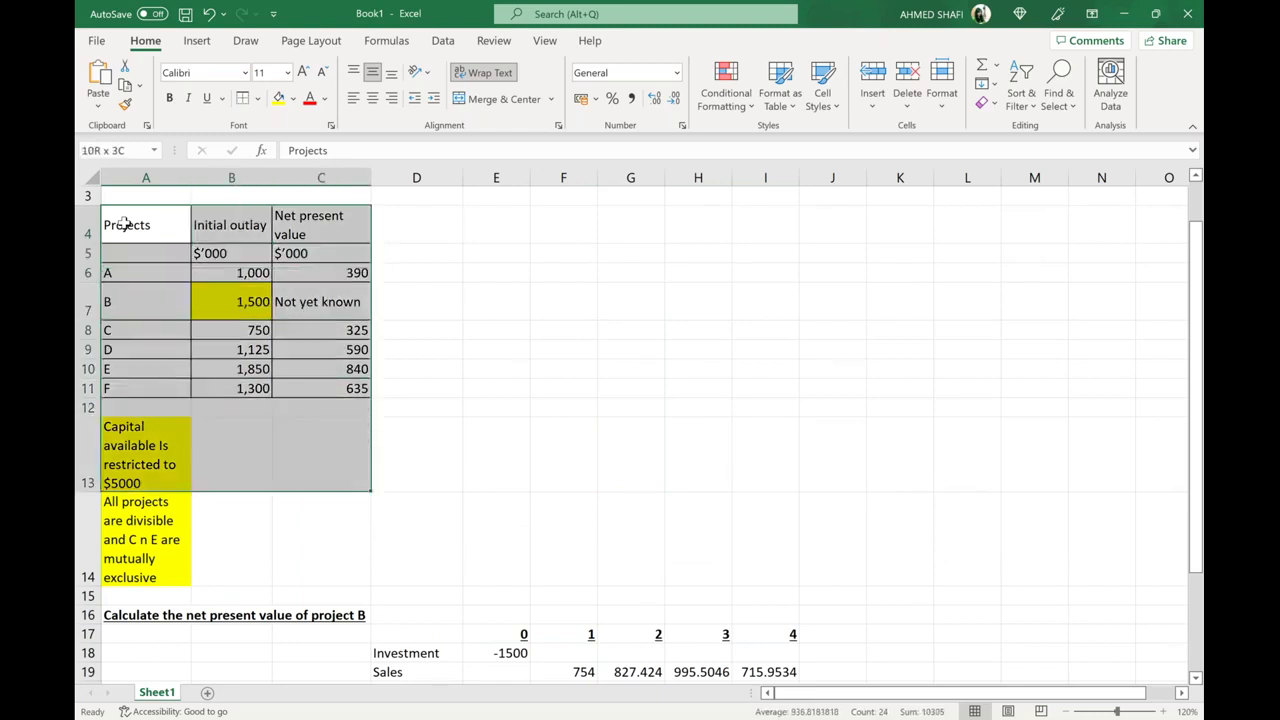
{"action": "key", "text": "shift+Down"}
{"action": "key", "text": "ctrl+c"}
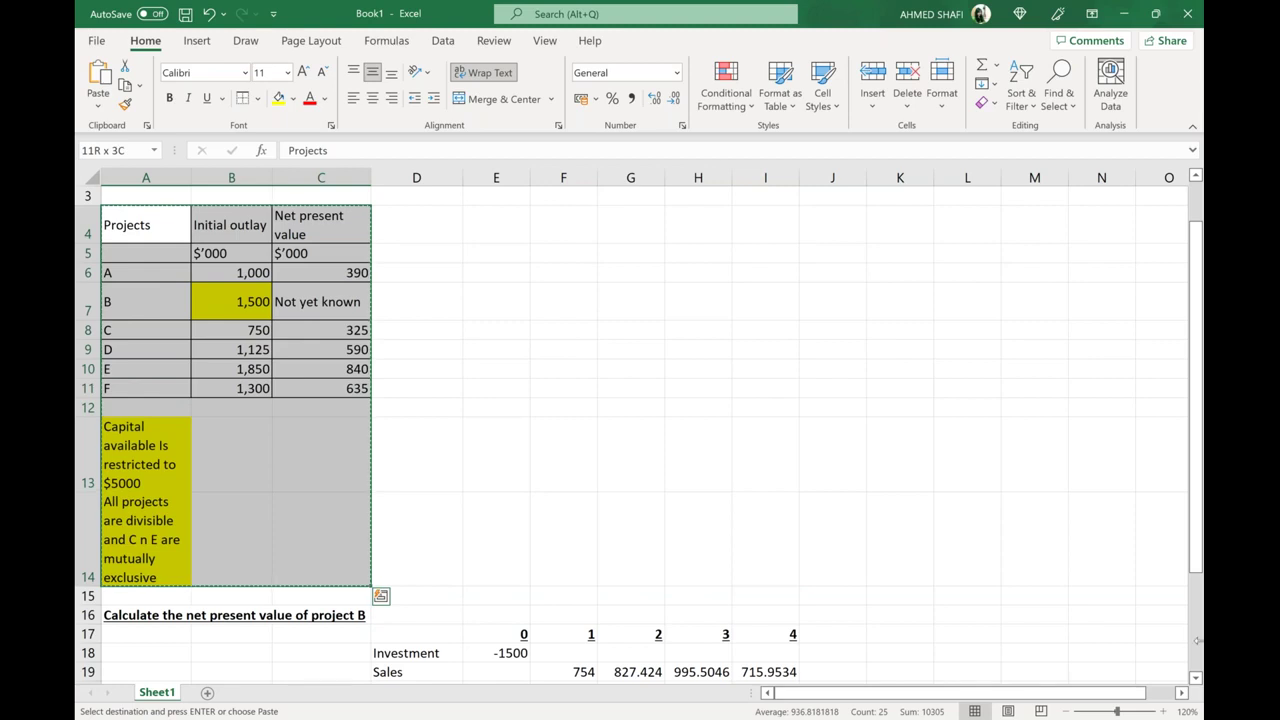
Step: Paste the copied projects table and notes below the NPV calculation, starting at A27
{"action": "scroll", "coordinate": [1197, 641], "scroll_direction": "down", "scroll_amount": 2}
{"action": "scroll", "coordinate": [1193, 641], "scroll_direction": "down", "scroll_amount": 4}
{"action": "left_click_drag", "start_coordinate": [1195, 668], "coordinate": [1195, 653]}
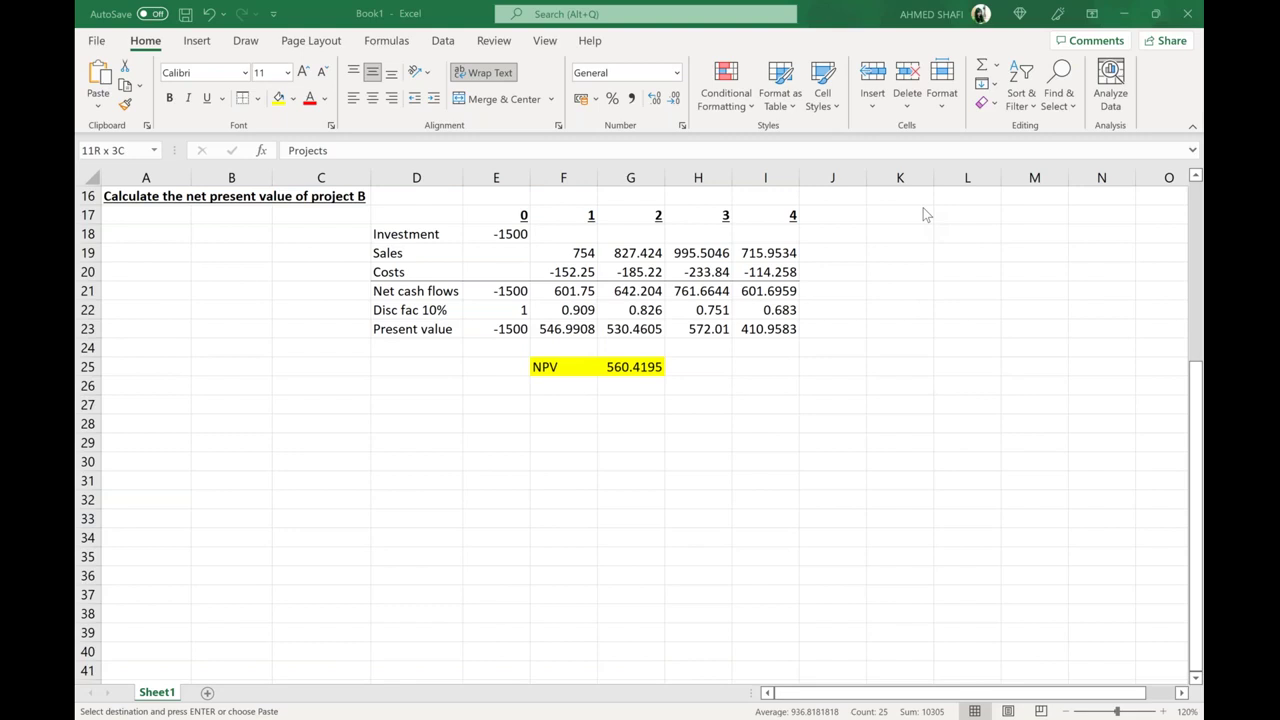
{"action": "left_click", "coordinate": [152, 404]}
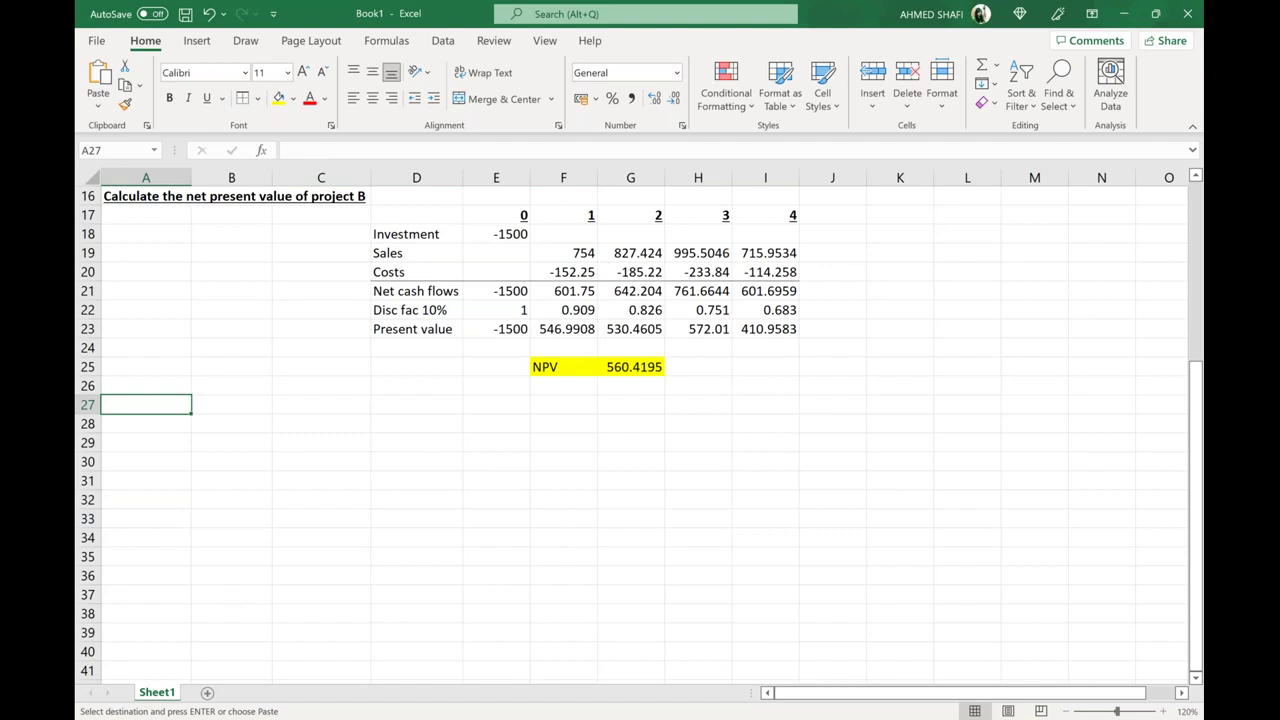
{"action": "key", "text": "ctrl+v"}
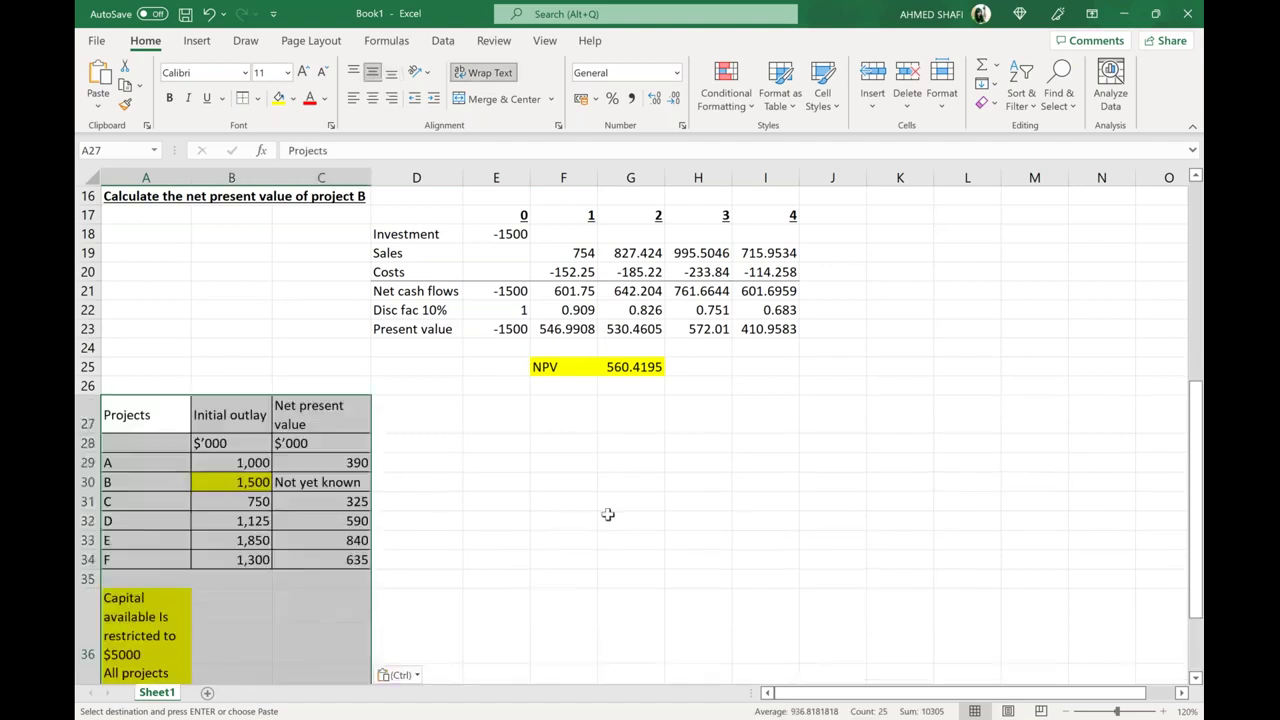
{"action": "left_click", "coordinate": [607, 514]}
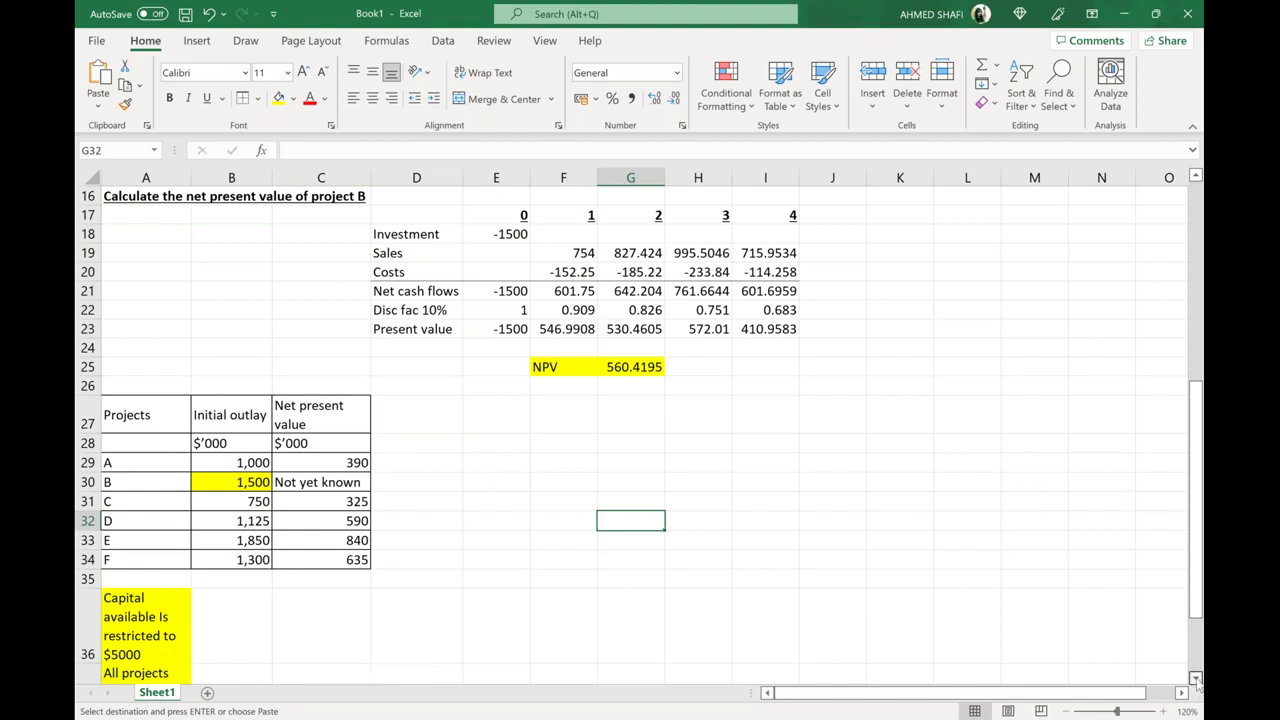
Step: Switch to the FM - Day 1 Word document, copy the text of requirement (a)(ii), and return to the Book1 workbook in Excel
{"action": "left_click", "coordinate": [1196, 679]}
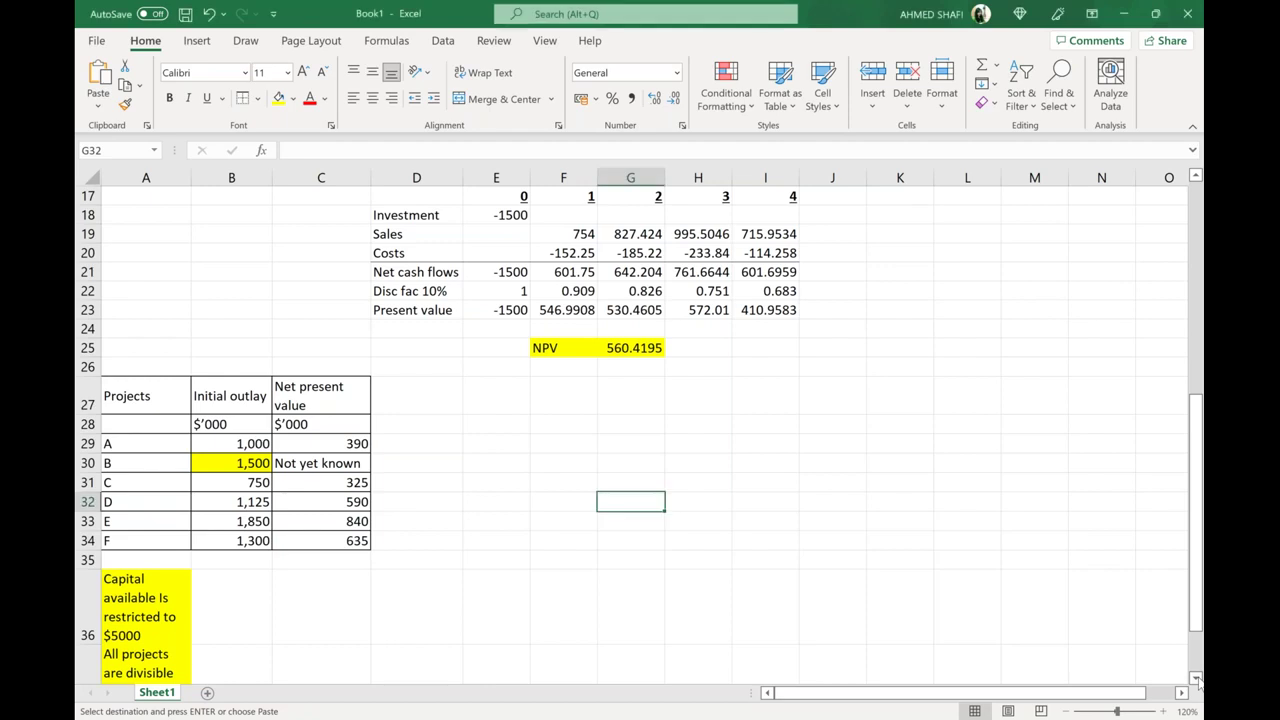
{"action": "left_click", "coordinate": [1196, 678]}
{"action": "left_click", "coordinate": [1196, 678]}
{"action": "left_click", "coordinate": [1196, 678]}
{"action": "left_click", "coordinate": [1196, 678]}
{"action": "left_click", "coordinate": [1196, 678]}
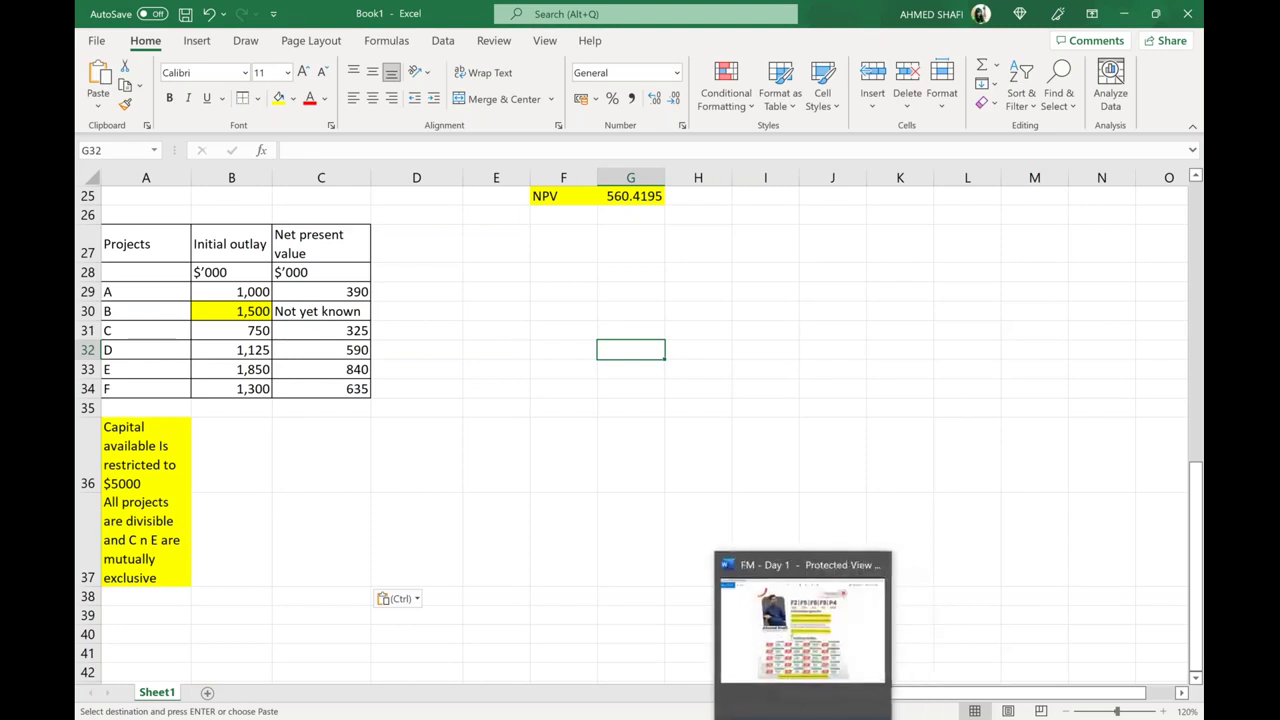
{"action": "left_click", "coordinate": [840, 645]}
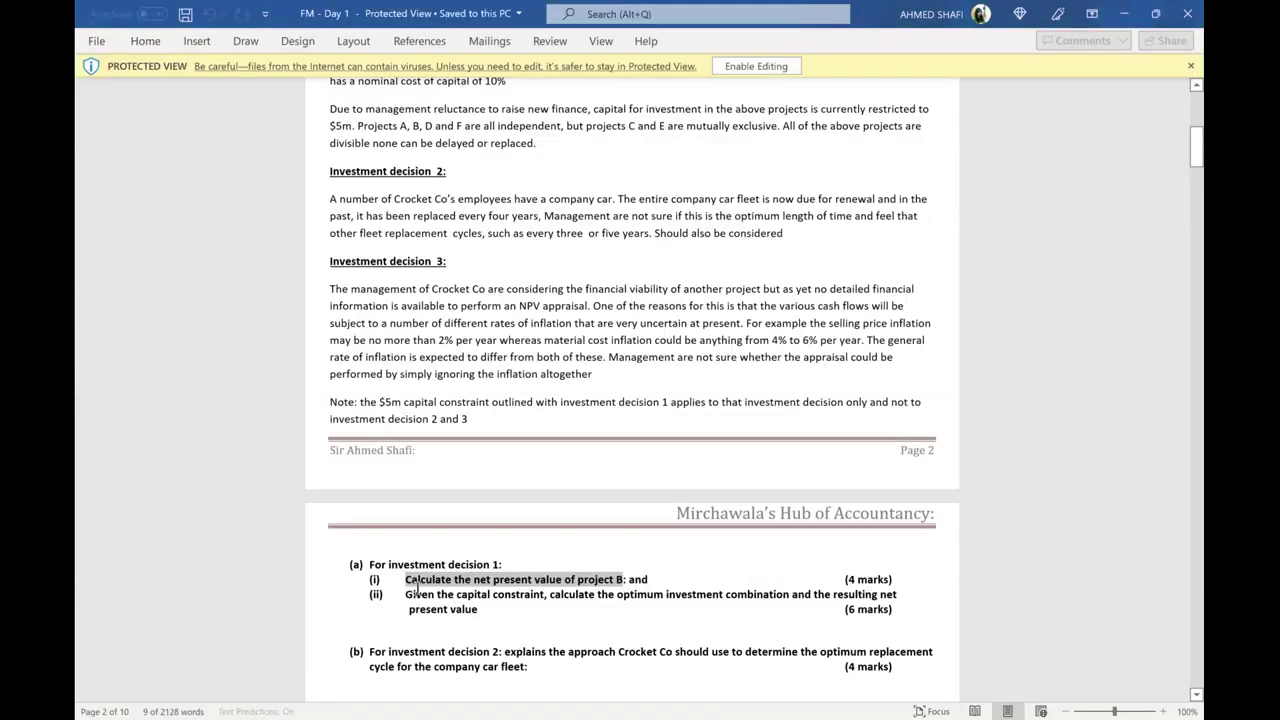
{"action": "left_click_drag", "start_coordinate": [408, 598], "coordinate": [466, 611]}
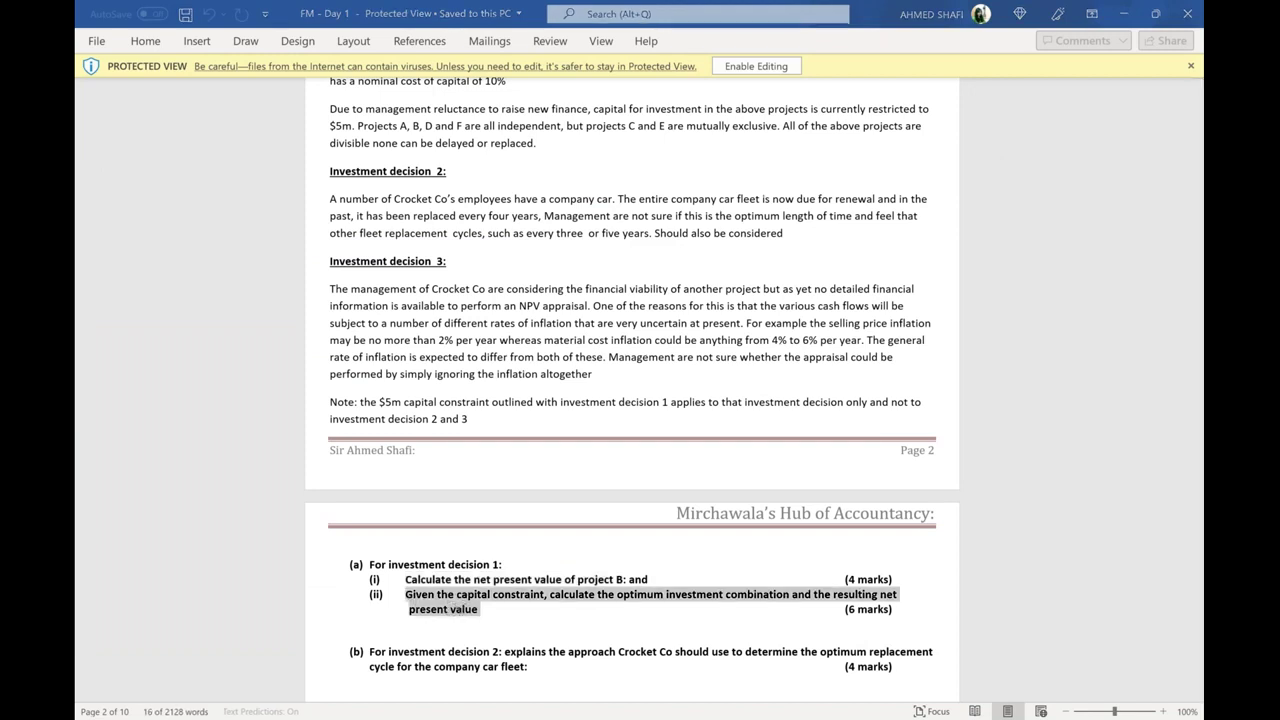
{"action": "key", "text": "alt+Tab"}
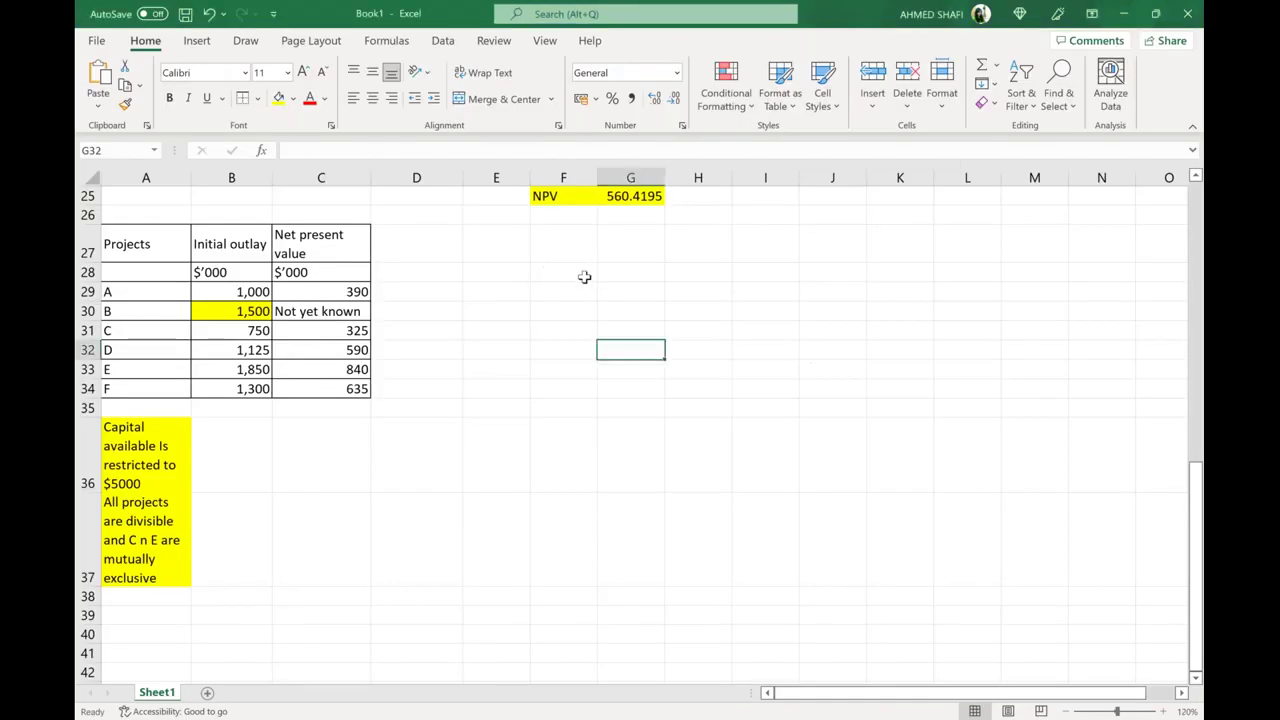
Step: Clear the capital restriction note in A36 and the divisible and mutually exclusive projects note in A37
{"action": "left_click", "coordinate": [183, 443]}
{"action": "key", "text": "Delete"}
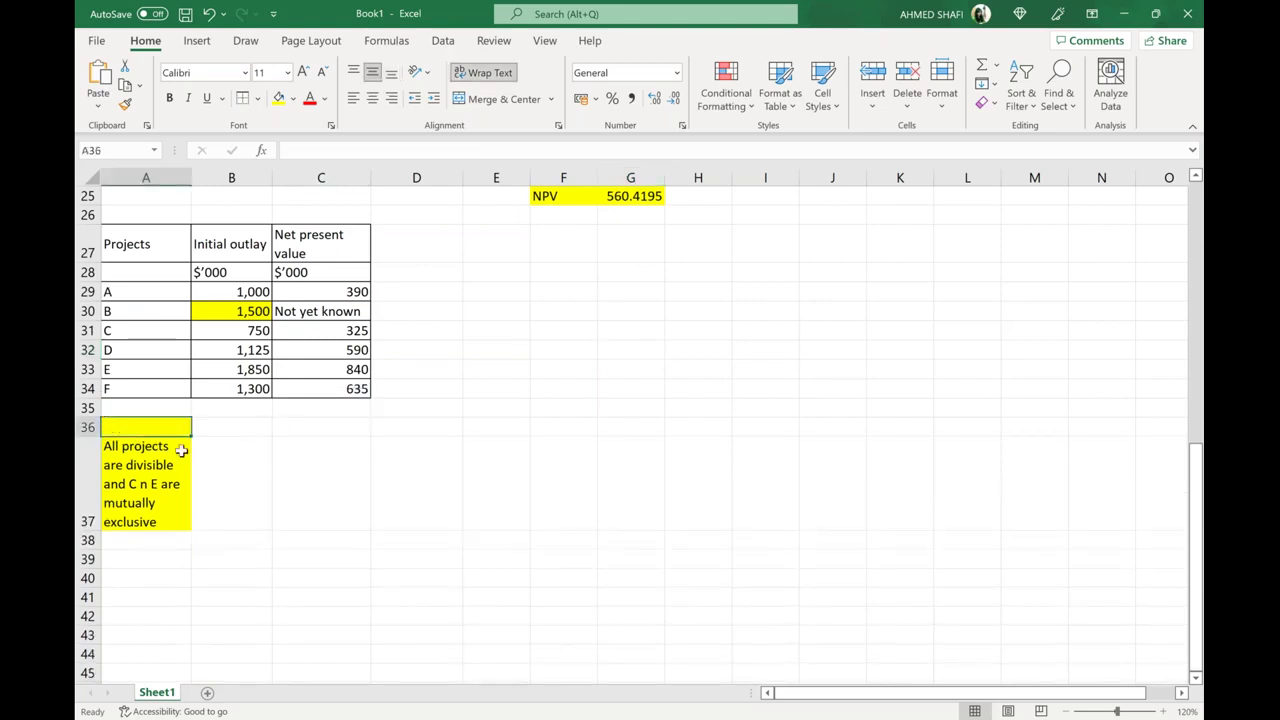
{"action": "left_click", "coordinate": [182, 452]}
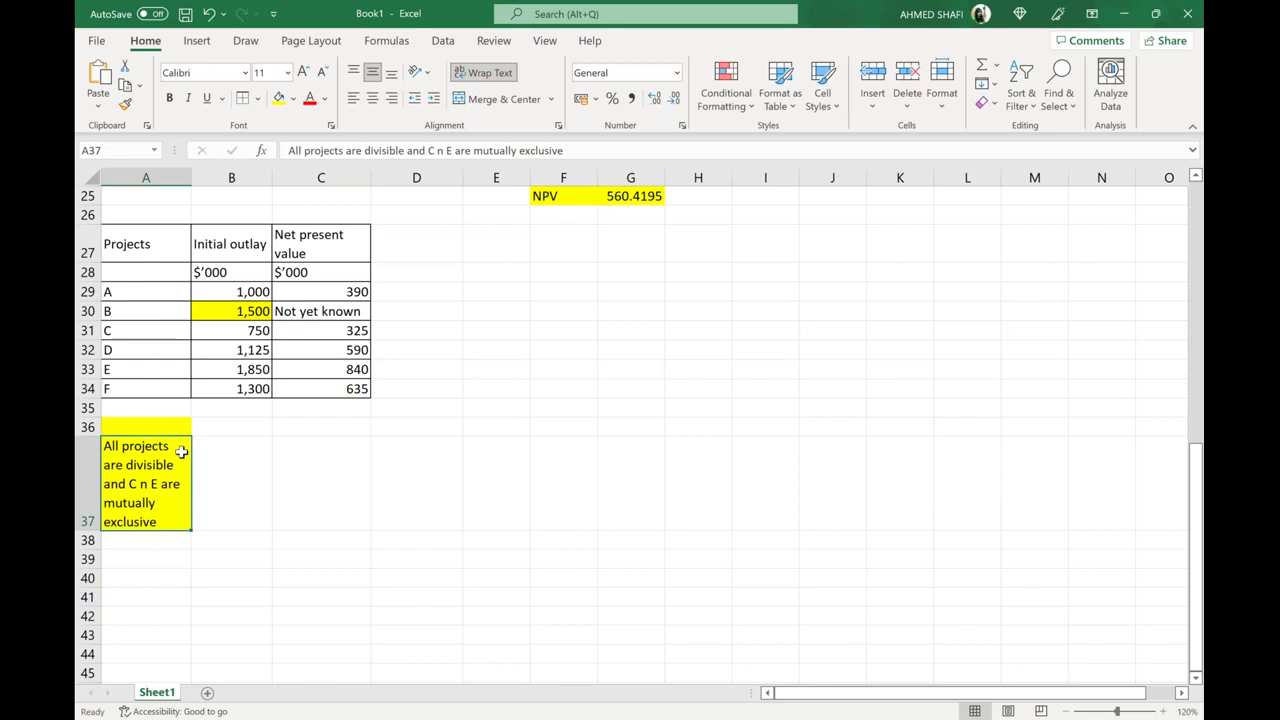
{"action": "key", "text": "Delete"}
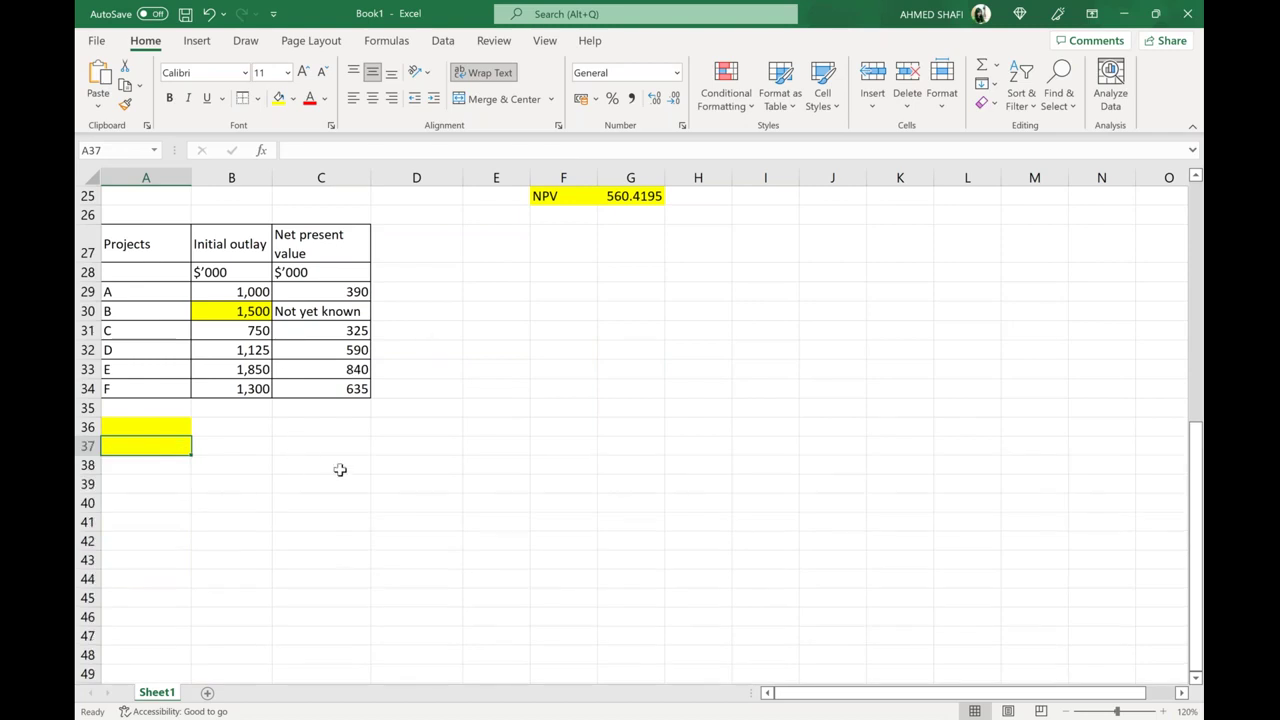
Step: Paste the copied requirement about the optimum investment combination and resulting net present value into A38
{"action": "left_click", "coordinate": [160, 466]}
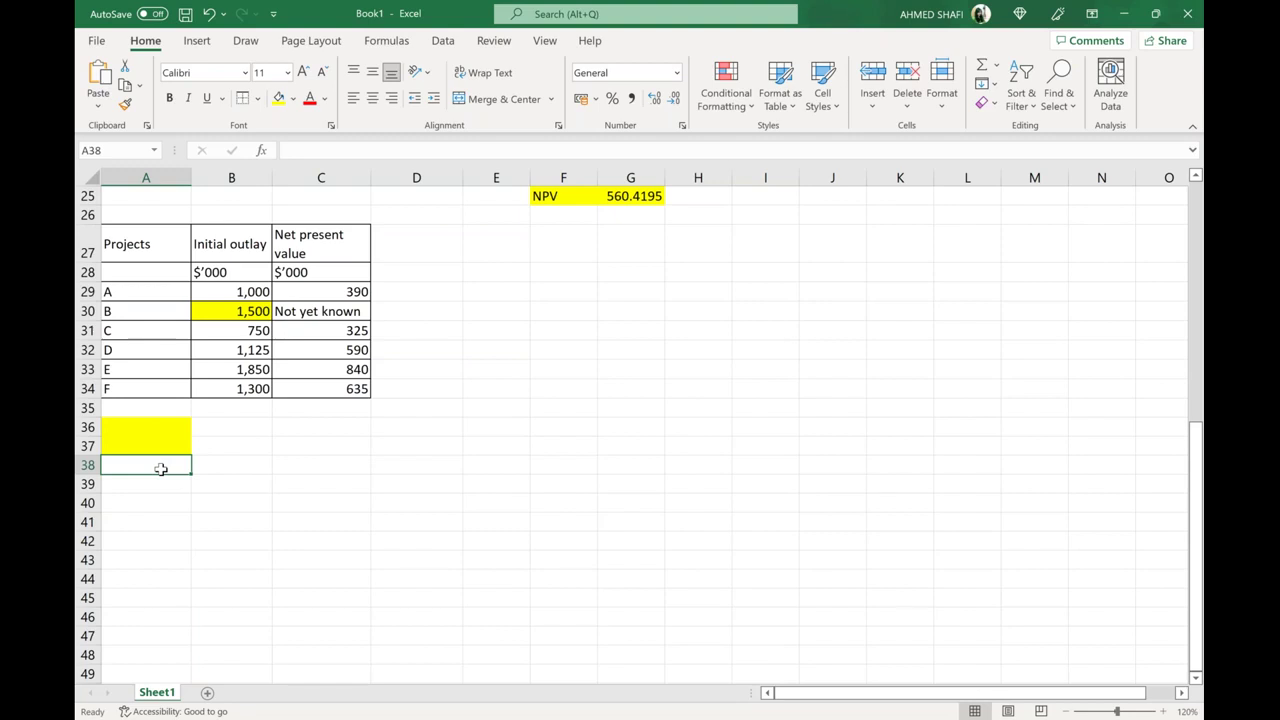
{"action": "key", "text": "ctrl+v"}
{"action": "left_click", "coordinate": [194, 542]}
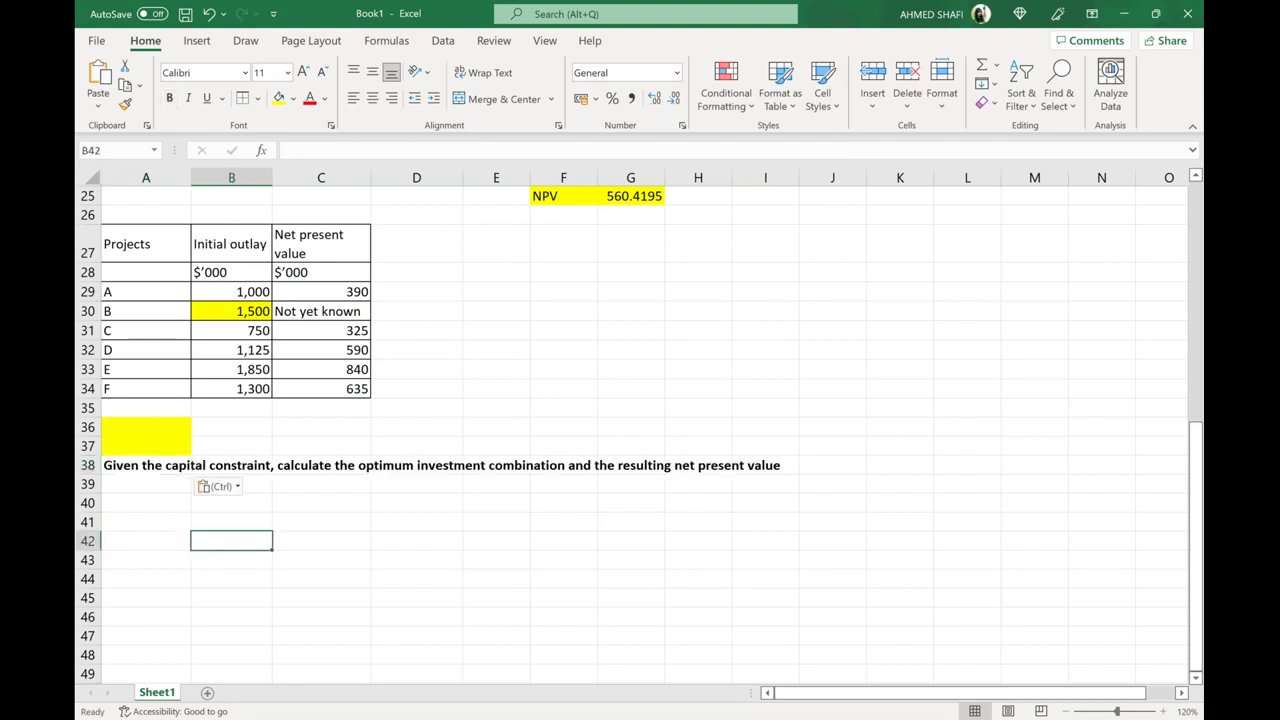
Step: Prefix the requirement text in A38 with a(ii)
{"action": "left_click", "coordinate": [103, 465]}
{"action": "key", "text": "F2"}
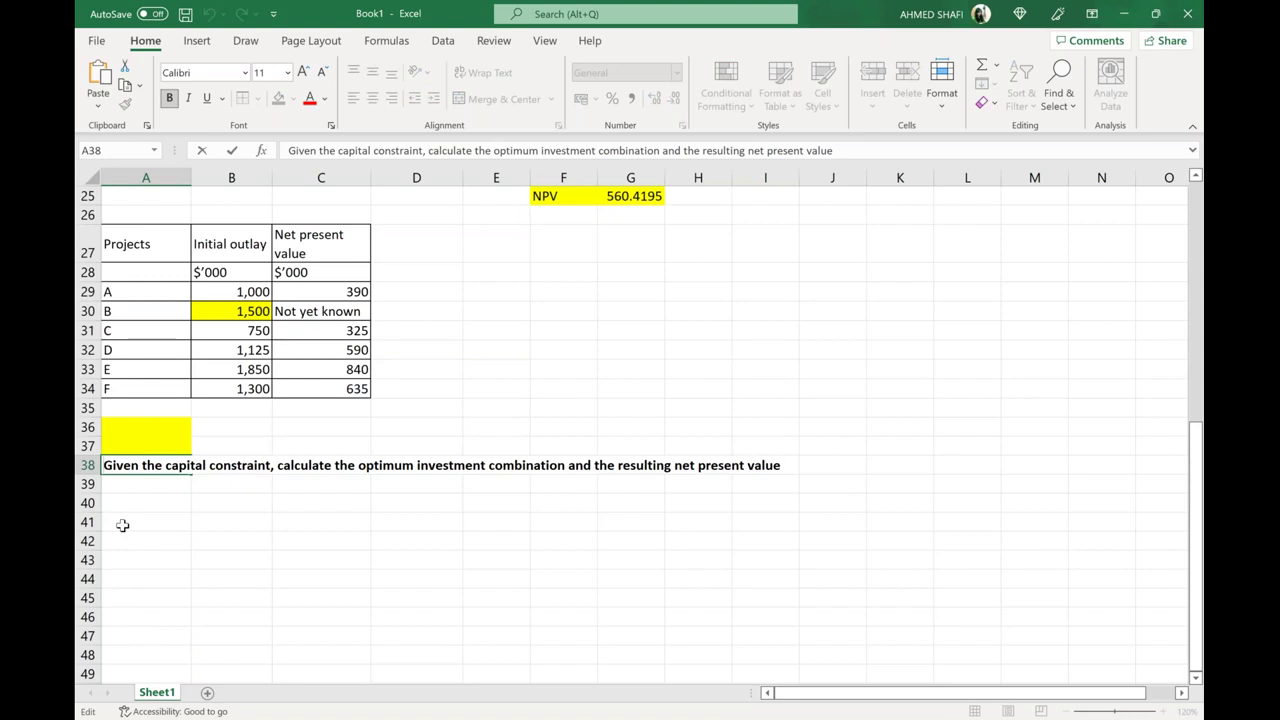
{"action": "type", "text": "A II"}
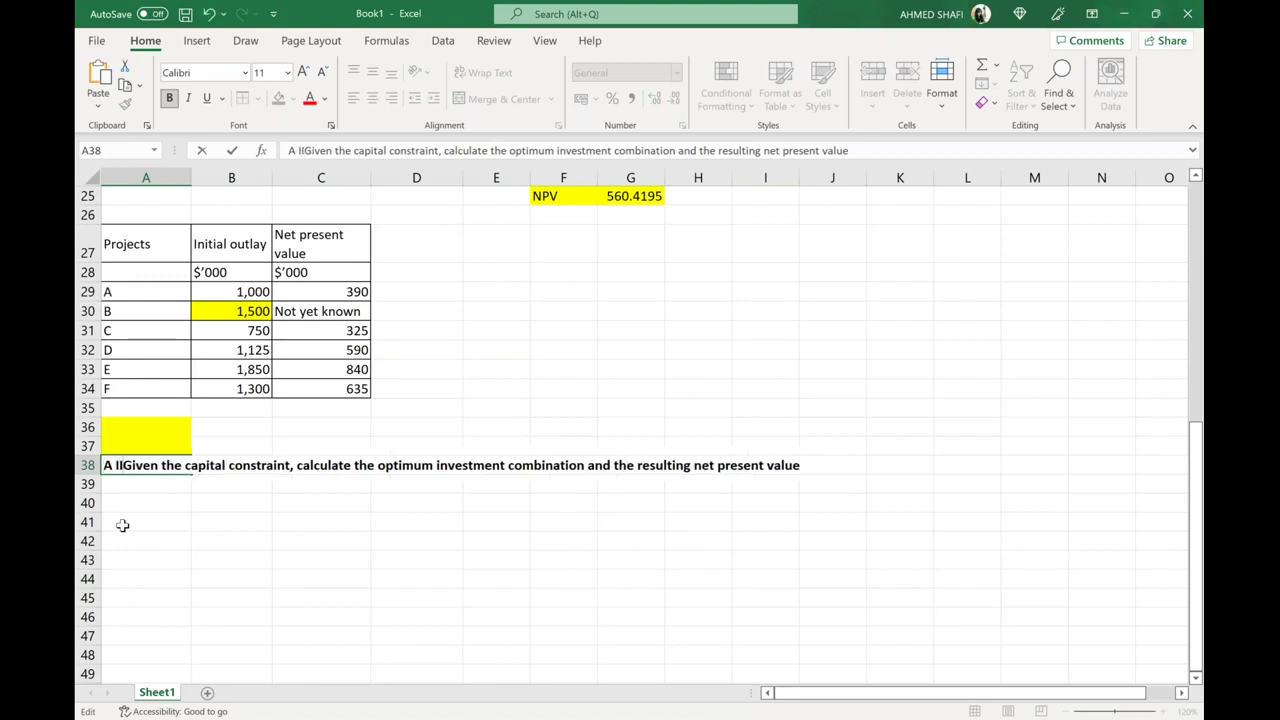
{"action": "key", "text": "BackSpace"}
{"action": "key", "text": "BackSpace"}
{"action": "key", "text": "BackSpace"}
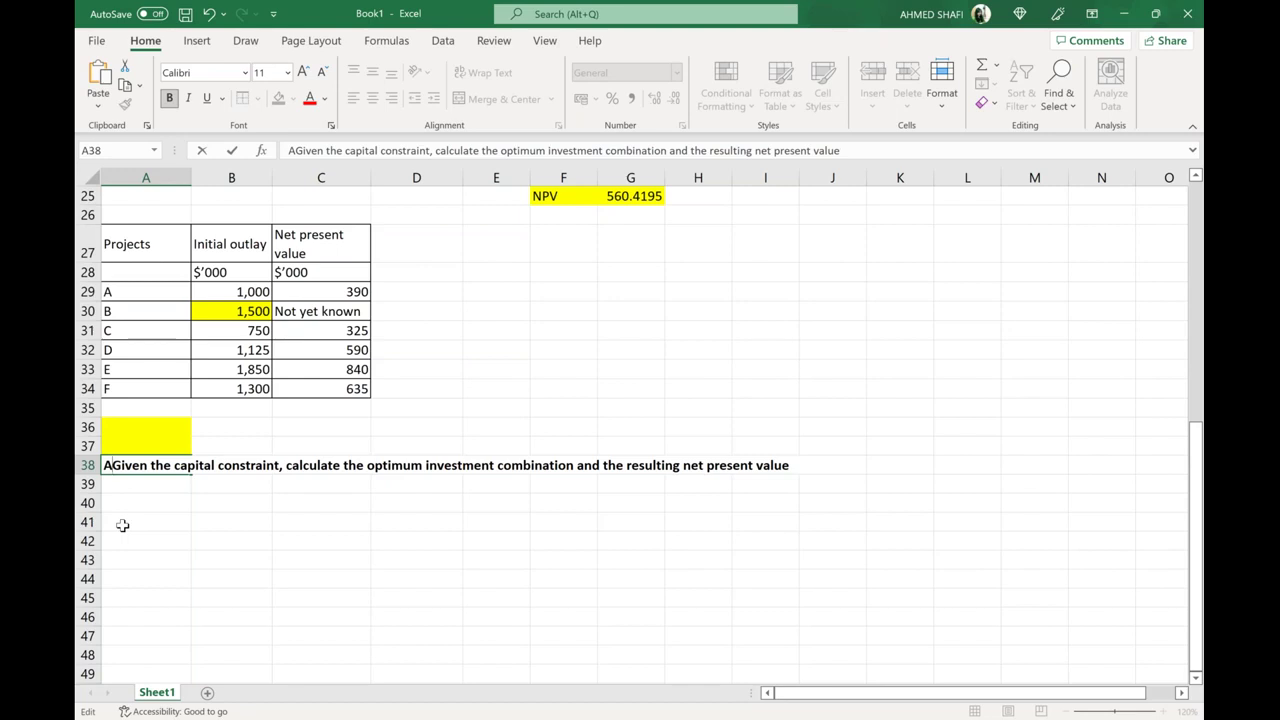
{"action": "type", "text": "a"}
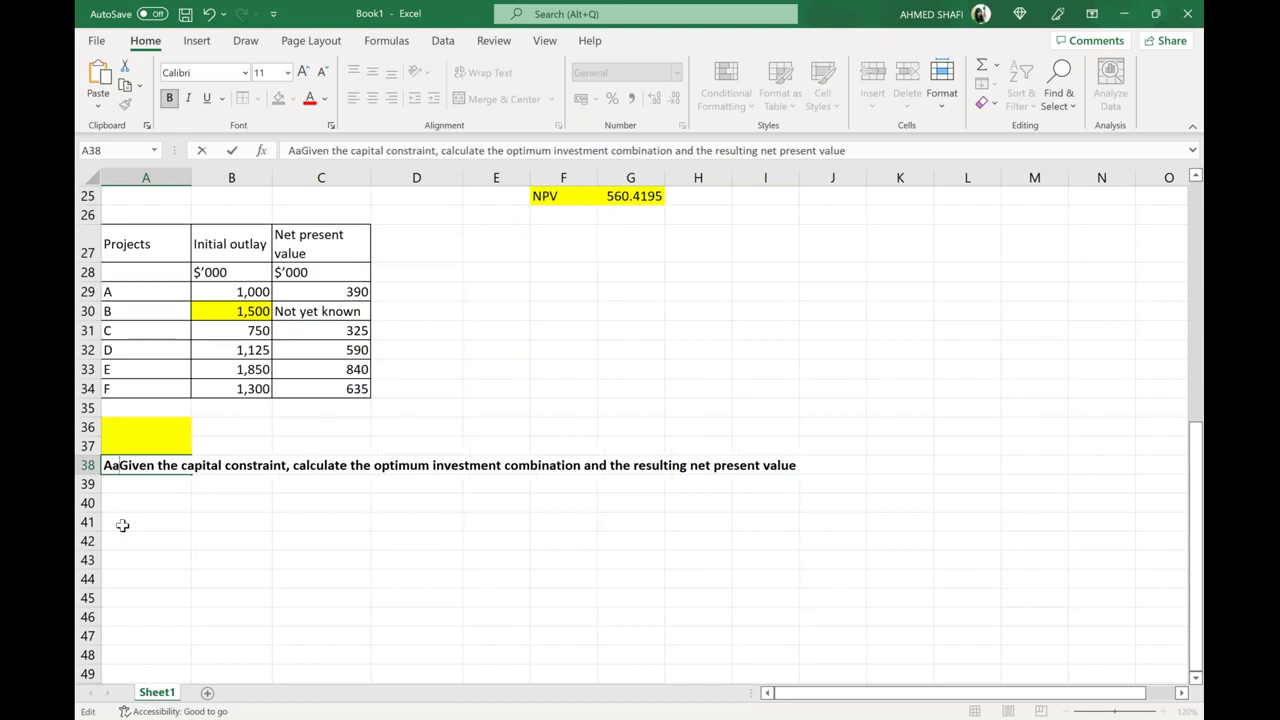
{"action": "key", "text": "BackSpace"}
{"action": "key", "text": "BackSpace"}
{"action": "type", "text": "a"}
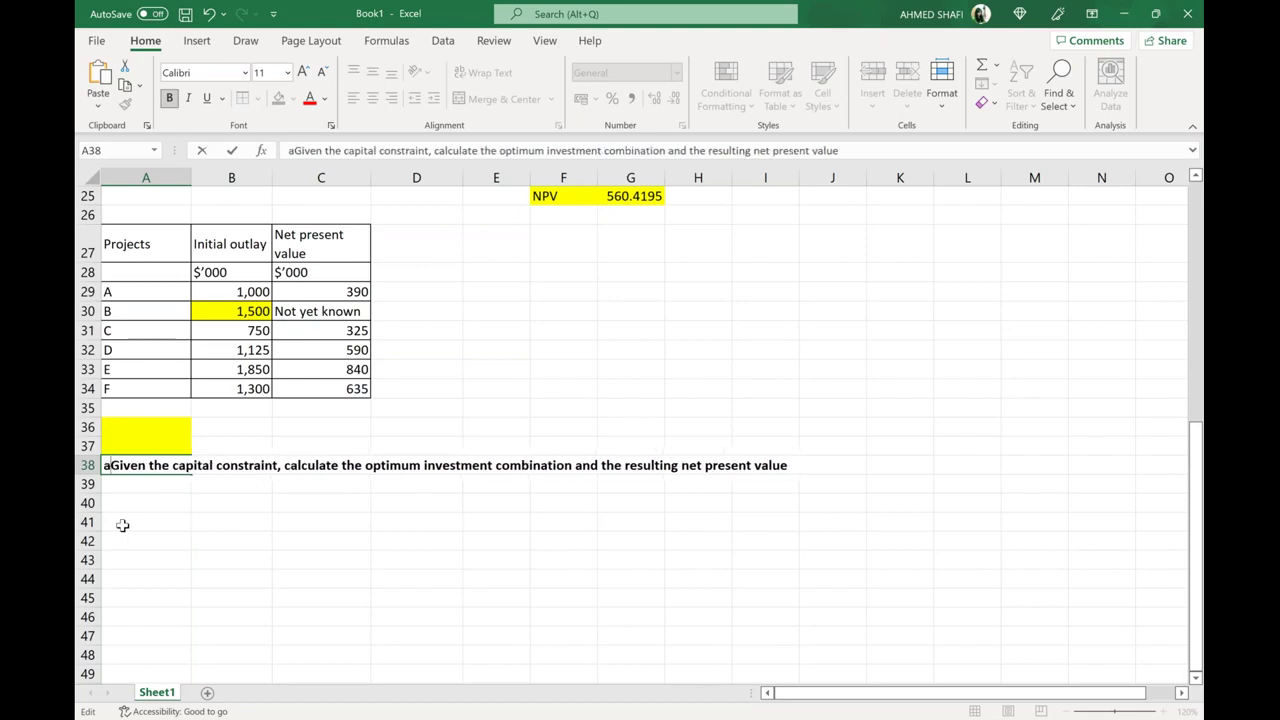
{"action": "key", "text": "alt"}
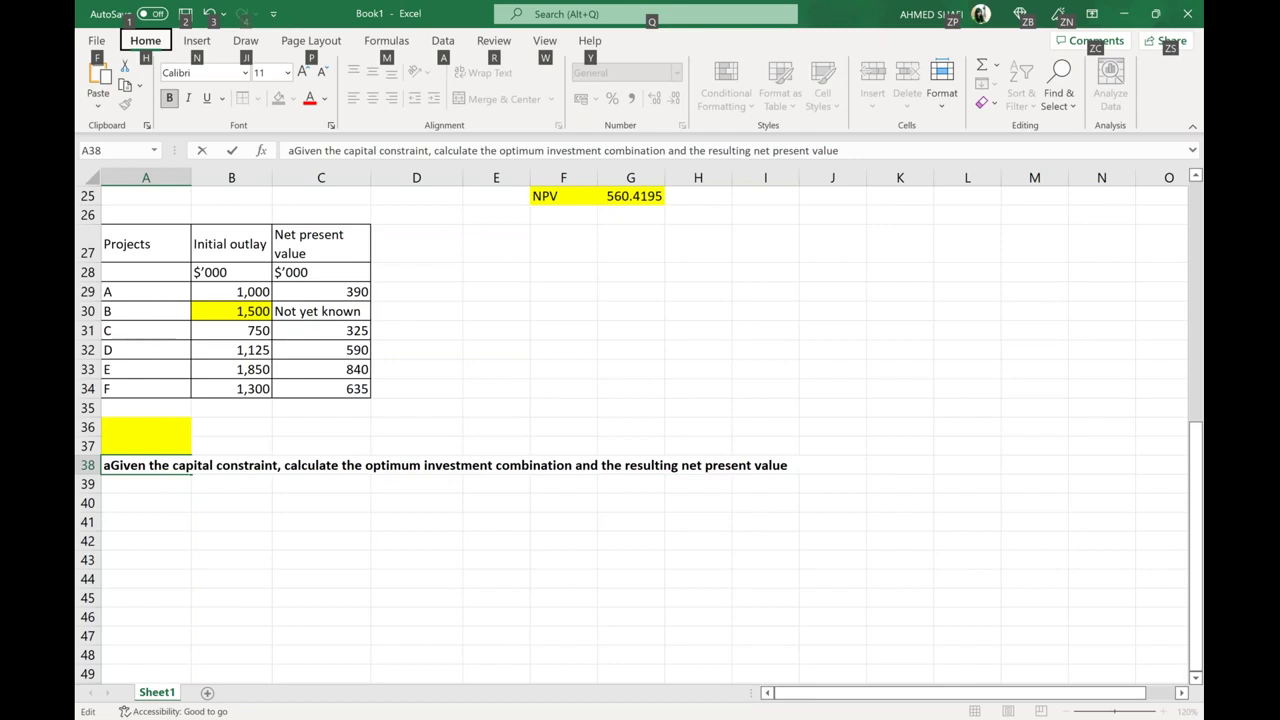
{"action": "left_click", "coordinate": [110, 467]}
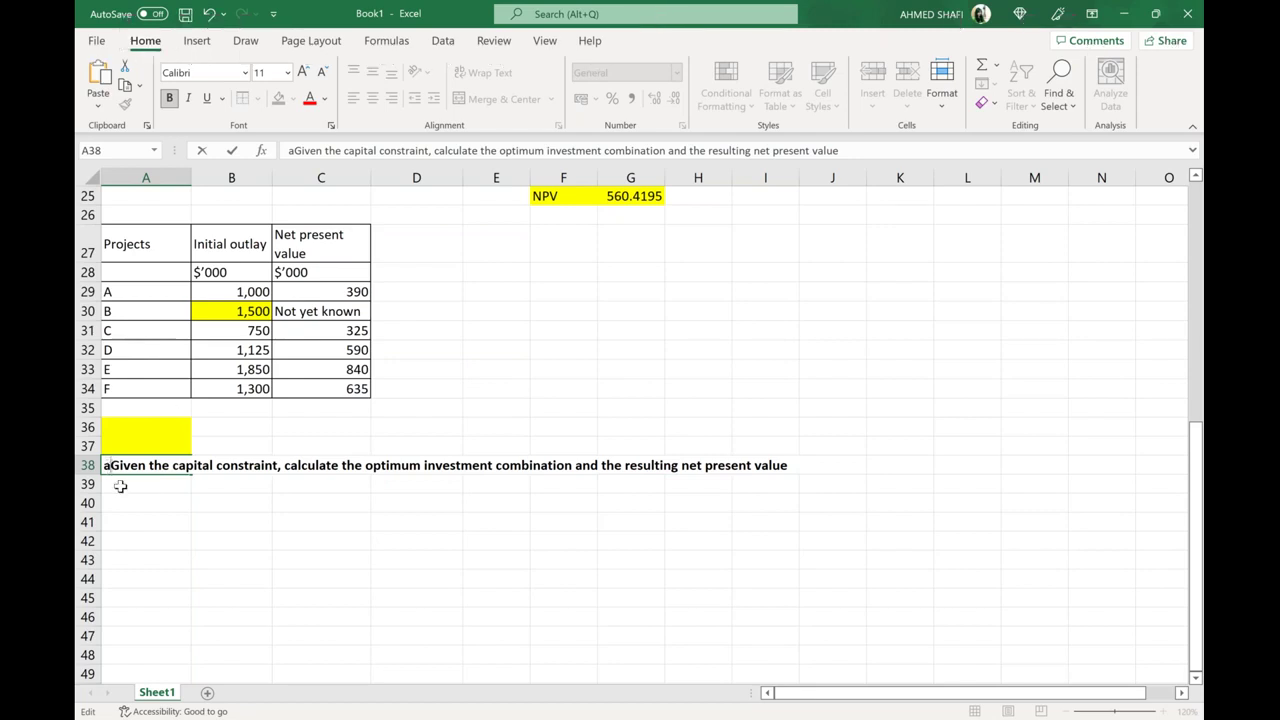
{"action": "type", "text": "(ii)"}
{"action": "left_click", "coordinate": [180, 525]}
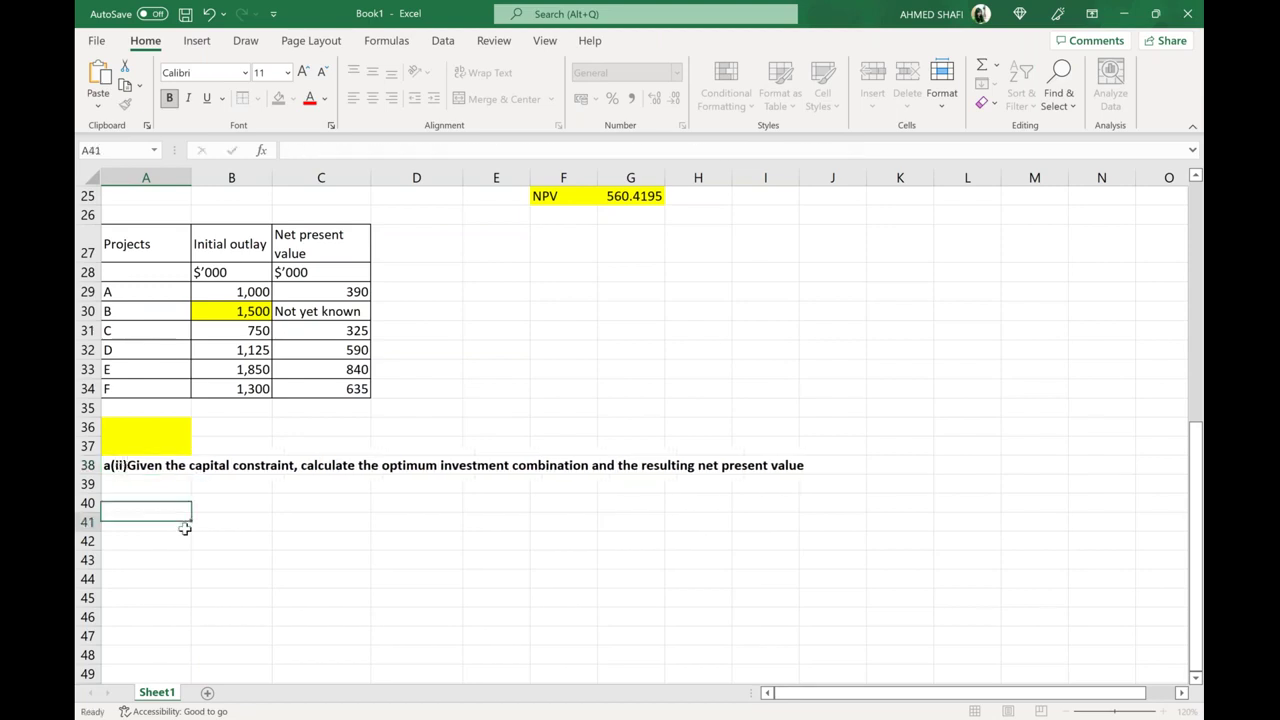
Step: Underline the a(ii) requirement heading across A38:I38
{"action": "left_click", "coordinate": [189, 466]}
{"action": "left_click_drag", "start_coordinate": [189, 466], "coordinate": [795, 466]}
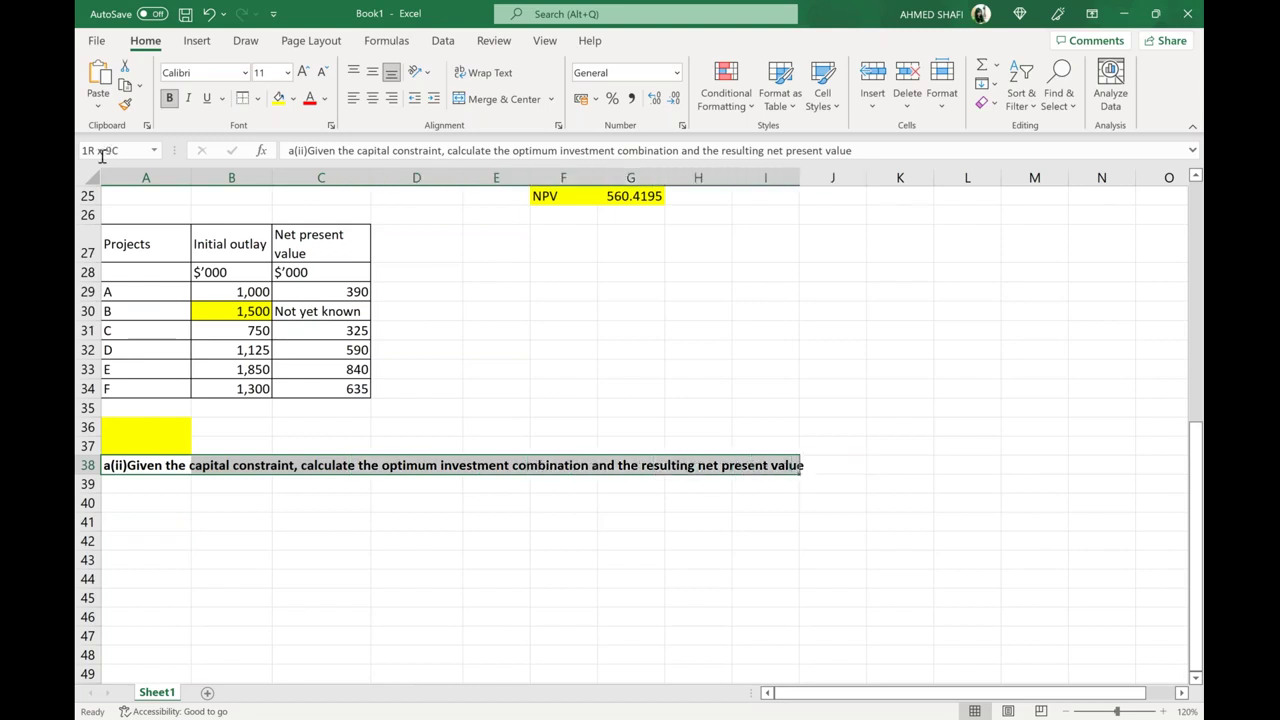
{"action": "left_click", "coordinate": [205, 99]}
{"action": "left_click", "coordinate": [442, 574]}
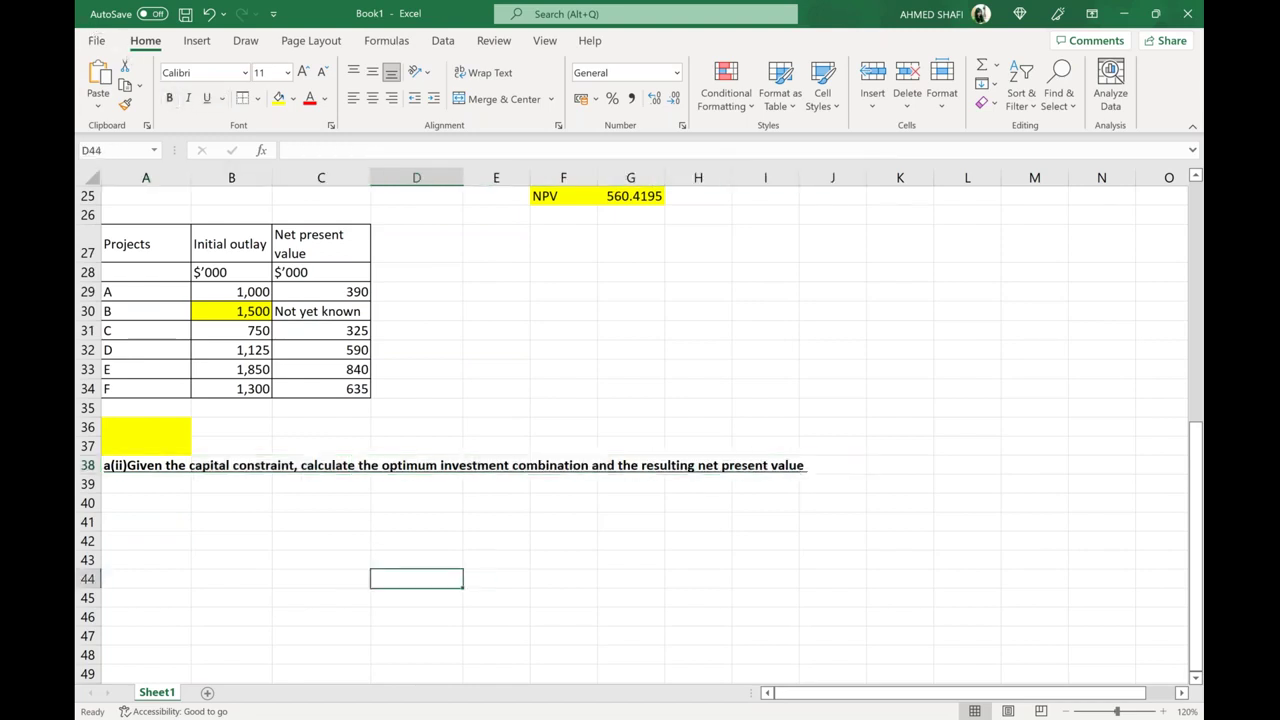
Step: Fill the copied projects table in A27:C34 with yellow
{"action": "left_click", "coordinate": [122, 240]}
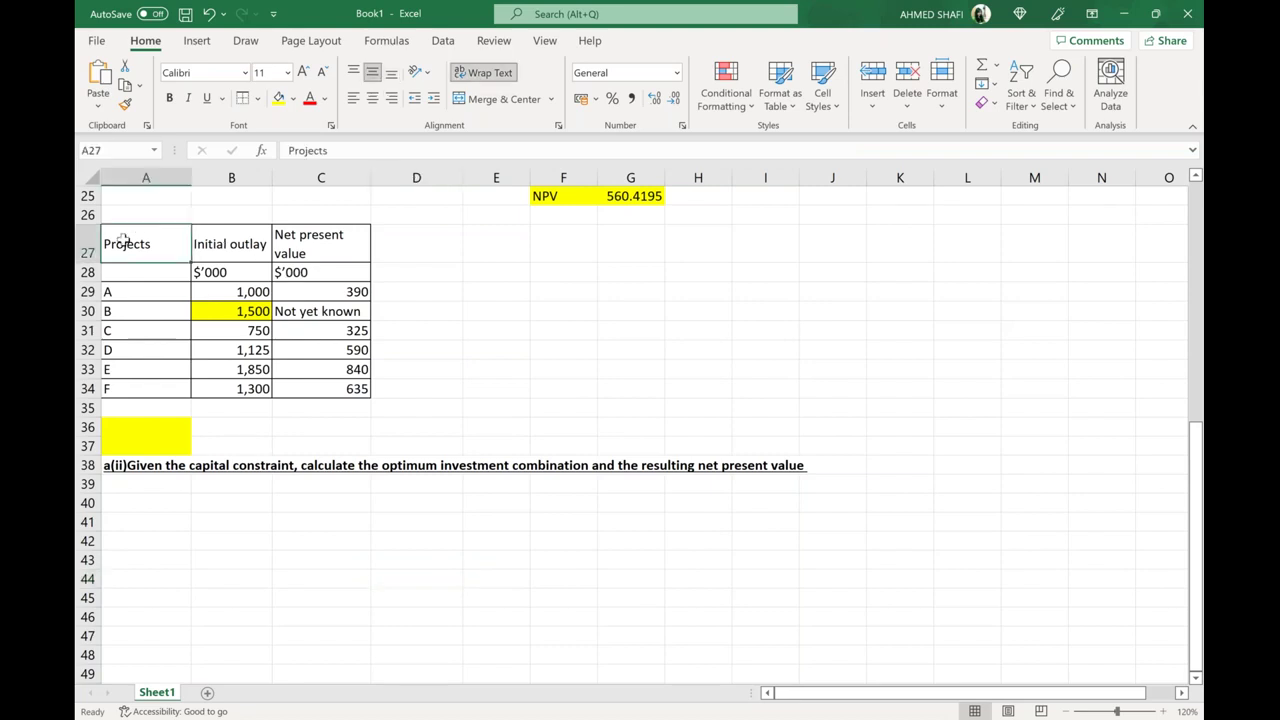
{"action": "key", "text": "shift+Right"}
{"action": "key", "text": "shift+Right"}
{"action": "key", "text": "shift+Down"}
{"action": "key", "text": "shift+Down"}
{"action": "key", "text": "shift+Down"}
{"action": "key", "text": "shift+Down"}
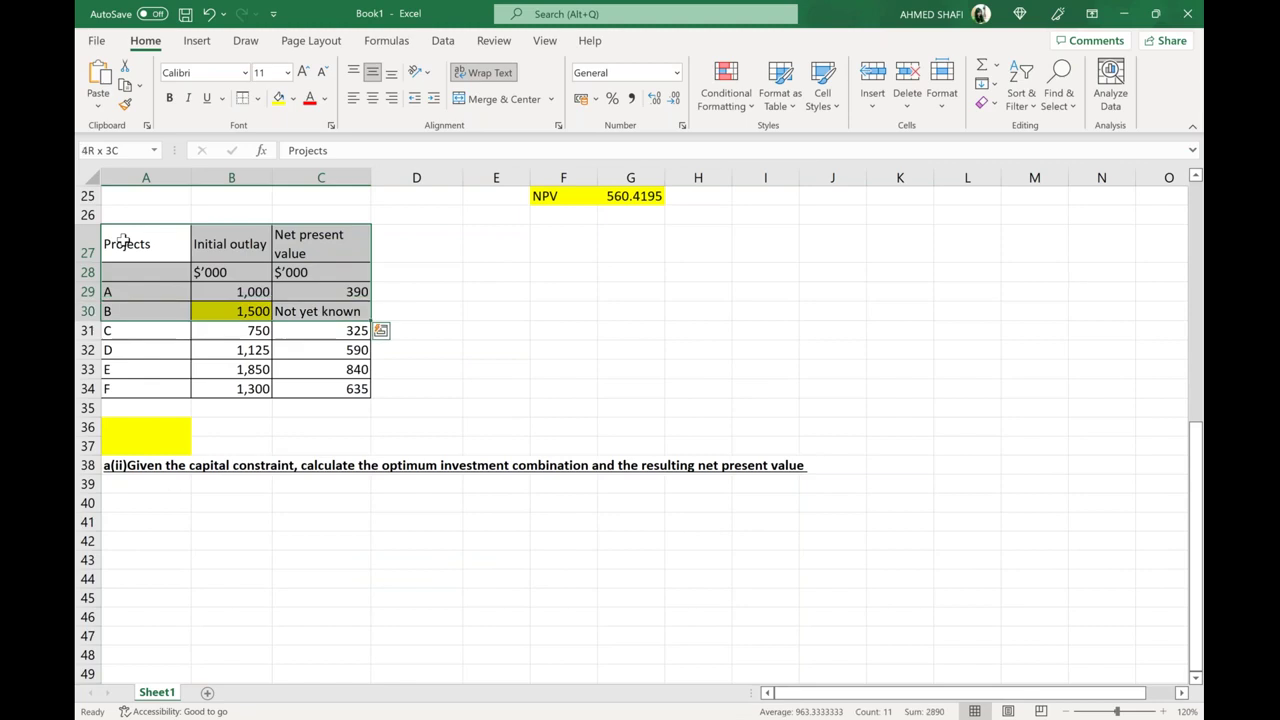
{"action": "key", "text": "shift+Down"}
{"action": "key", "text": "shift+Down"}
{"action": "key", "text": "shift+Down"}
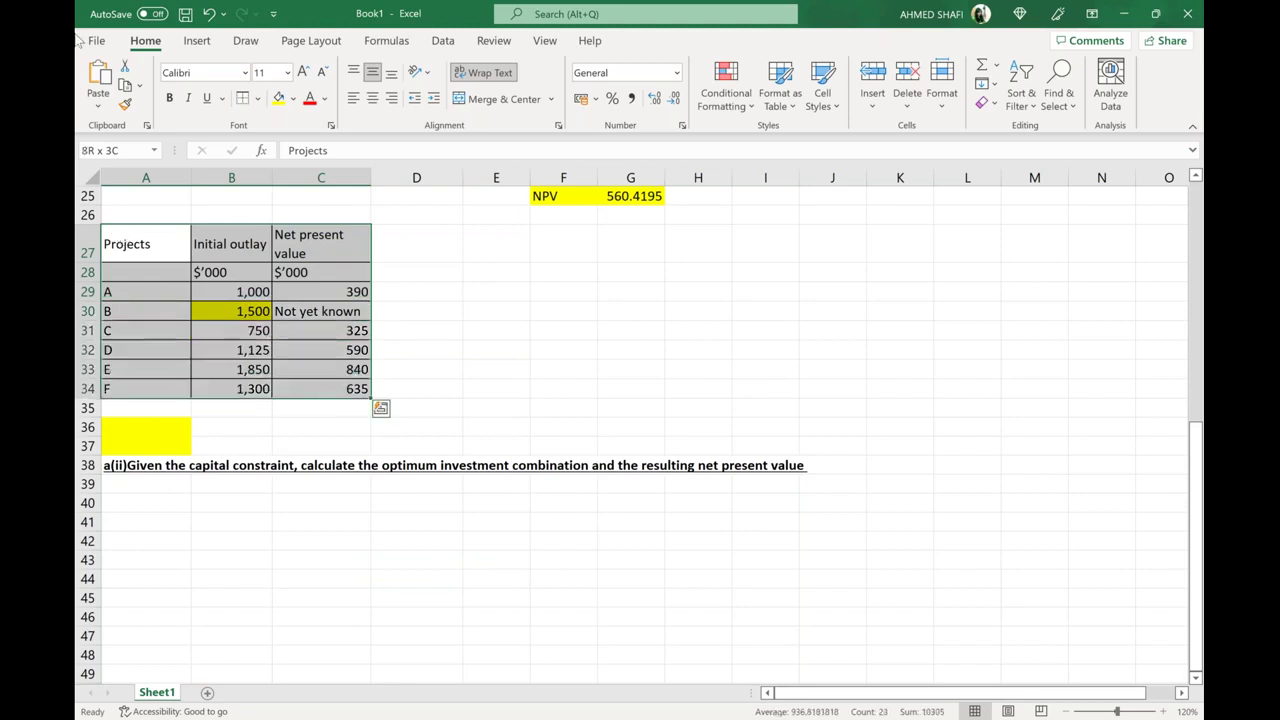
{"action": "left_click", "coordinate": [279, 99]}
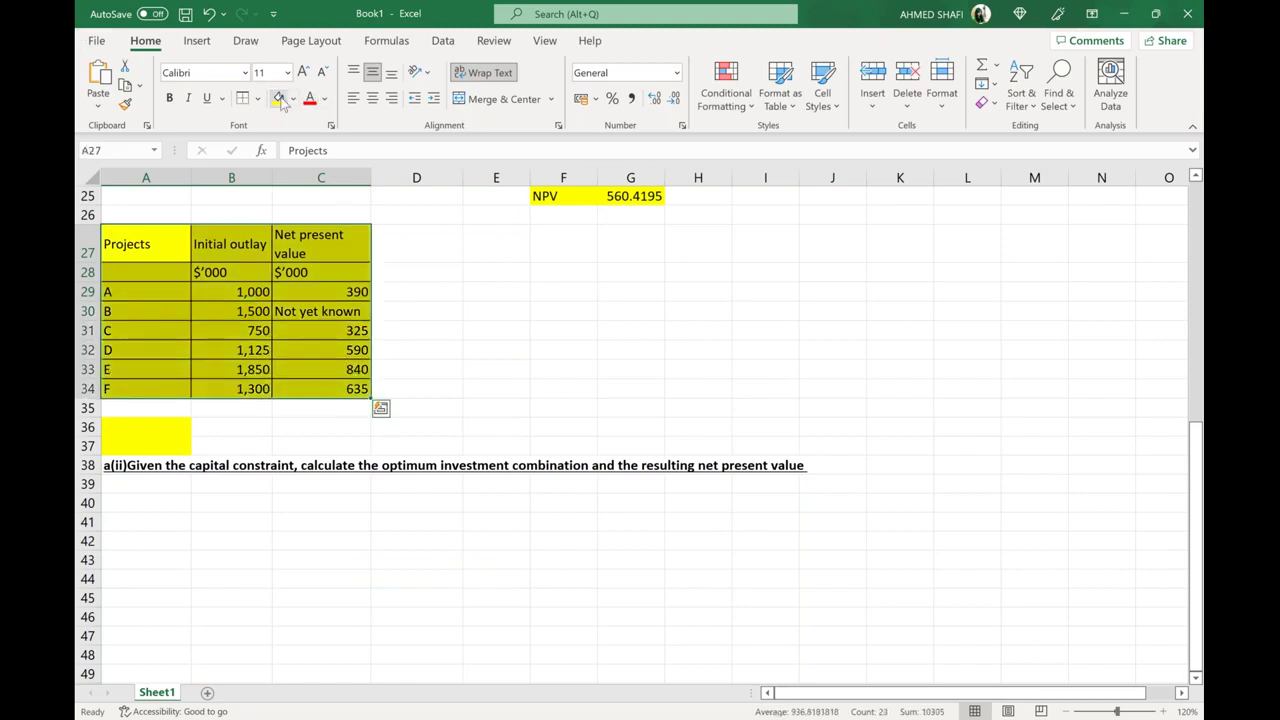
{"action": "left_click", "coordinate": [519, 286]}
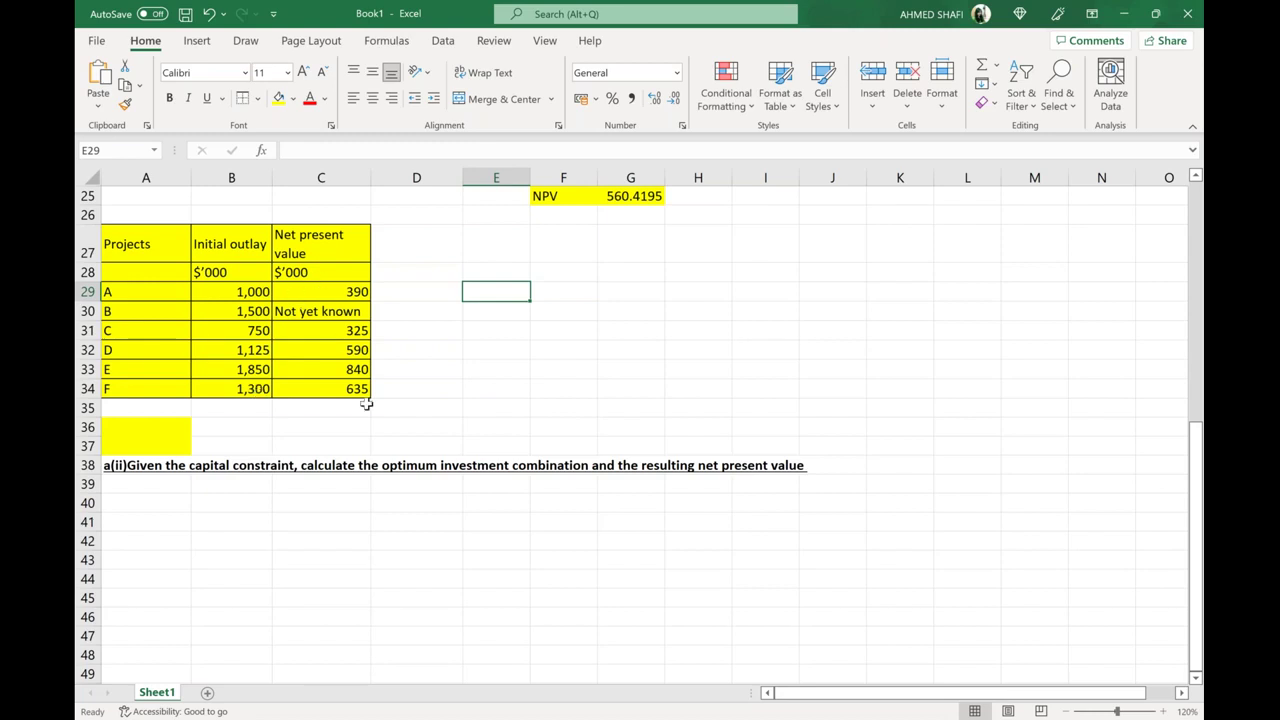
Step: Replace project B's net present value entry in C30 with =560
{"action": "double_click", "coordinate": [343, 311]}
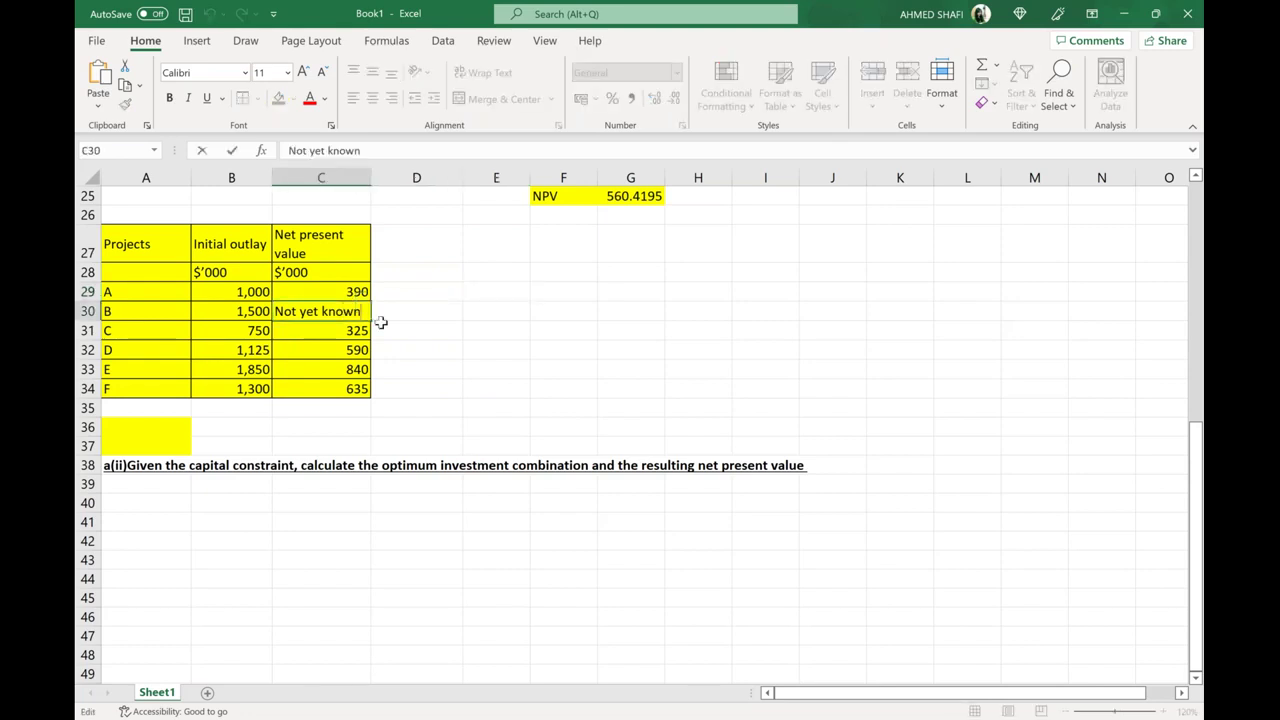
{"action": "key", "text": "BackSpace"}
{"action": "key", "text": "BackSpace"}
{"action": "key", "text": "BackSpace"}
{"action": "key", "text": "BackSpace"}
{"action": "key", "text": "BackSpace"}
{"action": "key", "text": "BackSpace"}
{"action": "key", "text": "BackSpace"}
{"action": "key", "text": "BackSpace"}
{"action": "key", "text": "BackSpace"}
{"action": "key", "text": "BackSpace"}
{"action": "key", "text": "BackSpace"}
{"action": "key", "text": "BackSpace"}
{"action": "key", "text": "BackSpace"}
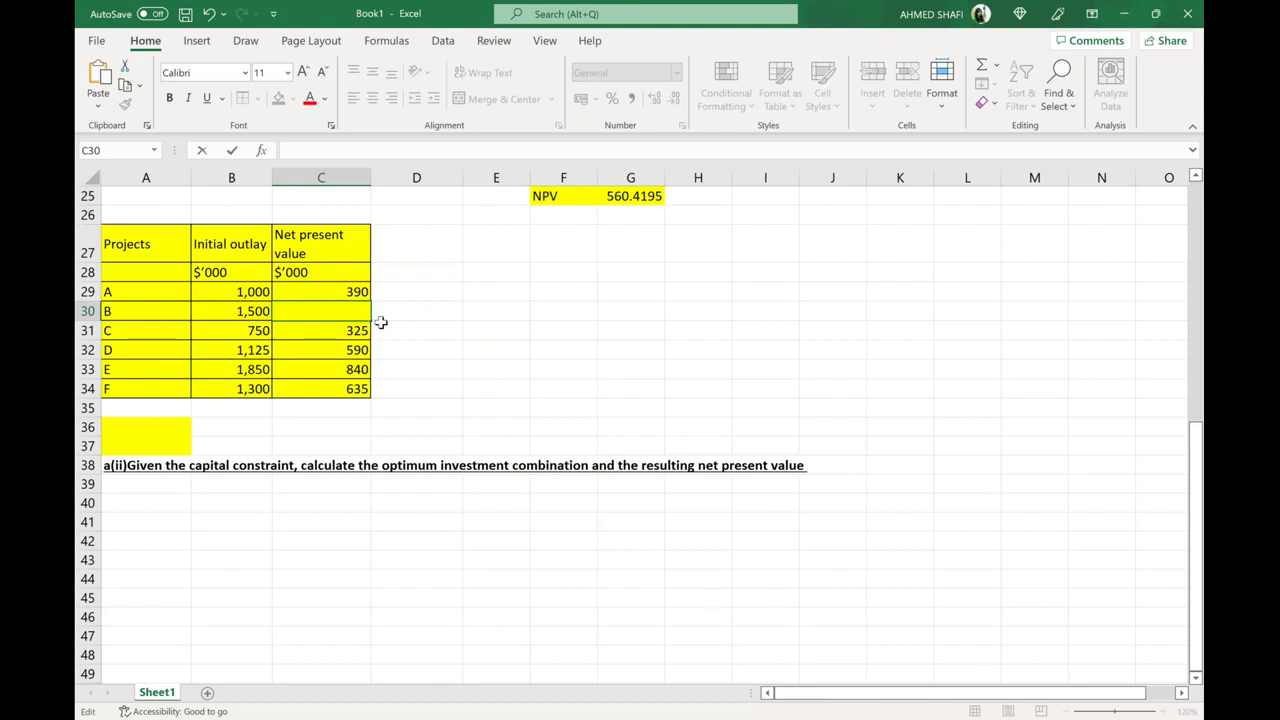
{"action": "type", "text": "=560"}
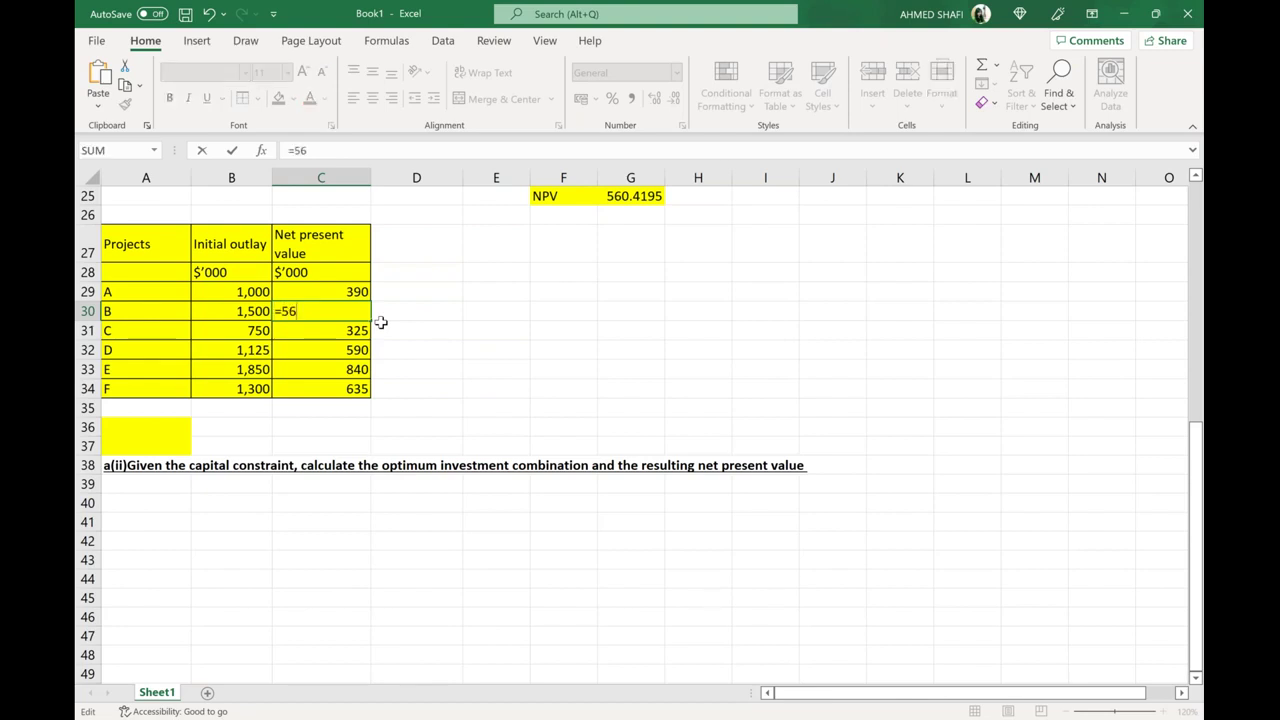
{"action": "left_click", "coordinate": [477, 350]}
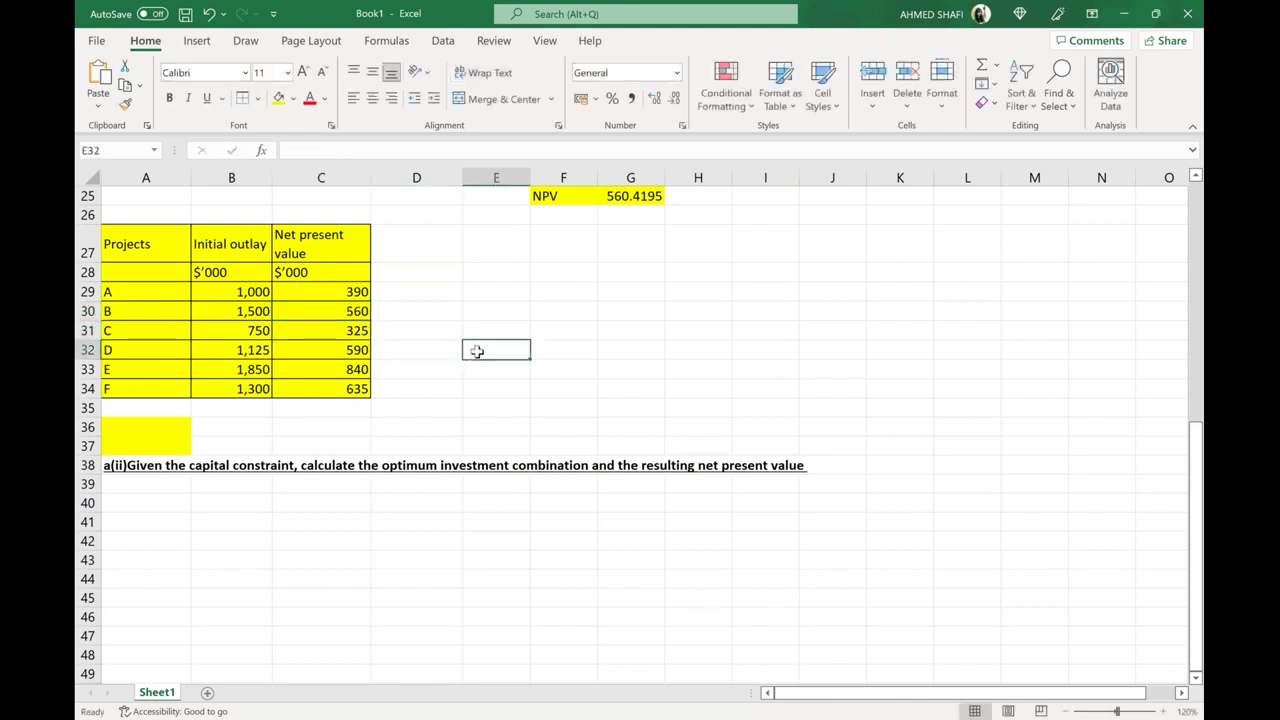
Step: Apply red font colour to project B's row in A30:C30
{"action": "left_click", "coordinate": [166, 314]}
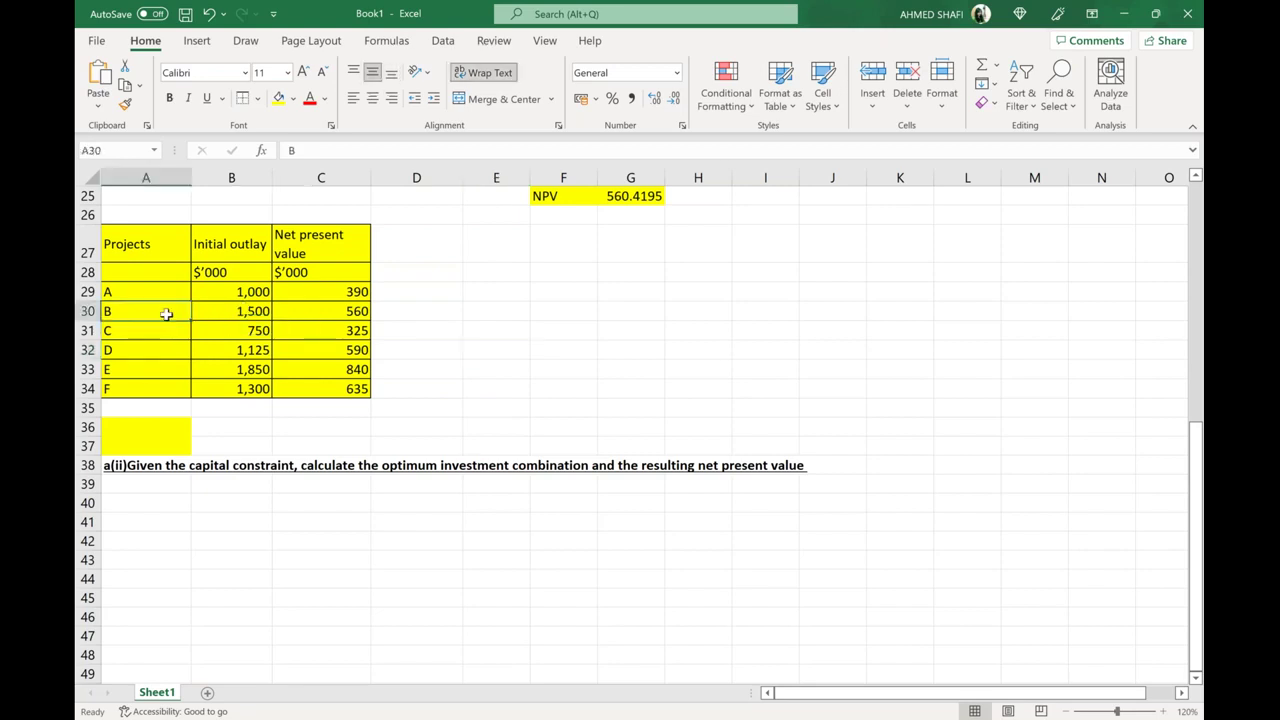
{"action": "left_click_drag", "start_coordinate": [166, 314], "coordinate": [330, 312]}
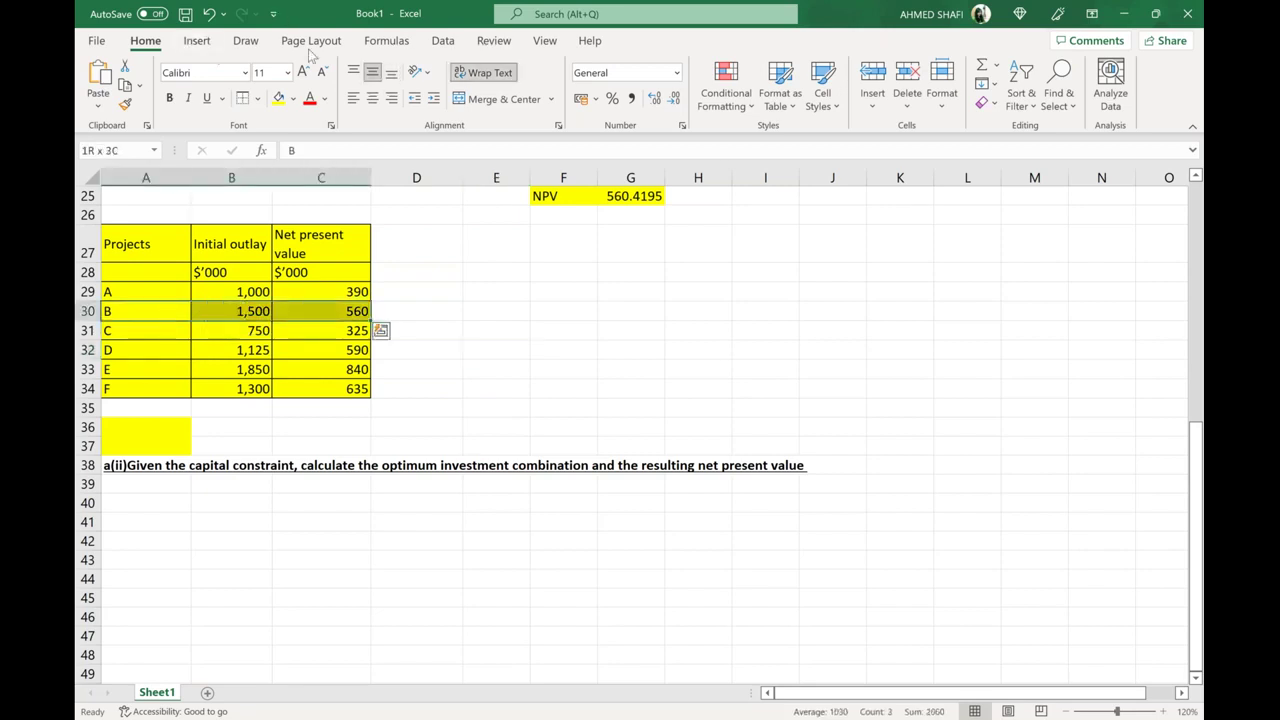
{"action": "left_click", "coordinate": [310, 100]}
{"action": "left_click", "coordinate": [505, 337]}
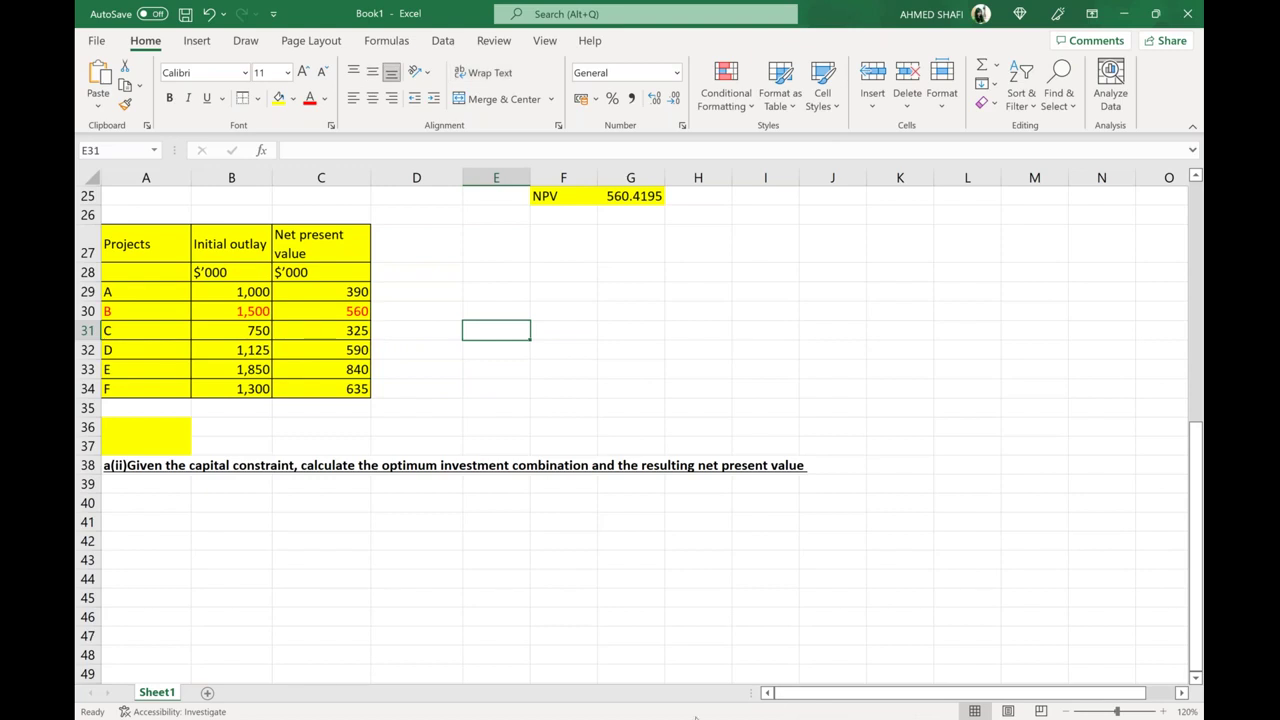
Step: Check the capital restriction in the question PDF and enter ONLY $5000 IS AVAILABLE WITH THE COMPANY in A26 of the workbook
{"action": "mouse_move", "coordinate": [690, 718]}
{"action": "left_click", "coordinate": [688, 655]}
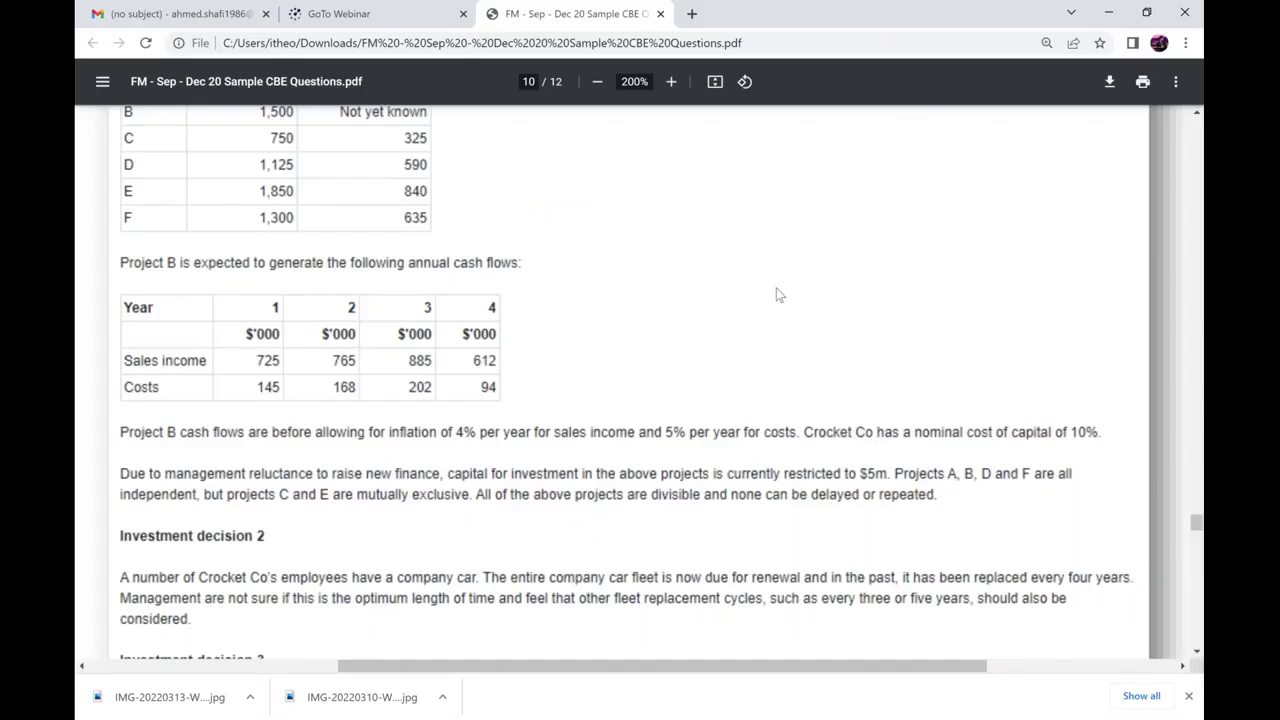
{"action": "scroll", "coordinate": [776, 295], "scroll_direction": "up", "scroll_amount": 1}
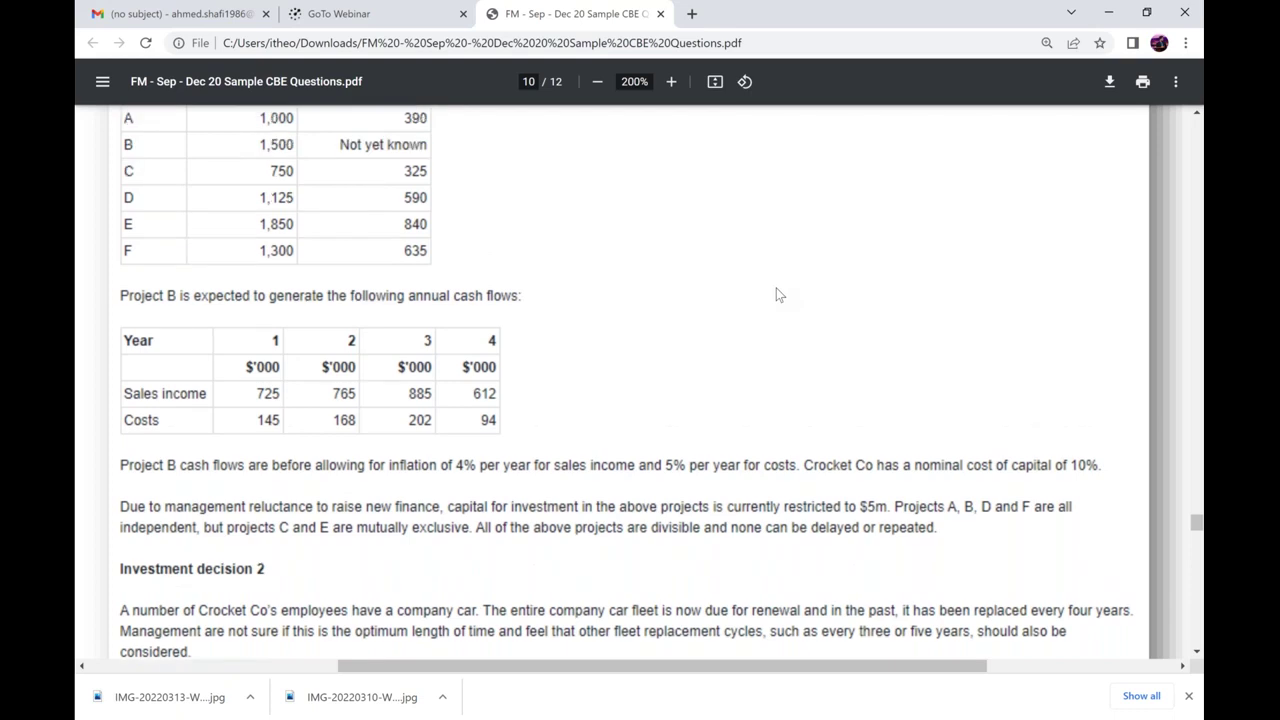
{"action": "scroll", "coordinate": [776, 295], "scroll_direction": "up", "scroll_amount": 2}
{"action": "scroll", "coordinate": [776, 295], "scroll_direction": "up", "scroll_amount": 1}
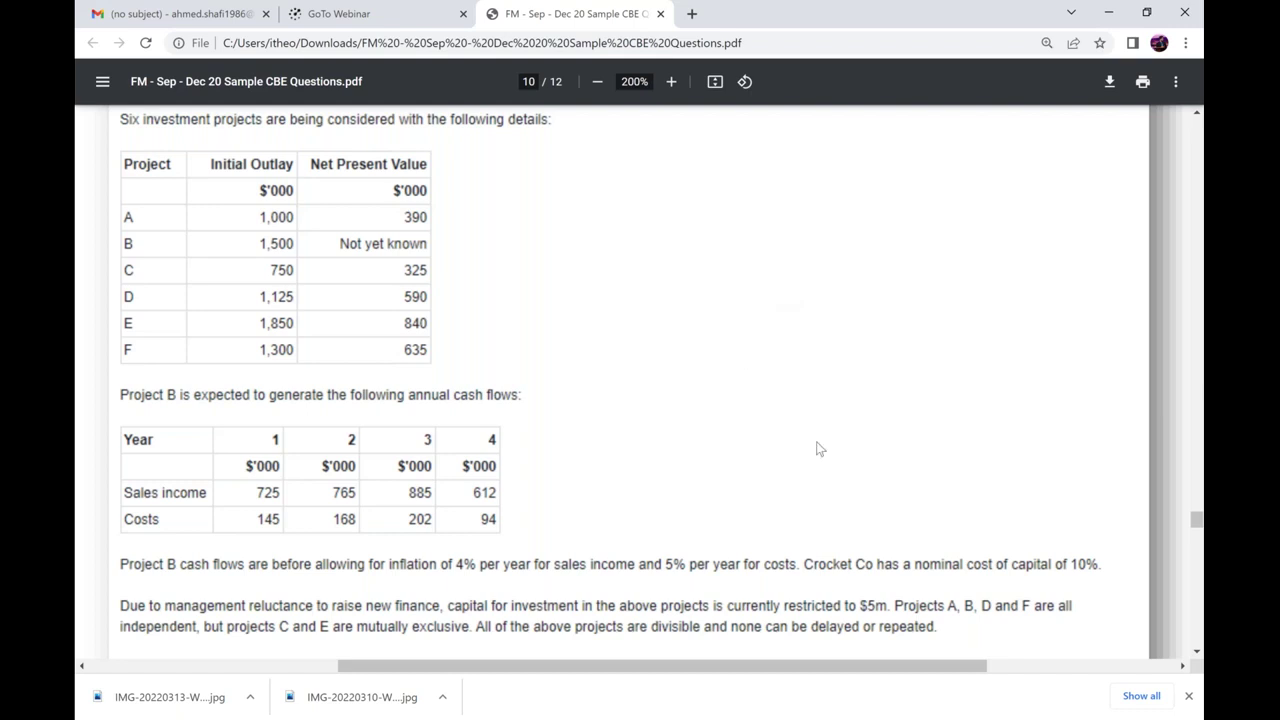
{"action": "key", "text": "alt+Tab"}
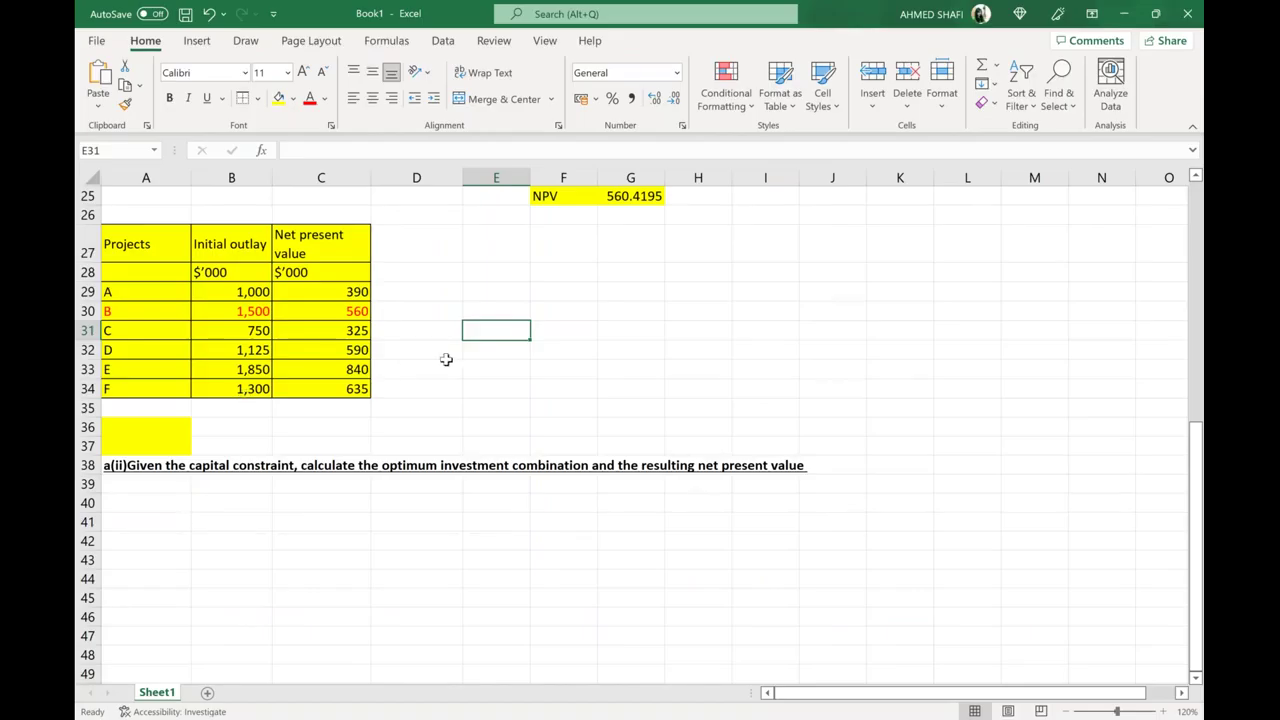
{"action": "left_click", "coordinate": [148, 207]}
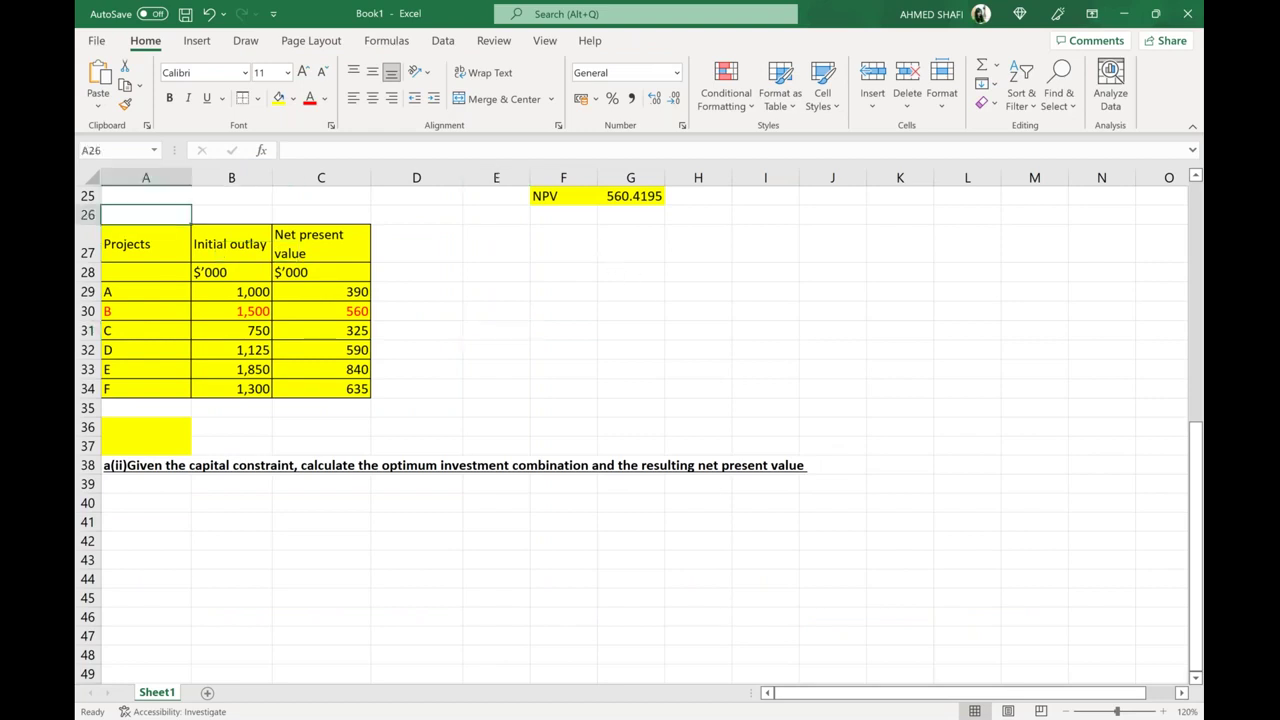
{"action": "type", "text": "ON"}
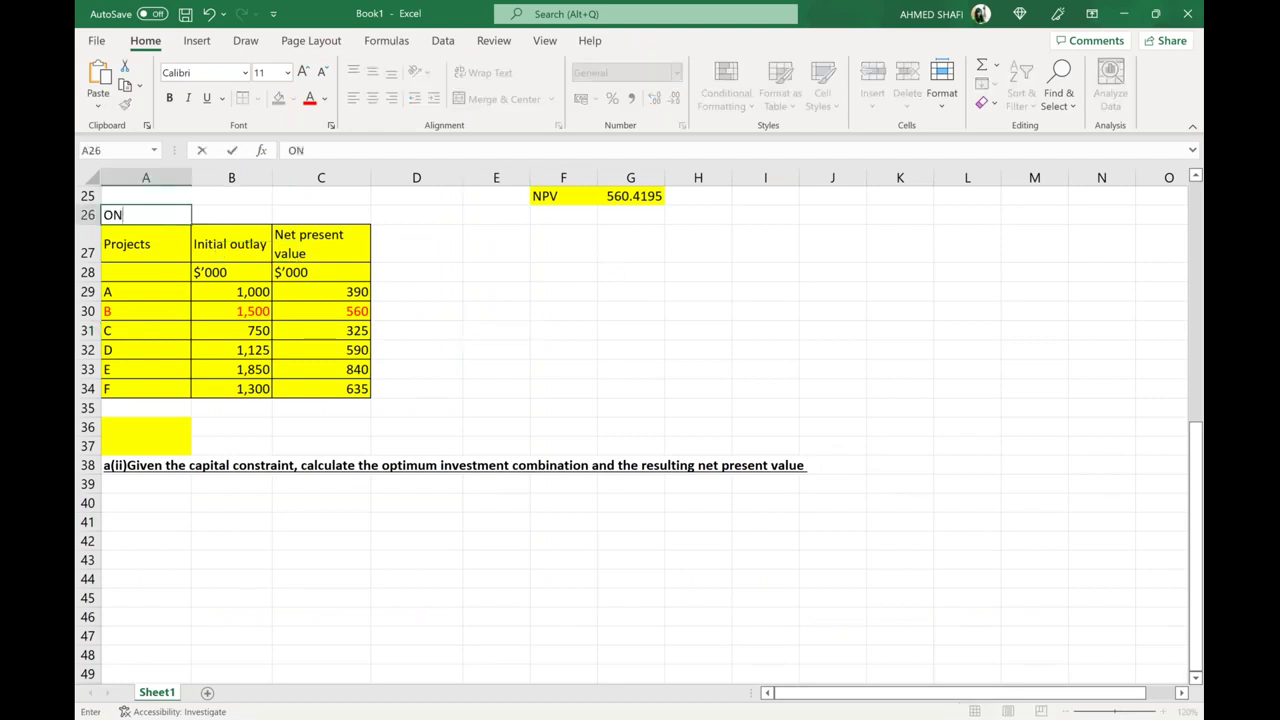
{"action": "type", "text": "LY 5000"}
{"action": "key", "text": "ctrl+Return"}
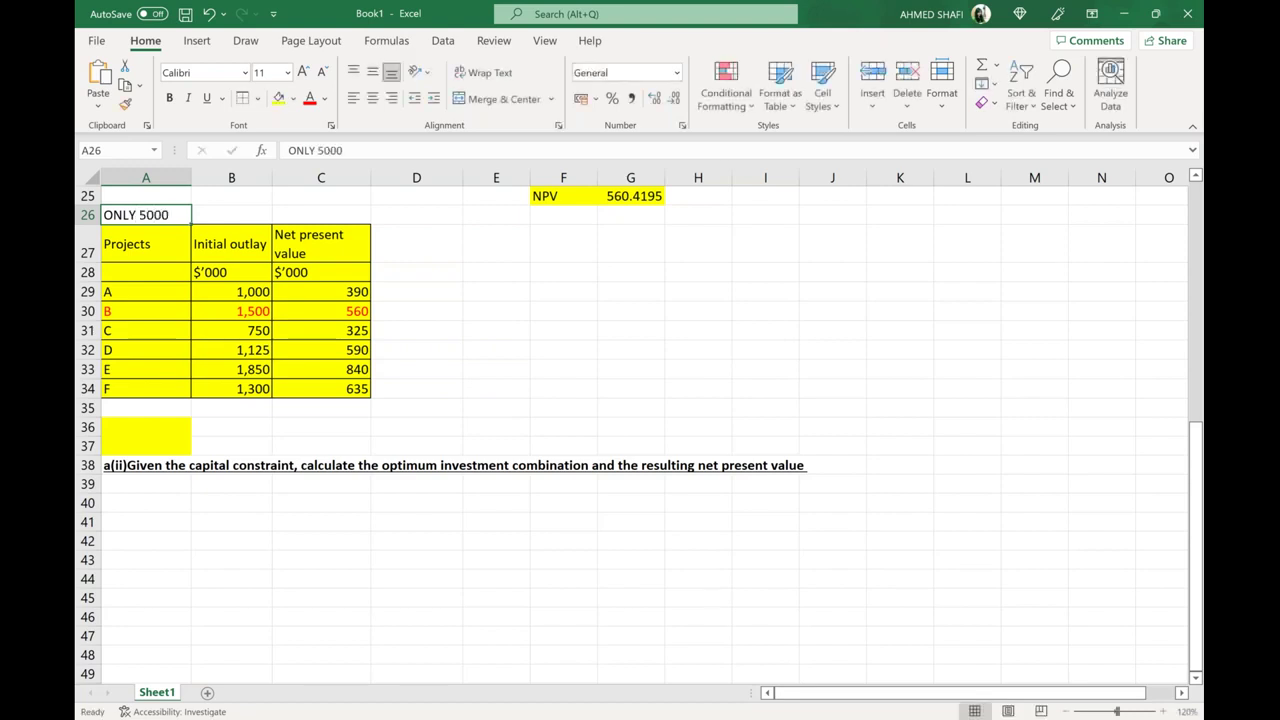
{"action": "double_click", "coordinate": [134, 214]}
{"action": "type", "text": "$5000"}
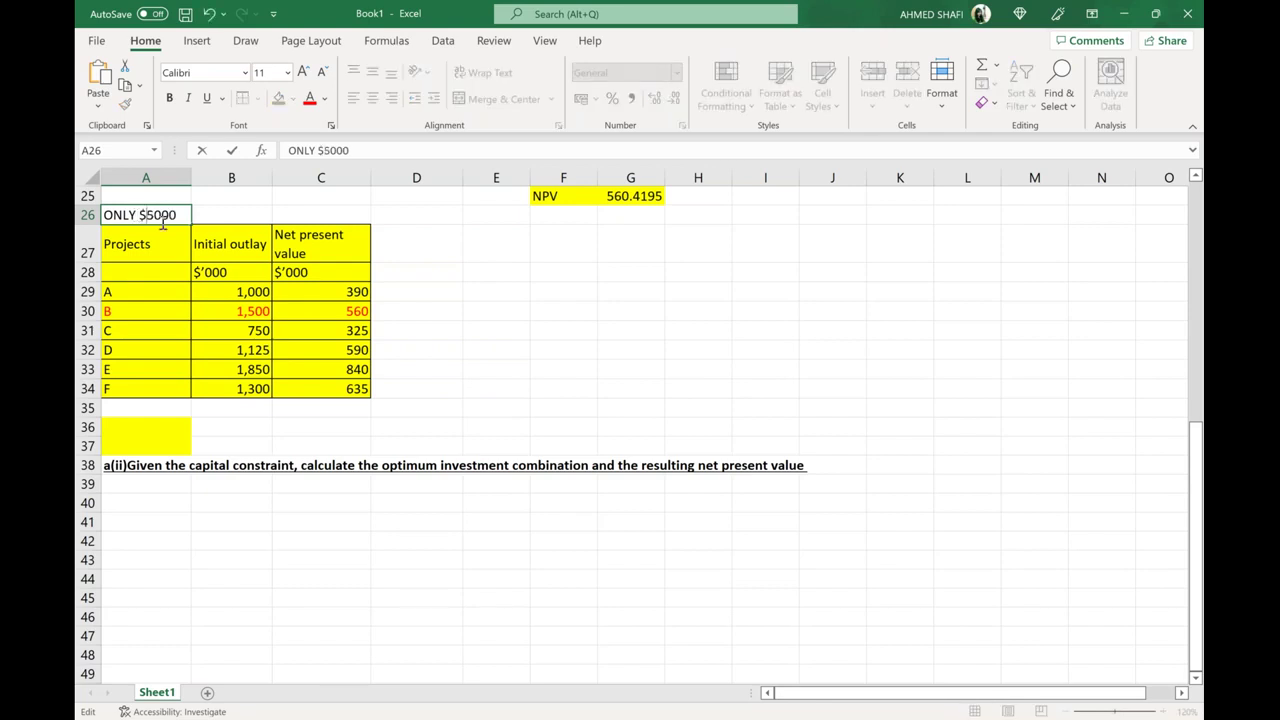
{"action": "type", "text": " IS AVAILABLE"}
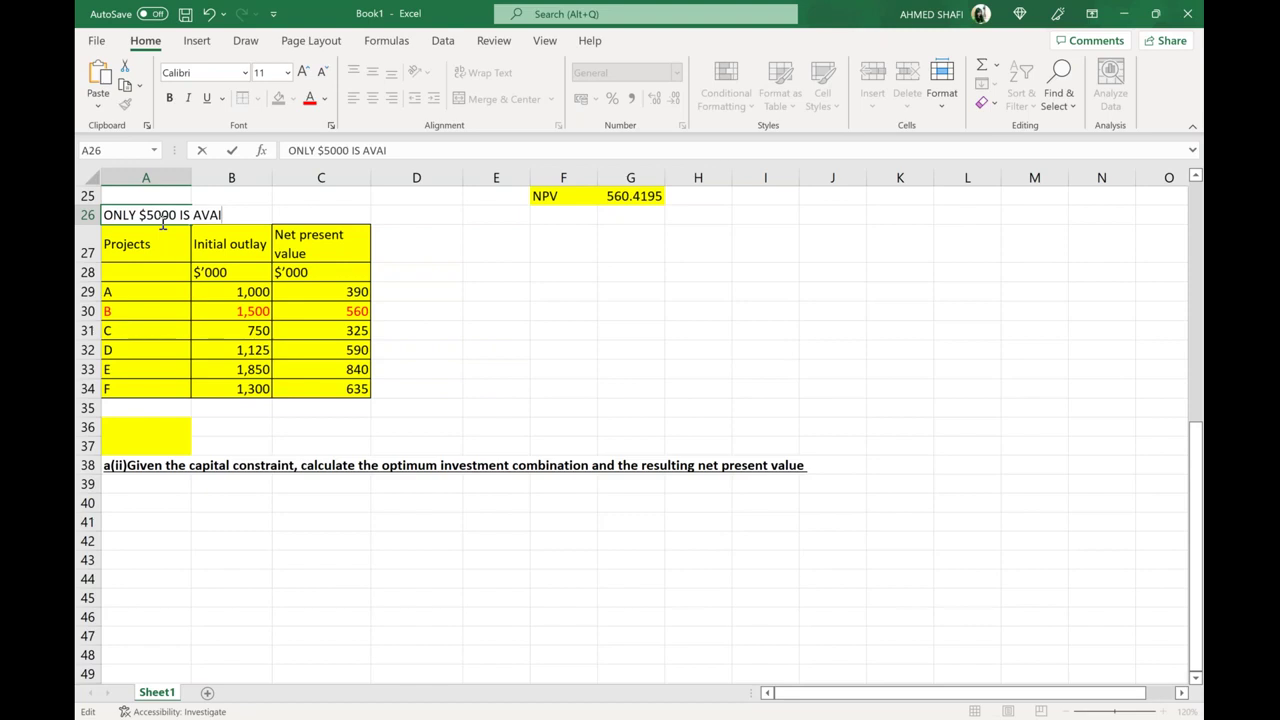
{"action": "type", "text": " WITH T"}
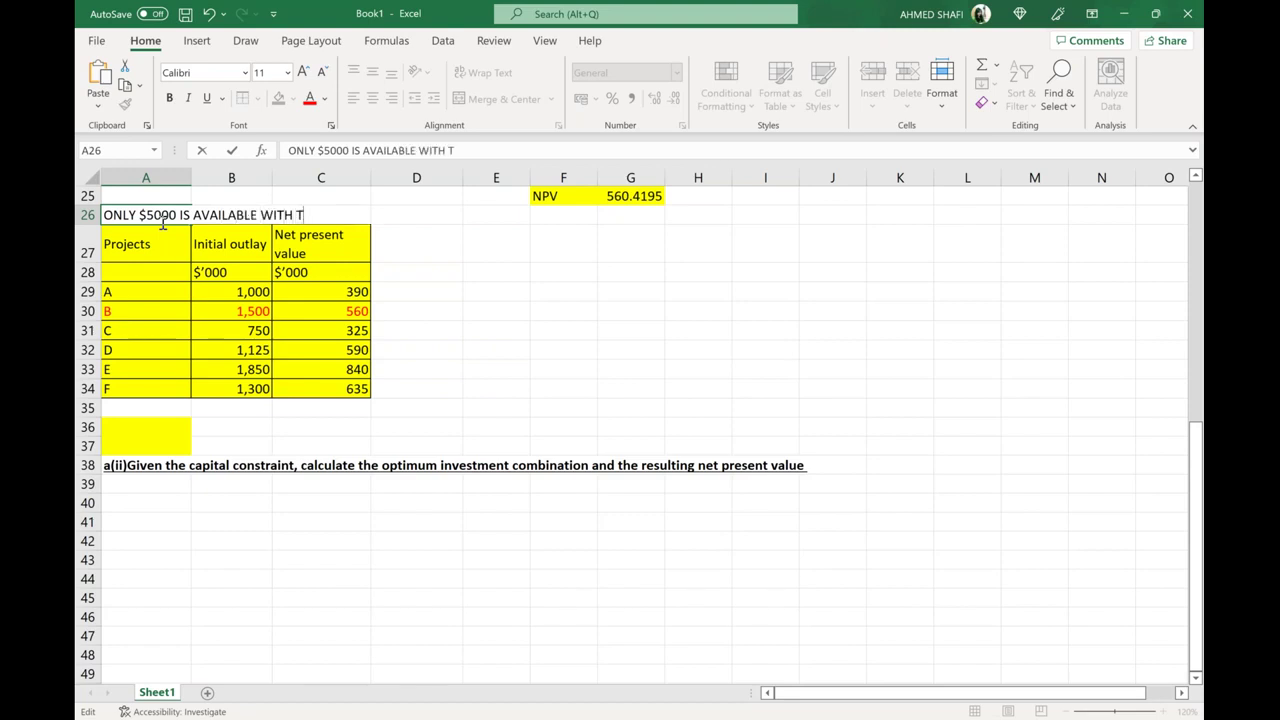
{"action": "type", "text": "HE COMPANY"}
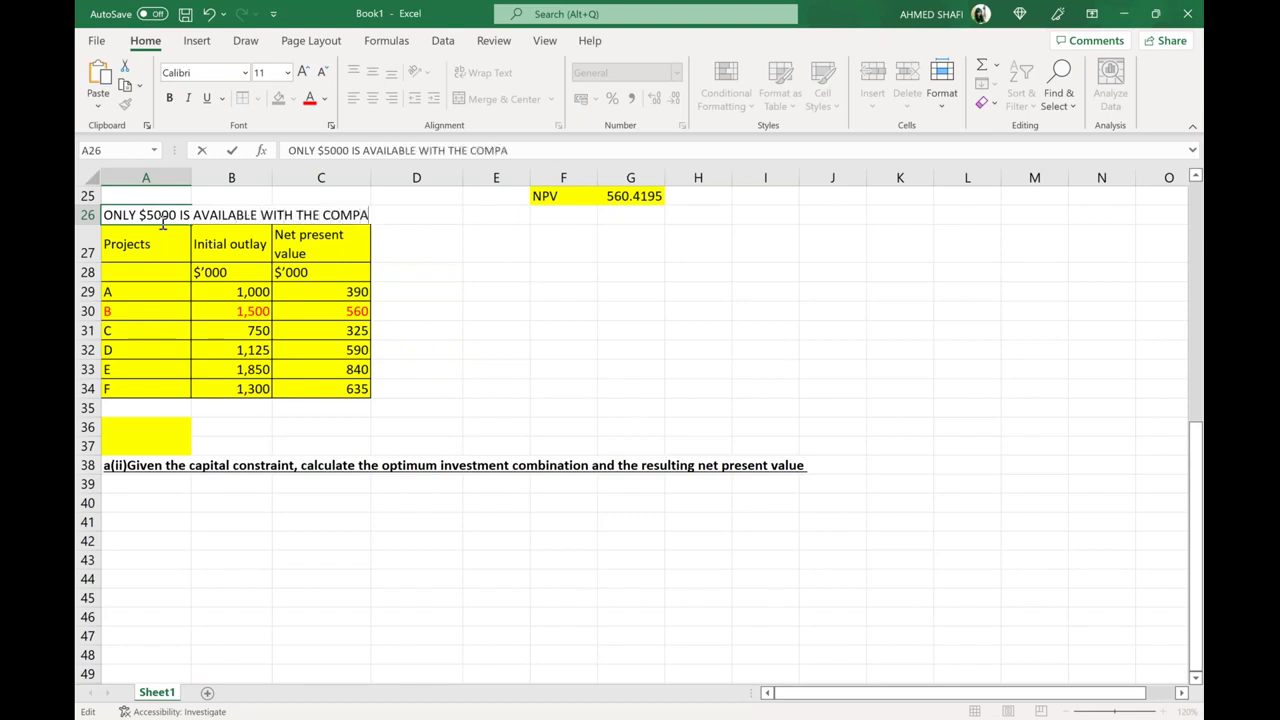
{"action": "left_click", "coordinate": [404, 298]}
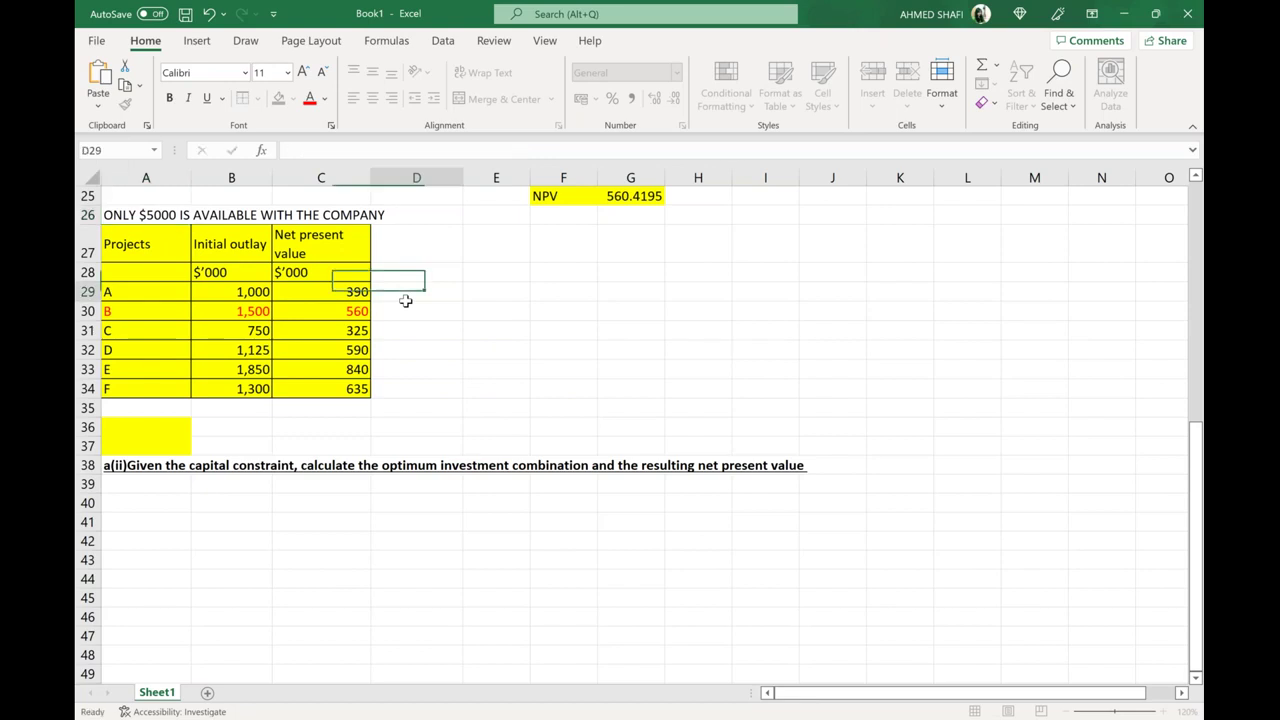
Step: Make the available-funds note across A26:D26 bold
{"action": "left_click", "coordinate": [135, 218]}
{"action": "key", "text": "shift+Right"}
{"action": "key", "text": "shift+Right"}
{"action": "key", "text": "shift+Right"}
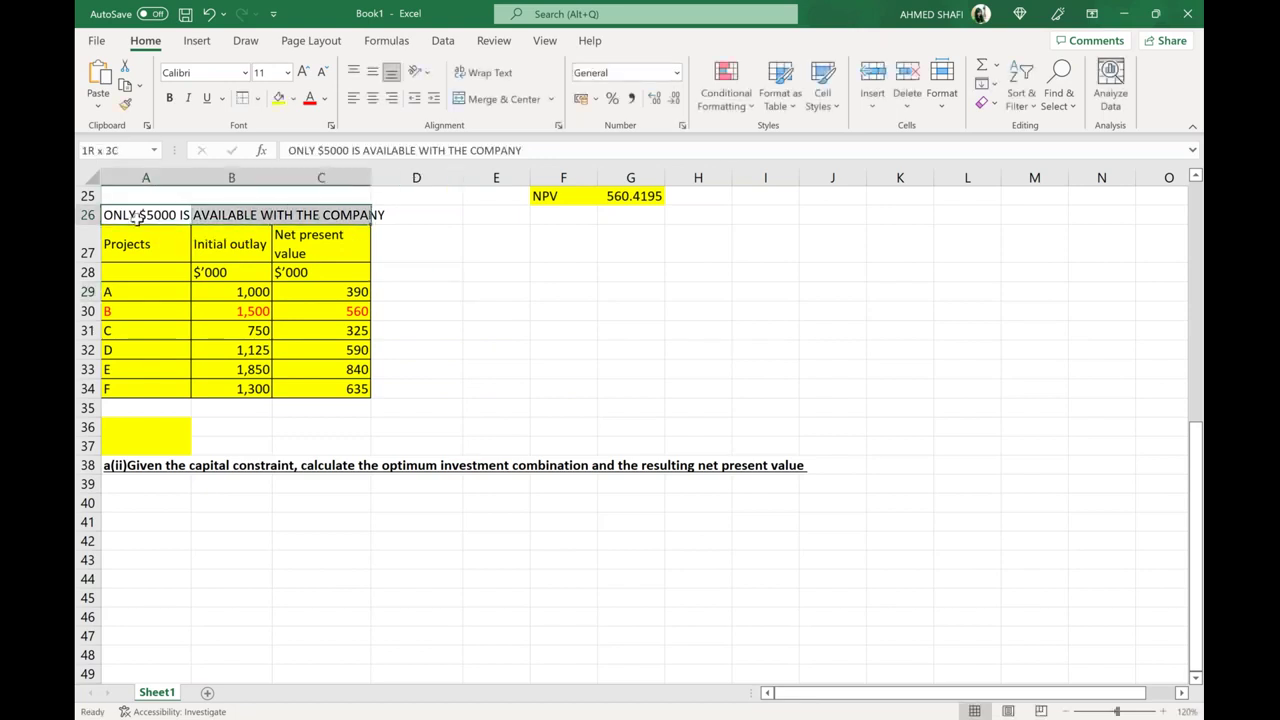
{"action": "left_click", "coordinate": [169, 98]}
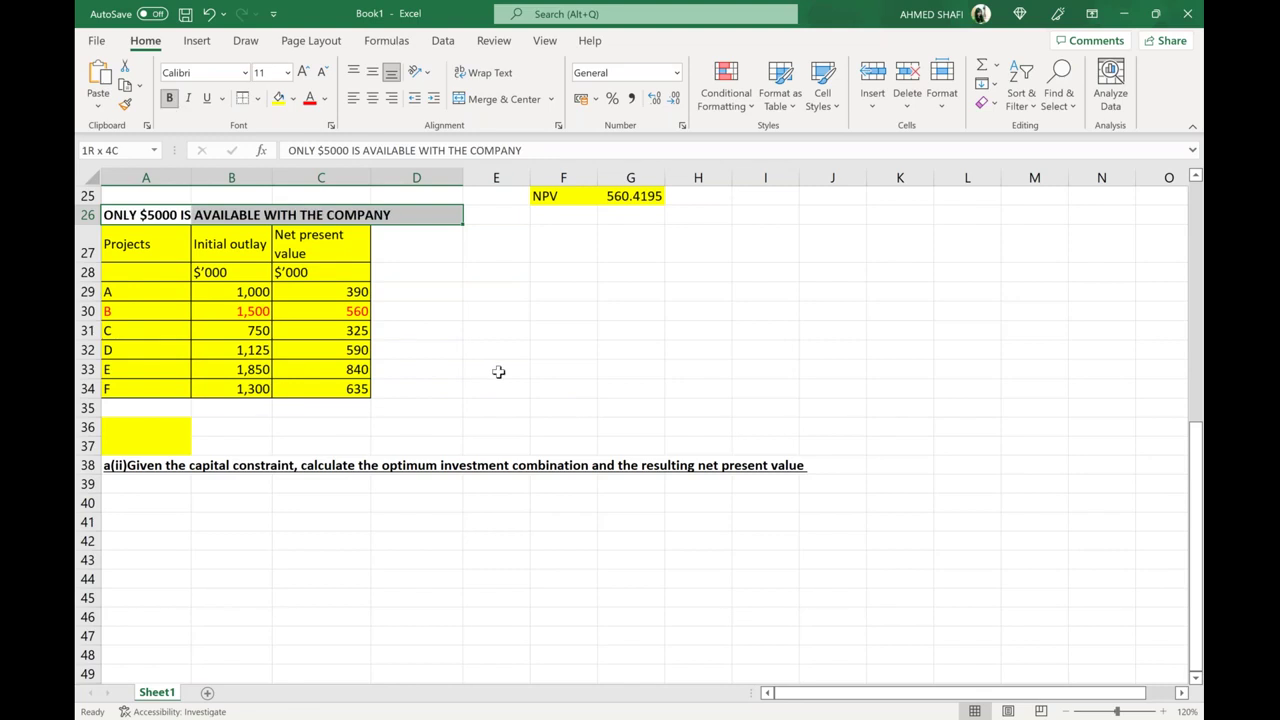
{"action": "left_click", "coordinate": [498, 371]}
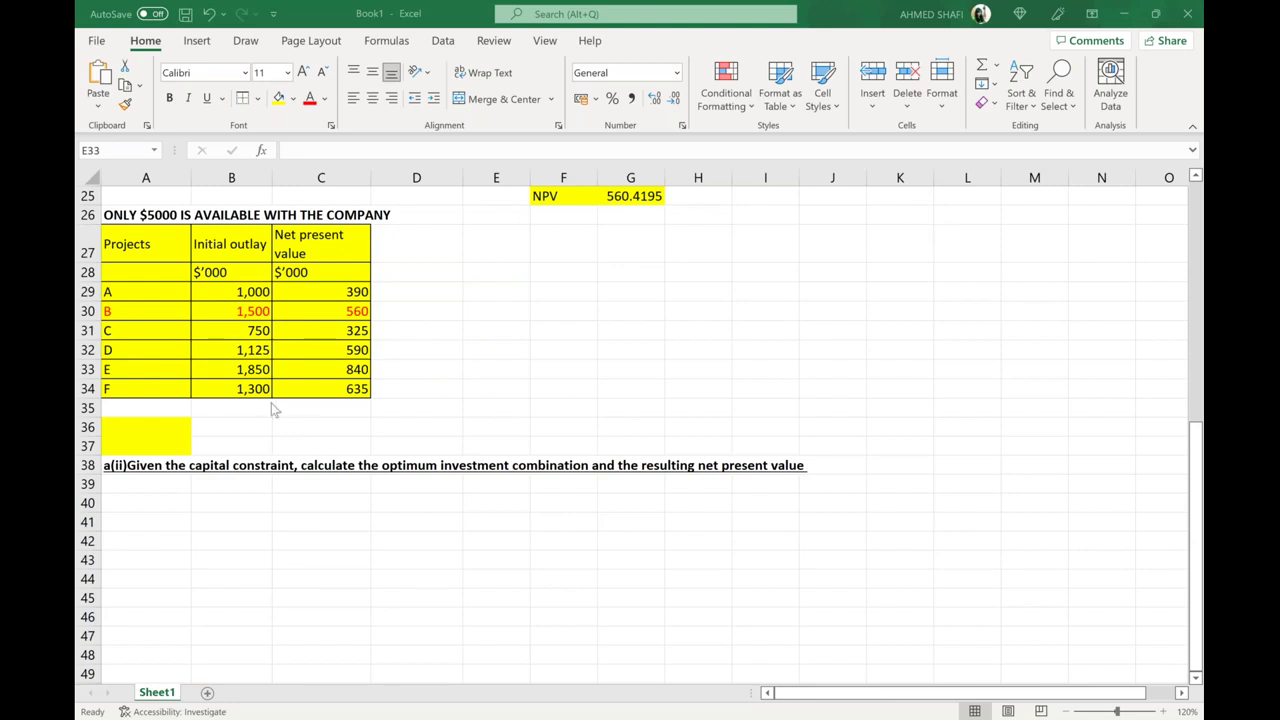
Step: Enter the label Funds reqd in A36 below the projects table
{"action": "left_click", "coordinate": [165, 428]}
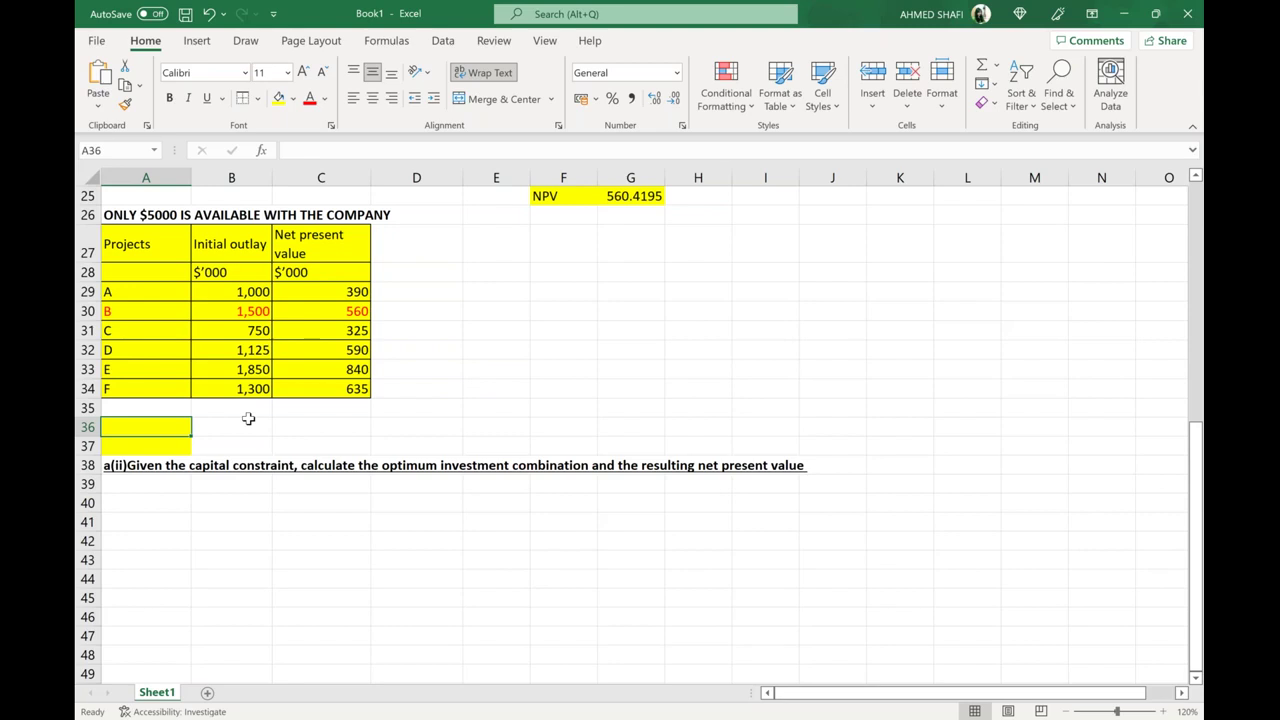
{"action": "type", "text": "F"}
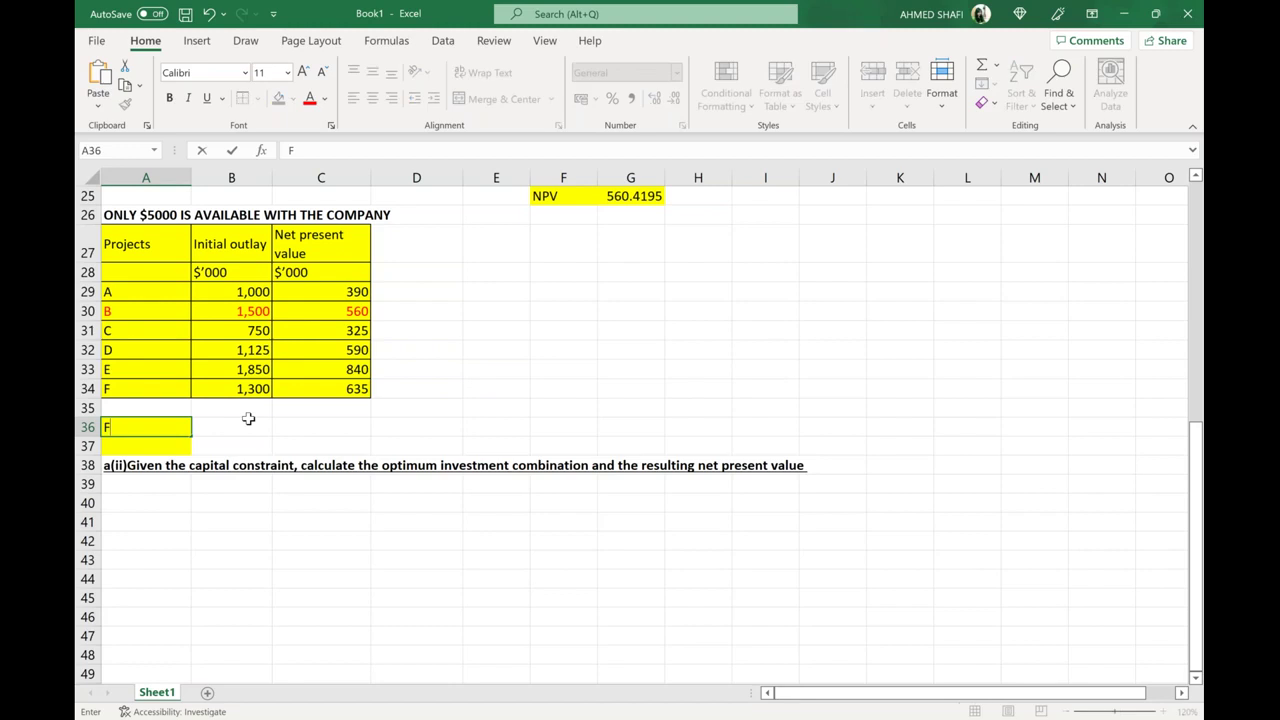
{"action": "type", "text": "unds reqd"}
Step: Total the initial outlays of all six projects in B36 with =sum(b29:b34)
{"action": "left_click", "coordinate": [254, 420]}
{"action": "type", "text": "="}
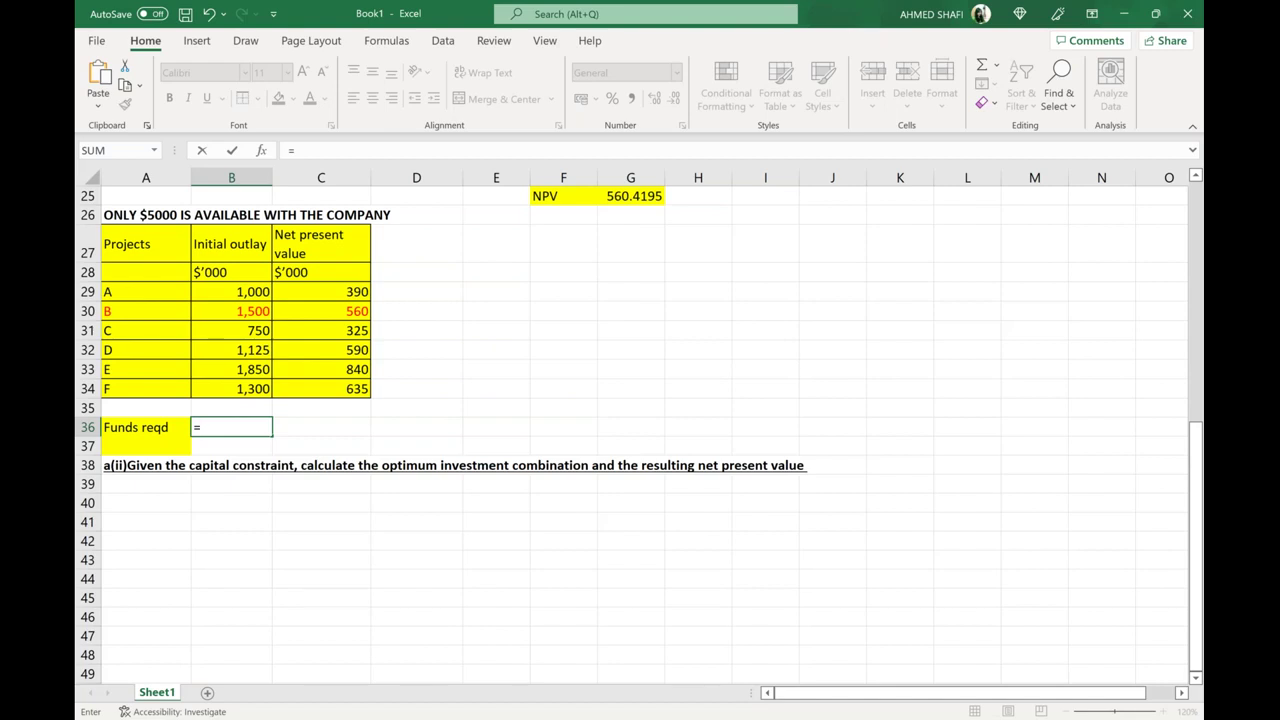
{"action": "type", "text": "sum("}
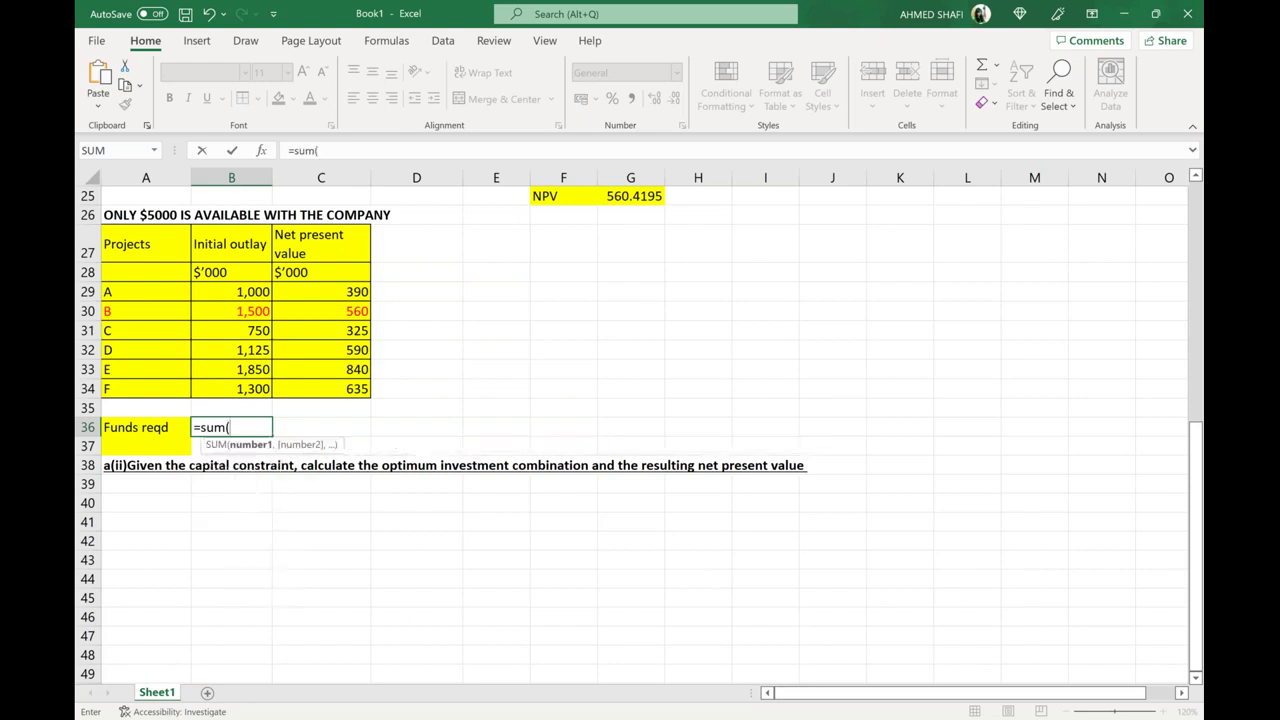
{"action": "type", "text": "s"}
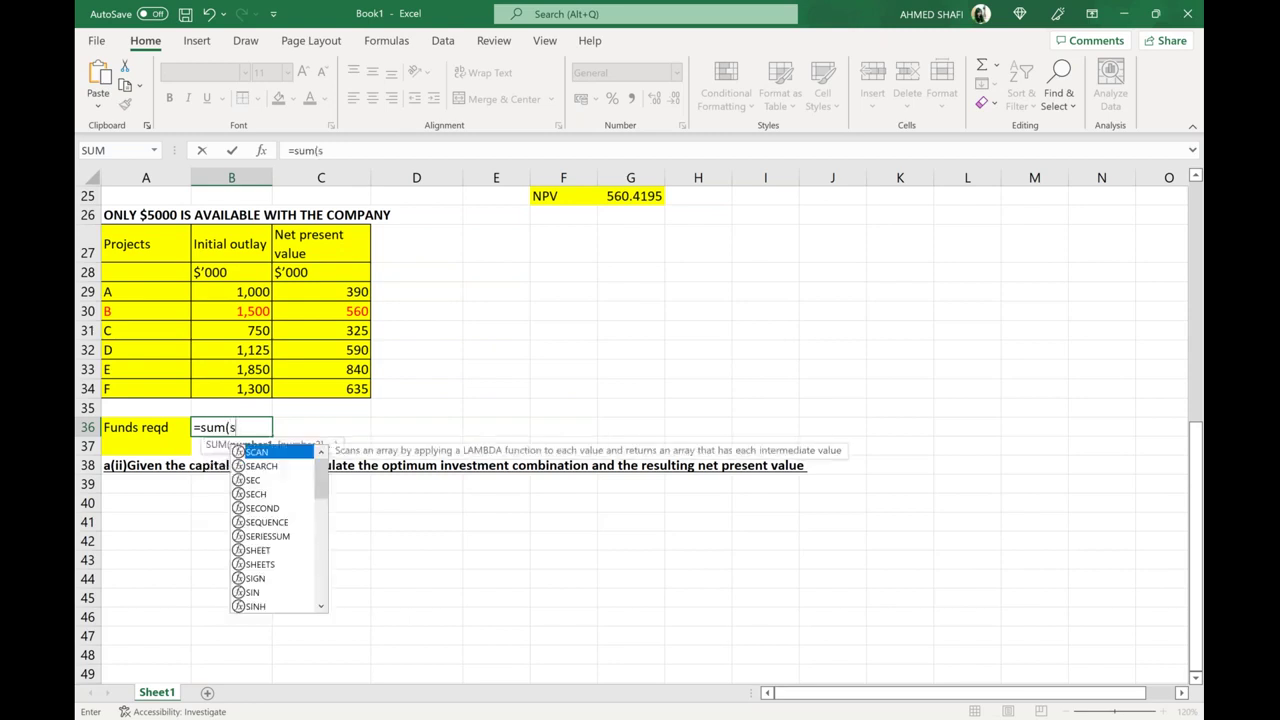
{"action": "type", "text": "\\b29:"}
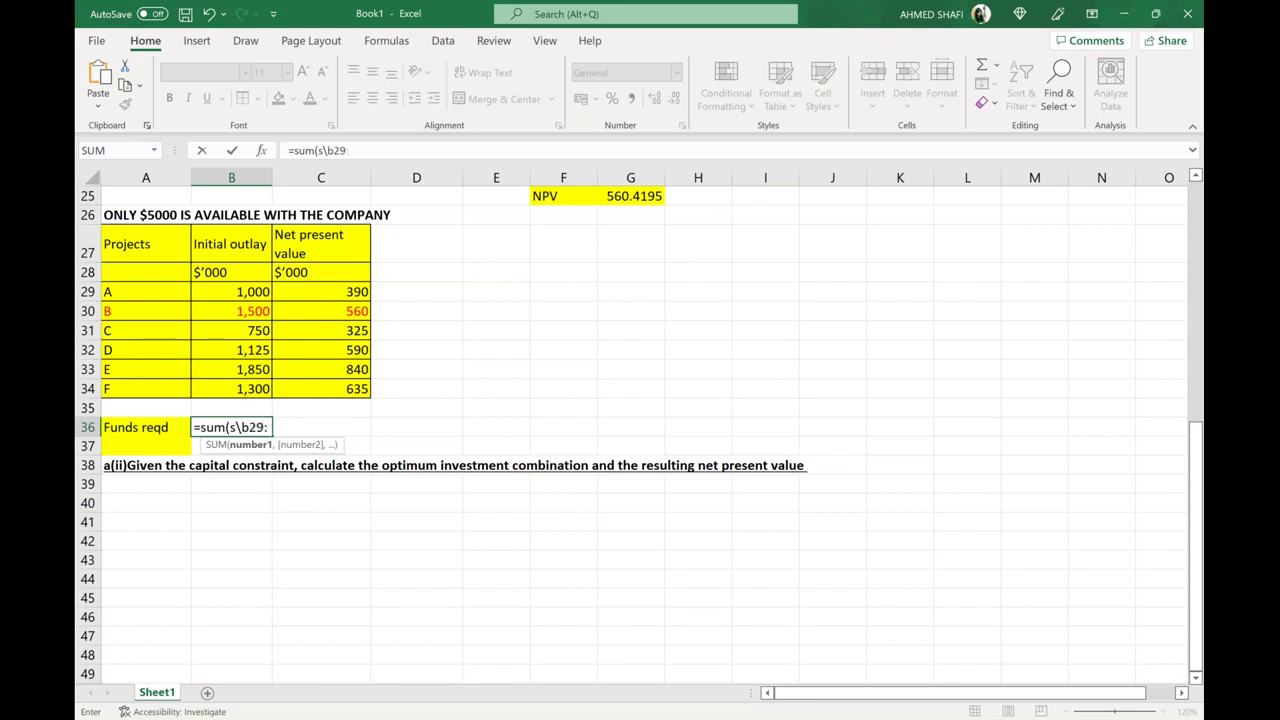
{"action": "key", "text": "Left"}
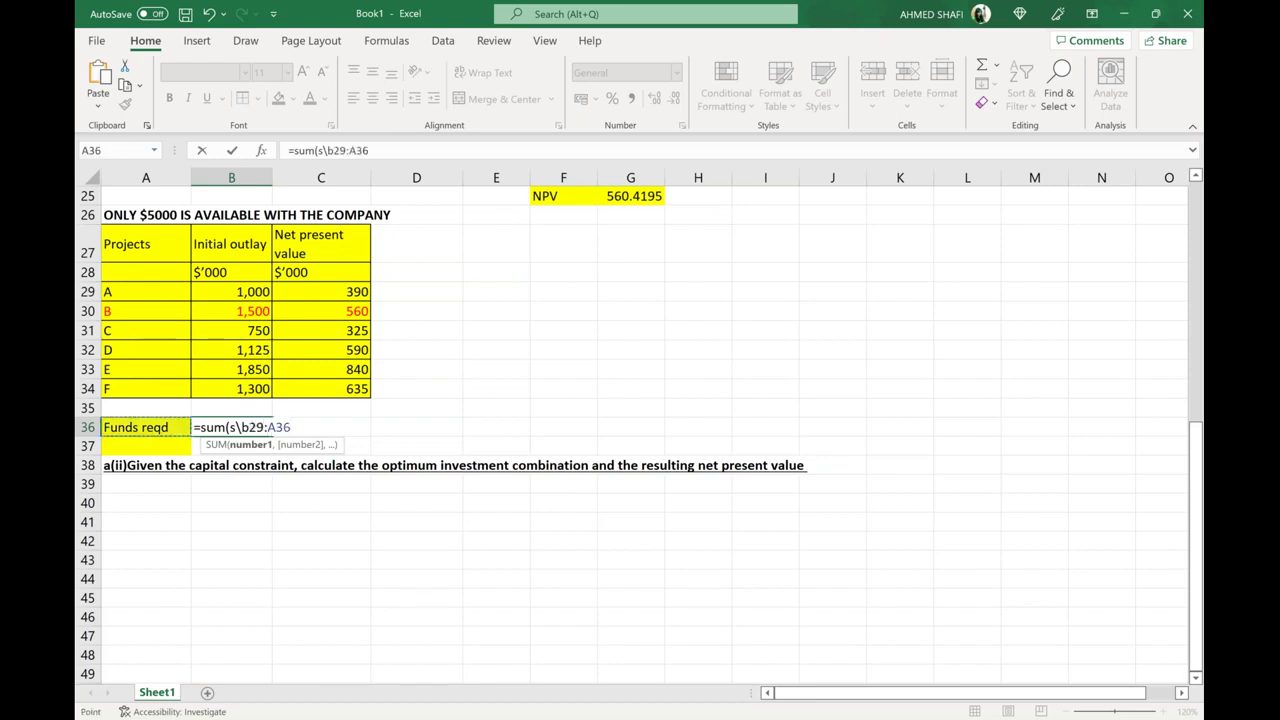
{"action": "key", "text": "Right"}
{"action": "key", "text": "Right"}
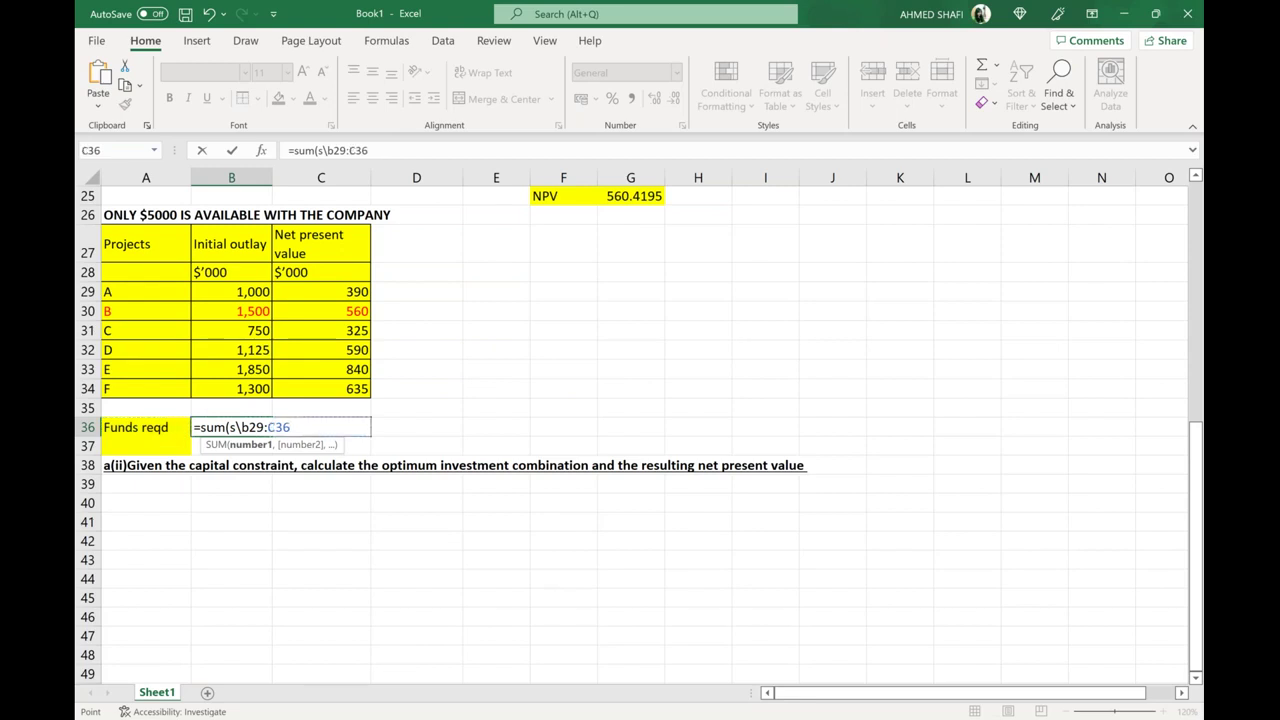
{"action": "left_click", "coordinate": [241, 427]}
{"action": "key", "text": "BackSpace"}
{"action": "key", "text": "BackSpace"}
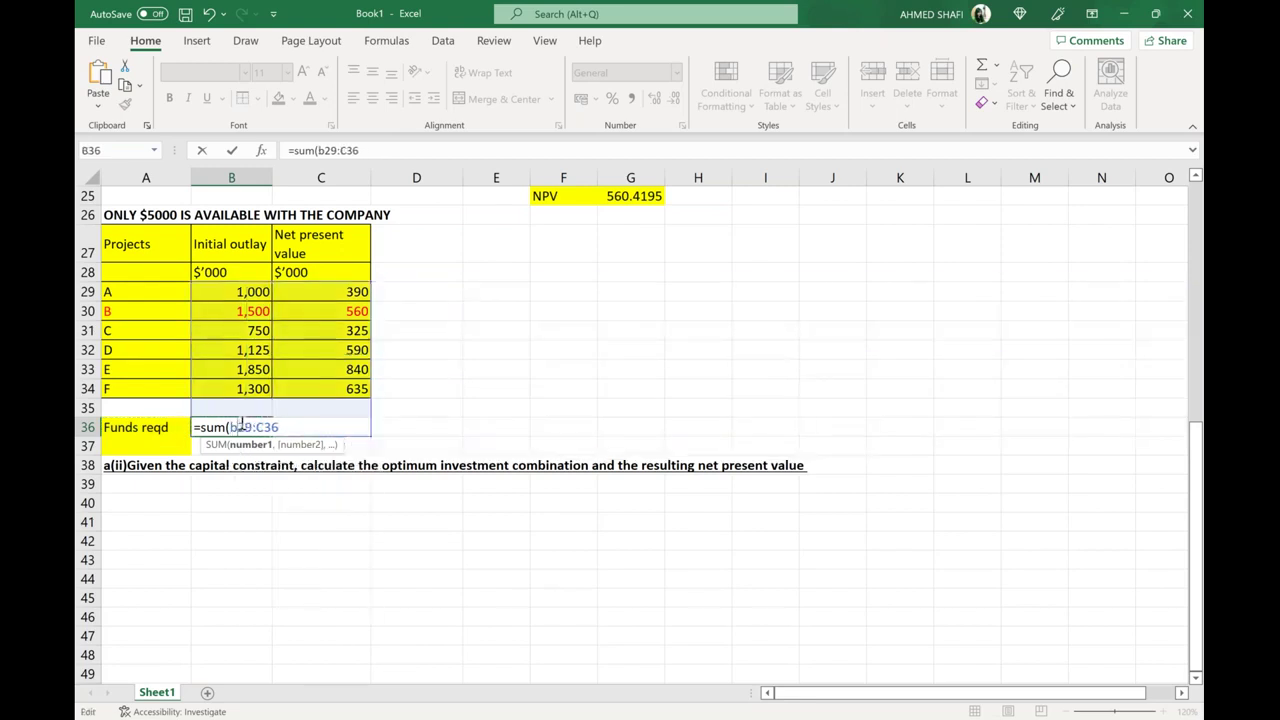
{"action": "key", "text": "BackSpace"}
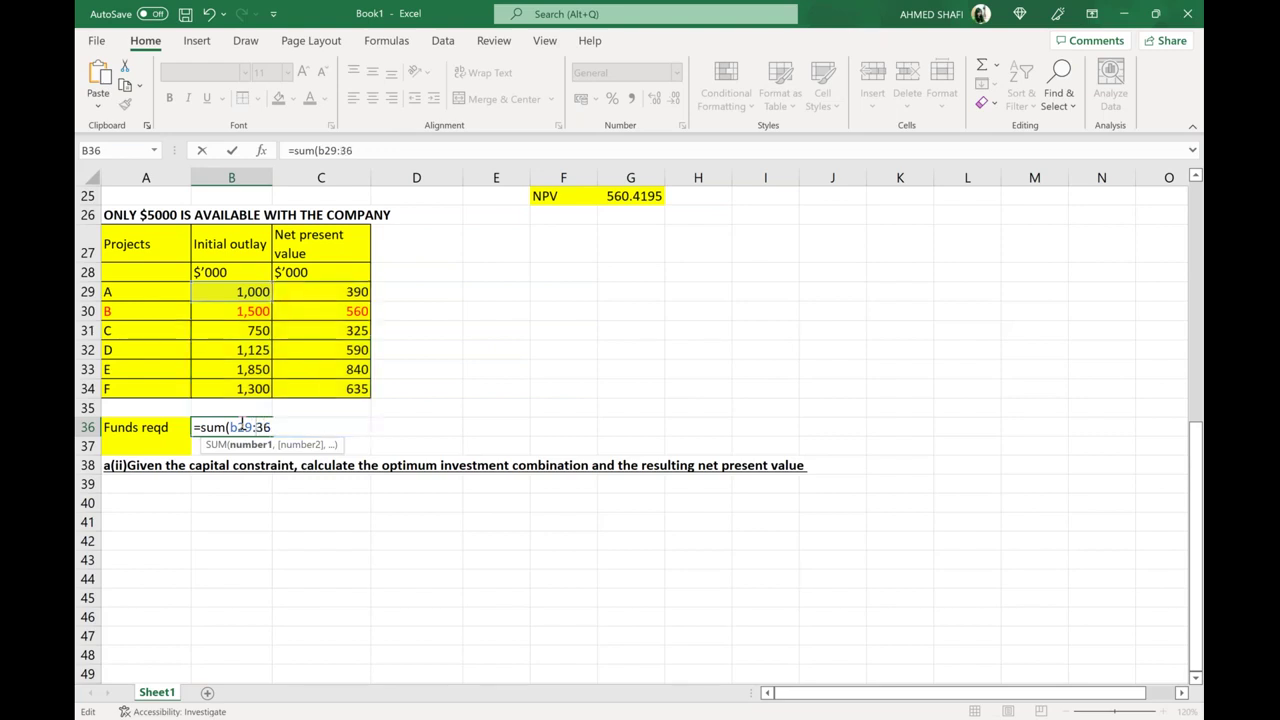
{"action": "key", "text": "BackSpace"}
{"action": "type", "text": "4)"}
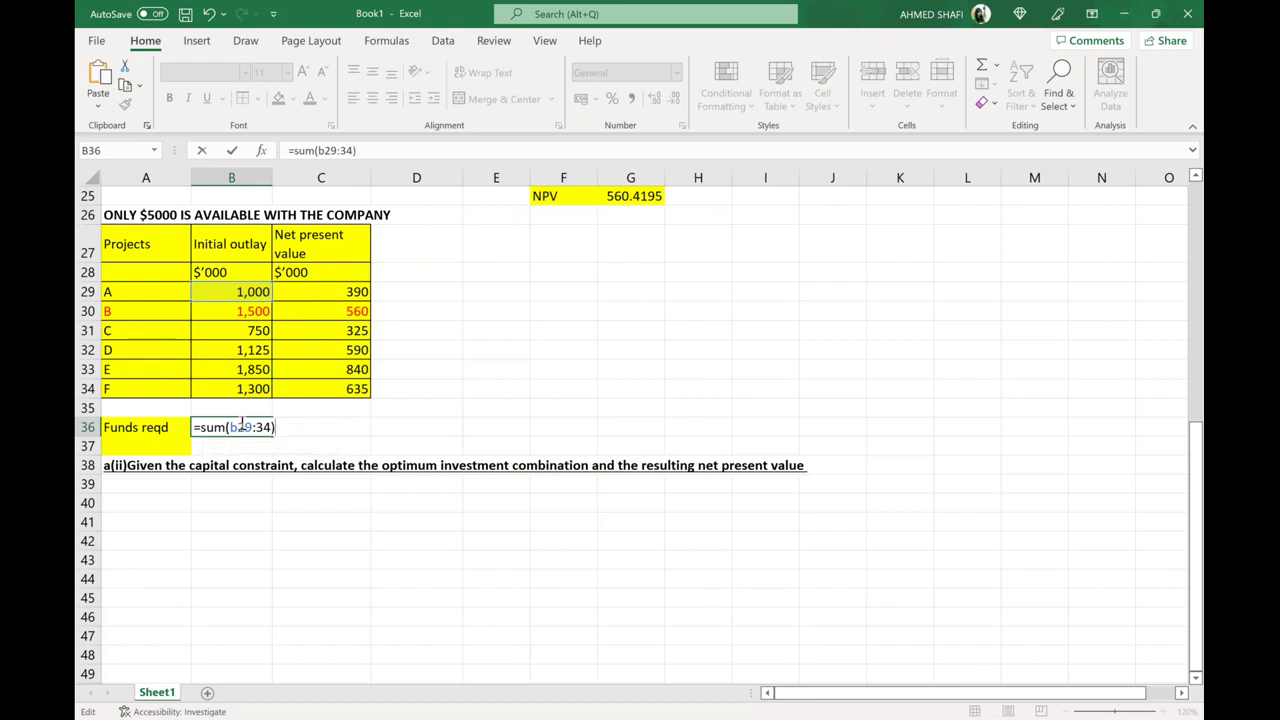
{"action": "key", "text": "Return"}
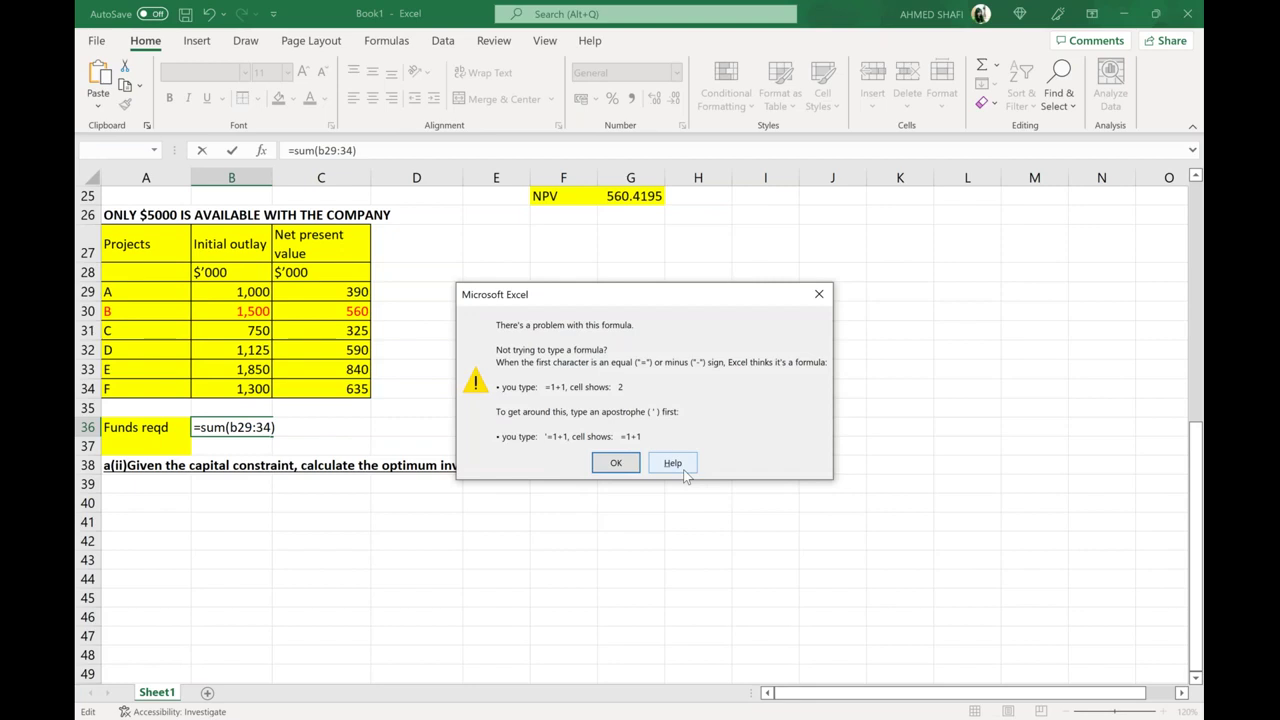
{"action": "left_click", "coordinate": [616, 463]}
{"action": "type", "text": "b"}
{"action": "key", "text": "Return"}
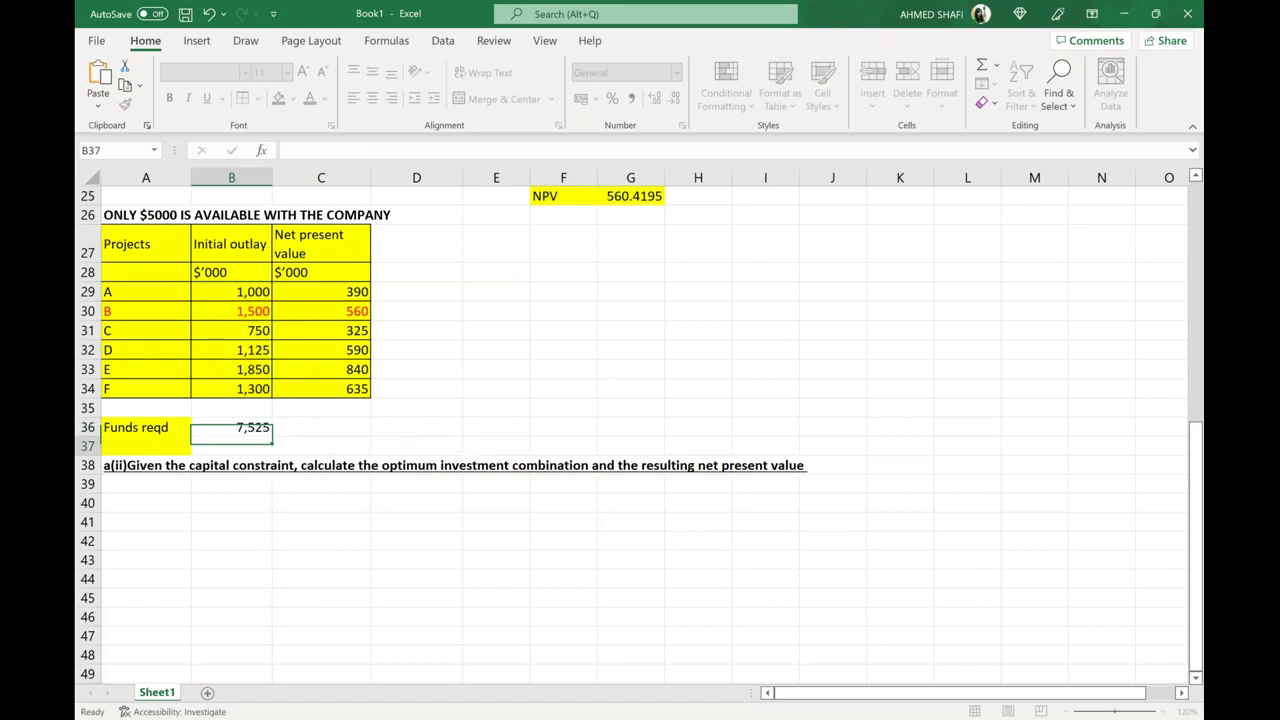
Step: Fill the total funds required cell B36 with yellow and make its value bold
{"action": "left_click", "coordinate": [256, 428]}
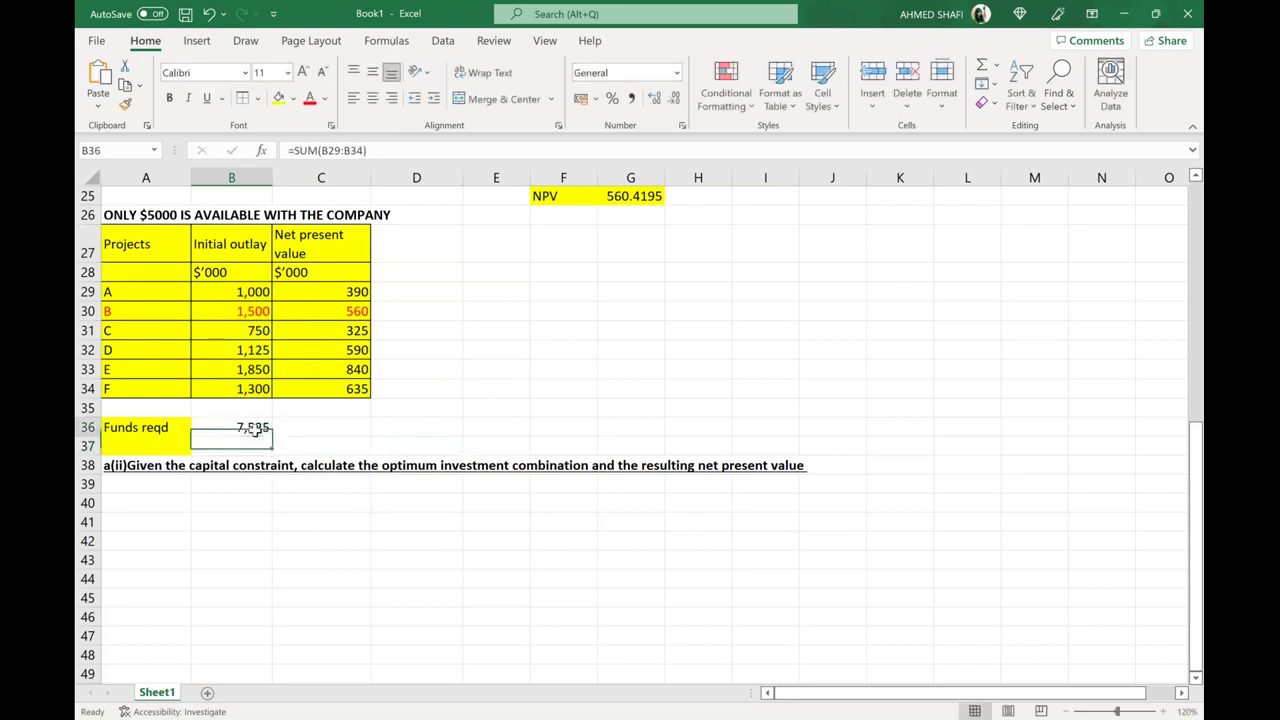
{"action": "left_click", "coordinate": [279, 98]}
{"action": "left_click", "coordinate": [470, 331]}
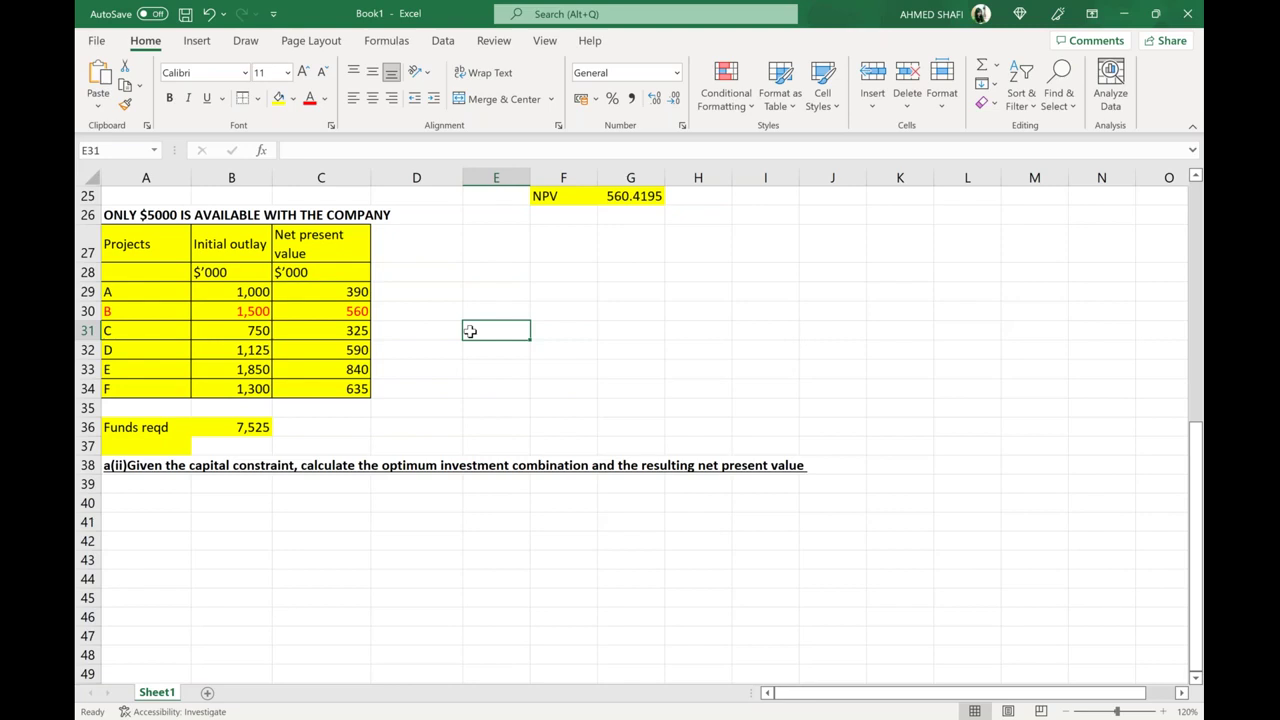
{"action": "left_click", "coordinate": [247, 426]}
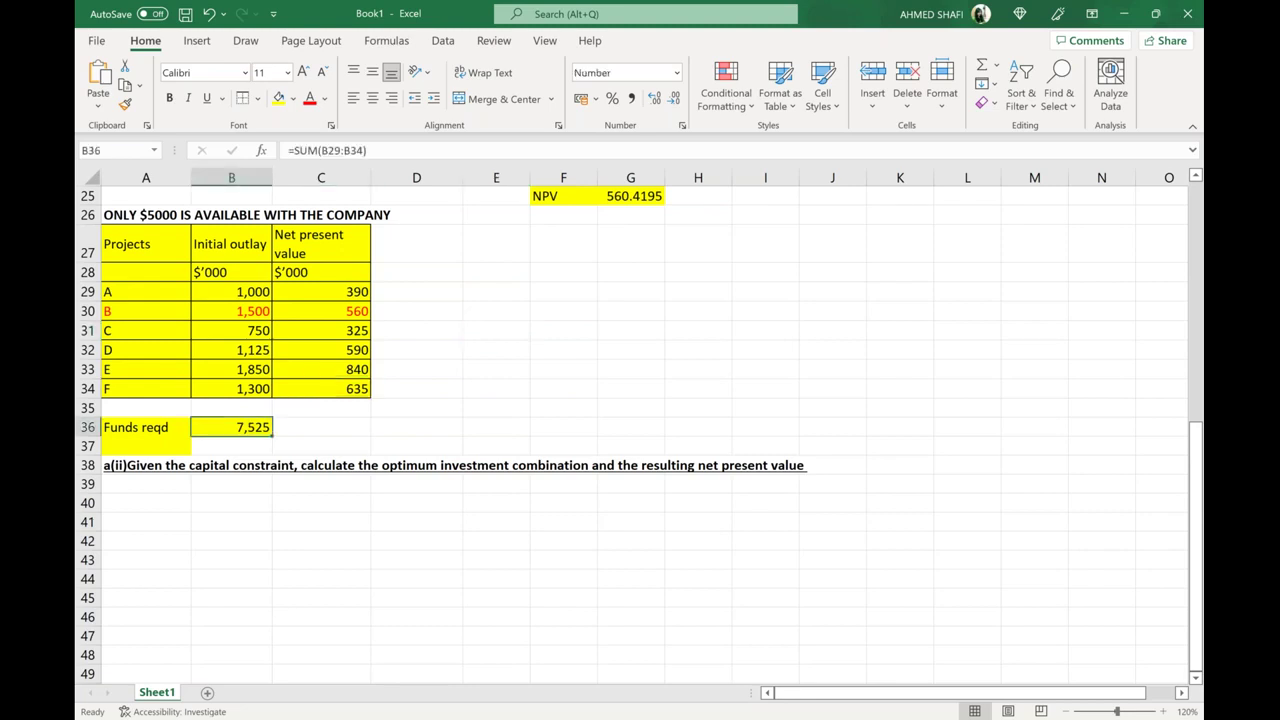
{"action": "key", "text": "ctrl+b"}
{"action": "left_click", "coordinate": [471, 419]}
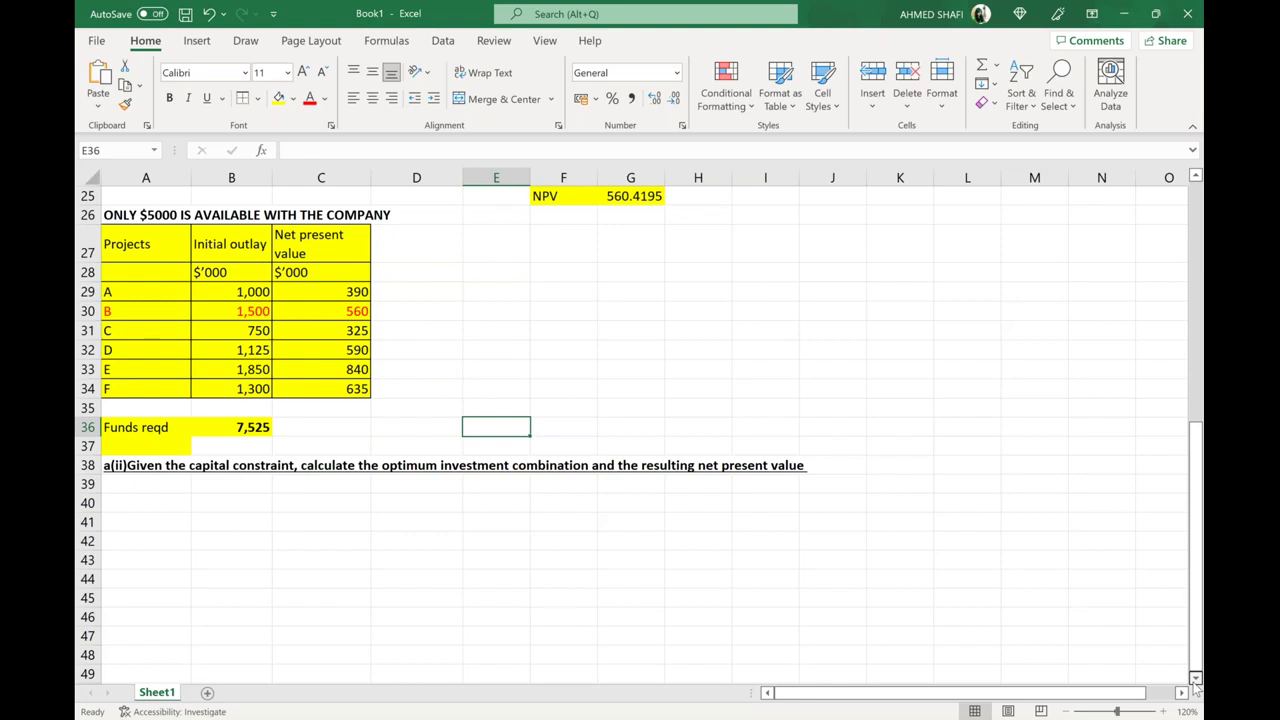
Step: Enter the column heading Profitability Index=NPV/Inv in D27 and colour its text red
{"action": "left_click", "coordinate": [1195, 678]}
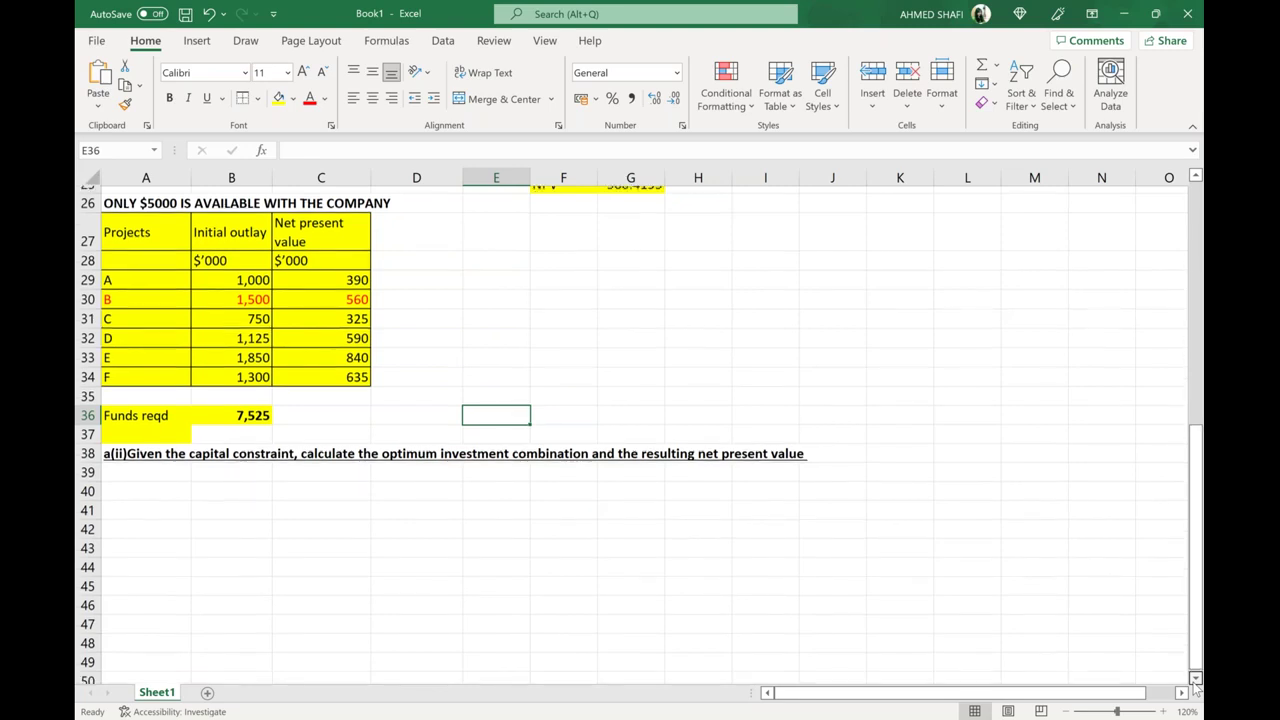
{"action": "left_click", "coordinate": [140, 446]}
{"action": "left_click", "coordinate": [417, 446]}
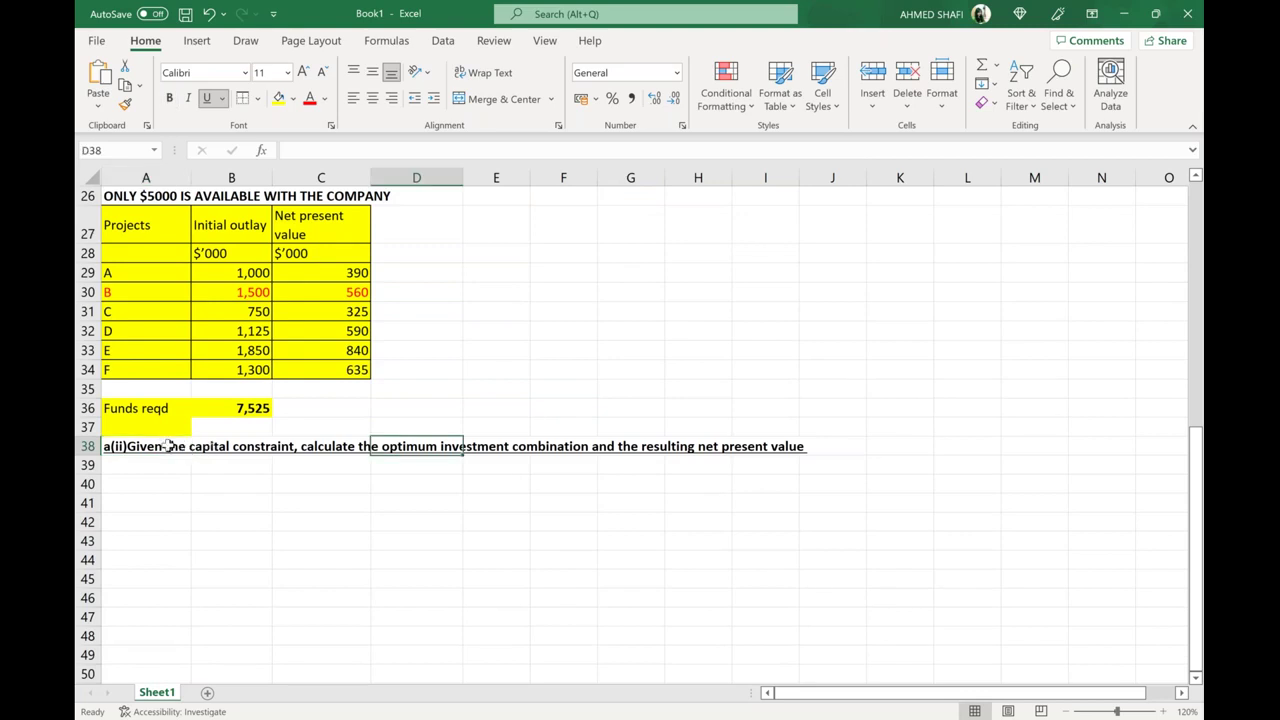
{"action": "left_click", "coordinate": [375, 540]}
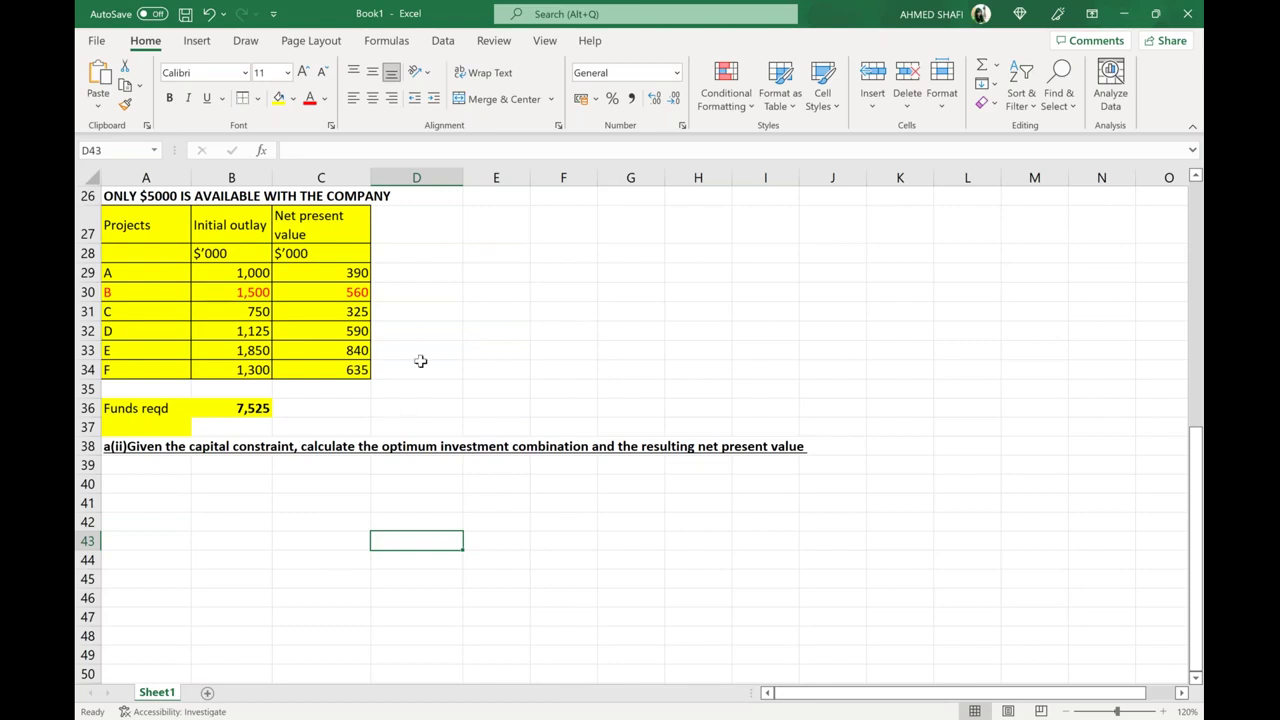
{"action": "left_click", "coordinate": [430, 226]}
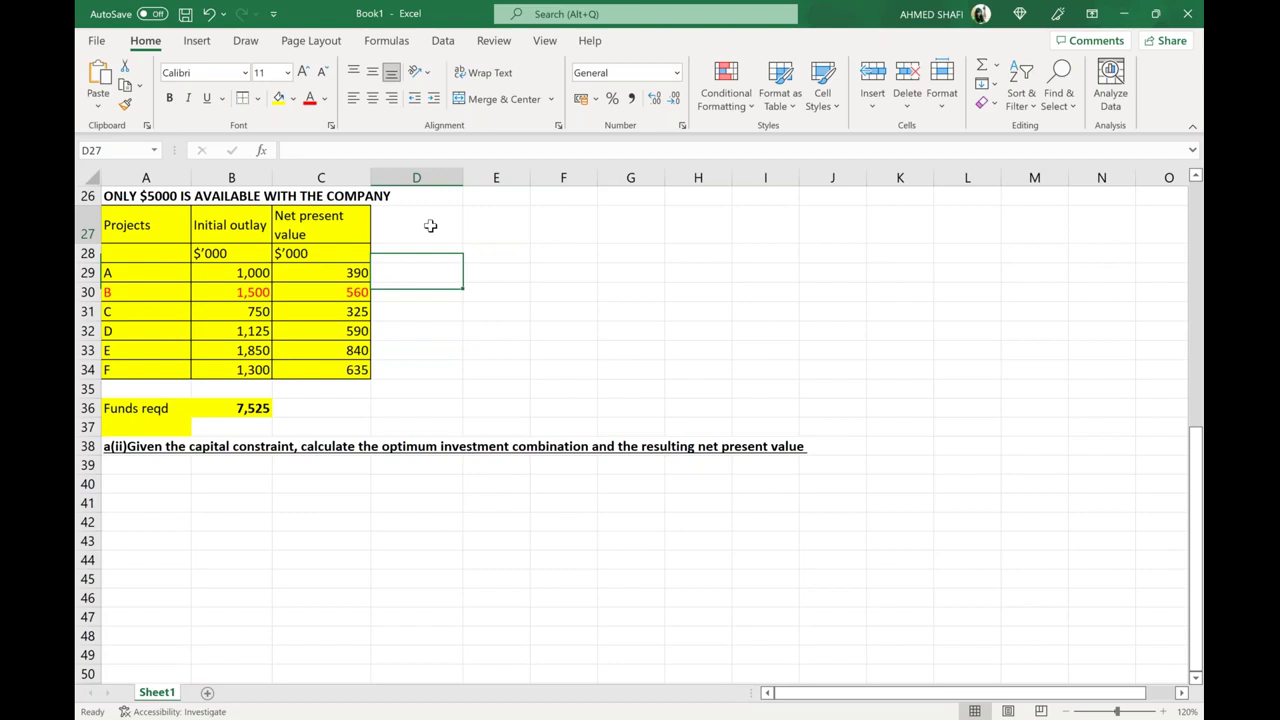
{"action": "type", "text": "Profitability Index"}
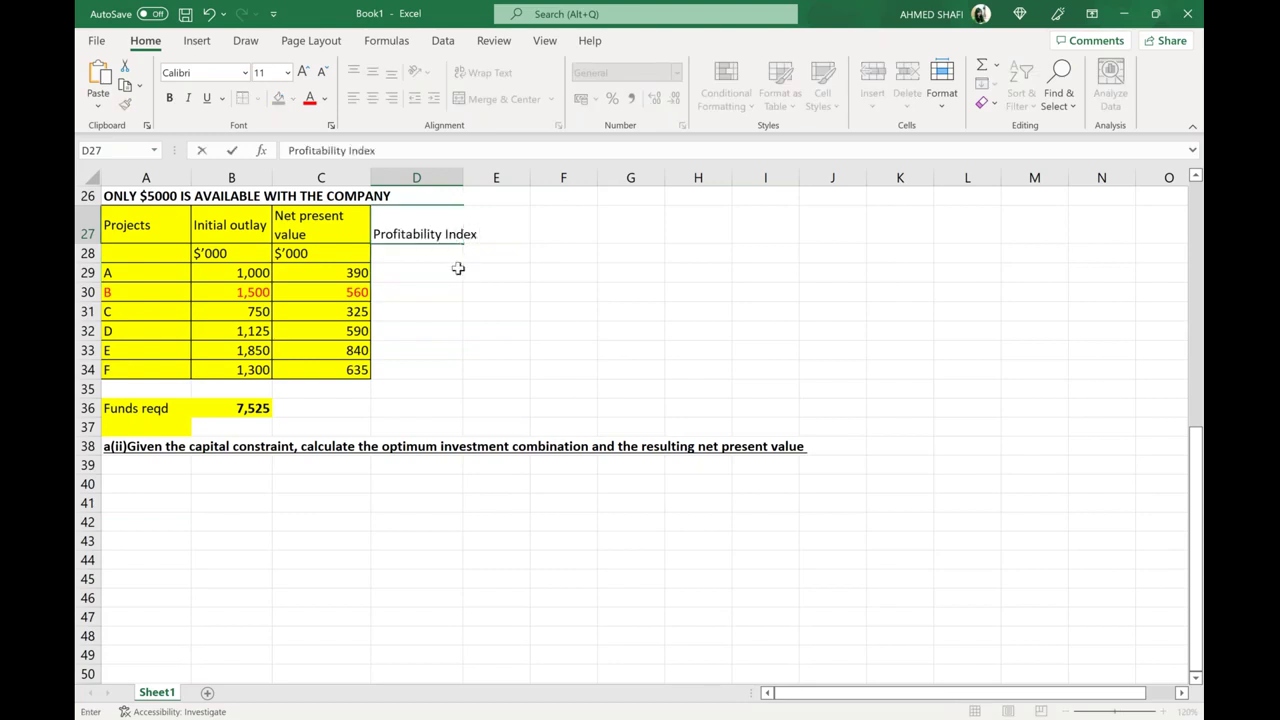
{"action": "type", "text": "=NPV/Inv"}
{"action": "key", "text": "Return"}
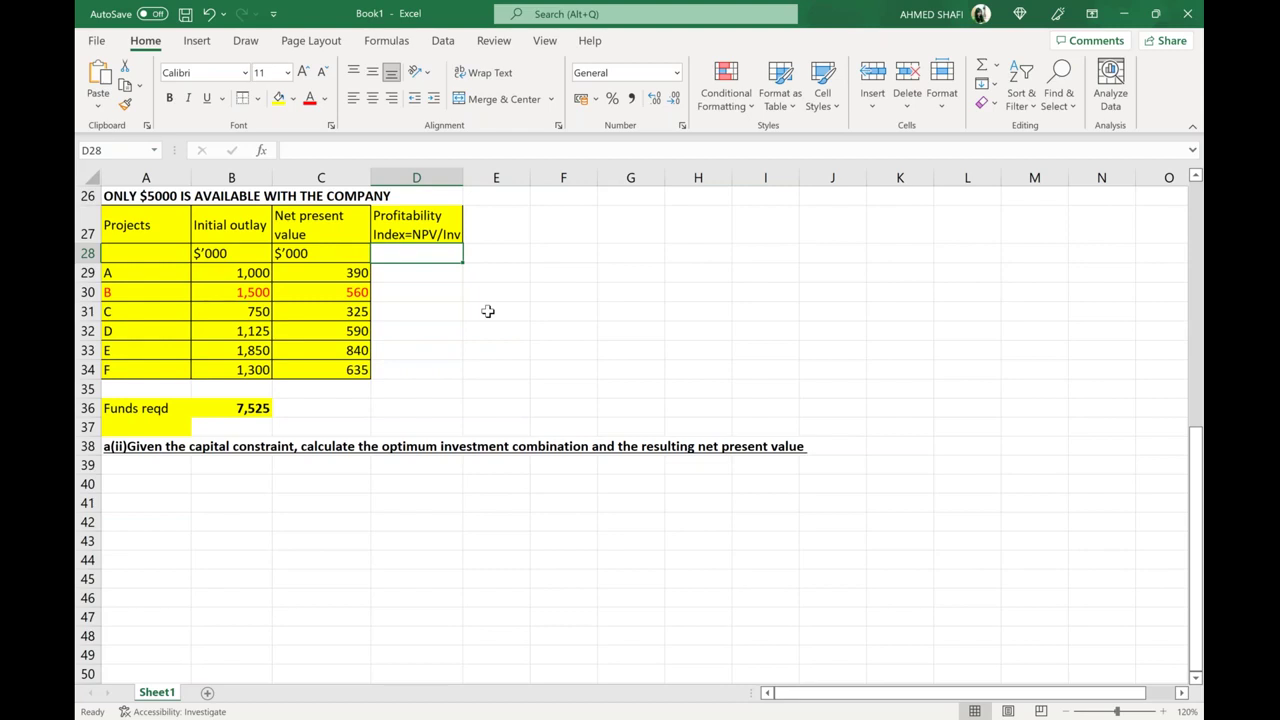
{"action": "left_click", "coordinate": [428, 224]}
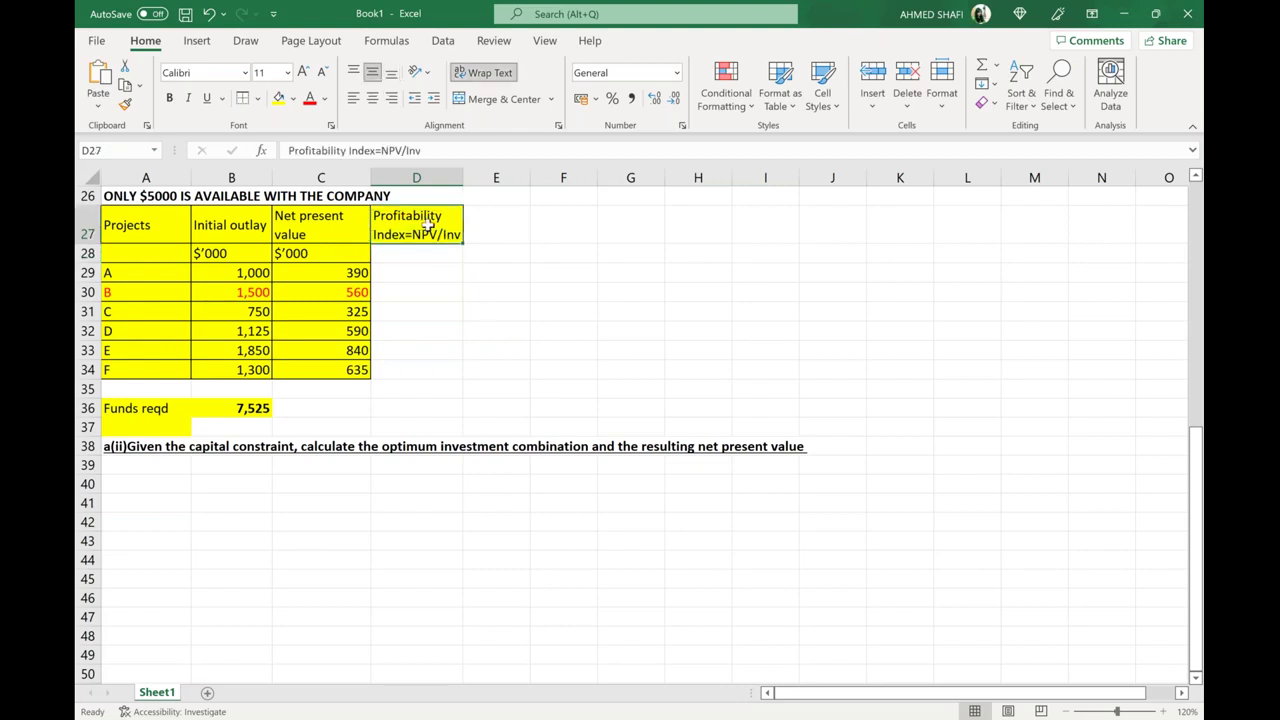
{"action": "left_click", "coordinate": [308, 108]}
{"action": "left_click", "coordinate": [403, 257]}
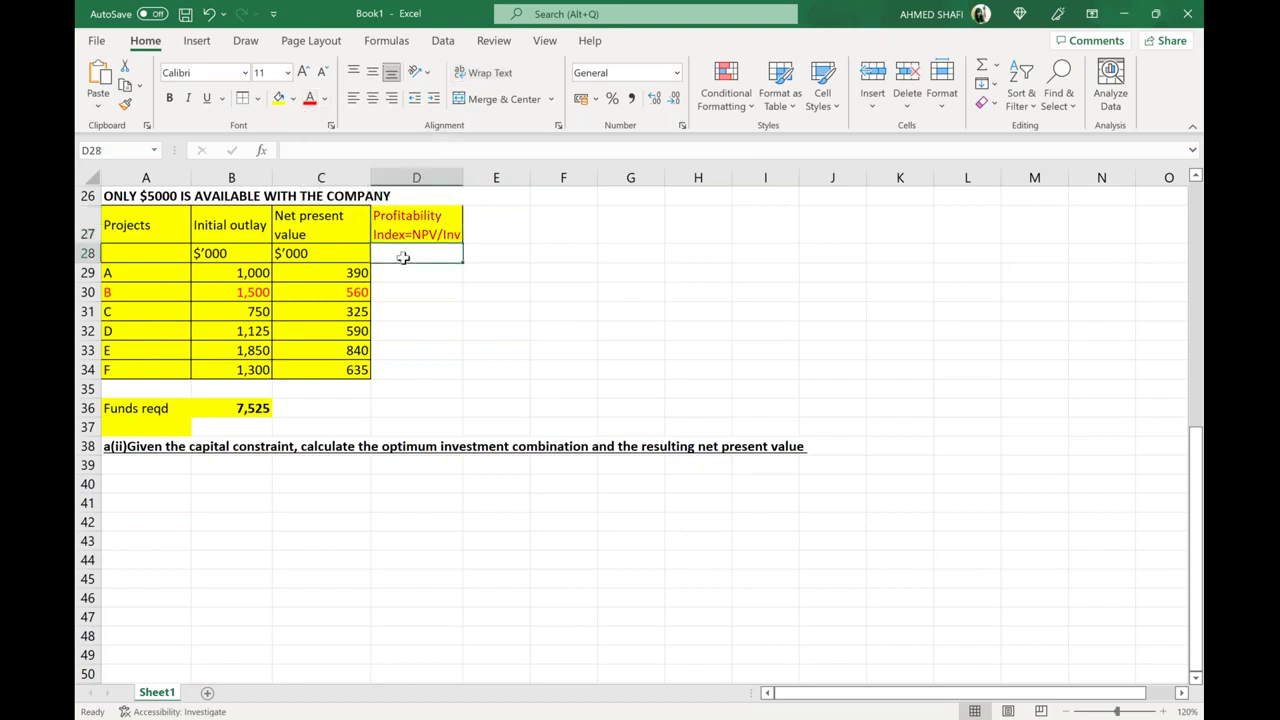
Step: Calculate the profitability indices of projects A and B in D29 and D30 with =390/1000 and =560/1500
{"action": "left_click", "coordinate": [421, 287]}
{"action": "left_click", "coordinate": [428, 279]}
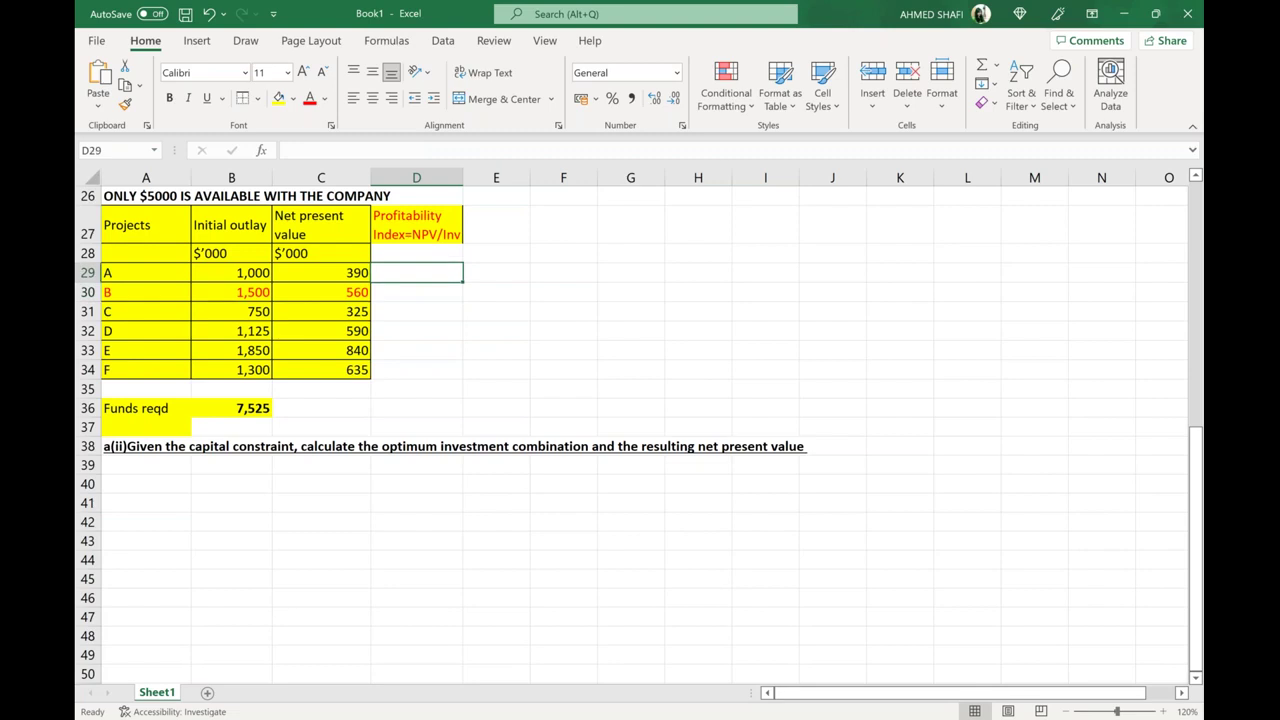
{"action": "type", "text": "="}
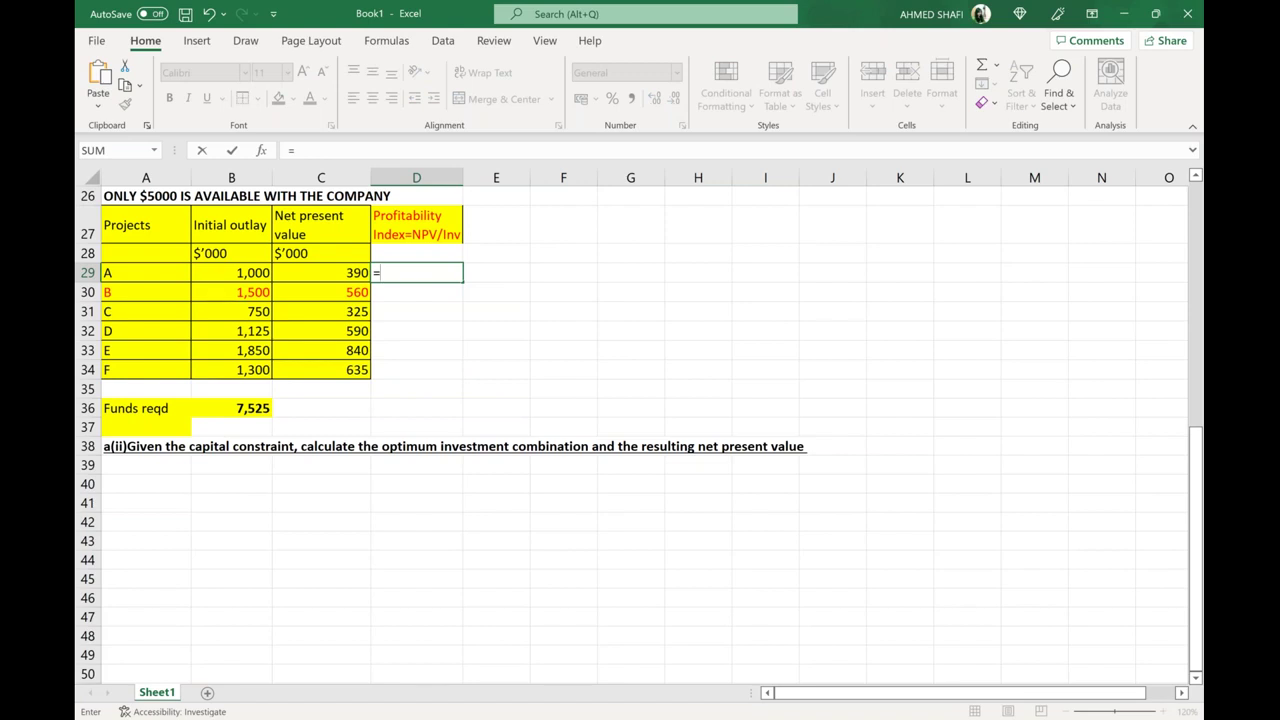
{"action": "type", "text": "390/1000"}
{"action": "key", "text": "Return"}
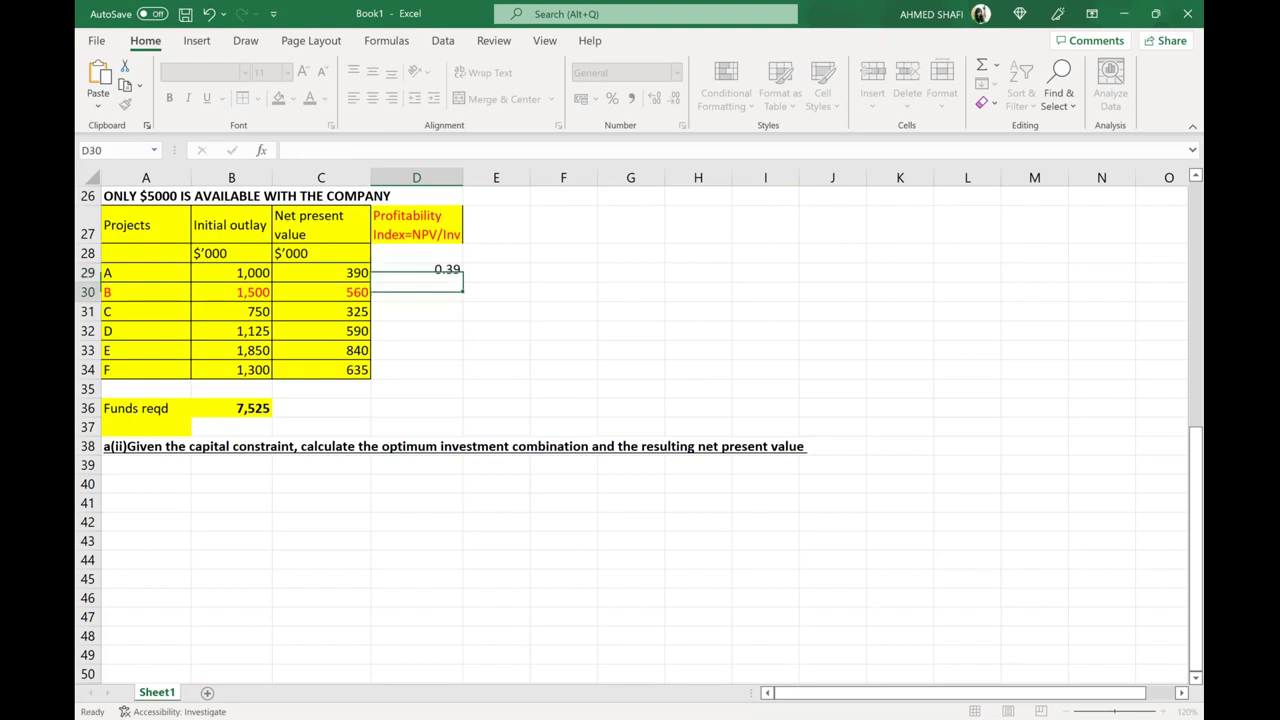
{"action": "type", "text": "="}
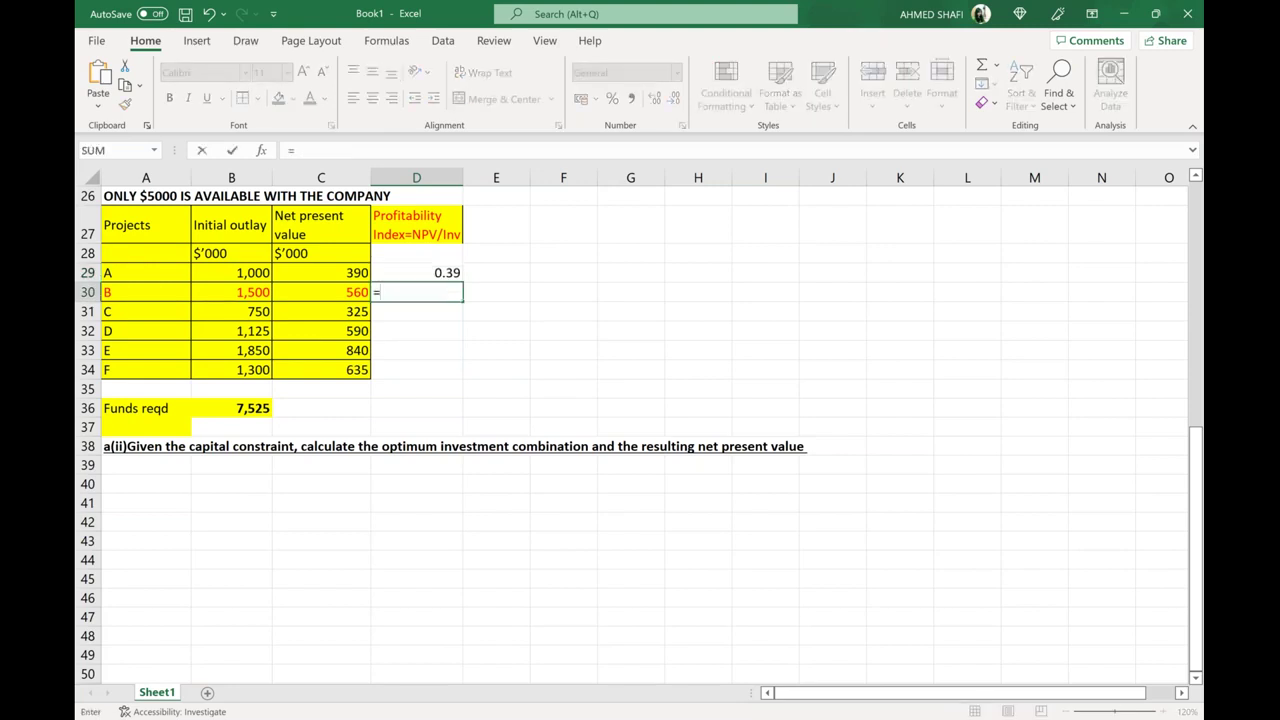
{"action": "type", "text": "560/1500"}
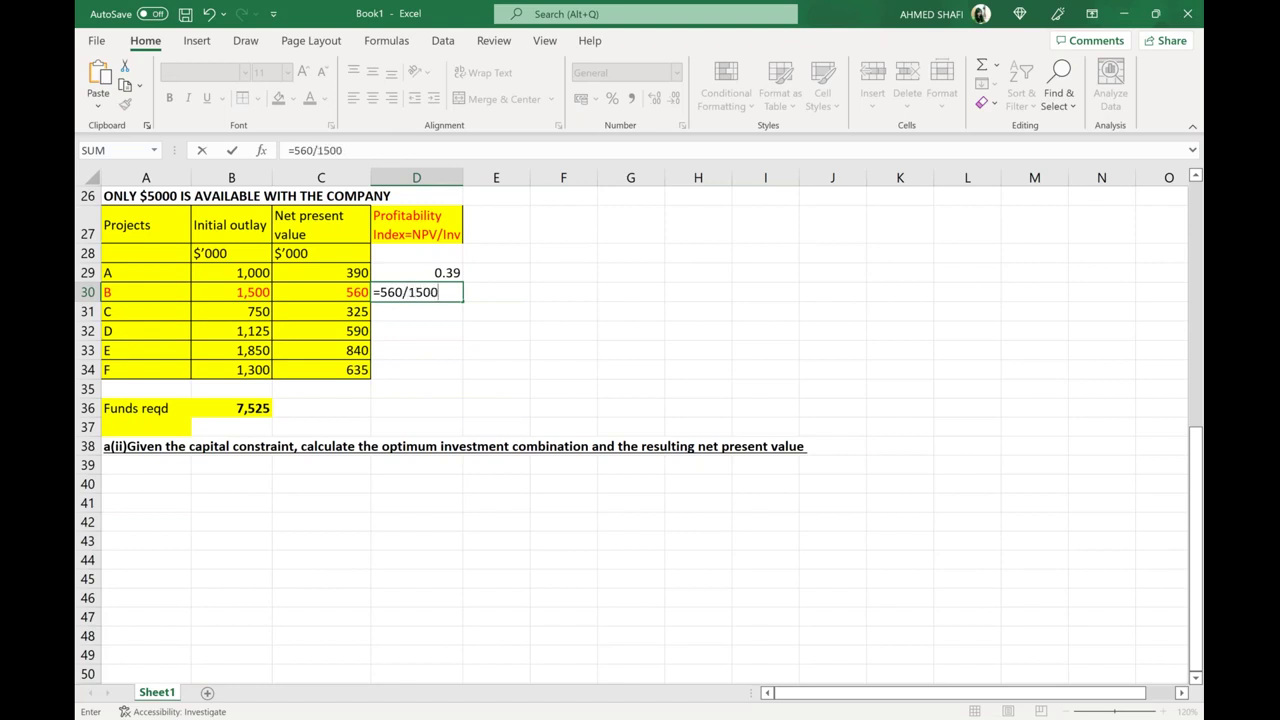
{"action": "key", "text": "Return"}
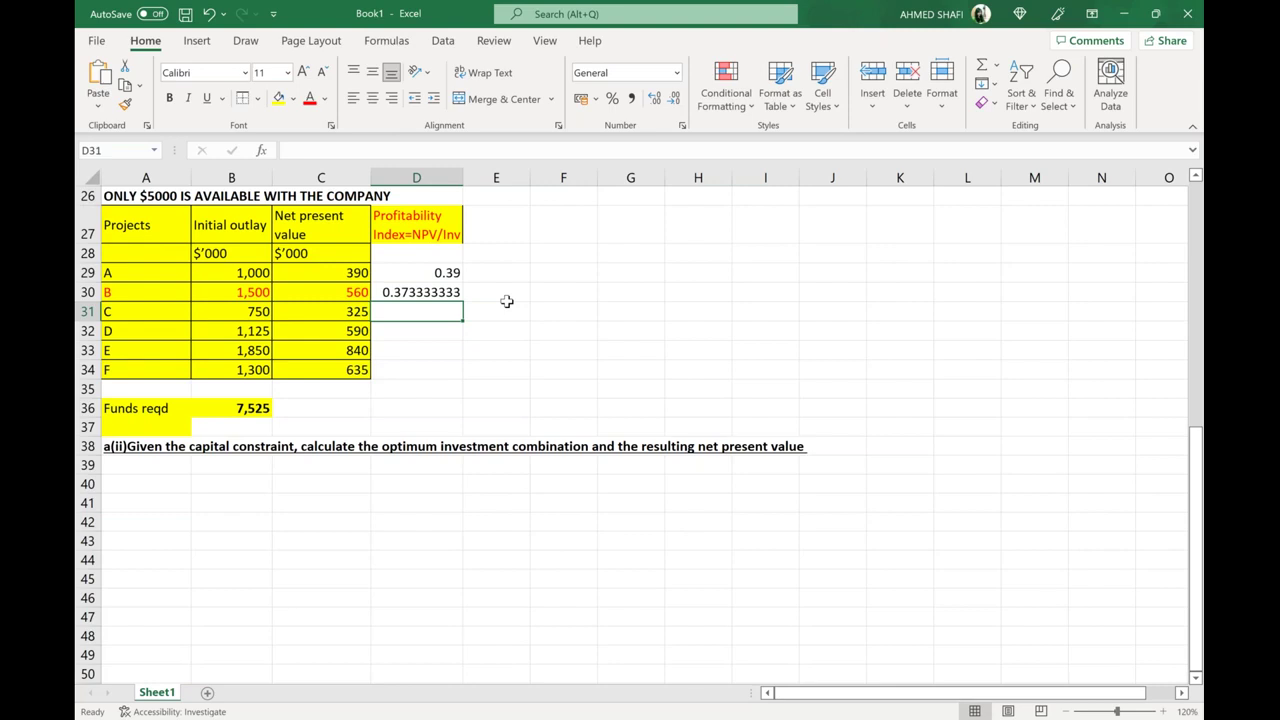
Step: Calculate the profitability indices of projects C and D in D31 and D32 with =325/750 and =590/1125
{"action": "type", "text": "="}
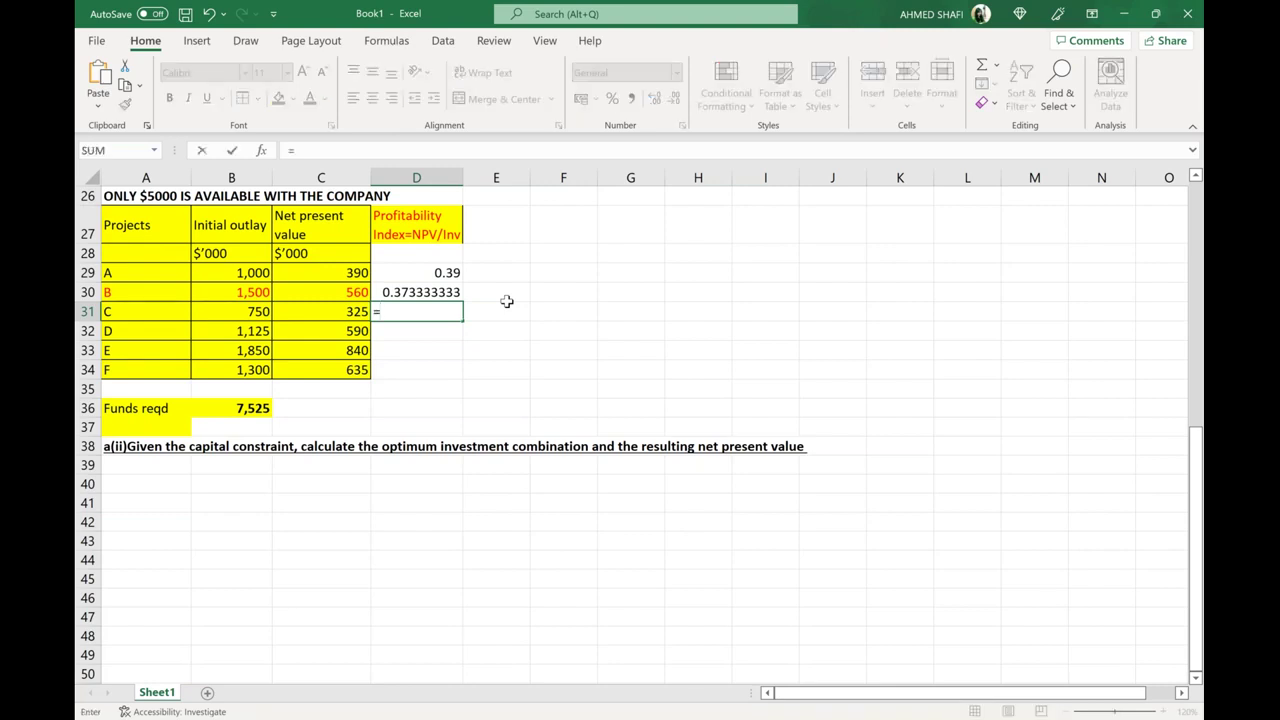
{"action": "type", "text": "325/750"}
{"action": "key", "text": "Return"}
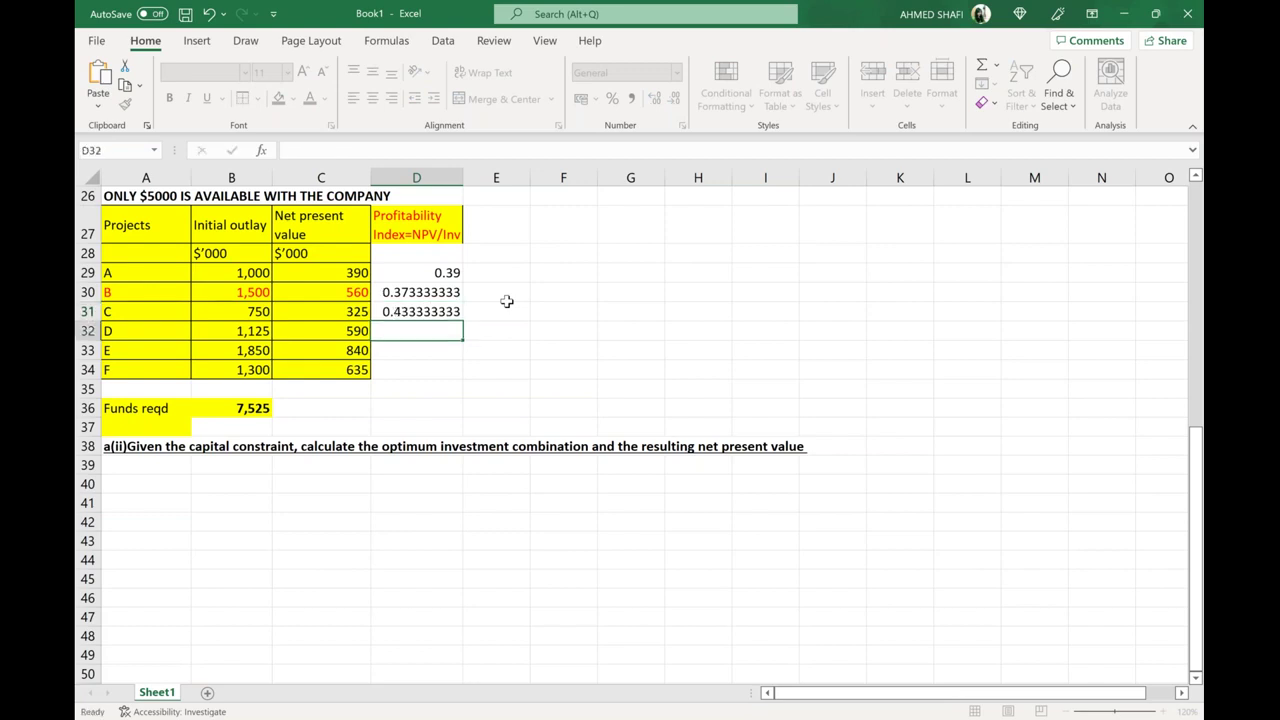
{"action": "type", "text": "=590/1125"}
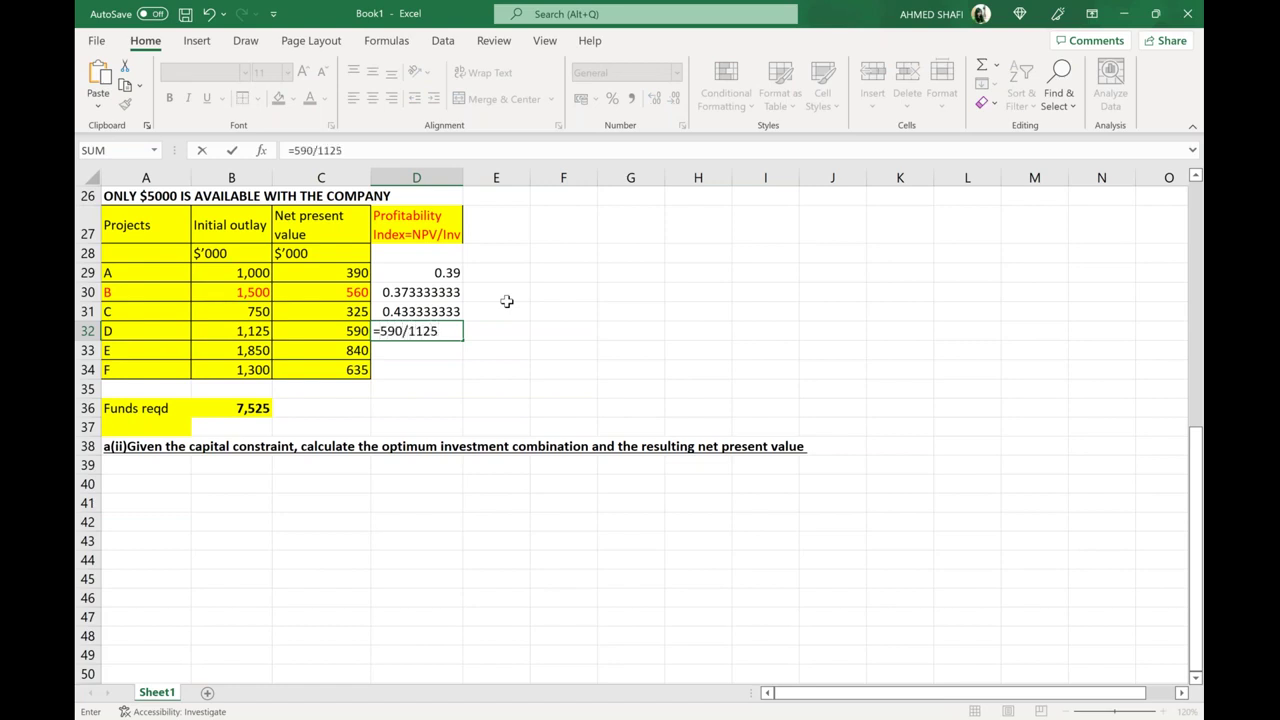
{"action": "key", "text": "Return"}
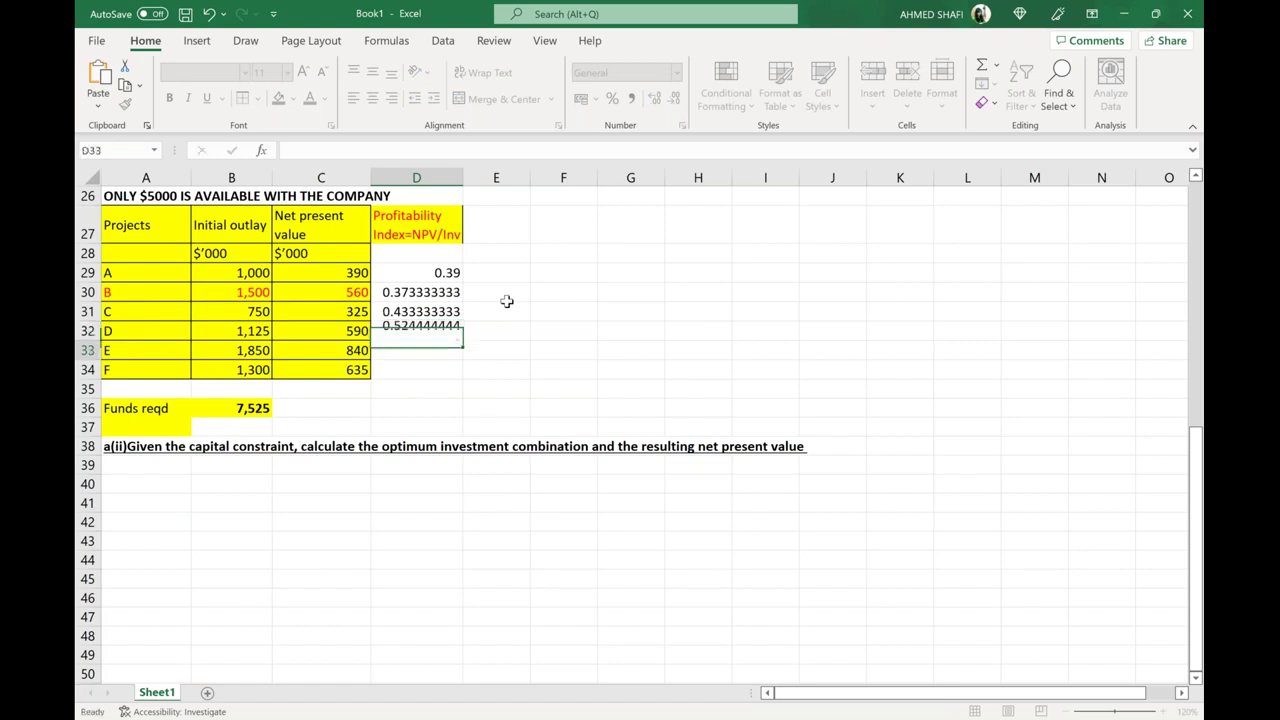
Step: Calculate the profitability indices of projects E and F in D33 and D34 with =840/1850 and =635/1300
{"action": "type", "text": "=8"}
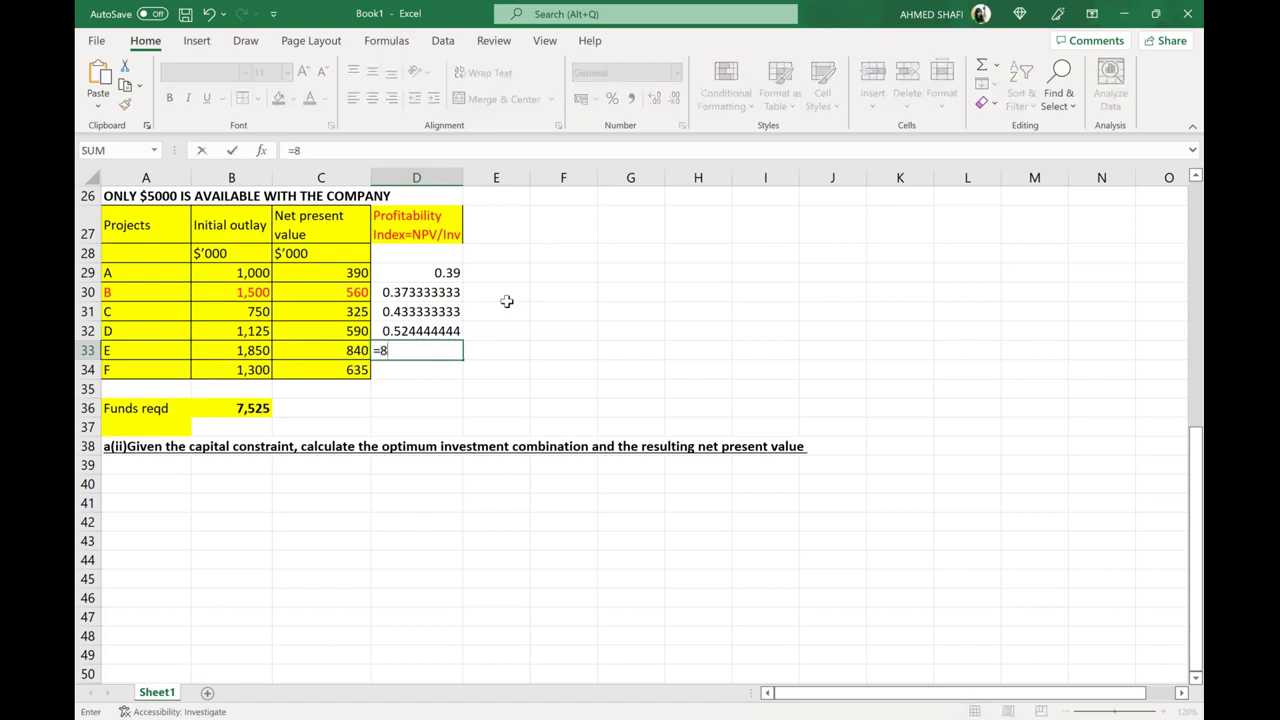
{"action": "type", "text": "40/1850"}
{"action": "key", "text": "Return"}
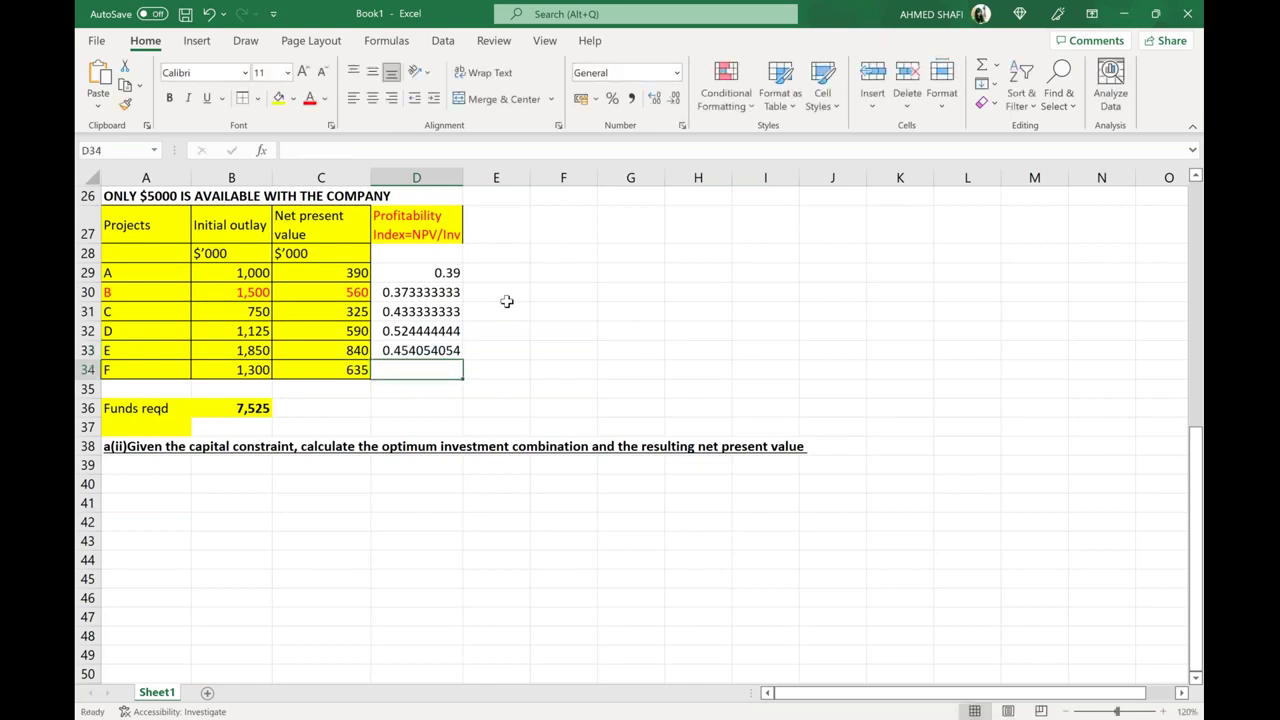
{"action": "type", "text": "=635/1300"}
{"action": "key", "text": "Return"}
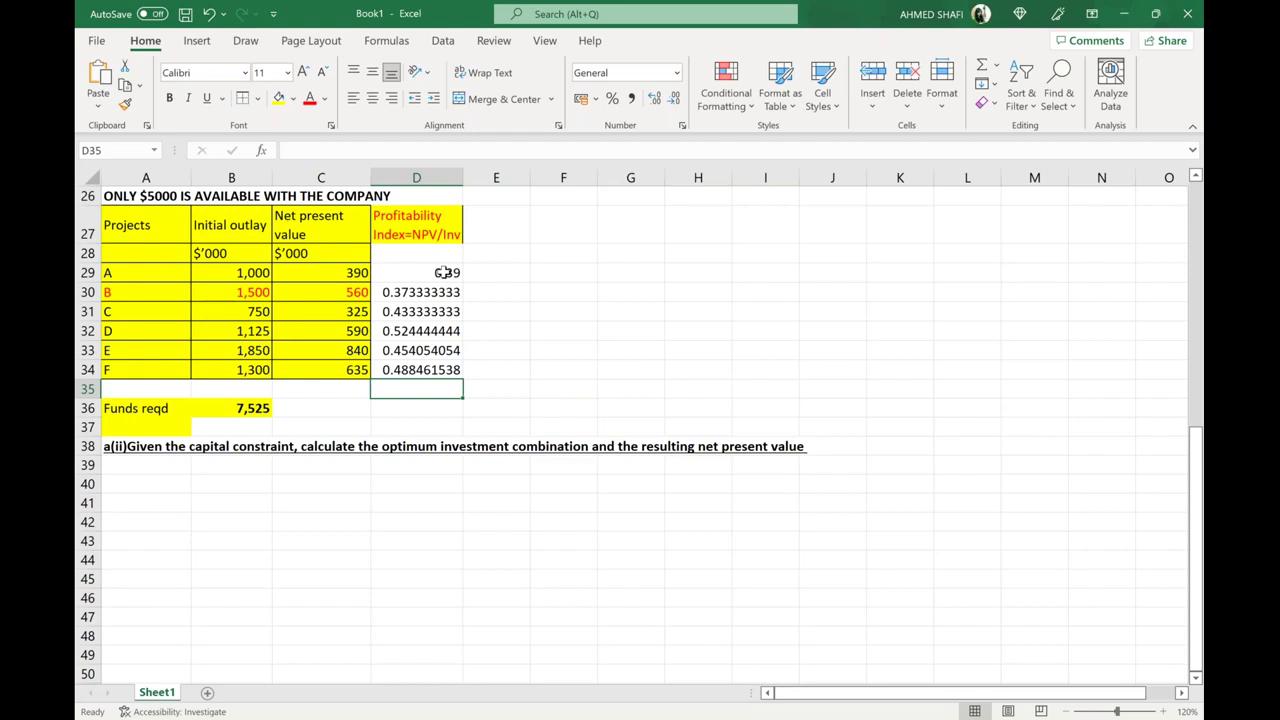
Step: Add the column heading RANK in E27 beside the profitability index heading
{"action": "left_click", "coordinate": [489, 218]}
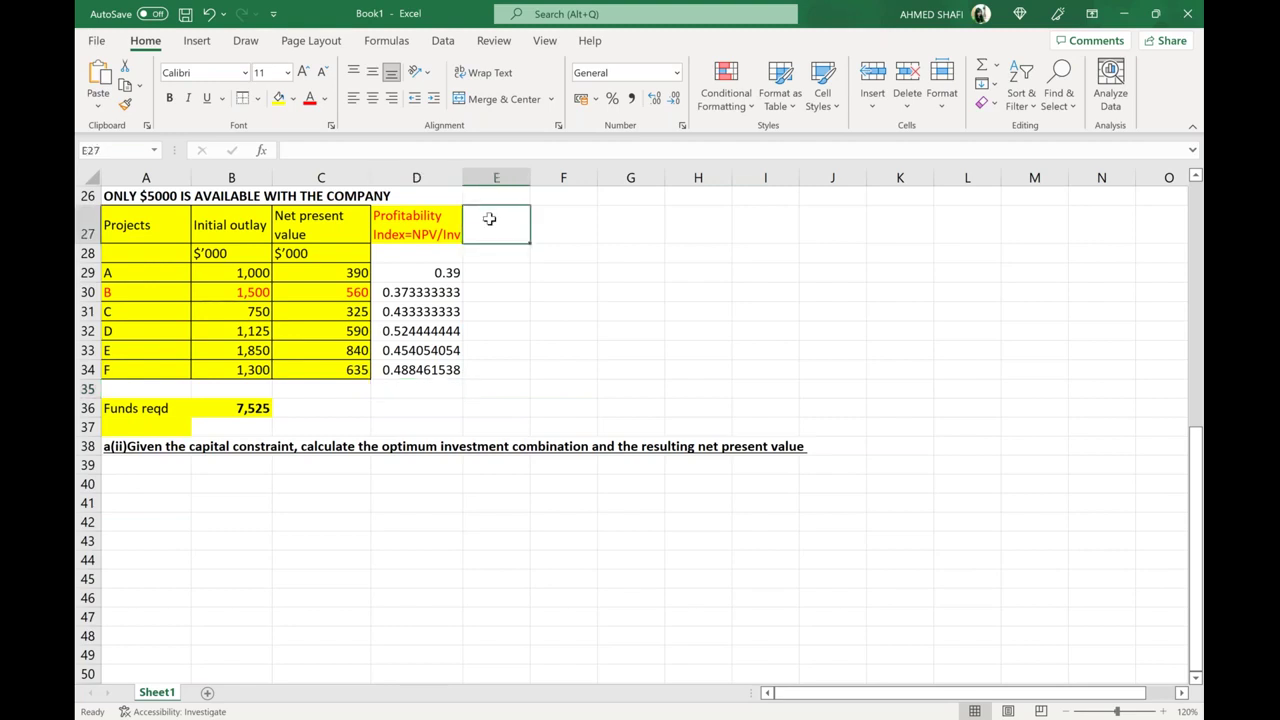
{"action": "type", "text": "RANK"}
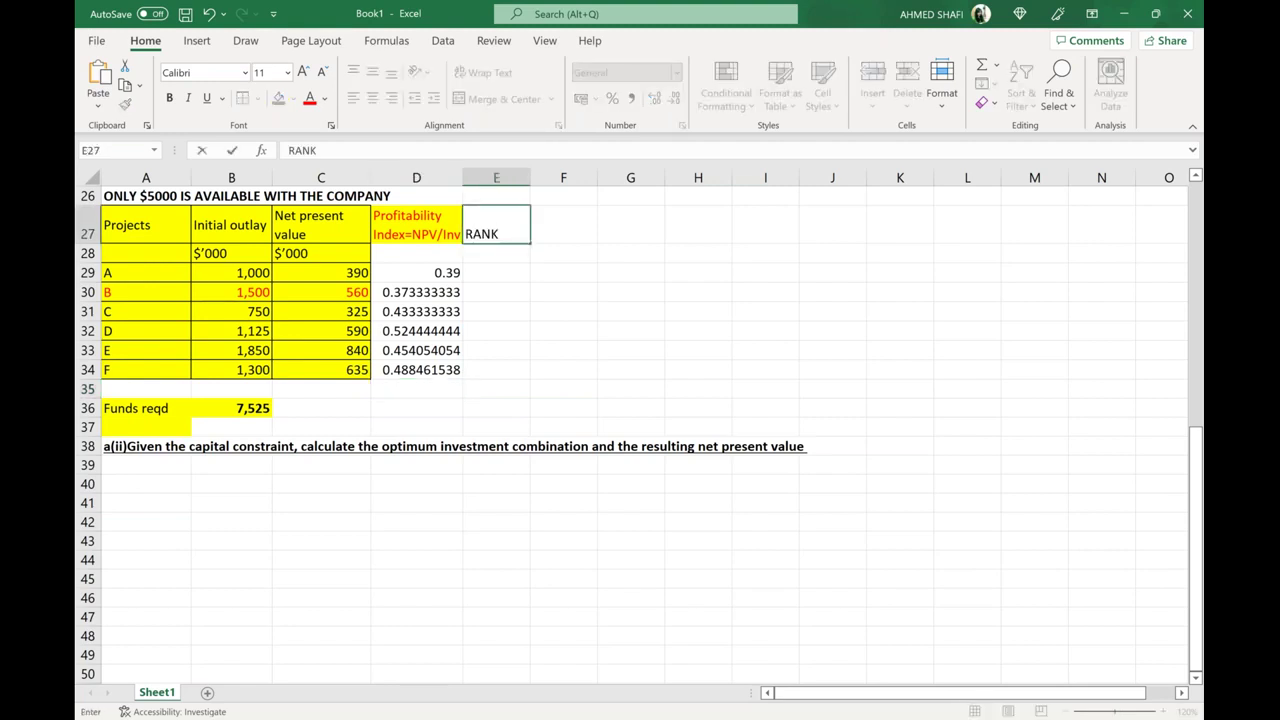
{"action": "key", "text": "Return"}
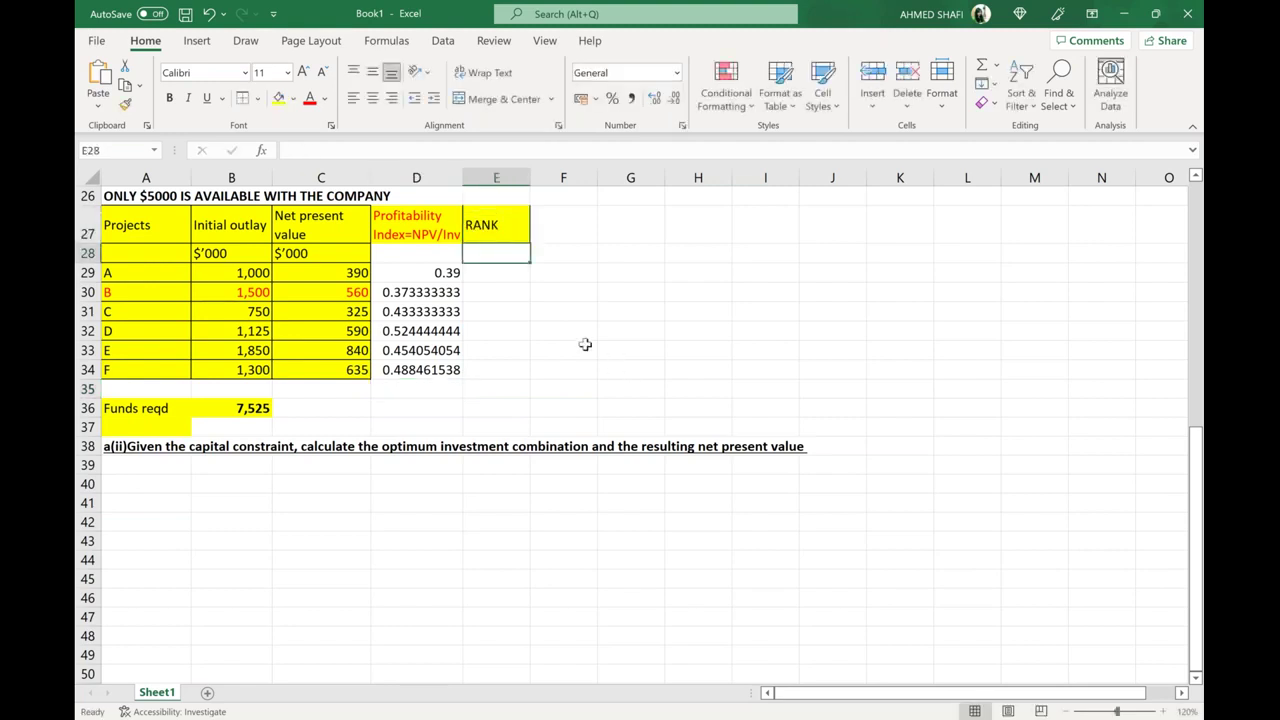
Step: Rank projects D, F and E by profitability index as 1st, 2nd and 3rd in E32, E34 and E33
{"action": "left_click", "coordinate": [503, 327]}
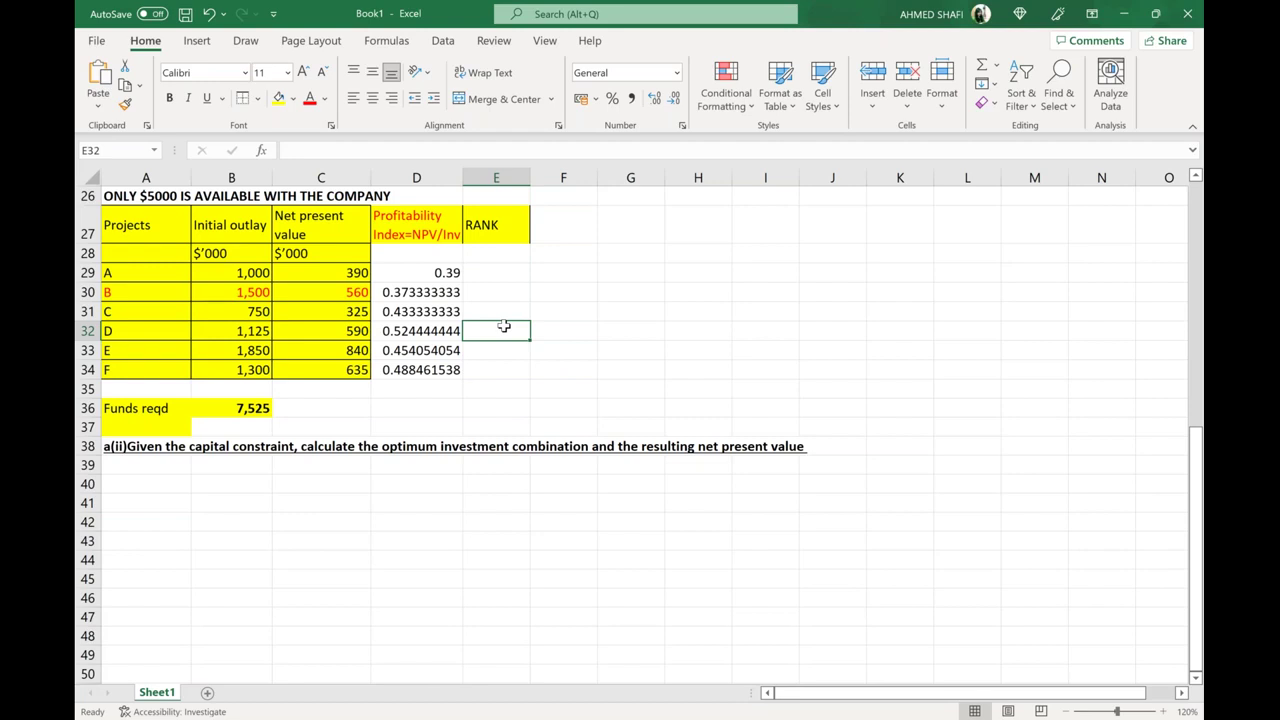
{"action": "type", "text": "1st"}
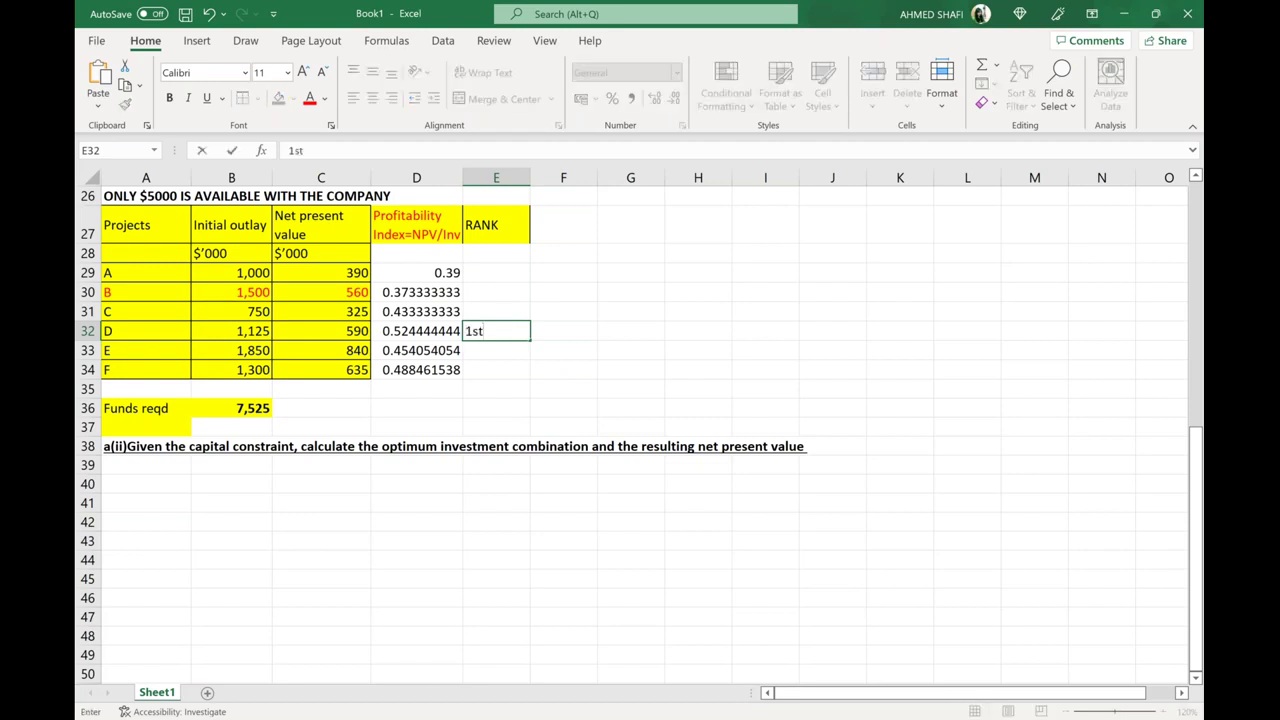
{"action": "left_click", "coordinate": [556, 340]}
{"action": "key", "text": "Left"}
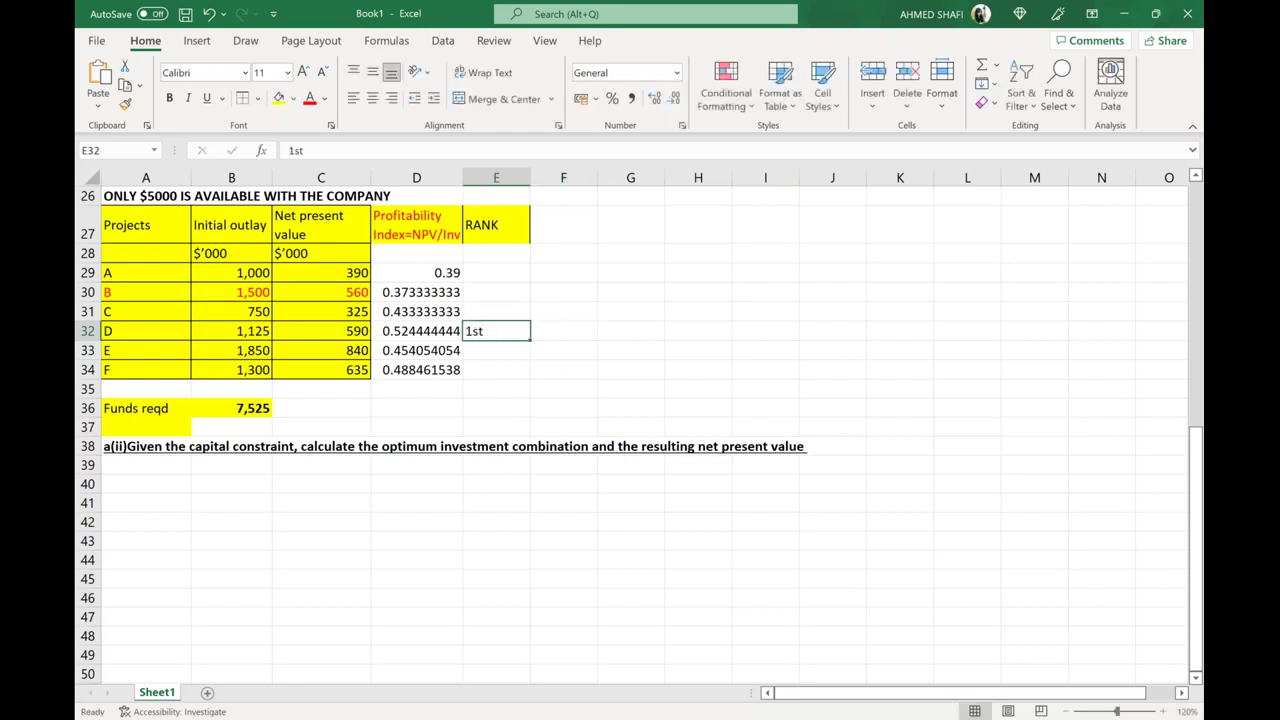
{"action": "left_click", "coordinate": [496, 350]}
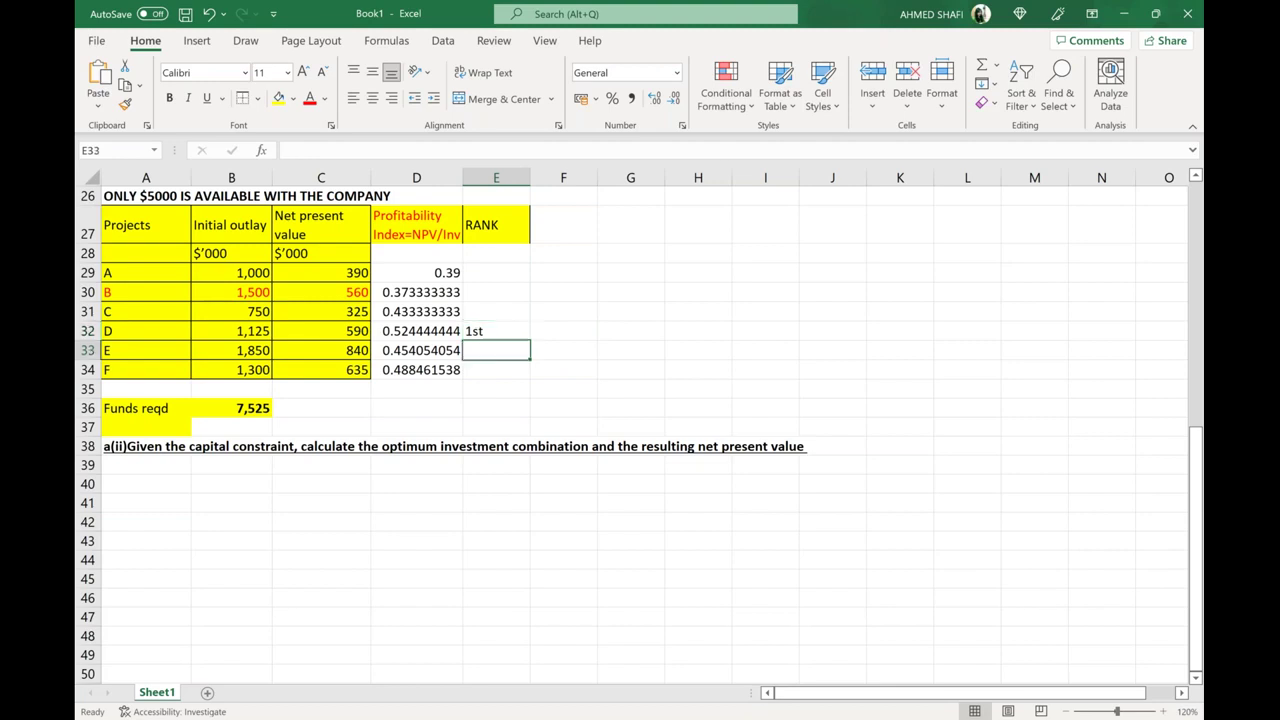
{"action": "left_click", "coordinate": [496, 369]}
{"action": "type", "text": "2nd"}
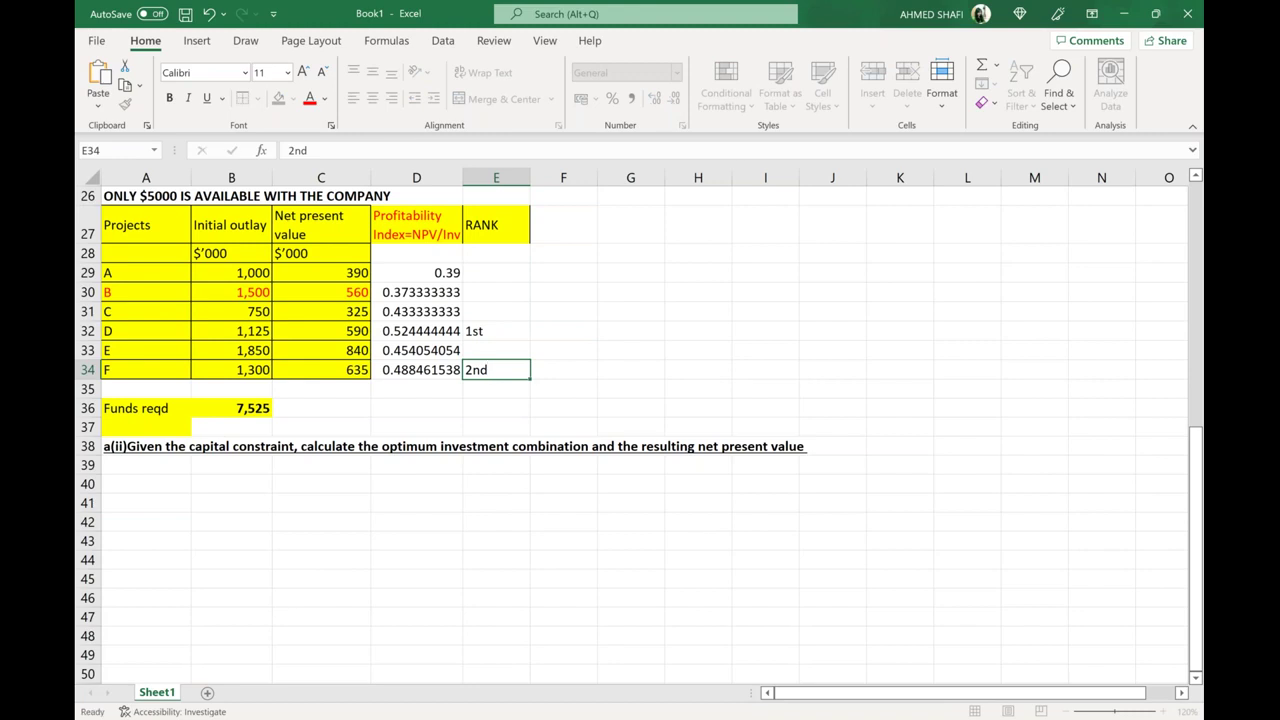
{"action": "left_click", "coordinate": [496, 350]}
{"action": "type", "text": "3rd"}
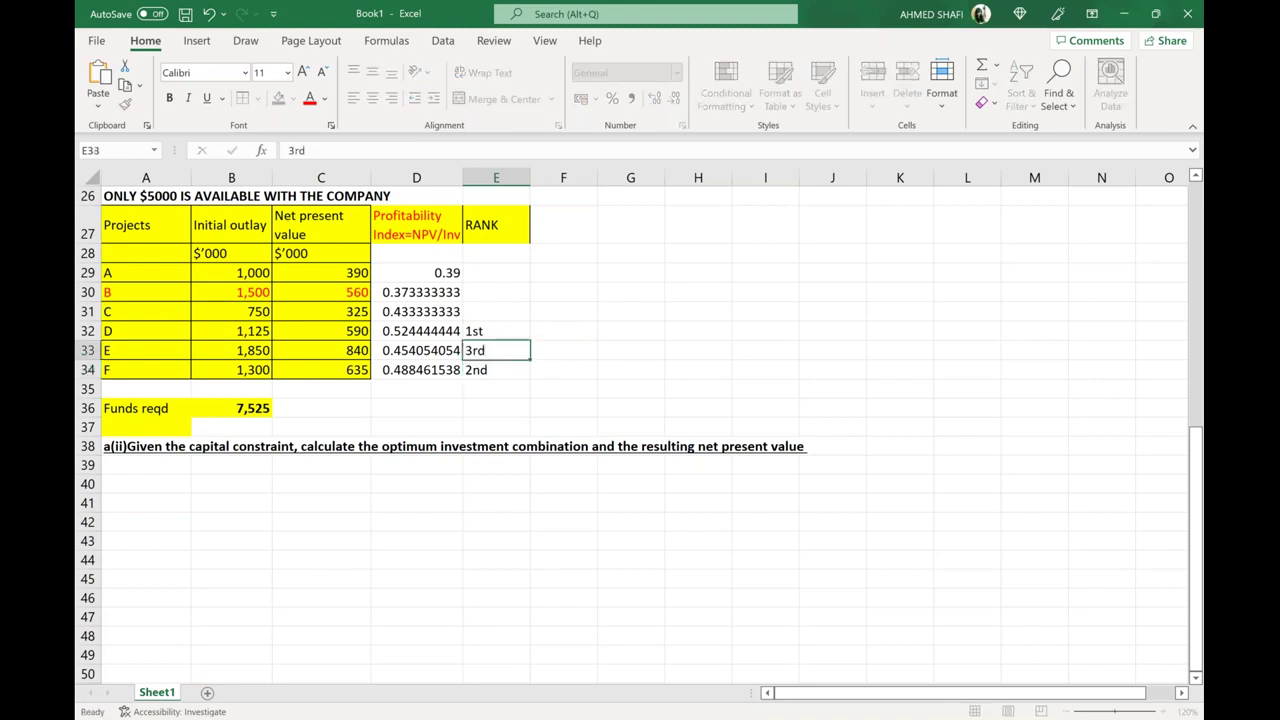
Step: Rank projects C, A and B as 4th, 5th and 6th in E31, E29 and E30
{"action": "left_click", "coordinate": [496, 331]}
{"action": "left_click", "coordinate": [496, 311]}
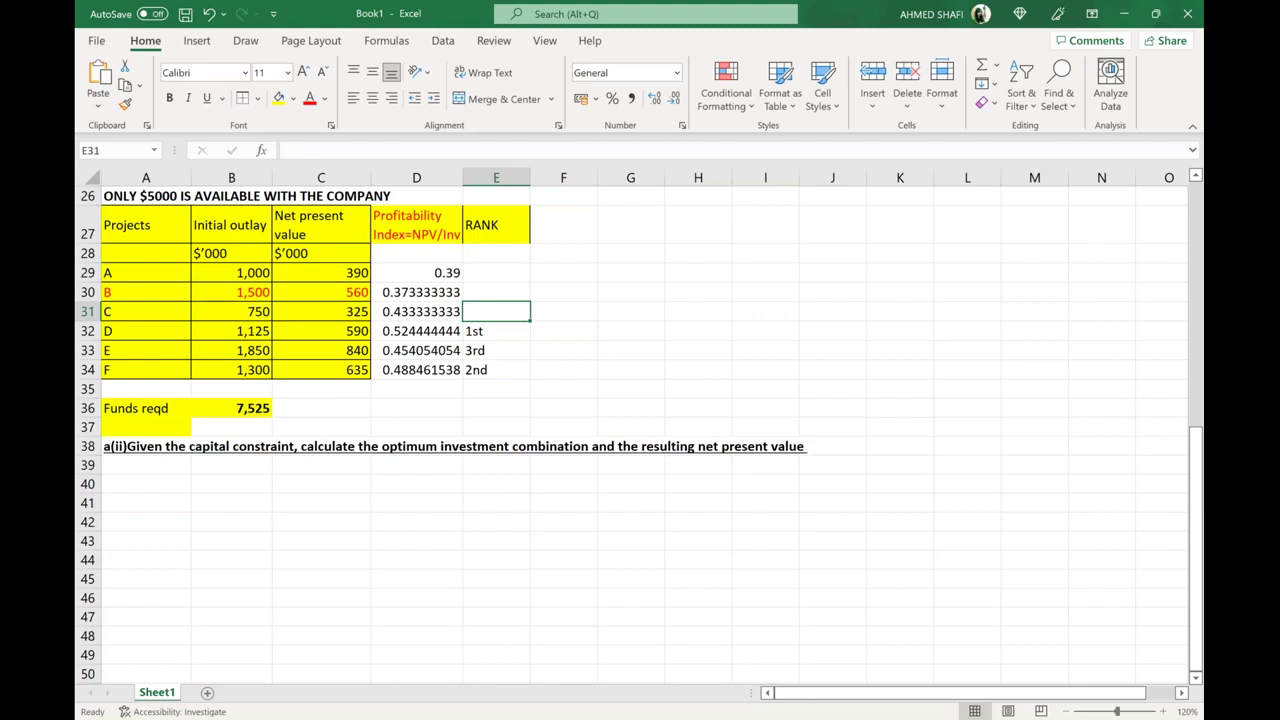
{"action": "type", "text": "4th"}
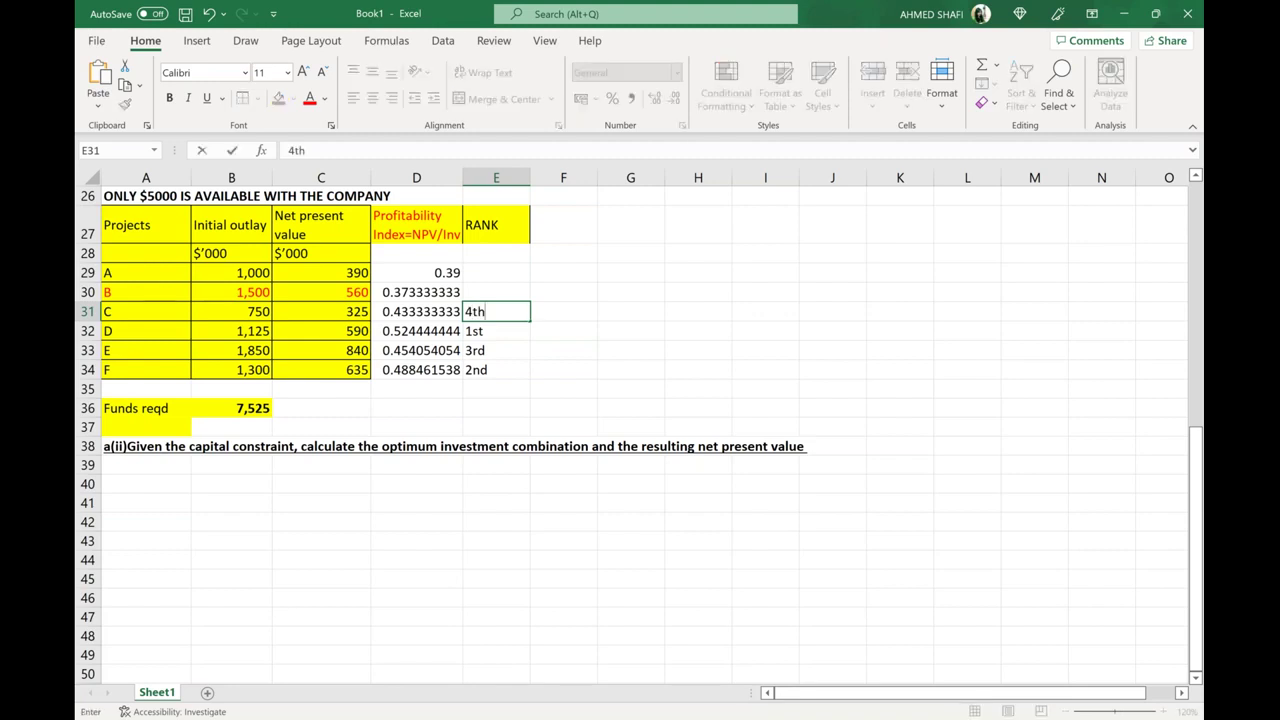
{"action": "left_click", "coordinate": [496, 272]}
{"action": "type", "text": "5th"}
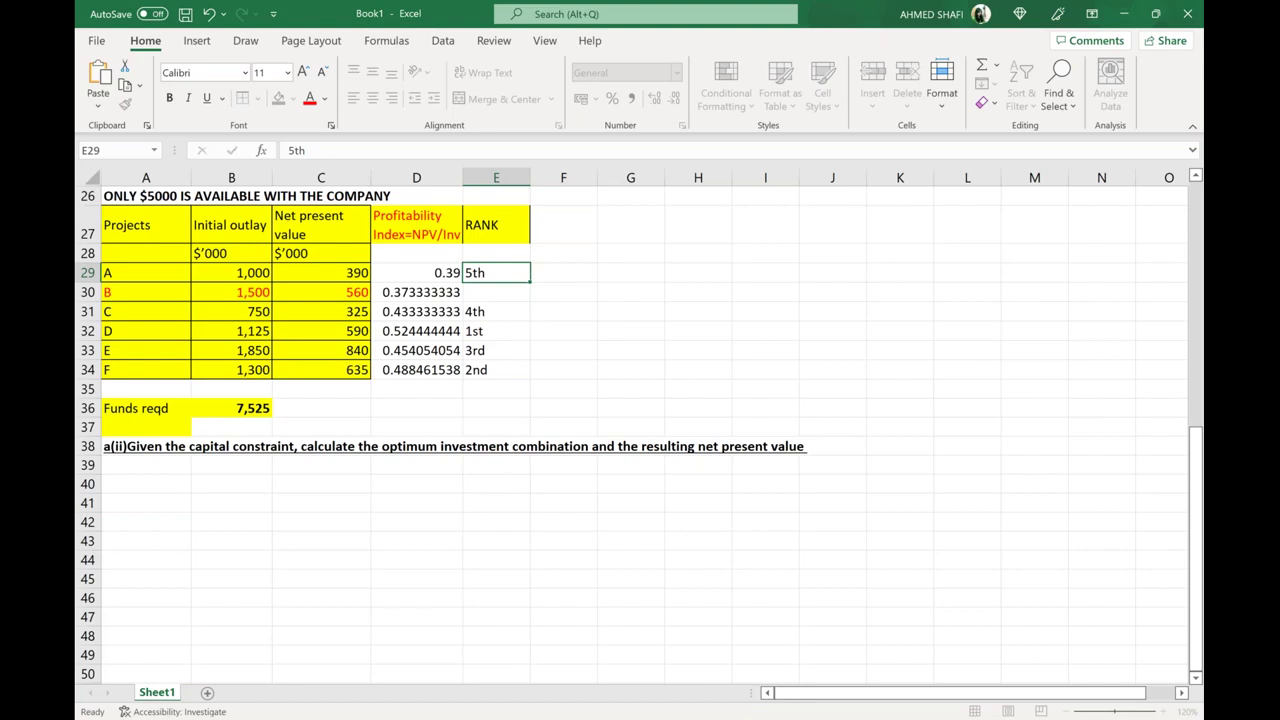
{"action": "key", "text": "Return"}
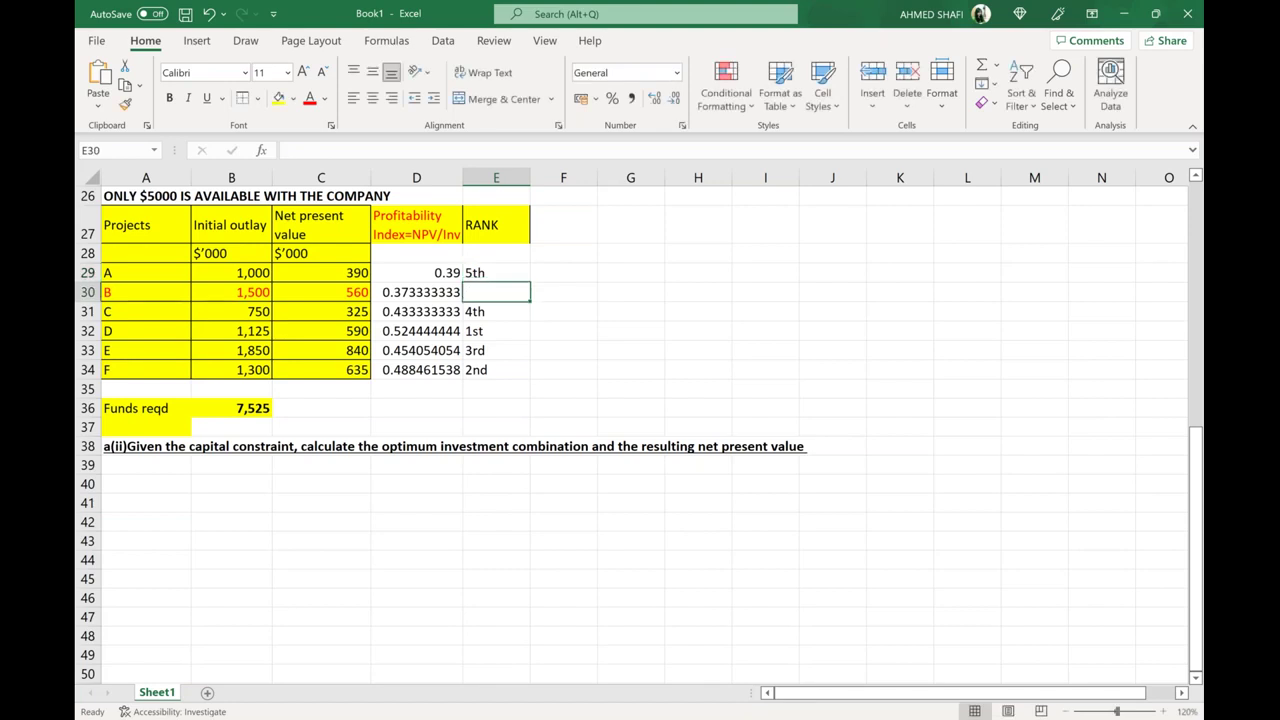
{"action": "type", "text": "6th"}
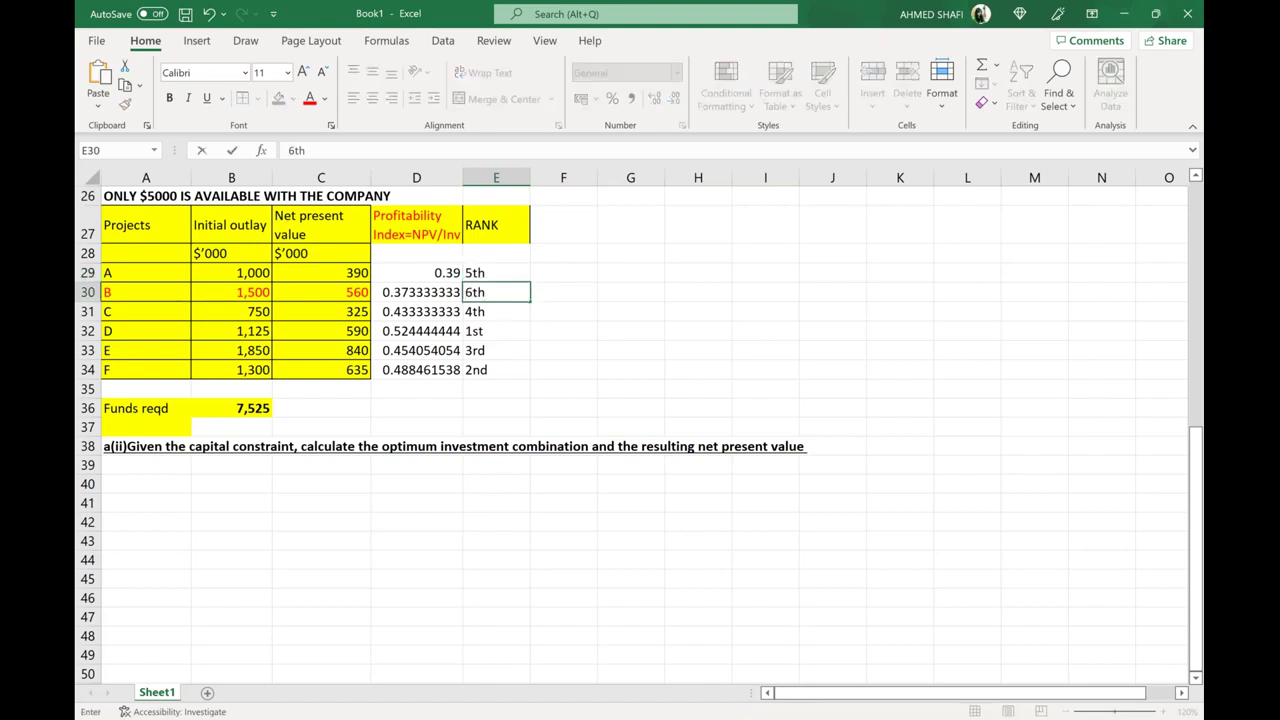
{"action": "key", "text": "Return"}
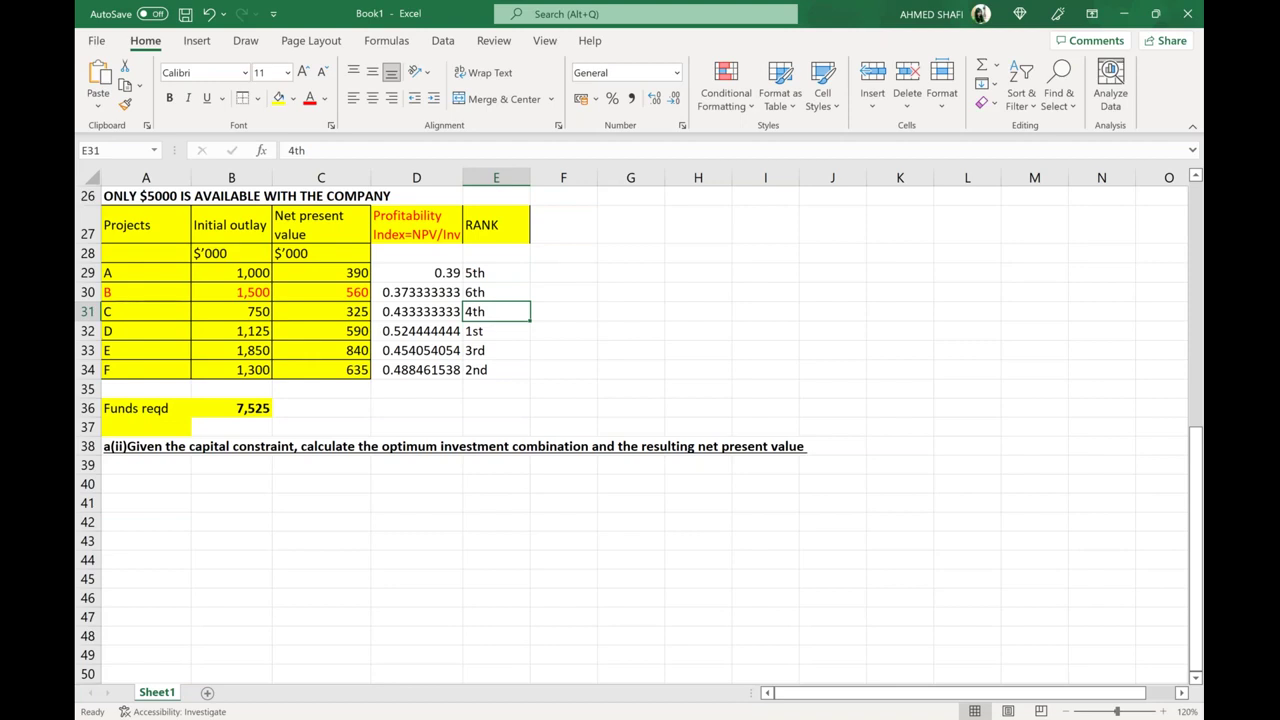
Step: Fill the profitability index and rank cells D29:E34 with yellow
{"action": "key", "text": "Down"}
{"action": "key", "text": "Down"}
{"action": "key", "text": "Down"}
{"action": "left_click", "coordinate": [430, 272]}
{"action": "key", "text": "ctrl+c"}
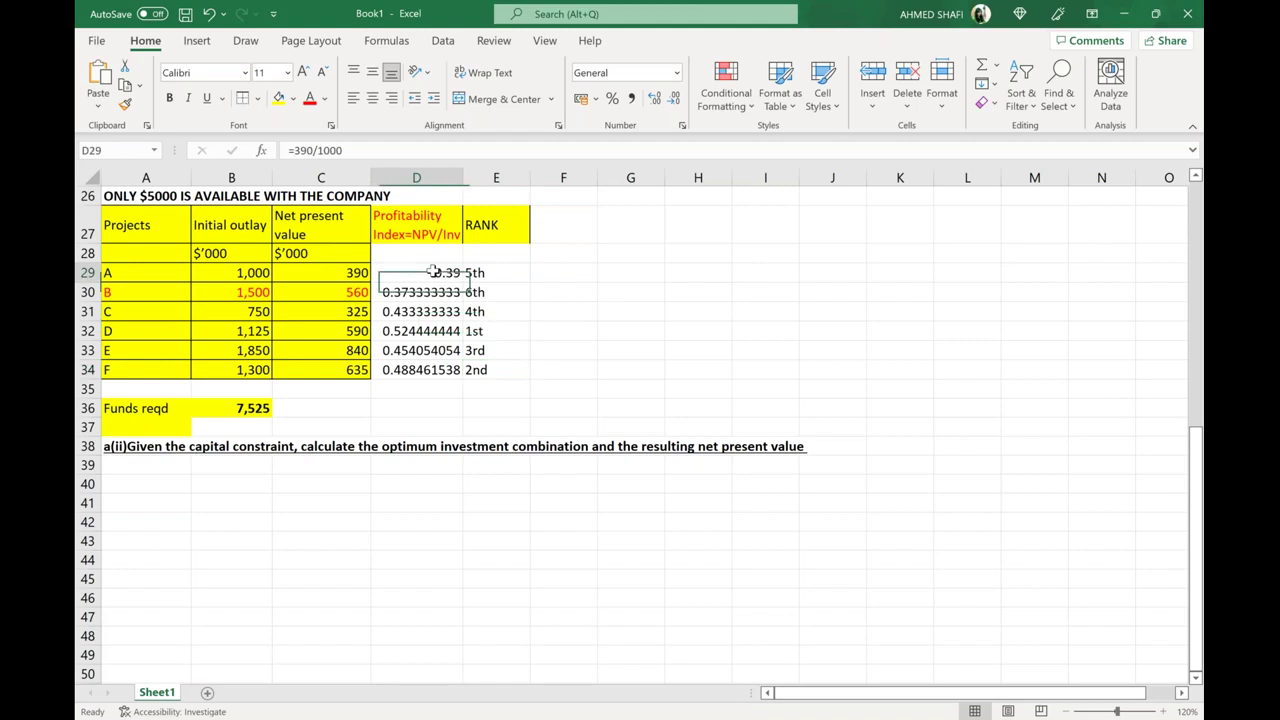
{"action": "key", "text": "shift+Right"}
{"action": "key", "text": "shift+Down"}
{"action": "key", "text": "shift+Down"}
{"action": "key", "text": "shift+Down"}
{"action": "key", "text": "shift+Down"}
{"action": "key", "text": "shift+Down"}
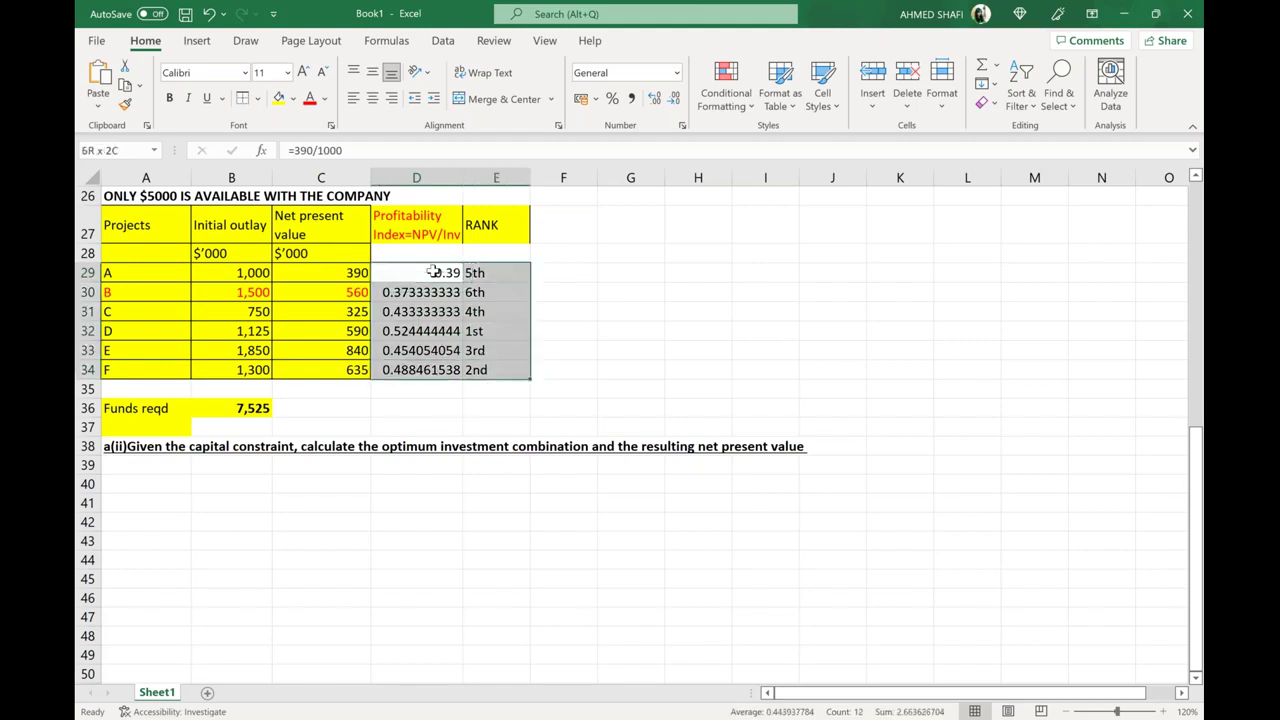
{"action": "left_click", "coordinate": [279, 98]}
{"action": "left_click", "coordinate": [651, 308]}
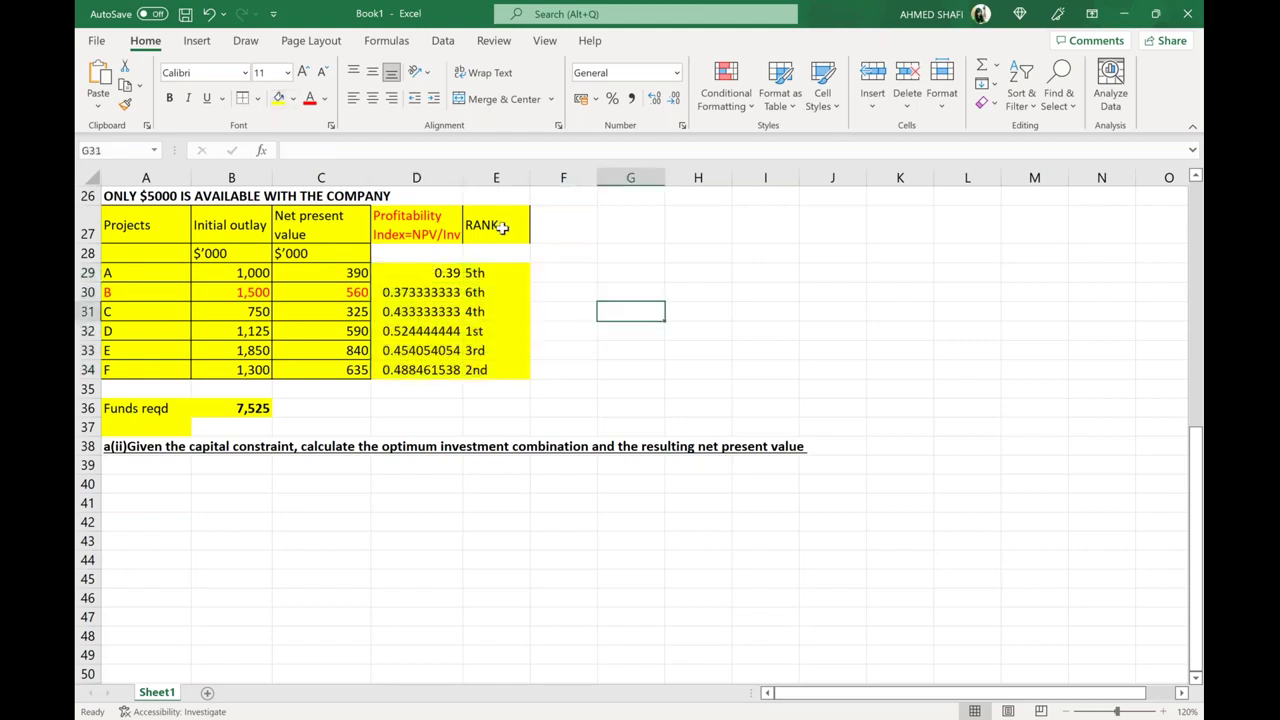
Step: Set the font colour of the RANK heading in E27 to red
{"action": "left_click", "coordinate": [503, 227]}
{"action": "left_click", "coordinate": [310, 106]}
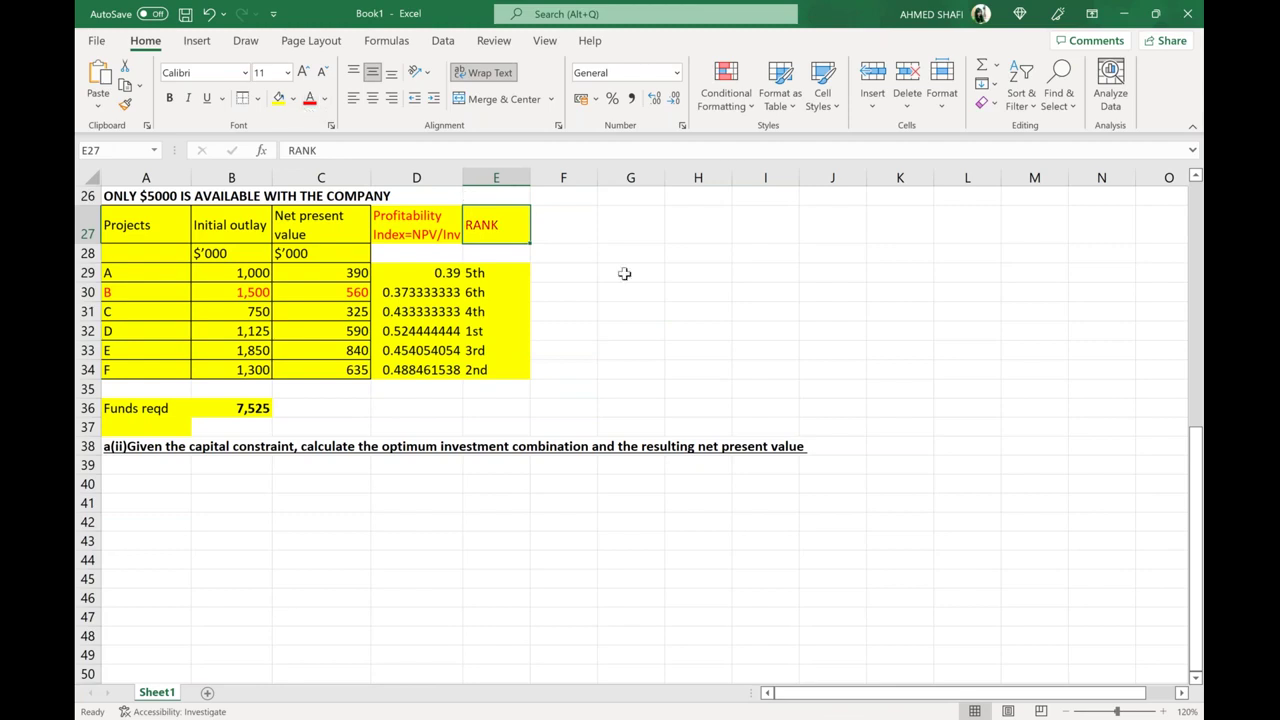
{"action": "left_click", "coordinate": [623, 274]}
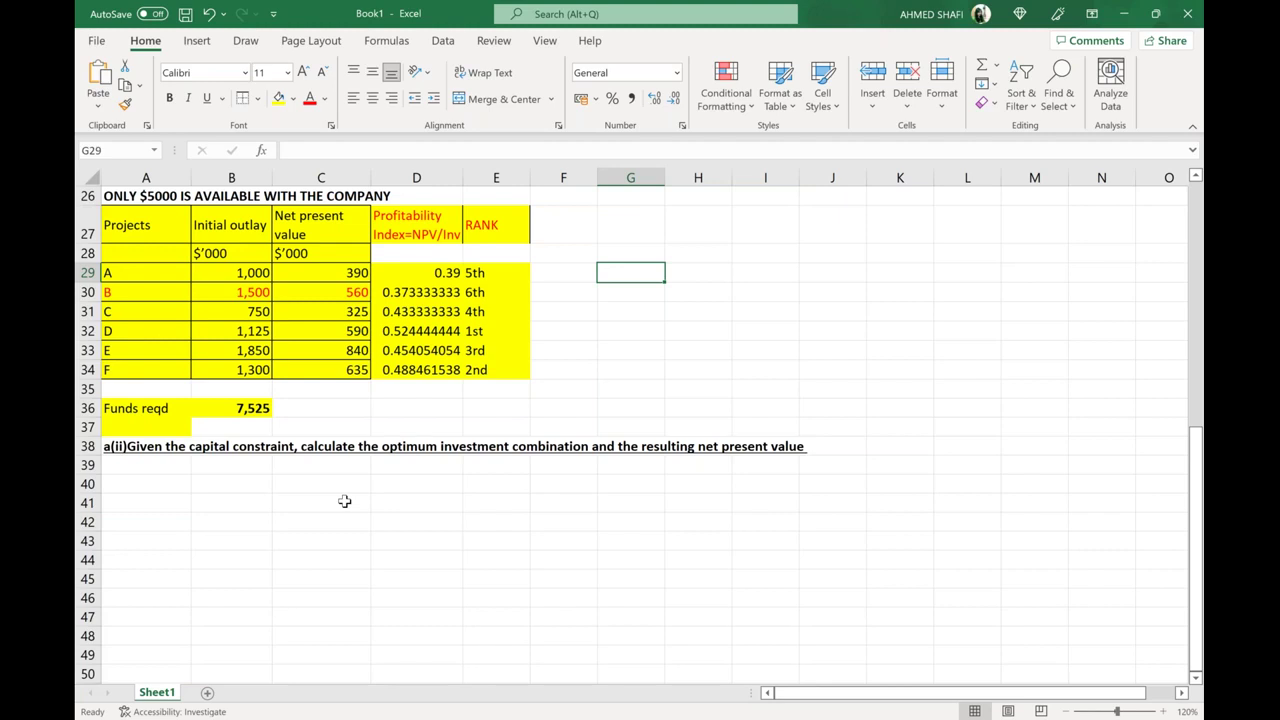
Step: Add the column headings Projects, Investment and NPV in C41:E41 for the investment combination table
{"action": "left_click", "coordinate": [344, 501]}
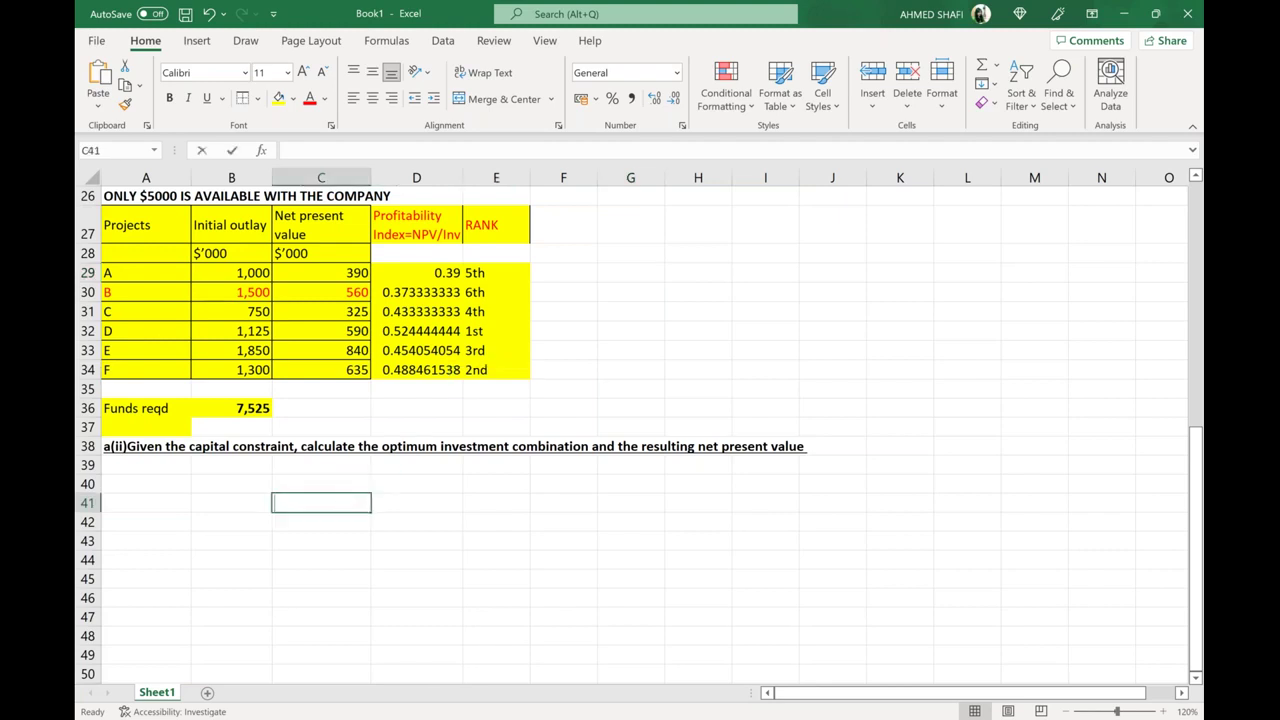
{"action": "type", "text": "Projects"}
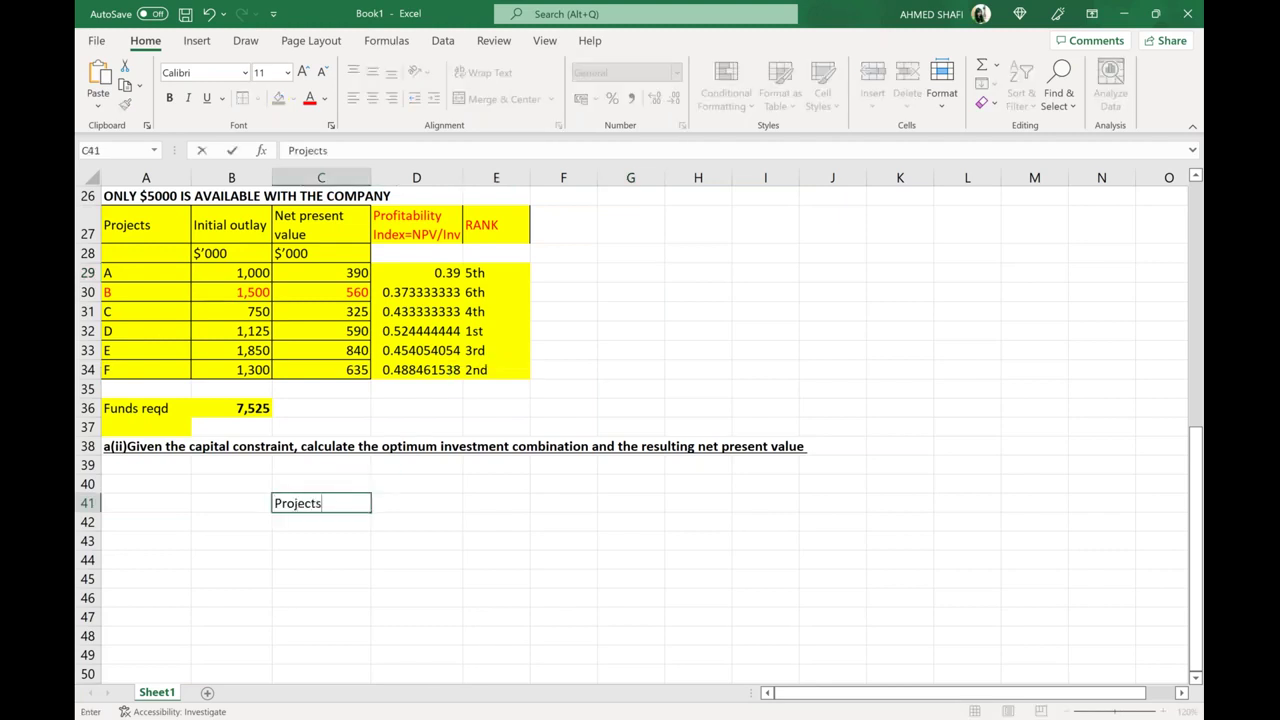
{"action": "key", "text": "Return"}
{"action": "key", "text": "Right"}
{"action": "key", "text": "Up"}
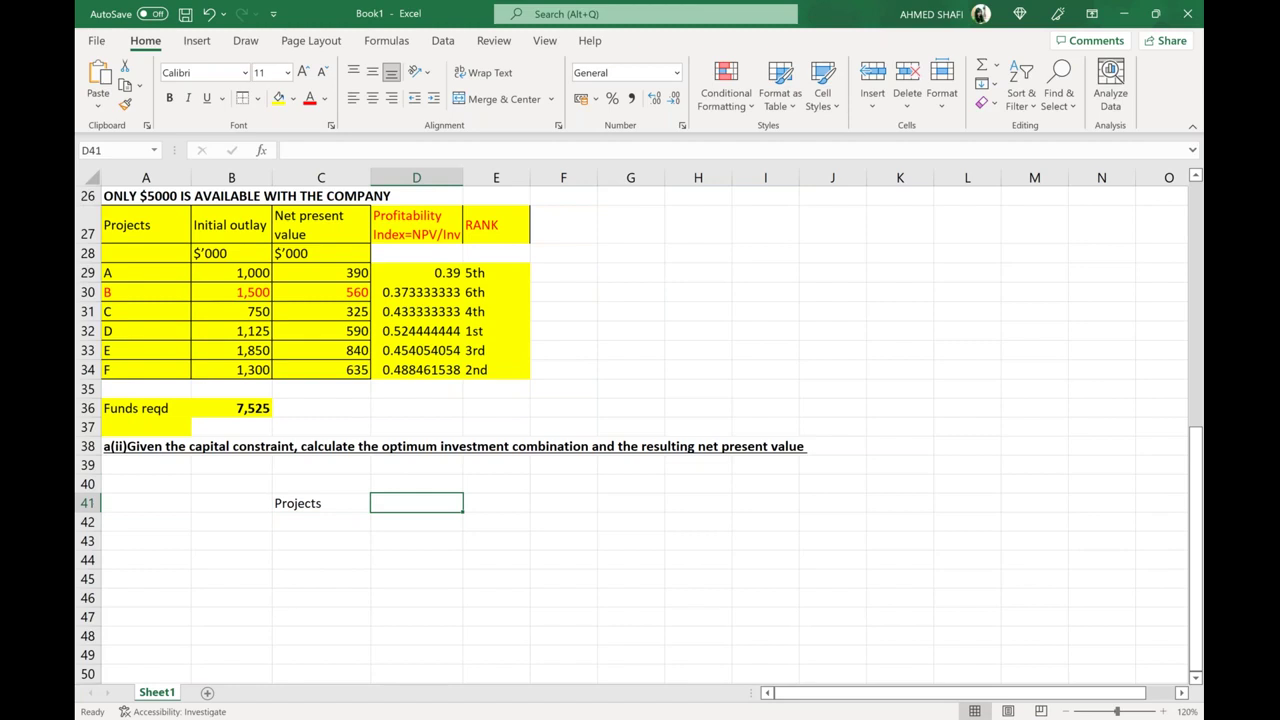
{"action": "type", "text": "Investment"}
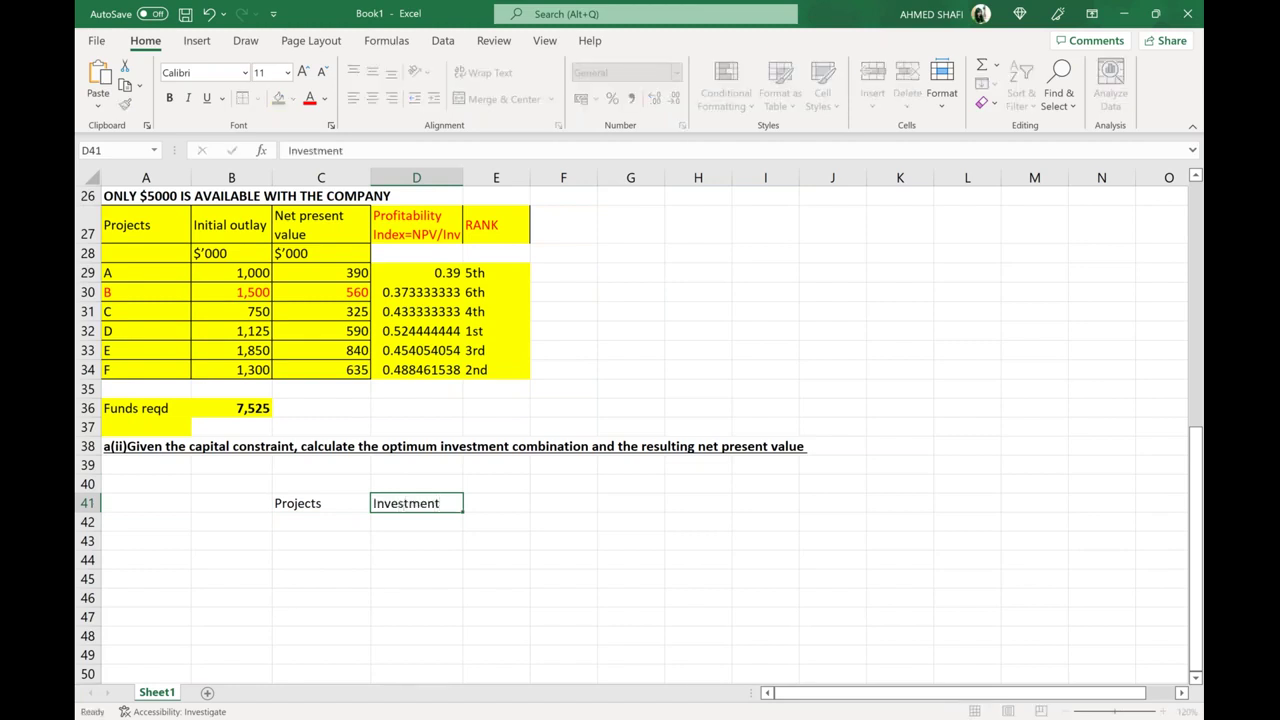
{"action": "key", "text": "Tab"}
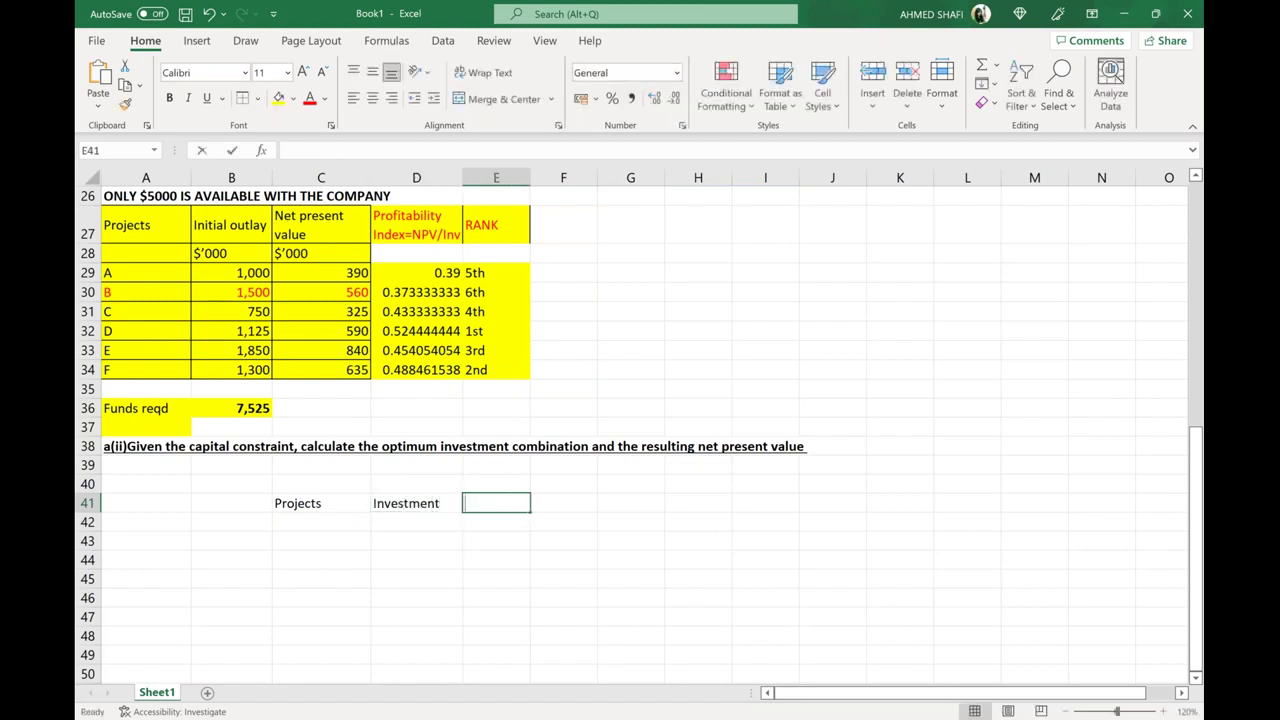
{"action": "type", "text": "NPV"}
{"action": "left_click", "coordinate": [472, 576]}
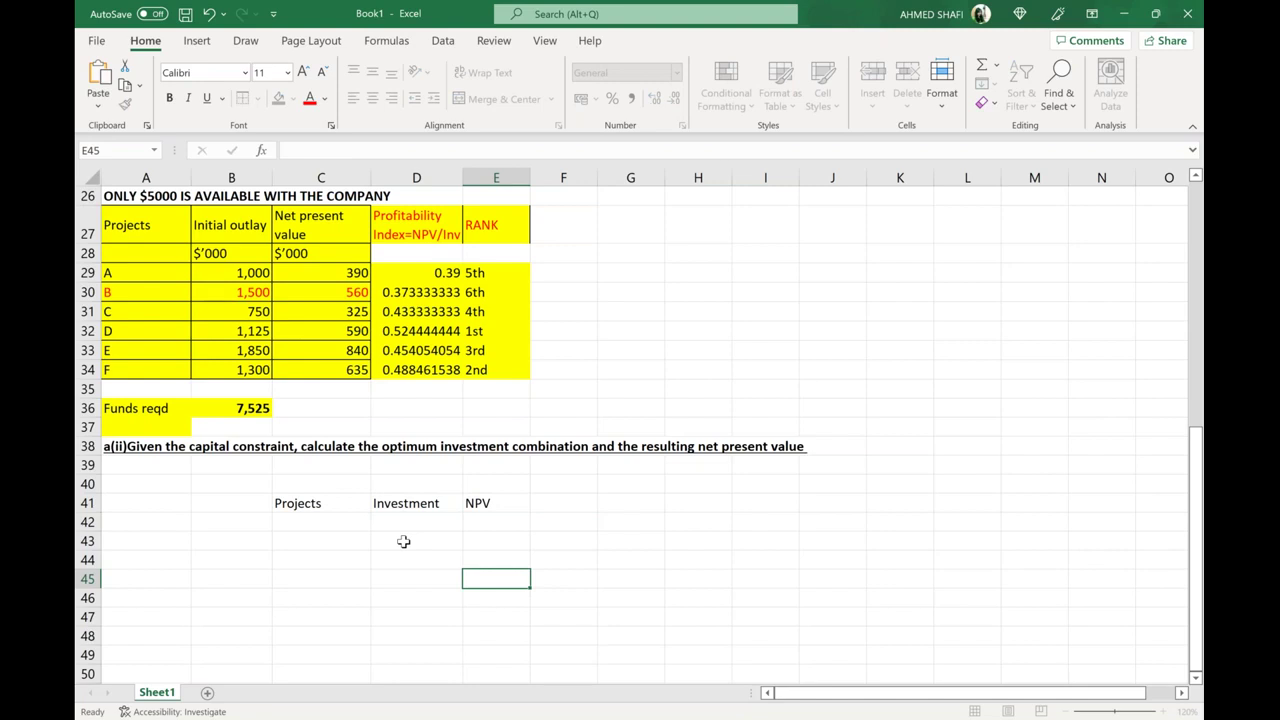
Step: Make the Projects, Investment and NPV headings in C41:E41 bold and underlined
{"action": "left_click", "coordinate": [330, 505]}
{"action": "left_click_drag", "start_coordinate": [330, 505], "coordinate": [495, 505]}
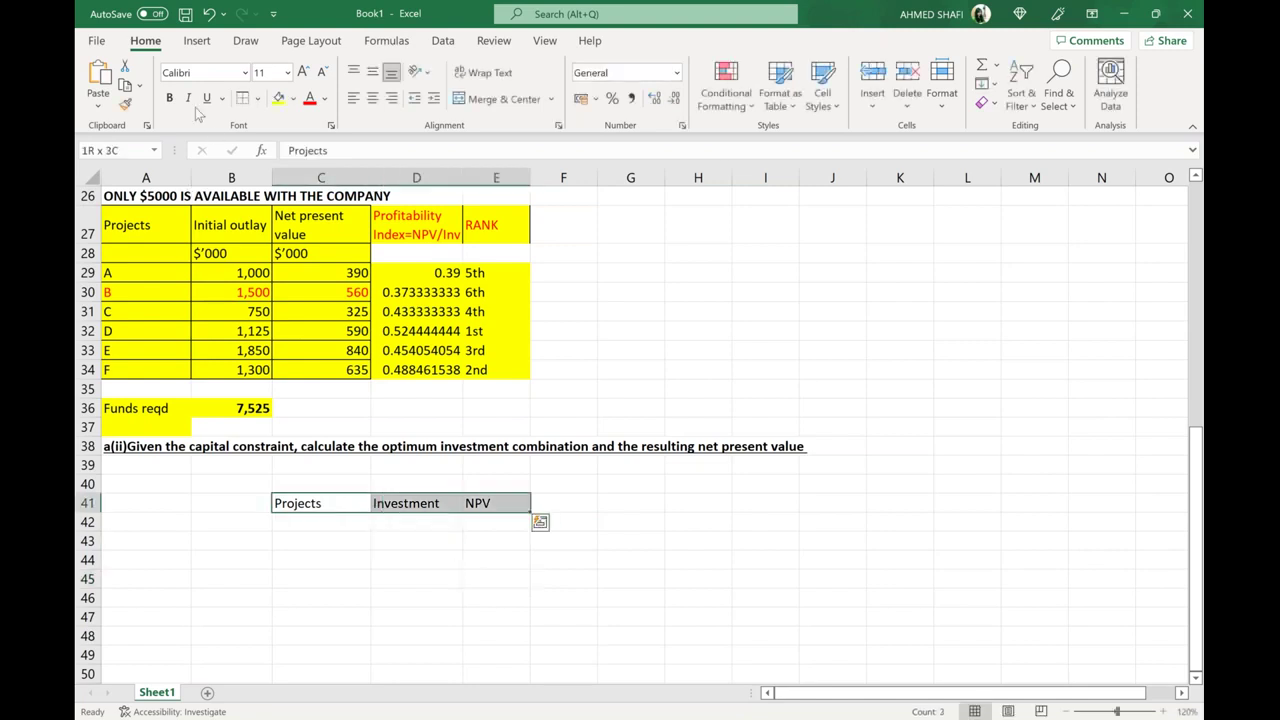
{"action": "left_click", "coordinate": [170, 98]}
{"action": "left_click", "coordinate": [206, 98]}
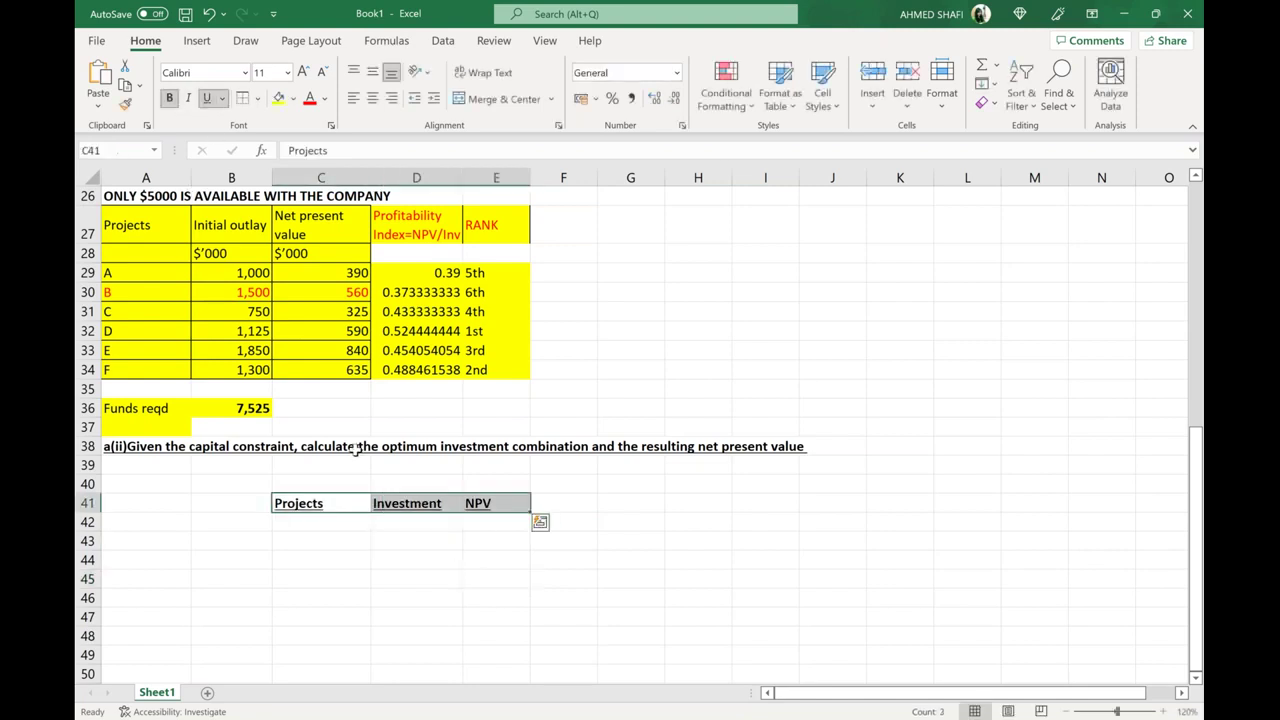
Step: List projects A to F under the Projects heading in C42:C47
{"action": "left_click", "coordinate": [344, 522]}
{"action": "type", "text": "A"}
{"action": "key", "text": "Return"}
{"action": "type", "text": "B"}
{"action": "key", "text": "Return"}
{"action": "type", "text": "C"}
{"action": "key", "text": "Return"}
{"action": "type", "text": "D"}
{"action": "key", "text": "Return"}
{"action": "type", "text": "E"}
{"action": "key", "text": "Return"}
{"action": "type", "text": "F"}
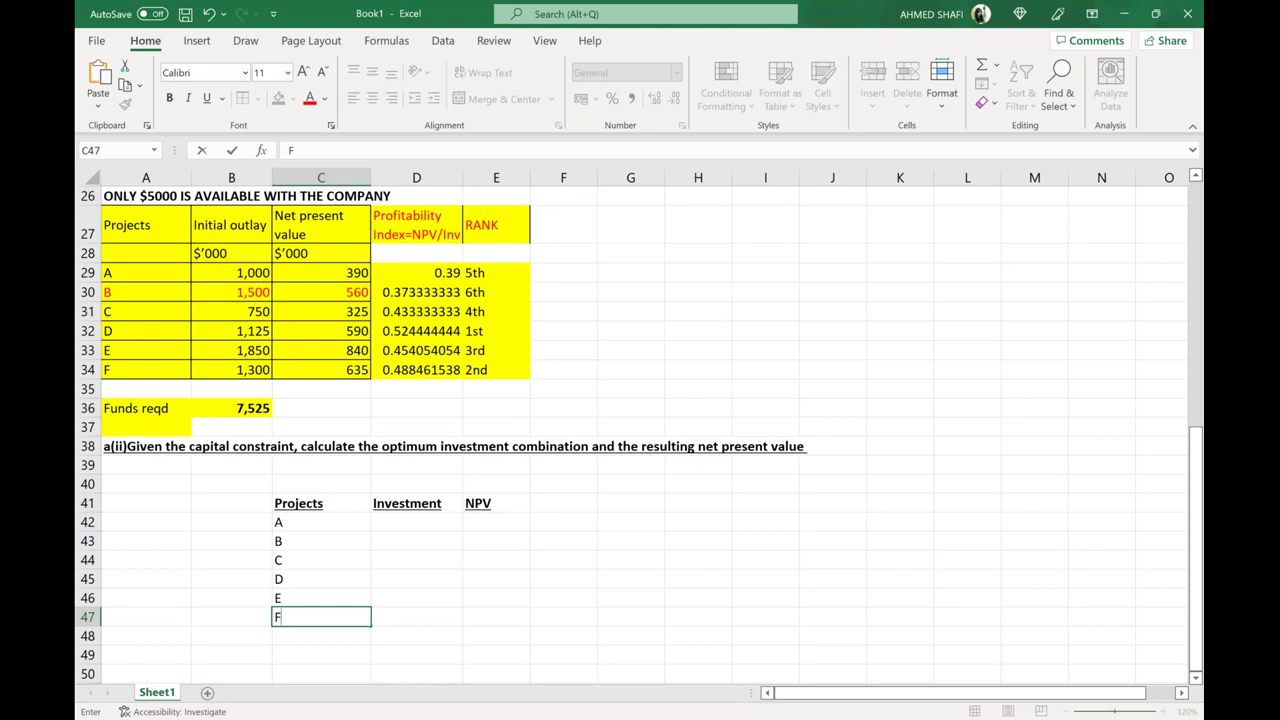
Step: Enter the ranks 5th, 6th and 4th beside projects A, B and C in B42:B44
{"action": "left_click", "coordinate": [231, 617]}
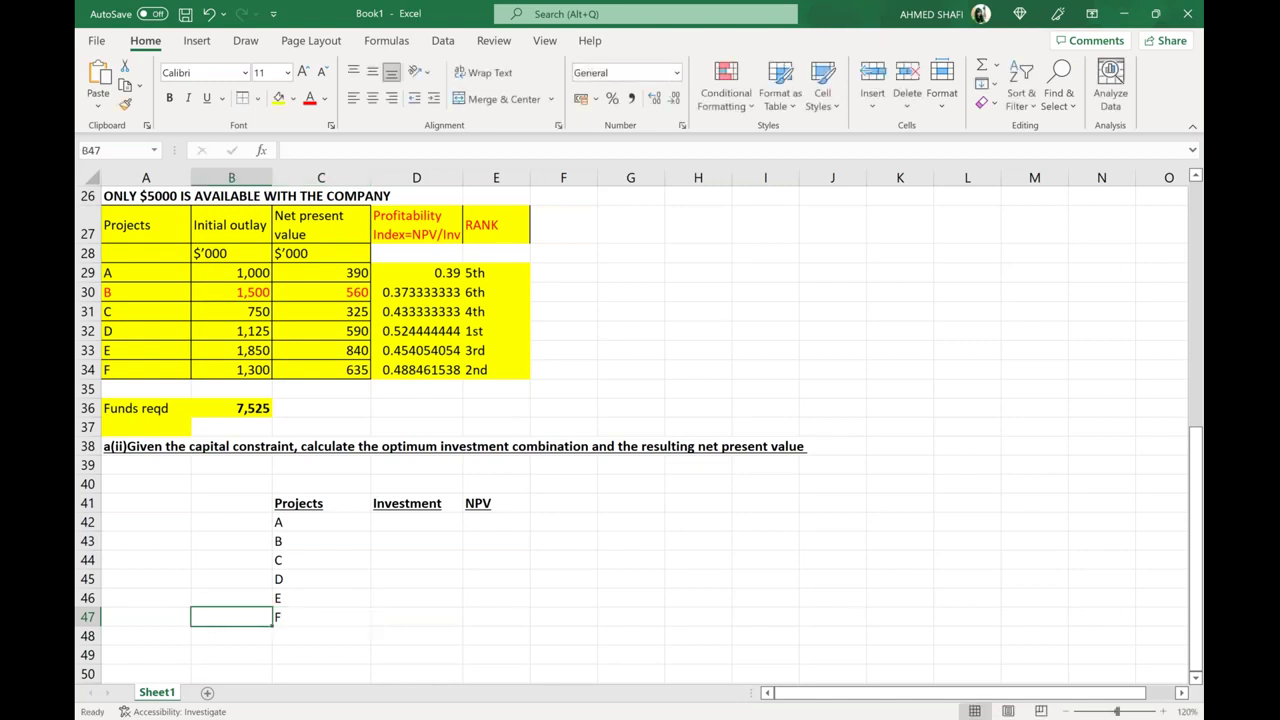
{"action": "key", "text": "Right"}
{"action": "key", "text": "Right"}
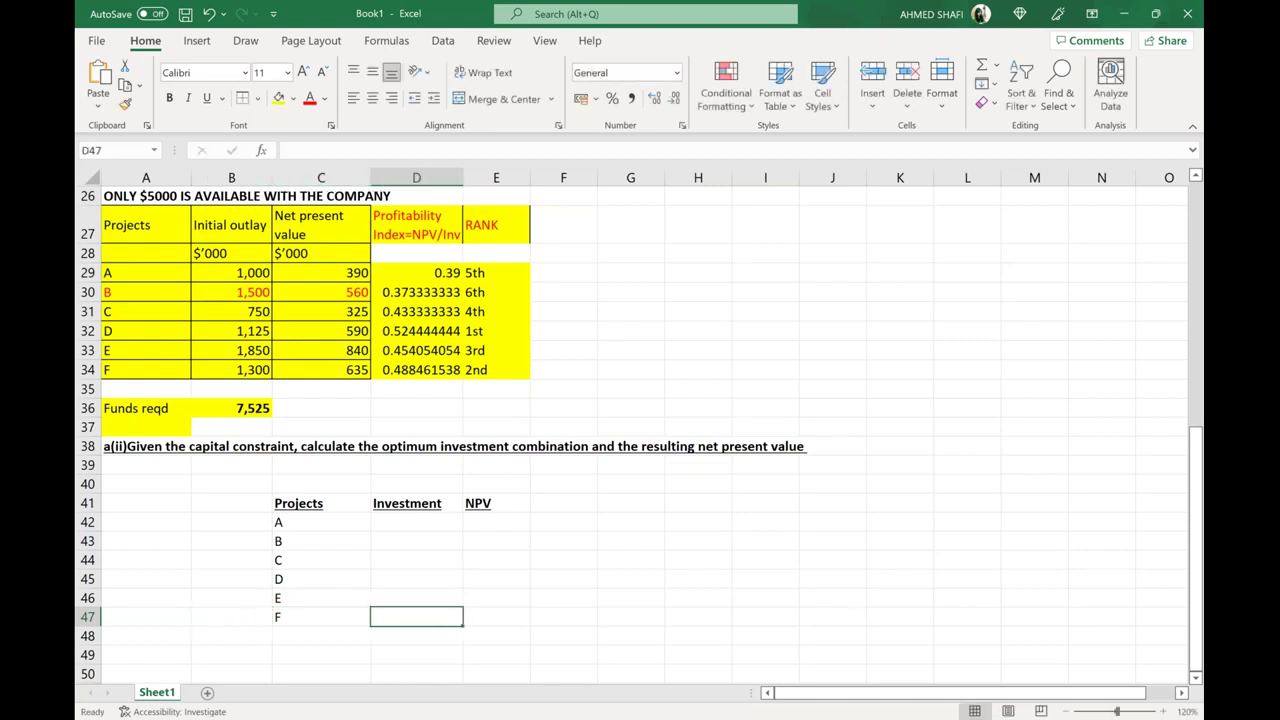
{"action": "key", "text": "Left"}
{"action": "key", "text": "Left"}
{"action": "key", "text": "Up"}
{"action": "key", "text": "Up"}
{"action": "key", "text": "Up"}
{"action": "key", "text": "Up"}
{"action": "key", "text": "Up"}
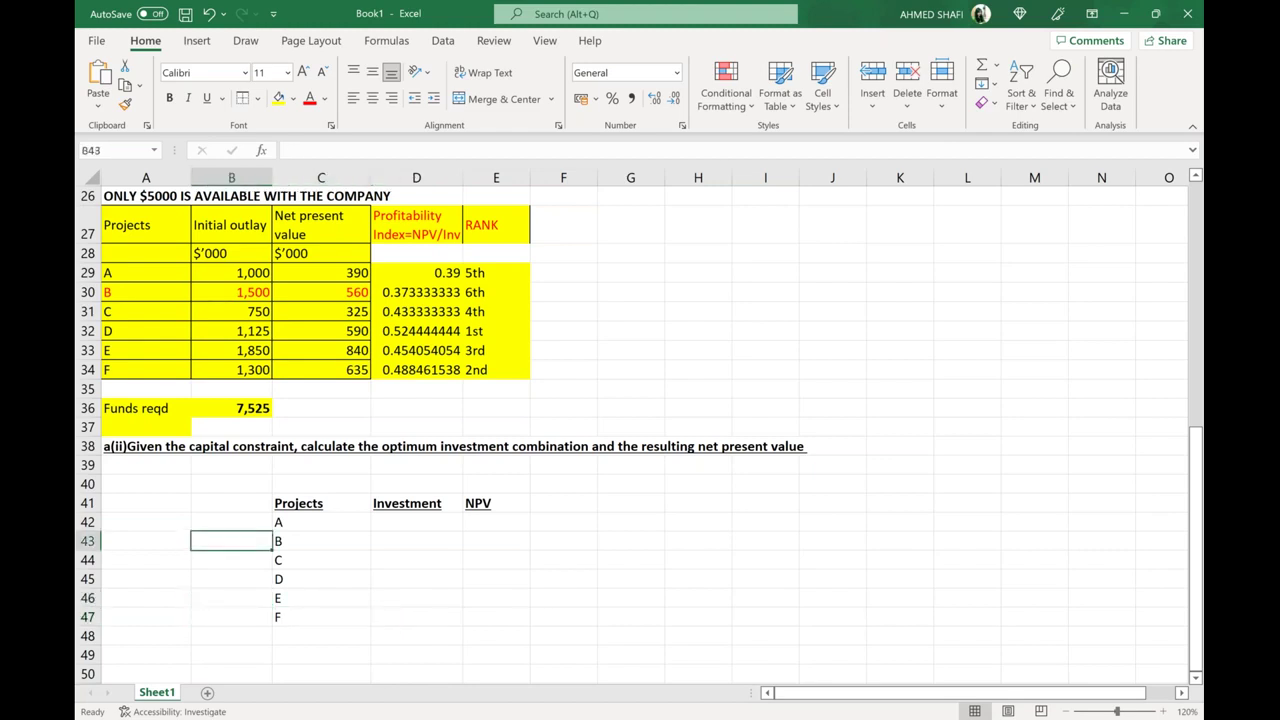
{"action": "type", "text": "5th"}
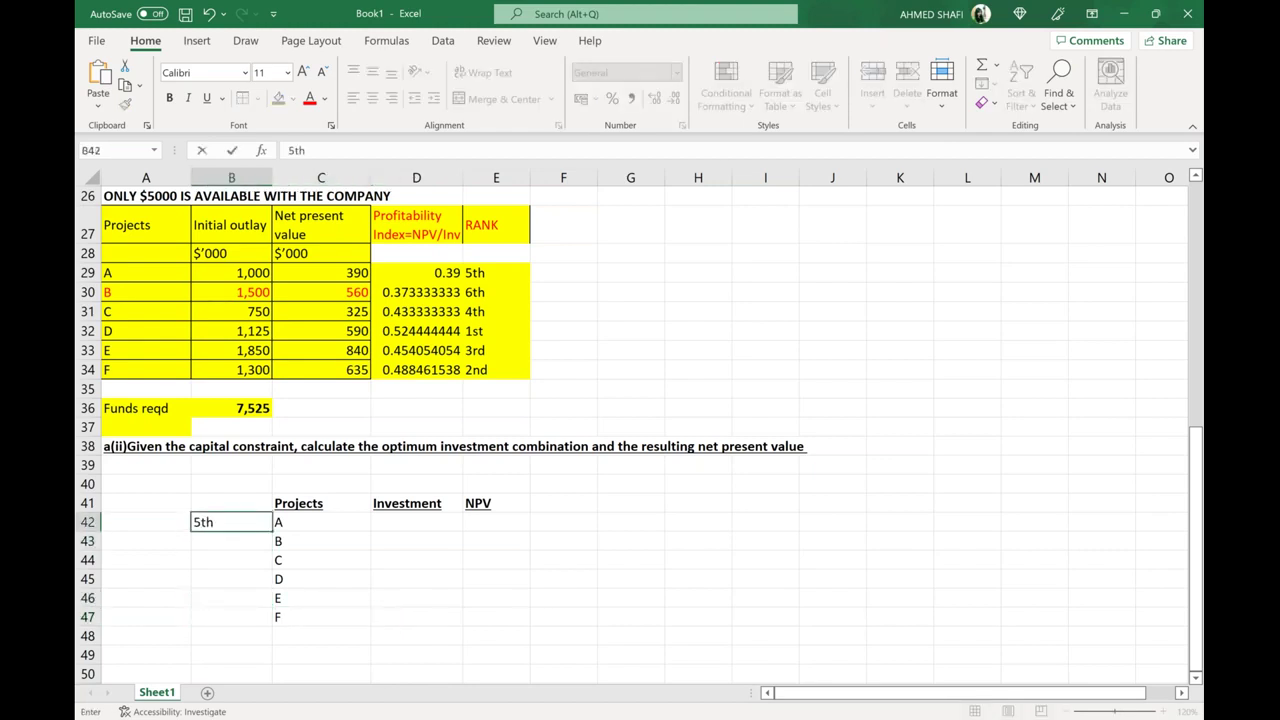
{"action": "key", "text": "Return"}
{"action": "type", "text": "6th"}
{"action": "key", "text": "Return"}
{"action": "type", "text": "4th"}
{"action": "key", "text": "Return"}
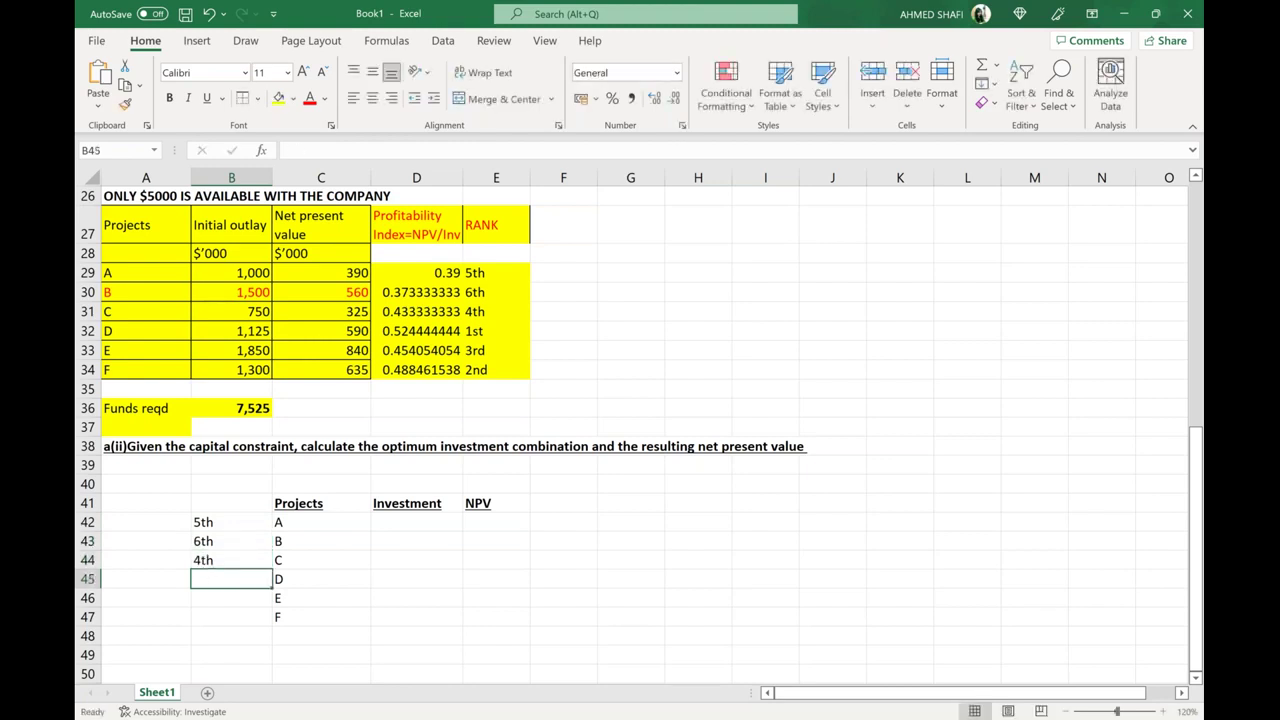
Step: Enter the ranks 1st, 3rd and 2nd beside projects D, E and F in B45:B47
{"action": "type", "text": "1st"}
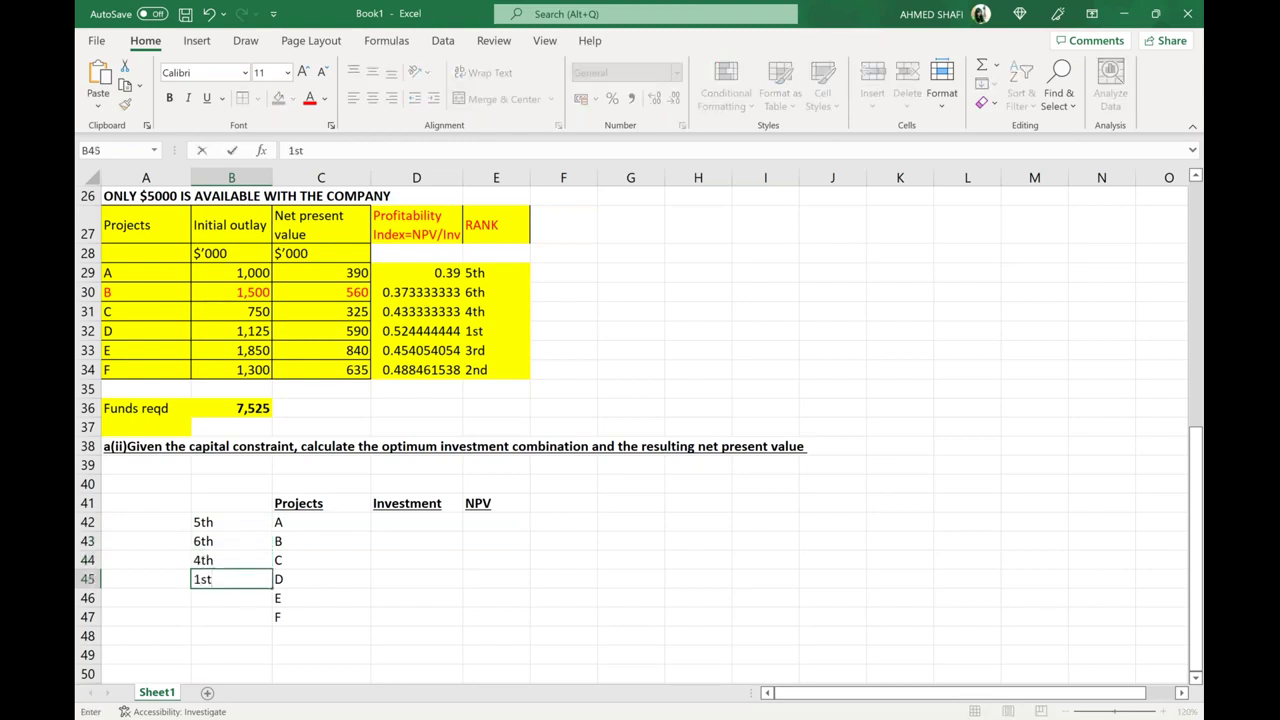
{"action": "key", "text": "Return"}
{"action": "type", "text": "3rd"}
{"action": "key", "text": "Return"}
{"action": "type", "text": "2nd"}
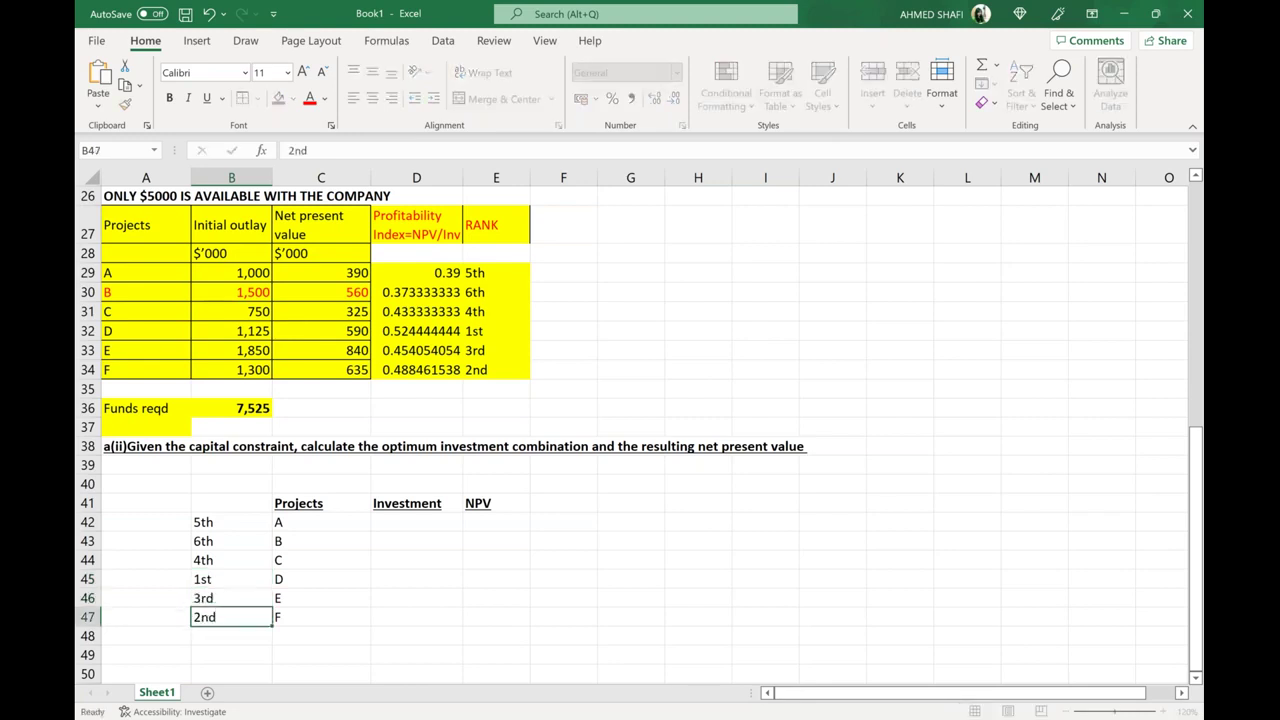
Step: Enter the capital limit of 5000 in D48, below the Investment column
{"action": "key", "text": "Tab"}
{"action": "key", "text": "Tab"}
{"action": "key", "text": "Down"}
{"action": "type", "text": "="}
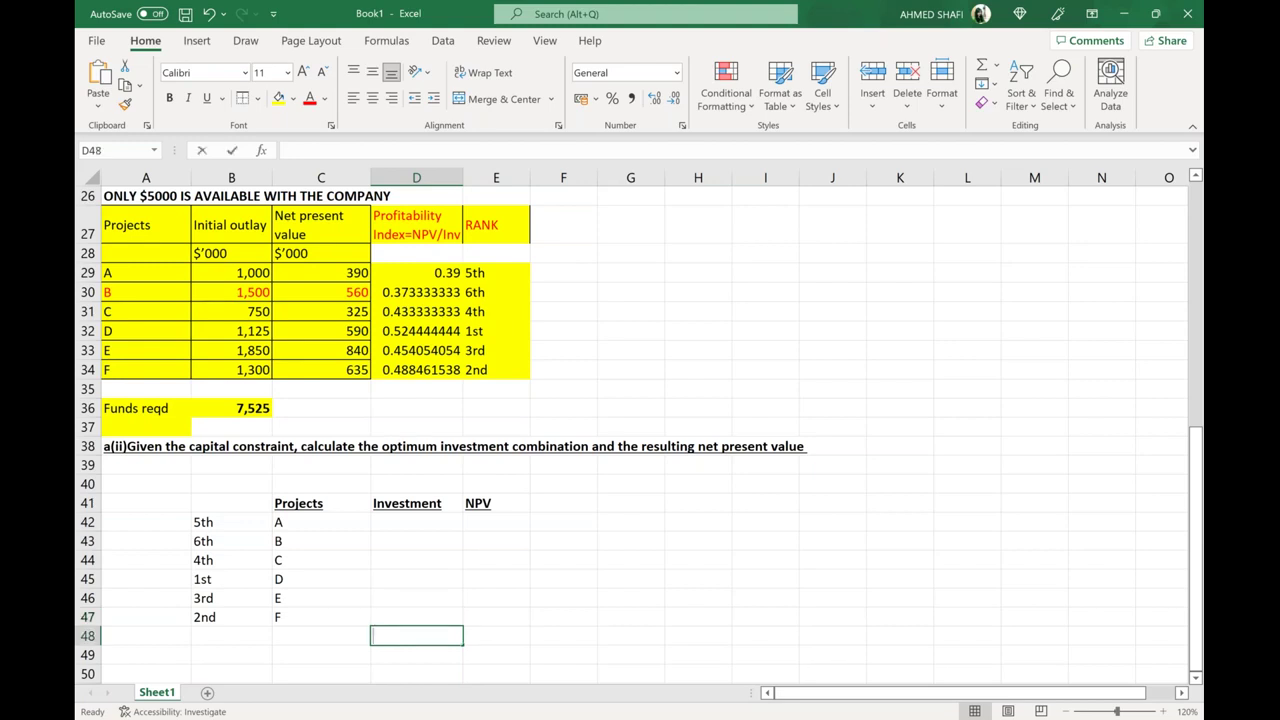
{"action": "type", "text": "5000"}
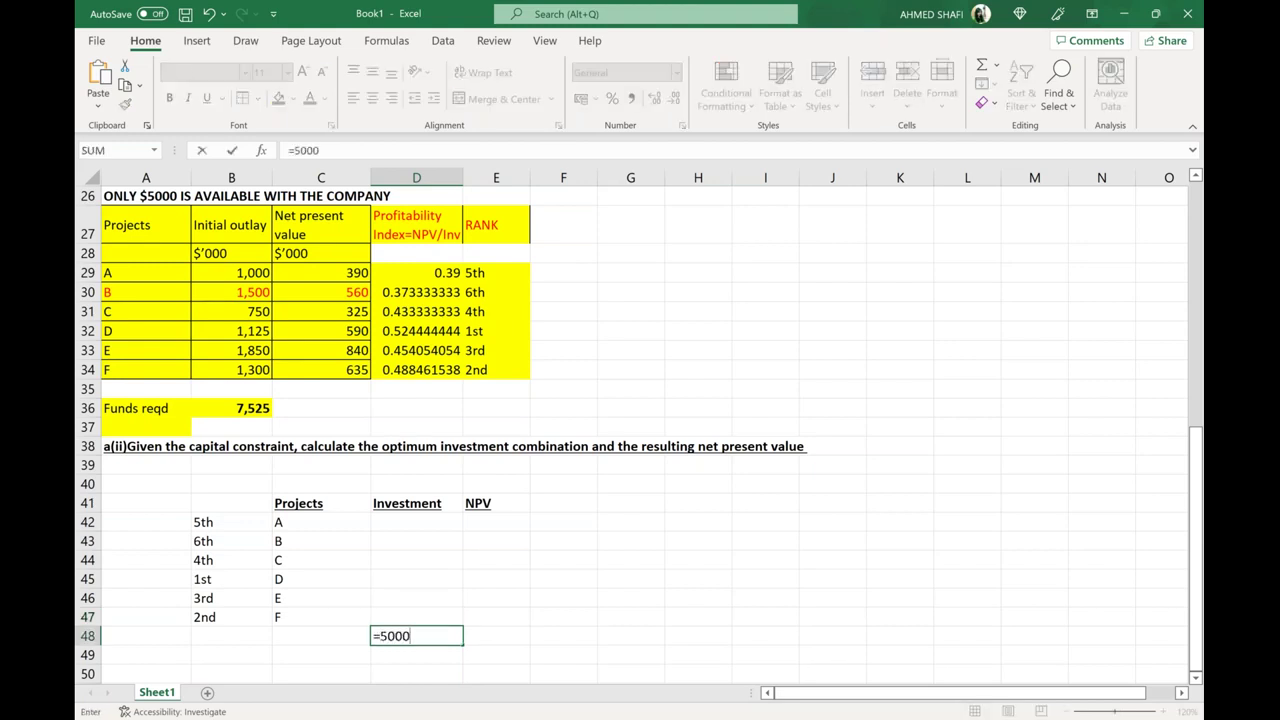
{"action": "key", "text": "Return"}
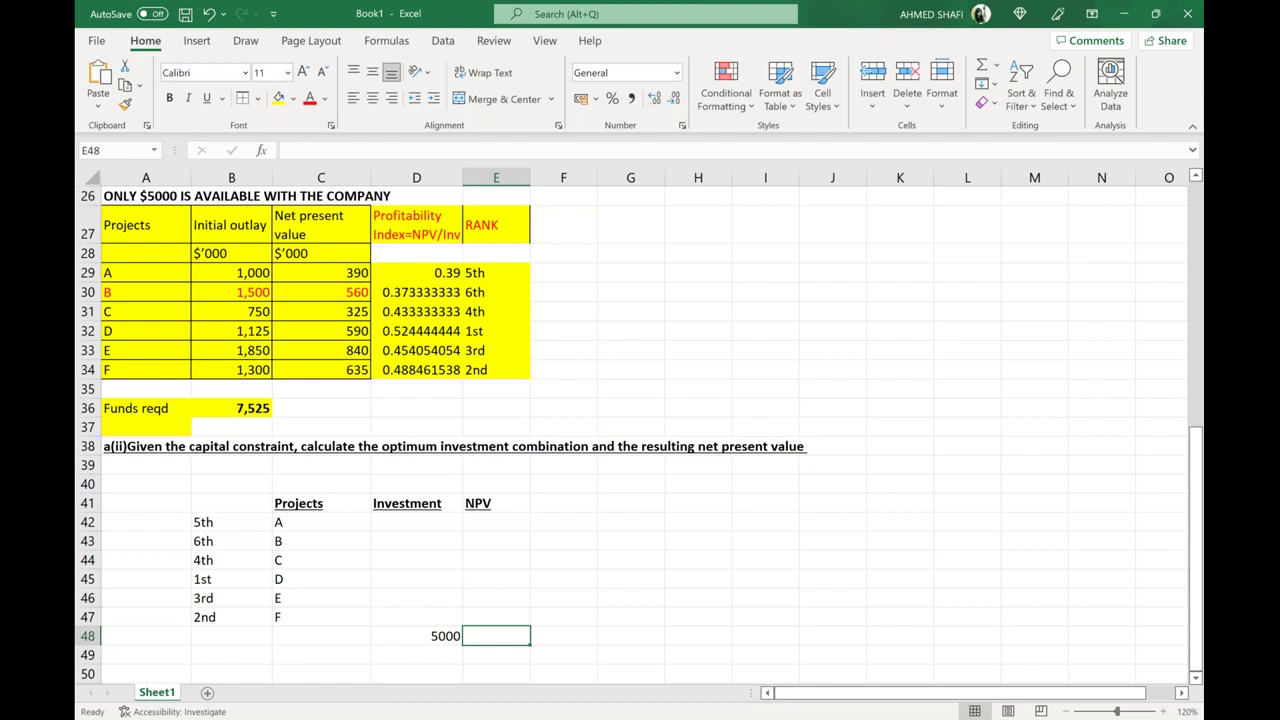
Step: Add a top border across C48:E48 to separate the totals row from the project list
{"action": "left_click", "coordinate": [300, 637]}
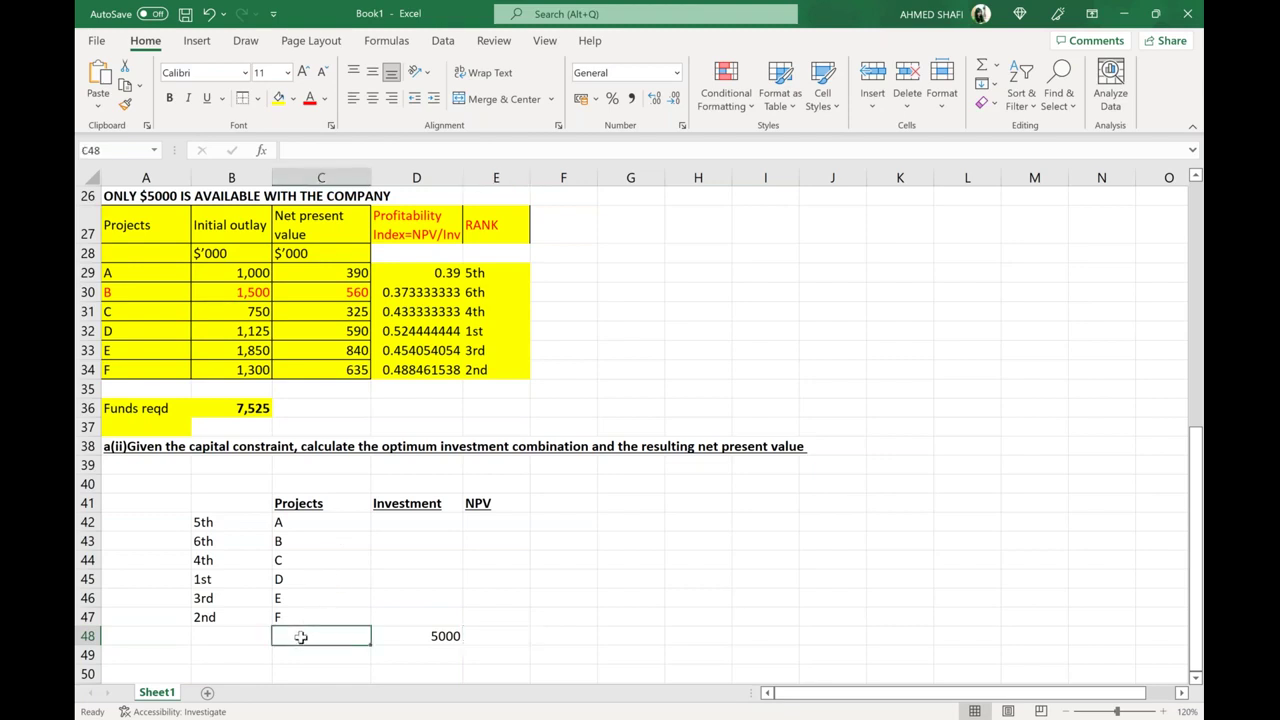
{"action": "key", "text": "shift+Right"}
{"action": "key", "text": "shift+Right"}
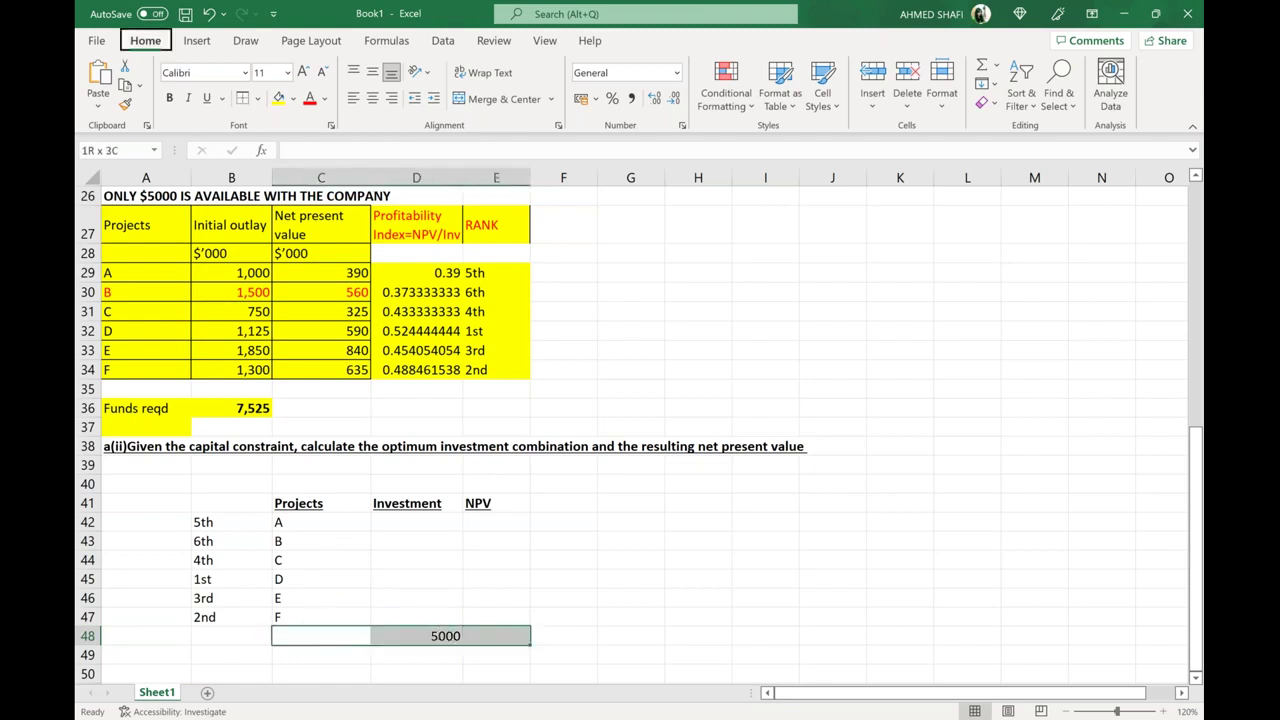
{"action": "left_click", "coordinate": [590, 636]}
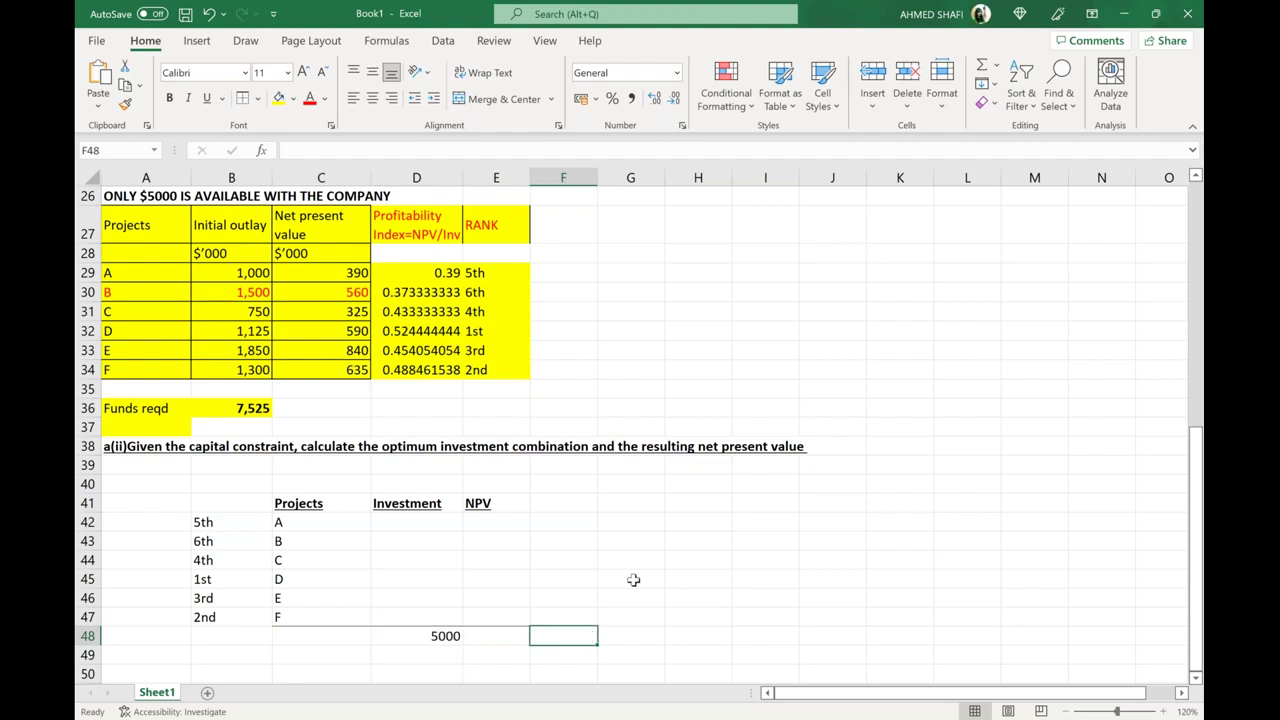
{"action": "left_click", "coordinate": [577, 582]}
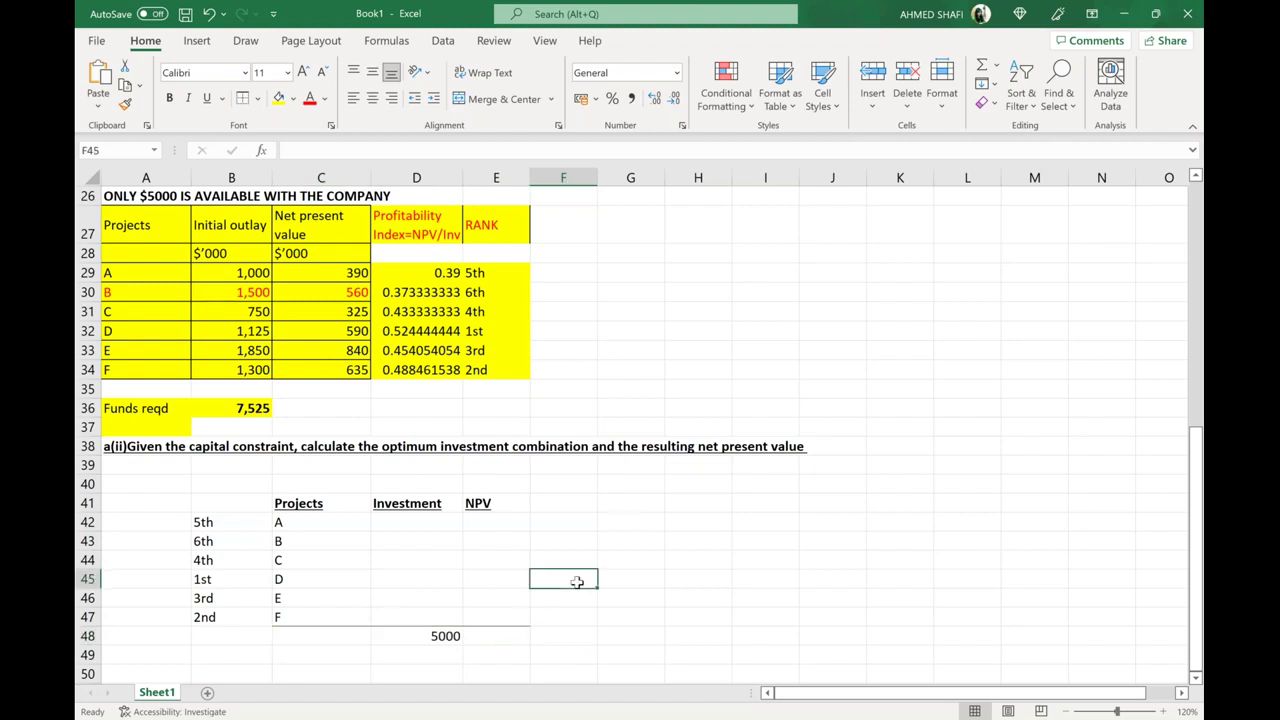
Step: Enter an investment of 1125 and an NPV of 590 for project D in D45:E45
{"action": "left_click", "coordinate": [449, 584]}
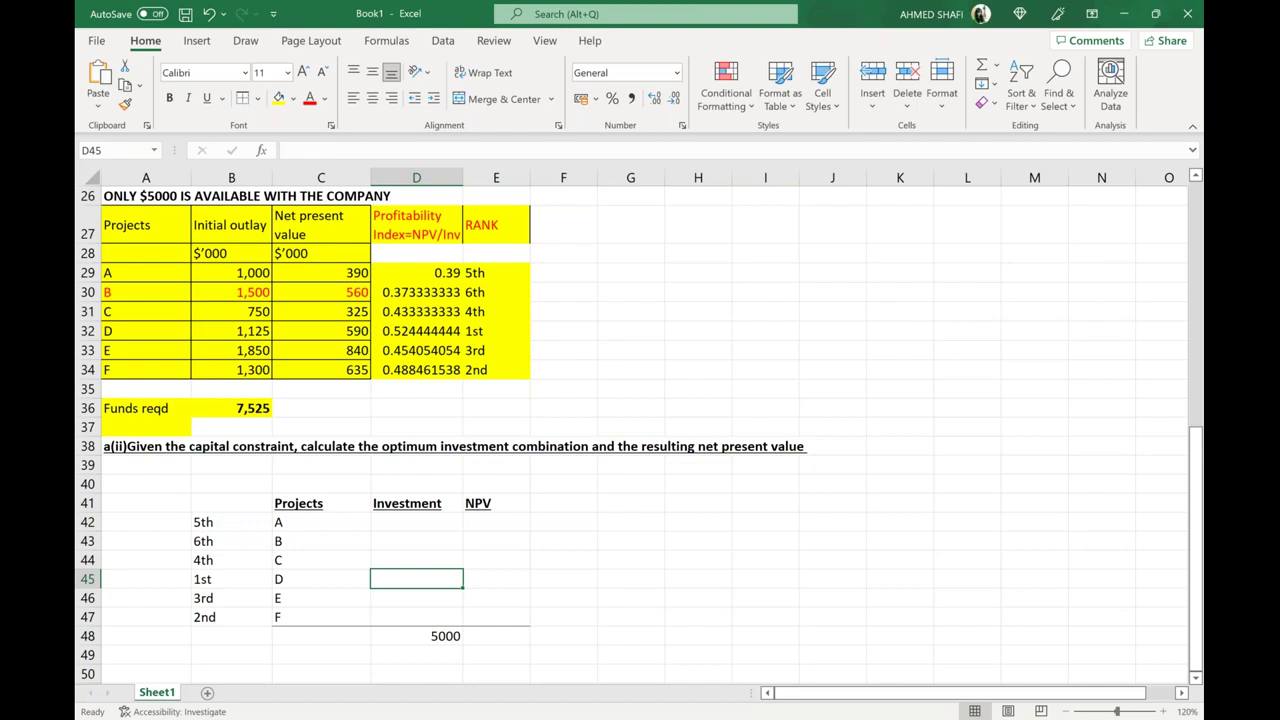
{"action": "type", "text": "=1125"}
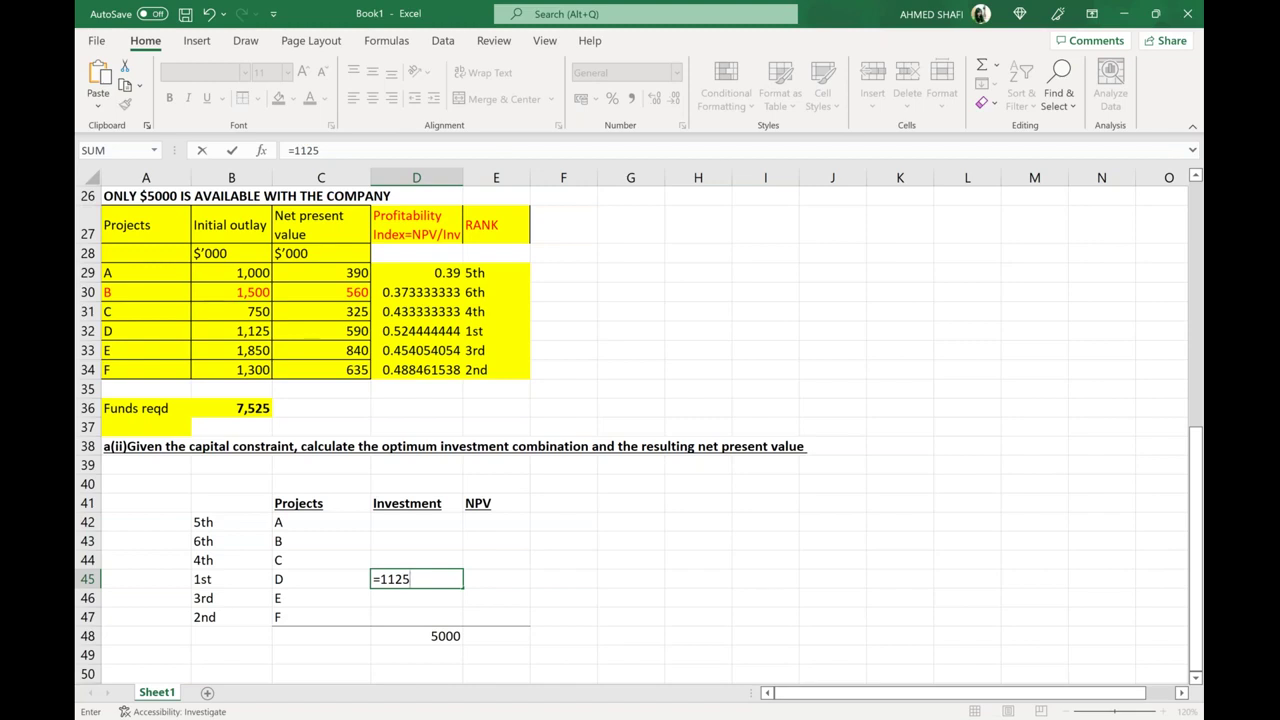
{"action": "key", "text": "Tab"}
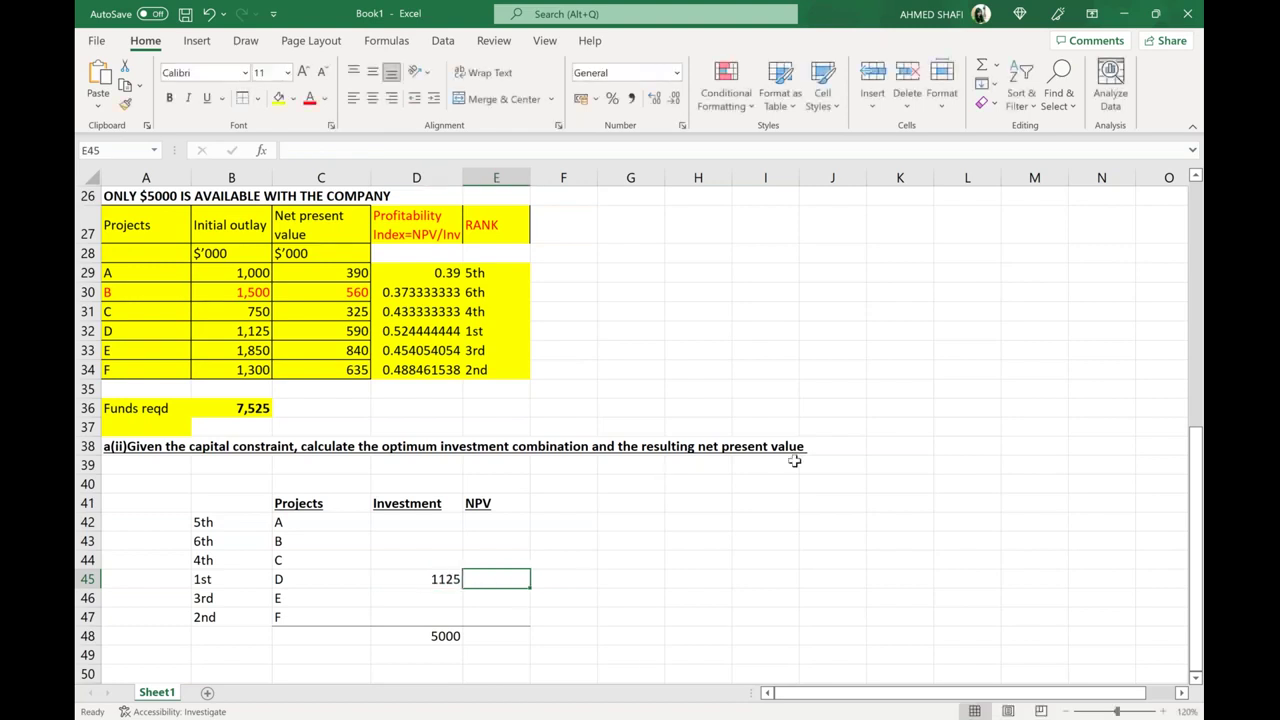
{"action": "type", "text": "="}
{"action": "type", "text": "=590"}
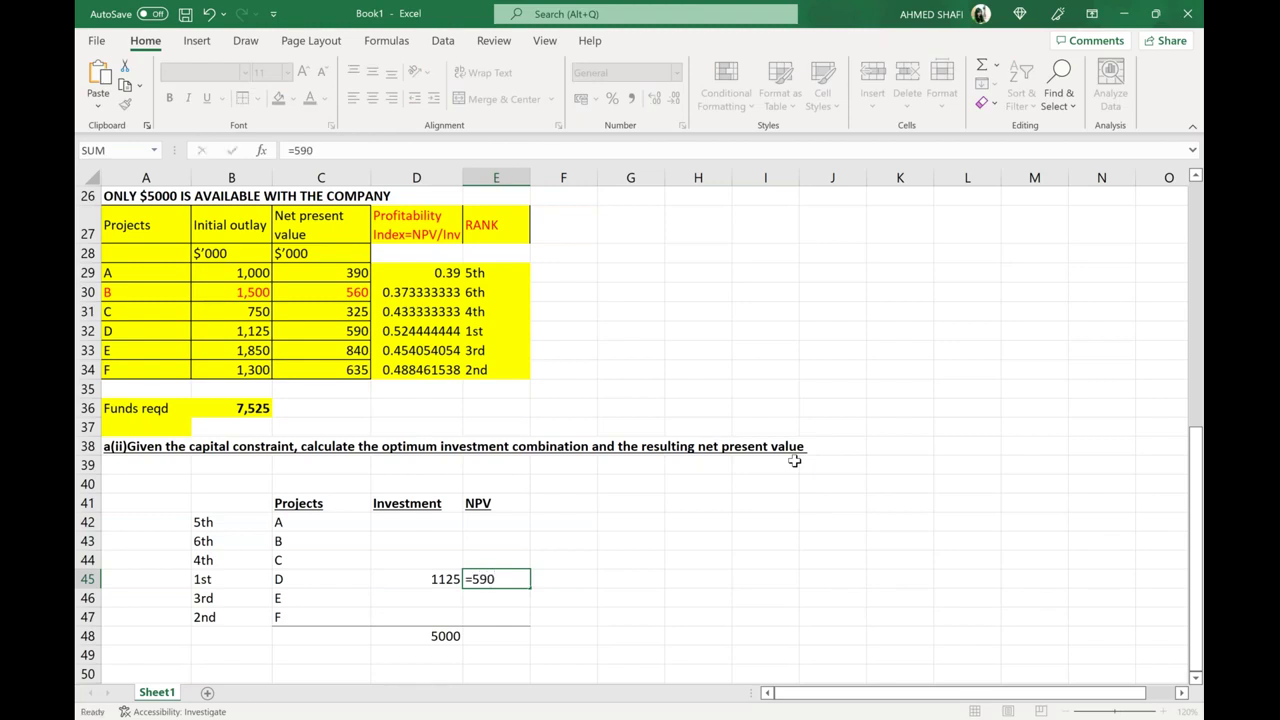
{"action": "key", "text": "Return"}
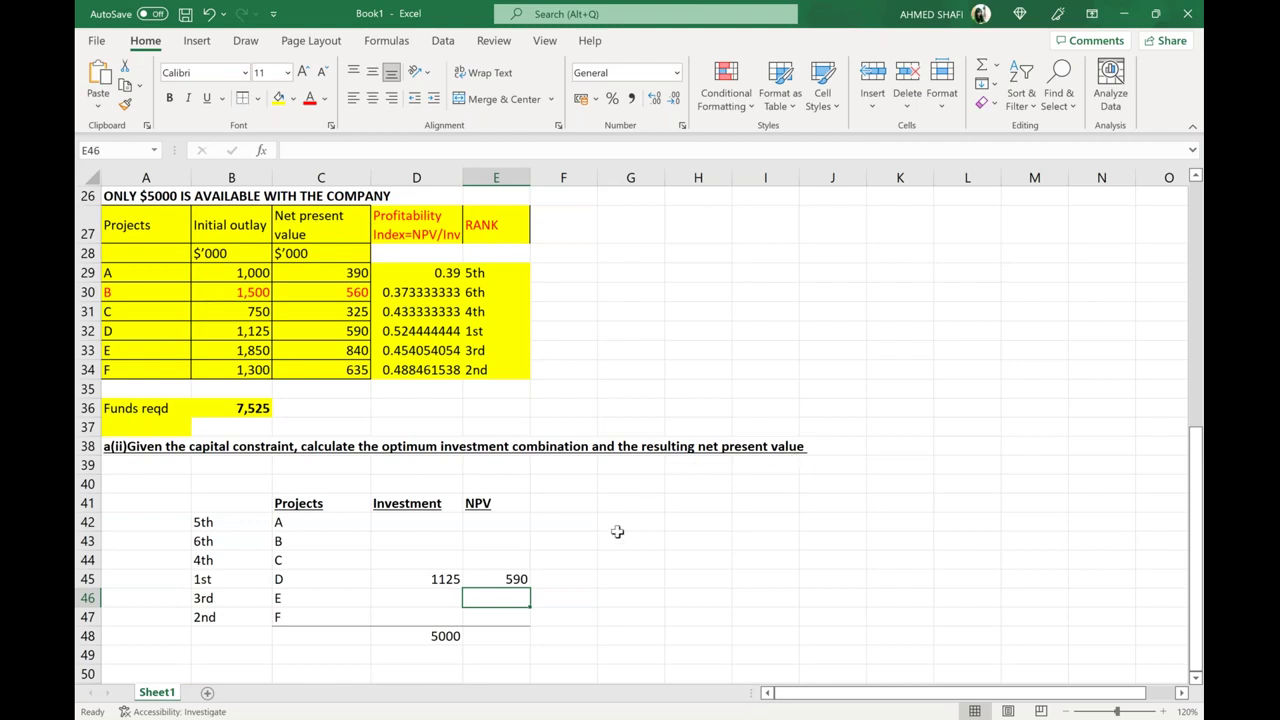
Step: Enter an investment of 1300 and an NPV of 635 for project F in D47:E47
{"action": "left_click", "coordinate": [428, 622]}
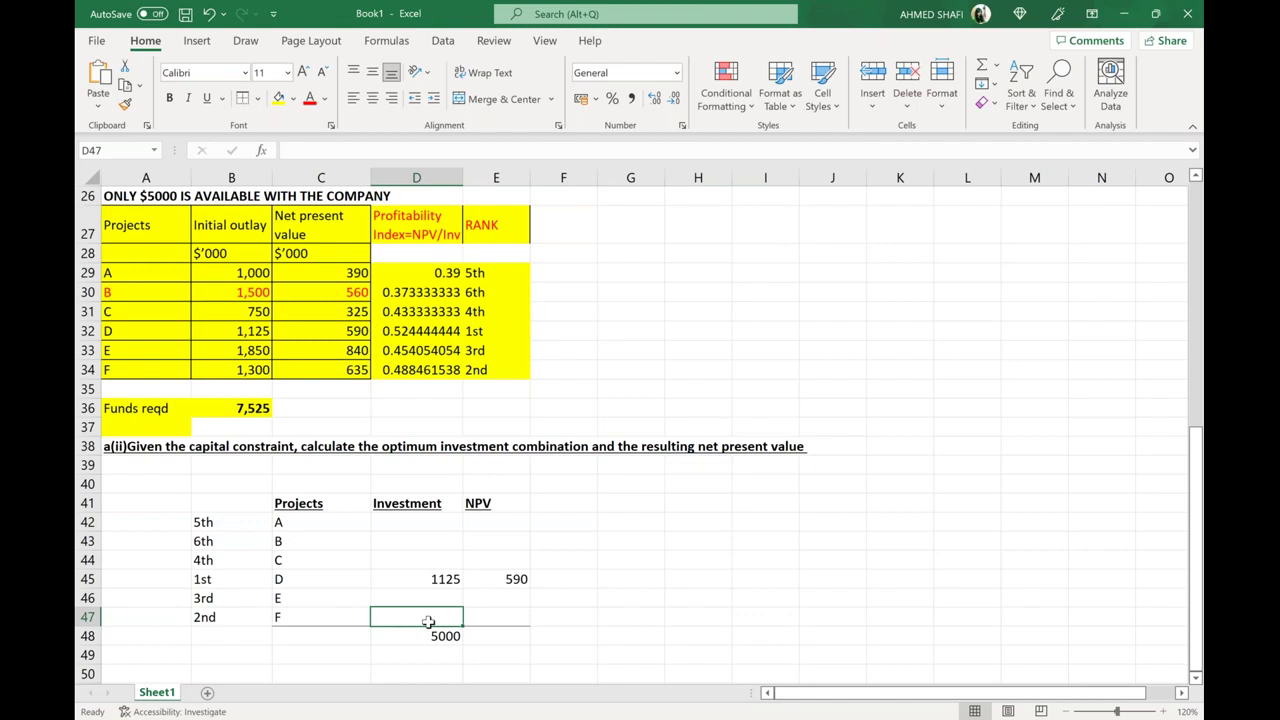
{"action": "type", "text": "=1300"}
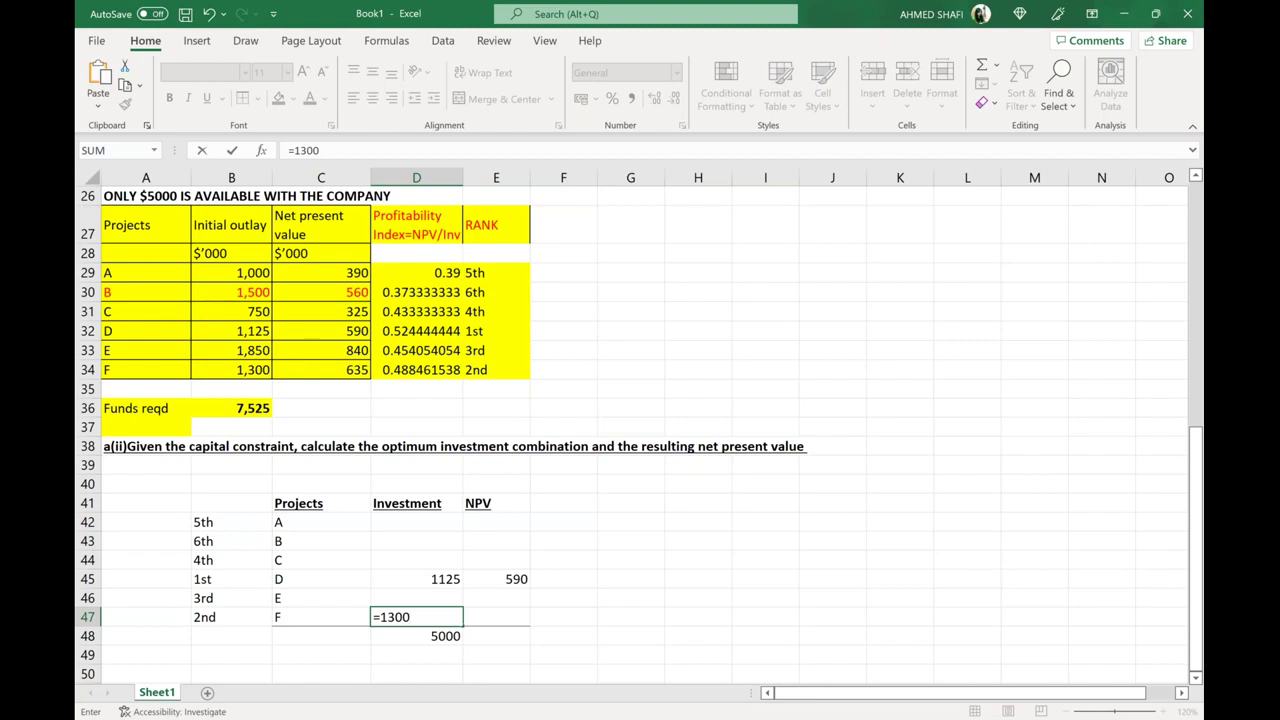
{"action": "key", "text": "Tab"}
{"action": "type", "text": "="}
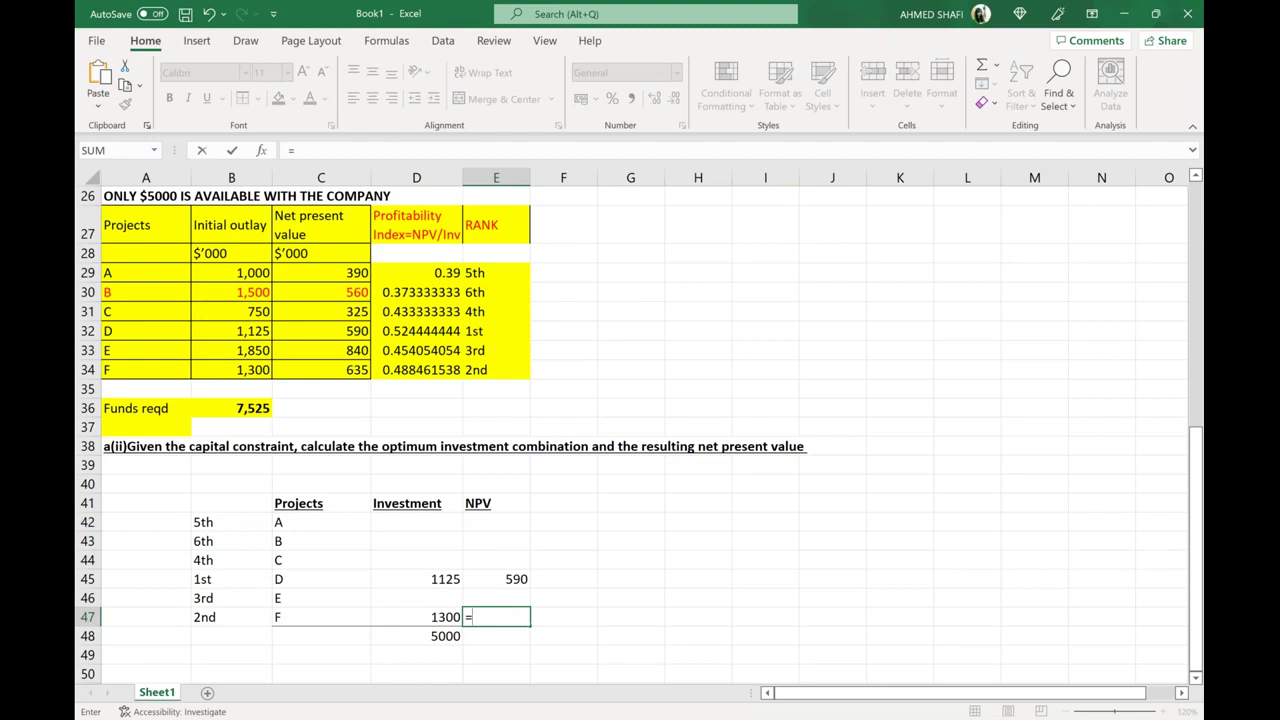
{"action": "type", "text": "635"}
{"action": "key", "text": "Tab"}
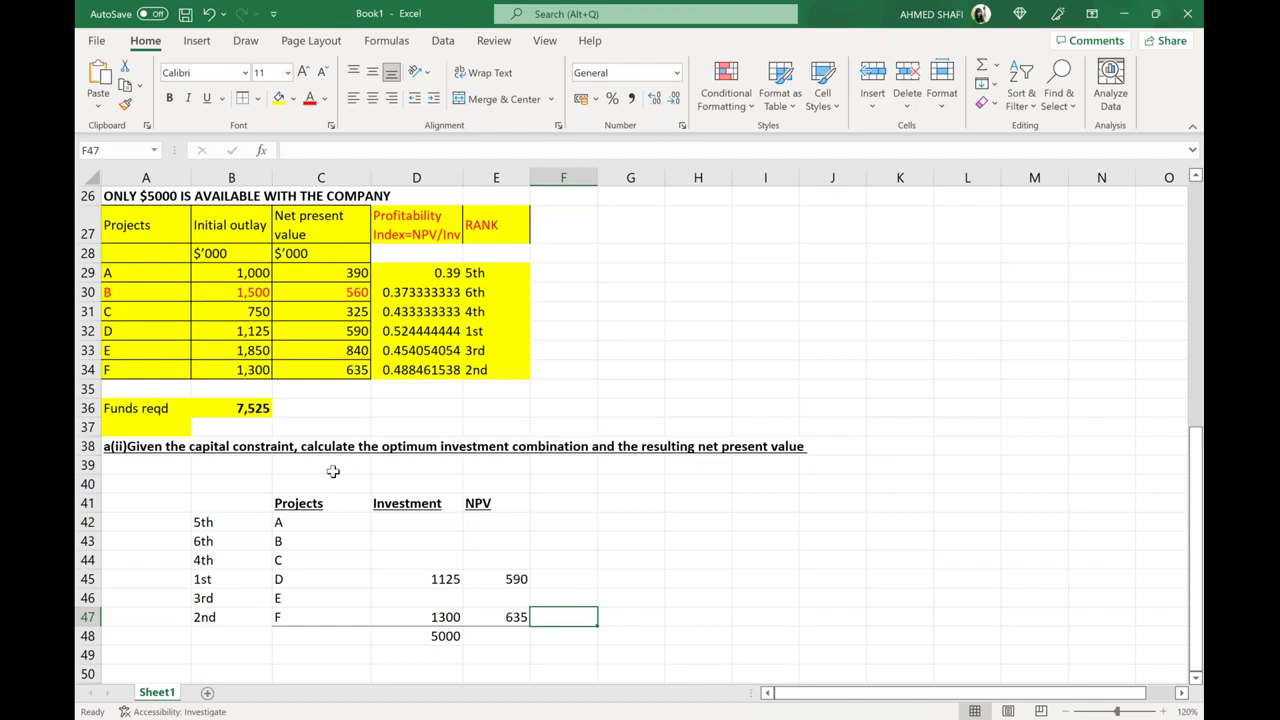
Step: Enter an investment of 1850 and an NPV of 840 for project E in D46:E46
{"action": "left_click", "coordinate": [403, 597]}
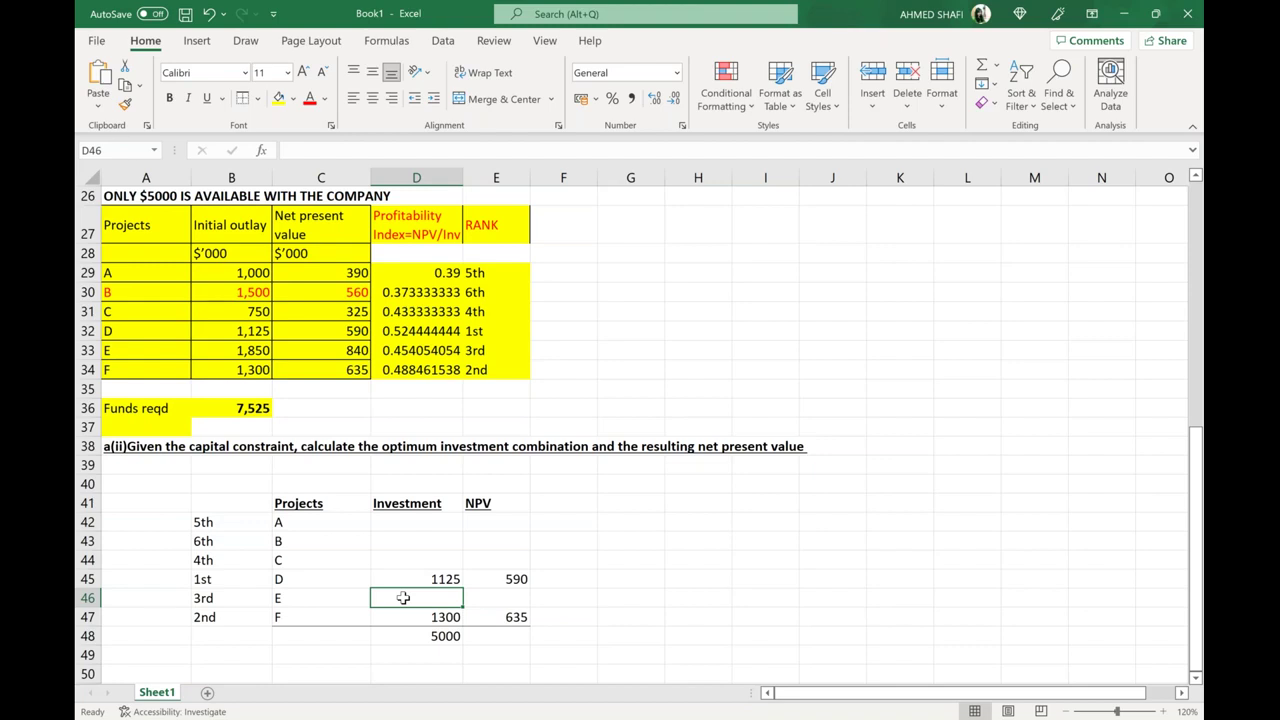
{"action": "type", "text": "=18"}
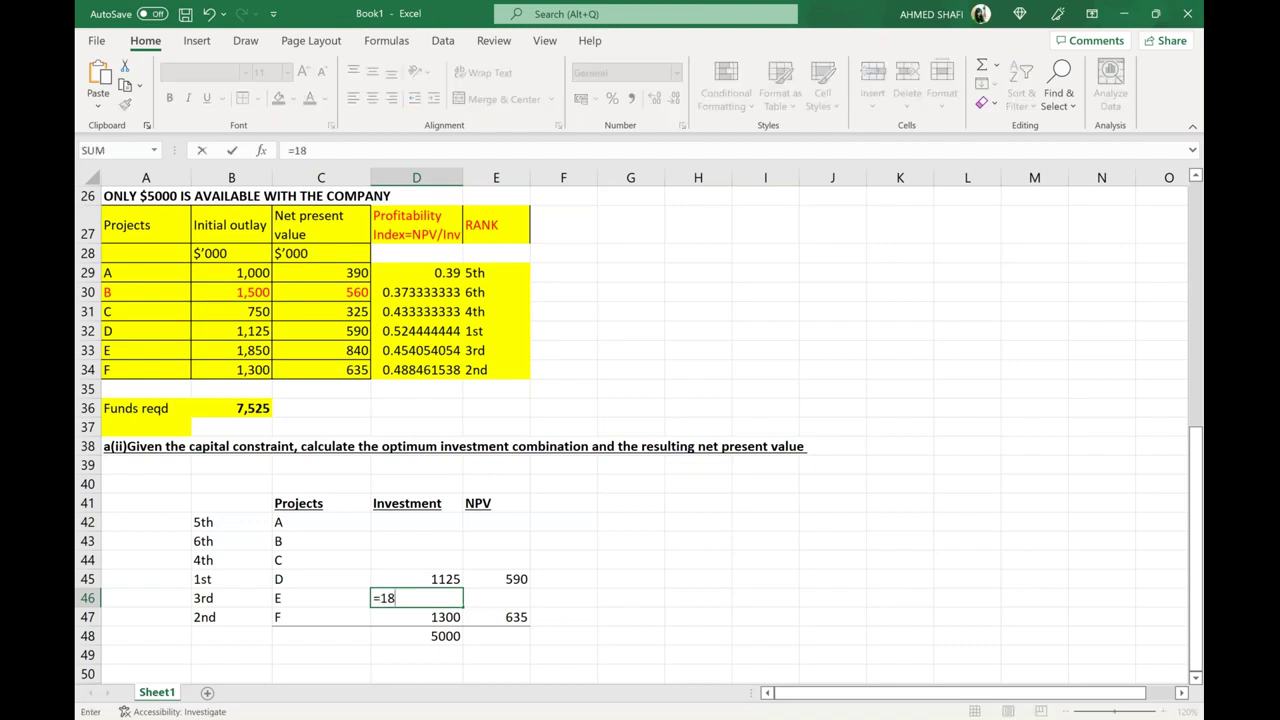
{"action": "type", "text": "50"}
{"action": "key", "text": "Tab"}
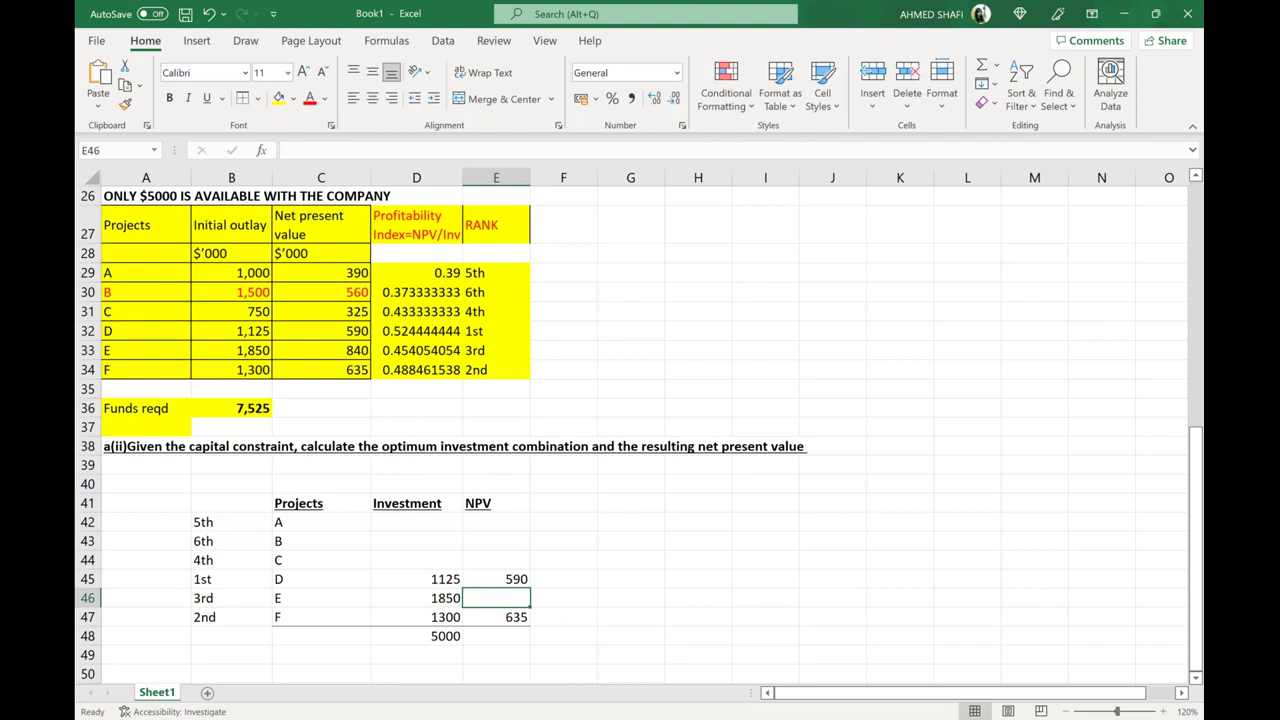
{"action": "type", "text": "840"}
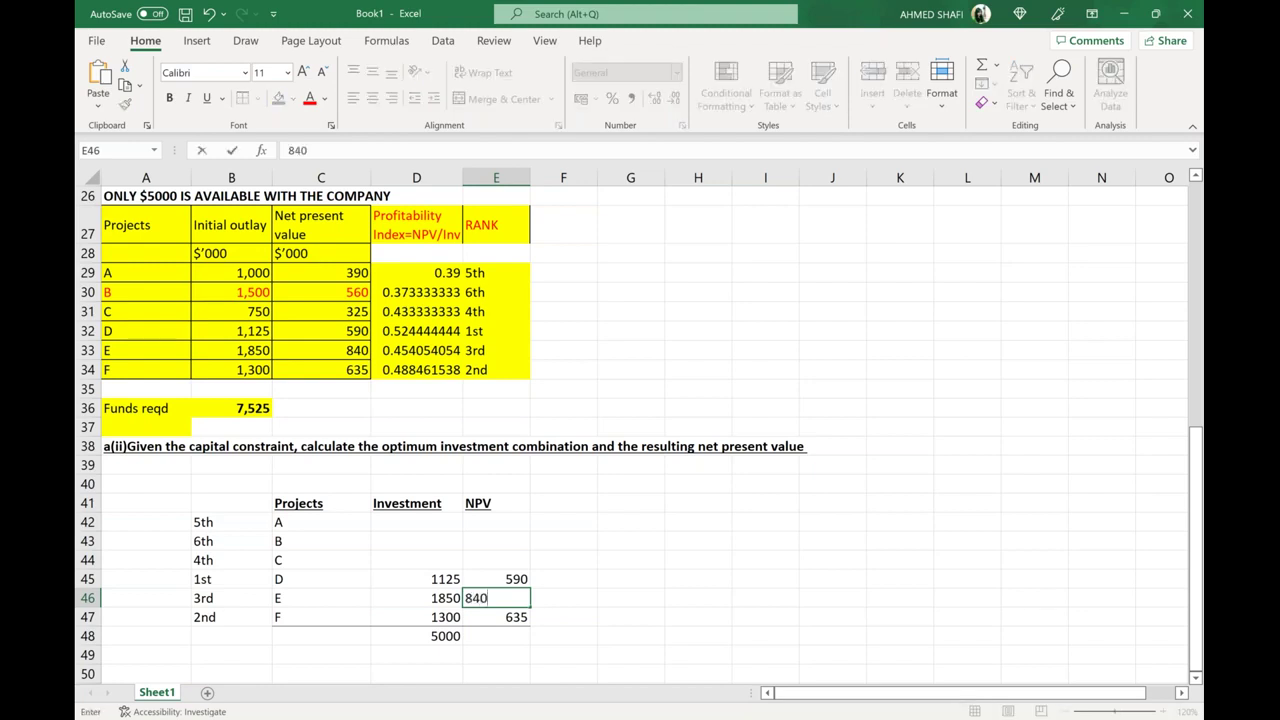
{"action": "key", "text": "ctrl+Return"}
{"action": "key", "text": "Tab"}
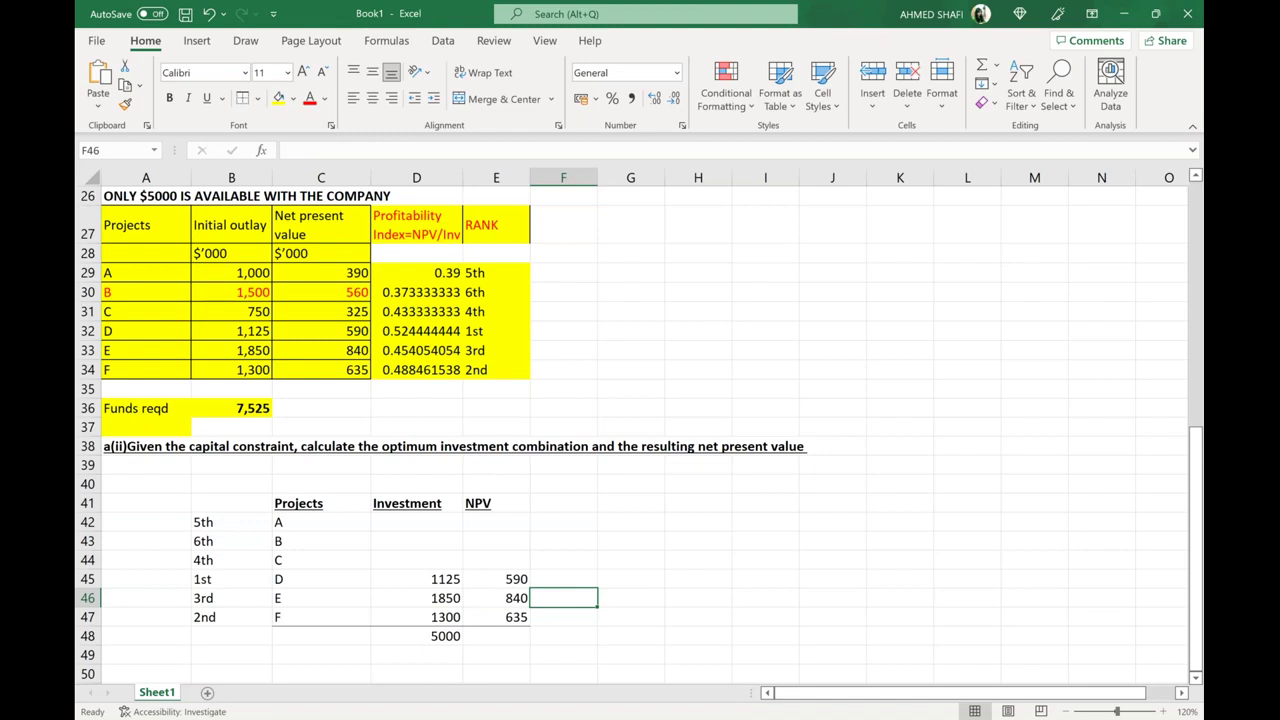
{"action": "key", "text": "Up"}
{"action": "key", "text": "Up"}
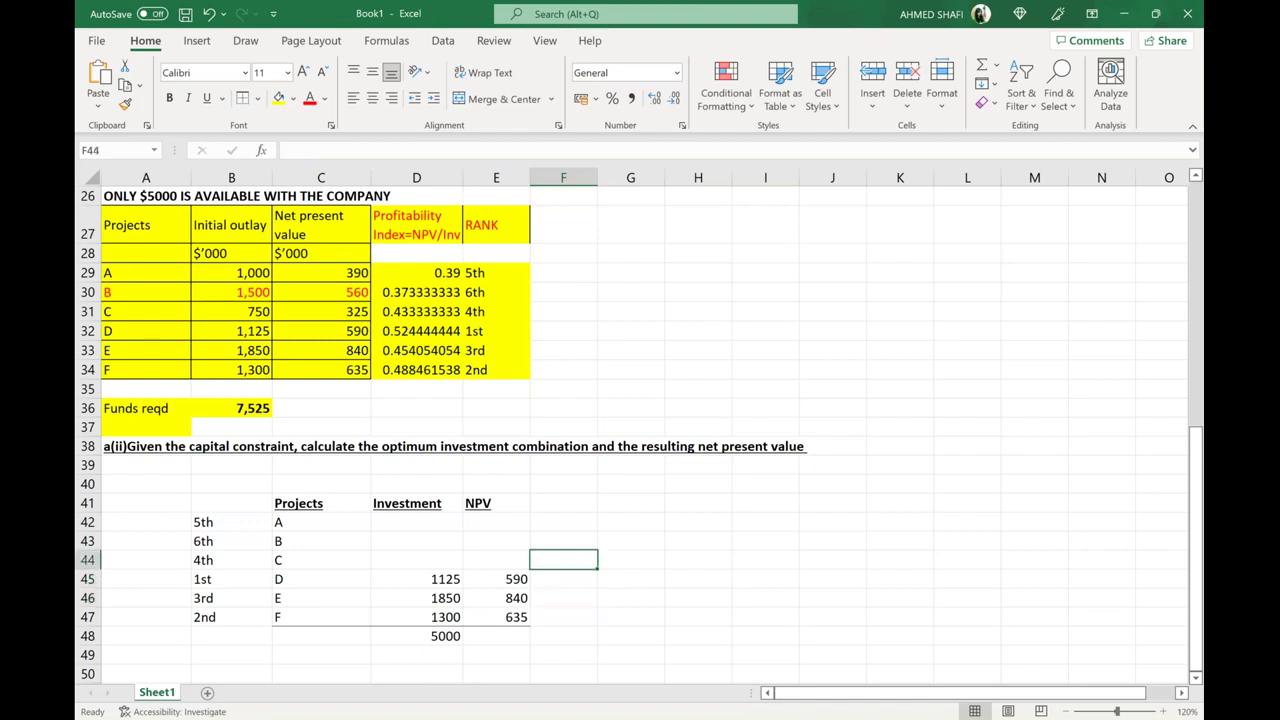
{"action": "key", "text": "Left"}
{"action": "key", "text": "Left"}
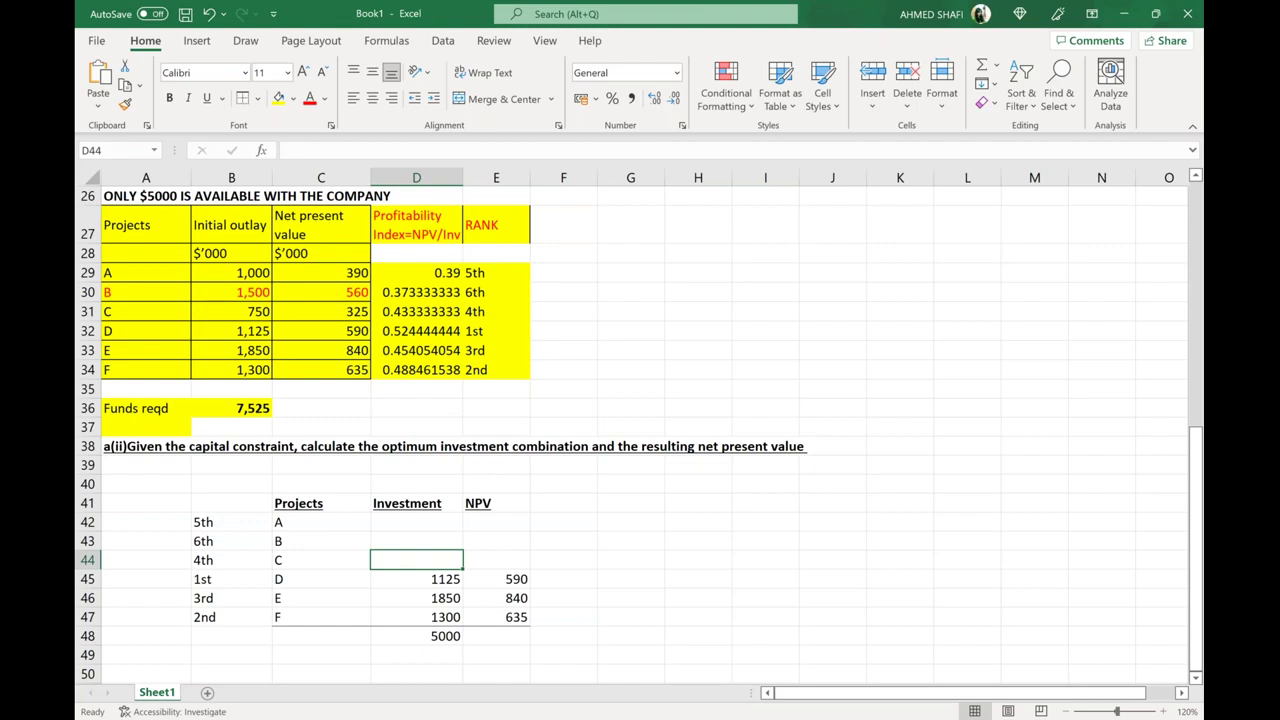
Step: Handwrite the note "C & E are mutually exclusive" in green ink beside the profitability index table
{"action": "mouse_move", "coordinate": [661, 247]}
{"action": "left_mouse_down"}
{"action": "mouse_move", "coordinate": [681, 238]}
{"action": "mouse_move", "coordinate": [682, 256]}
{"action": "mouse_move", "coordinate": [714, 256]}
{"action": "left_mouse_up"}
{"action": "mouse_move", "coordinate": [740, 236]}
{"action": "left_mouse_down"}
{"action": "mouse_move", "coordinate": [742, 260]}
{"action": "mouse_move", "coordinate": [753, 235]}
{"action": "mouse_move", "coordinate": [799, 260]}
{"action": "left_mouse_up"}
{"action": "left_click_drag", "start_coordinate": [803, 250], "coordinate": [837, 259]}
{"action": "mouse_move", "coordinate": [655, 292]}
{"action": "left_mouse_down"}
{"action": "mouse_move", "coordinate": [661, 281]}
{"action": "mouse_move", "coordinate": [694, 288]}
{"action": "left_mouse_up"}
{"action": "mouse_move", "coordinate": [708, 276]}
{"action": "left_mouse_down"}
{"action": "mouse_move", "coordinate": [706, 297]}
{"action": "mouse_move", "coordinate": [720, 300]}
{"action": "left_mouse_up"}
{"action": "mouse_move", "coordinate": [736, 288]}
{"action": "left_mouse_down"}
{"action": "mouse_move", "coordinate": [738, 302]}
{"action": "mouse_move", "coordinate": [760, 300]}
{"action": "left_mouse_up"}
{"action": "left_click_drag", "start_coordinate": [766, 290], "coordinate": [762, 334]}
{"action": "left_click_drag", "start_coordinate": [706, 268], "coordinate": [732, 270]}
{"action": "mouse_move", "coordinate": [822, 296]}
{"action": "left_mouse_down"}
{"action": "mouse_move", "coordinate": [820, 316]}
{"action": "mouse_move", "coordinate": [844, 318]}
{"action": "left_mouse_up"}
{"action": "mouse_move", "coordinate": [842, 302]}
{"action": "left_mouse_down"}
{"action": "mouse_move", "coordinate": [832, 318]}
{"action": "mouse_move", "coordinate": [858, 320]}
{"action": "left_mouse_up"}
{"action": "mouse_move", "coordinate": [874, 302]}
{"action": "left_mouse_down"}
{"action": "mouse_move", "coordinate": [874, 320]}
{"action": "mouse_move", "coordinate": [892, 318]}
{"action": "left_mouse_up"}
{"action": "mouse_move", "coordinate": [903, 311]}
{"action": "left_mouse_down"}
{"action": "mouse_move", "coordinate": [893, 327]}
{"action": "mouse_move", "coordinate": [929, 312]}
{"action": "left_mouse_up"}
{"action": "left_click_drag", "start_coordinate": [933, 318], "coordinate": [944, 321]}
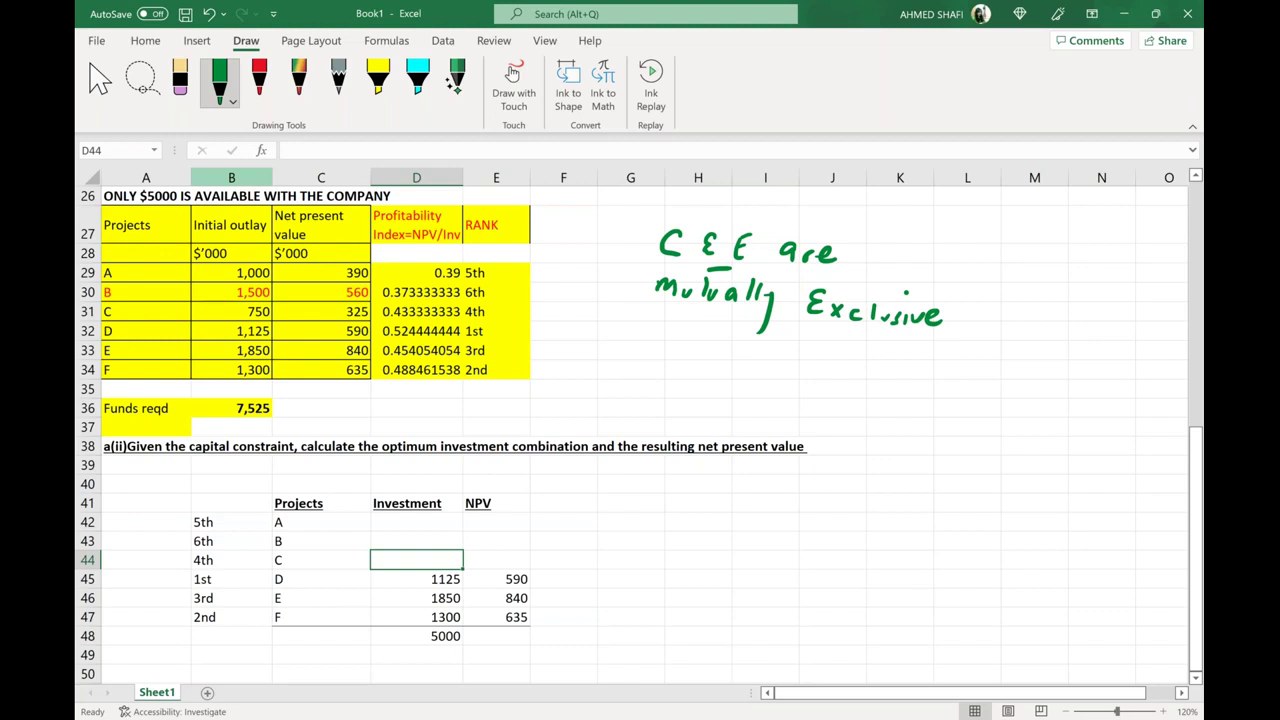
Step: Handwrite "cannot be taken together" in green ink beneath the mutually exclusive note
{"action": "mouse_move", "coordinate": [663, 328]}
{"action": "left_mouse_down"}
{"action": "mouse_move", "coordinate": [662, 345]}
{"action": "mouse_move", "coordinate": [727, 362]}
{"action": "left_mouse_up"}
{"action": "left_click", "coordinate": [713, 355]}
{"action": "left_click_drag", "start_coordinate": [734, 350], "coordinate": [768, 372]}
{"action": "left_click_drag", "start_coordinate": [782, 345], "coordinate": [786, 376]}
{"action": "left_click_drag", "start_coordinate": [802, 368], "coordinate": [896, 390]}
{"action": "left_click_drag", "start_coordinate": [900, 384], "coordinate": [912, 392]}
{"action": "left_click_drag", "start_coordinate": [918, 384], "coordinate": [934, 398]}
{"action": "left_click_drag", "start_coordinate": [864, 352], "coordinate": [892, 354]}
{"action": "left_click_drag", "start_coordinate": [652, 356], "coordinate": [650, 386]}
{"action": "mouse_move", "coordinate": [664, 376]}
{"action": "left_mouse_down"}
{"action": "mouse_move", "coordinate": [672, 420]}
{"action": "mouse_move", "coordinate": [702, 402]}
{"action": "mouse_move", "coordinate": [704, 414]}
{"action": "left_mouse_up"}
{"action": "left_click_drag", "start_coordinate": [698, 396], "coordinate": [716, 394]}
{"action": "left_click_drag", "start_coordinate": [720, 384], "coordinate": [750, 412]}
{"action": "left_click_drag", "start_coordinate": [752, 404], "coordinate": [764, 410]}
{"action": "left_click_drag", "start_coordinate": [656, 368], "coordinate": [686, 366]}
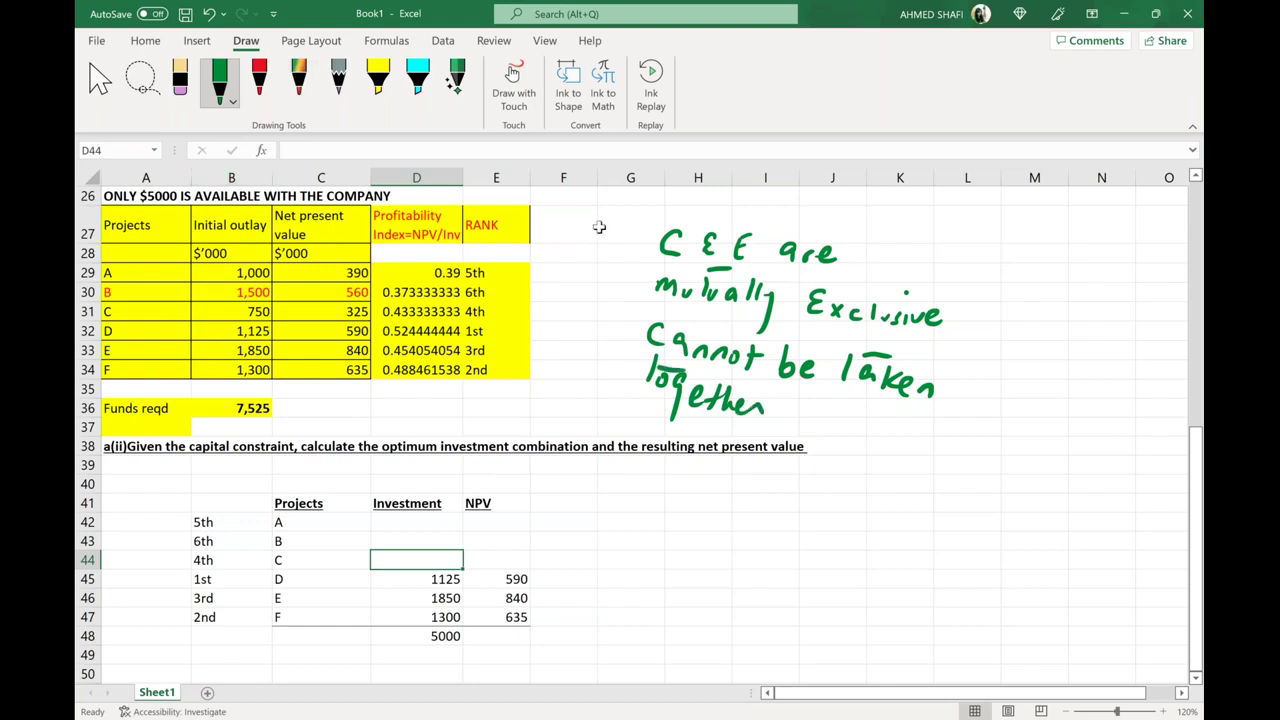
Step: Enter 0 for both the investment and the NPV of project C in D44:E44
{"action": "left_click", "coordinate": [440, 596]}
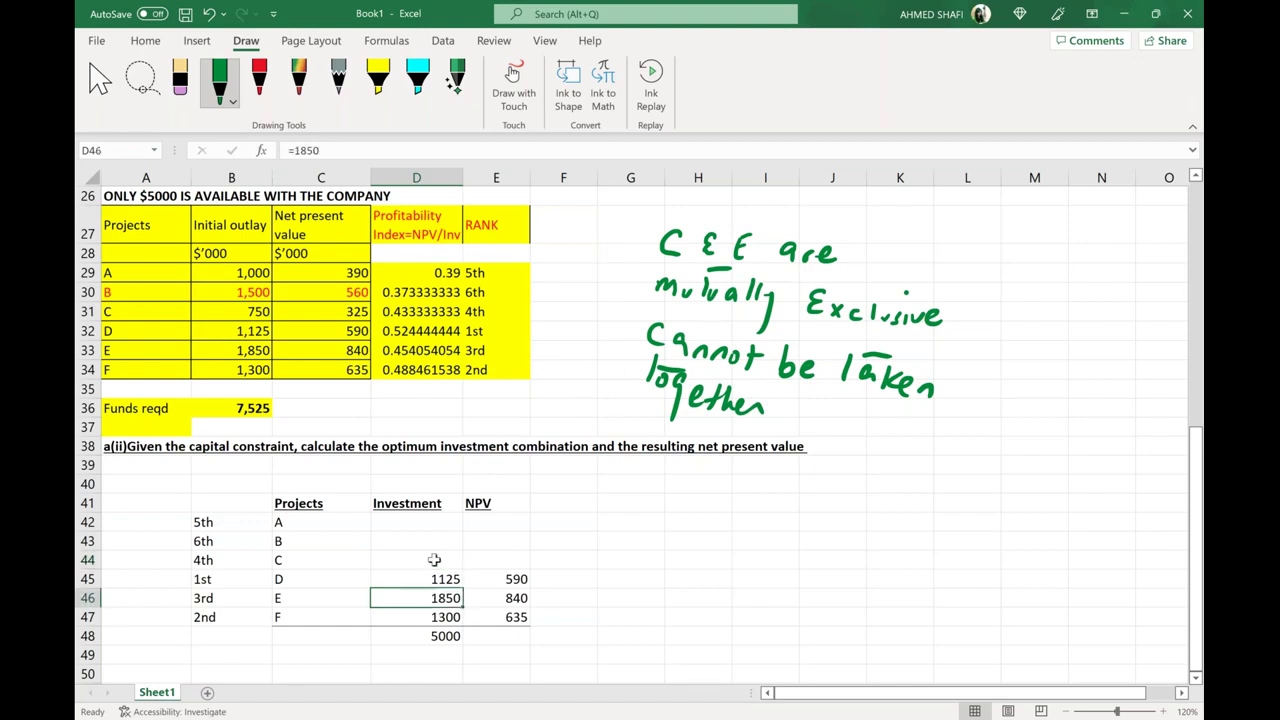
{"action": "left_click", "coordinate": [434, 560]}
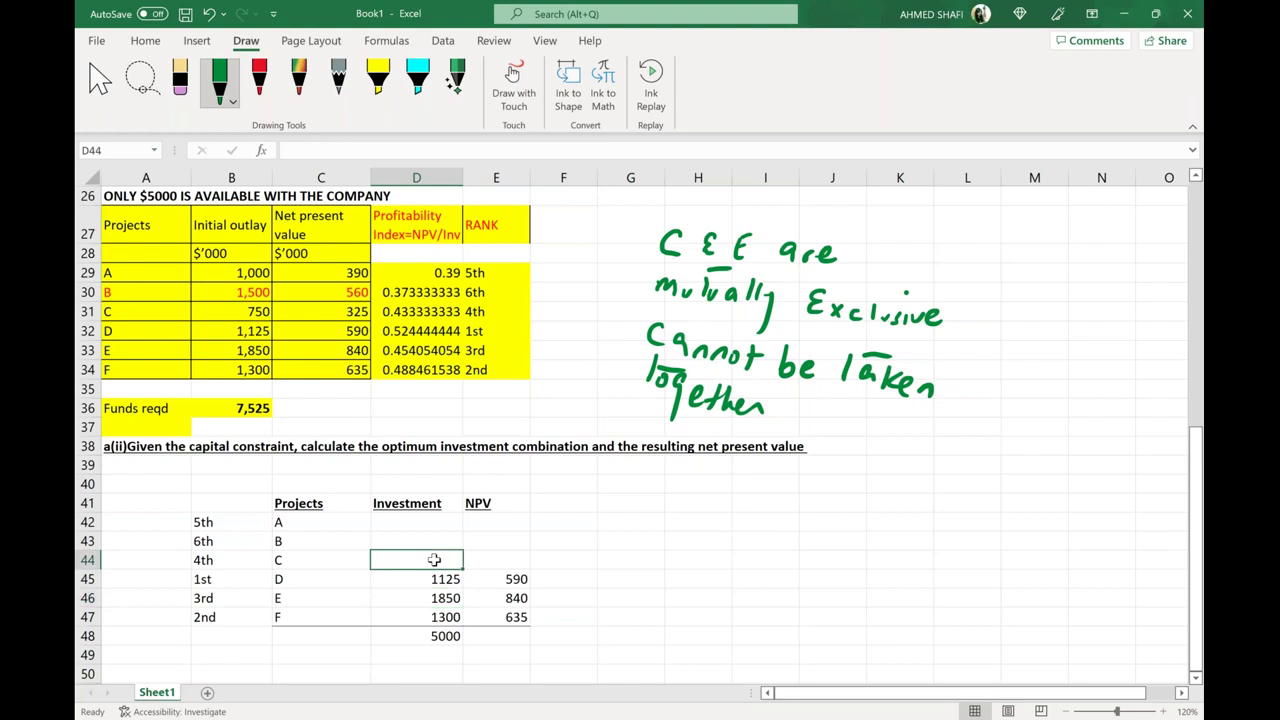
{"action": "type", "text": "0"}
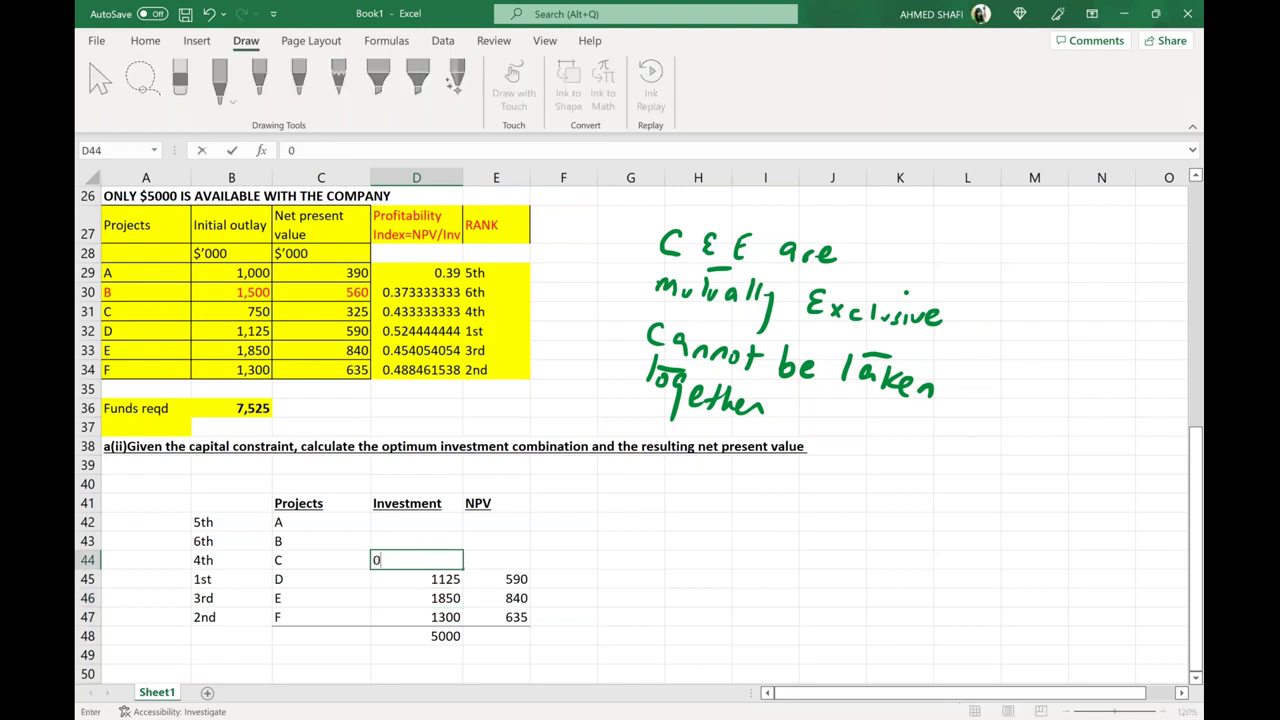
{"action": "key", "text": "Tab"}
{"action": "type", "text": "0"}
{"action": "key", "text": "Tab"}
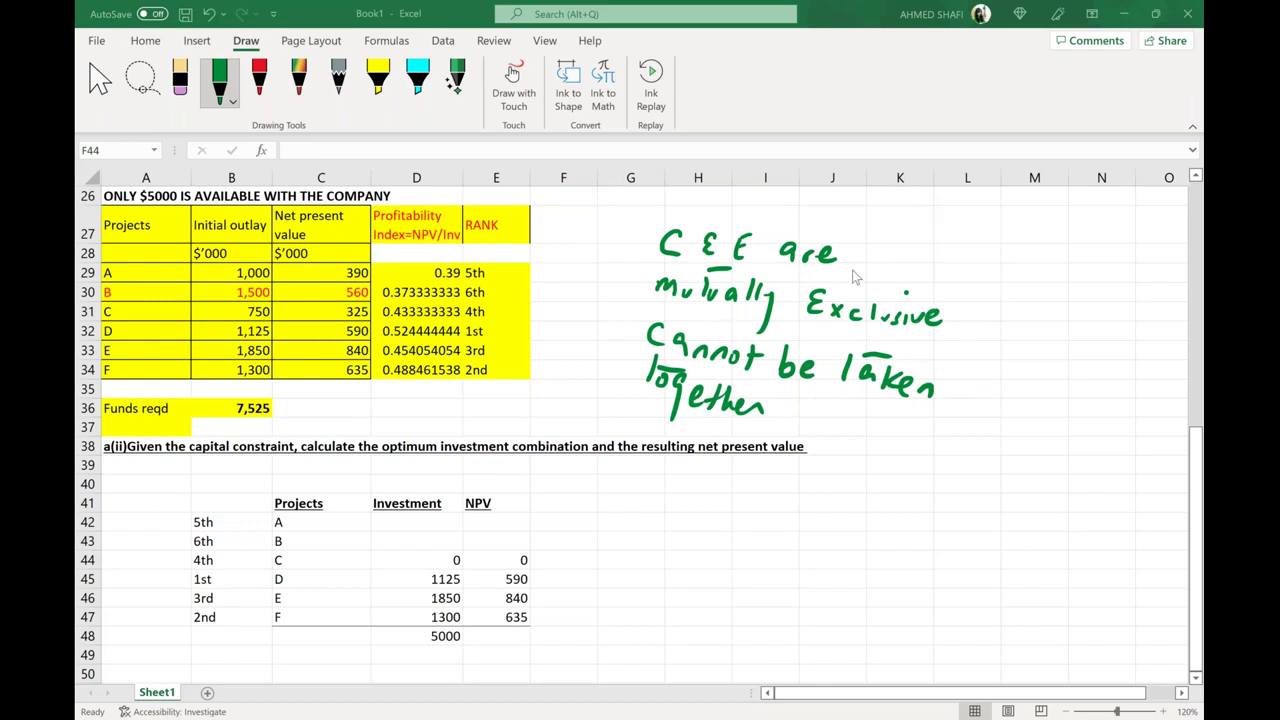
Step: Draw a green arrow at project A and handwrite 5000 with (1125) D beneath it in the blank area around J39:K41
{"action": "left_click", "coordinate": [416, 524]}
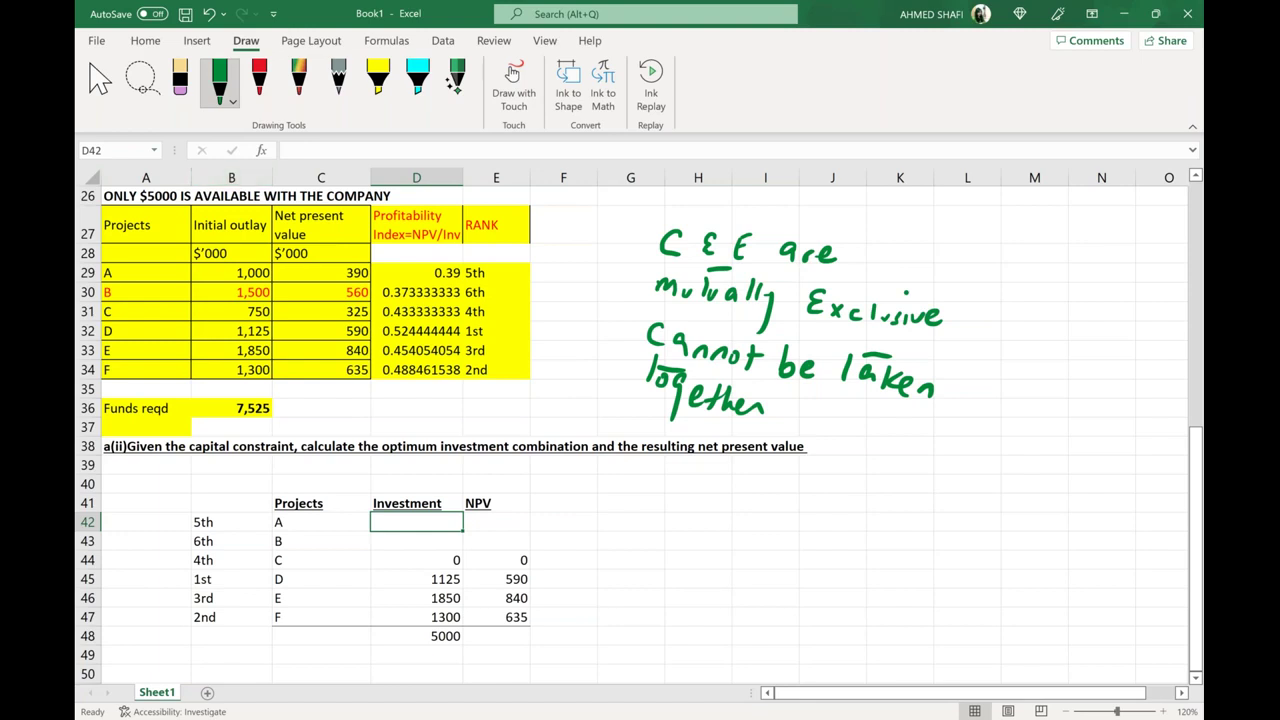
{"action": "mouse_move", "coordinate": [268, 516]}
{"action": "left_mouse_down"}
{"action": "mouse_move", "coordinate": [241, 490]}
{"action": "mouse_move", "coordinate": [249, 497]}
{"action": "left_mouse_up"}
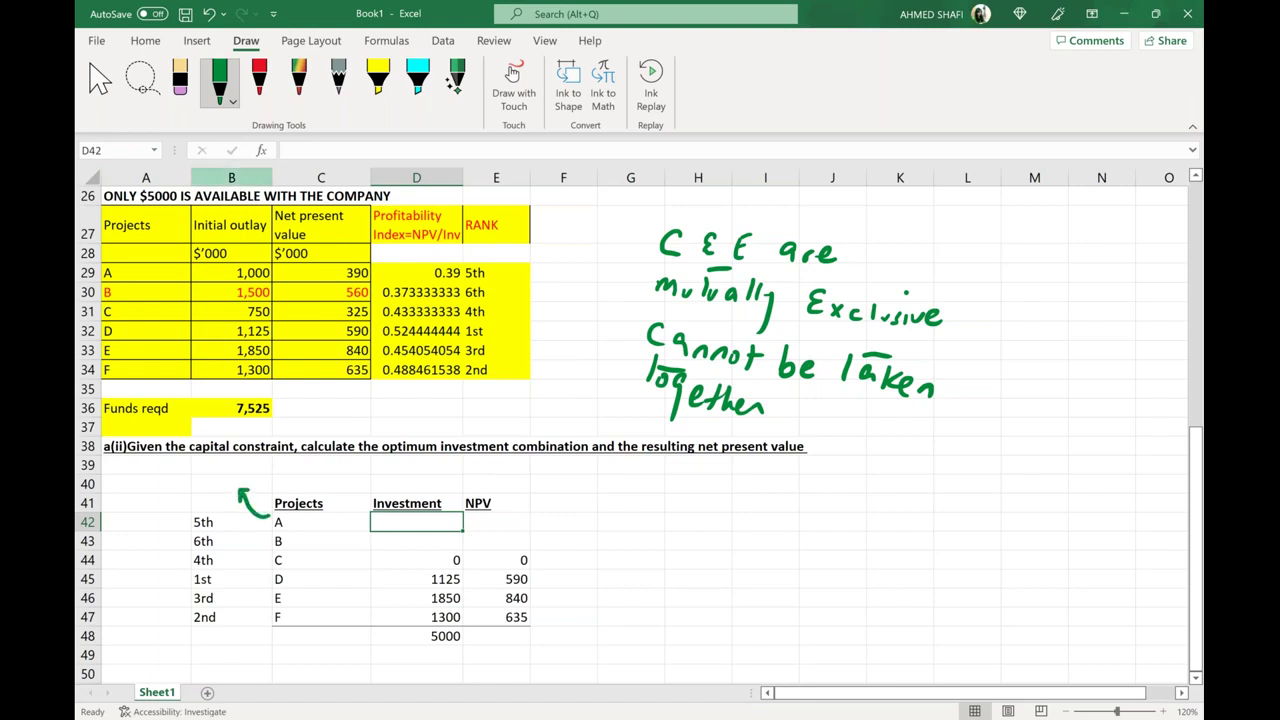
{"action": "mouse_move", "coordinate": [845, 474]}
{"action": "left_mouse_down"}
{"action": "mouse_move", "coordinate": [838, 490]}
{"action": "mouse_move", "coordinate": [850, 466]}
{"action": "left_mouse_up"}
{"action": "left_click_drag", "start_coordinate": [858, 466], "coordinate": [886, 466]}
{"action": "left_click", "coordinate": [842, 504]}
{"action": "mouse_move", "coordinate": [844, 503]}
{"action": "left_mouse_down"}
{"action": "mouse_move", "coordinate": [840, 530]}
{"action": "mouse_move", "coordinate": [855, 522]}
{"action": "left_mouse_up"}
{"action": "left_click_drag", "start_coordinate": [866, 503], "coordinate": [865, 520]}
{"action": "left_click_drag", "start_coordinate": [874, 500], "coordinate": [897, 510]}
{"action": "mouse_move", "coordinate": [908, 486]}
{"action": "left_mouse_down"}
{"action": "mouse_move", "coordinate": [914, 512]}
{"action": "mouse_move", "coordinate": [932, 505]}
{"action": "left_mouse_up"}
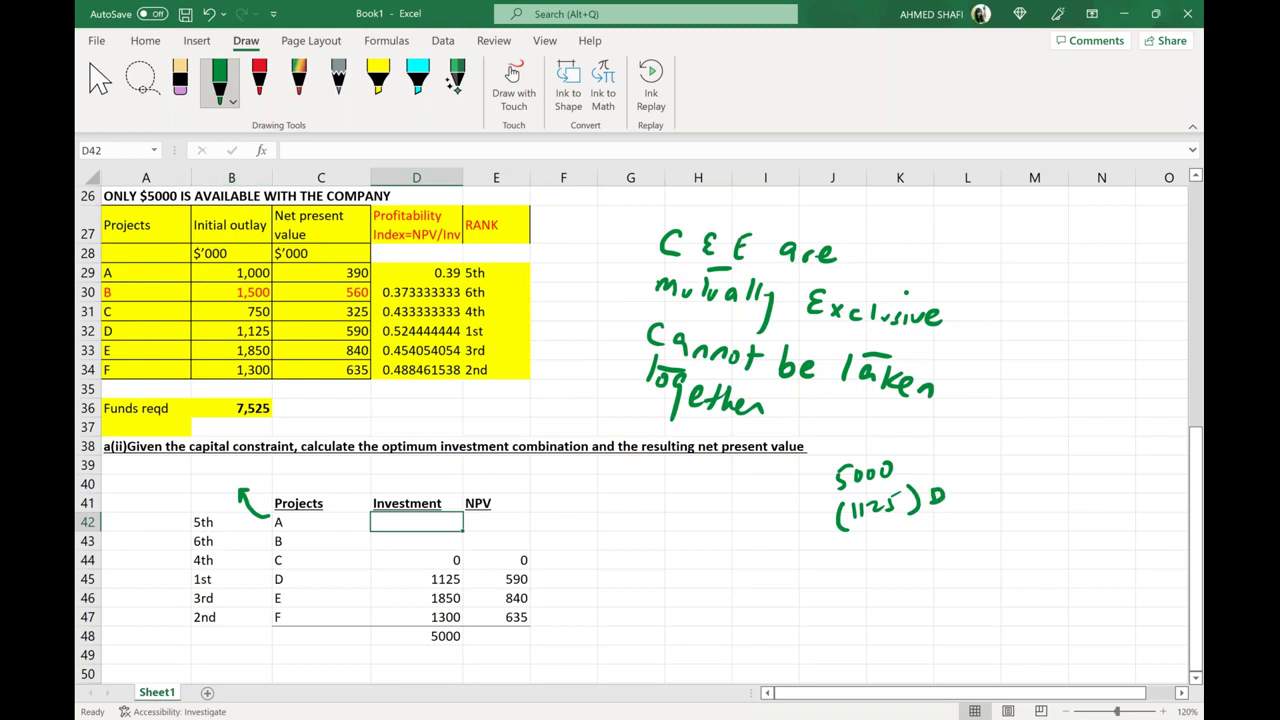
Step: Handwrite the deduction (1300) F beneath the (1125) D line of the ink calculation
{"action": "left_click", "coordinate": [852, 541]}
{"action": "left_click_drag", "start_coordinate": [864, 538], "coordinate": [870, 555]}
{"action": "left_click_drag", "start_coordinate": [891, 540], "coordinate": [907, 539]}
{"action": "left_click_drag", "start_coordinate": [920, 530], "coordinate": [922, 562]}
{"action": "left_click_drag", "start_coordinate": [848, 536], "coordinate": [846, 578]}
{"action": "left_click_drag", "start_coordinate": [938, 522], "coordinate": [934, 543]}
{"action": "left_click_drag", "start_coordinate": [936, 523], "coordinate": [948, 519]}
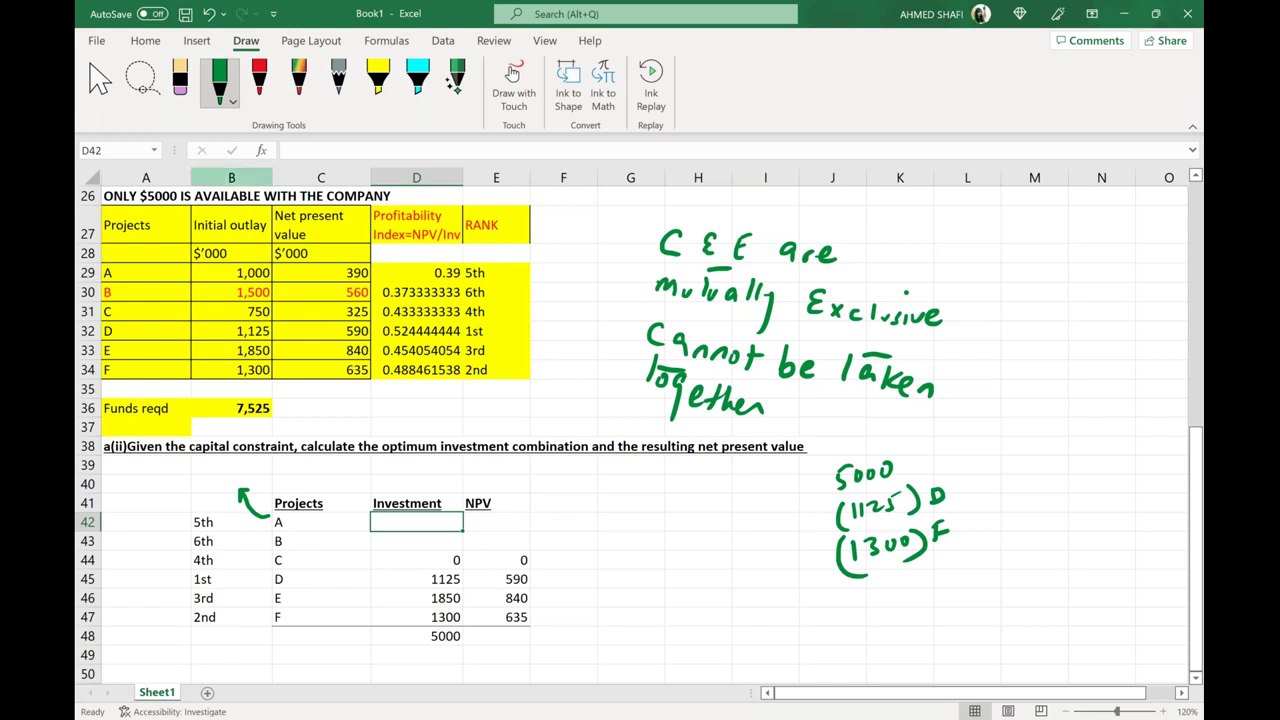
Step: Handwrite the deduction (1850) E, rule a line beneath it, and mark the spot for the remaining funds
{"action": "mouse_move", "coordinate": [864, 581]}
{"action": "left_mouse_down"}
{"action": "mouse_move", "coordinate": [866, 603]}
{"action": "mouse_move", "coordinate": [885, 580]}
{"action": "mouse_move", "coordinate": [893, 597]}
{"action": "mouse_move", "coordinate": [910, 582]}
{"action": "left_mouse_up"}
{"action": "left_click_drag", "start_coordinate": [920, 571], "coordinate": [925, 603]}
{"action": "left_click_drag", "start_coordinate": [860, 578], "coordinate": [852, 616]}
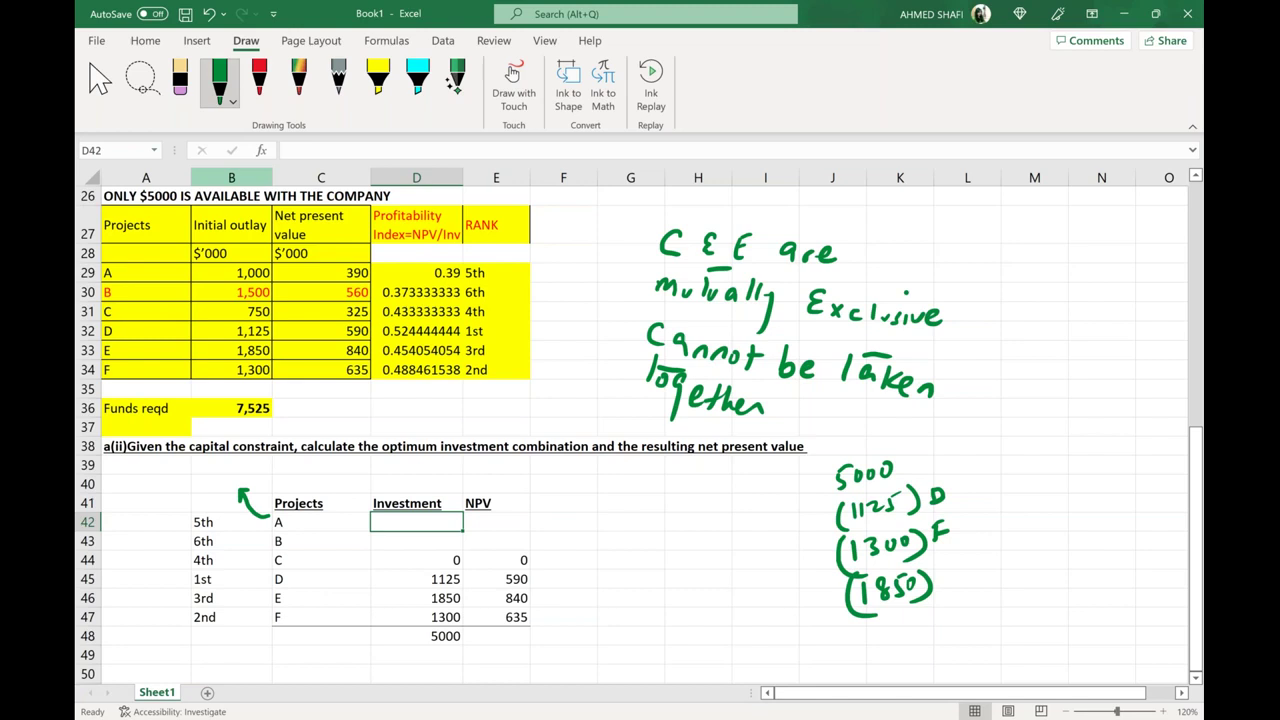
{"action": "left_click_drag", "start_coordinate": [946, 563], "coordinate": [940, 582]}
{"action": "left_click_drag", "start_coordinate": [870, 632], "coordinate": [928, 615]}
{"action": "left_click_drag", "start_coordinate": [897, 666], "coordinate": [924, 654]}
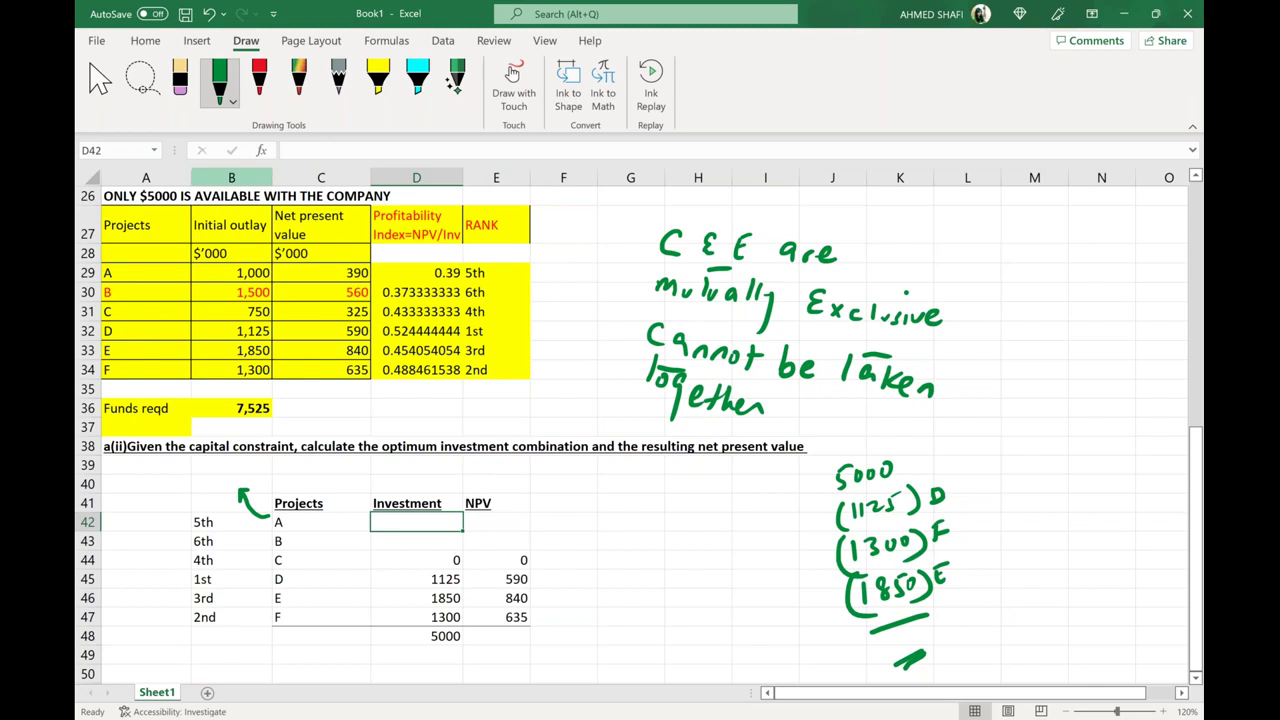
Step: Handwrite the remaining 725 beneath the ink deductions and tick project A's 1,000 initial outlay in the projects table
{"action": "mouse_move", "coordinate": [870, 637]}
{"action": "left_mouse_down"}
{"action": "mouse_move", "coordinate": [874, 657]}
{"action": "mouse_move", "coordinate": [917, 650]}
{"action": "left_mouse_up"}
{"action": "left_click_drag", "start_coordinate": [211, 274], "coordinate": [229, 268]}
Step: Handwrite the fraction 725/1000 = 72.5% in green ink in the blank area above project A, around A39:C41
{"action": "mouse_move", "coordinate": [156, 470]}
{"action": "left_mouse_down"}
{"action": "mouse_move", "coordinate": [162, 484]}
{"action": "mouse_move", "coordinate": [192, 482]}
{"action": "mouse_move", "coordinate": [196, 466]}
{"action": "left_mouse_up"}
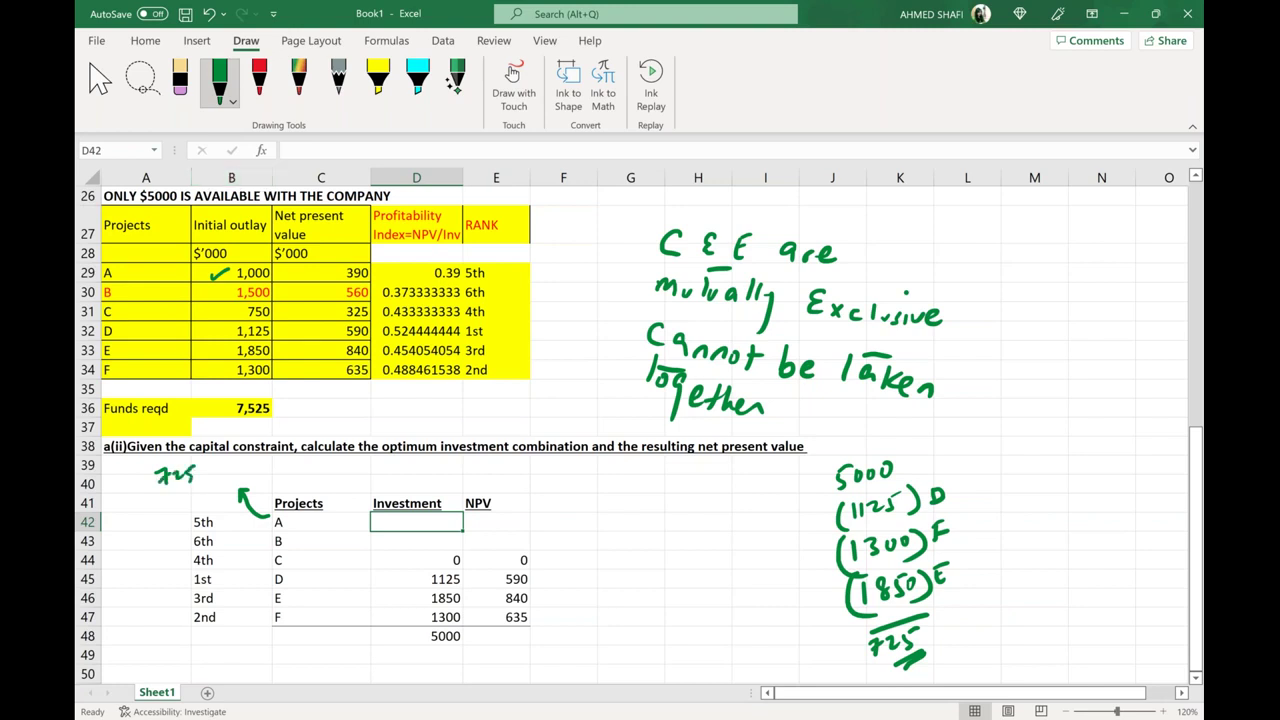
{"action": "mouse_move", "coordinate": [155, 507]}
{"action": "left_mouse_down"}
{"action": "mouse_move", "coordinate": [212, 479]}
{"action": "mouse_move", "coordinate": [186, 508]}
{"action": "left_mouse_up"}
{"action": "left_click_drag", "start_coordinate": [195, 496], "coordinate": [204, 494]}
{"action": "mouse_move", "coordinate": [215, 490]}
{"action": "left_mouse_down"}
{"action": "mouse_move", "coordinate": [232, 473]}
{"action": "mouse_move", "coordinate": [283, 479]}
{"action": "left_mouse_up"}
{"action": "mouse_move", "coordinate": [292, 464]}
{"action": "left_mouse_down"}
{"action": "mouse_move", "coordinate": [289, 478]}
{"action": "mouse_move", "coordinate": [303, 457]}
{"action": "left_mouse_up"}
{"action": "mouse_move", "coordinate": [305, 458]}
{"action": "left_mouse_down"}
{"action": "mouse_move", "coordinate": [308, 488]}
{"action": "mouse_move", "coordinate": [319, 483]}
{"action": "left_mouse_up"}
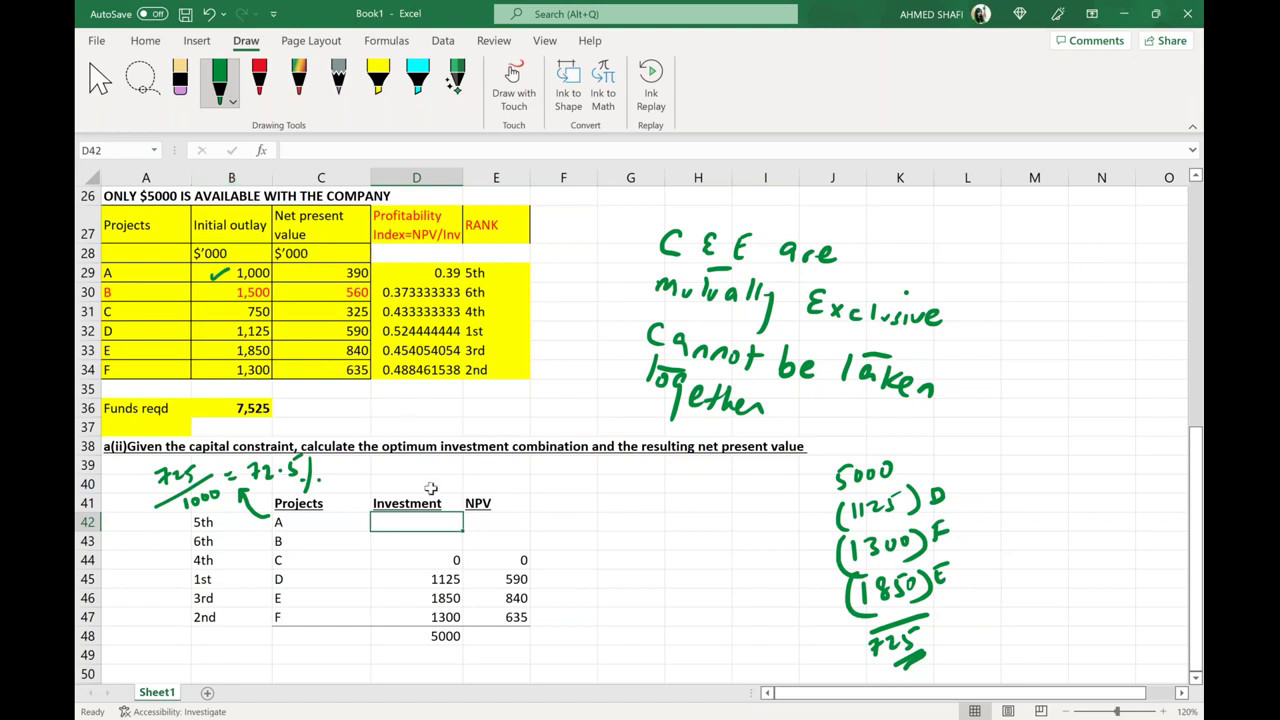
Step: Enter project A's investment as =725 in D42 and its proportional NPV as =390*0.725 in E42
{"action": "type", "text": "=725"}
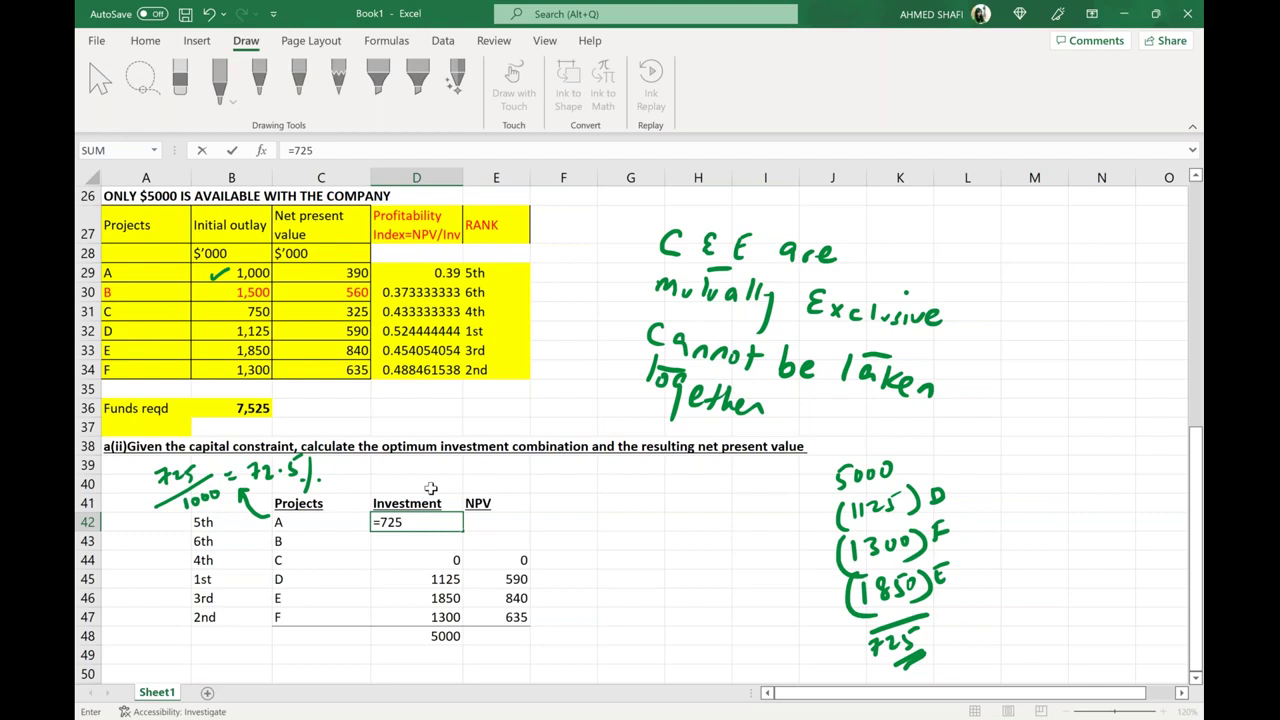
{"action": "key", "text": "Return"}
{"action": "key", "text": "Tab"}
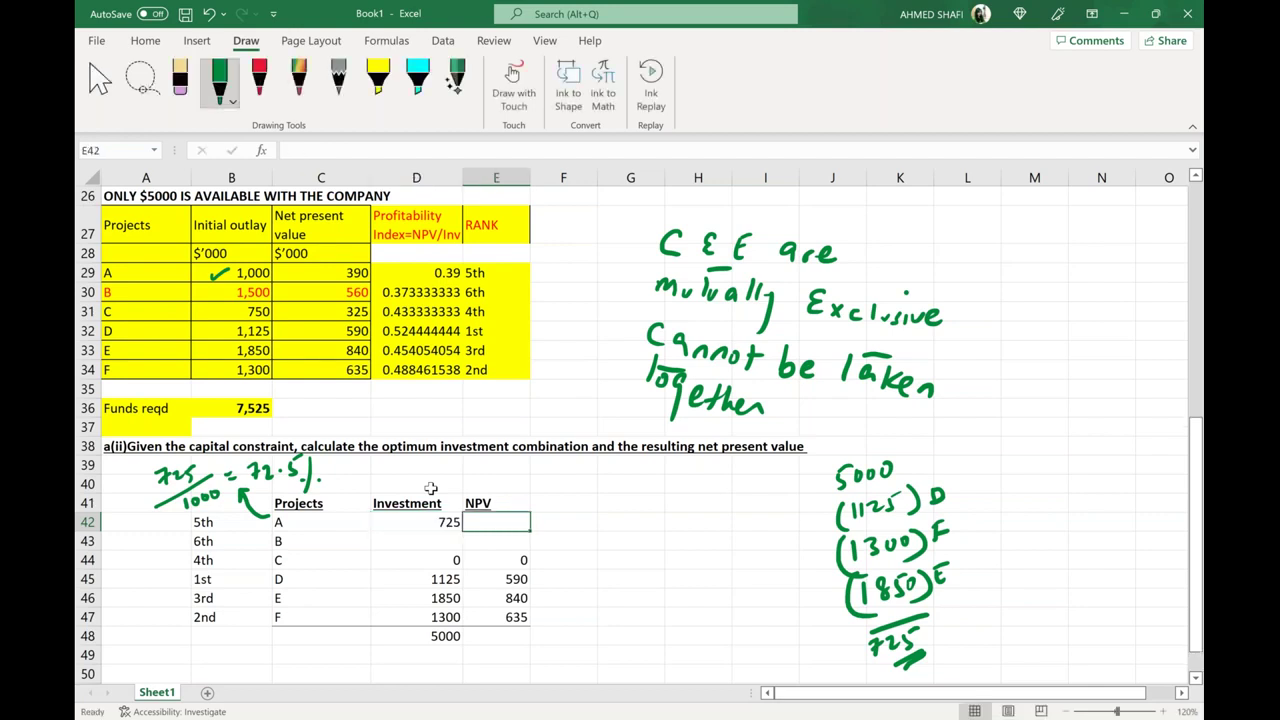
{"action": "type", "text": "="}
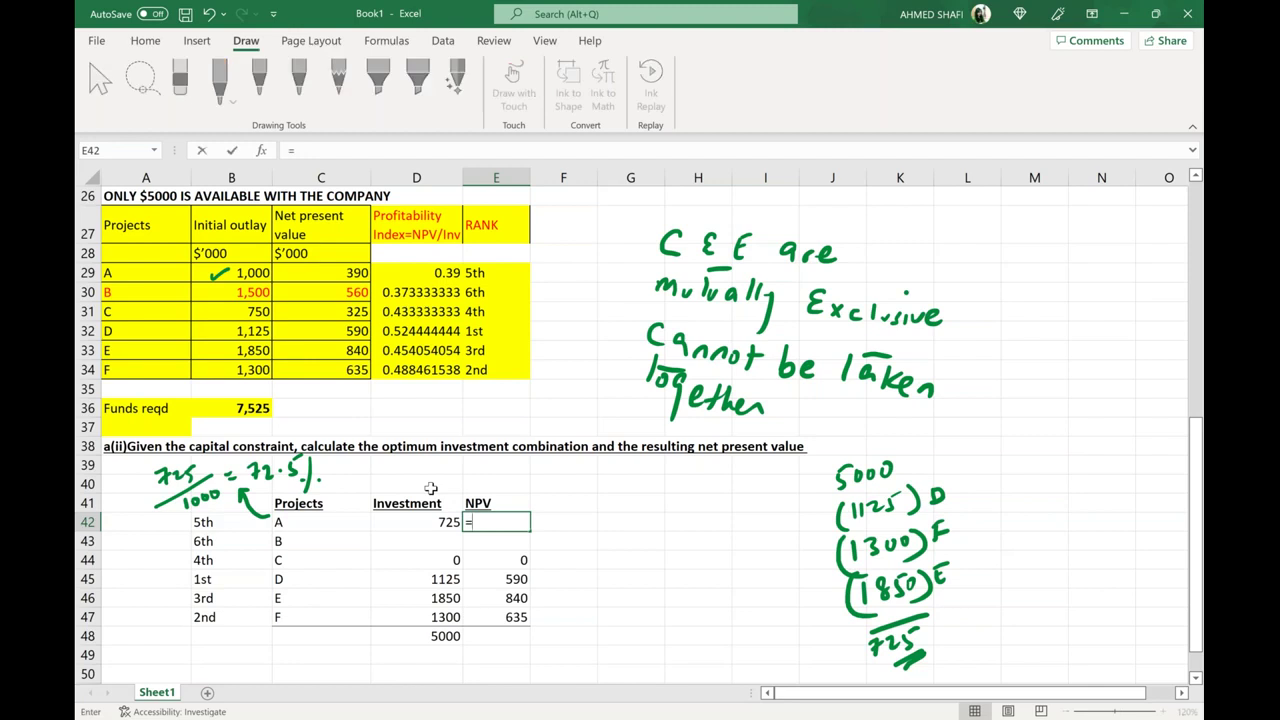
{"action": "type", "text": "390"}
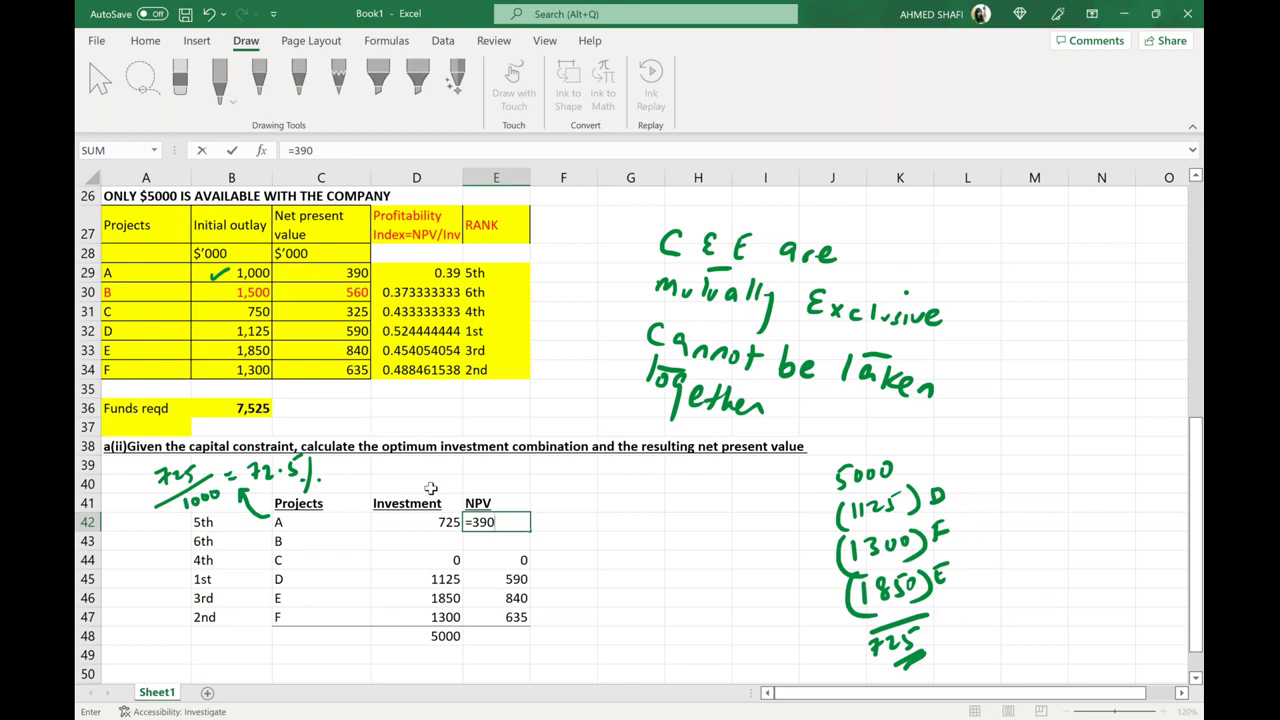
{"action": "type", "text": "*0.725"}
{"action": "key", "text": "Return"}
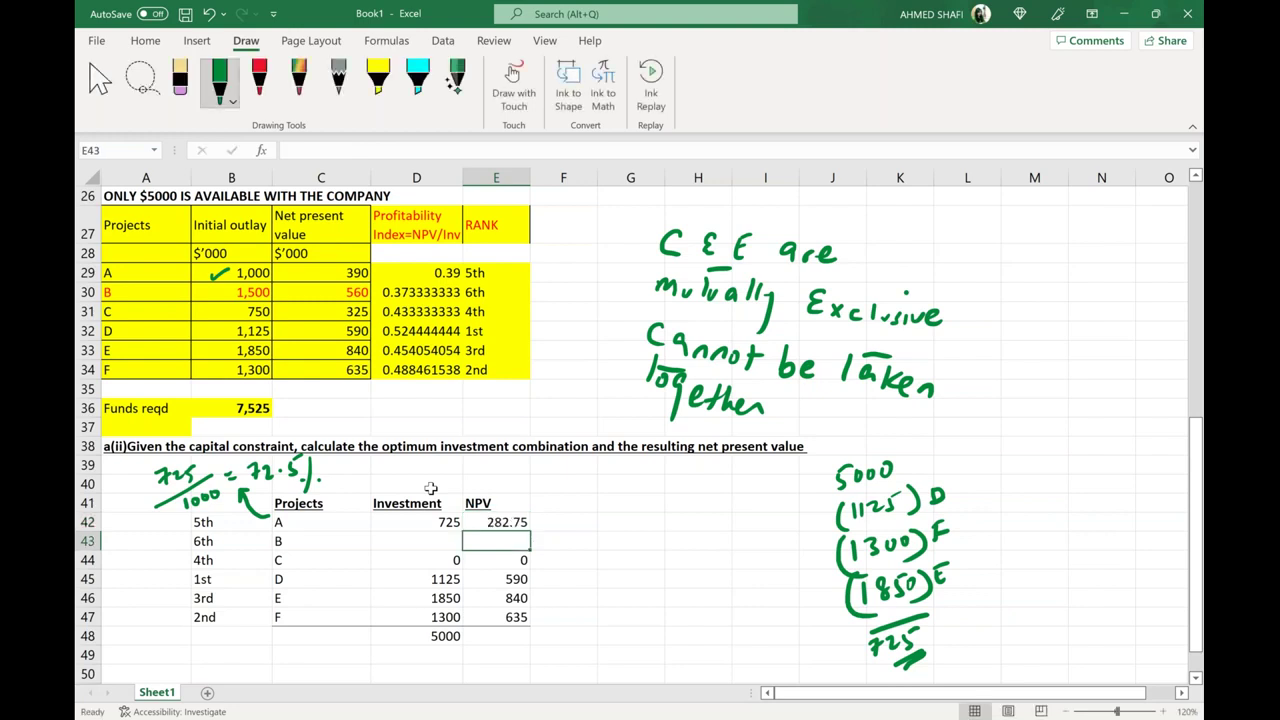
Step: Enter 0 for both the investment and the NPV of project B in D43:E43
{"action": "left_click", "coordinate": [440, 540]}
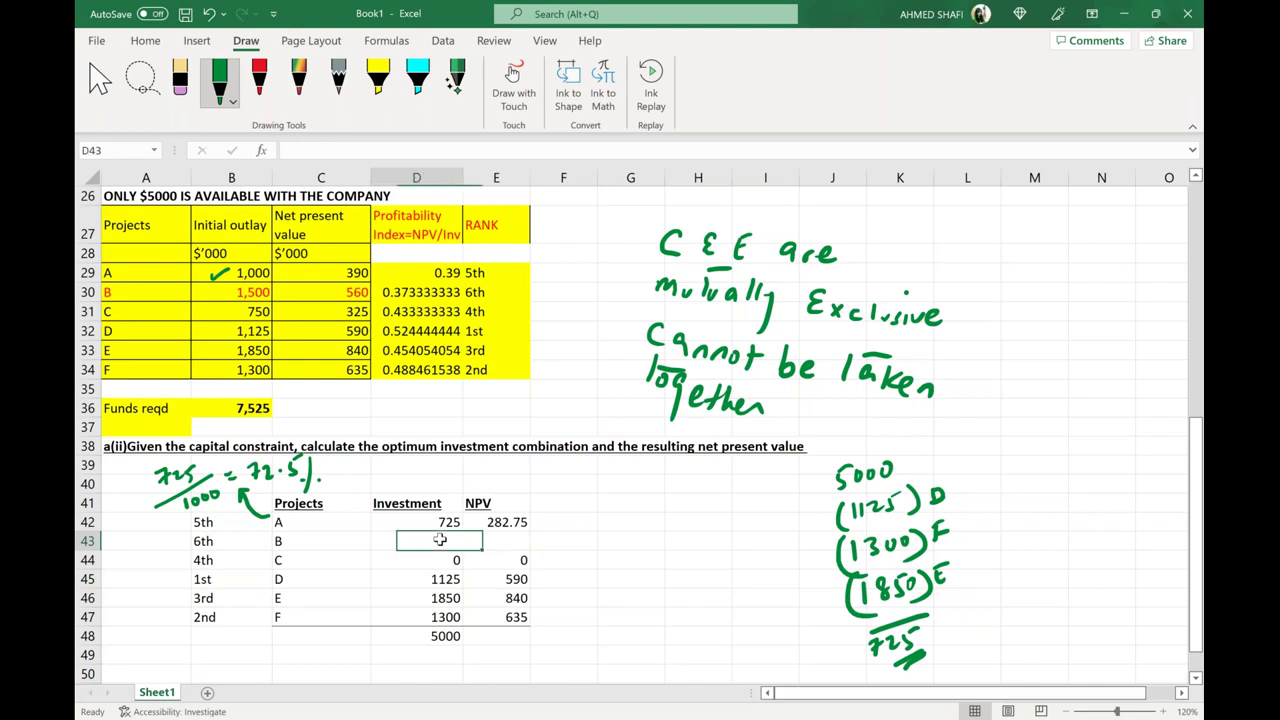
{"action": "type", "text": "0"}
{"action": "key", "text": "Tab"}
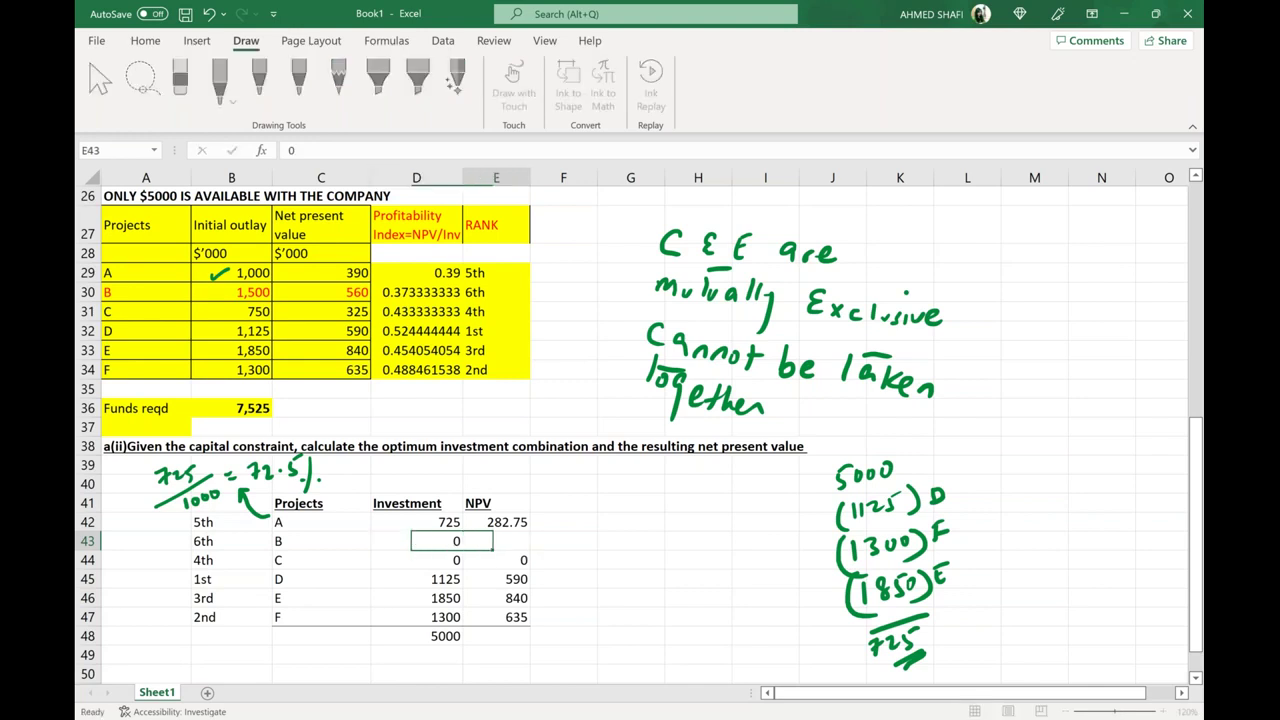
{"action": "type", "text": "0"}
{"action": "key", "text": "Tab"}
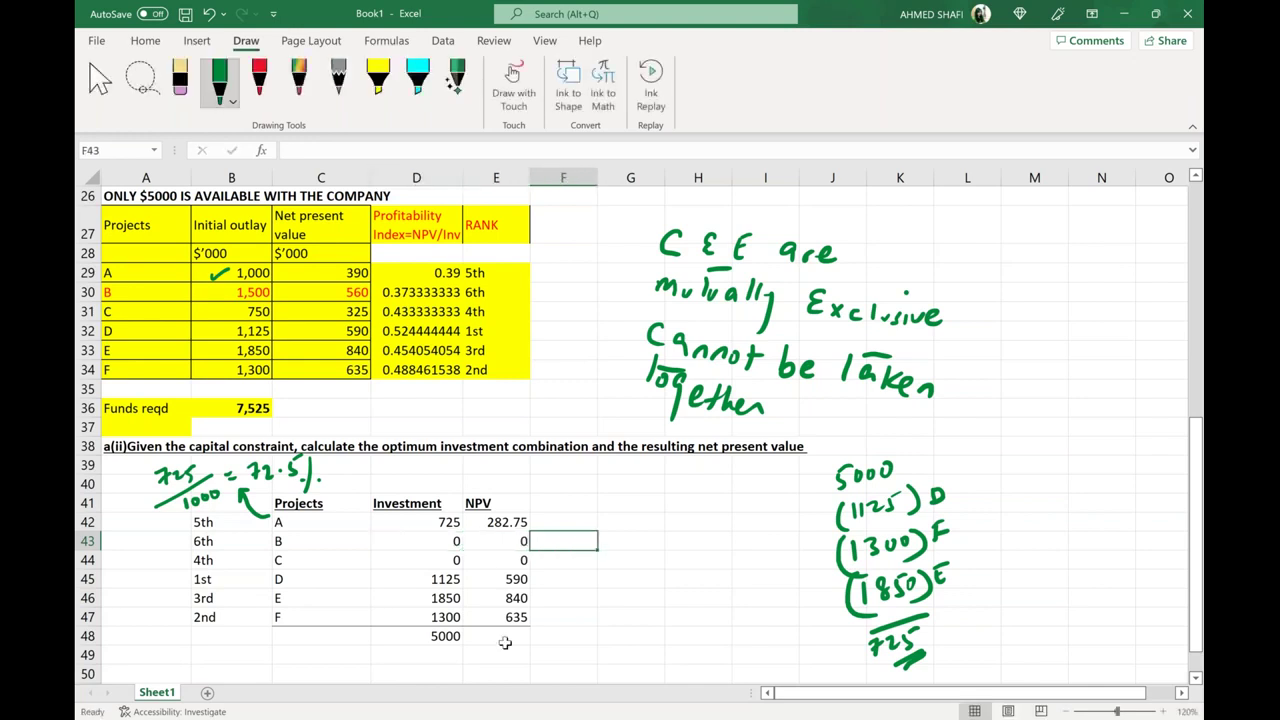
Step: Enter the total NPV as =2347.75 in E48, next to the 5000 total investment
{"action": "left_click", "coordinate": [505, 640]}
{"action": "type", "text": "="}
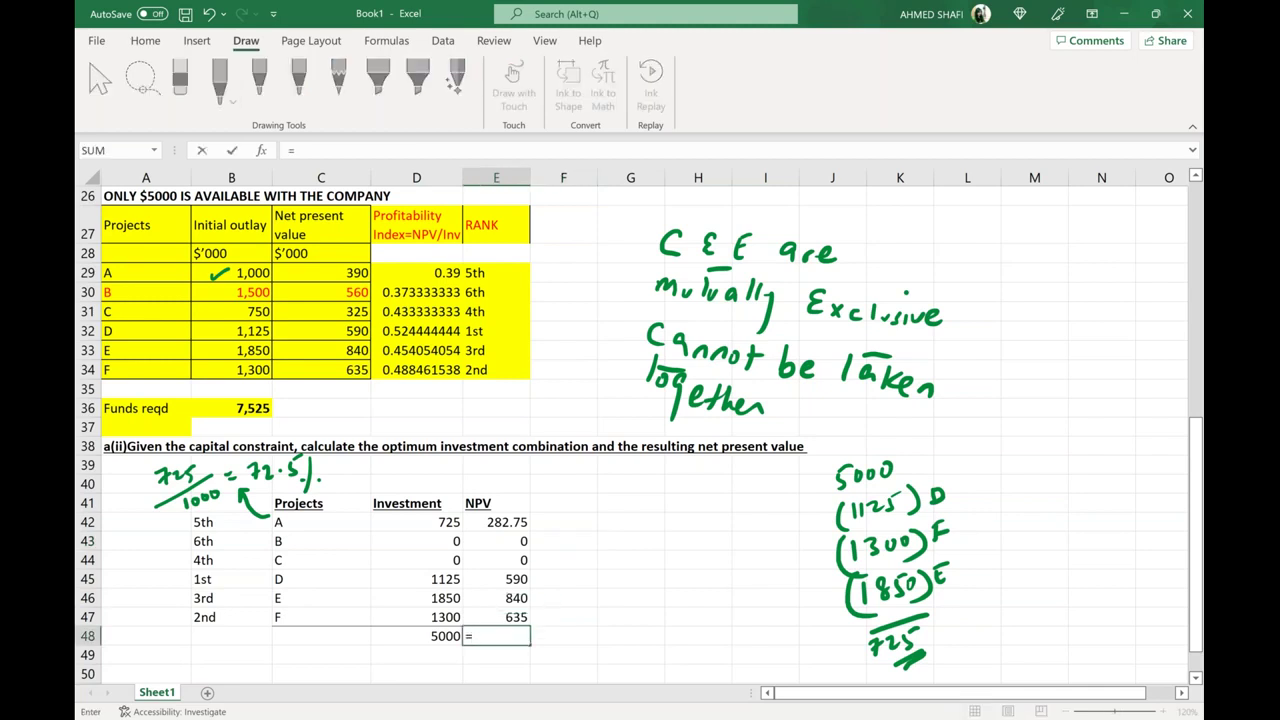
{"action": "type", "text": "2347.75"}
{"action": "key", "text": "Return"}
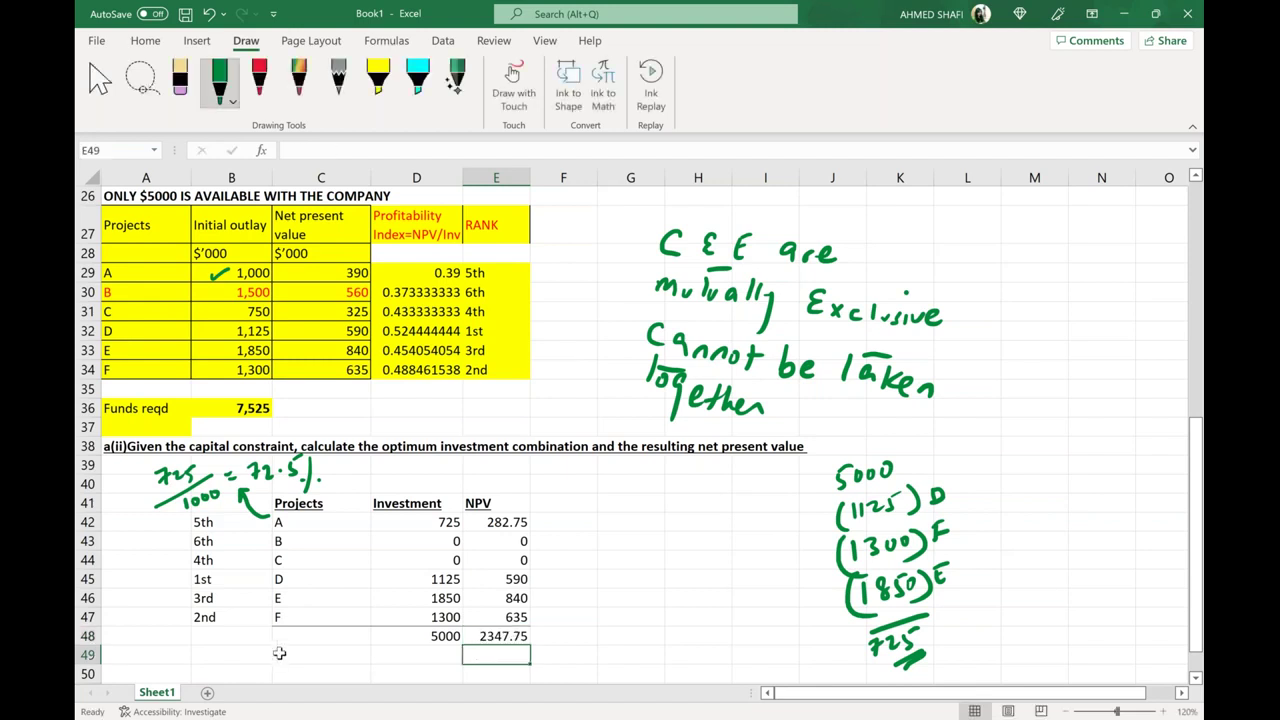
Step: Add a border line along the top of C49:E49, directly beneath the totals row
{"action": "left_click", "coordinate": [279, 653]}
{"action": "key", "text": "shift+Right"}
{"action": "key", "text": "shift+Right"}
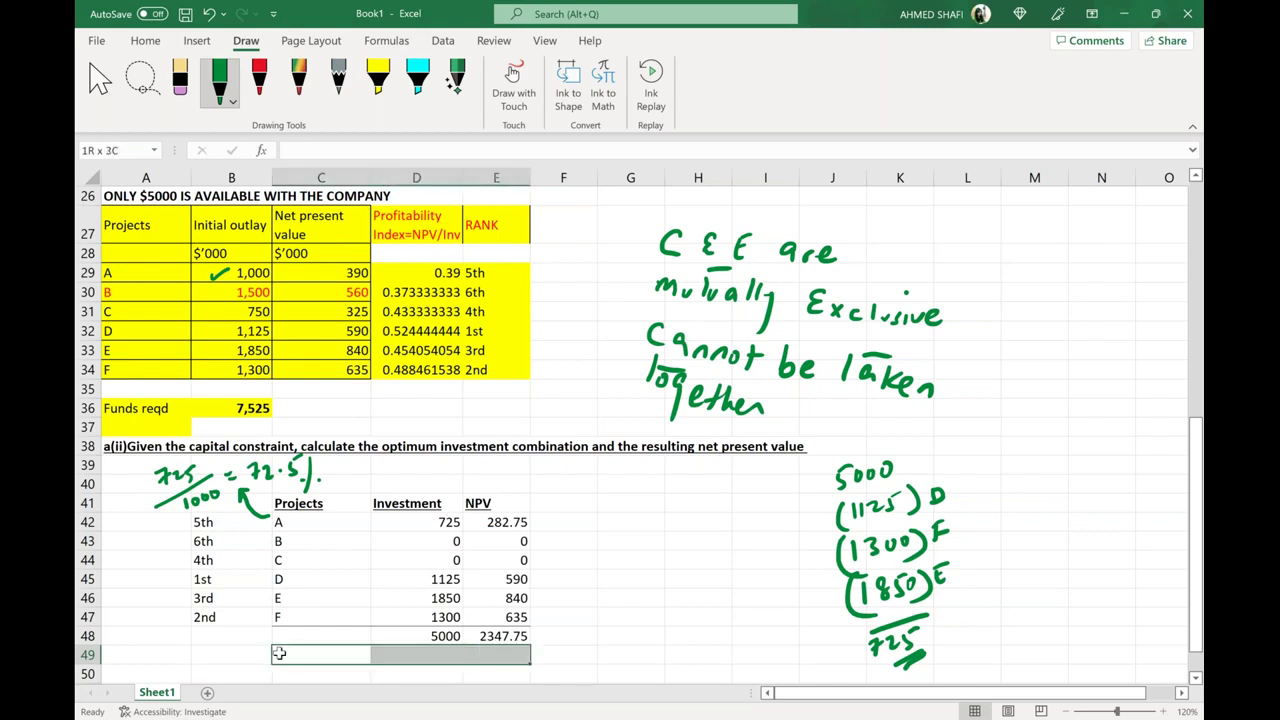
{"action": "left_click", "coordinate": [145, 40]}
{"action": "left_click", "coordinate": [568, 605]}
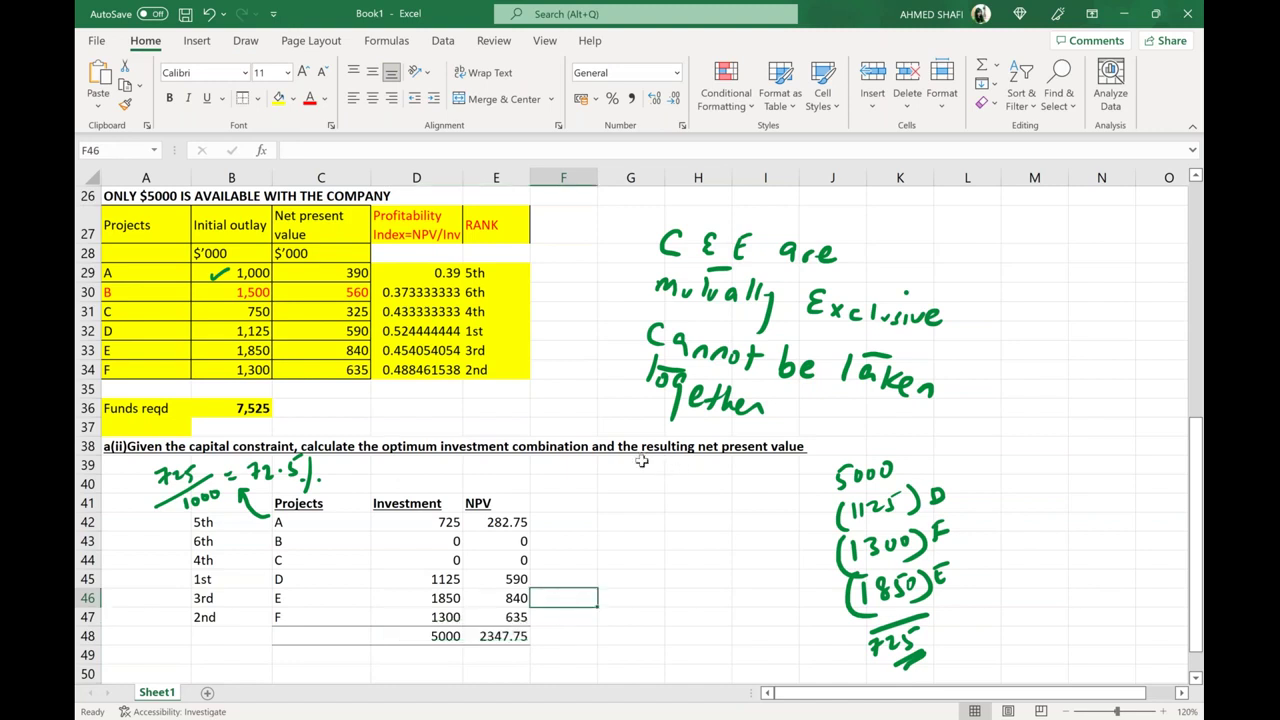
Step: Fill the investment and NPV totals in D48:E48 with yellow
{"action": "left_click", "coordinate": [443, 640]}
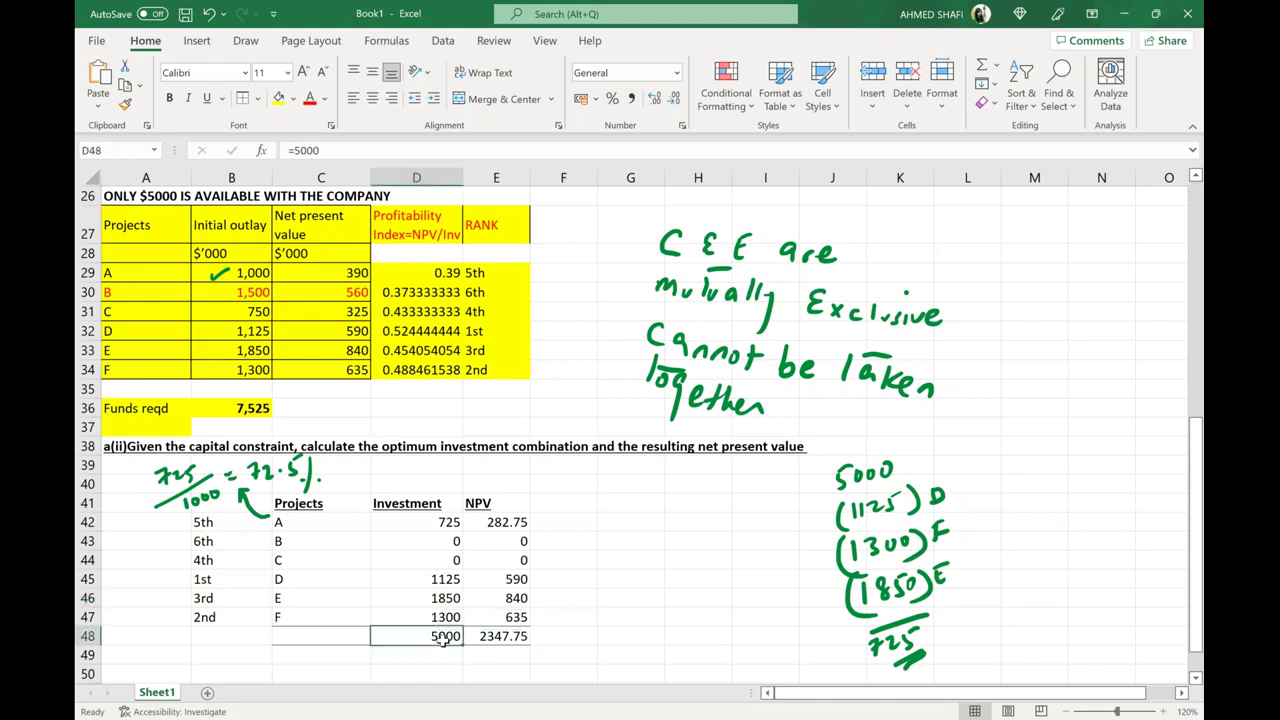
{"action": "left_click_drag", "start_coordinate": [443, 640], "coordinate": [500, 638]}
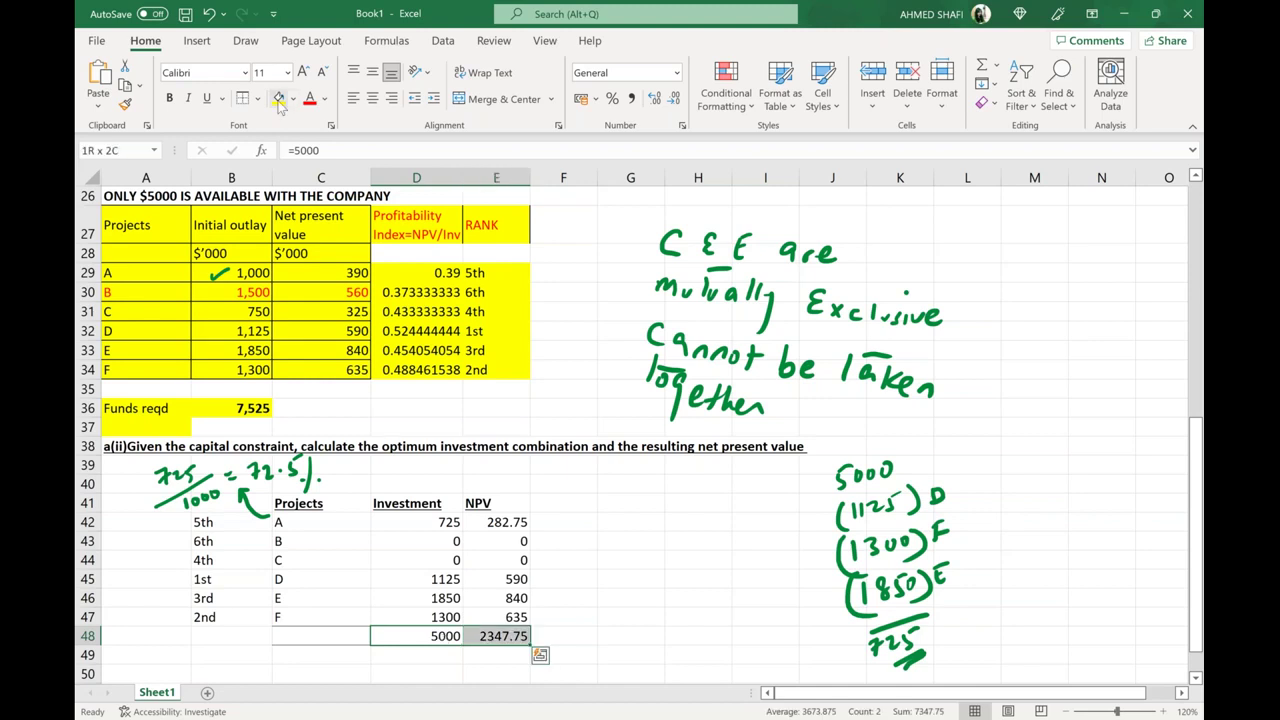
{"action": "left_click", "coordinate": [279, 98]}
{"action": "left_click", "coordinate": [630, 488]}
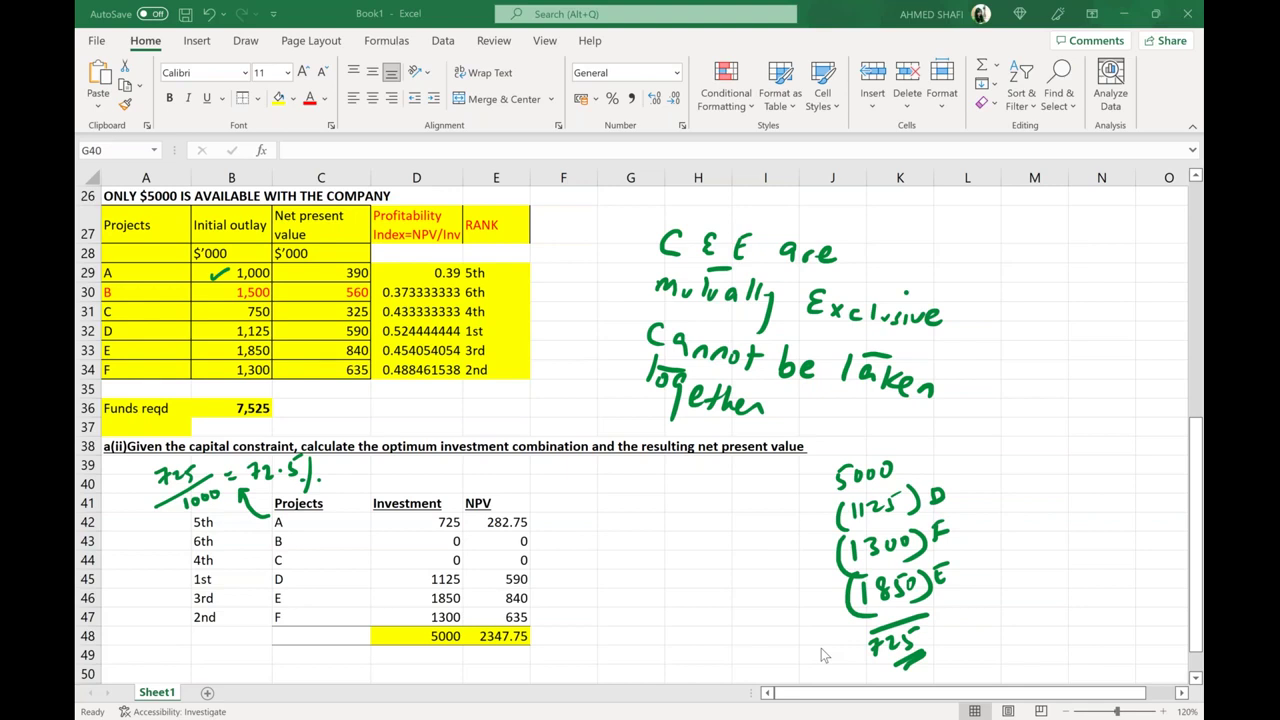
Step: Switch to the FM - Day 1 Word document and review investment decision 2 and requirement (b) on the company car fleet
{"action": "mouse_move", "coordinate": [689, 719]}
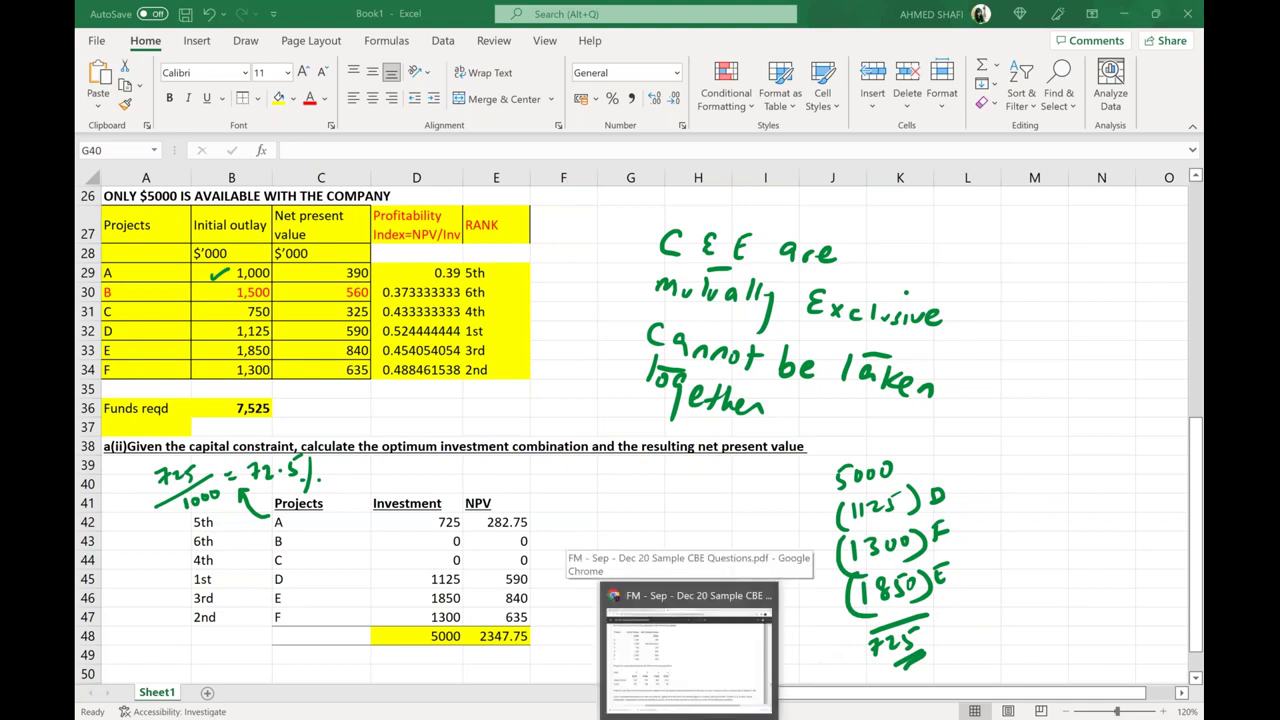
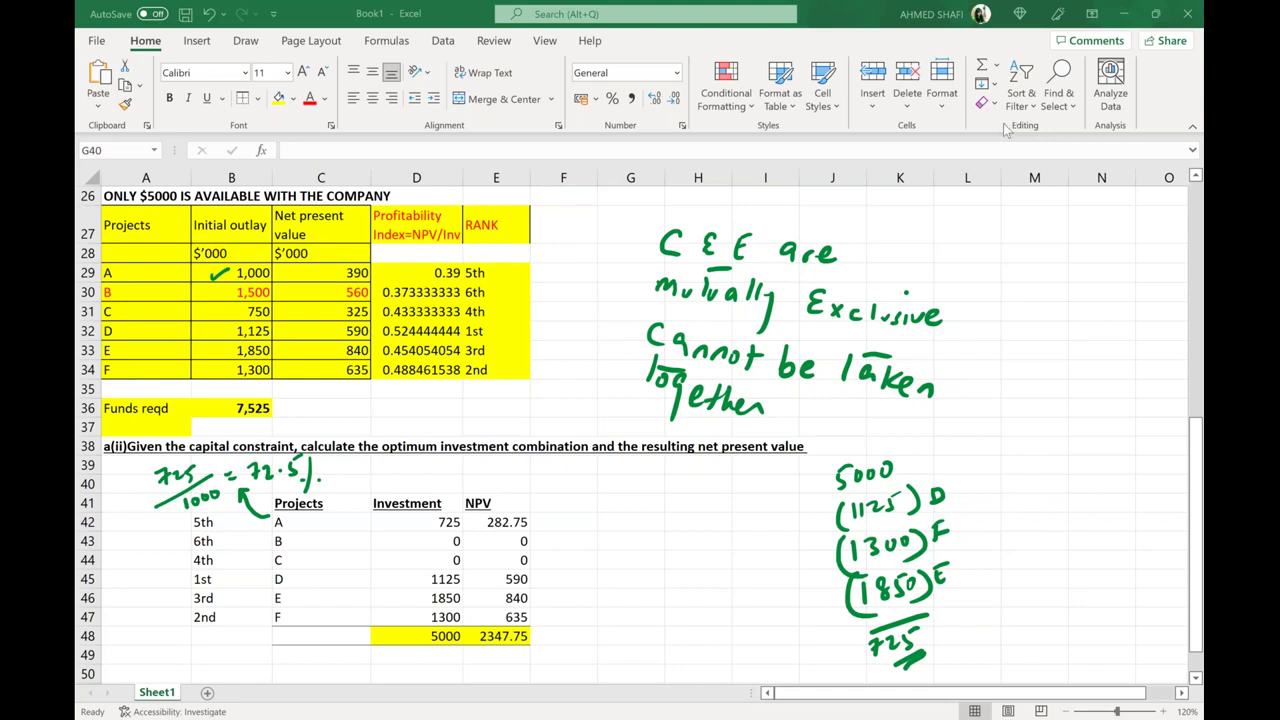
{"action": "key", "text": "alt+Tab"}
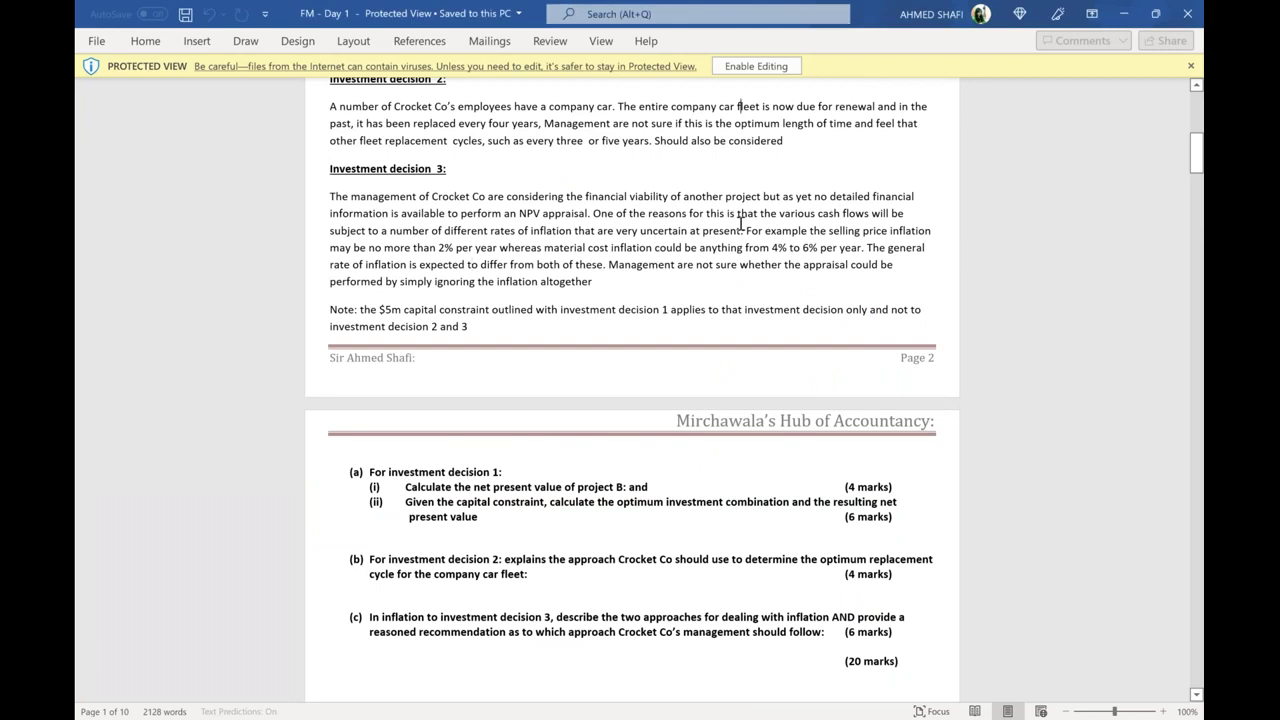
{"action": "scroll", "coordinate": [741, 224], "scroll_direction": "up", "scroll_amount": 1}
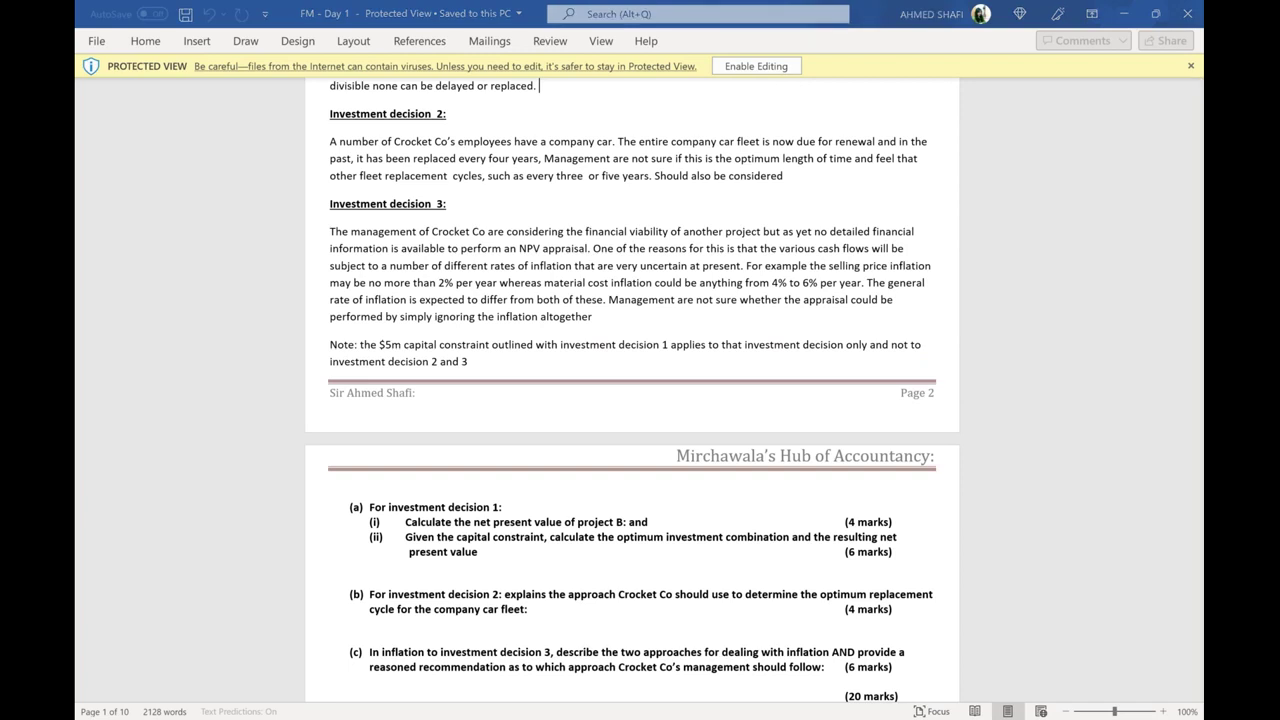
{"action": "key", "text": "alt+Tab"}
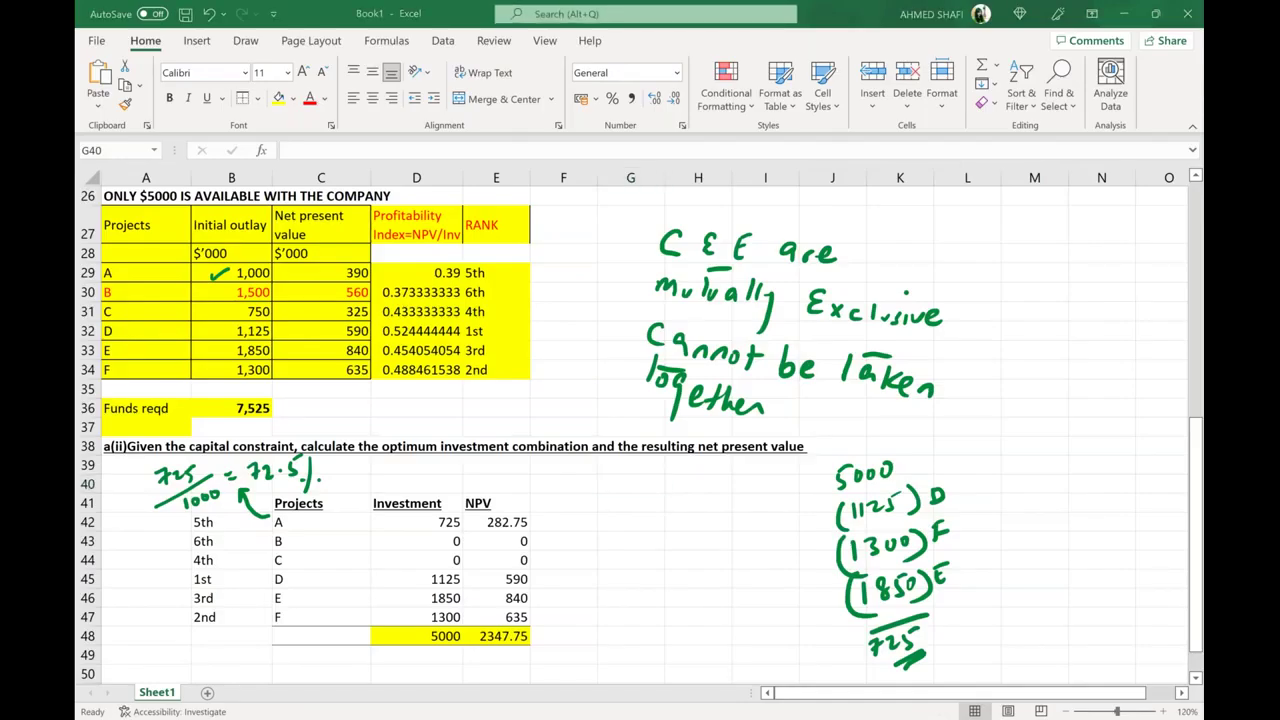
{"action": "key", "text": "alt+Tab"}
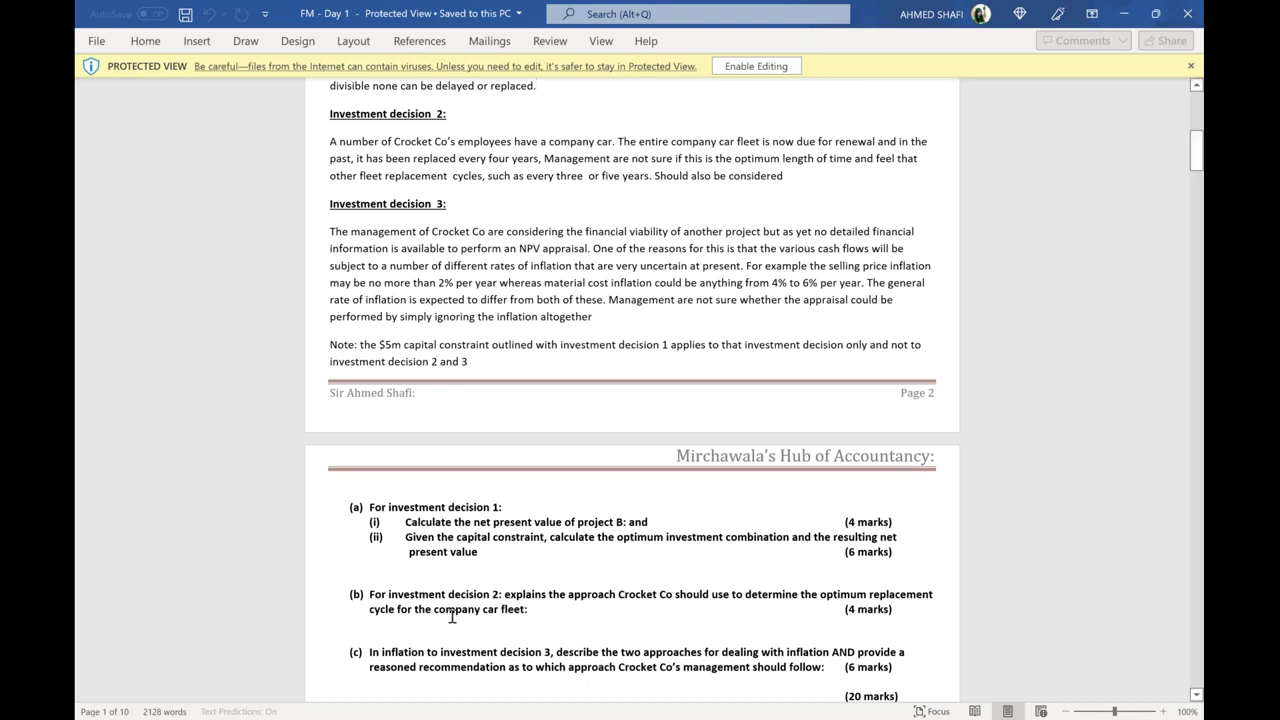
{"action": "left_click", "coordinate": [488, 626]}
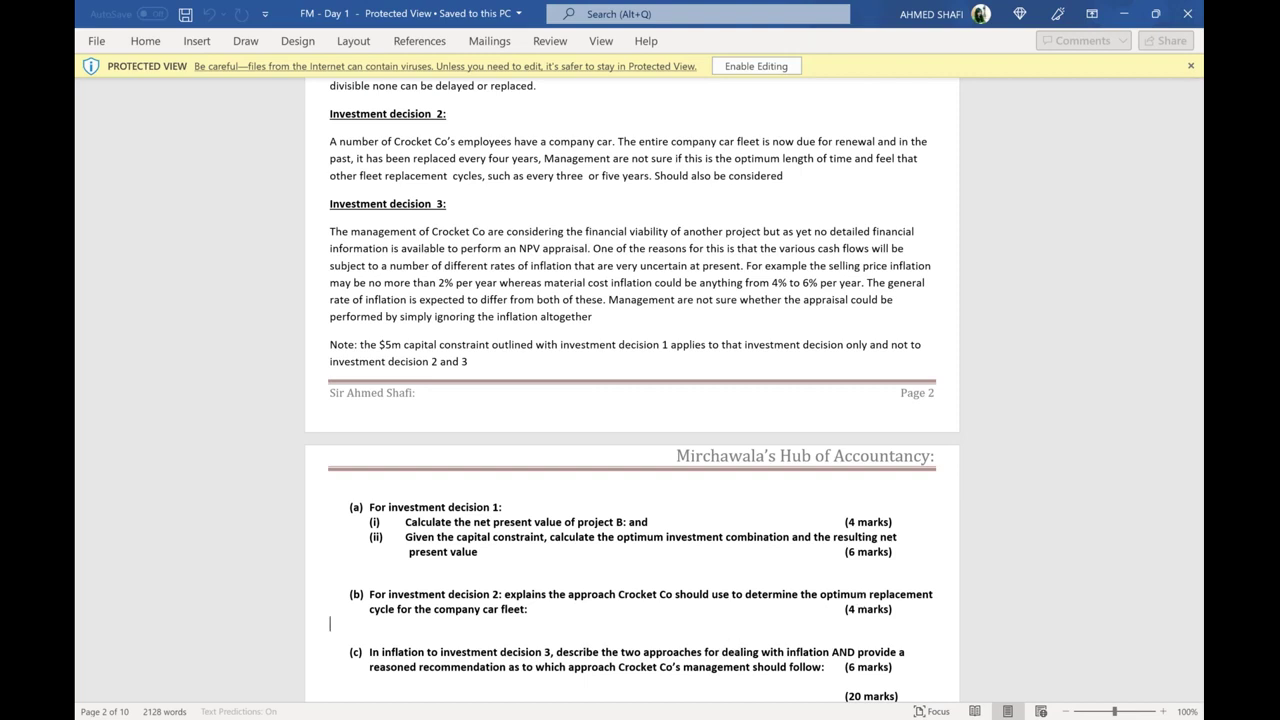
Step: Switch to OneNote and bring up the blank space beneath the handwritten investment appraisal topic list
{"action": "mouse_move", "coordinate": [575, 719]}
{"action": "left_click", "coordinate": [575, 650]}
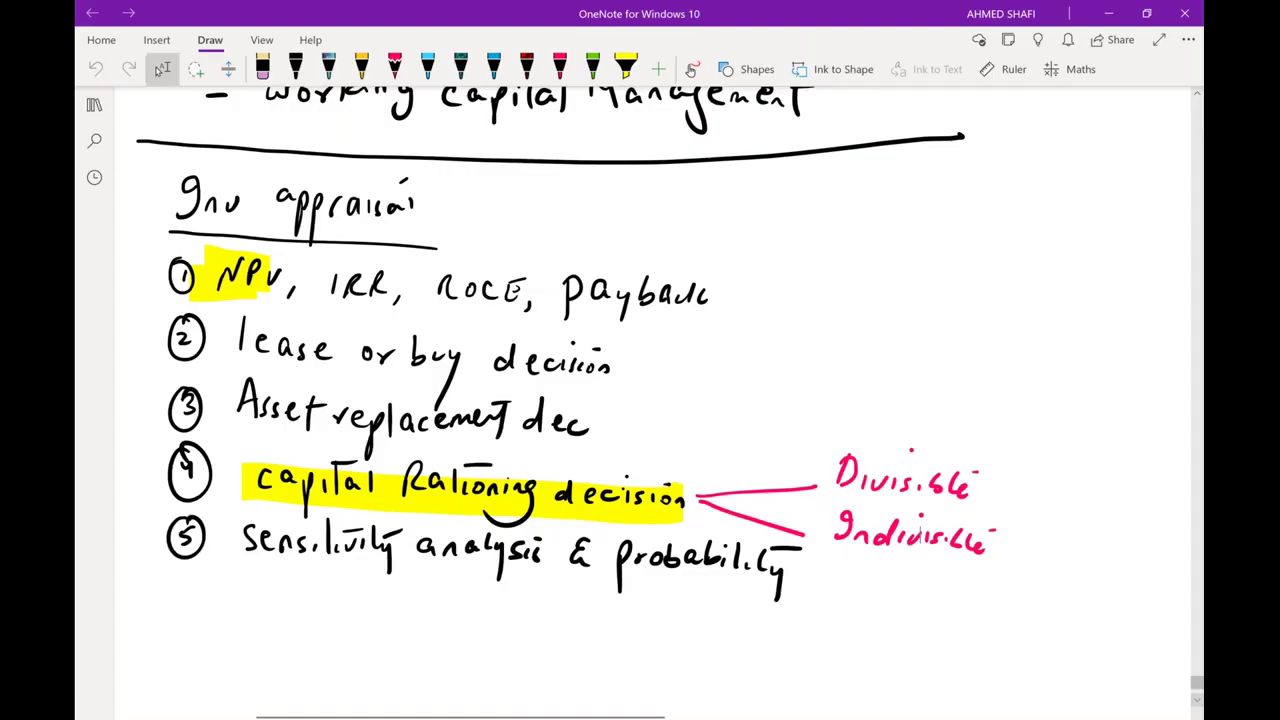
{"action": "scroll", "coordinate": [640, 400], "scroll_direction": "down", "scroll_amount": 3}
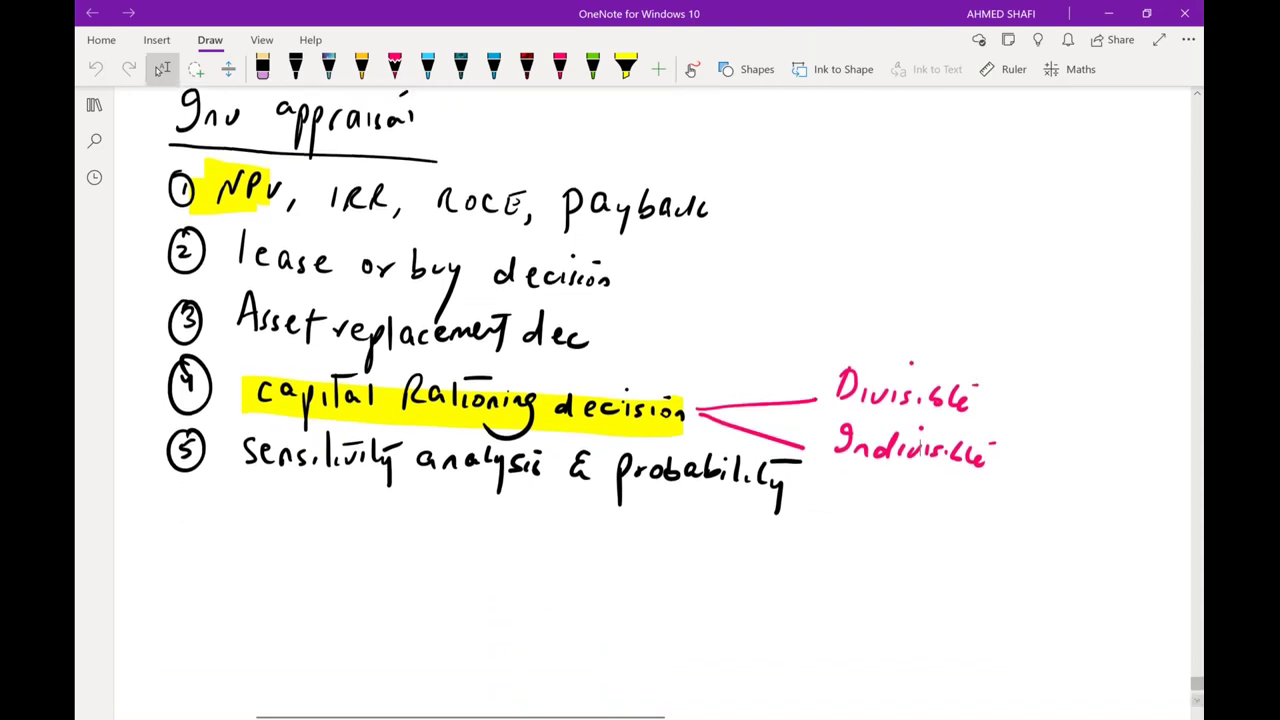
Step: Draw a pink divider line below the investment appraisal list and handwrite the underlined pink heading "asset rep decision" under it
{"action": "left_click", "coordinate": [560, 68]}
{"action": "mouse_move", "coordinate": [138, 490]}
{"action": "left_mouse_down"}
{"action": "mouse_move", "coordinate": [600, 505]}
{"action": "mouse_move", "coordinate": [948, 490]}
{"action": "left_mouse_up"}
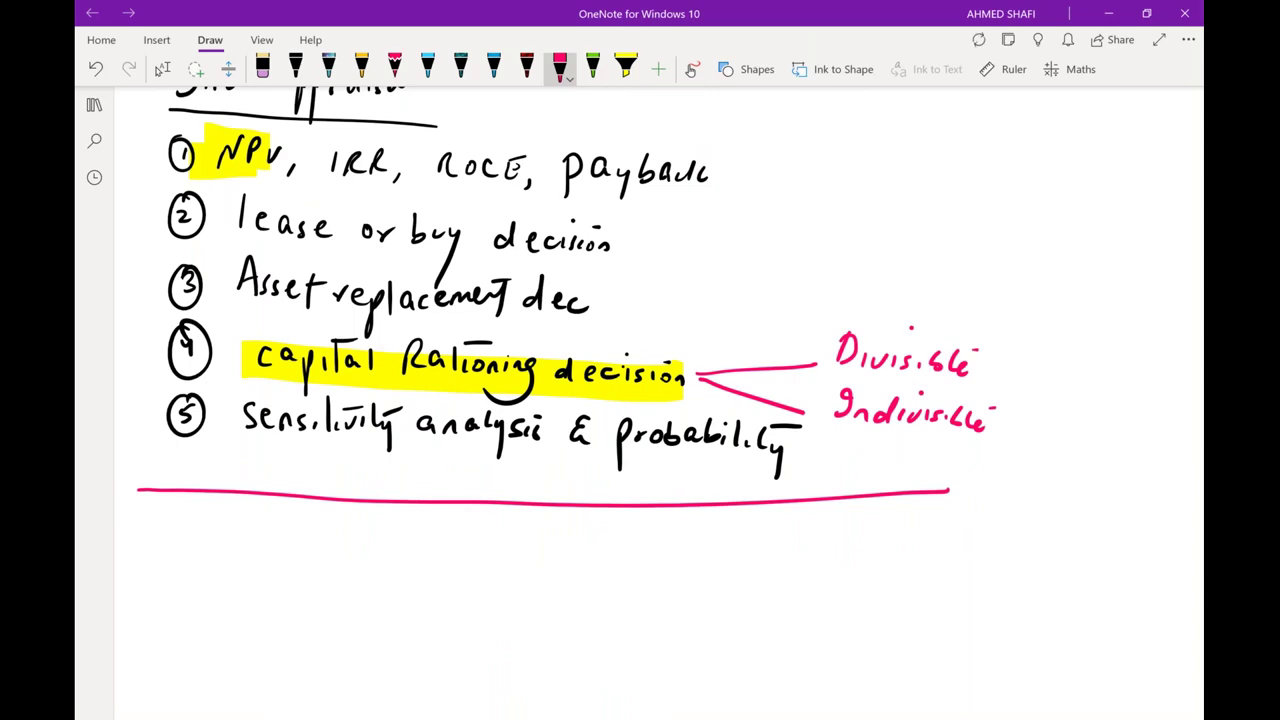
{"action": "left_click", "coordinate": [177, 515]}
{"action": "mouse_move", "coordinate": [177, 514]}
{"action": "left_mouse_down"}
{"action": "mouse_move", "coordinate": [192, 527]}
{"action": "mouse_move", "coordinate": [322, 520]}
{"action": "left_mouse_up"}
{"action": "mouse_move", "coordinate": [356, 522]}
{"action": "left_mouse_down"}
{"action": "mouse_move", "coordinate": [372, 520]}
{"action": "mouse_move", "coordinate": [372, 503]}
{"action": "mouse_move", "coordinate": [396, 532]}
{"action": "left_mouse_up"}
{"action": "mouse_move", "coordinate": [414, 520]}
{"action": "left_mouse_down"}
{"action": "mouse_move", "coordinate": [404, 532]}
{"action": "mouse_move", "coordinate": [444, 526]}
{"action": "left_mouse_up"}
{"action": "left_click_drag", "start_coordinate": [450, 518], "coordinate": [486, 518]}
{"action": "left_click_drag", "start_coordinate": [166, 544], "coordinate": [523, 552]}
Step: Handwrite "when u have to determine optimum" in black ink below the "asset rep decision" heading
{"action": "left_click", "coordinate": [295, 66]}
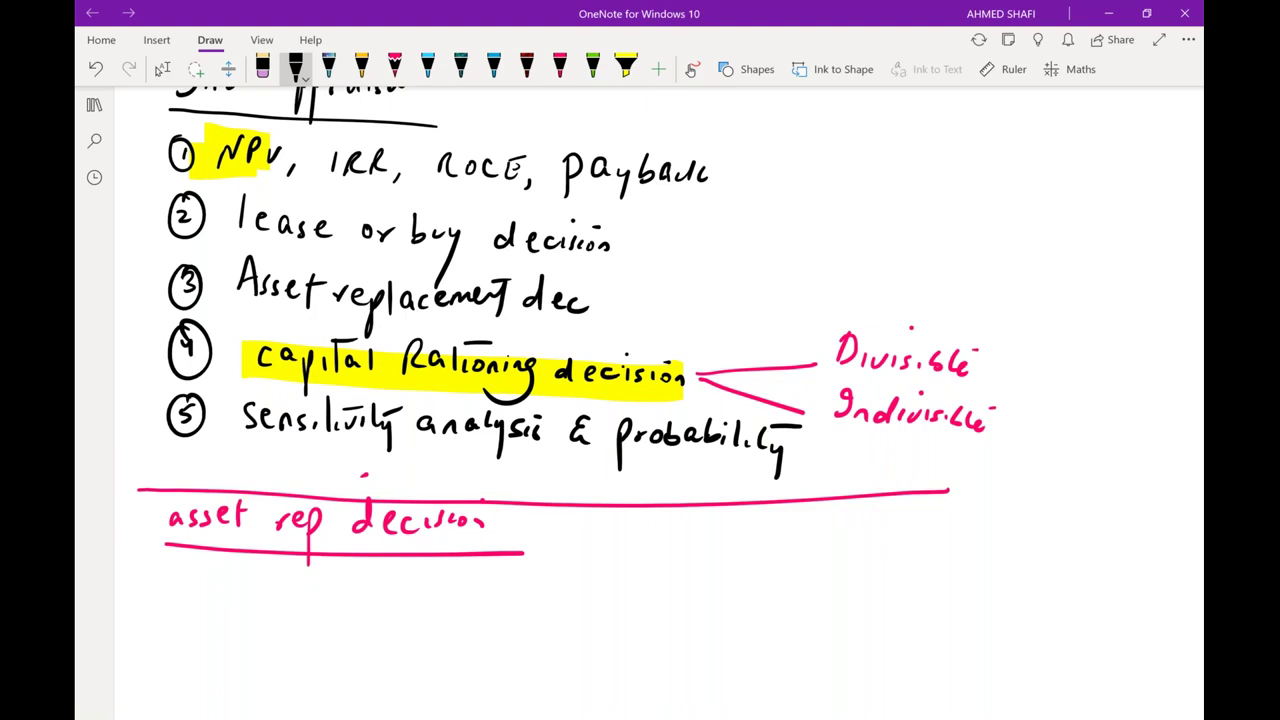
{"action": "left_click_drag", "start_coordinate": [232, 572], "coordinate": [514, 600]}
{"action": "left_click_drag", "start_coordinate": [522, 590], "coordinate": [536, 590]}
{"action": "mouse_move", "coordinate": [570, 580]}
{"action": "left_mouse_down"}
{"action": "mouse_move", "coordinate": [556, 590]}
{"action": "mouse_move", "coordinate": [740, 590]}
{"action": "mouse_move", "coordinate": [760, 622]}
{"action": "left_mouse_up"}
{"action": "mouse_move", "coordinate": [783, 574]}
{"action": "left_mouse_down"}
{"action": "mouse_move", "coordinate": [784, 606]}
{"action": "mouse_move", "coordinate": [800, 600]}
{"action": "left_mouse_up"}
{"action": "left_click_drag", "start_coordinate": [808, 592], "coordinate": [868, 600]}
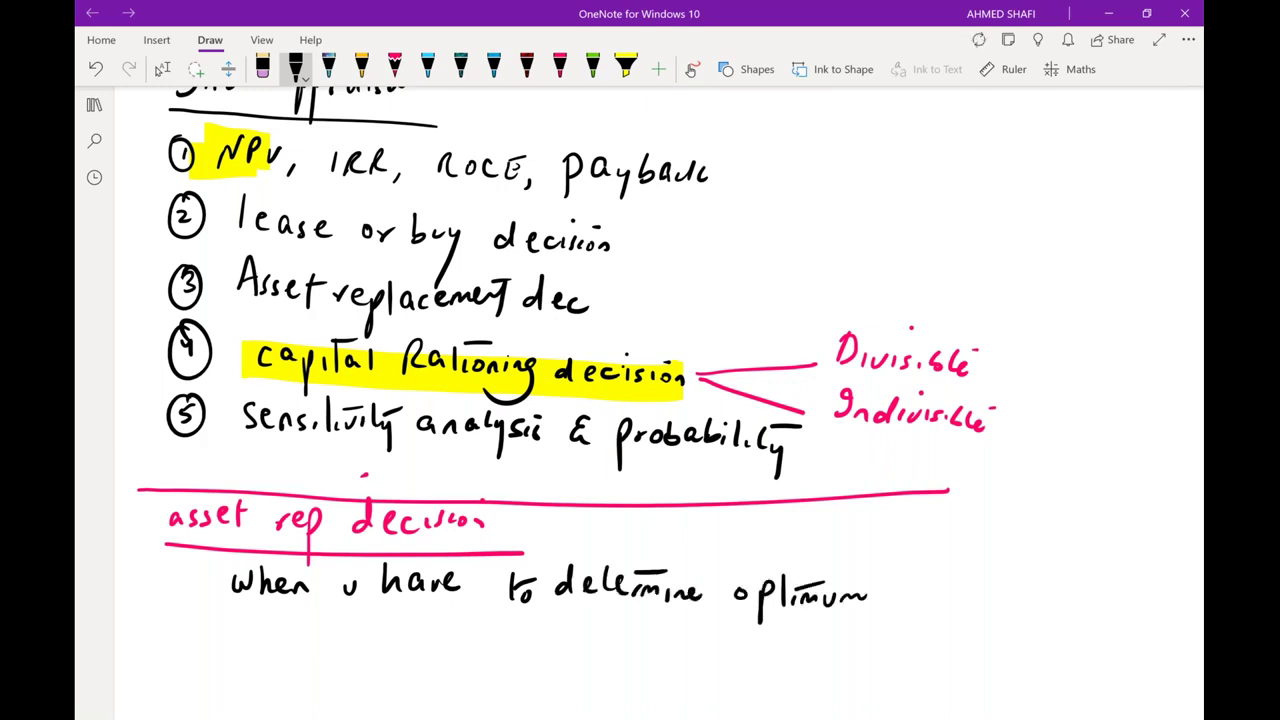
Step: Continue the handwritten sentence on a new line with "rep cycle, cash flows are not comparable."
{"action": "left_click_drag", "start_coordinate": [214, 617], "coordinate": [238, 626]}
{"action": "left_click_drag", "start_coordinate": [254, 606], "coordinate": [256, 656]}
{"action": "left_click_drag", "start_coordinate": [302, 614], "coordinate": [292, 628]}
{"action": "mouse_move", "coordinate": [310, 616]}
{"action": "left_mouse_down"}
{"action": "mouse_move", "coordinate": [318, 644]}
{"action": "mouse_move", "coordinate": [384, 622]}
{"action": "left_mouse_up"}
{"action": "left_click_drag", "start_coordinate": [407, 636], "coordinate": [468, 641]}
{"action": "mouse_move", "coordinate": [489, 626]}
{"action": "left_mouse_down"}
{"action": "mouse_move", "coordinate": [482, 641]}
{"action": "mouse_move", "coordinate": [514, 638]}
{"action": "left_mouse_up"}
{"action": "left_click_drag", "start_coordinate": [547, 616], "coordinate": [540, 668]}
{"action": "left_click_drag", "start_coordinate": [556, 620], "coordinate": [553, 644]}
{"action": "left_click_drag", "start_coordinate": [568, 628], "coordinate": [567, 629]}
{"action": "mouse_move", "coordinate": [577, 626]}
{"action": "left_mouse_down"}
{"action": "mouse_move", "coordinate": [596, 626]}
{"action": "mouse_move", "coordinate": [598, 644]}
{"action": "left_mouse_up"}
{"action": "left_click_drag", "start_coordinate": [656, 624], "coordinate": [664, 644]}
{"action": "left_click_drag", "start_coordinate": [670, 632], "coordinate": [704, 640]}
{"action": "left_click_drag", "start_coordinate": [720, 634], "coordinate": [738, 646]}
{"action": "left_click_drag", "start_coordinate": [742, 634], "coordinate": [812, 646]}
{"action": "mouse_move", "coordinate": [824, 632]}
{"action": "left_mouse_down"}
{"action": "mouse_move", "coordinate": [822, 650]}
{"action": "mouse_move", "coordinate": [858, 648]}
{"action": "left_mouse_up"}
{"action": "mouse_move", "coordinate": [864, 634]}
{"action": "left_mouse_down"}
{"action": "mouse_move", "coordinate": [866, 660]}
{"action": "mouse_move", "coordinate": [896, 646]}
{"action": "left_mouse_up"}
{"action": "left_click_drag", "start_coordinate": [898, 636], "coordinate": [940, 650]}
{"action": "left_click_drag", "start_coordinate": [948, 646], "coordinate": [949, 647]}
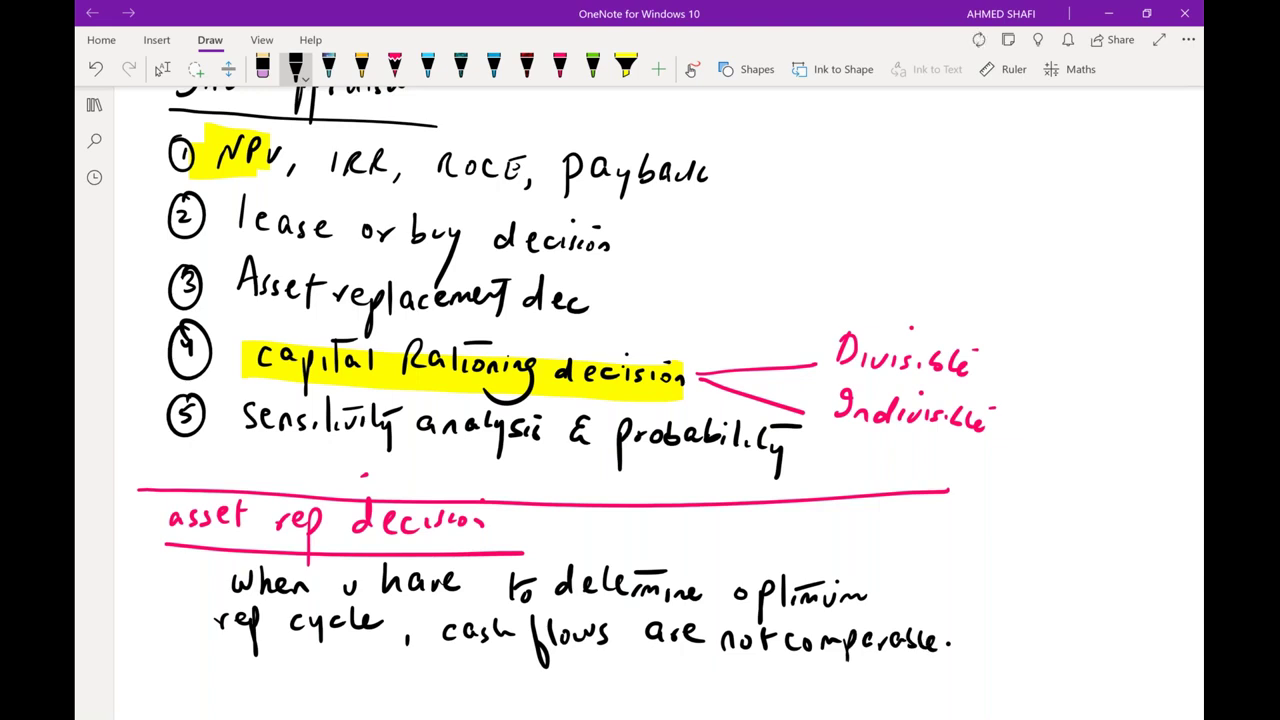
Step: Handwrite the example replacement cycles "3yrs, 4yrs, 5yrs." below the sentence on non-comparable cash flows
{"action": "mouse_move", "coordinate": [214, 676]}
{"action": "left_mouse_down"}
{"action": "mouse_move", "coordinate": [218, 692]}
{"action": "mouse_move", "coordinate": [248, 700]}
{"action": "mouse_move", "coordinate": [268, 680]}
{"action": "left_mouse_up"}
{"action": "left_click", "coordinate": [261, 688]}
{"action": "left_click_drag", "start_coordinate": [281, 676], "coordinate": [273, 692]}
{"action": "mouse_move", "coordinate": [297, 683]}
{"action": "left_mouse_down"}
{"action": "mouse_move", "coordinate": [295, 694]}
{"action": "mouse_move", "coordinate": [338, 684]}
{"action": "left_mouse_up"}
{"action": "mouse_move", "coordinate": [354, 670]}
{"action": "left_mouse_down"}
{"action": "mouse_move", "coordinate": [360, 700]}
{"action": "mouse_move", "coordinate": [381, 674]}
{"action": "left_mouse_up"}
{"action": "left_click_drag", "start_coordinate": [396, 672], "coordinate": [387, 690]}
{"action": "mouse_move", "coordinate": [421, 682]}
{"action": "left_mouse_down"}
{"action": "mouse_move", "coordinate": [418, 694]}
{"action": "mouse_move", "coordinate": [448, 692]}
{"action": "left_mouse_up"}
{"action": "mouse_move", "coordinate": [458, 672]}
{"action": "left_mouse_down"}
{"action": "mouse_move", "coordinate": [470, 696]}
{"action": "mouse_move", "coordinate": [490, 676]}
{"action": "left_mouse_up"}
{"action": "mouse_move", "coordinate": [504, 674]}
{"action": "left_mouse_down"}
{"action": "mouse_move", "coordinate": [496, 694]}
{"action": "mouse_move", "coordinate": [457, 664]}
{"action": "left_mouse_up"}
{"action": "left_click", "coordinate": [525, 679]}
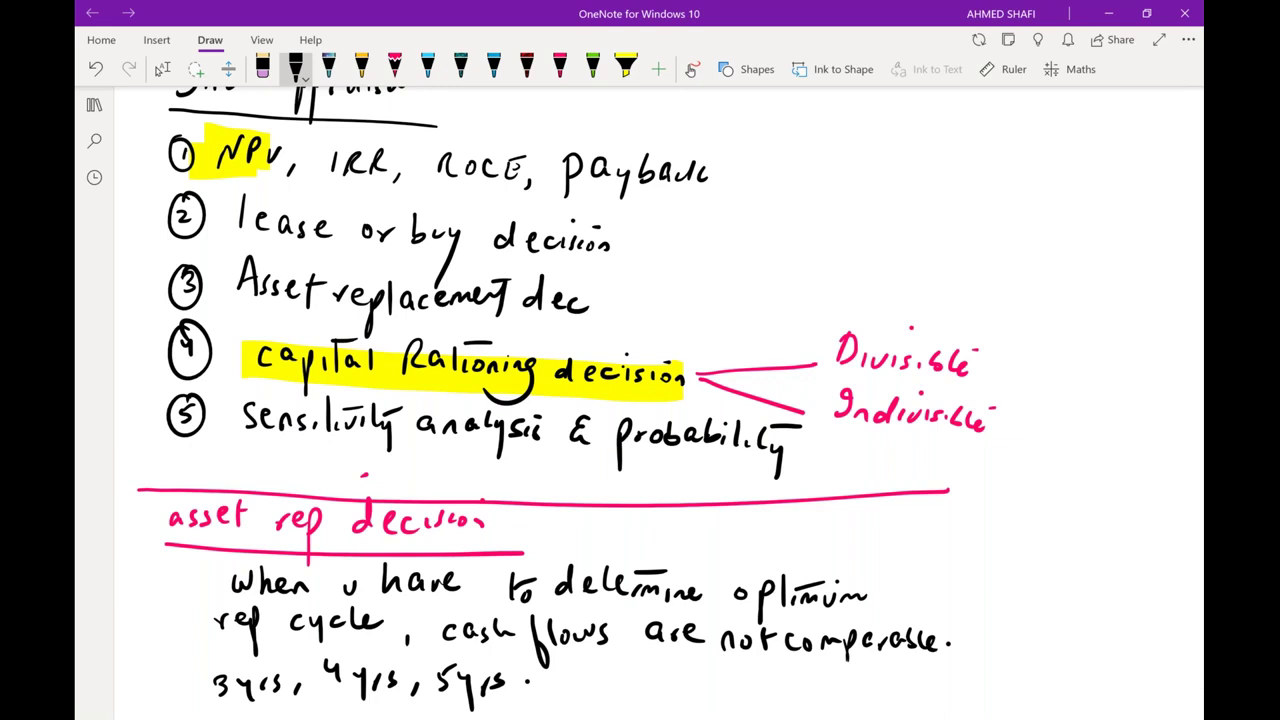
Step: Handwrite "To make comparision like with like" in black ink below the line of example replacement cycles
{"action": "left_click", "coordinate": [162, 68]}
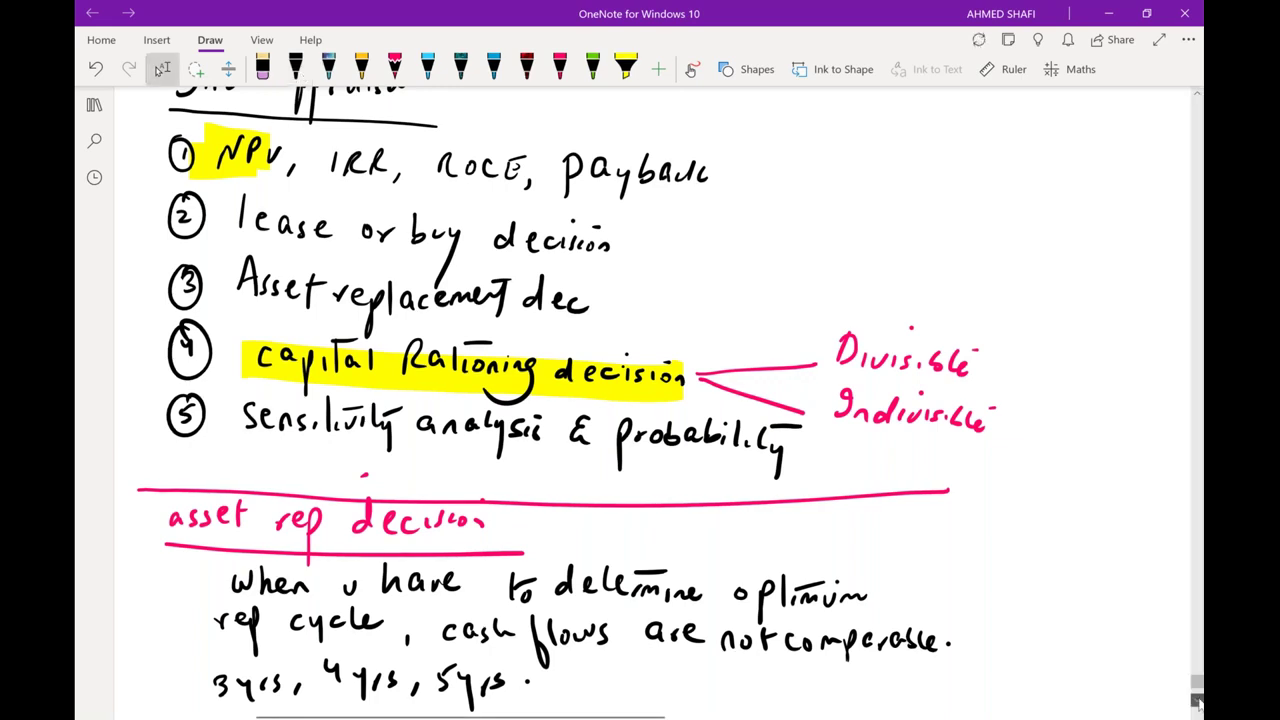
{"action": "left_click", "coordinate": [1196, 702]}
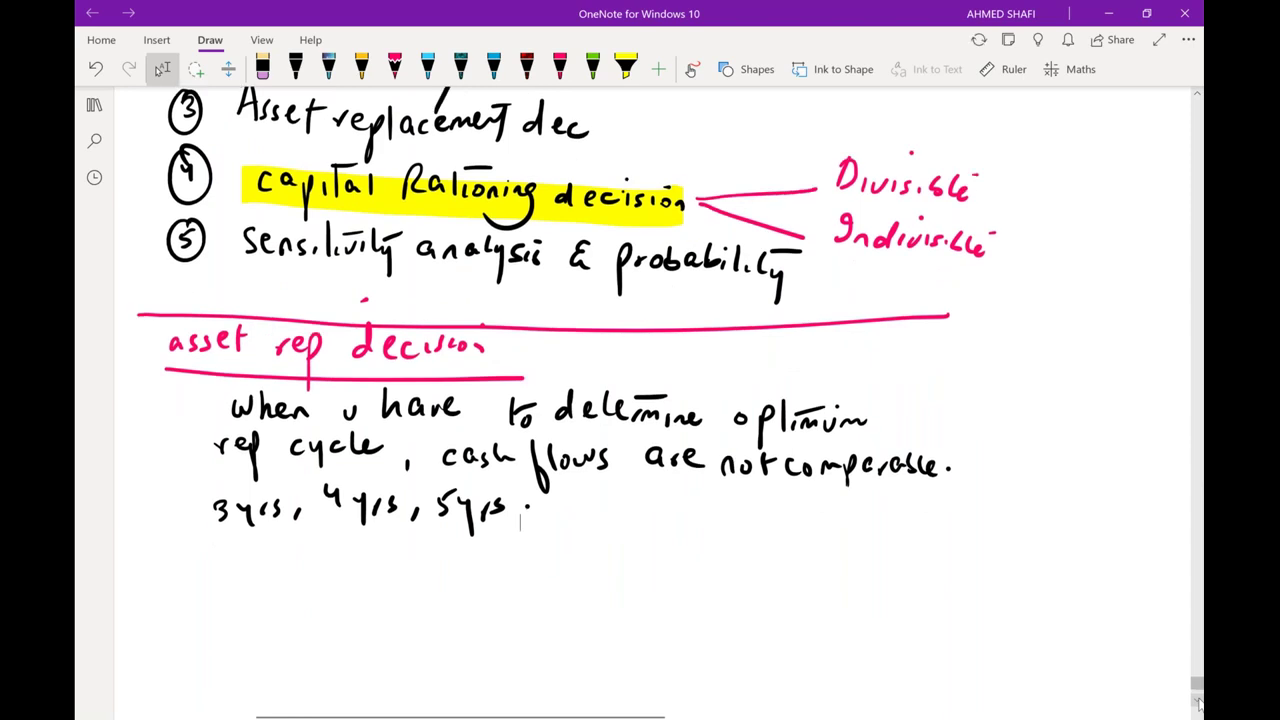
{"action": "left_click", "coordinate": [296, 66]}
{"action": "mouse_move", "coordinate": [238, 552]}
{"action": "left_mouse_down"}
{"action": "mouse_move", "coordinate": [236, 580]}
{"action": "mouse_move", "coordinate": [252, 564]}
{"action": "mouse_move", "coordinate": [478, 578]}
{"action": "mouse_move", "coordinate": [786, 552]}
{"action": "left_mouse_up"}
{"action": "left_click_drag", "start_coordinate": [812, 530], "coordinate": [814, 566]}
{"action": "mouse_move", "coordinate": [830, 552]}
{"action": "left_mouse_down"}
{"action": "mouse_move", "coordinate": [842, 566]}
{"action": "mouse_move", "coordinate": [880, 566]}
{"action": "left_mouse_up"}
Step: Continue the note on the next line with "an approach called Eq. annual cost"
{"action": "left_click_drag", "start_coordinate": [242, 610], "coordinate": [254, 630]}
{"action": "mouse_move", "coordinate": [258, 632]}
{"action": "left_mouse_down"}
{"action": "mouse_move", "coordinate": [330, 616]}
{"action": "mouse_move", "coordinate": [340, 632]}
{"action": "left_mouse_up"}
{"action": "mouse_move", "coordinate": [346, 612]}
{"action": "left_mouse_down"}
{"action": "mouse_move", "coordinate": [350, 652]}
{"action": "mouse_move", "coordinate": [370, 652]}
{"action": "left_mouse_up"}
{"action": "left_click_drag", "start_coordinate": [384, 628], "coordinate": [398, 614]}
{"action": "mouse_move", "coordinate": [404, 616]}
{"action": "left_mouse_down"}
{"action": "mouse_move", "coordinate": [424, 628]}
{"action": "mouse_move", "coordinate": [470, 614]}
{"action": "left_mouse_up"}
{"action": "mouse_move", "coordinate": [518, 618]}
{"action": "left_mouse_down"}
{"action": "mouse_move", "coordinate": [516, 636]}
{"action": "mouse_move", "coordinate": [546, 636]}
{"action": "left_mouse_up"}
{"action": "mouse_move", "coordinate": [556, 604]}
{"action": "left_mouse_down"}
{"action": "mouse_move", "coordinate": [576, 628]}
{"action": "mouse_move", "coordinate": [598, 600]}
{"action": "left_mouse_up"}
{"action": "mouse_move", "coordinate": [660, 600]}
{"action": "left_mouse_down"}
{"action": "mouse_move", "coordinate": [646, 620]}
{"action": "mouse_move", "coordinate": [664, 636]}
{"action": "left_mouse_up"}
{"action": "mouse_move", "coordinate": [686, 616]}
{"action": "left_mouse_down"}
{"action": "mouse_move", "coordinate": [688, 652]}
{"action": "mouse_move", "coordinate": [734, 626]}
{"action": "left_mouse_up"}
{"action": "left_click_drag", "start_coordinate": [742, 628], "coordinate": [798, 614]}
{"action": "left_click_drag", "start_coordinate": [800, 612], "coordinate": [814, 620]}
{"action": "mouse_move", "coordinate": [818, 594]}
{"action": "left_mouse_down"}
{"action": "mouse_move", "coordinate": [822, 620]}
{"action": "mouse_move", "coordinate": [842, 620]}
{"action": "left_mouse_up"}
{"action": "left_click_drag", "start_coordinate": [852, 606], "coordinate": [872, 612]}
{"action": "left_click_drag", "start_coordinate": [890, 606], "coordinate": [892, 618]}
{"action": "left_click_drag", "start_coordinate": [900, 596], "coordinate": [904, 620]}
{"action": "left_click_drag", "start_coordinate": [898, 604], "coordinate": [924, 600]}
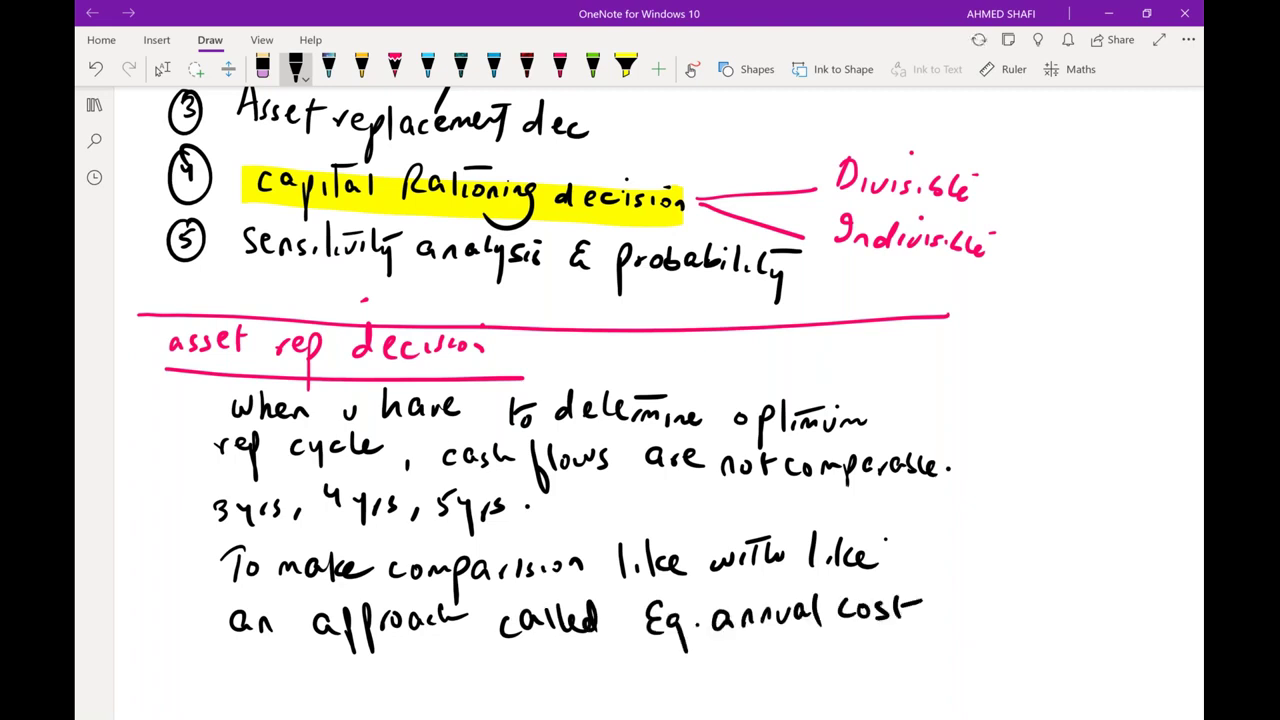
Step: Finish the sentence by handwriting "(EAC) is considered." below the equivalent annual cost line
{"action": "mouse_move", "coordinate": [248, 664]}
{"action": "left_mouse_down"}
{"action": "mouse_move", "coordinate": [253, 680]}
{"action": "mouse_move", "coordinate": [288, 682]}
{"action": "left_mouse_up"}
{"action": "left_click_drag", "start_coordinate": [300, 666], "coordinate": [316, 682]}
{"action": "left_click_drag", "start_coordinate": [230, 664], "coordinate": [230, 704]}
{"action": "left_click_drag", "start_coordinate": [337, 678], "coordinate": [346, 692]}
{"action": "left_click_drag", "start_coordinate": [391, 673], "coordinate": [384, 685]}
{"action": "left_click_drag", "start_coordinate": [402, 673], "coordinate": [436, 680]}
{"action": "mouse_move", "coordinate": [452, 667]}
{"action": "left_mouse_down"}
{"action": "mouse_move", "coordinate": [442, 684]}
{"action": "mouse_move", "coordinate": [508, 680]}
{"action": "left_mouse_up"}
{"action": "mouse_move", "coordinate": [514, 676]}
{"action": "left_mouse_down"}
{"action": "mouse_move", "coordinate": [530, 682]}
{"action": "mouse_move", "coordinate": [544, 658]}
{"action": "left_mouse_up"}
Step: Write the fraction NPV over D.F beside "(EAC) is considered." and add "(on one level)" after it
{"action": "left_click_drag", "start_coordinate": [570, 672], "coordinate": [688, 658]}
{"action": "left_click_drag", "start_coordinate": [602, 690], "coordinate": [722, 668]}
{"action": "left_click_drag", "start_coordinate": [642, 694], "coordinate": [648, 710]}
{"action": "left_click", "coordinate": [666, 700]}
{"action": "left_click_drag", "start_coordinate": [678, 712], "coordinate": [692, 694]}
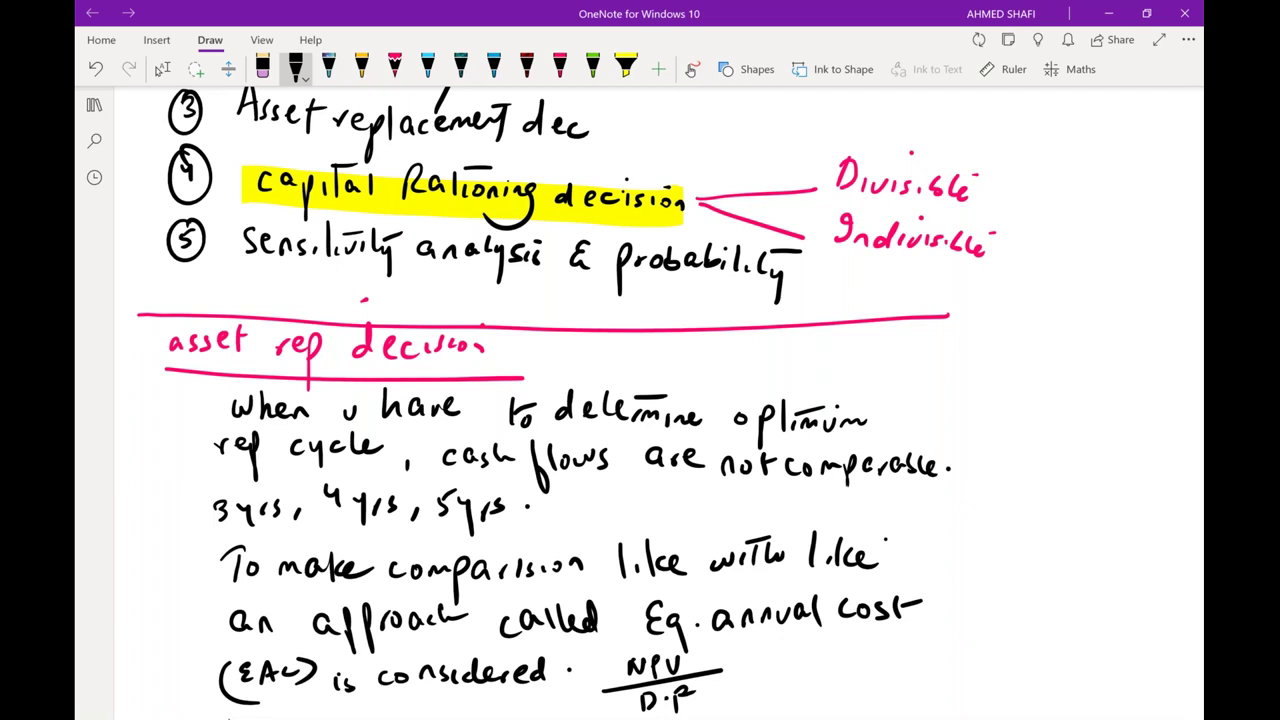
{"action": "left_click_drag", "start_coordinate": [759, 640], "coordinate": [774, 711]}
{"action": "left_click_drag", "start_coordinate": [780, 664], "coordinate": [809, 676]}
{"action": "left_click_drag", "start_coordinate": [838, 662], "coordinate": [836, 664]}
{"action": "left_click_drag", "start_coordinate": [853, 677], "coordinate": [887, 673]}
{"action": "mouse_move", "coordinate": [909, 648]}
{"action": "left_mouse_down"}
{"action": "mouse_move", "coordinate": [908, 672]}
{"action": "mouse_move", "coordinate": [962, 666]}
{"action": "left_mouse_up"}
{"action": "left_click_drag", "start_coordinate": [972, 652], "coordinate": [994, 706]}
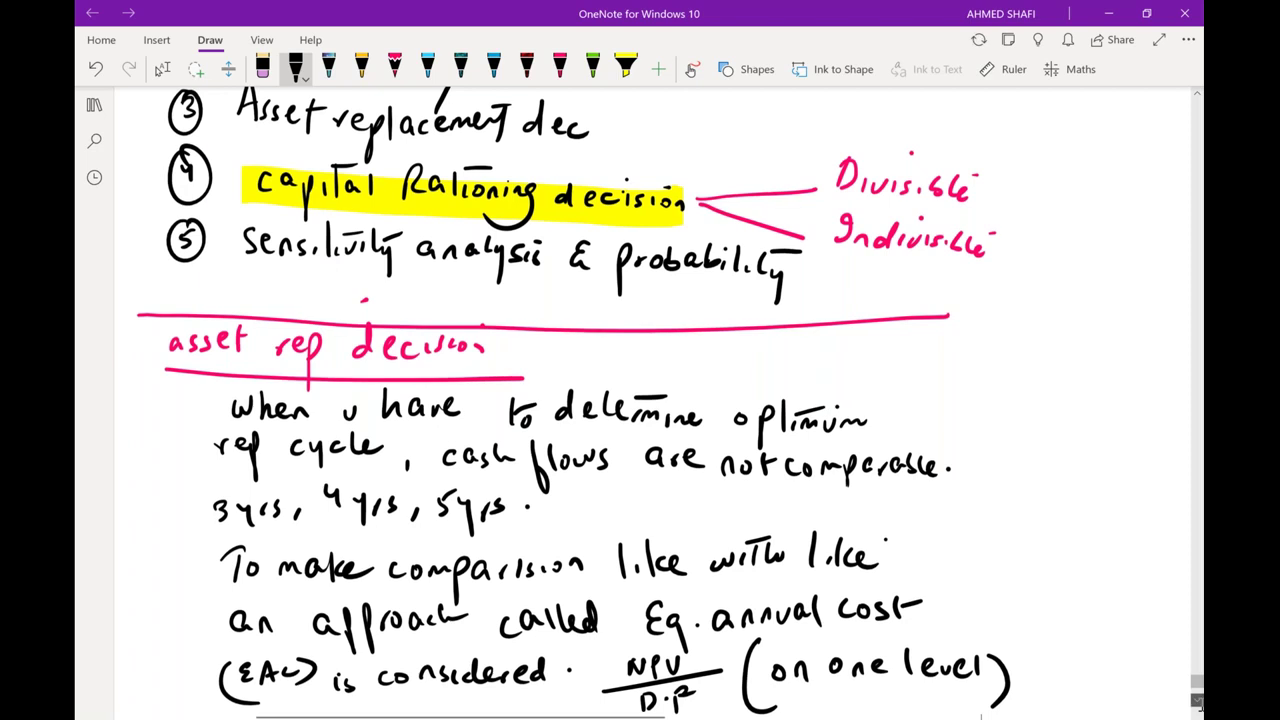
Step: Handwrite the decision rule "option having lowest EAC is opted" in black ink below the EAC formula line
{"action": "scroll", "coordinate": [1197, 700], "scroll_direction": "down", "scroll_amount": 2}
{"action": "scroll", "coordinate": [1199, 704], "scroll_direction": "down", "scroll_amount": 1}
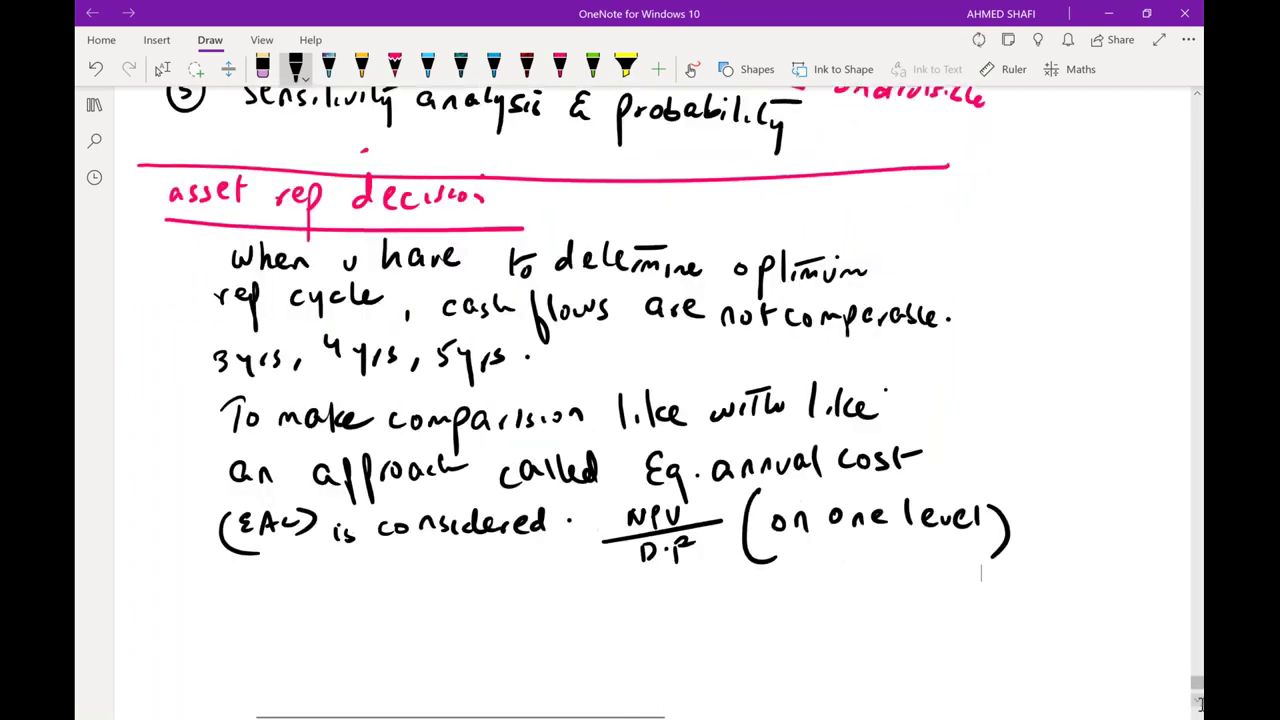
{"action": "scroll", "coordinate": [1199, 704], "scroll_direction": "down", "scroll_amount": 1}
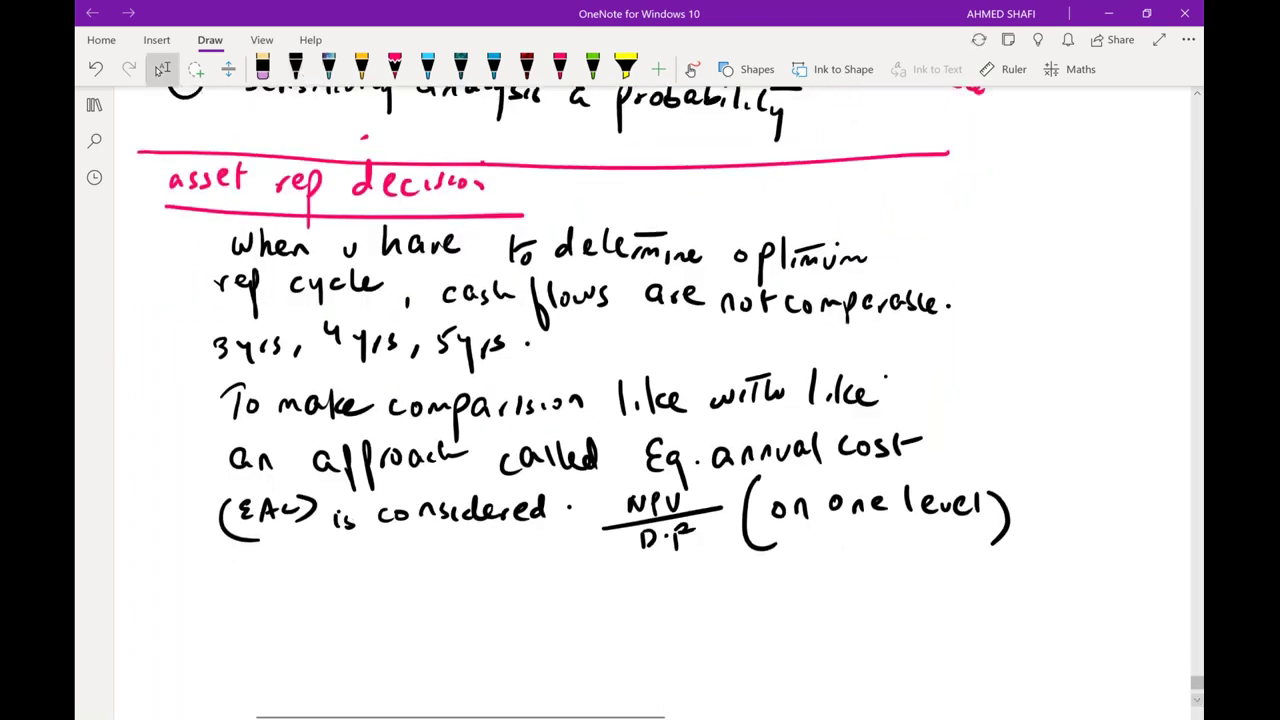
{"action": "left_click", "coordinate": [295, 66]}
{"action": "left_click_drag", "start_coordinate": [254, 586], "coordinate": [262, 600]}
{"action": "mouse_move", "coordinate": [282, 572]}
{"action": "left_mouse_down"}
{"action": "mouse_move", "coordinate": [280, 598]}
{"action": "mouse_move", "coordinate": [292, 598]}
{"action": "left_mouse_up"}
{"action": "left_click_drag", "start_coordinate": [308, 584], "coordinate": [306, 586]}
{"action": "mouse_move", "coordinate": [316, 596]}
{"action": "left_mouse_down"}
{"action": "mouse_move", "coordinate": [330, 596]}
{"action": "mouse_move", "coordinate": [304, 578]}
{"action": "left_mouse_up"}
{"action": "mouse_move", "coordinate": [356, 554]}
{"action": "left_mouse_down"}
{"action": "mouse_move", "coordinate": [384, 594]}
{"action": "mouse_move", "coordinate": [406, 586]}
{"action": "left_mouse_up"}
{"action": "left_click_drag", "start_coordinate": [410, 566], "coordinate": [458, 632]}
{"action": "left_click_drag", "start_coordinate": [496, 552], "coordinate": [500, 592]}
{"action": "left_click_drag", "start_coordinate": [510, 578], "coordinate": [556, 578]}
{"action": "left_click_drag", "start_coordinate": [566, 580], "coordinate": [578, 590]}
{"action": "left_click_drag", "start_coordinate": [596, 562], "coordinate": [598, 592]}
{"action": "mouse_move", "coordinate": [638, 570]}
{"action": "left_mouse_down"}
{"action": "mouse_move", "coordinate": [626, 590]}
{"action": "mouse_move", "coordinate": [684, 588]}
{"action": "left_mouse_up"}
{"action": "mouse_move", "coordinate": [718, 574]}
{"action": "left_mouse_down"}
{"action": "mouse_move", "coordinate": [718, 590]}
{"action": "mouse_move", "coordinate": [778, 584]}
{"action": "left_mouse_up"}
{"action": "left_click_drag", "start_coordinate": [798, 576], "coordinate": [798, 624]}
{"action": "left_click_drag", "start_coordinate": [818, 562], "coordinate": [818, 592]}
{"action": "left_click_drag", "start_coordinate": [834, 584], "coordinate": [858, 592]}
{"action": "left_click_drag", "start_coordinate": [818, 566], "coordinate": [854, 556]}
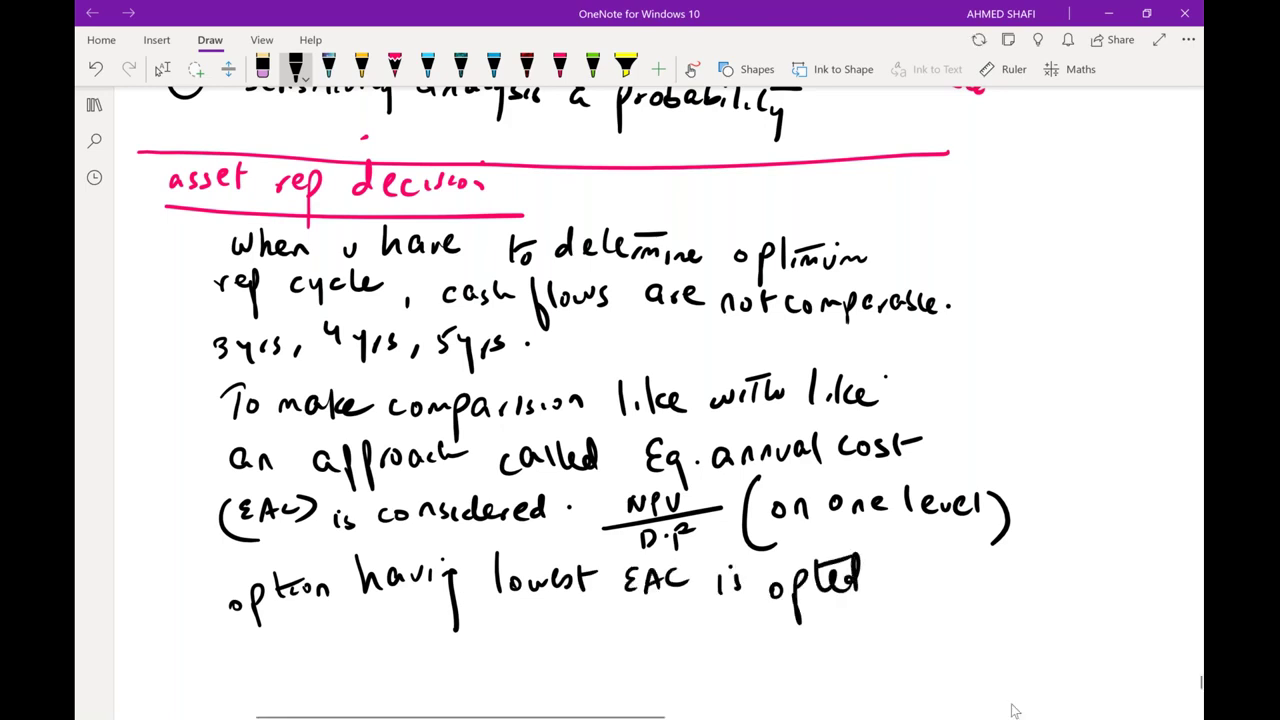
Step: Check the part (b) question on investment decision 2 in the Word document and the sample questions PDF, returning to the OneNote page
{"action": "key", "text": "alt+Tab"}
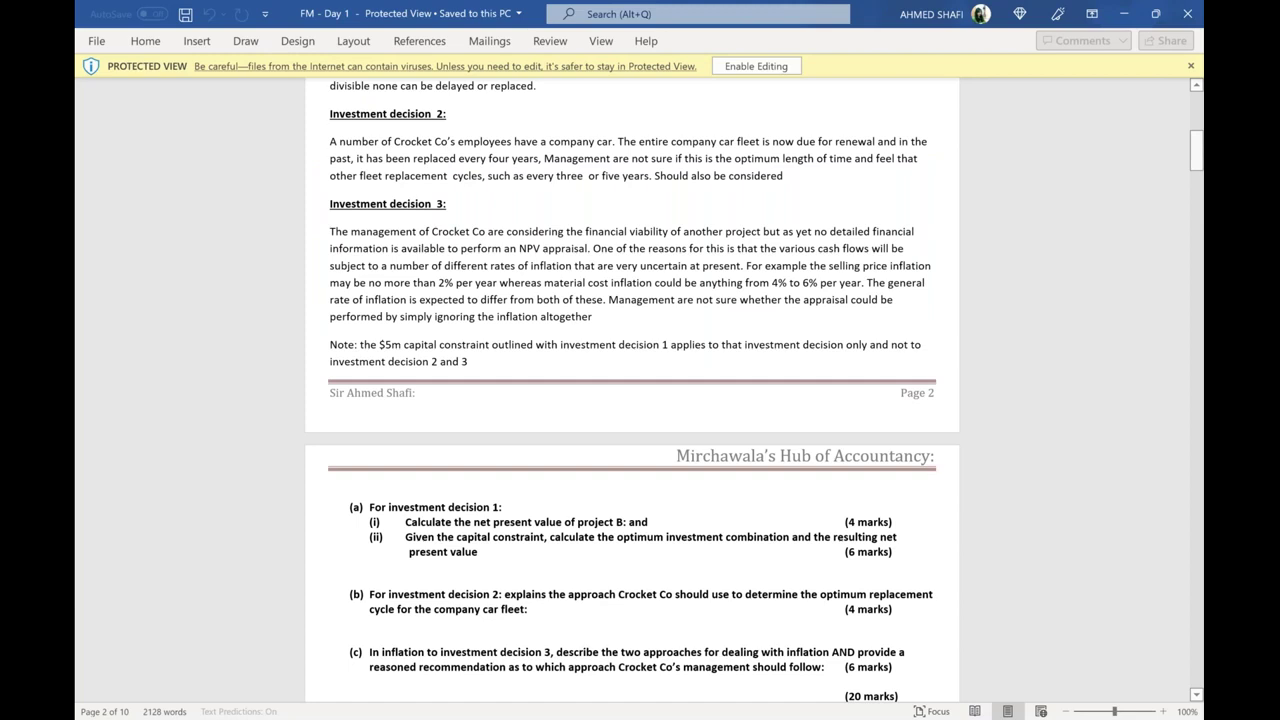
{"action": "mouse_move", "coordinate": [812, 710]}
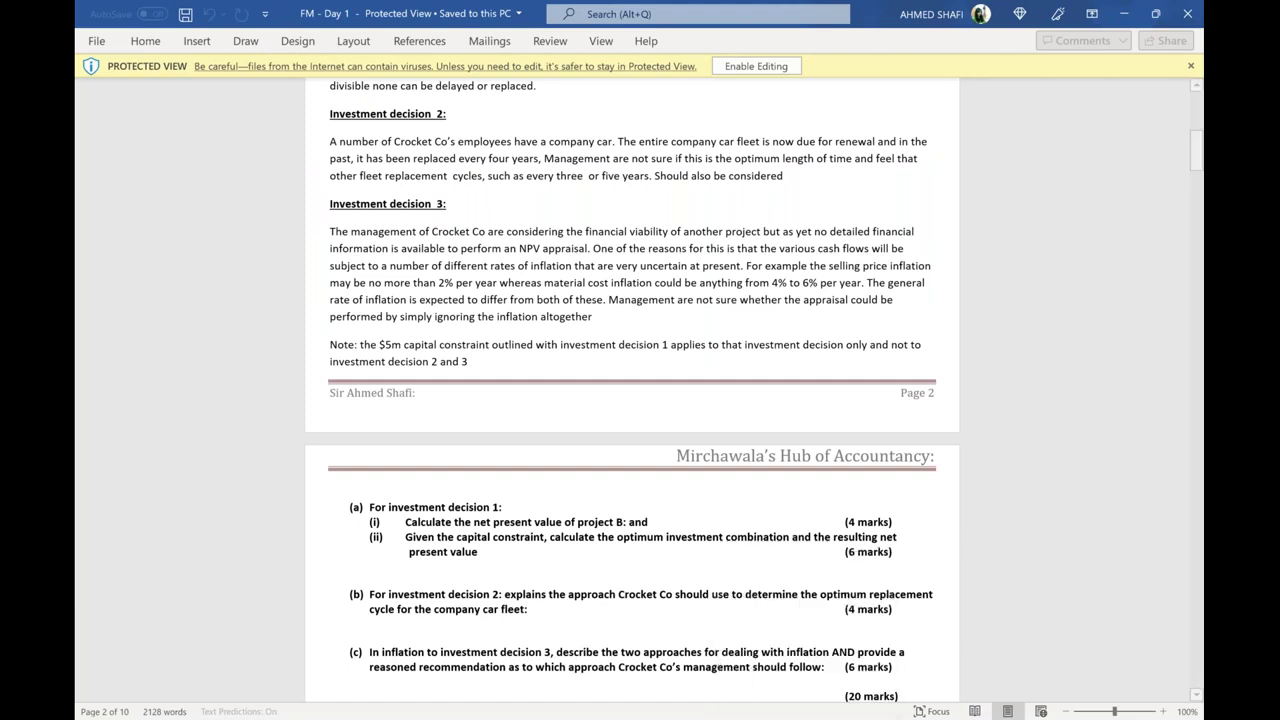
{"action": "key", "text": "alt+Tab"}
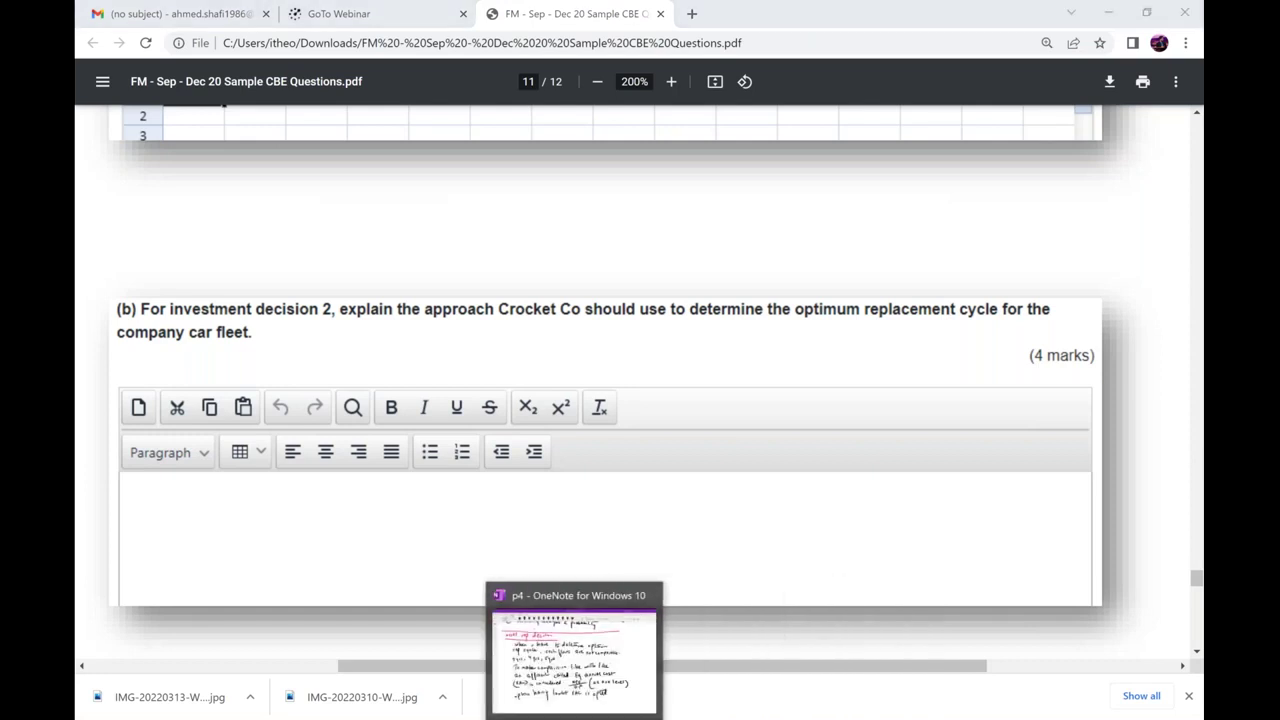
{"action": "key", "text": "alt+Tab"}
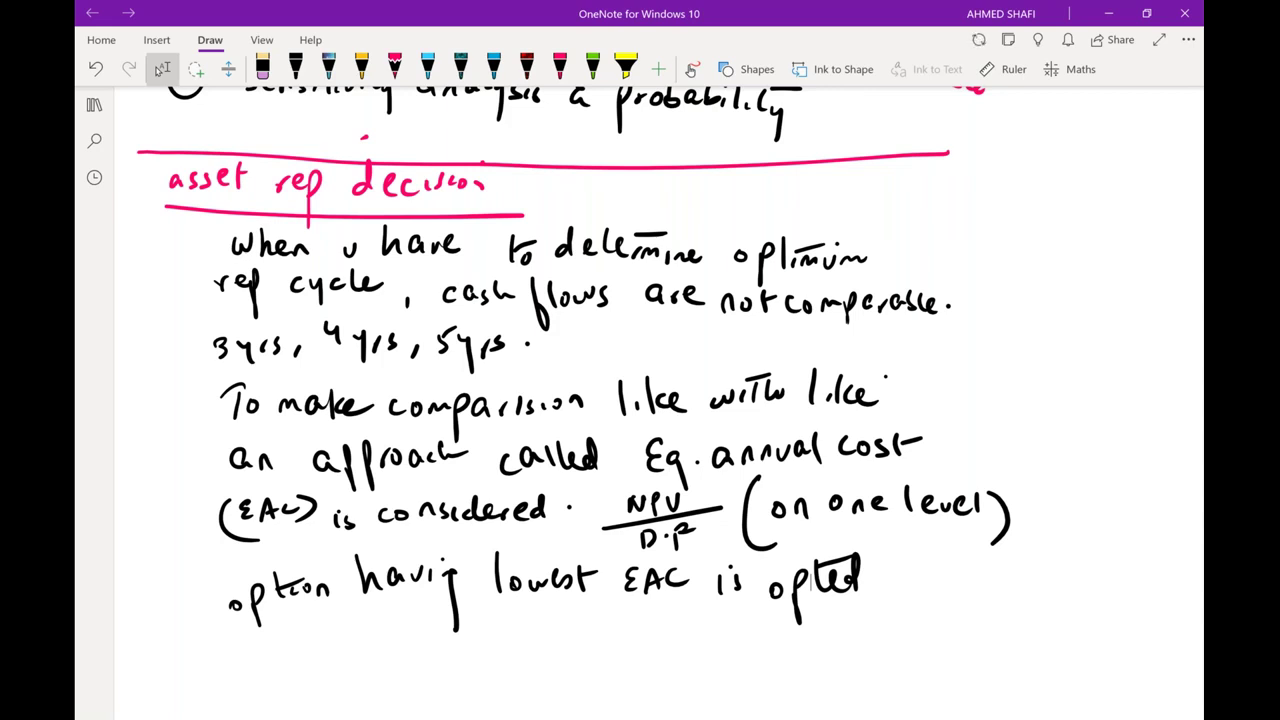
Step: Handwrite the bracketed reminder "(Read Examiner answer)" in black ink below the lowest-EAC rule
{"action": "key", "text": "Escape"}
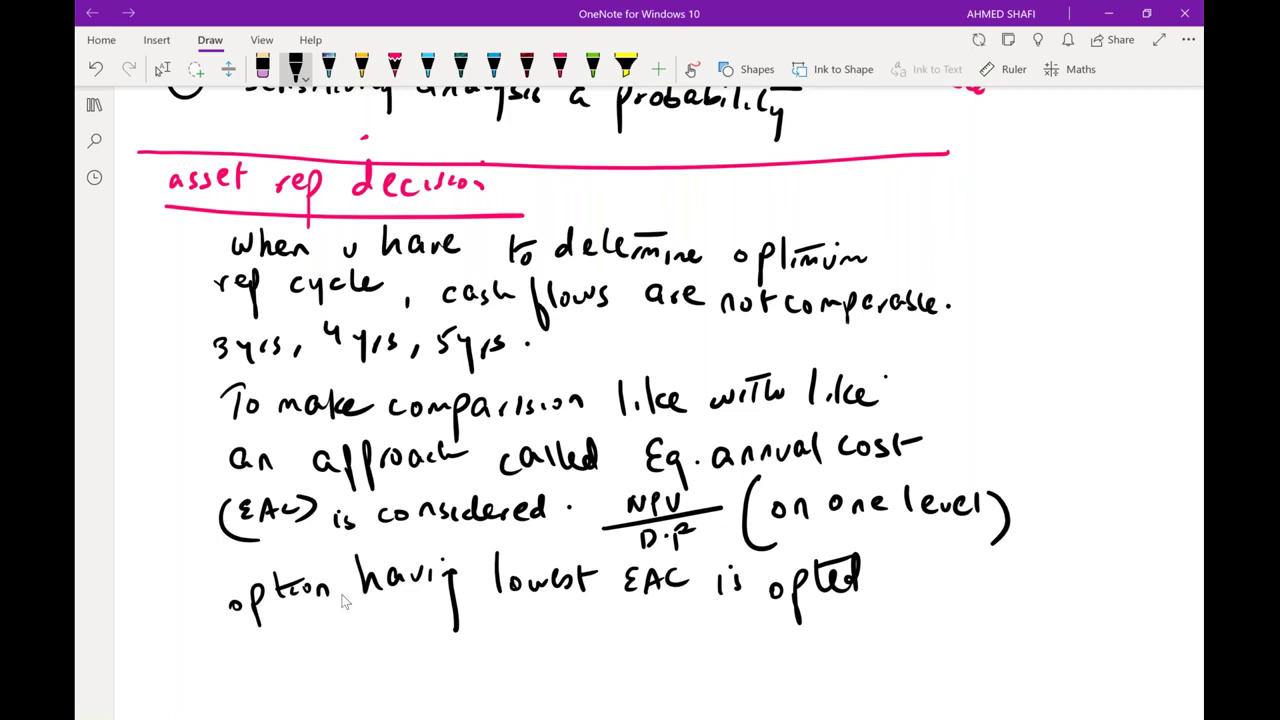
{"action": "mouse_move", "coordinate": [475, 638]}
{"action": "left_mouse_down"}
{"action": "mouse_move", "coordinate": [477, 672]}
{"action": "mouse_move", "coordinate": [556, 661]}
{"action": "left_mouse_up"}
{"action": "mouse_move", "coordinate": [577, 644]}
{"action": "left_mouse_down"}
{"action": "mouse_move", "coordinate": [588, 664]}
{"action": "mouse_move", "coordinate": [608, 660]}
{"action": "left_mouse_up"}
{"action": "left_click_drag", "start_coordinate": [614, 660], "coordinate": [690, 660]}
{"action": "left_click_drag", "start_coordinate": [697, 654], "coordinate": [790, 662]}
{"action": "left_click_drag", "start_coordinate": [790, 630], "coordinate": [782, 692]}
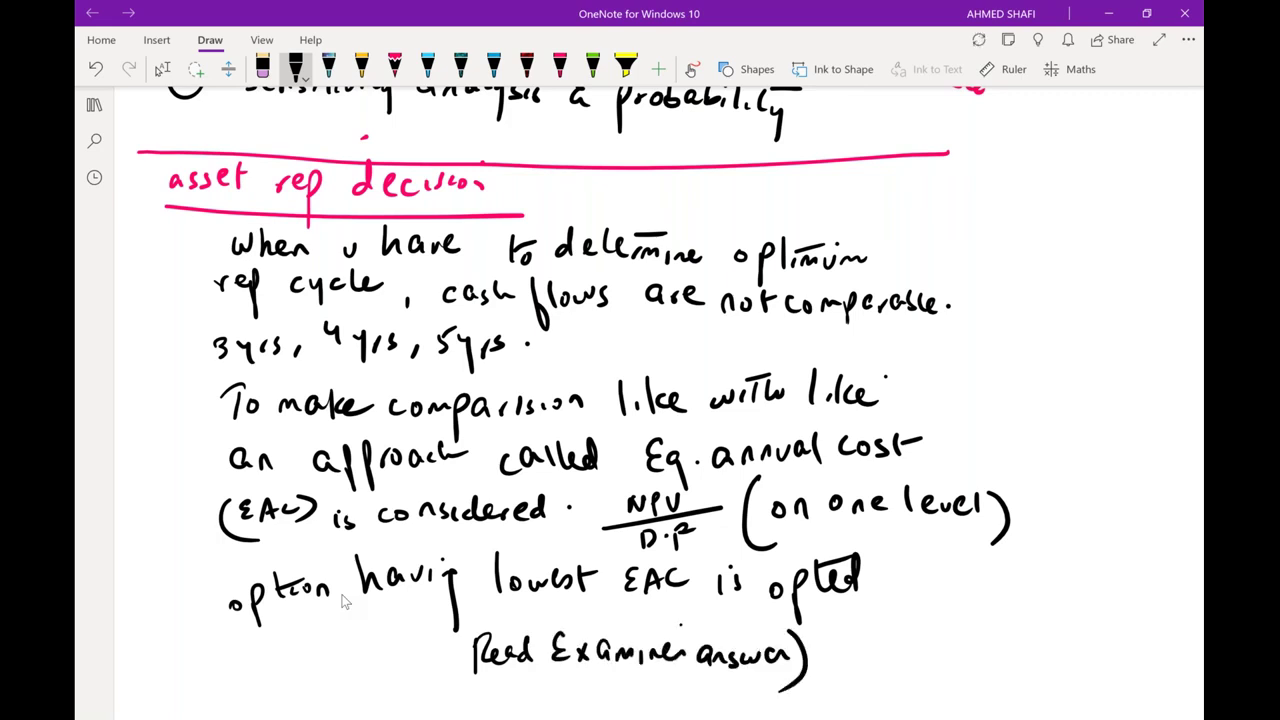
{"action": "left_click_drag", "start_coordinate": [466, 624], "coordinate": [486, 684]}
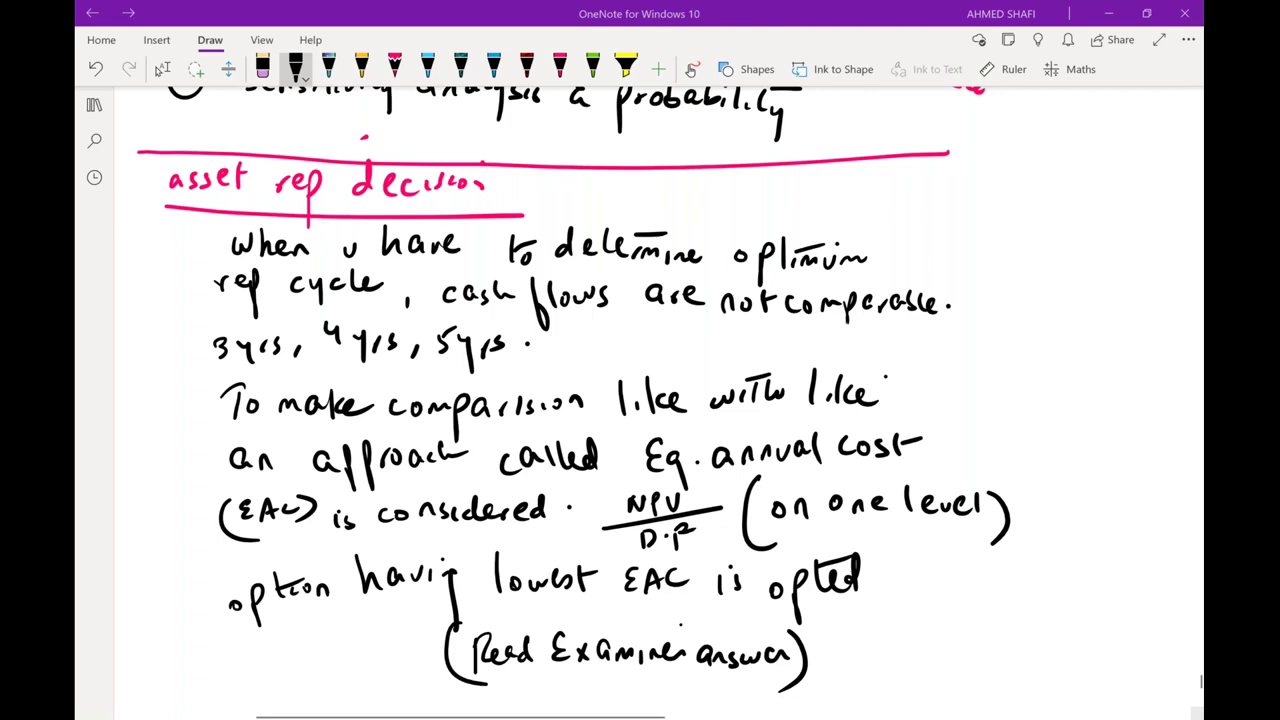
Step: Examine the part (c) question on inflation approaches in the Word document and the sample questions PDF, returning to the OneNote page
{"action": "key", "text": "alt+Tab"}
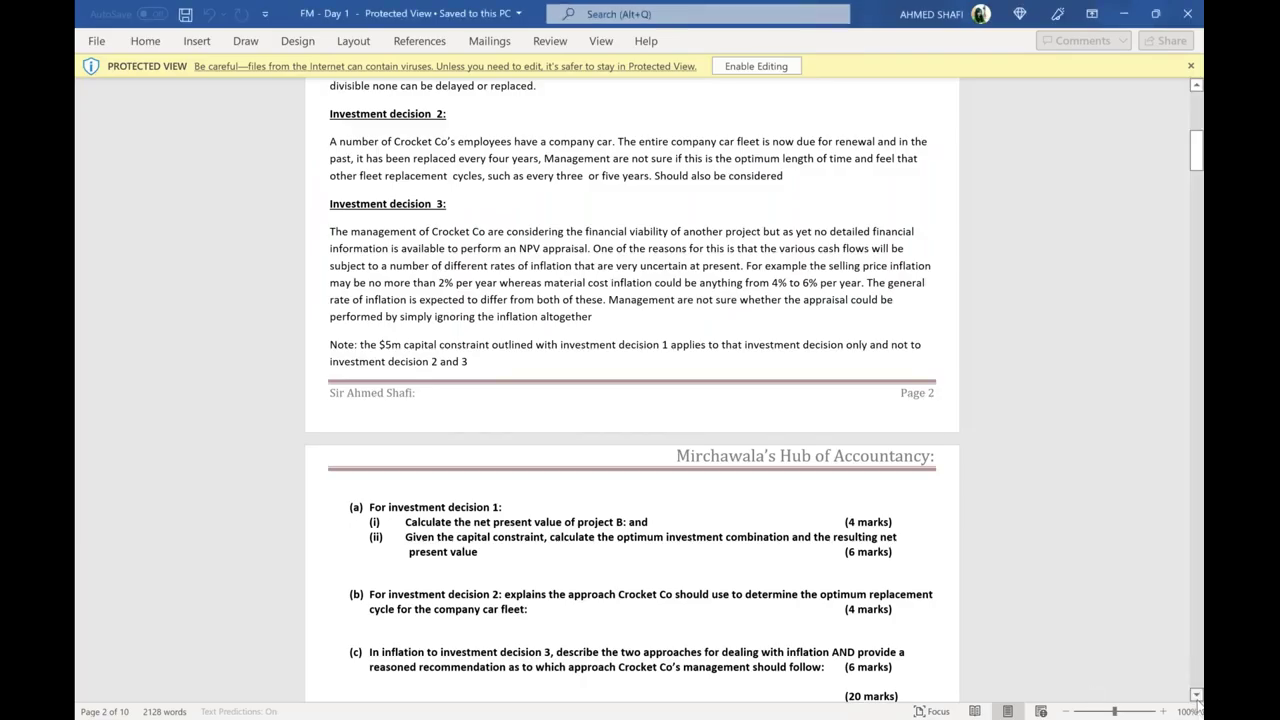
{"action": "left_click", "coordinate": [1197, 700]}
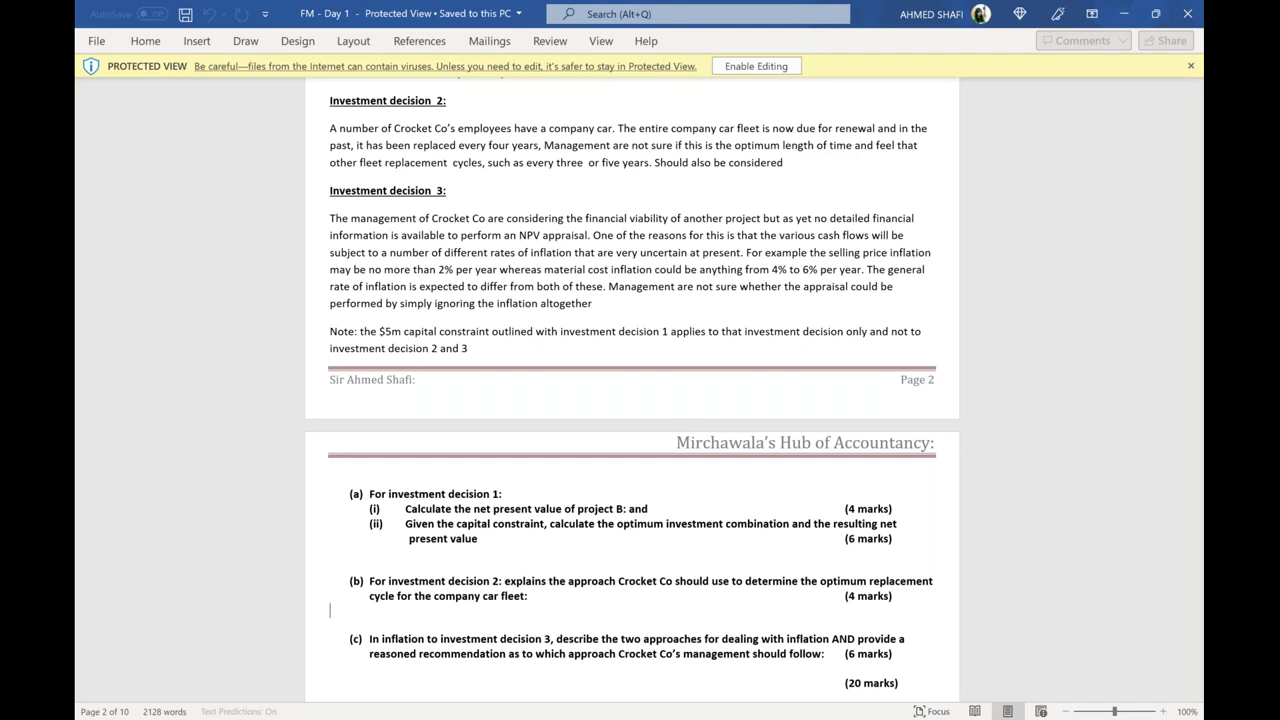
{"action": "key", "text": "BackSpace"}
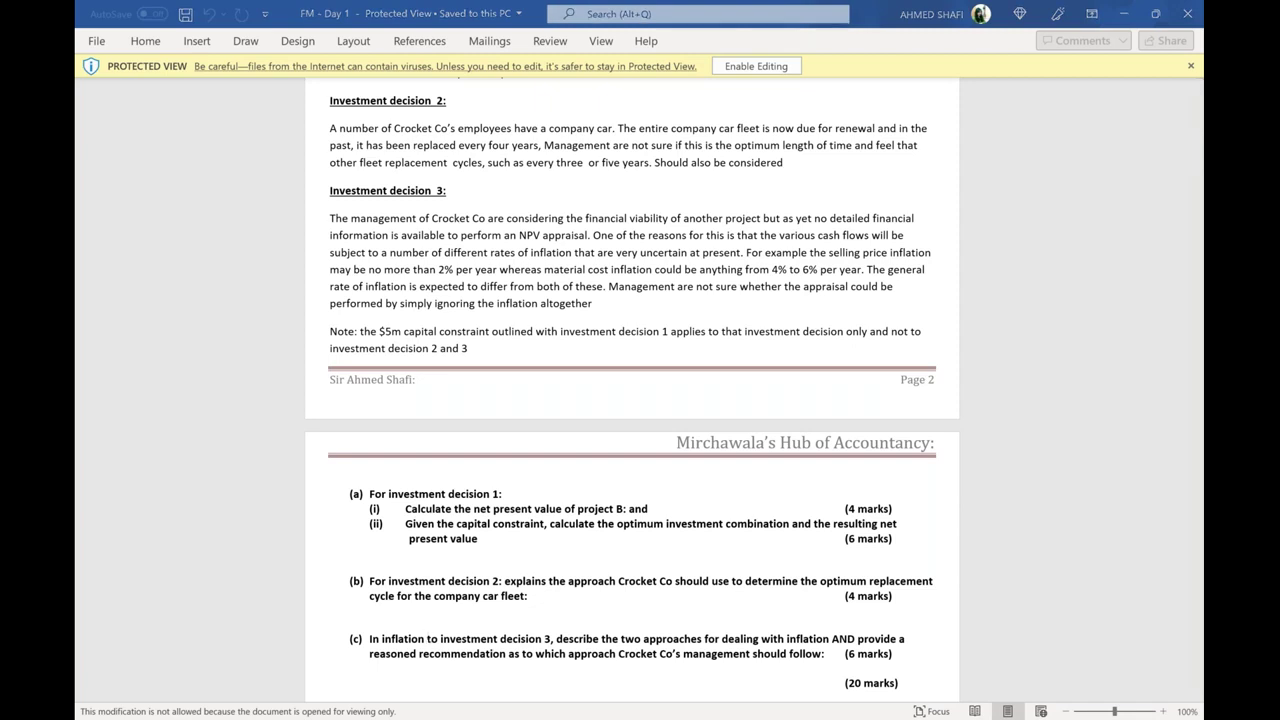
{"action": "key", "text": "alt+Tab"}
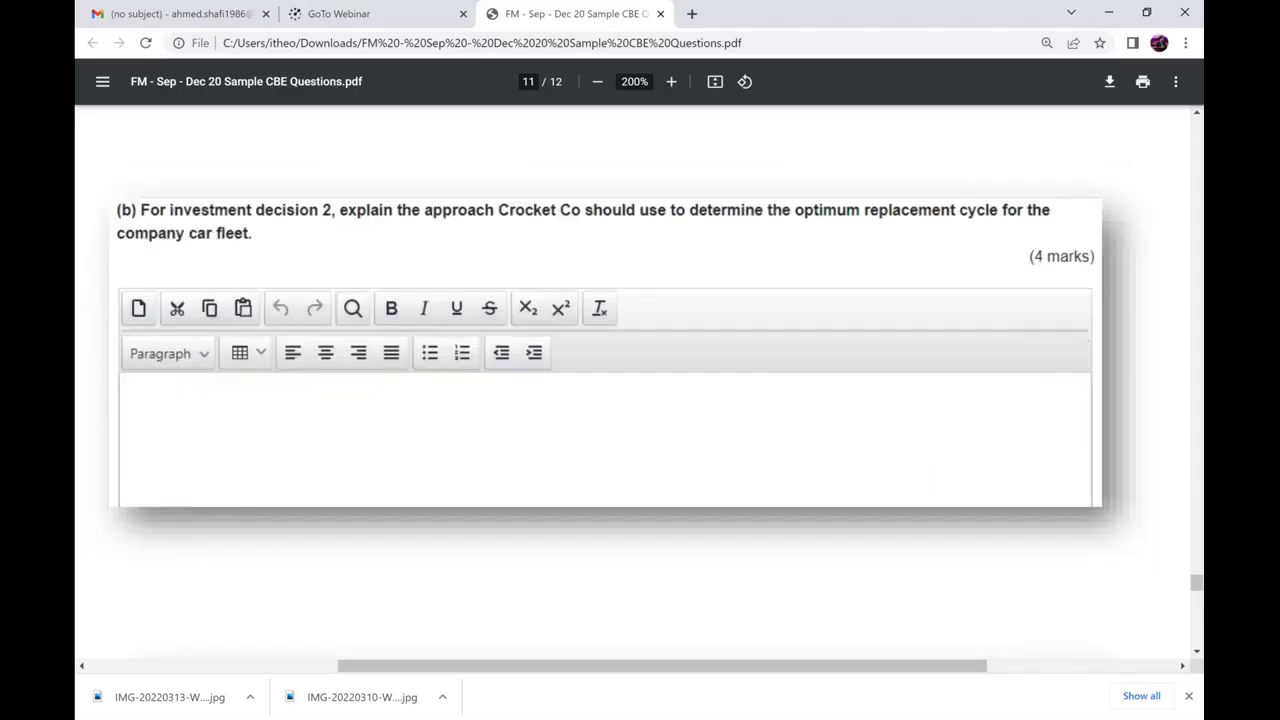
{"action": "scroll", "coordinate": [868, 560], "scroll_direction": "down", "scroll_amount": 2}
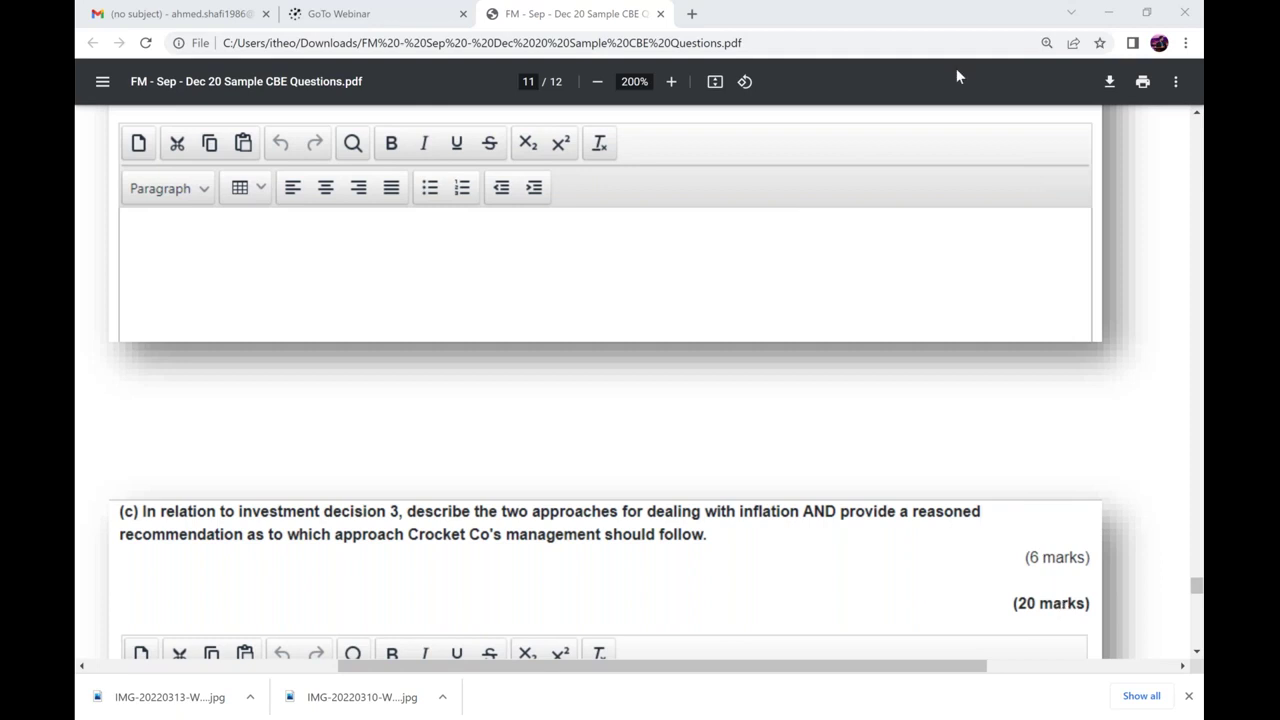
{"action": "left_click", "coordinate": [808, 717]}
{"action": "key", "text": "Escape"}
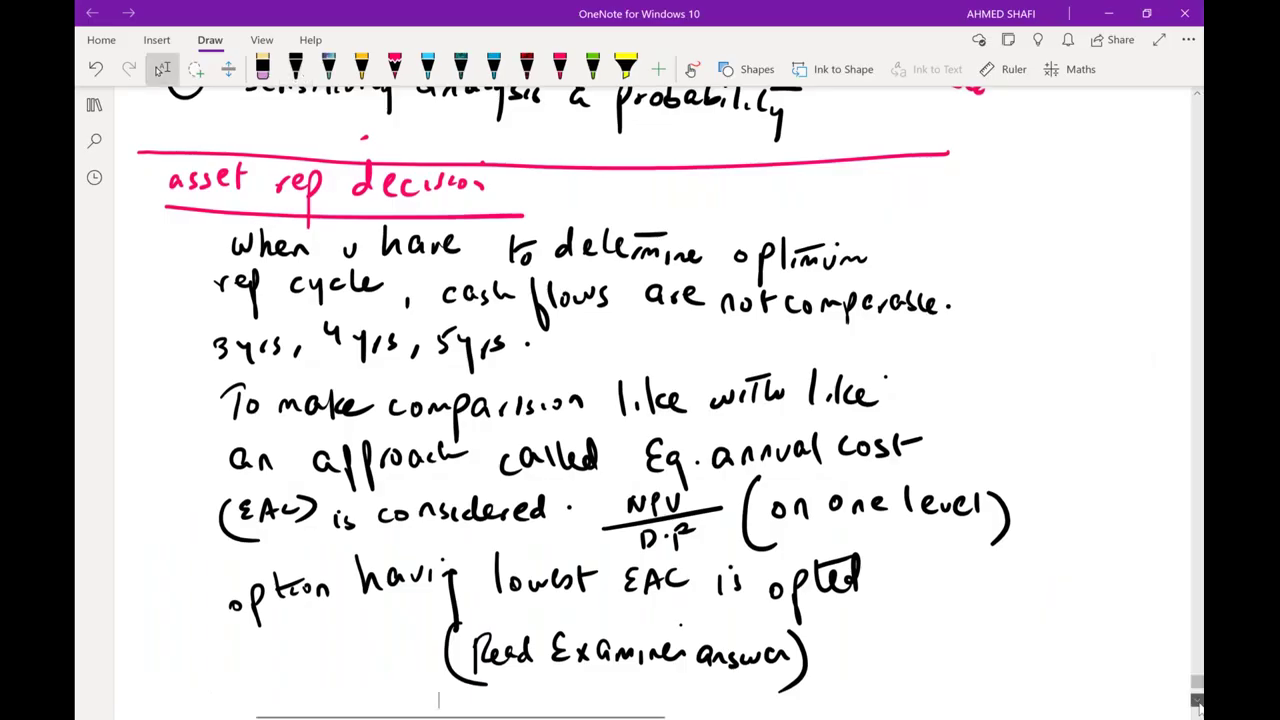
Step: Draw a black divider line below the examiner reminder and handwrite the underlined heading "2 approaches" beneath it
{"action": "left_click", "coordinate": [1198, 706]}
{"action": "scroll", "coordinate": [1198, 706], "scroll_direction": "down", "scroll_amount": 5}
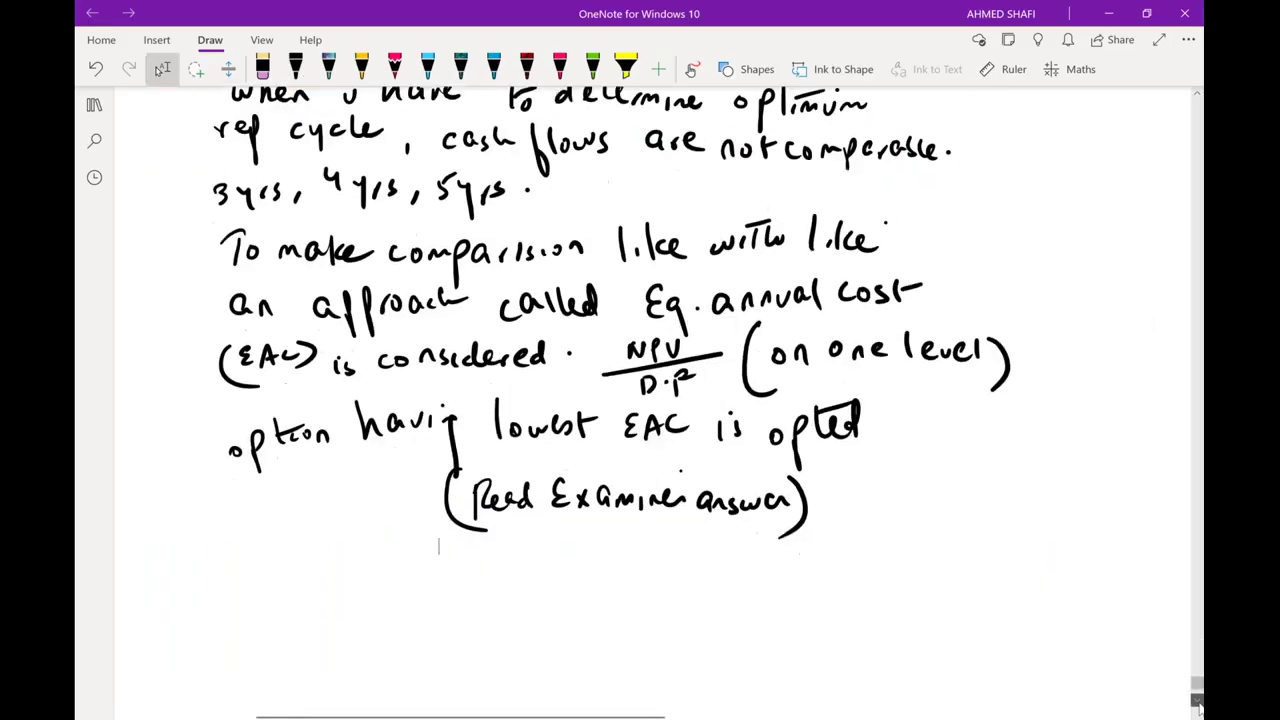
{"action": "scroll", "coordinate": [1198, 706], "scroll_direction": "down", "scroll_amount": 1}
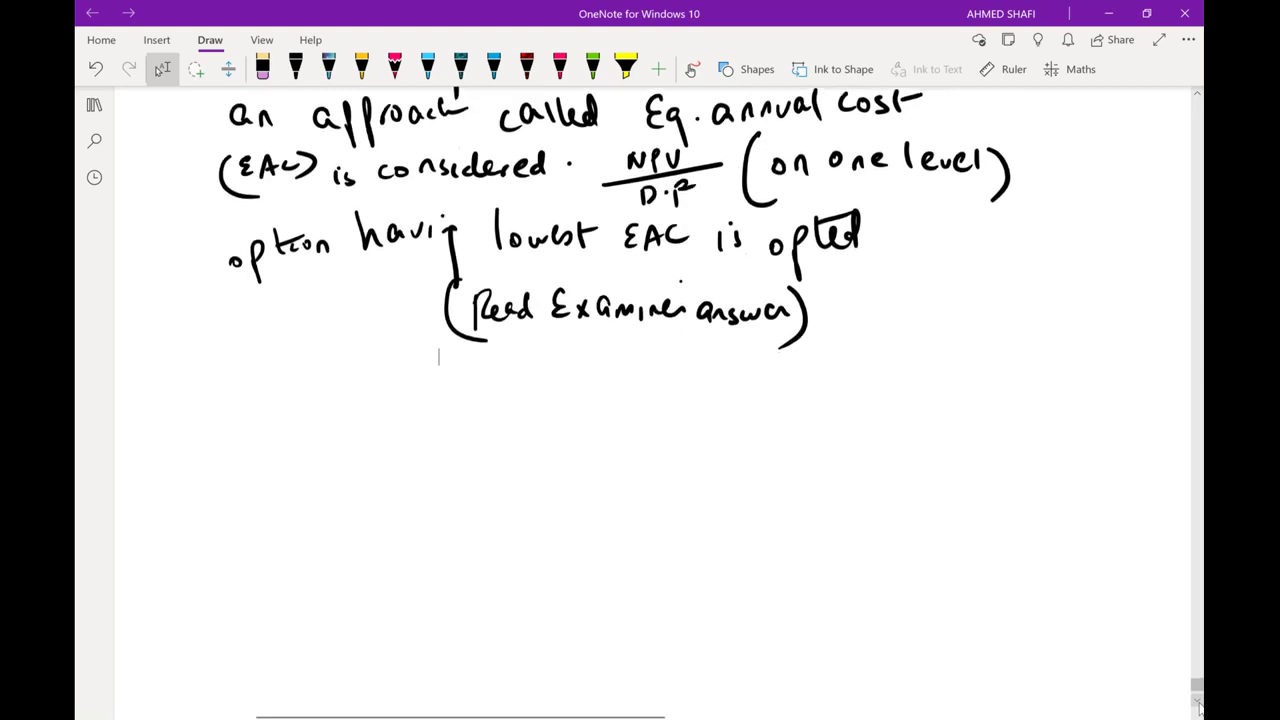
{"action": "left_click", "coordinate": [295, 68]}
{"action": "left_click_drag", "start_coordinate": [136, 402], "coordinate": [985, 352]}
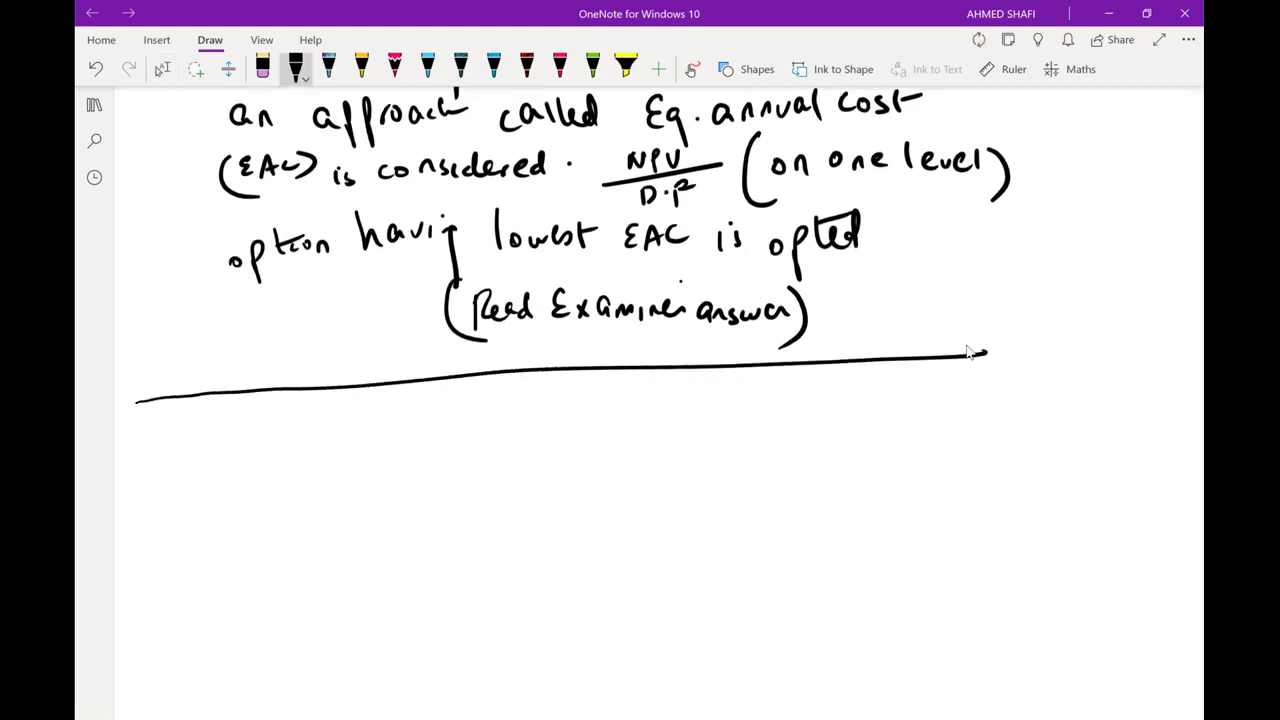
{"action": "mouse_move", "coordinate": [155, 428]}
{"action": "left_mouse_down"}
{"action": "mouse_move", "coordinate": [173, 451]}
{"action": "mouse_move", "coordinate": [234, 466]}
{"action": "mouse_move", "coordinate": [276, 432]}
{"action": "mouse_move", "coordinate": [350, 432]}
{"action": "left_mouse_up"}
{"action": "left_click_drag", "start_coordinate": [151, 467], "coordinate": [402, 422]}
Step: Handwrite the two side-by-side subheadings "Nominal" and "Real" below the "2 approaches" heading
{"action": "mouse_move", "coordinate": [369, 469]}
{"action": "left_mouse_down"}
{"action": "mouse_move", "coordinate": [369, 486]}
{"action": "mouse_move", "coordinate": [384, 470]}
{"action": "mouse_move", "coordinate": [439, 484]}
{"action": "left_mouse_up"}
{"action": "left_click_drag", "start_coordinate": [446, 484], "coordinate": [484, 481]}
{"action": "left_click_drag", "start_coordinate": [486, 478], "coordinate": [494, 446]}
{"action": "left_click_drag", "start_coordinate": [789, 427], "coordinate": [808, 454]}
{"action": "left_click_drag", "start_coordinate": [812, 446], "coordinate": [830, 452]}
{"action": "left_click_drag", "start_coordinate": [834, 446], "coordinate": [846, 452]}
{"action": "left_click_drag", "start_coordinate": [852, 428], "coordinate": [856, 452]}
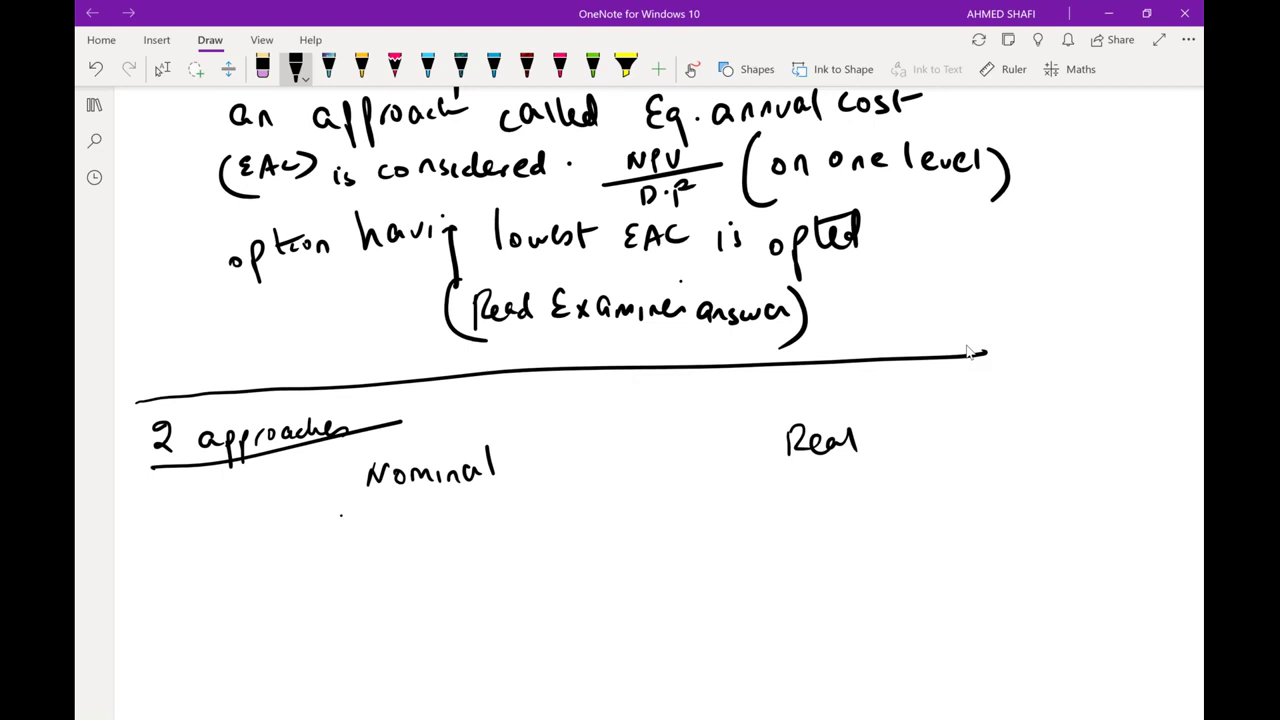
Step: Handwrite "incorporates inflation" in black ink directly below the "Nominal" subheading
{"action": "mouse_move", "coordinate": [340, 518]}
{"action": "left_mouse_down"}
{"action": "mouse_move", "coordinate": [341, 531]}
{"action": "mouse_move", "coordinate": [365, 528]}
{"action": "left_mouse_up"}
{"action": "left_click_drag", "start_coordinate": [377, 518], "coordinate": [382, 522]}
{"action": "mouse_move", "coordinate": [390, 511]}
{"action": "left_mouse_down"}
{"action": "mouse_move", "coordinate": [391, 529]}
{"action": "mouse_move", "coordinate": [396, 512]}
{"action": "left_mouse_up"}
{"action": "left_click_drag", "start_coordinate": [401, 512], "coordinate": [403, 562]}
{"action": "left_click_drag", "start_coordinate": [403, 514], "coordinate": [409, 526]}
{"action": "left_click_drag", "start_coordinate": [418, 516], "coordinate": [414, 528]}
{"action": "mouse_move", "coordinate": [427, 530]}
{"action": "left_mouse_down"}
{"action": "mouse_move", "coordinate": [436, 516]}
{"action": "mouse_move", "coordinate": [466, 527]}
{"action": "left_mouse_up"}
{"action": "left_click_drag", "start_coordinate": [476, 519], "coordinate": [481, 526]}
{"action": "left_click_drag", "start_coordinate": [490, 512], "coordinate": [484, 527]}
{"action": "mouse_move", "coordinate": [464, 494]}
{"action": "left_mouse_down"}
{"action": "mouse_move", "coordinate": [482, 492]}
{"action": "mouse_move", "coordinate": [475, 514]}
{"action": "mouse_move", "coordinate": [538, 516]}
{"action": "left_mouse_up"}
{"action": "mouse_move", "coordinate": [550, 488]}
{"action": "left_mouse_down"}
{"action": "mouse_move", "coordinate": [546, 540]}
{"action": "mouse_move", "coordinate": [580, 516]}
{"action": "left_mouse_up"}
{"action": "left_click_drag", "start_coordinate": [588, 488], "coordinate": [594, 514]}
{"action": "left_click_drag", "start_coordinate": [600, 504], "coordinate": [628, 504]}
{"action": "left_click_drag", "start_coordinate": [588, 490], "coordinate": [610, 486]}
Step: Handwrite "in cash flows &" in black ink below the "incorporates inflation" line under Nominal
{"action": "mouse_move", "coordinate": [352, 571]}
{"action": "left_mouse_down"}
{"action": "mouse_move", "coordinate": [354, 584]}
{"action": "mouse_move", "coordinate": [377, 584]}
{"action": "left_mouse_up"}
{"action": "mouse_move", "coordinate": [410, 570]}
{"action": "left_mouse_down"}
{"action": "mouse_move", "coordinate": [404, 584]}
{"action": "mouse_move", "coordinate": [432, 580]}
{"action": "left_mouse_up"}
{"action": "left_click_drag", "start_coordinate": [446, 566], "coordinate": [484, 610]}
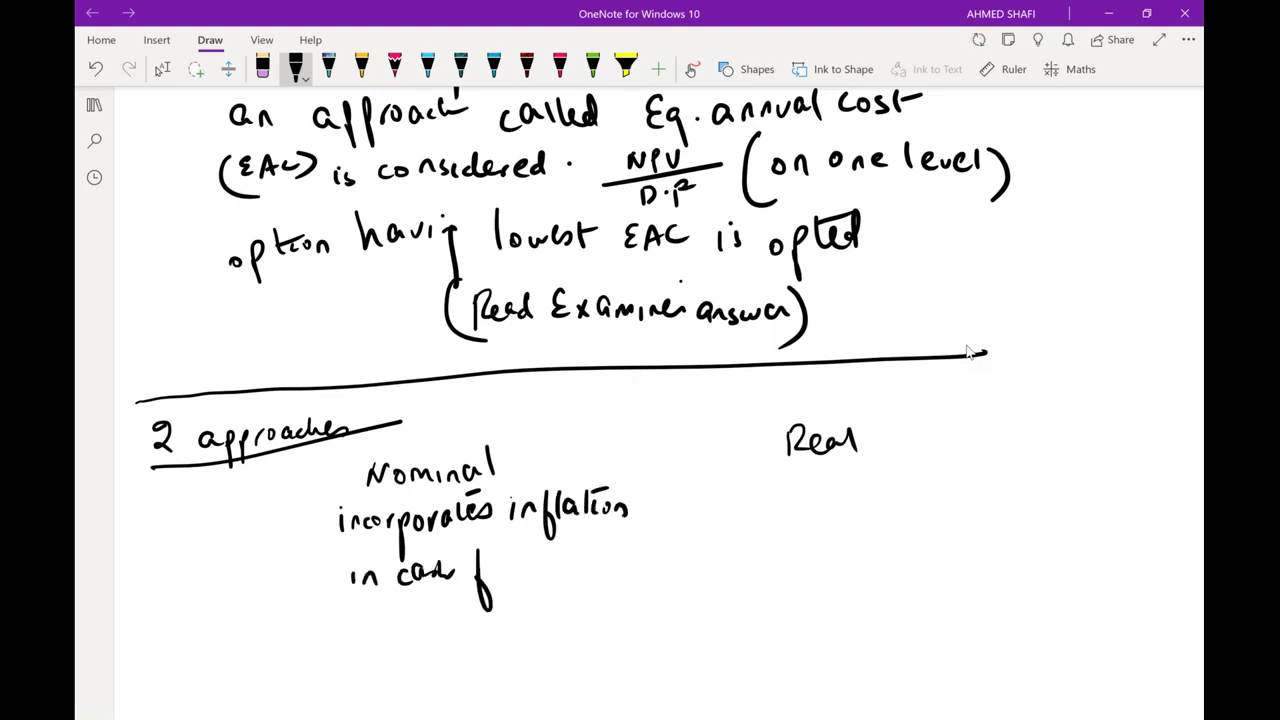
{"action": "left_click_drag", "start_coordinate": [498, 552], "coordinate": [504, 578]}
{"action": "left_click_drag", "start_coordinate": [508, 560], "coordinate": [510, 576]}
{"action": "left_click_drag", "start_coordinate": [524, 560], "coordinate": [536, 568]}
{"action": "mouse_move", "coordinate": [552, 552]}
{"action": "left_mouse_down"}
{"action": "mouse_move", "coordinate": [544, 572]}
{"action": "mouse_move", "coordinate": [610, 575]}
{"action": "left_mouse_up"}
Step: Handwrite "uses nominal" as the next line of the Nominal notes
{"action": "mouse_move", "coordinate": [352, 632]}
{"action": "left_mouse_down"}
{"action": "mouse_move", "coordinate": [364, 645]}
{"action": "mouse_move", "coordinate": [378, 630]}
{"action": "mouse_move", "coordinate": [390, 646]}
{"action": "left_mouse_up"}
{"action": "left_click_drag", "start_coordinate": [402, 638], "coordinate": [408, 646]}
{"action": "mouse_move", "coordinate": [420, 628]}
{"action": "left_mouse_down"}
{"action": "mouse_move", "coordinate": [412, 648]}
{"action": "mouse_move", "coordinate": [464, 624]}
{"action": "mouse_move", "coordinate": [481, 636]}
{"action": "left_mouse_up"}
{"action": "left_click_drag", "start_coordinate": [486, 636], "coordinate": [540, 618]}
{"action": "left_click_drag", "start_coordinate": [542, 620], "coordinate": [562, 630]}
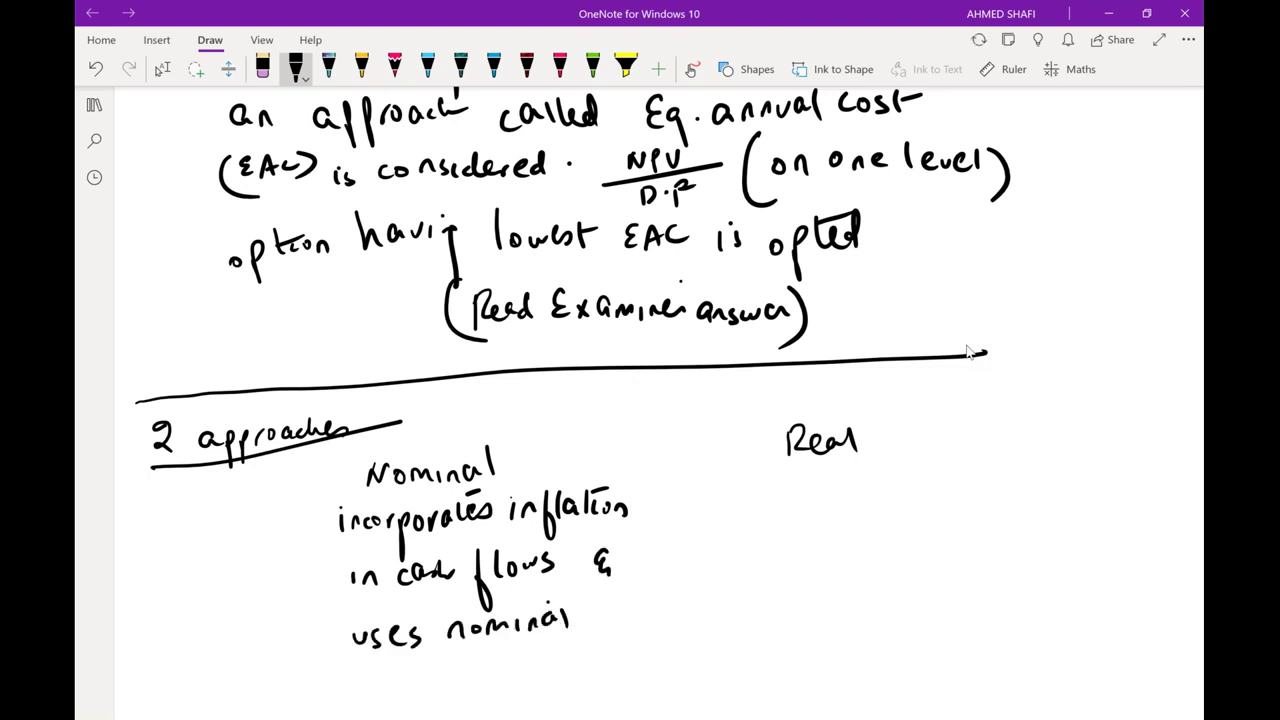
Step: Handwrite "disc rate i.e disc" below the "uses nominal" line in the Nominal notes
{"action": "left_click_drag", "start_coordinate": [374, 666], "coordinate": [364, 686]}
{"action": "left_click", "coordinate": [396, 678]}
{"action": "mouse_move", "coordinate": [386, 676]}
{"action": "left_mouse_down"}
{"action": "mouse_move", "coordinate": [391, 692]}
{"action": "mouse_move", "coordinate": [488, 682]}
{"action": "left_mouse_up"}
{"action": "left_click_drag", "start_coordinate": [494, 662], "coordinate": [502, 682]}
{"action": "left_click_drag", "start_coordinate": [508, 672], "coordinate": [518, 676]}
{"action": "mouse_move", "coordinate": [537, 664]}
{"action": "left_mouse_down"}
{"action": "mouse_move", "coordinate": [537, 676]}
{"action": "mouse_move", "coordinate": [632, 666]}
{"action": "left_mouse_up"}
{"action": "left_click", "coordinate": [558, 670]}
{"action": "left_click_drag", "start_coordinate": [642, 656], "coordinate": [656, 664]}
Step: Complete the Nominal notes by handwriting "rate having inflation" on the line below
{"action": "left_click_drag", "start_coordinate": [368, 706], "coordinate": [398, 716]}
{"action": "mouse_move", "coordinate": [408, 710]}
{"action": "left_mouse_down"}
{"action": "mouse_move", "coordinate": [540, 700]}
{"action": "mouse_move", "coordinate": [532, 718]}
{"action": "mouse_move", "coordinate": [574, 700]}
{"action": "left_mouse_up"}
{"action": "left_click_drag", "start_coordinate": [579, 700], "coordinate": [589, 698]}
{"action": "left_click_drag", "start_coordinate": [604, 680], "coordinate": [598, 718]}
{"action": "mouse_move", "coordinate": [618, 680]}
{"action": "left_mouse_down"}
{"action": "mouse_move", "coordinate": [614, 704]}
{"action": "mouse_move", "coordinate": [638, 700]}
{"action": "left_mouse_up"}
{"action": "mouse_move", "coordinate": [648, 682]}
{"action": "left_mouse_down"}
{"action": "mouse_move", "coordinate": [646, 708]}
{"action": "mouse_move", "coordinate": [692, 698]}
{"action": "mouse_move", "coordinate": [676, 684]}
{"action": "left_mouse_up"}
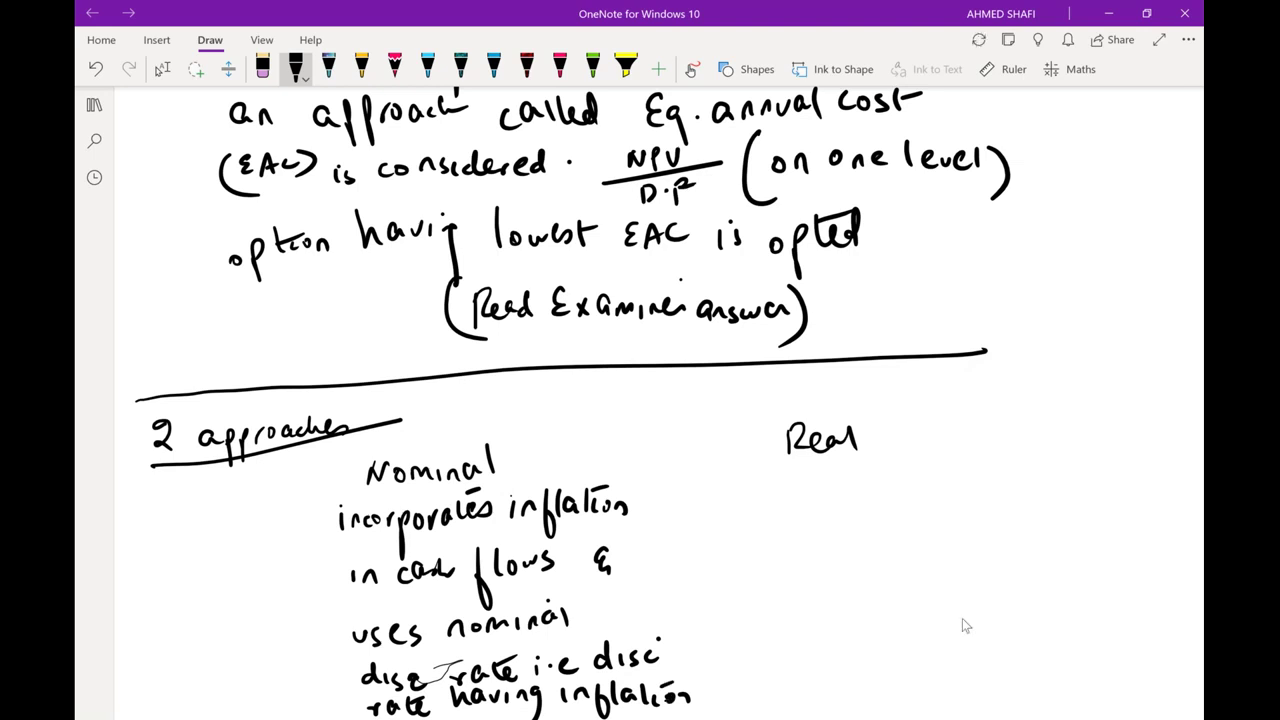
Step: Draw a vertical divider between the Nominal and Real notes and underline both subheadings
{"action": "left_click_drag", "start_coordinate": [673, 420], "coordinate": [716, 700]}
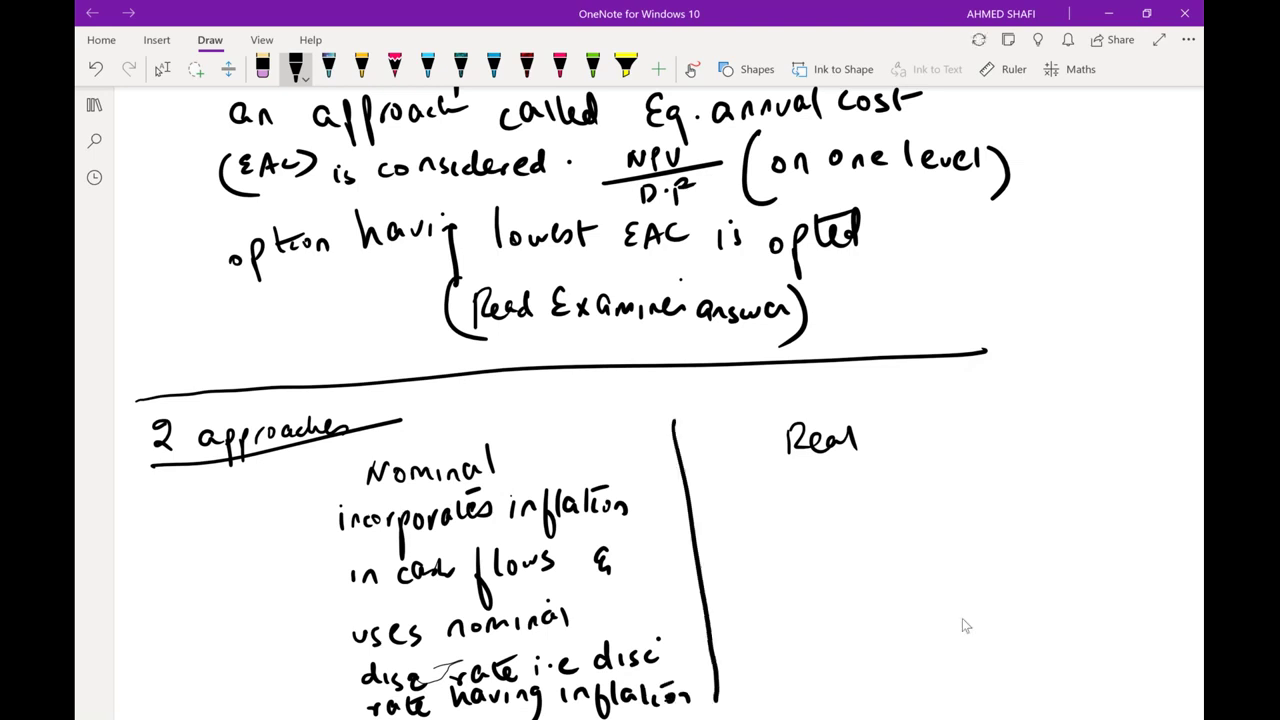
{"action": "left_click_drag", "start_coordinate": [366, 489], "coordinate": [494, 476]}
{"action": "left_click_drag", "start_coordinate": [758, 461], "coordinate": [870, 460]}
Step: Handwrite "does not incorporate" over two lines below the underlined Real subheading
{"action": "left_click_drag", "start_coordinate": [734, 502], "coordinate": [737, 517]}
{"action": "left_click_drag", "start_coordinate": [750, 504], "coordinate": [772, 515]}
{"action": "left_click_drag", "start_coordinate": [805, 514], "coordinate": [820, 512]}
{"action": "left_click_drag", "start_coordinate": [832, 500], "coordinate": [848, 510]}
{"action": "left_click_drag", "start_coordinate": [842, 492], "coordinate": [860, 488]}
{"action": "left_click_drag", "start_coordinate": [720, 542], "coordinate": [722, 562]}
{"action": "left_click_drag", "start_coordinate": [733, 560], "coordinate": [778, 555]}
{"action": "mouse_move", "coordinate": [786, 562]}
{"action": "left_mouse_down"}
{"action": "mouse_move", "coordinate": [792, 552]}
{"action": "mouse_move", "coordinate": [800, 576]}
{"action": "mouse_move", "coordinate": [808, 560]}
{"action": "left_mouse_up"}
{"action": "left_click_drag", "start_coordinate": [814, 552], "coordinate": [821, 554]}
{"action": "mouse_move", "coordinate": [828, 562]}
{"action": "left_mouse_down"}
{"action": "mouse_move", "coordinate": [836, 546]}
{"action": "mouse_move", "coordinate": [852, 550]}
{"action": "left_mouse_up"}
{"action": "mouse_move", "coordinate": [858, 530]}
{"action": "left_mouse_down"}
{"action": "mouse_move", "coordinate": [884, 542]}
{"action": "mouse_move", "coordinate": [882, 524]}
{"action": "left_mouse_up"}
Step: Continue the Real notes by handwriting "inflation &" and "uses real" on the following two lines
{"action": "mouse_move", "coordinate": [726, 586]}
{"action": "left_mouse_down"}
{"action": "mouse_move", "coordinate": [727, 604]}
{"action": "mouse_move", "coordinate": [750, 606]}
{"action": "mouse_move", "coordinate": [764, 630]}
{"action": "left_mouse_up"}
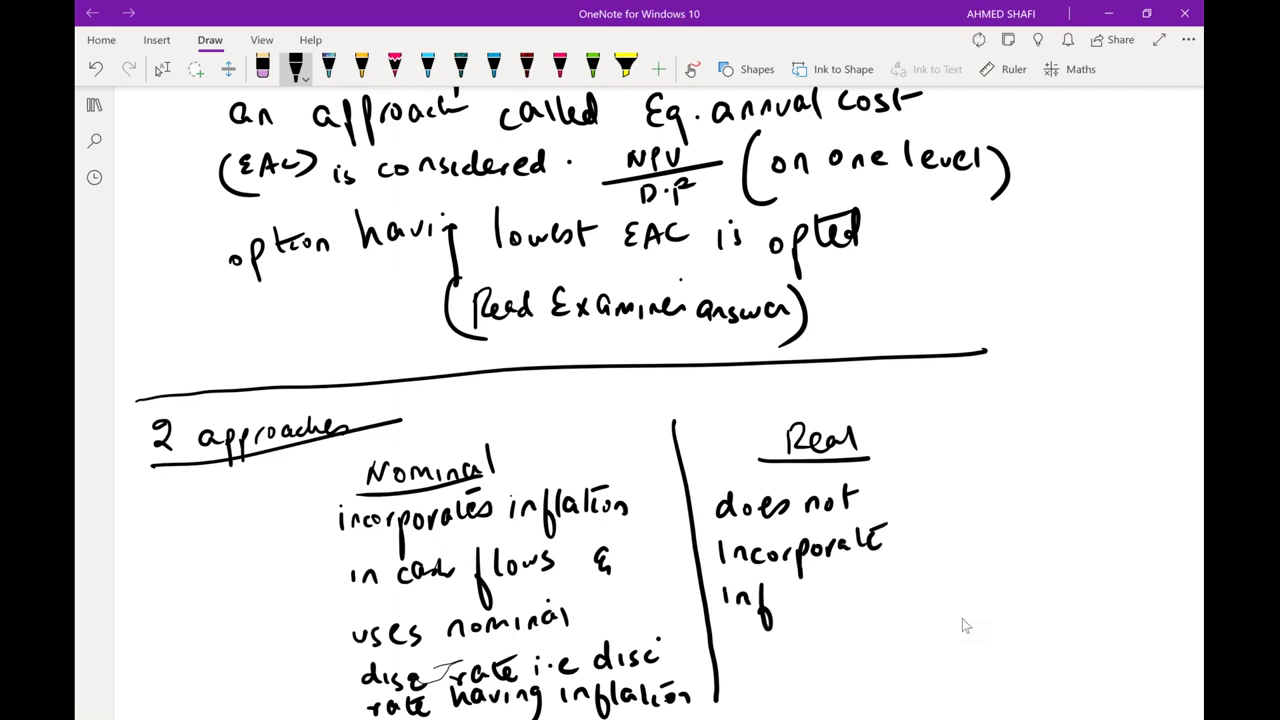
{"action": "left_click_drag", "start_coordinate": [788, 588], "coordinate": [790, 610]}
{"action": "left_click_drag", "start_coordinate": [806, 598], "coordinate": [810, 608]}
{"action": "left_click_drag", "start_coordinate": [813, 584], "coordinate": [815, 610]}
{"action": "mouse_move", "coordinate": [822, 598]}
{"action": "left_mouse_down"}
{"action": "mouse_move", "coordinate": [852, 608]}
{"action": "mouse_move", "coordinate": [840, 588]}
{"action": "mouse_move", "coordinate": [898, 600]}
{"action": "left_mouse_up"}
{"action": "left_click_drag", "start_coordinate": [742, 645], "coordinate": [804, 652]}
{"action": "left_click_drag", "start_coordinate": [820, 648], "coordinate": [878, 640]}
{"action": "left_click_drag", "start_coordinate": [886, 622], "coordinate": [888, 646]}
Step: Handwrite "disc rate i.e disc rate" below the "uses real" line in the Real notes
{"action": "mouse_move", "coordinate": [766, 680]}
{"action": "left_mouse_down"}
{"action": "mouse_move", "coordinate": [762, 668]}
{"action": "mouse_move", "coordinate": [798, 690]}
{"action": "left_mouse_up"}
{"action": "mouse_move", "coordinate": [832, 686]}
{"action": "left_mouse_down"}
{"action": "mouse_move", "coordinate": [848, 670]}
{"action": "mouse_move", "coordinate": [872, 680]}
{"action": "left_mouse_up"}
{"action": "left_click_drag", "start_coordinate": [878, 662], "coordinate": [896, 676]}
{"action": "mouse_move", "coordinate": [912, 668]}
{"action": "left_mouse_down"}
{"action": "mouse_move", "coordinate": [914, 680]}
{"action": "mouse_move", "coordinate": [1010, 656]}
{"action": "left_mouse_up"}
{"action": "left_click_drag", "start_coordinate": [1016, 664], "coordinate": [1018, 676]}
{"action": "mouse_move", "coordinate": [1034, 664]}
{"action": "left_mouse_down"}
{"action": "mouse_move", "coordinate": [1026, 676]}
{"action": "mouse_move", "coordinate": [1090, 662]}
{"action": "mouse_move", "coordinate": [1108, 680]}
{"action": "left_mouse_up"}
{"action": "left_click_drag", "start_coordinate": [1114, 656], "coordinate": [1134, 672]}
{"action": "left_click_drag", "start_coordinate": [1106, 662], "coordinate": [1124, 660]}
Step: Complete the Real notes by handwriting "not having inflation" on the line below
{"action": "left_click_drag", "start_coordinate": [868, 708], "coordinate": [882, 708]}
{"action": "left_click_drag", "start_coordinate": [888, 700], "coordinate": [914, 702]}
{"action": "left_click_drag", "start_coordinate": [942, 686], "coordinate": [956, 706]}
{"action": "mouse_move", "coordinate": [976, 698]}
{"action": "left_mouse_down"}
{"action": "mouse_move", "coordinate": [994, 692]}
{"action": "mouse_move", "coordinate": [1000, 706]}
{"action": "left_mouse_up"}
{"action": "mouse_move", "coordinate": [1010, 692]}
{"action": "left_mouse_down"}
{"action": "mouse_move", "coordinate": [1034, 702]}
{"action": "mouse_move", "coordinate": [1020, 718]}
{"action": "left_mouse_up"}
{"action": "left_click_drag", "start_coordinate": [1076, 694], "coordinate": [1088, 704]}
{"action": "left_click_drag", "start_coordinate": [1100, 690], "coordinate": [1094, 718]}
{"action": "mouse_move", "coordinate": [1112, 684]}
{"action": "left_mouse_down"}
{"action": "mouse_move", "coordinate": [1112, 704]}
{"action": "mouse_move", "coordinate": [1134, 704]}
{"action": "left_mouse_up"}
{"action": "left_click_drag", "start_coordinate": [1150, 680], "coordinate": [1146, 708]}
{"action": "mouse_move", "coordinate": [1158, 694]}
{"action": "left_mouse_down"}
{"action": "mouse_move", "coordinate": [1186, 700]}
{"action": "mouse_move", "coordinate": [1166, 682]}
{"action": "left_mouse_up"}
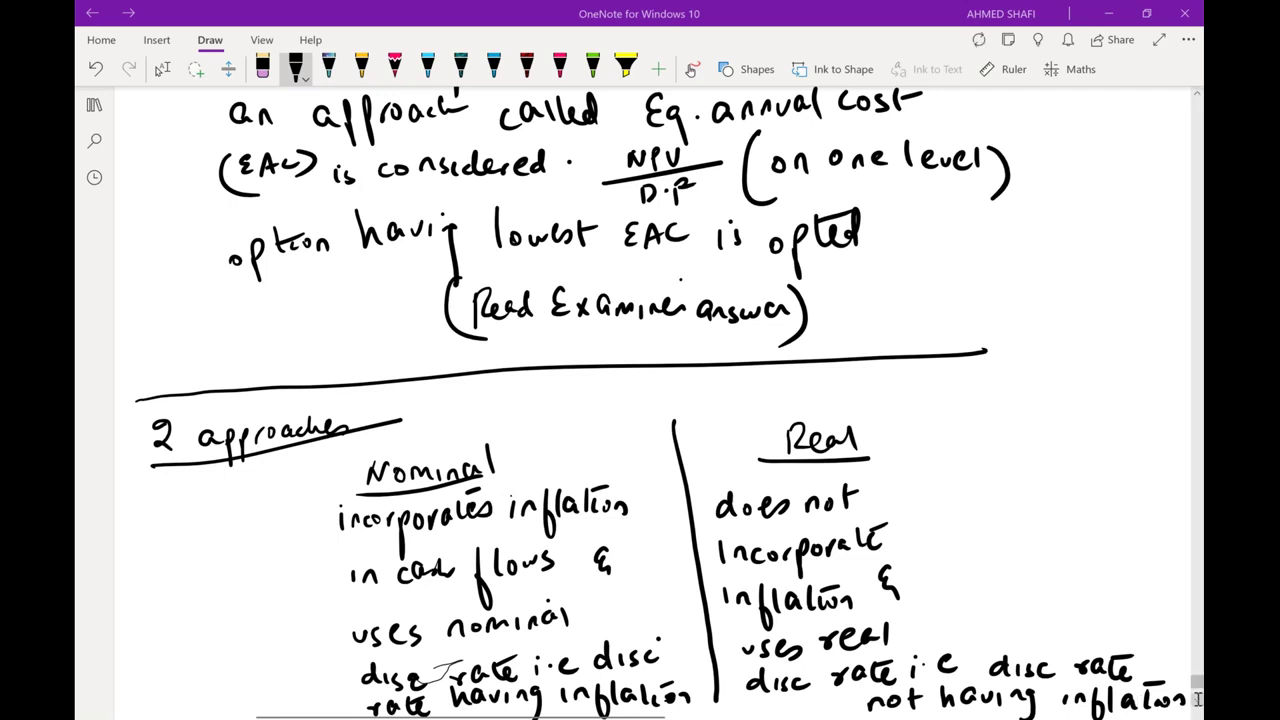
Step: Draw a double check mark in black ink beside the Nominal subheading
{"action": "scroll", "coordinate": [1197, 700], "scroll_direction": "down", "scroll_amount": 1}
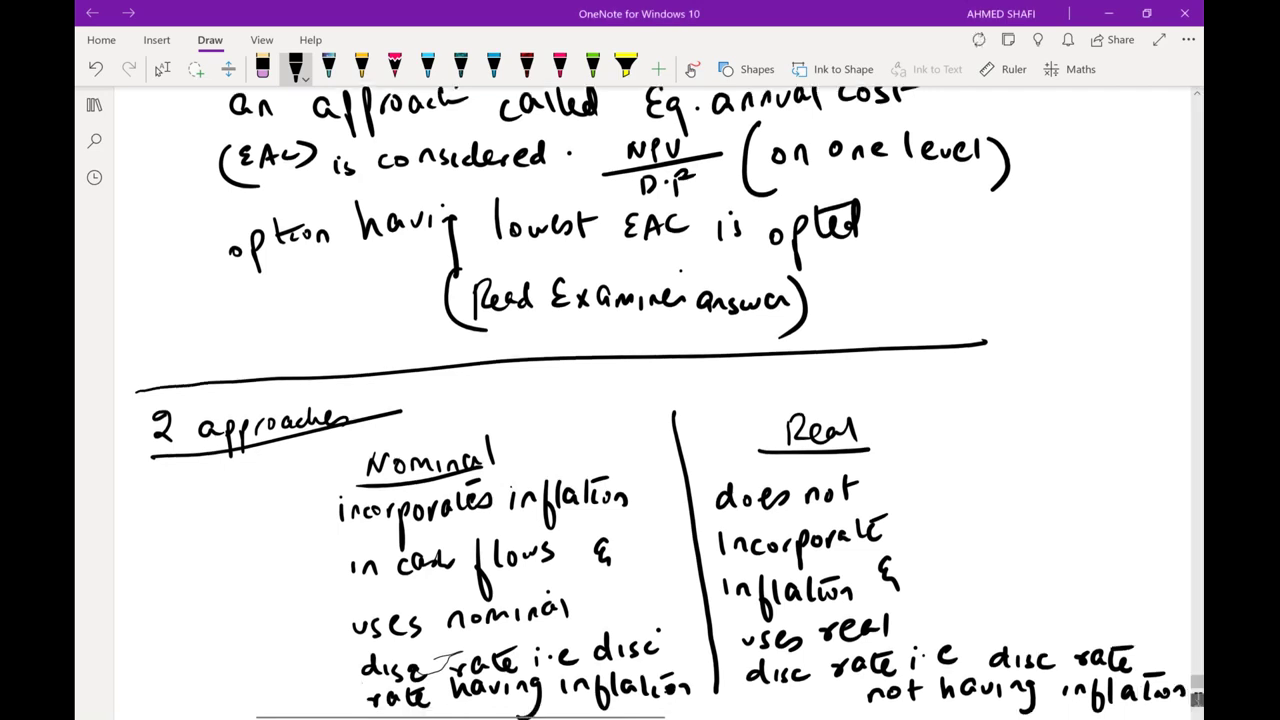
{"action": "scroll", "coordinate": [1196, 698], "scroll_direction": "down", "scroll_amount": 1}
{"action": "scroll", "coordinate": [1196, 698], "scroll_direction": "down", "scroll_amount": 3}
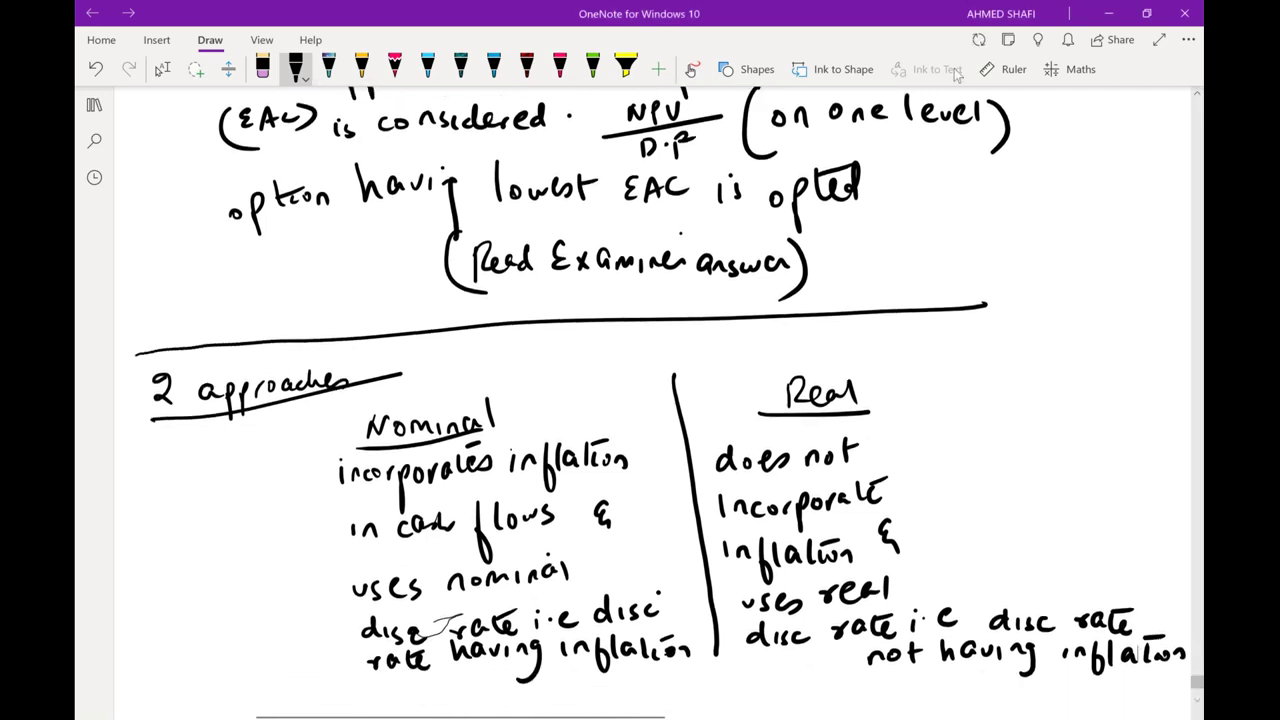
{"action": "key", "text": "alt+d"}
{"action": "key", "text": "l"}
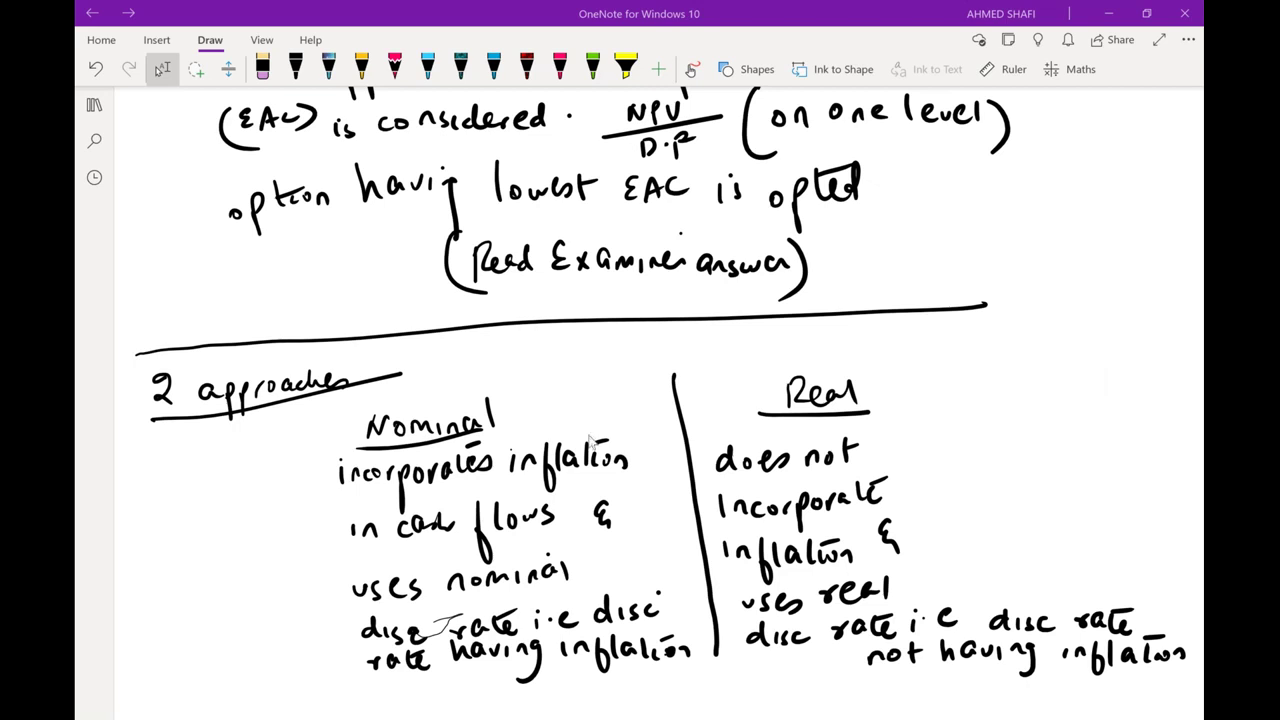
{"action": "left_click", "coordinate": [517, 408]}
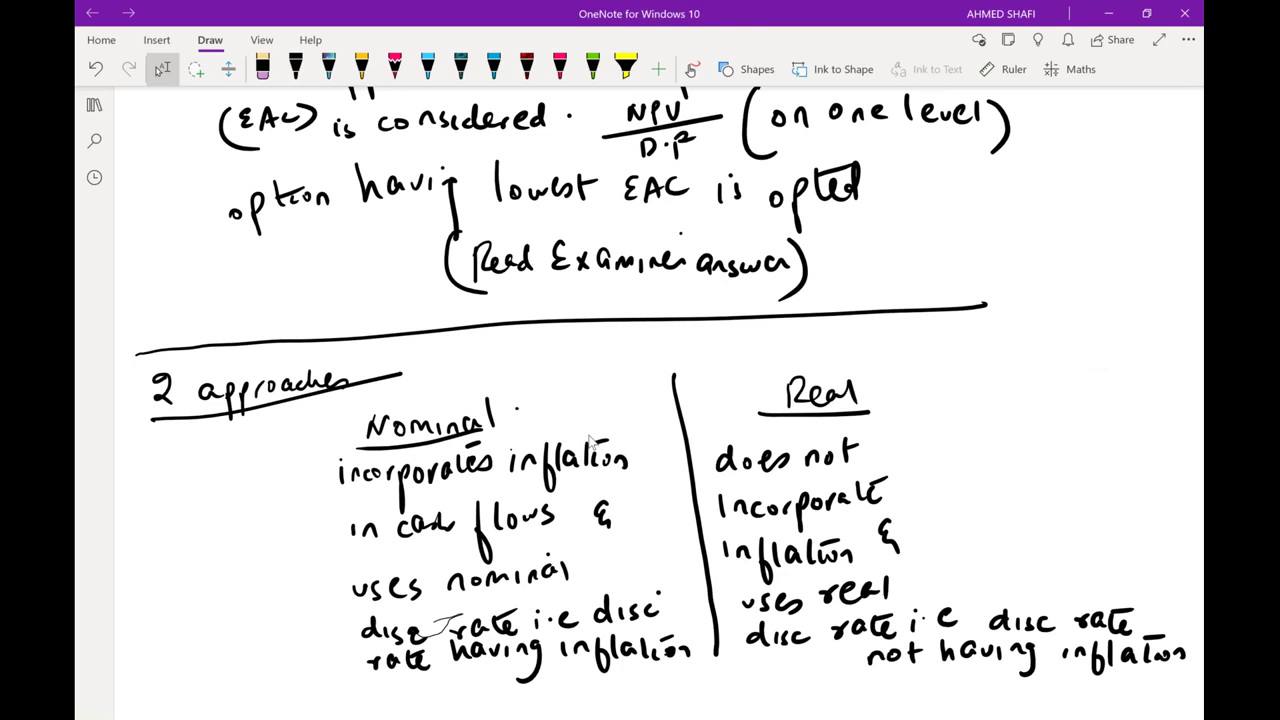
{"action": "left_click", "coordinate": [295, 68]}
{"action": "left_click_drag", "start_coordinate": [517, 414], "coordinate": [558, 392]}
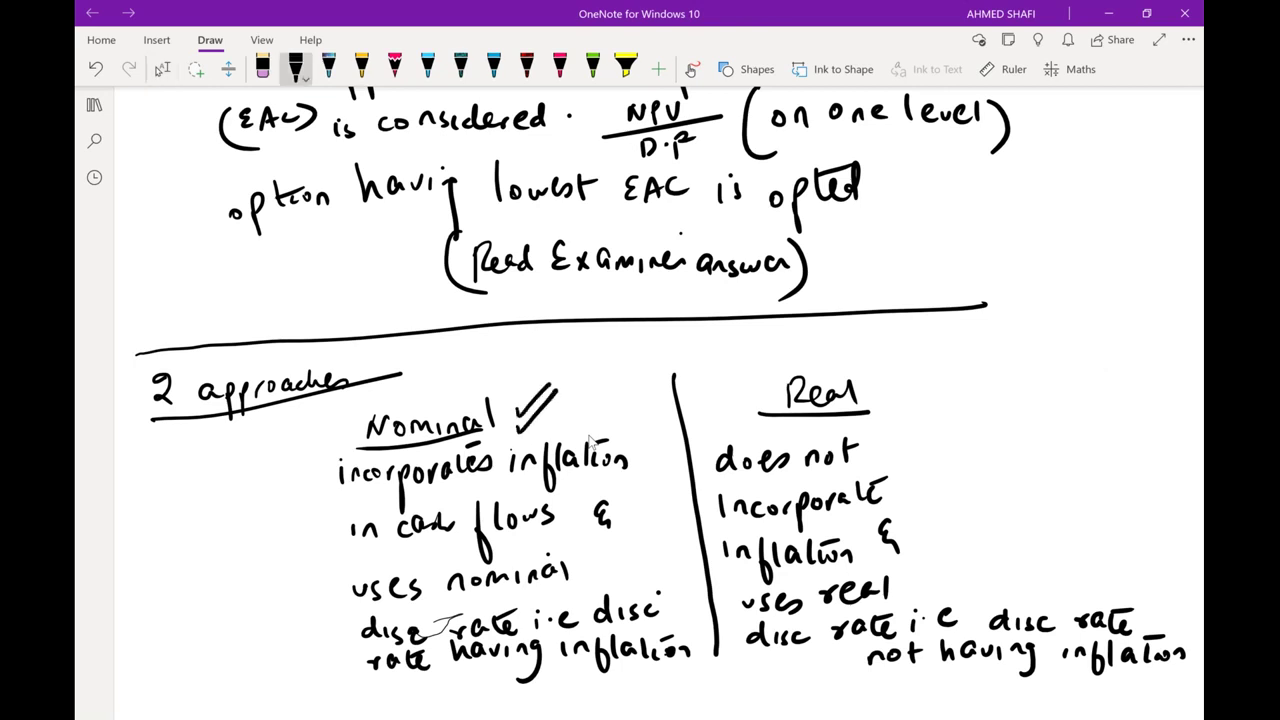
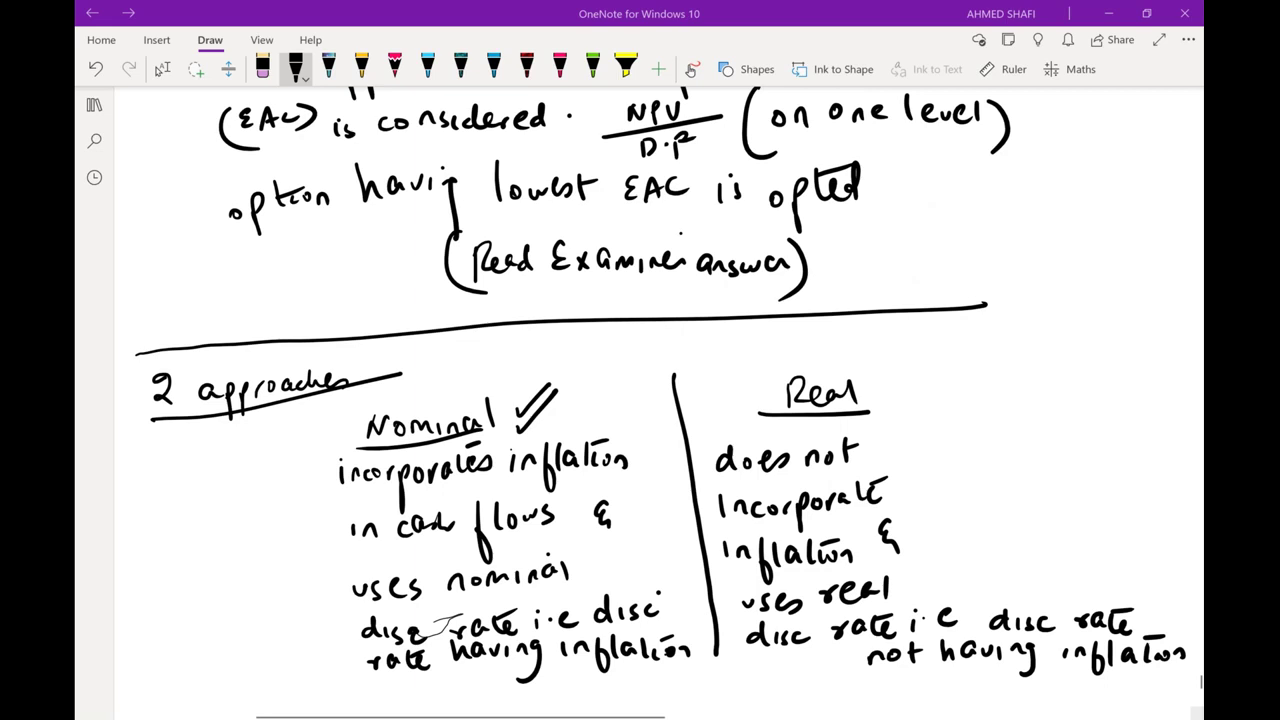
Step: Switch to Chrome and find Scenario 2 on page 10 of FM_SD21_Qs.pdf
{"action": "mouse_move", "coordinate": [840, 718]}
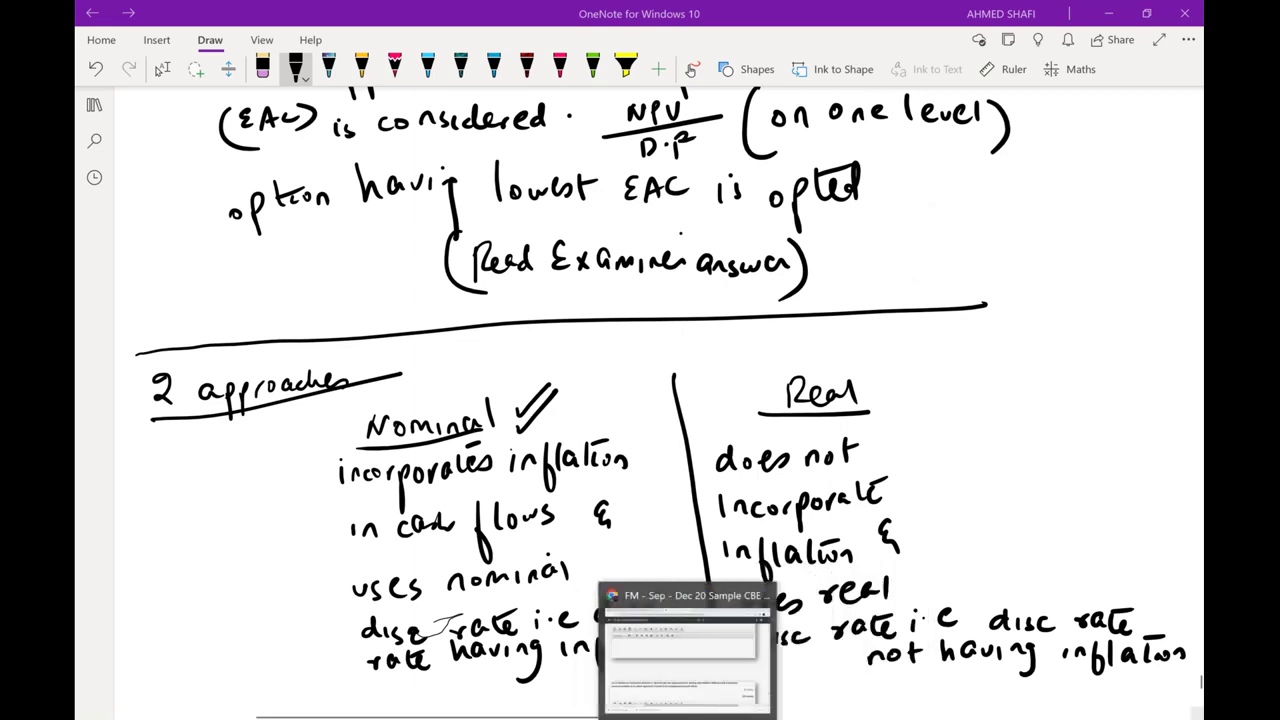
{"action": "left_click", "coordinate": [687, 718]}
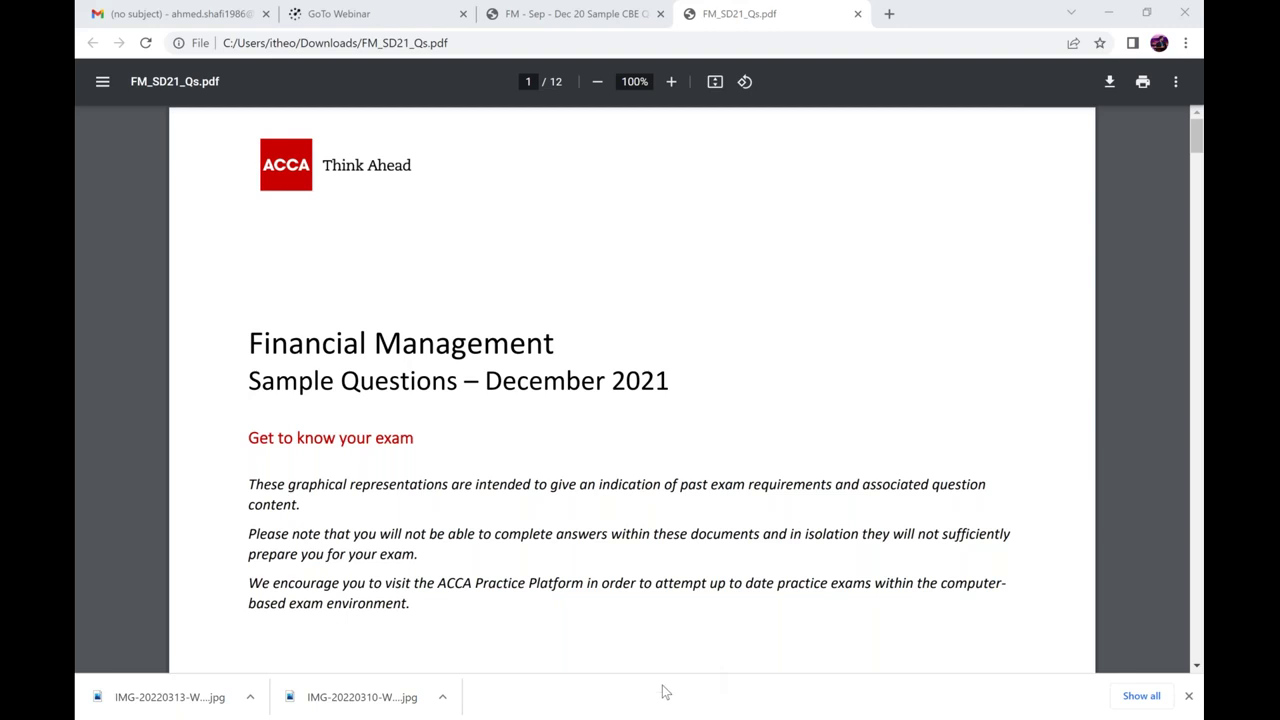
{"action": "scroll", "coordinate": [516, 621], "scroll_direction": "down", "scroll_amount": 2}
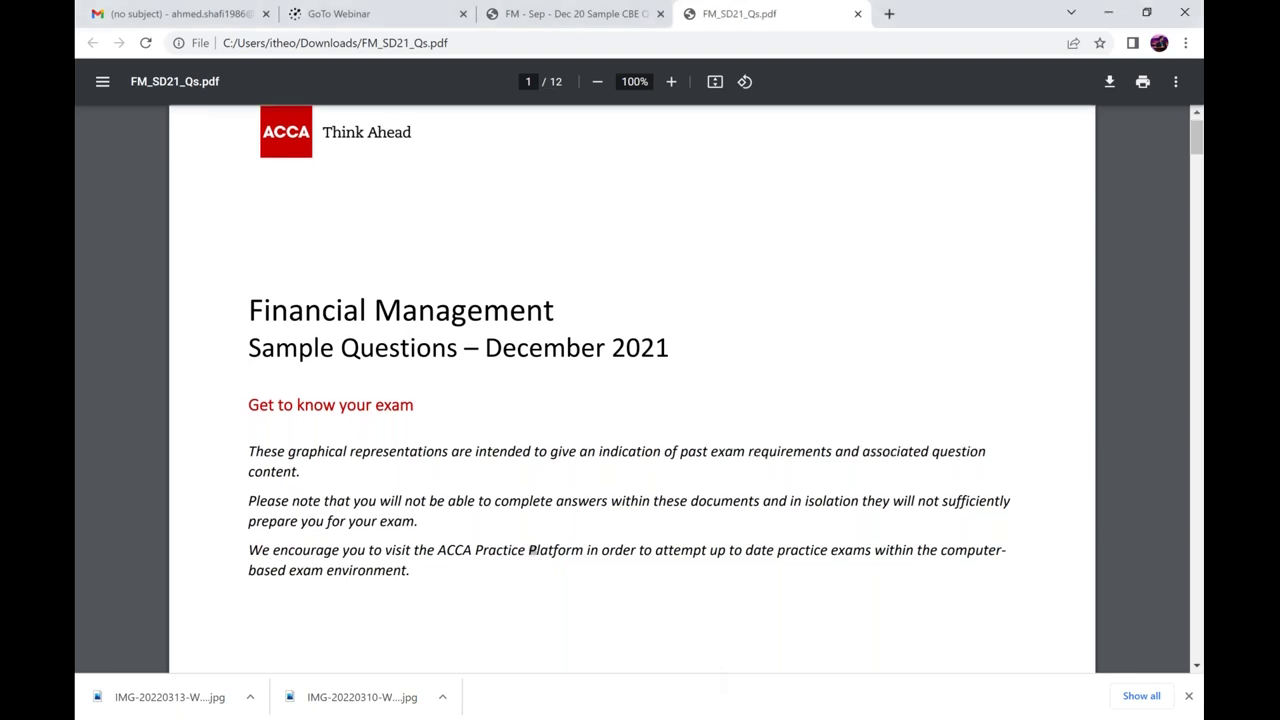
{"action": "scroll", "coordinate": [533, 385], "scroll_direction": "down", "scroll_amount": 5}
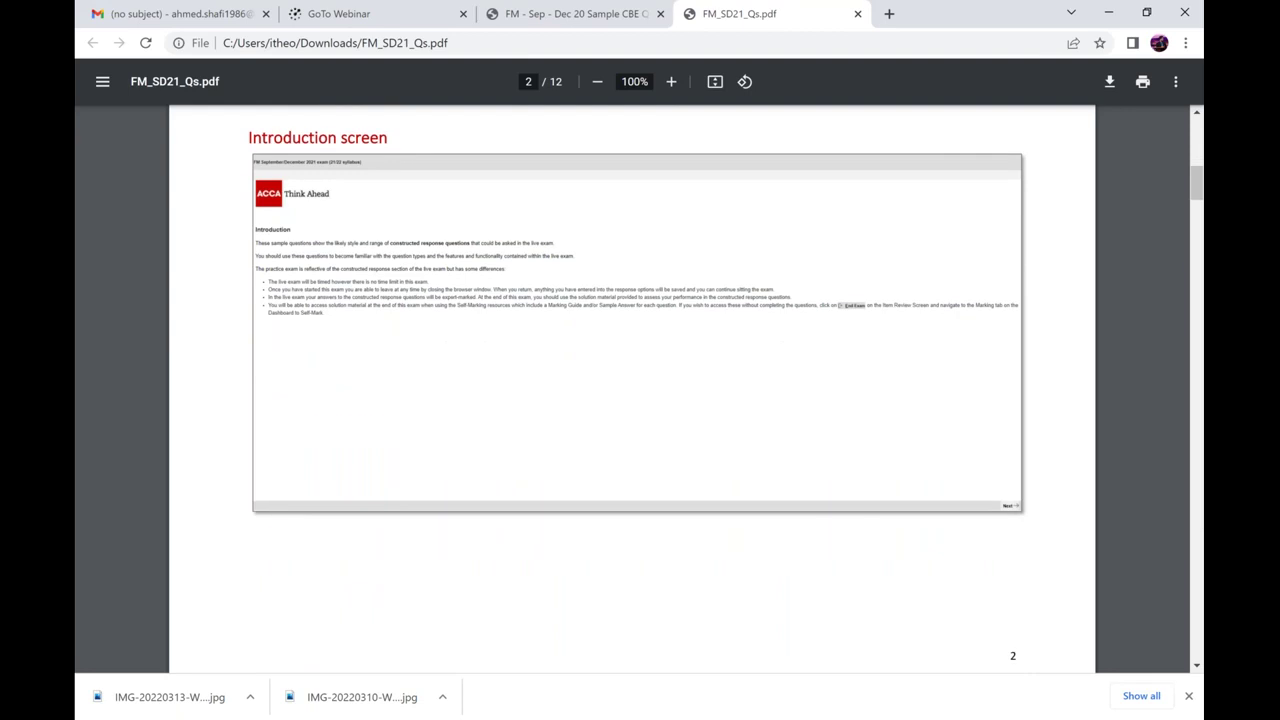
{"action": "scroll", "coordinate": [635, 390], "scroll_direction": "down", "scroll_amount": 6}
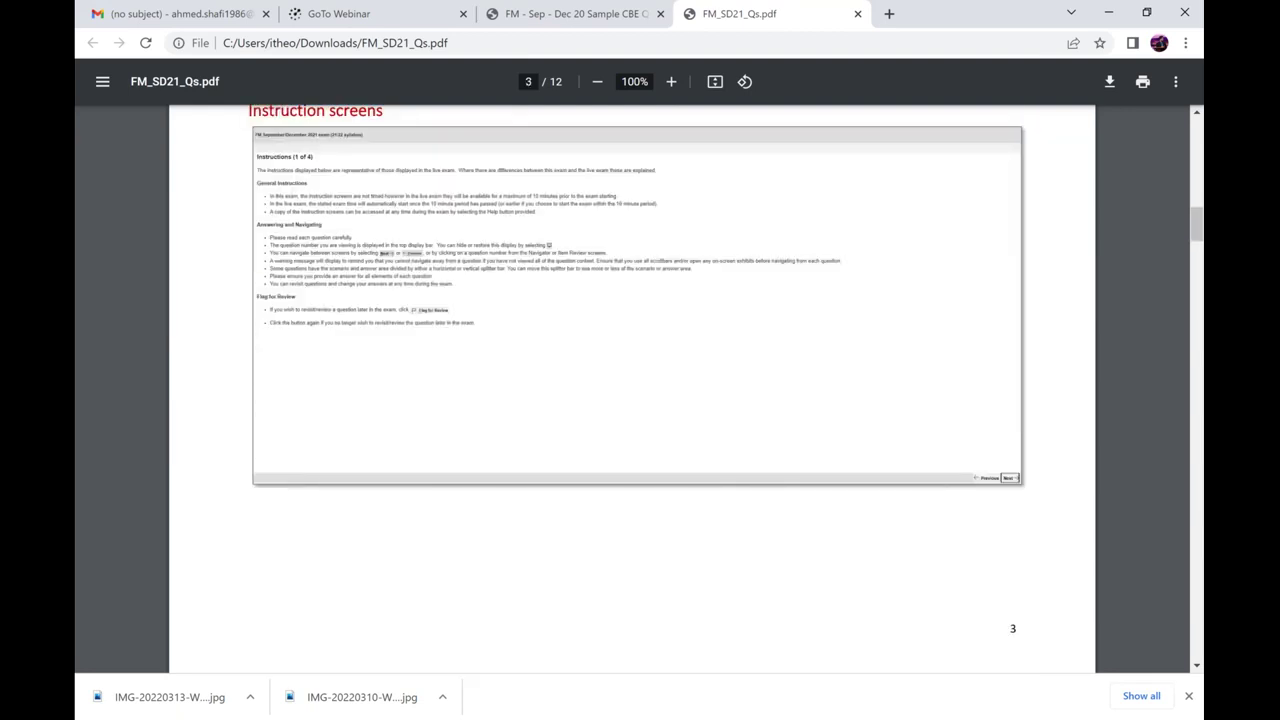
{"action": "scroll", "coordinate": [635, 390], "scroll_direction": "down", "scroll_amount": 1}
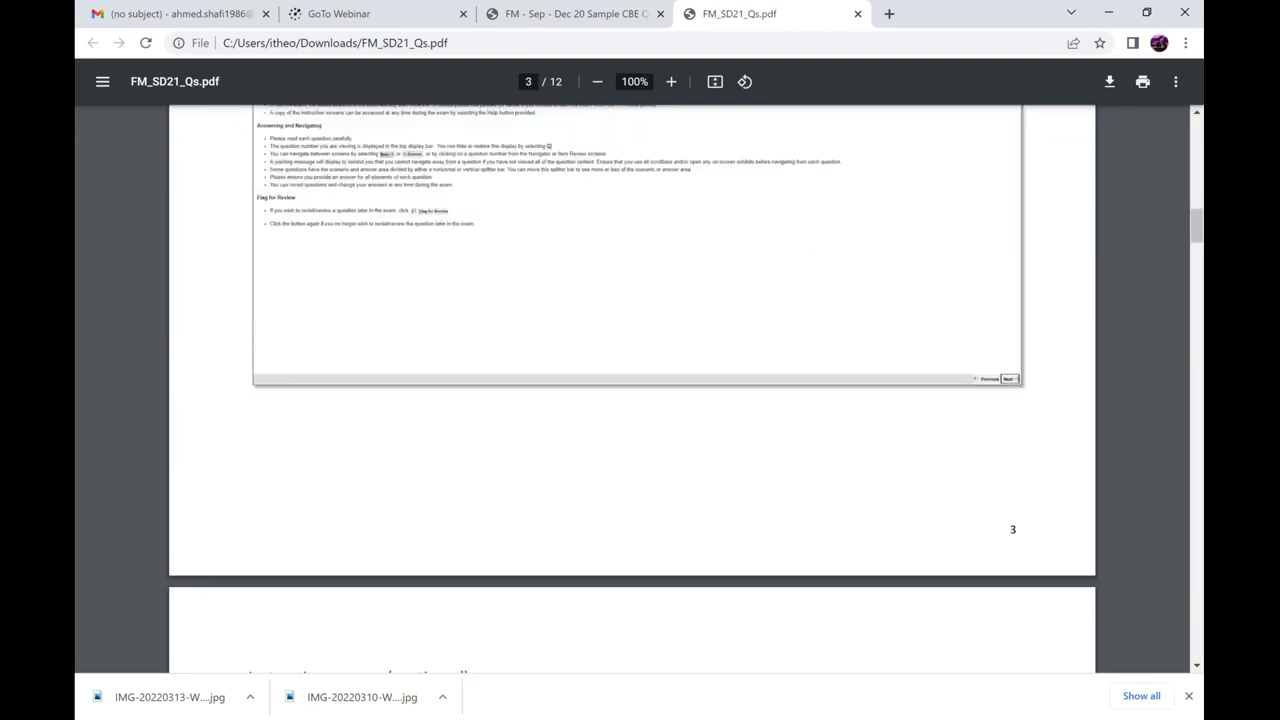
{"action": "scroll", "coordinate": [635, 390], "scroll_direction": "down", "scroll_amount": 10}
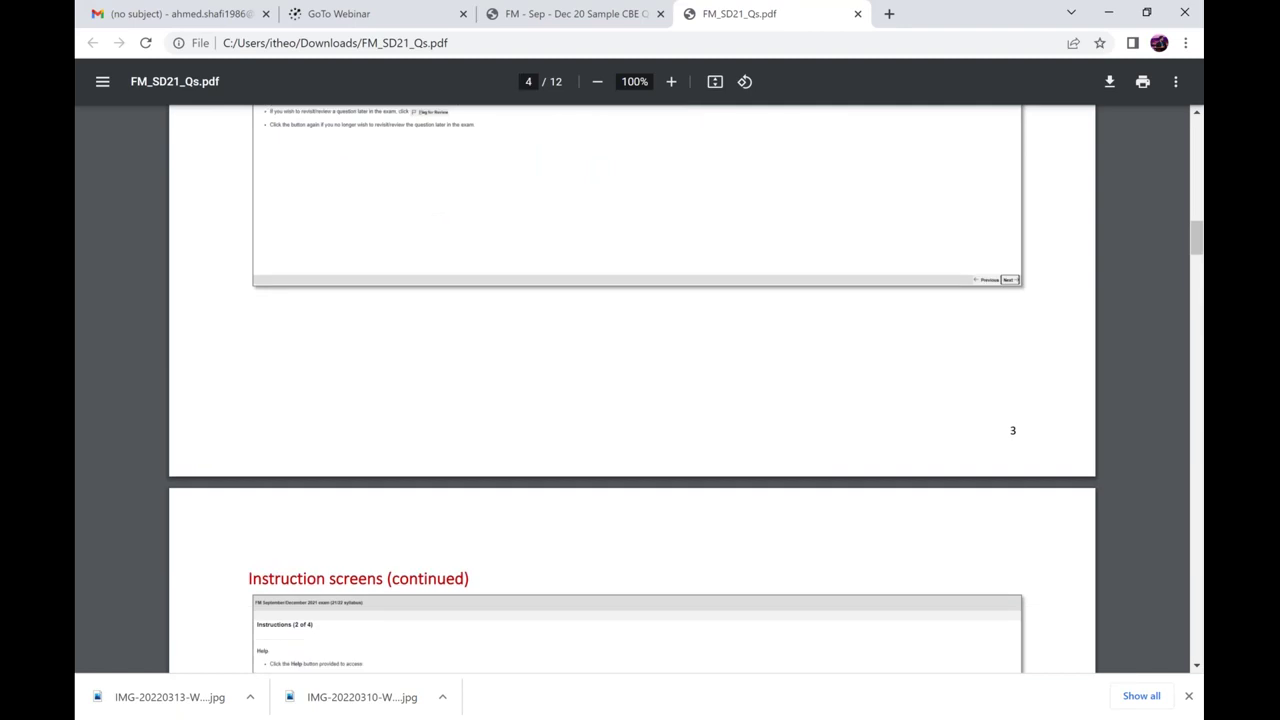
{"action": "scroll", "coordinate": [635, 390], "scroll_direction": "down", "scroll_amount": 15}
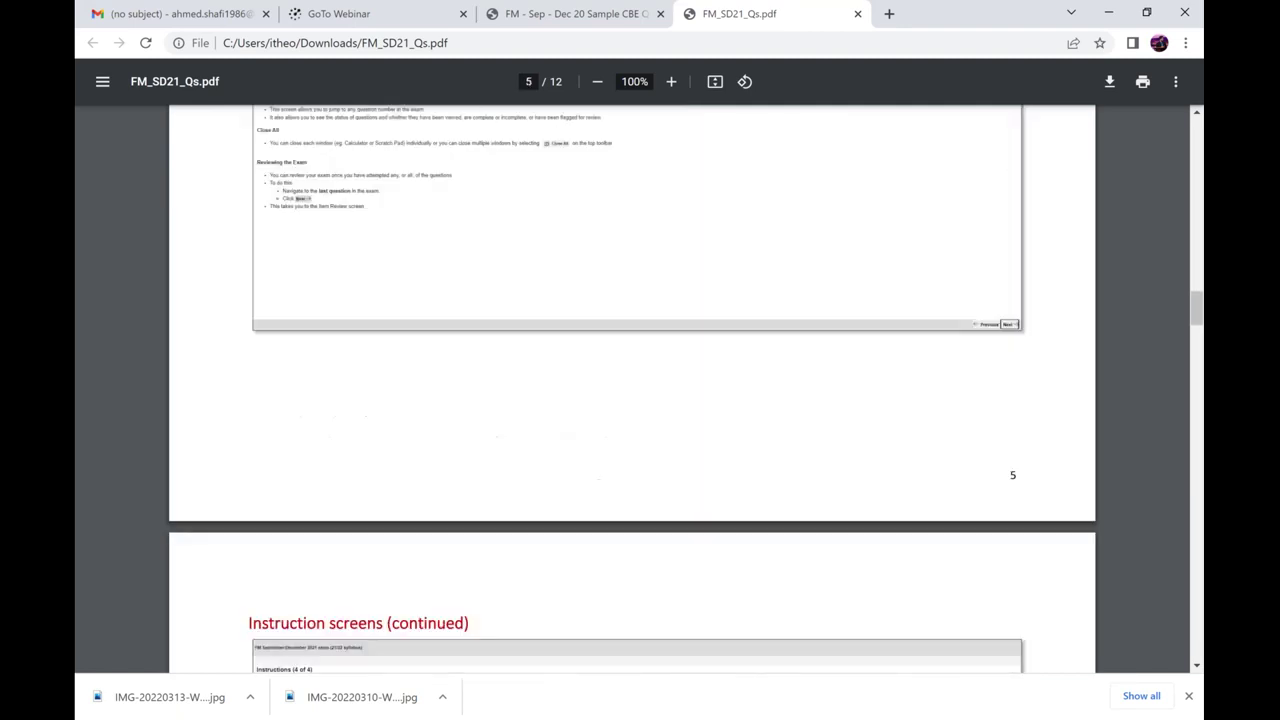
{"action": "scroll", "coordinate": [635, 390], "scroll_direction": "down", "scroll_amount": 10}
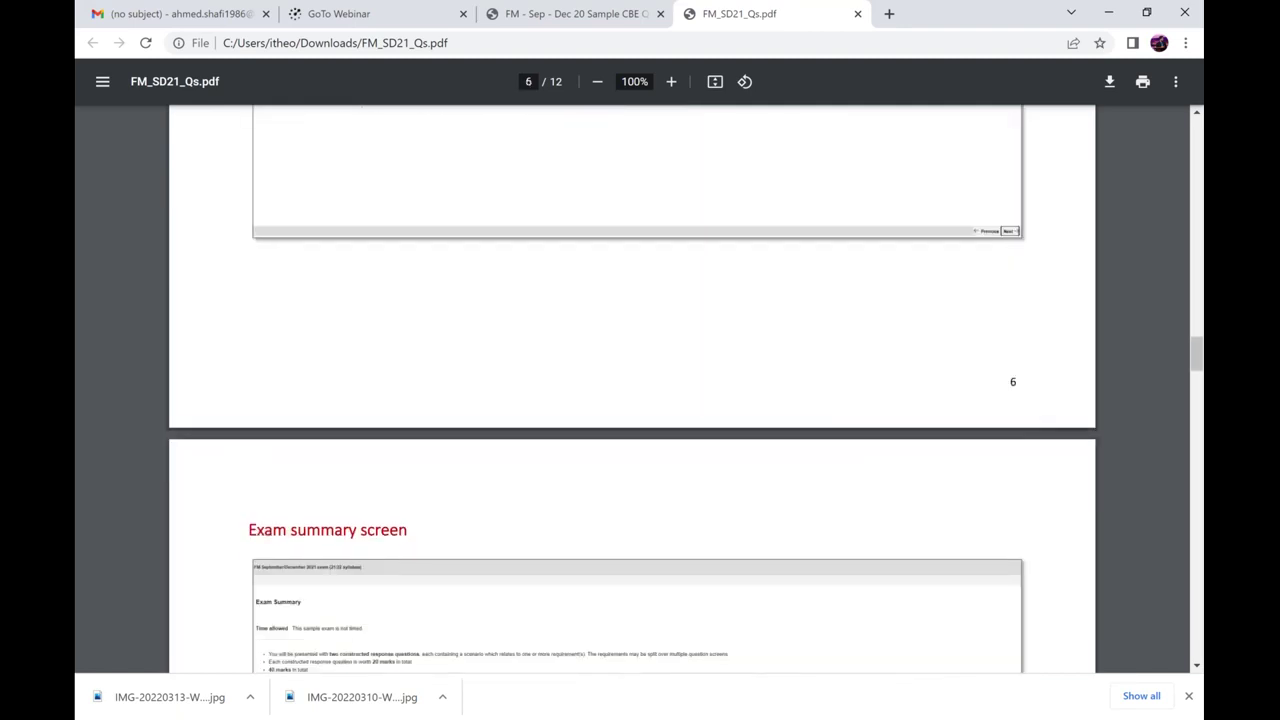
{"action": "scroll", "coordinate": [635, 390], "scroll_direction": "down", "scroll_amount": 2}
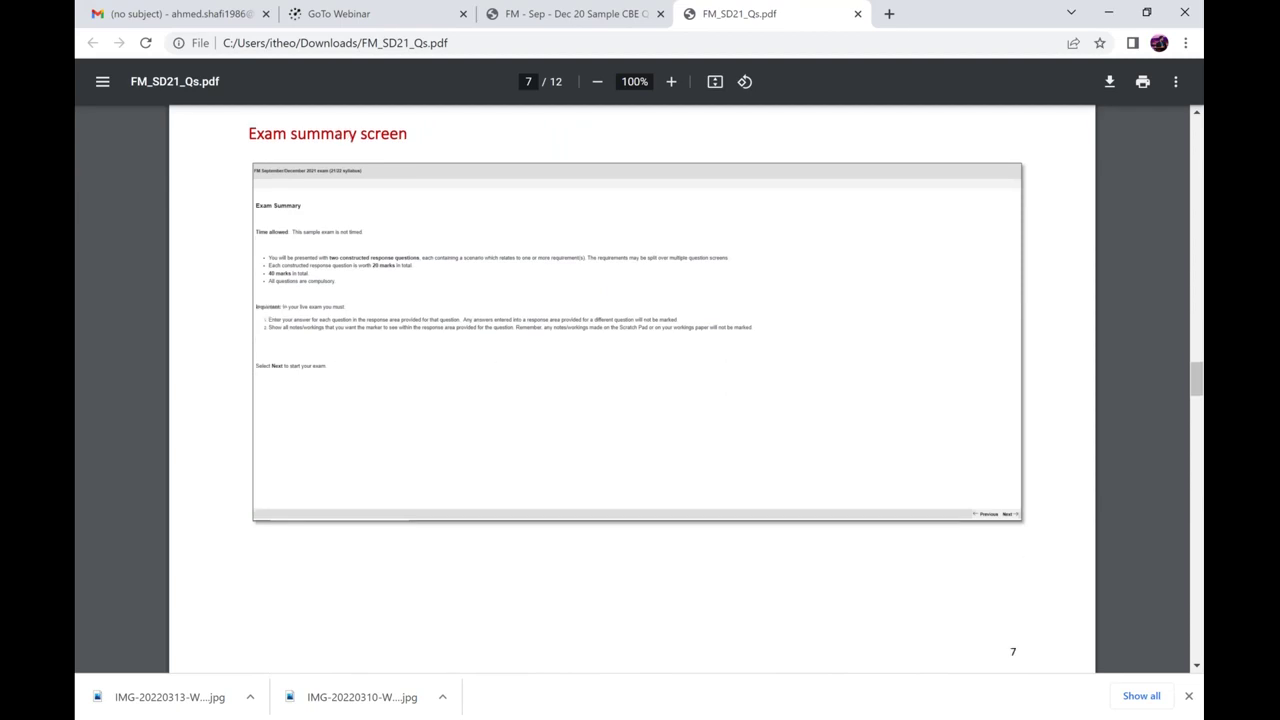
{"action": "scroll", "coordinate": [635, 390], "scroll_direction": "down", "scroll_amount": 4}
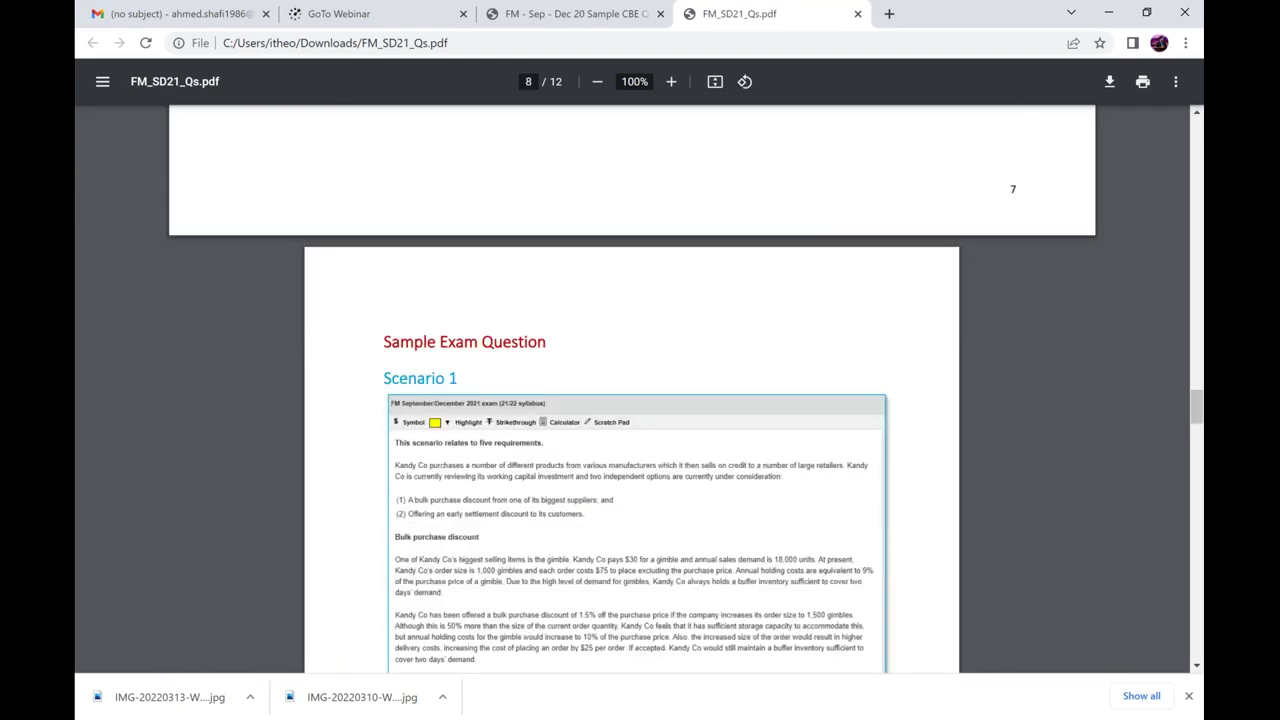
{"action": "scroll", "coordinate": [635, 390], "scroll_direction": "down", "scroll_amount": 10}
{"action": "scroll", "coordinate": [635, 390], "scroll_direction": "down", "scroll_amount": 6}
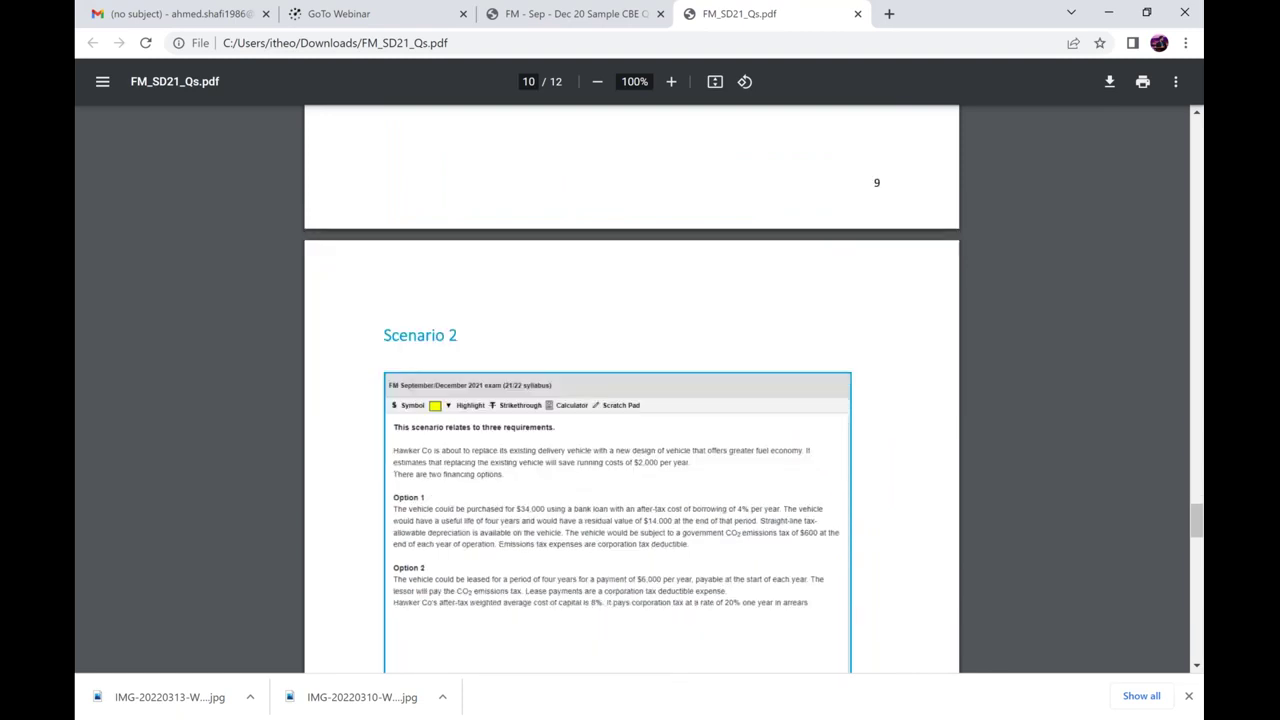
{"action": "scroll", "coordinate": [635, 390], "scroll_direction": "down", "scroll_amount": 2}
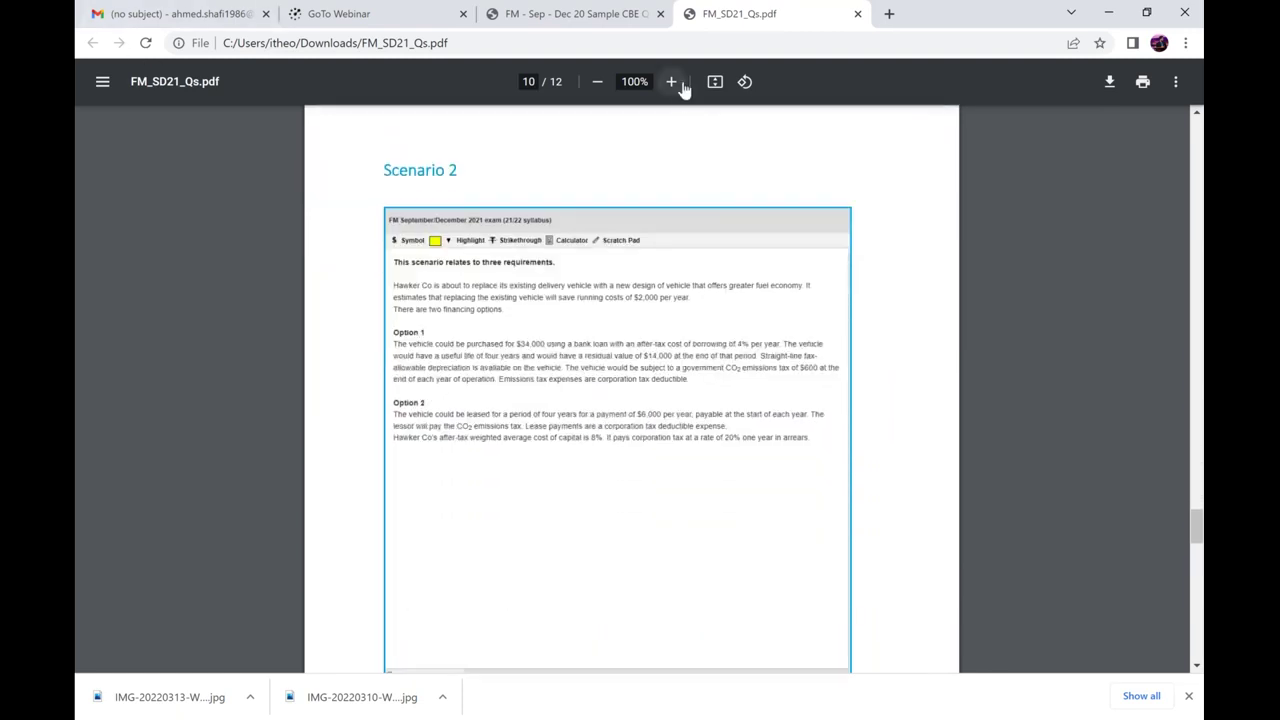
Step: Enlarge the PDF to 175% and examine the Hawker Co scenario's two vehicle financing options
{"action": "left_click", "coordinate": [673, 83]}
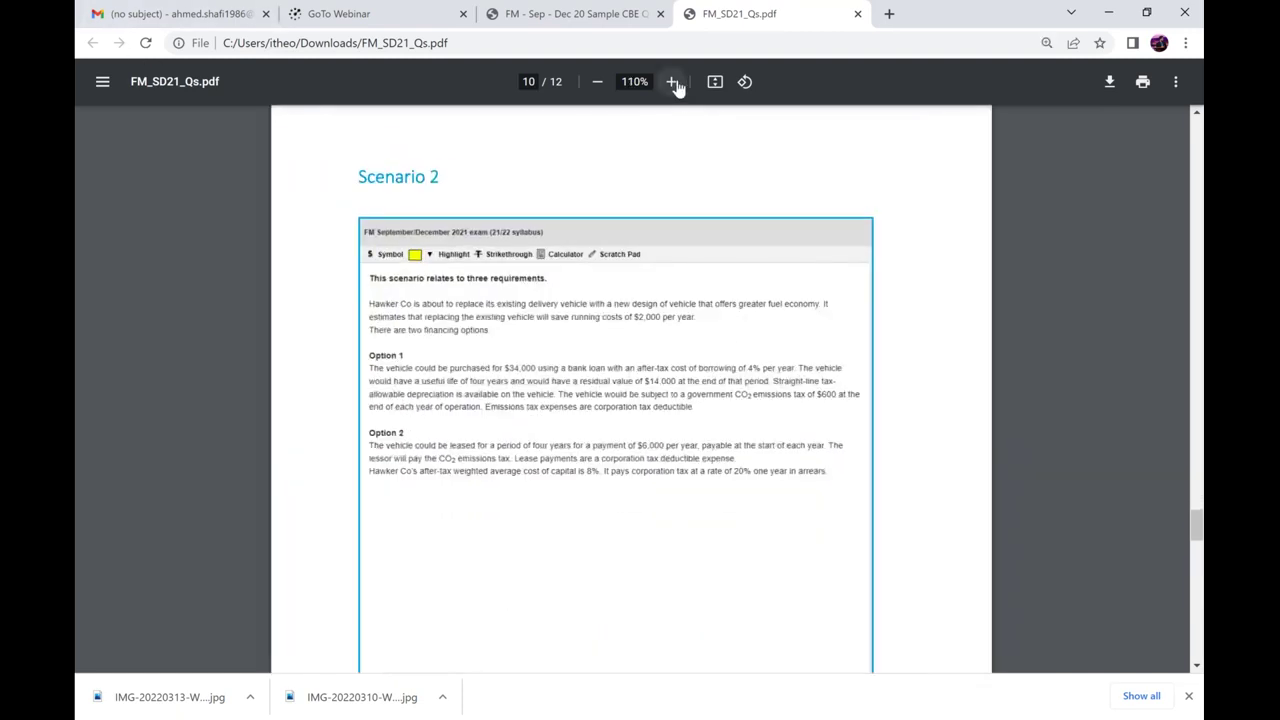
{"action": "left_click", "coordinate": [673, 83]}
{"action": "left_click", "coordinate": [673, 83]}
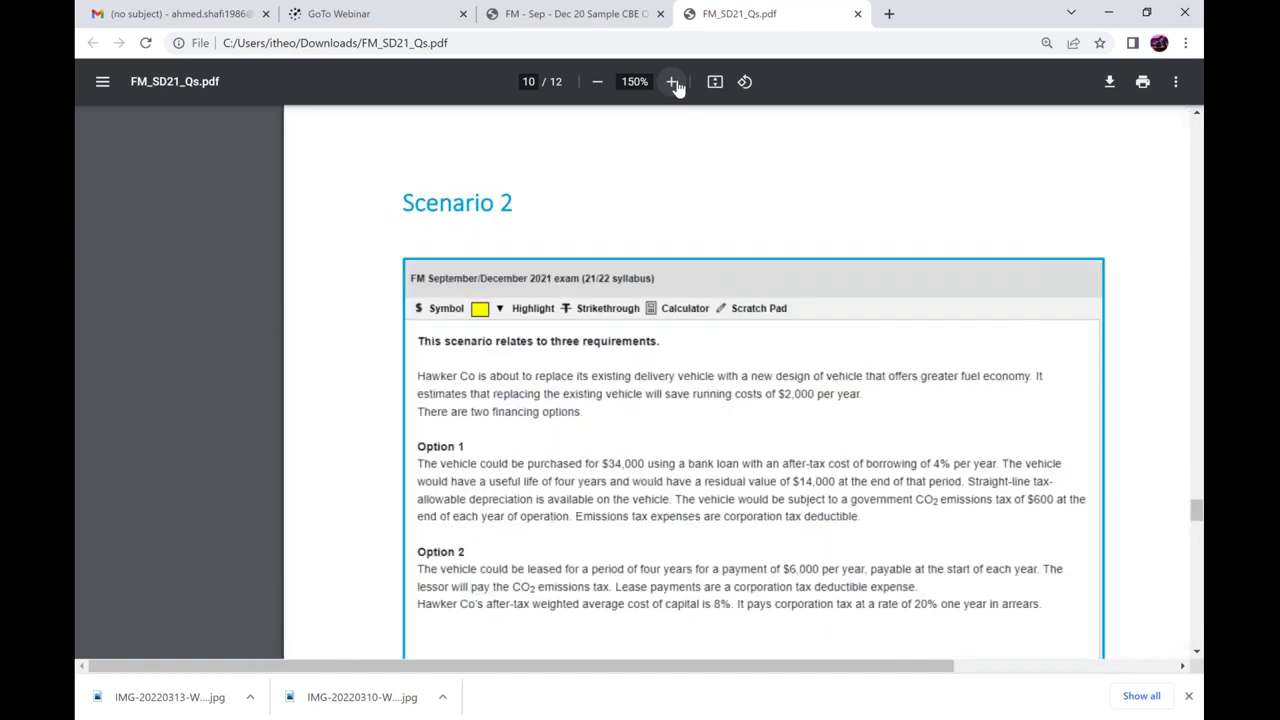
{"action": "left_click", "coordinate": [673, 83]}
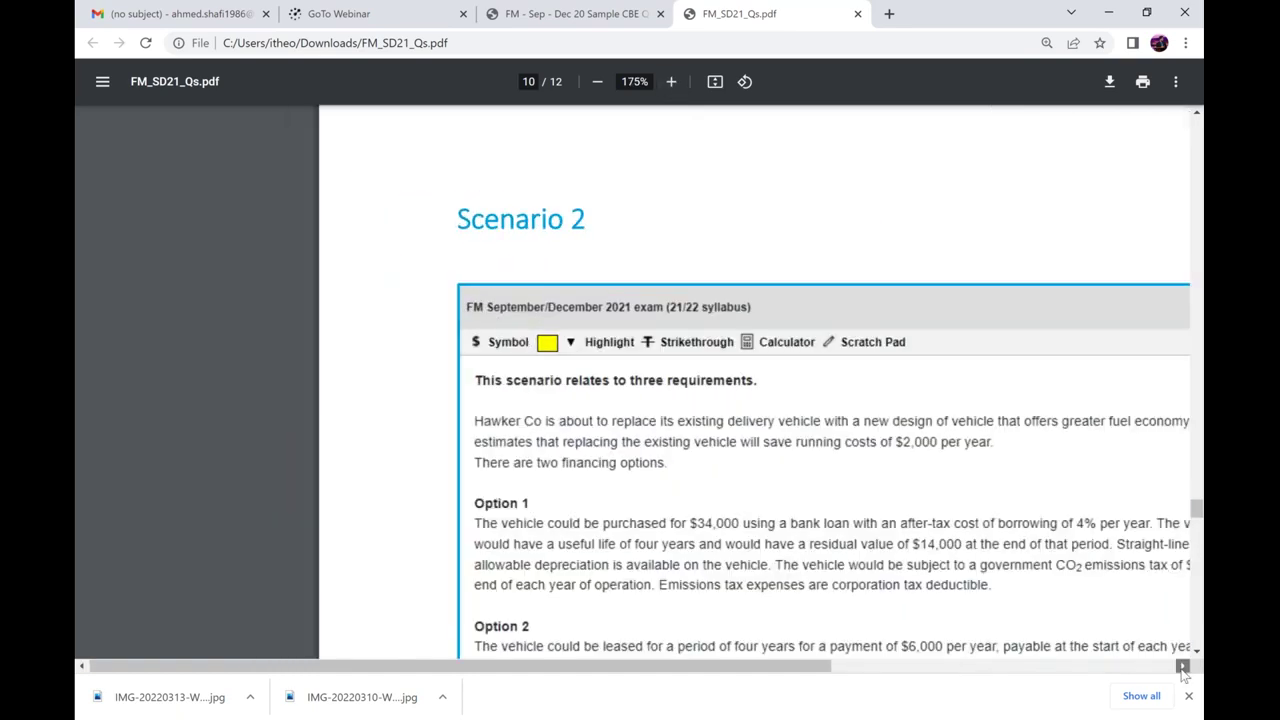
{"action": "left_click", "coordinate": [1182, 666]}
{"action": "left_click", "coordinate": [1182, 666]}
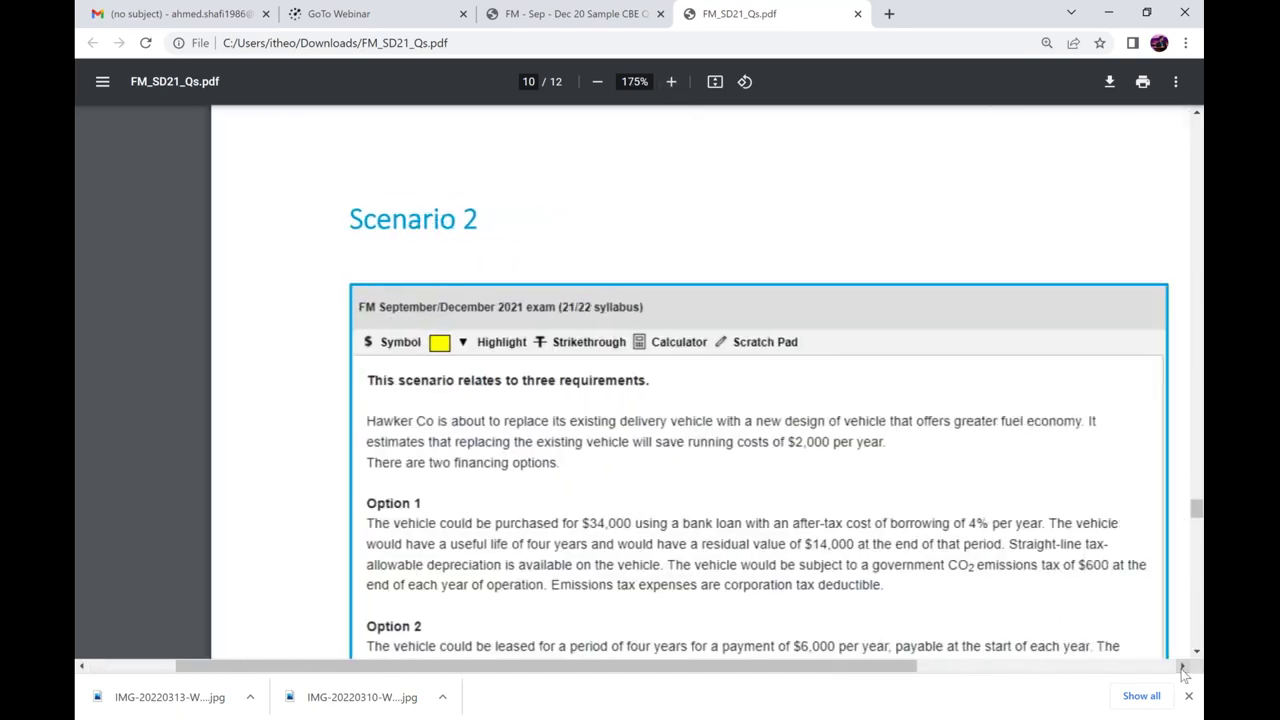
{"action": "left_click", "coordinate": [1182, 666]}
{"action": "left_click", "coordinate": [1182, 666]}
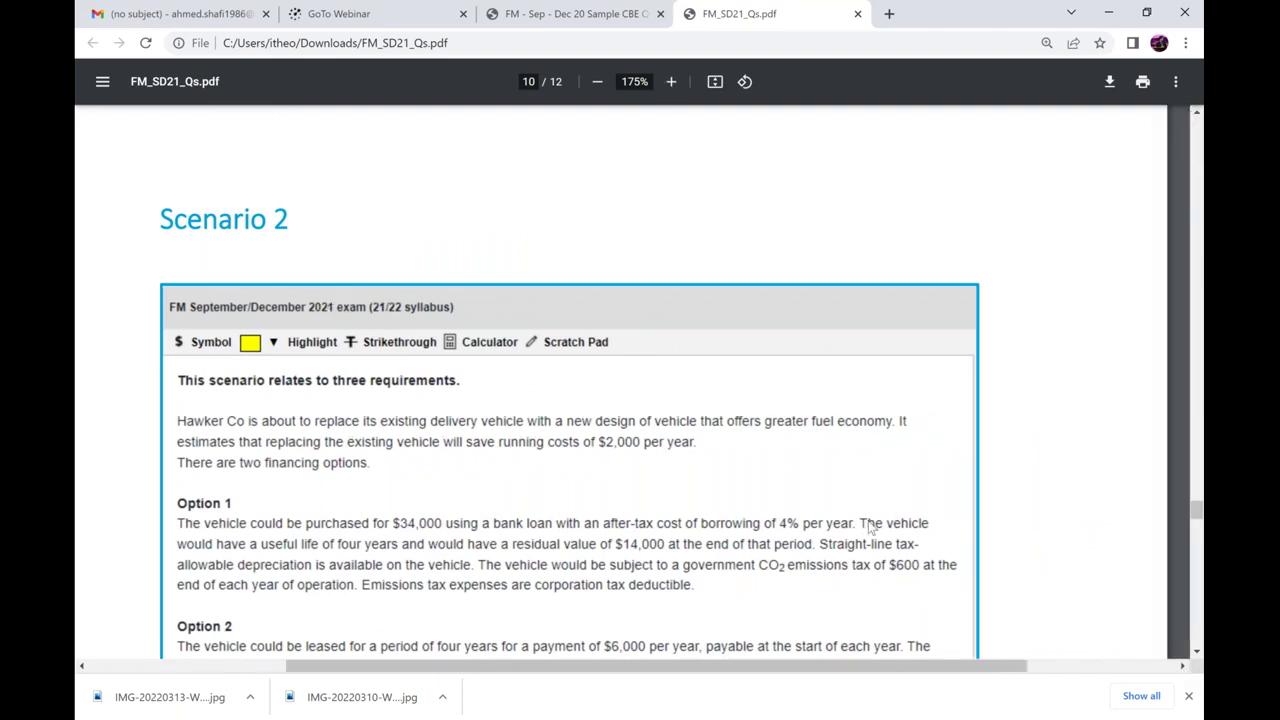
{"action": "scroll", "coordinate": [870, 528], "scroll_direction": "down", "scroll_amount": 1}
{"action": "scroll", "coordinate": [870, 527], "scroll_direction": "down", "scroll_amount": 3}
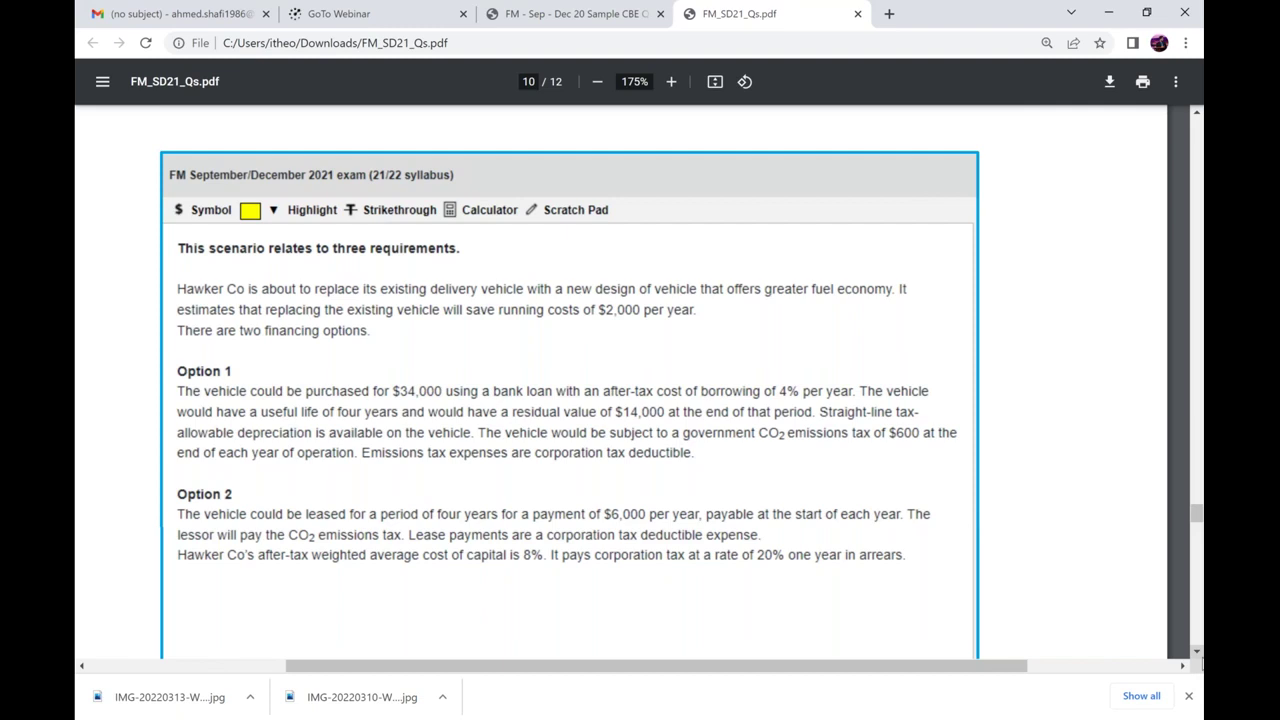
{"action": "scroll", "coordinate": [593, 340], "scroll_direction": "down", "scroll_amount": 5}
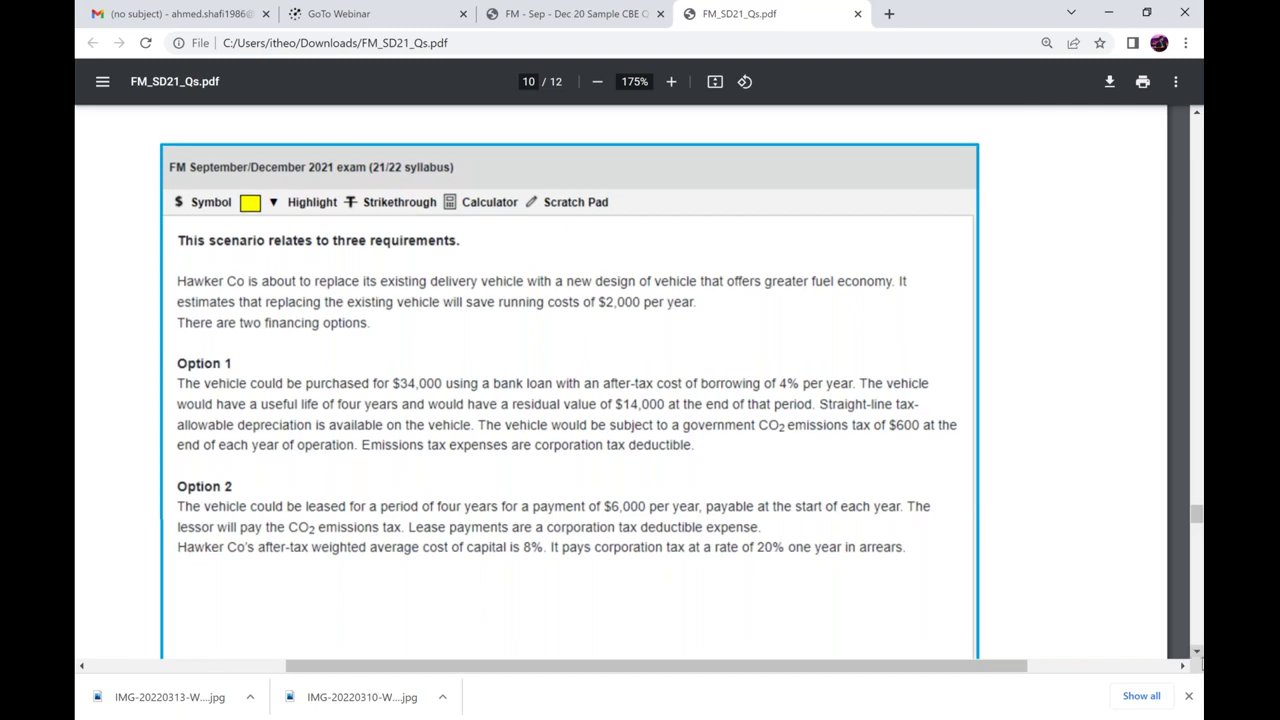
{"action": "scroll", "coordinate": [593, 340], "scroll_direction": "up", "scroll_amount": 1}
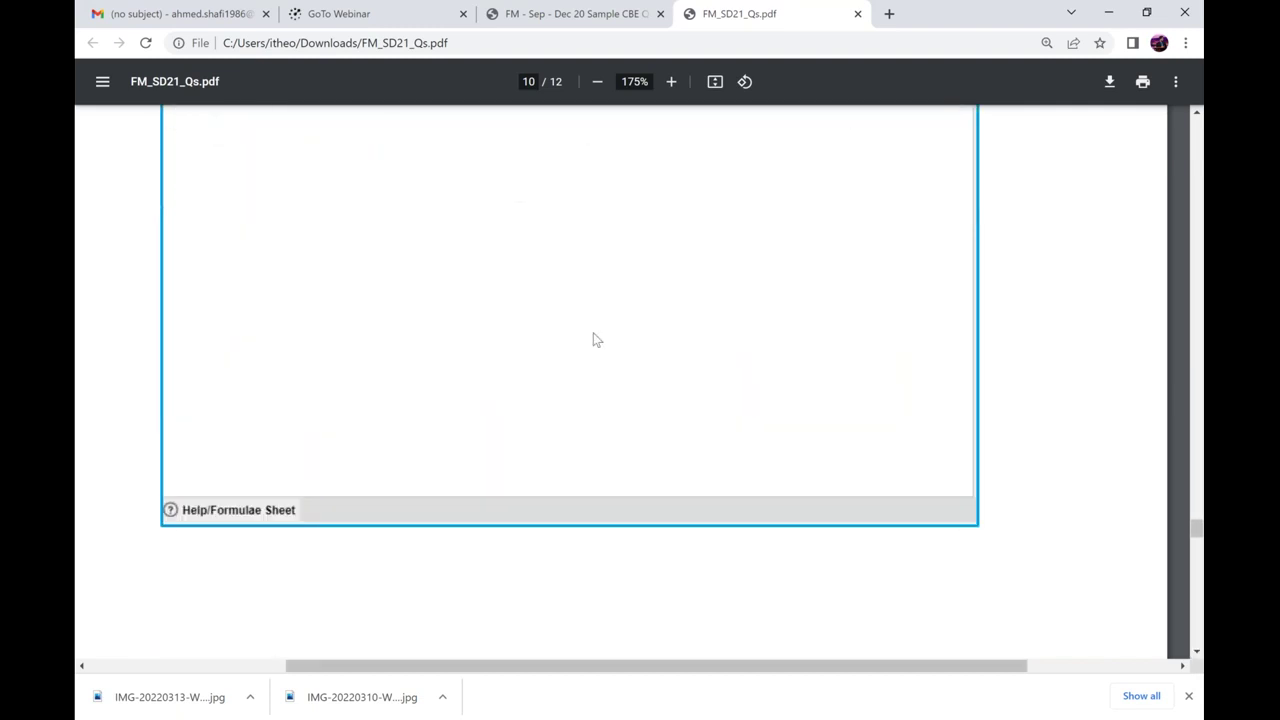
{"action": "scroll", "coordinate": [593, 340], "scroll_direction": "up", "scroll_amount": 3}
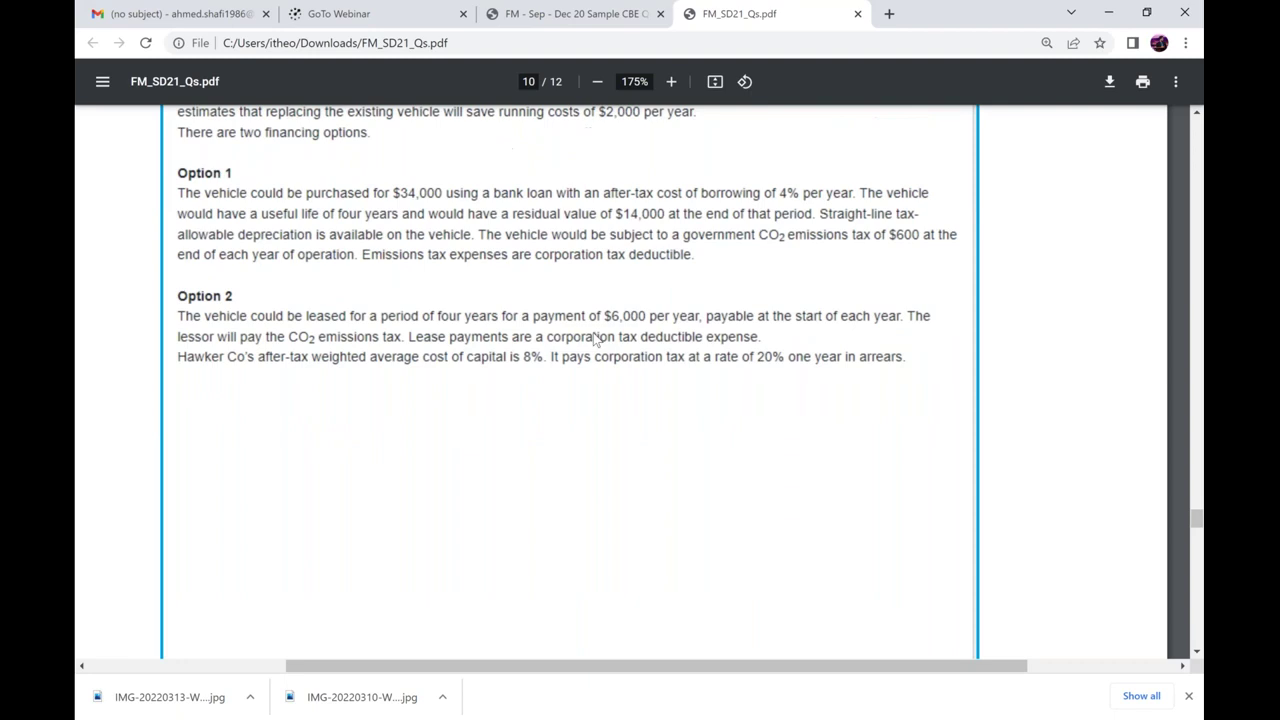
{"action": "scroll", "coordinate": [594, 340], "scroll_direction": "up", "scroll_amount": 1}
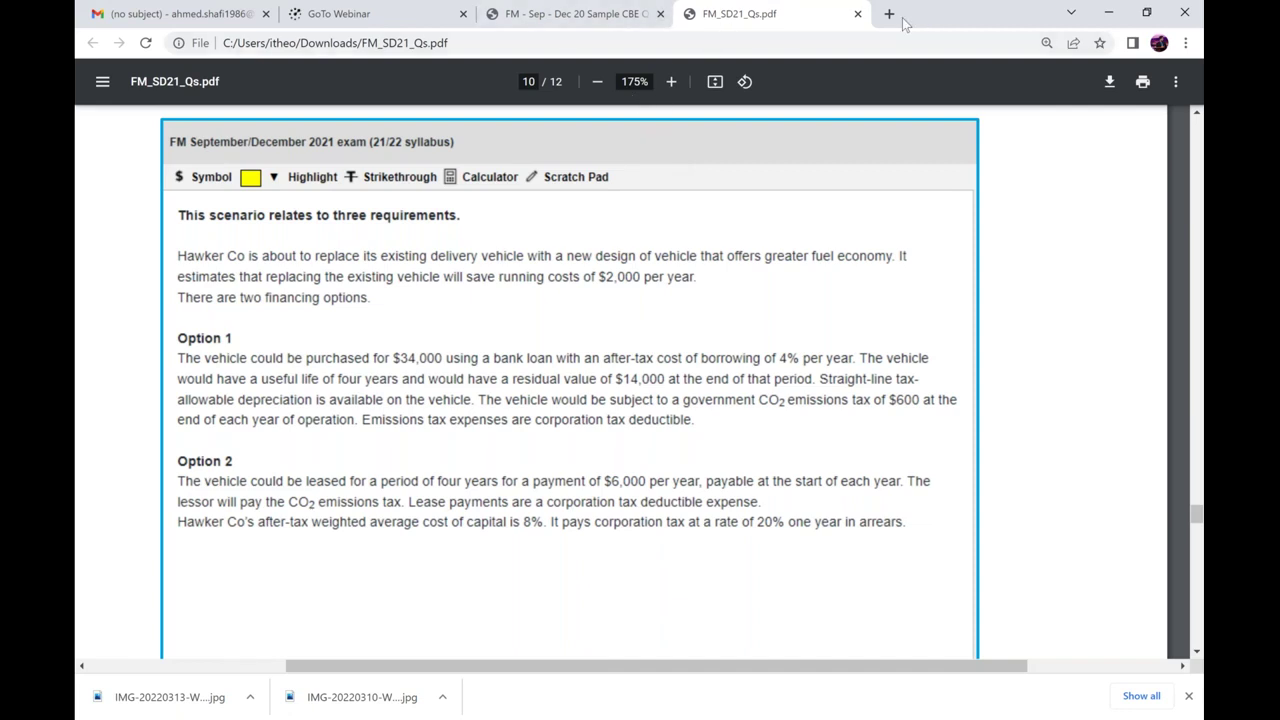
Step: Switch to Book1 in Excel and go to the empty rows from row 51 down on Sheet1
{"action": "left_click", "coordinate": [1182, 667]}
{"action": "left_click", "coordinate": [1183, 667]}
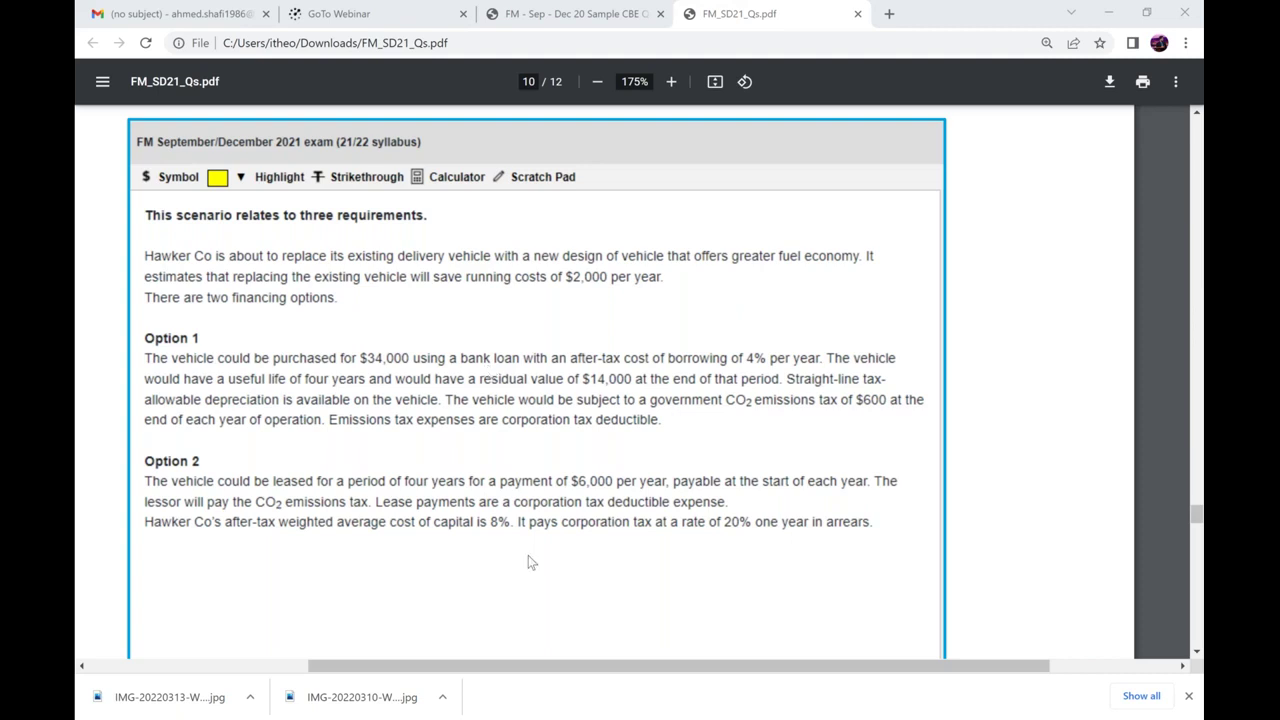
{"action": "mouse_move", "coordinate": [765, 719]}
{"action": "left_click", "coordinate": [765, 655]}
{"action": "left_click", "coordinate": [628, 481]}
{"action": "scroll", "coordinate": [640, 430], "scroll_direction": "down", "scroll_amount": 8}
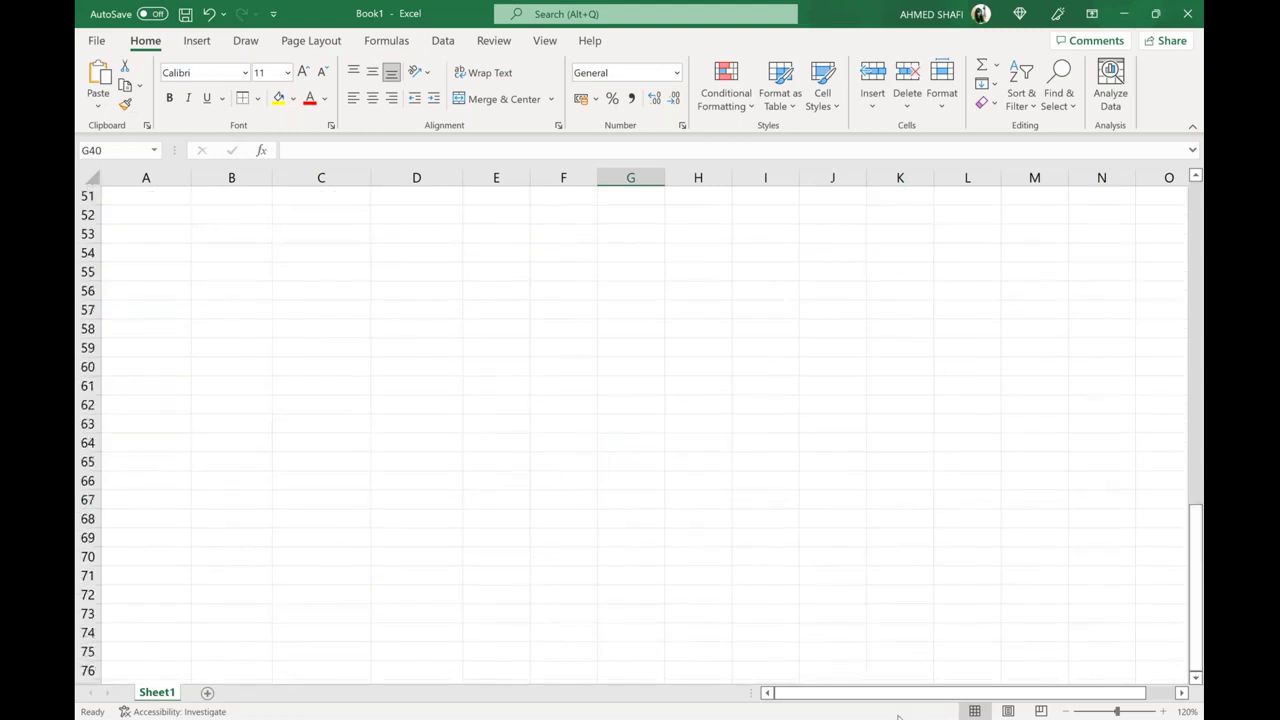
Step: Switch to the FM - Day 1 Word document and copy the Option 1 heading and paragraph of Question 2, Hawker Co
{"action": "key", "text": "alt+Tab"}
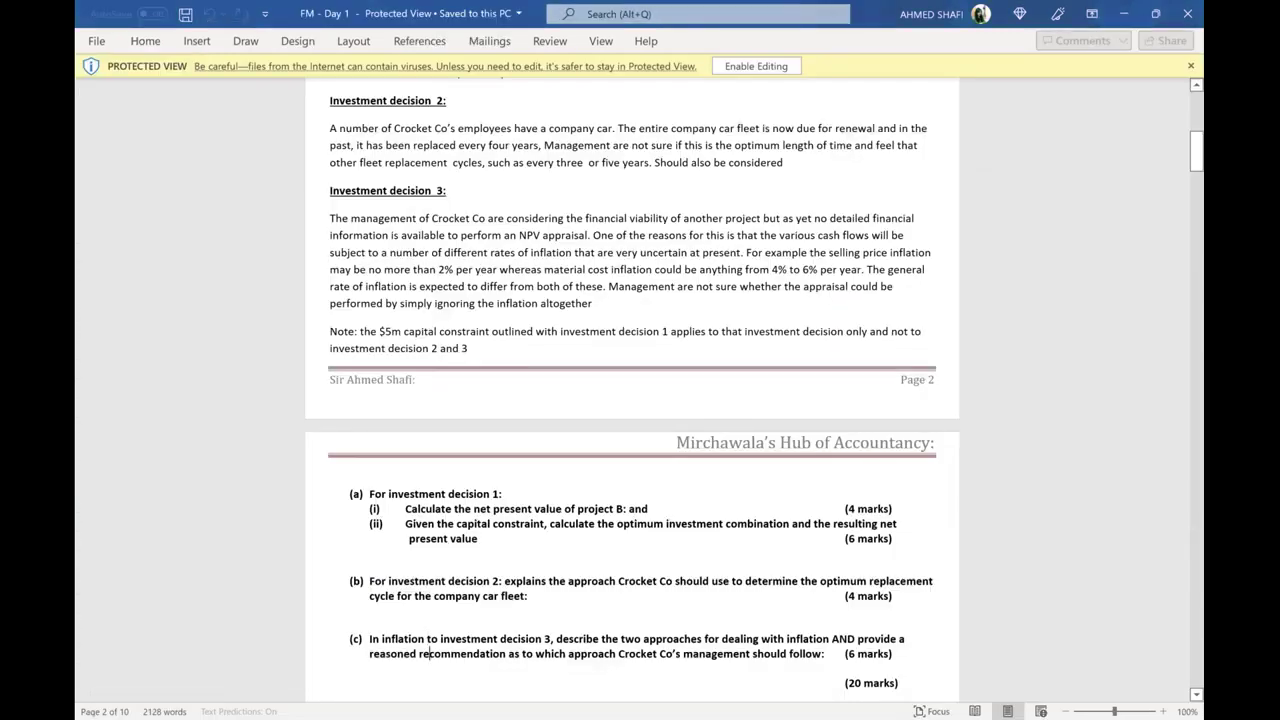
{"action": "key", "text": "Down"}
{"action": "key", "text": "Down"}
{"action": "key", "text": "Down"}
{"action": "scroll", "coordinate": [753, 632], "scroll_direction": "down", "scroll_amount": 15}
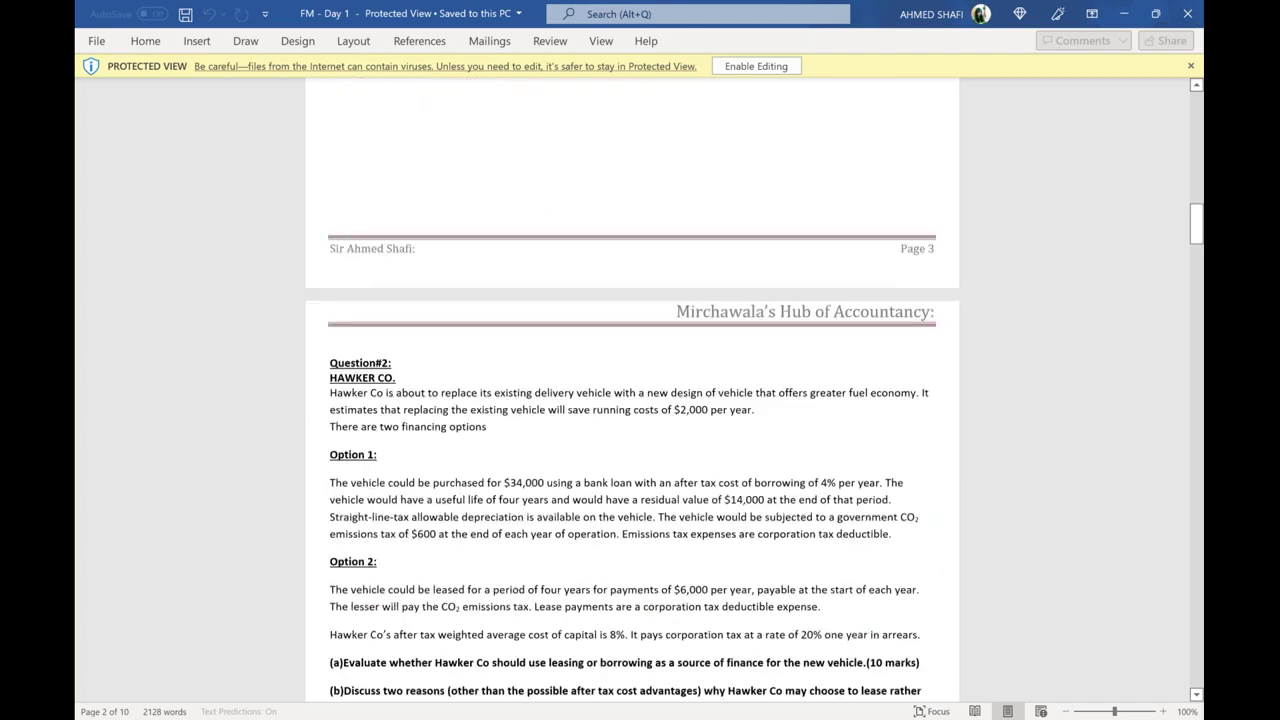
{"action": "scroll", "coordinate": [632, 450], "scroll_direction": "down", "scroll_amount": 2}
{"action": "scroll", "coordinate": [632, 400], "scroll_direction": "down", "scroll_amount": 3}
{"action": "left_click_drag", "start_coordinate": [330, 224], "coordinate": [890, 311]}
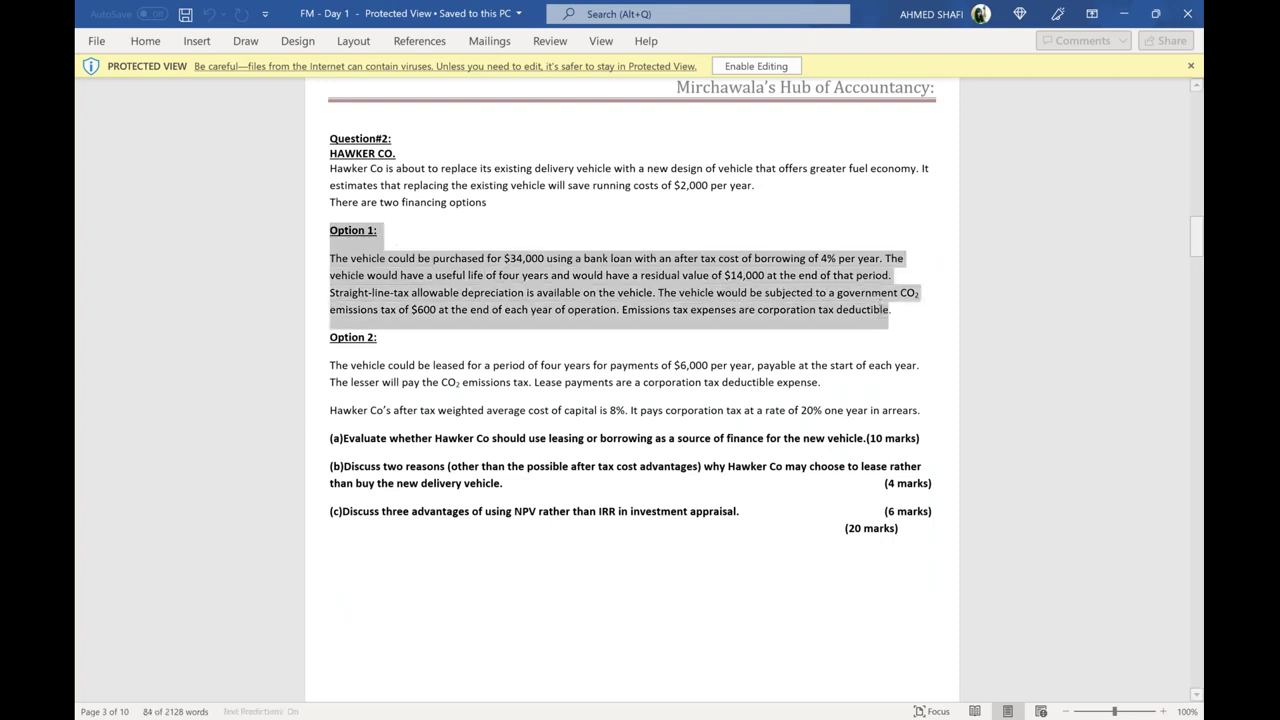
Step: Paste the Option 1 text into Excel at cell A52 and open cell A53 for editing to show the full paragraph
{"action": "key", "text": "alt+Tab"}
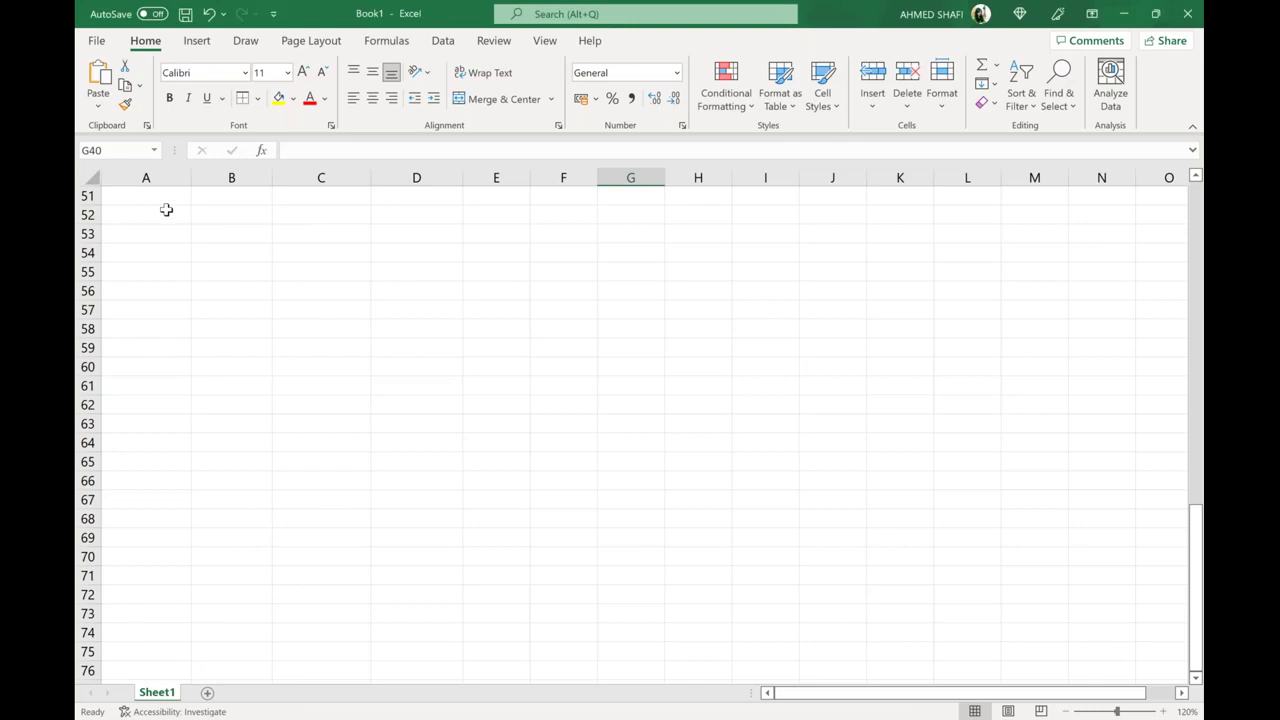
{"action": "left_click", "coordinate": [166, 210]}
{"action": "key", "text": "ctrl+v"}
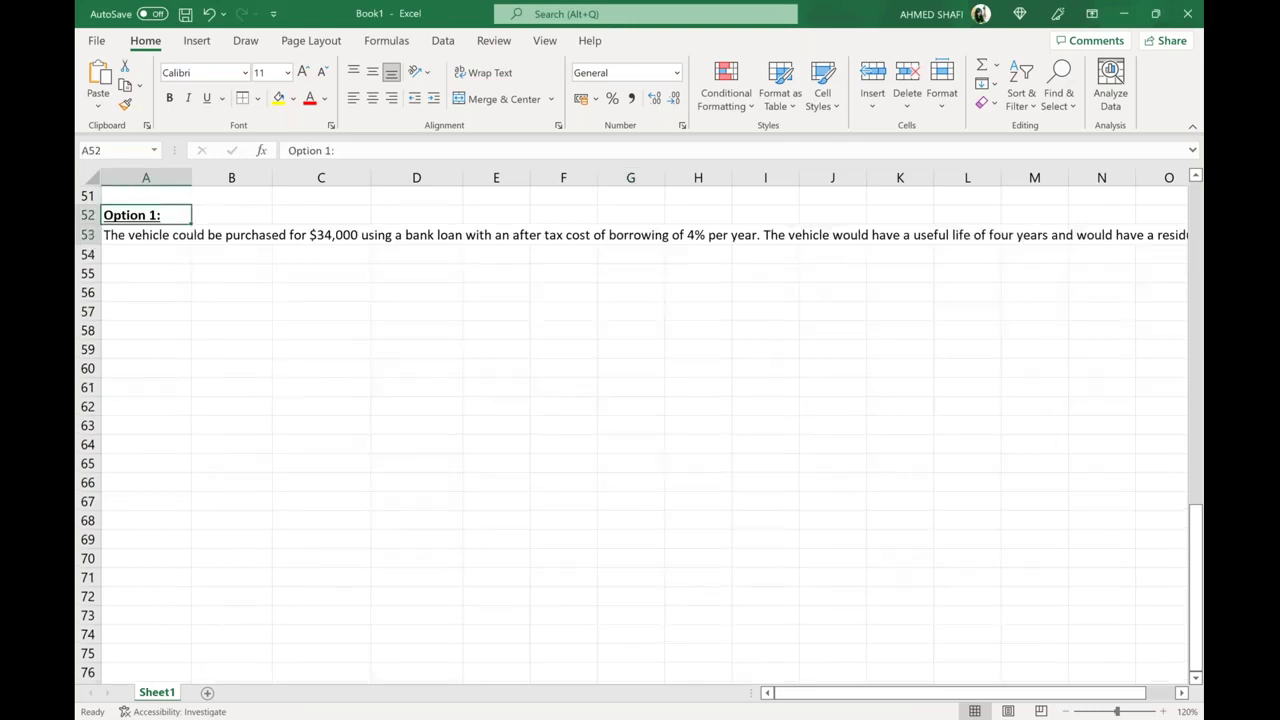
{"action": "left_click", "coordinate": [269, 348]}
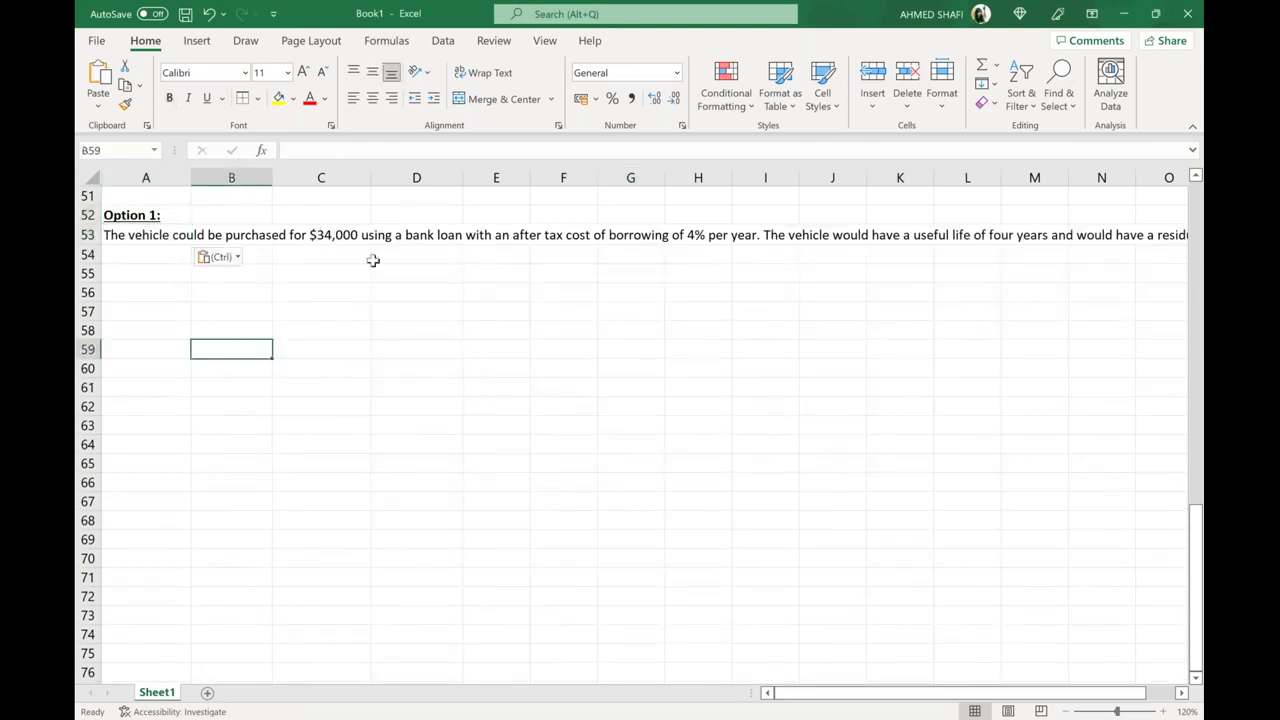
{"action": "double_click", "coordinate": [168, 236]}
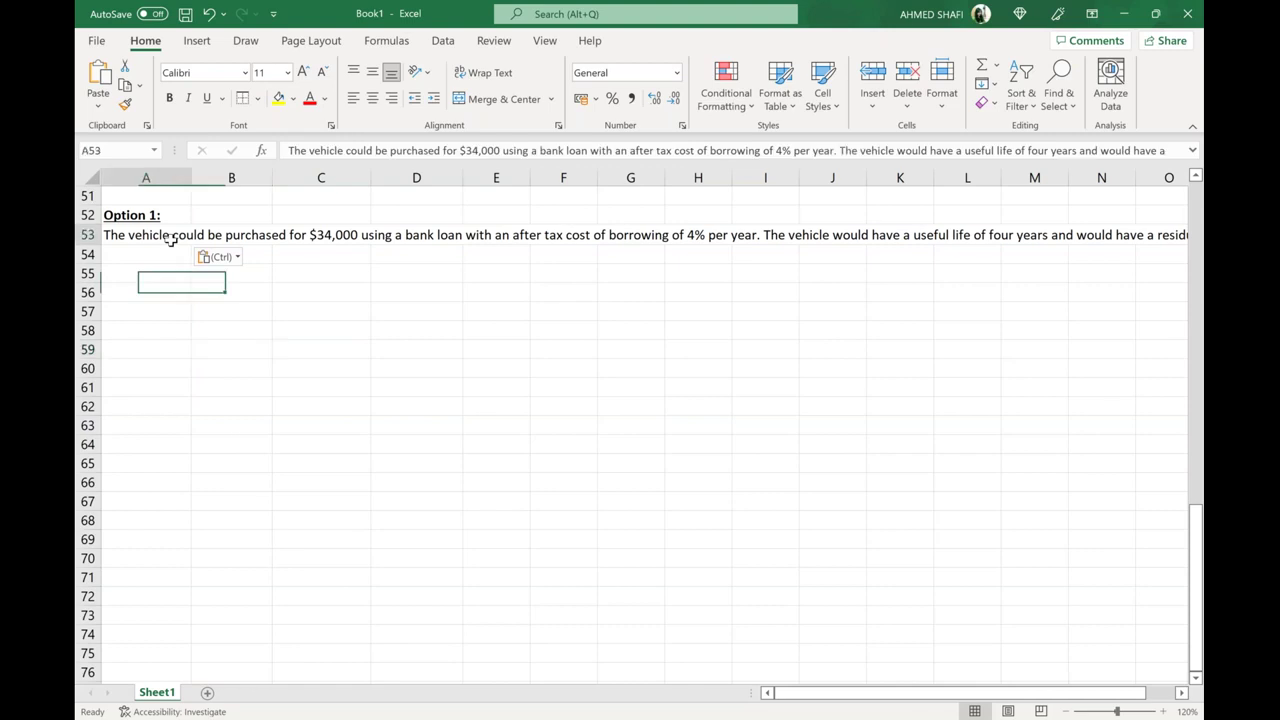
{"action": "left_click", "coordinate": [259, 372]}
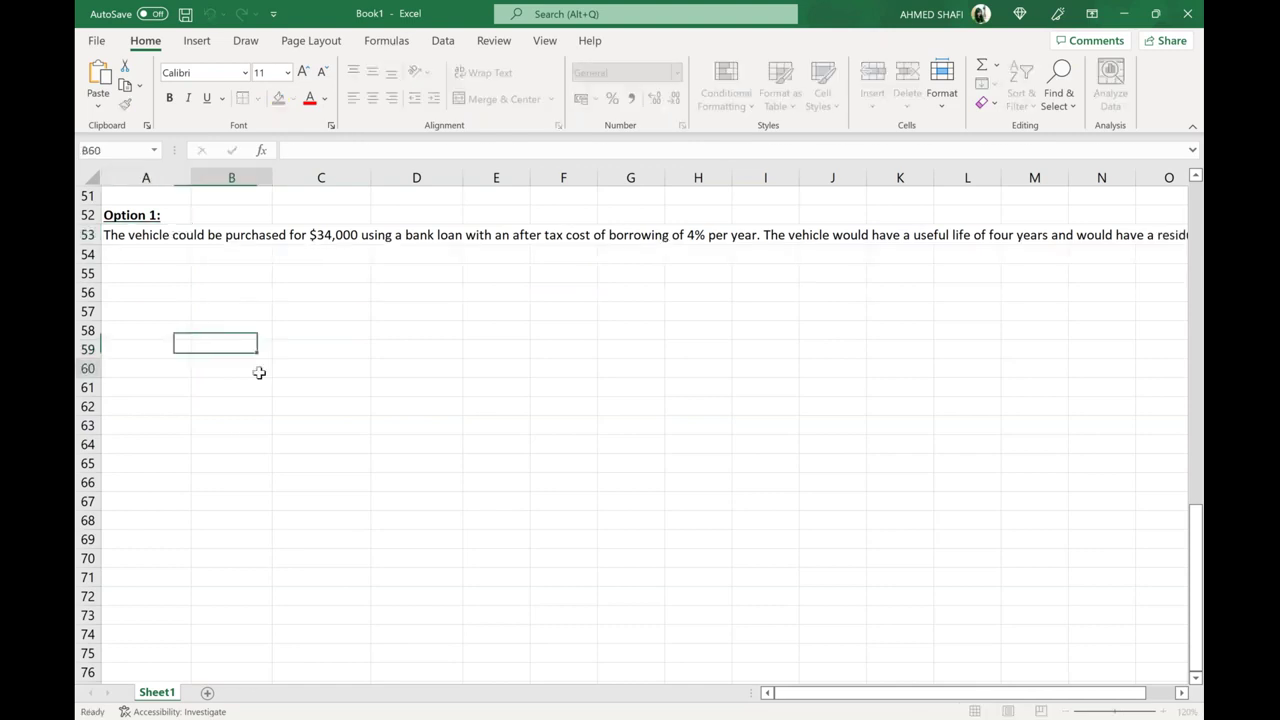
{"action": "double_click", "coordinate": [168, 236]}
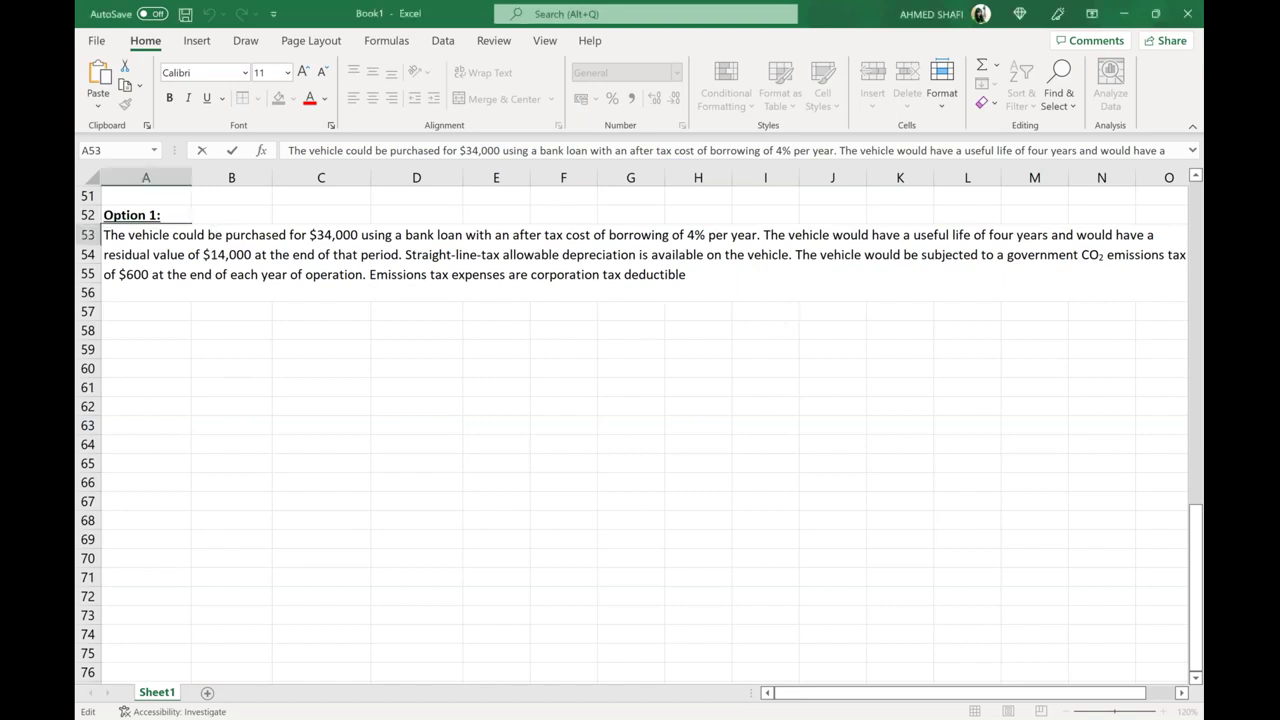
Step: Handwrite "TAD/C.A =" in green ink over the blank cells around columns I to K, rows 57 to 58
{"action": "left_click_drag", "start_coordinate": [764, 311], "coordinate": [786, 308]}
{"action": "mouse_move", "coordinate": [785, 326]}
{"action": "left_mouse_down"}
{"action": "mouse_move", "coordinate": [792, 309]}
{"action": "mouse_move", "coordinate": [800, 326]}
{"action": "left_mouse_up"}
{"action": "left_click_drag", "start_coordinate": [789, 318], "coordinate": [806, 325]}
{"action": "left_click_drag", "start_coordinate": [806, 310], "coordinate": [830, 344]}
{"action": "mouse_move", "coordinate": [858, 315]}
{"action": "left_mouse_down"}
{"action": "mouse_move", "coordinate": [850, 327]}
{"action": "mouse_move", "coordinate": [867, 322]}
{"action": "left_mouse_up"}
{"action": "left_click_drag", "start_coordinate": [873, 328], "coordinate": [884, 321]}
{"action": "left_click_drag", "start_coordinate": [901, 318], "coordinate": [911, 318]}
{"action": "left_click_drag", "start_coordinate": [901, 327], "coordinate": [912, 327]}
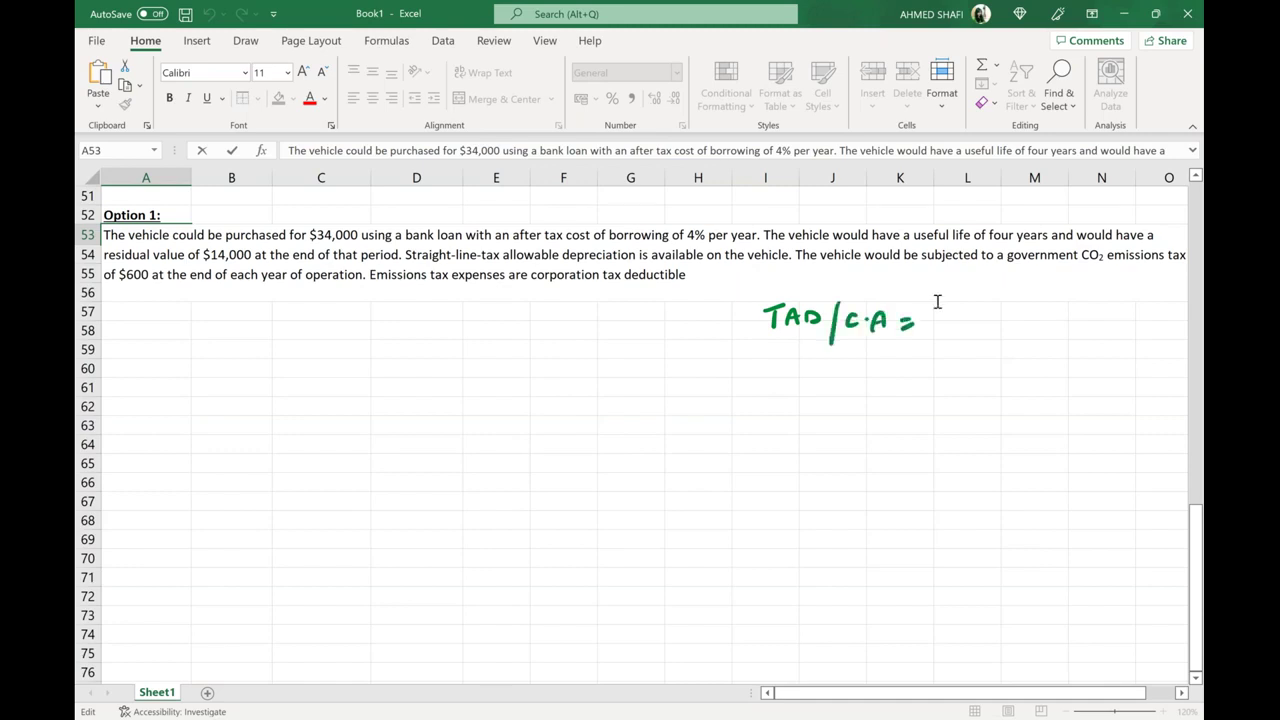
Step: Handwrite the fraction "34000 - 14000" over "4" in green ink after the equals sign
{"action": "mouse_move", "coordinate": [930, 311]}
{"action": "left_mouse_down"}
{"action": "mouse_move", "coordinate": [929, 329]}
{"action": "mouse_move", "coordinate": [956, 322]}
{"action": "left_mouse_up"}
{"action": "left_click_drag", "start_coordinate": [953, 313], "coordinate": [953, 330]}
{"action": "left_click_drag", "start_coordinate": [966, 320], "coordinate": [968, 323]}
{"action": "left_click_drag", "start_coordinate": [980, 320], "coordinate": [1031, 330]}
{"action": "left_click_drag", "start_coordinate": [1045, 313], "coordinate": [1053, 323]}
{"action": "mouse_move", "coordinate": [1050, 313]}
{"action": "left_mouse_down"}
{"action": "mouse_move", "coordinate": [1050, 330]}
{"action": "mouse_move", "coordinate": [1060, 322]}
{"action": "left_mouse_up"}
{"action": "left_click_drag", "start_coordinate": [1074, 320], "coordinate": [1088, 320]}
{"action": "left_click_drag", "start_coordinate": [936, 340], "coordinate": [1094, 342]}
{"action": "left_click_drag", "start_coordinate": [1006, 358], "coordinate": [1018, 370]}
{"action": "left_click_drag", "start_coordinate": [1014, 360], "coordinate": [1014, 385]}
Step: Handwrite "= 5000/yr" in green ink beneath the fraction
{"action": "mouse_move", "coordinate": [922, 411]}
{"action": "left_mouse_down"}
{"action": "mouse_move", "coordinate": [970, 418]}
{"action": "mouse_move", "coordinate": [981, 398]}
{"action": "left_mouse_up"}
{"action": "left_click_drag", "start_coordinate": [984, 404], "coordinate": [994, 416]}
{"action": "left_click_drag", "start_coordinate": [1008, 404], "coordinate": [1022, 430]}
{"action": "left_click_drag", "start_coordinate": [1040, 404], "coordinate": [1040, 436]}
{"action": "left_click_drag", "start_coordinate": [1062, 424], "coordinate": [1072, 409]}
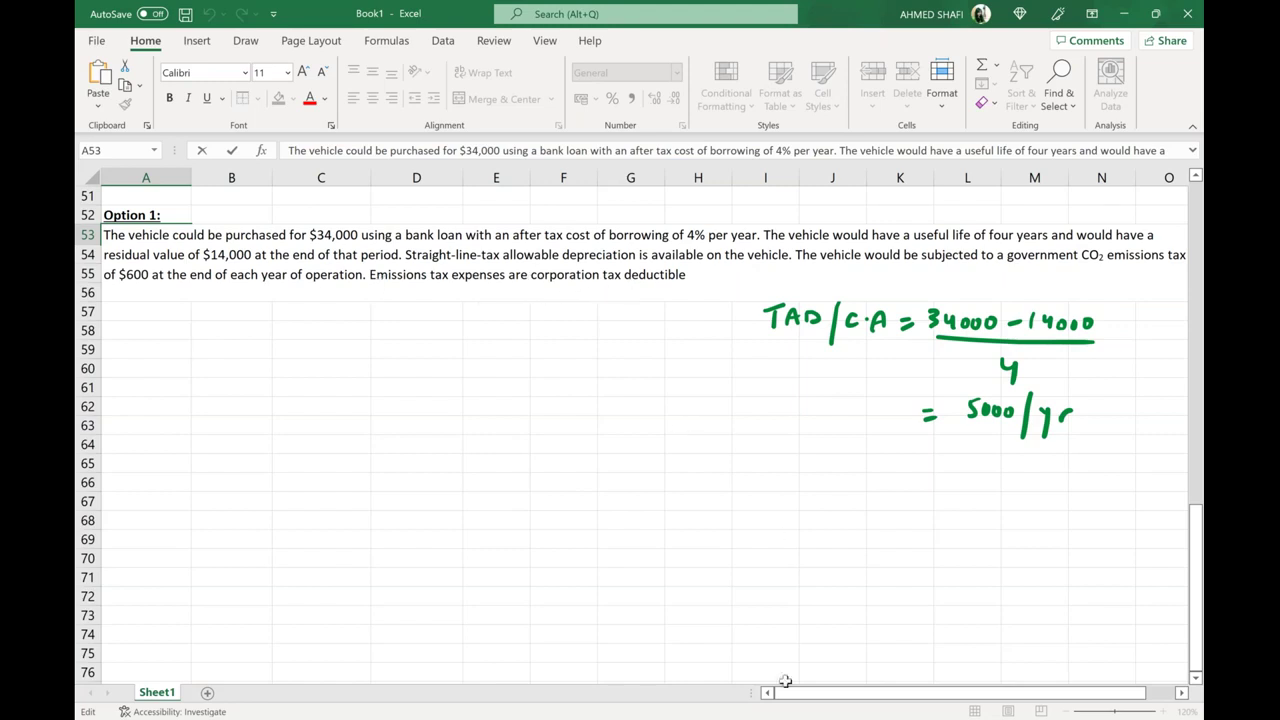
Step: Check Option 2 in the Word document, switch to Chrome and examine requirement (a) for Scenario 2 on page 11 of FM_SD21_Qs.pdf
{"action": "key", "text": "alt+Tab"}
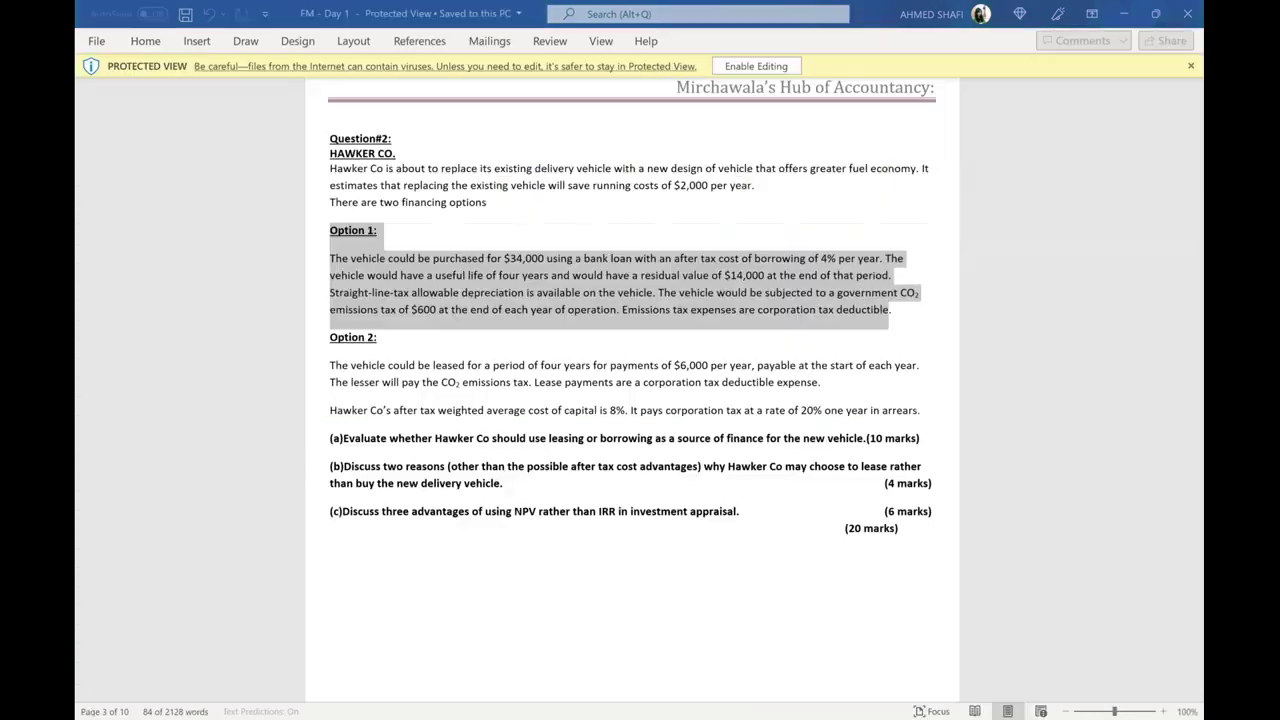
{"action": "left_click", "coordinate": [330, 337]}
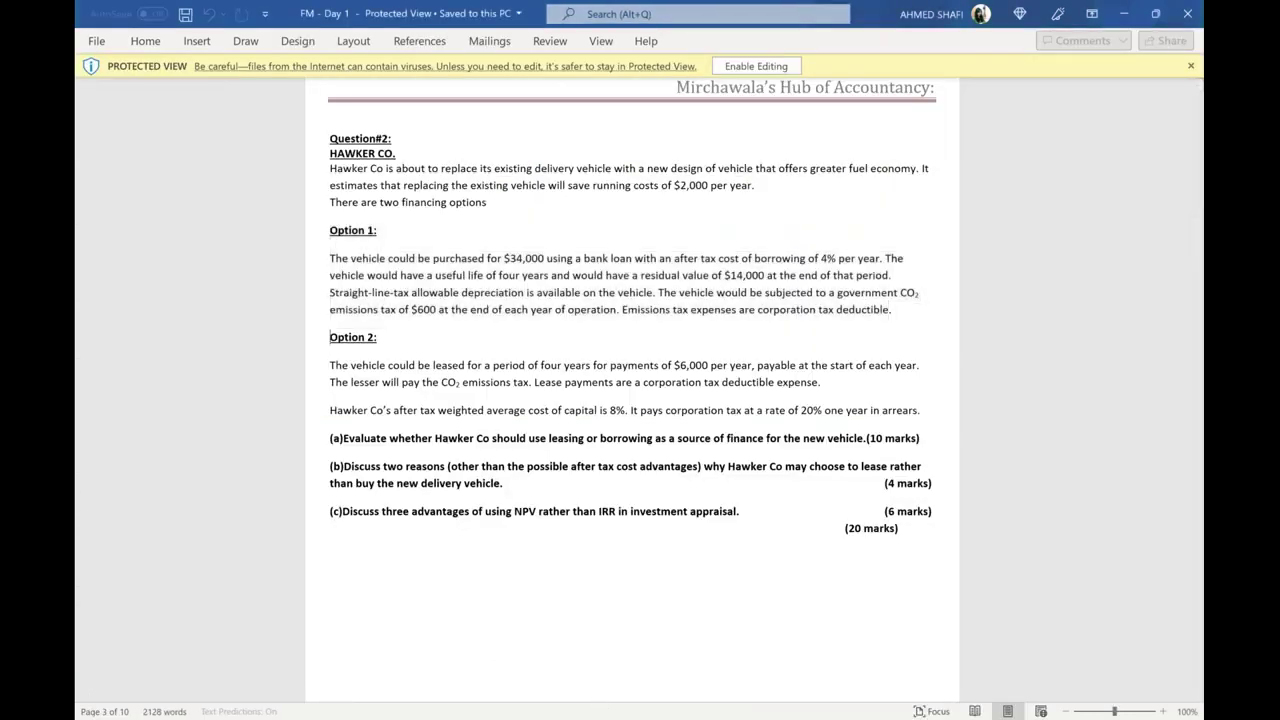
{"action": "key", "text": "alt+Tab"}
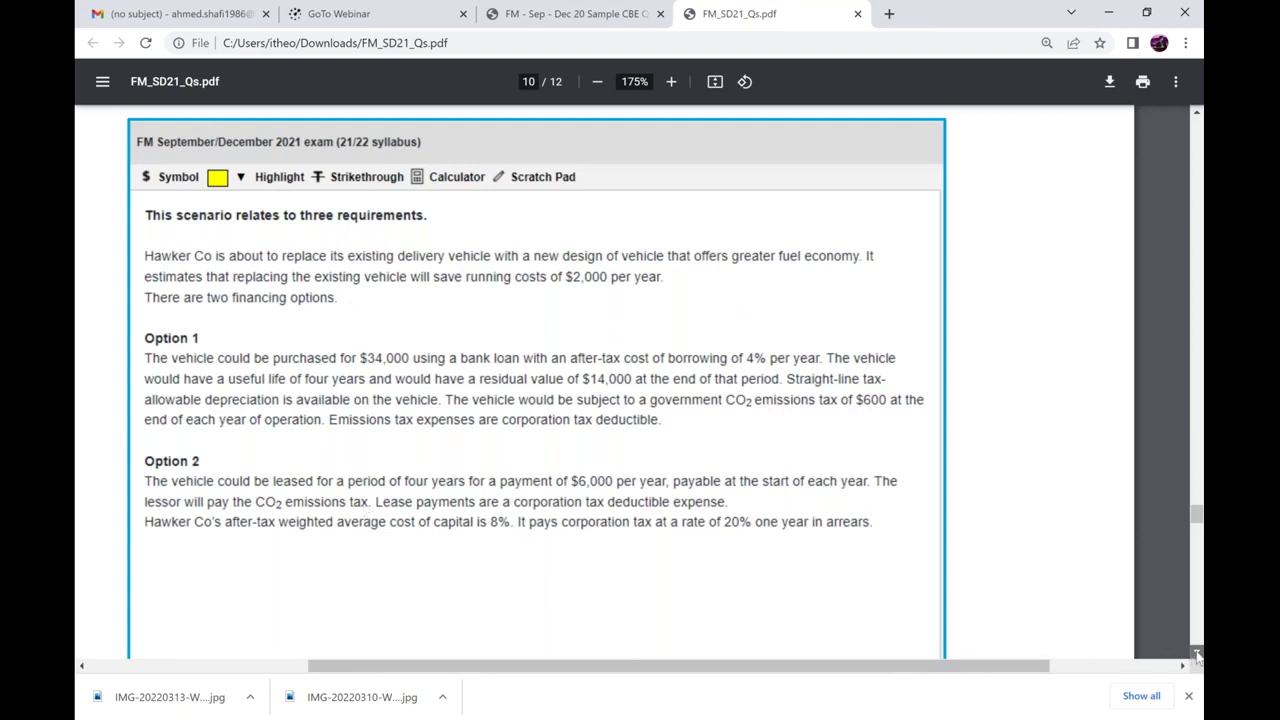
{"action": "scroll", "coordinate": [1197, 655], "scroll_direction": "down", "scroll_amount": 6}
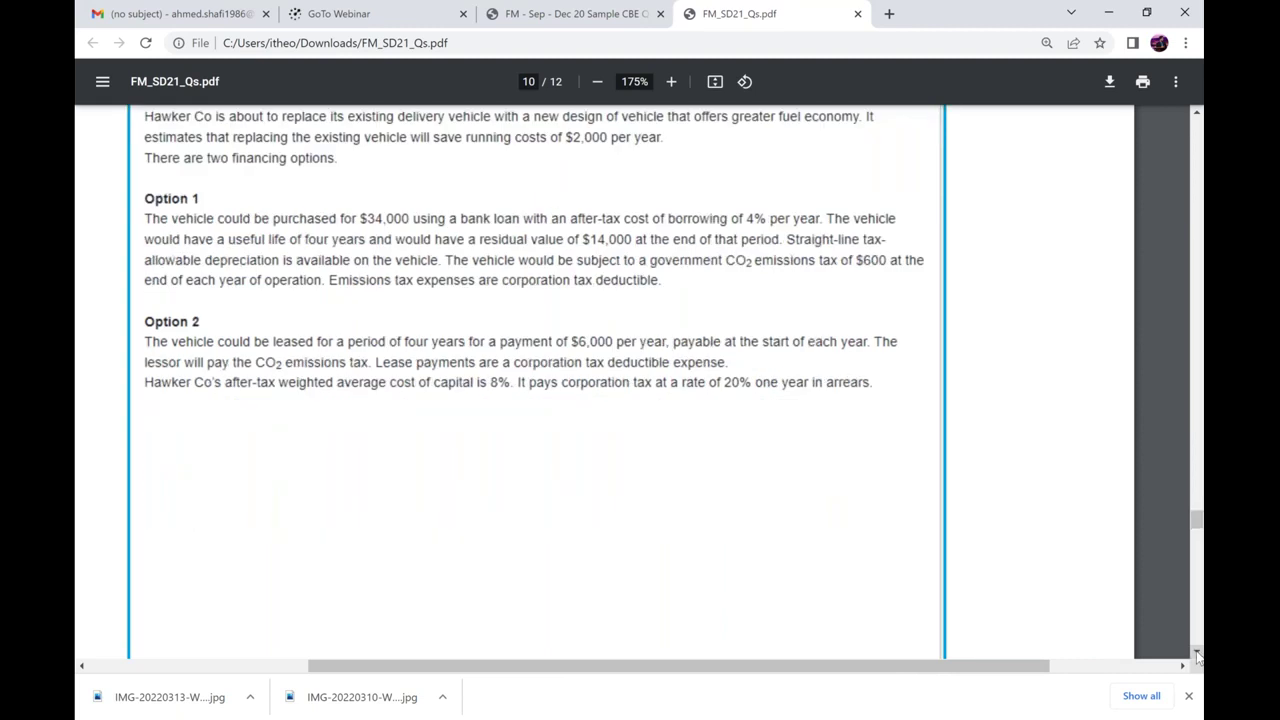
{"action": "scroll", "coordinate": [1197, 655], "scroll_direction": "down", "scroll_amount": 5}
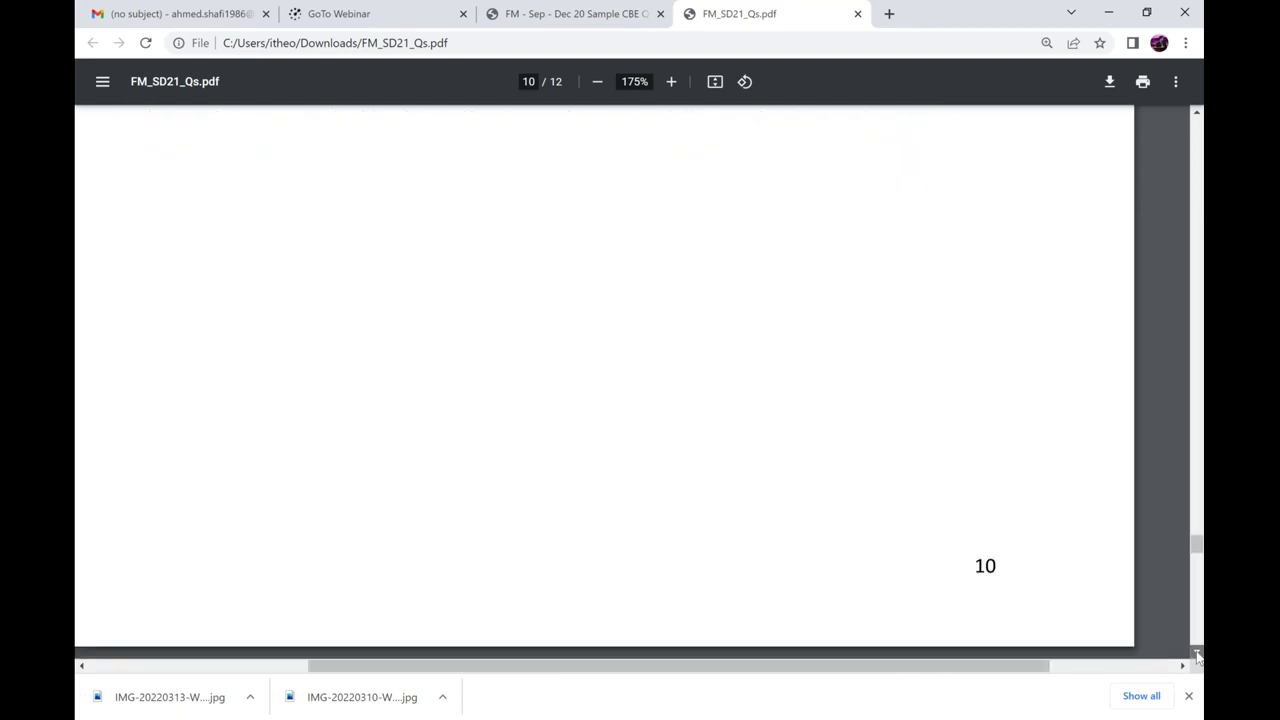
{"action": "scroll", "coordinate": [1197, 655], "scroll_direction": "down", "scroll_amount": 3}
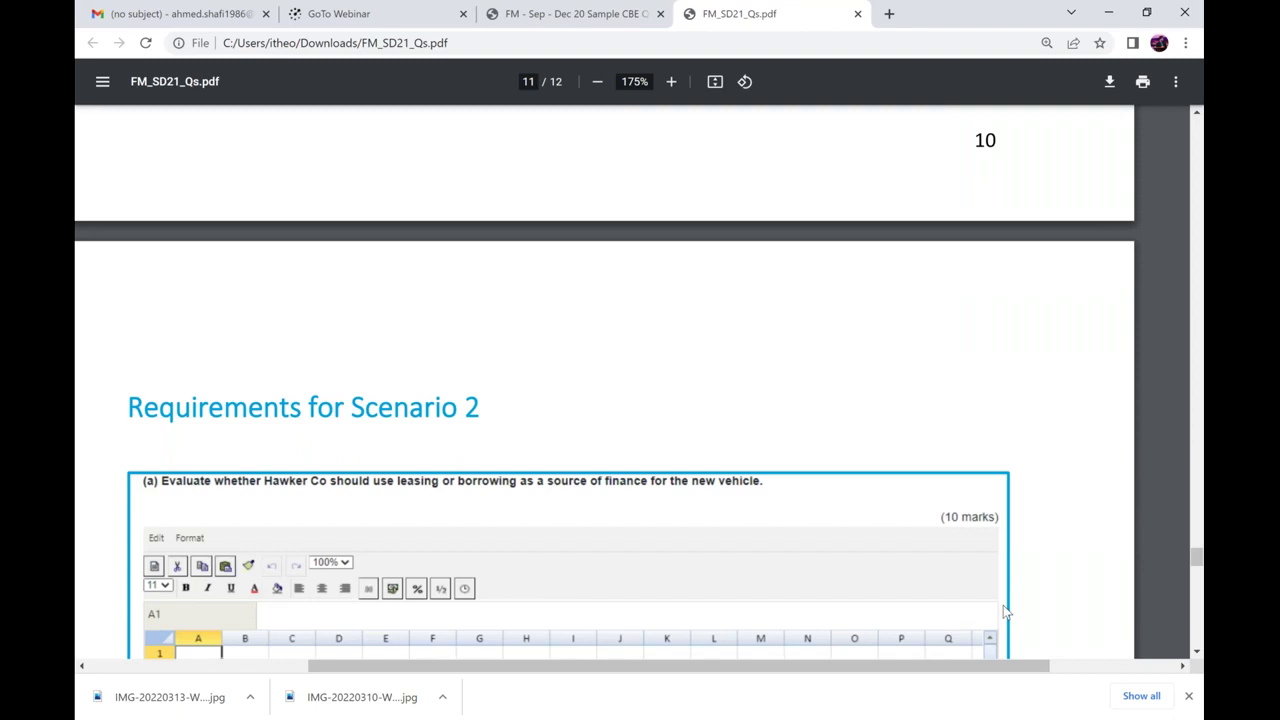
{"action": "left_click", "coordinate": [1197, 652]}
{"action": "scroll", "coordinate": [1197, 652], "scroll_direction": "down", "scroll_amount": 1}
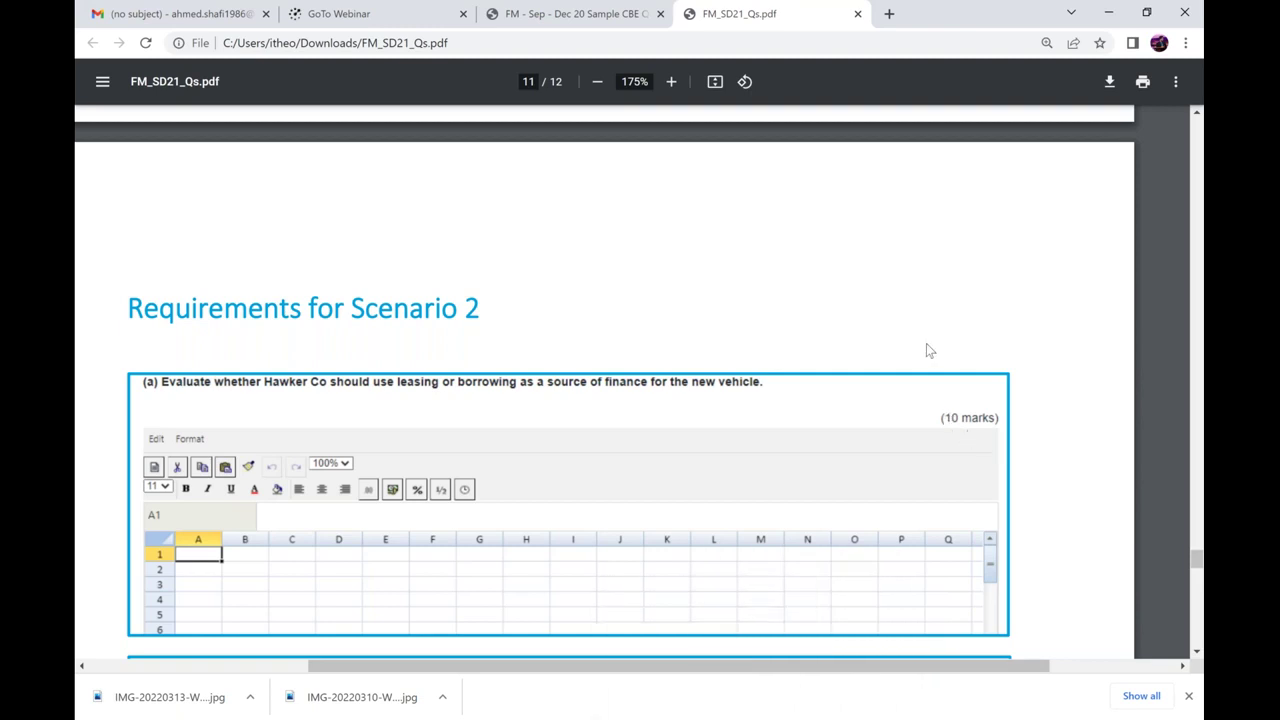
Step: Return to the Hawker Co scenario on page 10 of the PDF and review both financing options
{"action": "scroll", "coordinate": [926, 344], "scroll_direction": "up", "scroll_amount": 2}
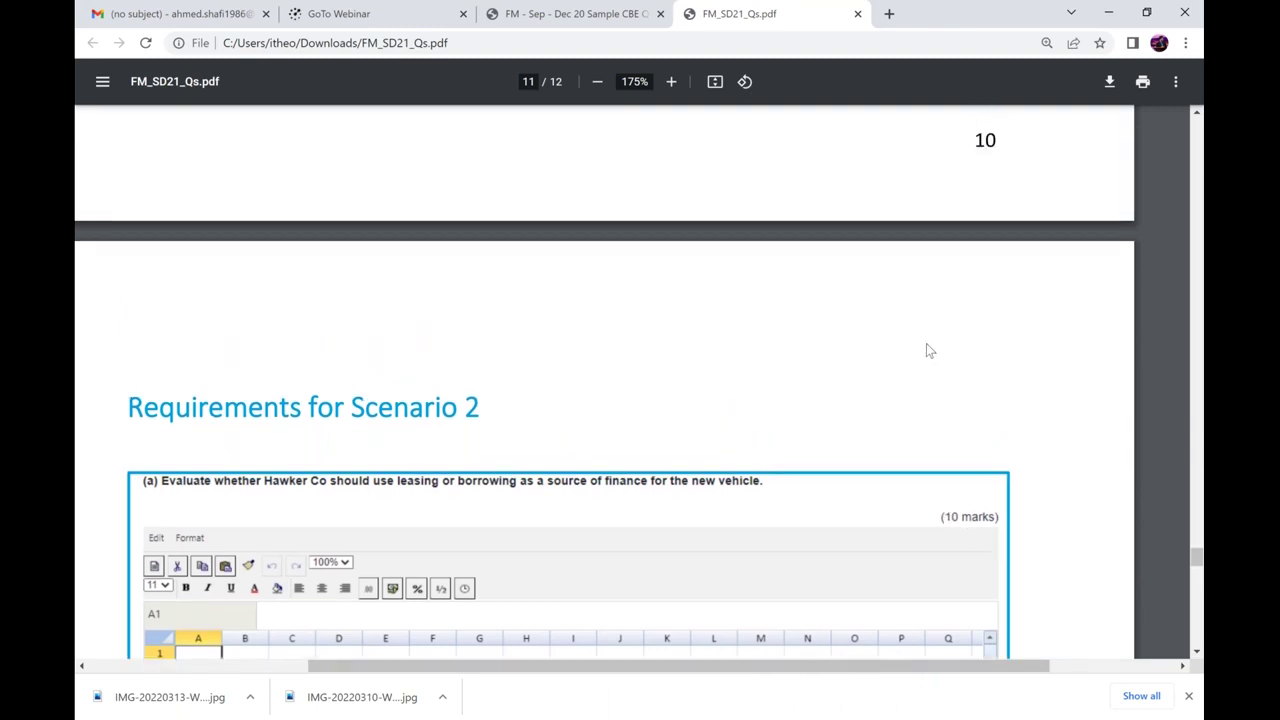
{"action": "scroll", "coordinate": [926, 350], "scroll_direction": "up", "scroll_amount": 1}
{"action": "scroll", "coordinate": [926, 350], "scroll_direction": "up", "scroll_amount": 5}
{"action": "scroll", "coordinate": [926, 350], "scroll_direction": "up", "scroll_amount": 5}
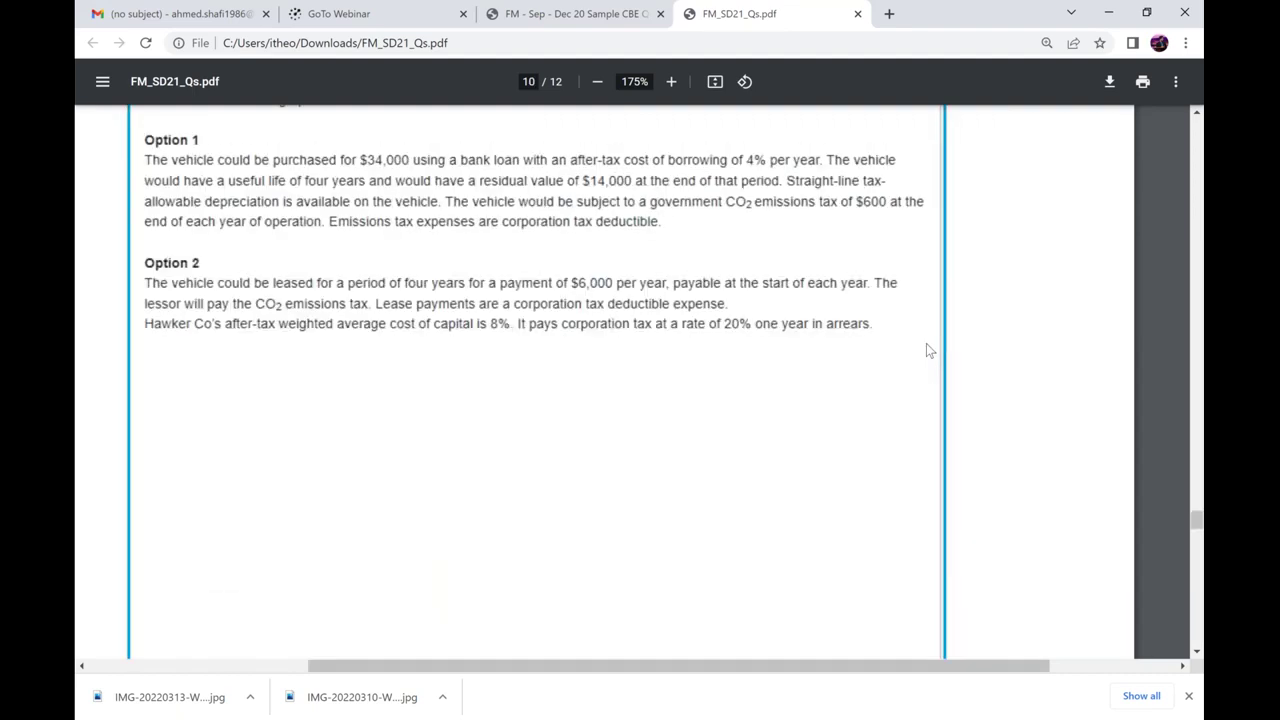
{"action": "scroll", "coordinate": [929, 350], "scroll_direction": "up", "scroll_amount": 3}
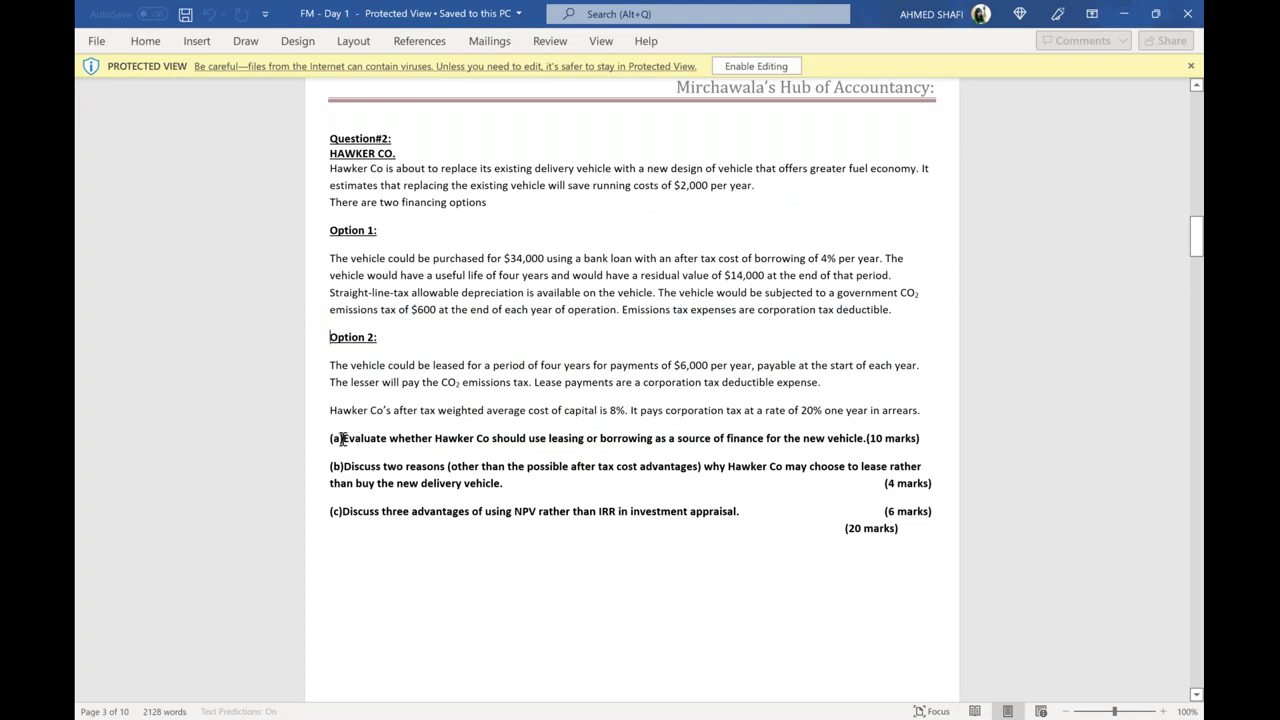
Step: Copy the requirement (a) sentence, without its marks, from the FM - Day 1 Word document and return to Book1 in Excel
{"action": "left_click_drag", "start_coordinate": [342, 438], "coordinate": [864, 438]}
{"action": "key", "text": "ctrl+c"}
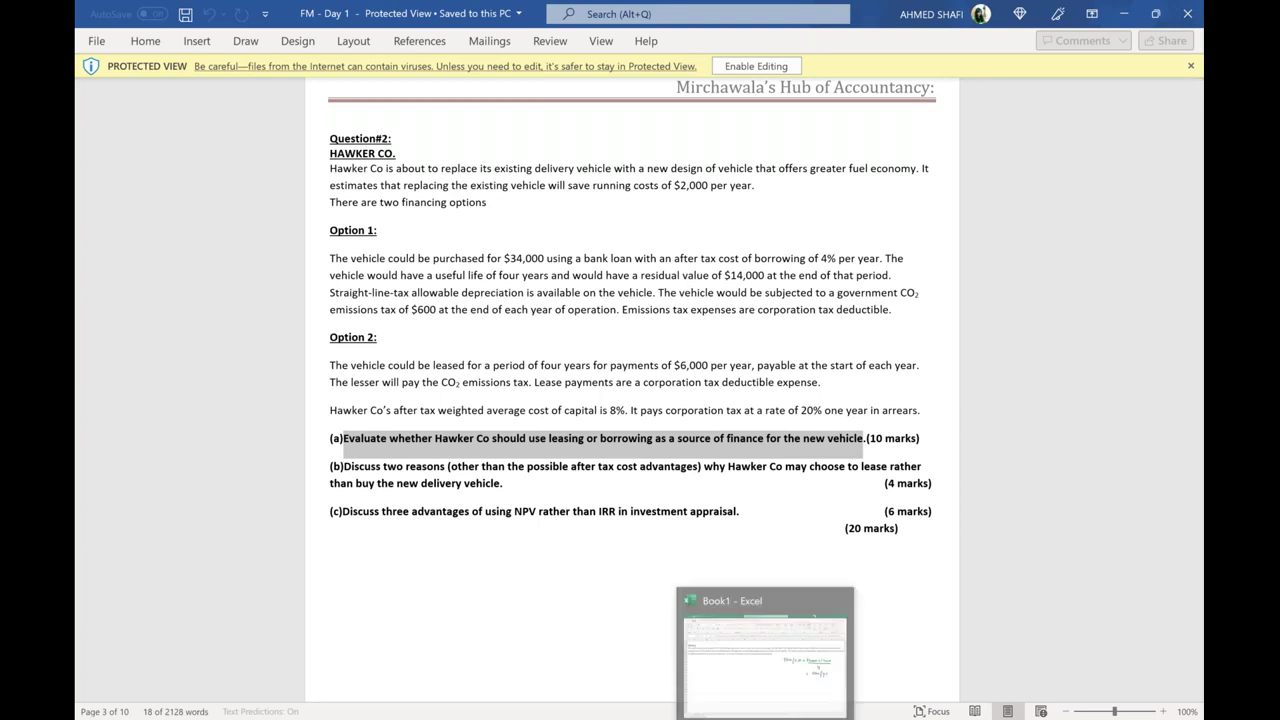
{"action": "left_click", "coordinate": [765, 718]}
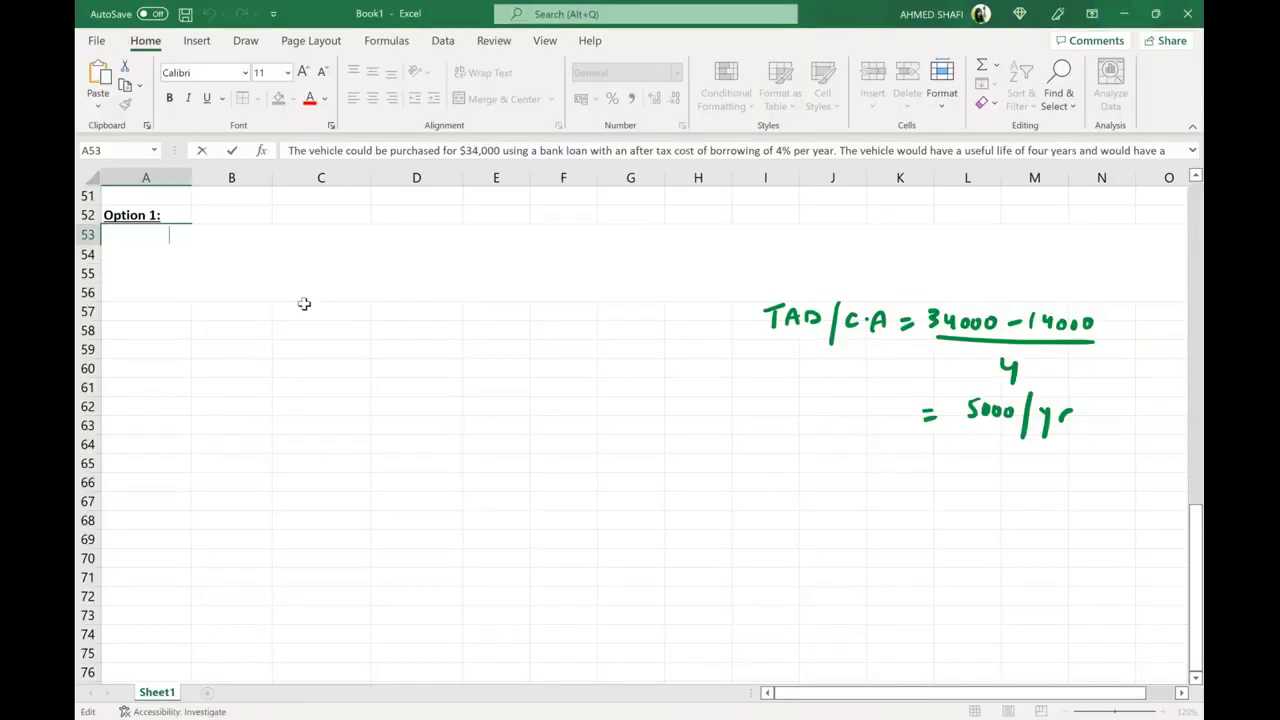
Step: Leave editing of cell A53 and delete the pasted Option 1 paragraph and its heading from cells A53 and A52
{"action": "key", "text": "Return"}
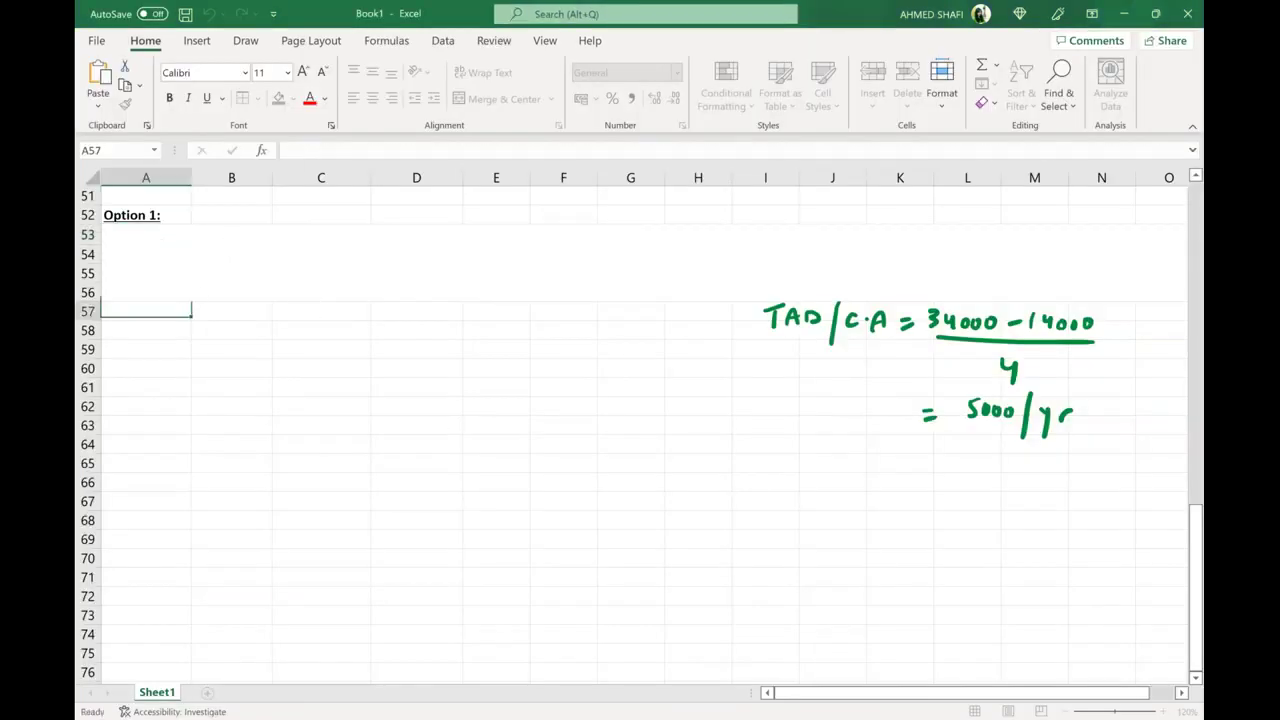
{"action": "left_click", "coordinate": [153, 235]}
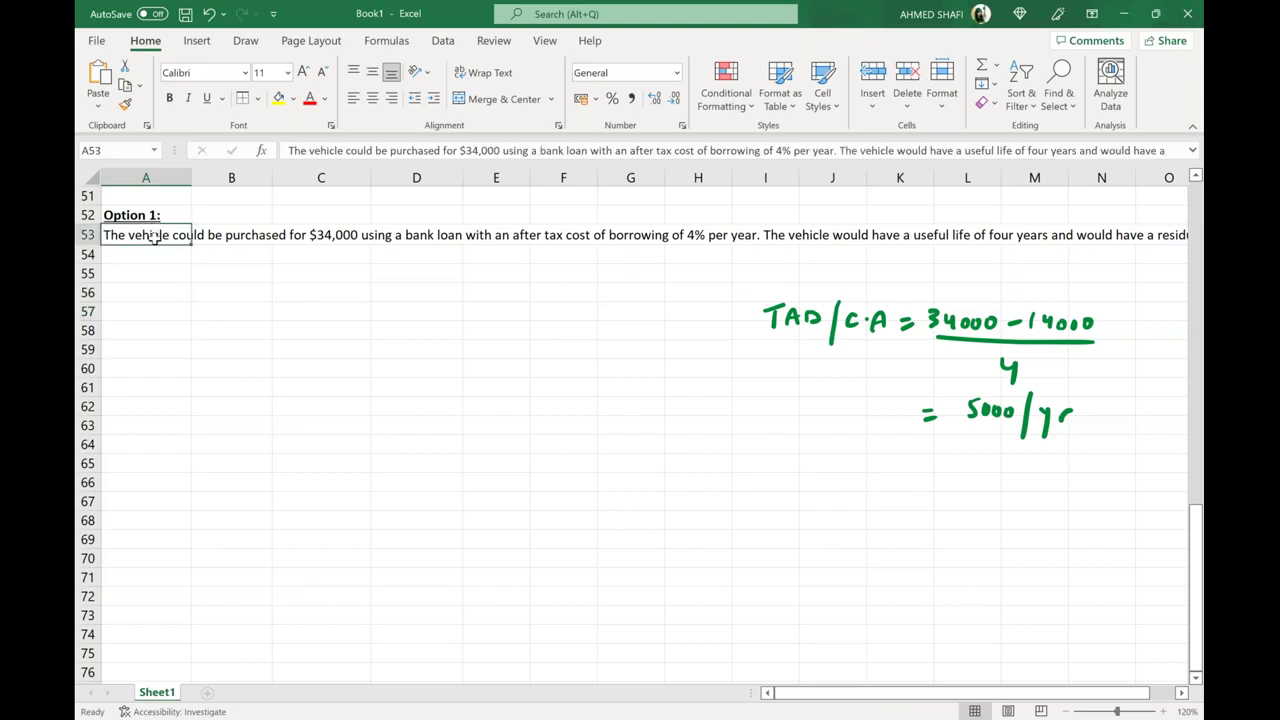
{"action": "key", "text": "shift+Right"}
{"action": "key", "text": "shift+Right"}
{"action": "key", "text": "shift+Right"}
{"action": "key", "text": "shift+Right"}
{"action": "key", "text": "shift+Right"}
{"action": "key", "text": "shift+Right"}
{"action": "key", "text": "shift+Right"}
{"action": "key", "text": "shift+Right"}
{"action": "key", "text": "shift+Right"}
{"action": "key", "text": "shift+Right"}
{"action": "key", "text": "shift+Right"}
{"action": "key", "text": "shift+Right"}
{"action": "key", "text": "shift+Right"}
{"action": "key", "text": "shift+Right"}
{"action": "key", "text": "shift+Right"}
{"action": "key", "text": "shift+Right"}
{"action": "key", "text": "shift+Right"}
{"action": "key", "text": "shift+Right"}
{"action": "key", "text": "shift+Right"}
{"action": "key", "text": "shift+Right"}
{"action": "key", "text": "shift+Right"}
{"action": "key", "text": "shift+Right"}
{"action": "key", "text": "shift+Right"}
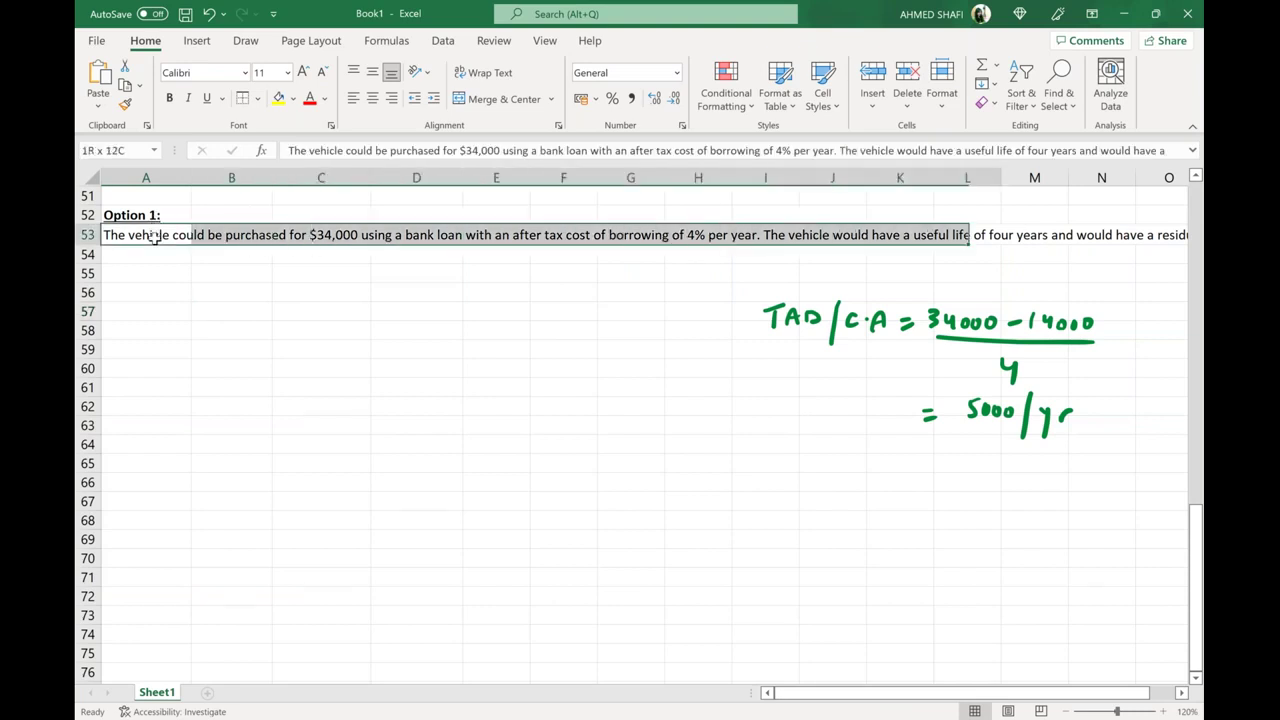
{"action": "key", "text": "Delete"}
{"action": "key", "text": "ctrl+BackSpace"}
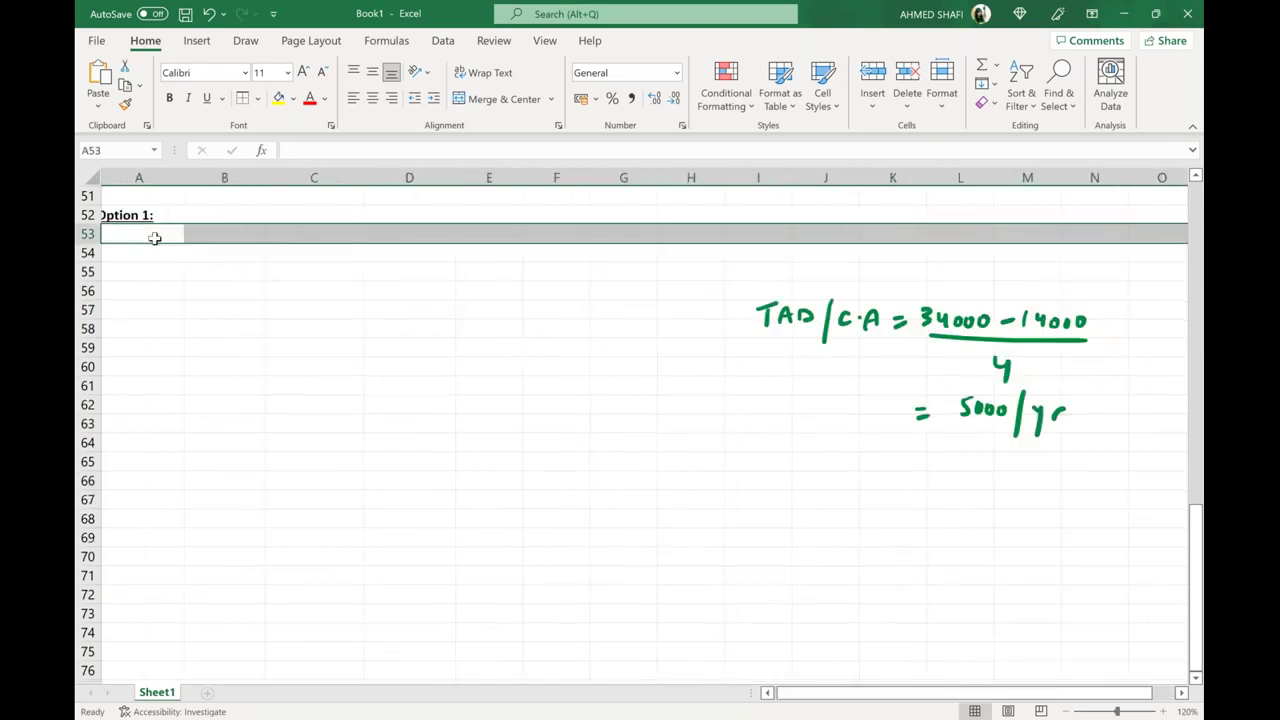
{"action": "left_click", "coordinate": [503, 462]}
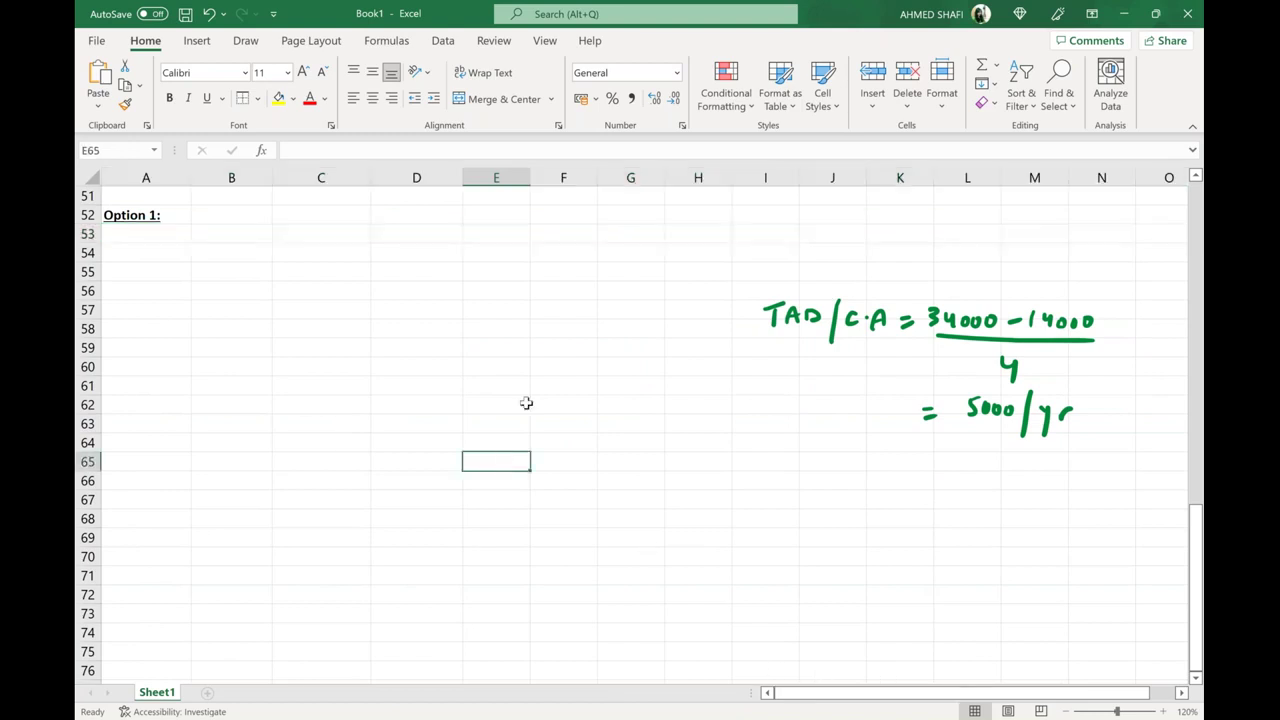
{"action": "left_click", "coordinate": [158, 256]}
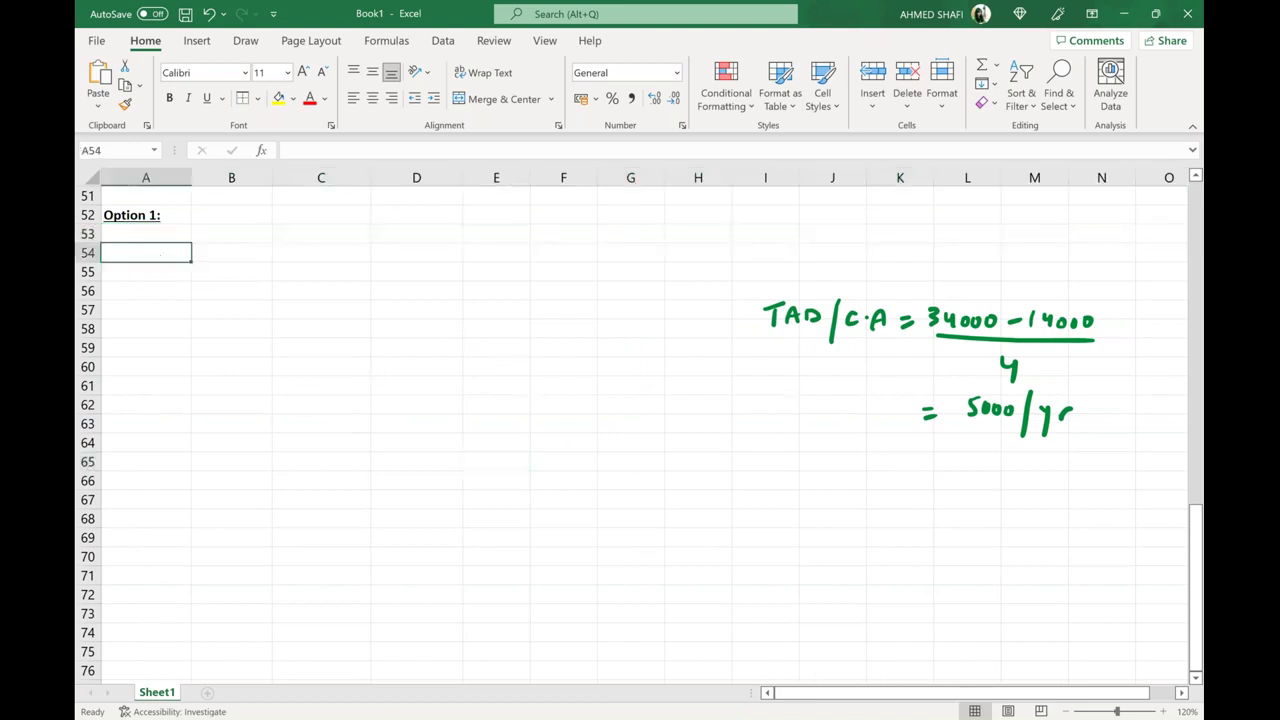
{"action": "left_click", "coordinate": [147, 216]}
{"action": "key", "text": "Delete"}
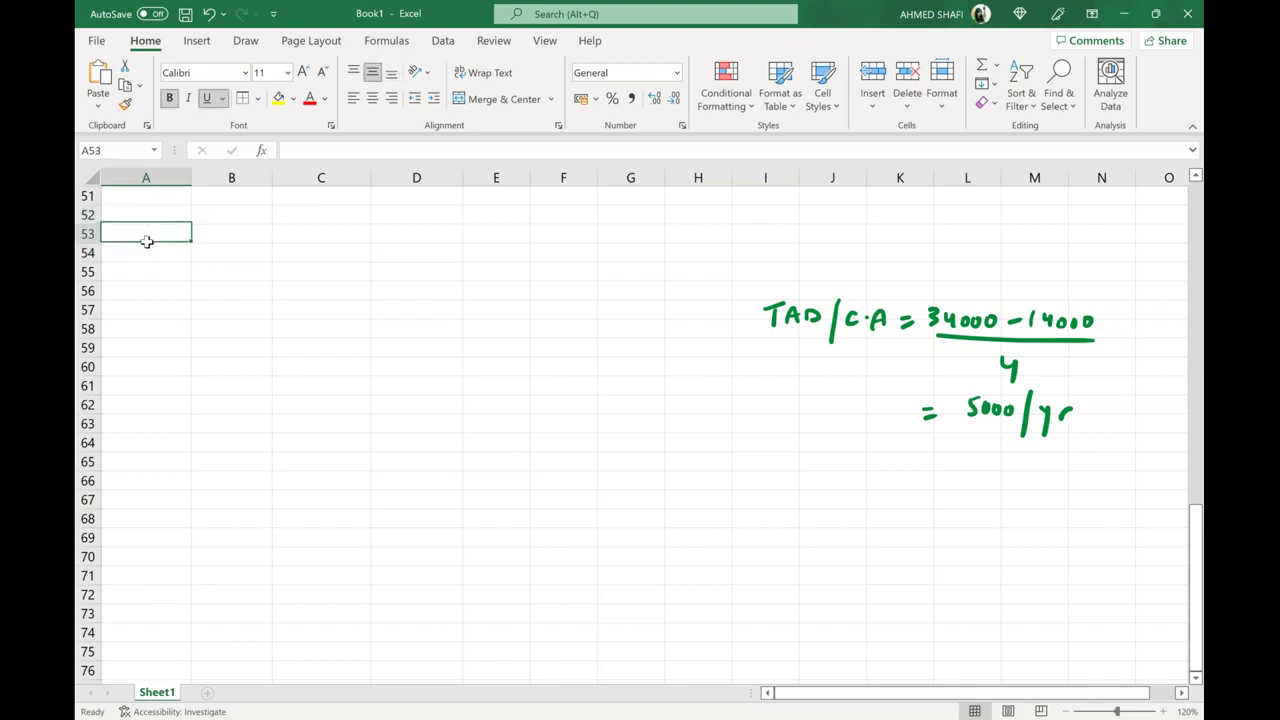
Step: Paste the requirement "Evaluate whether Hawker Co should use leasing or borrowing as a source of finance for the new vehicle" into A53 and underline it
{"action": "left_click", "coordinate": [144, 238]}
{"action": "key", "text": "ctrl+v"}
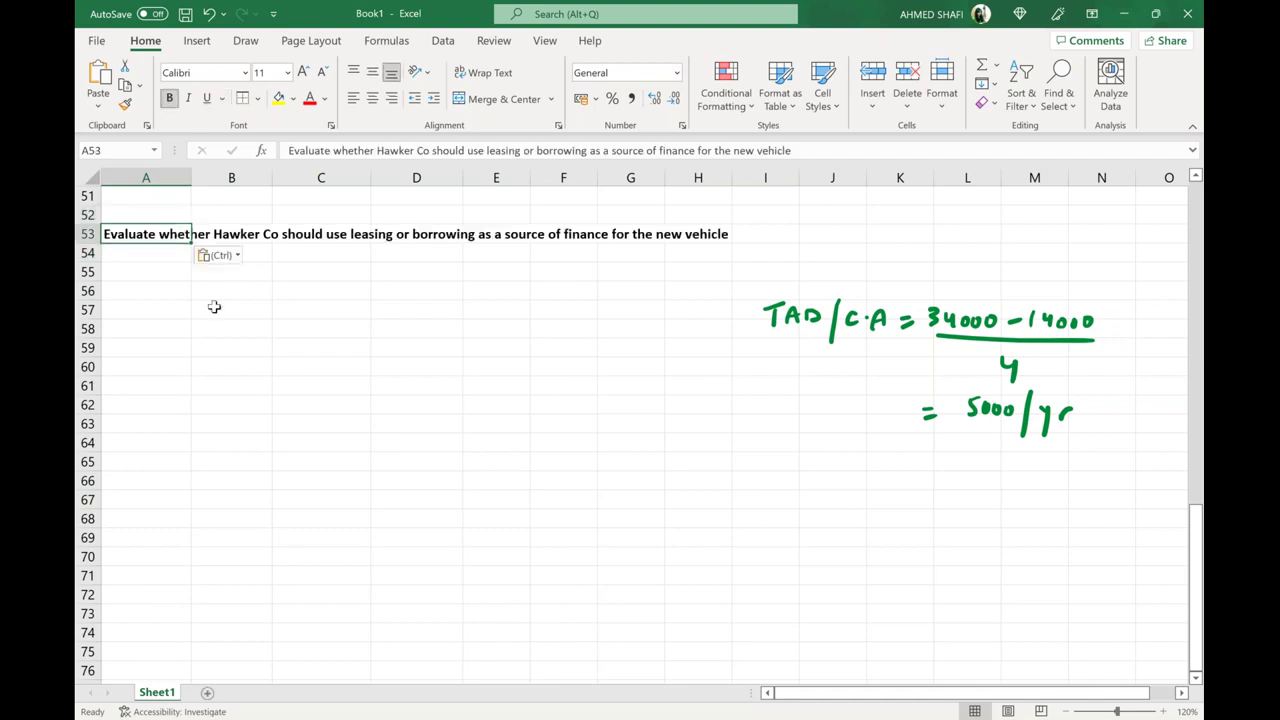
{"action": "left_click", "coordinate": [214, 305]}
{"action": "left_click_drag", "start_coordinate": [168, 234], "coordinate": [700, 234]}
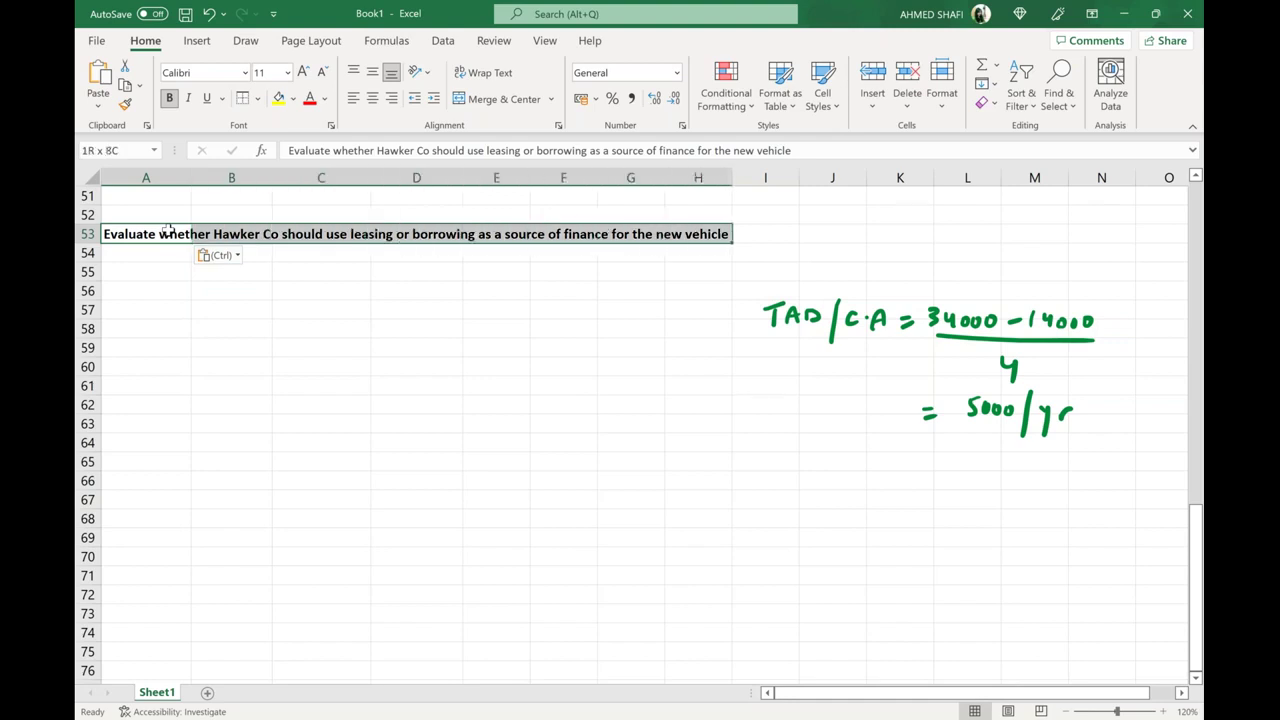
{"action": "left_click", "coordinate": [207, 98]}
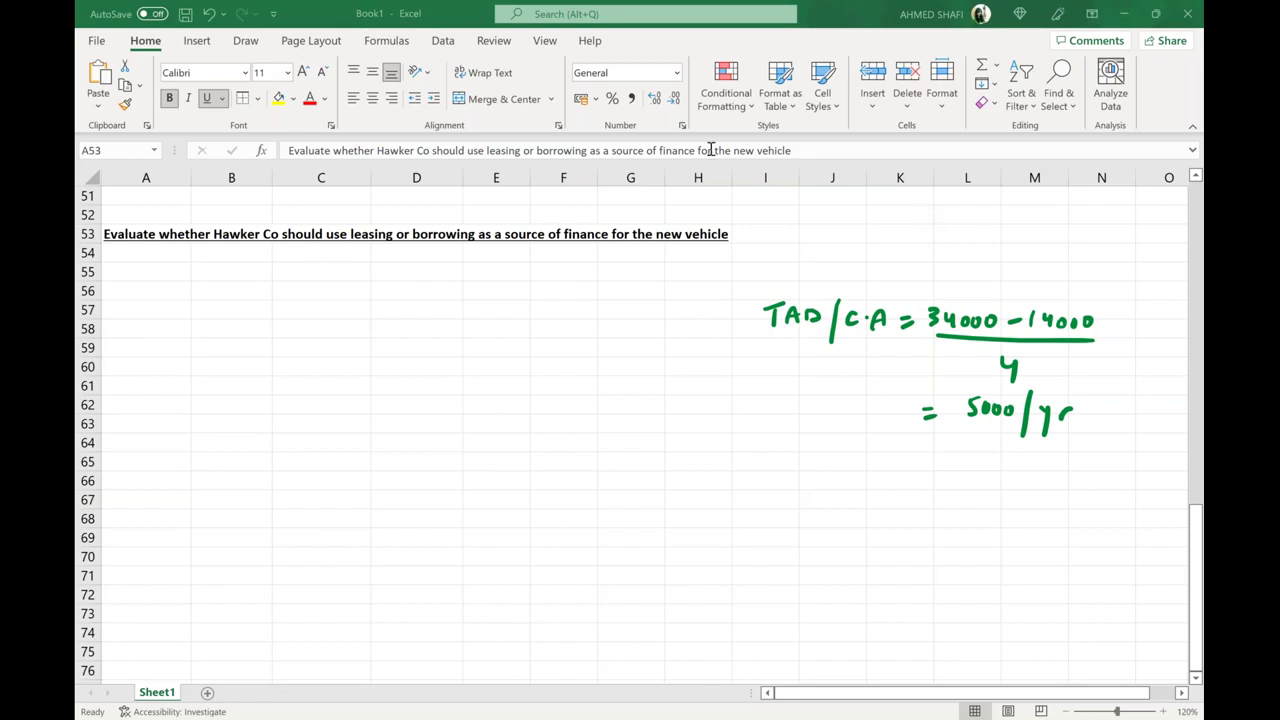
{"action": "key", "text": "shift+Right"}
{"action": "key", "text": "shift+Right"}
{"action": "key", "text": "shift+Right"}
{"action": "key", "text": "shift+Right"}
{"action": "key", "text": "shift+Right"}
{"action": "key", "text": "shift+Right"}
{"action": "key", "text": "shift+Right"}
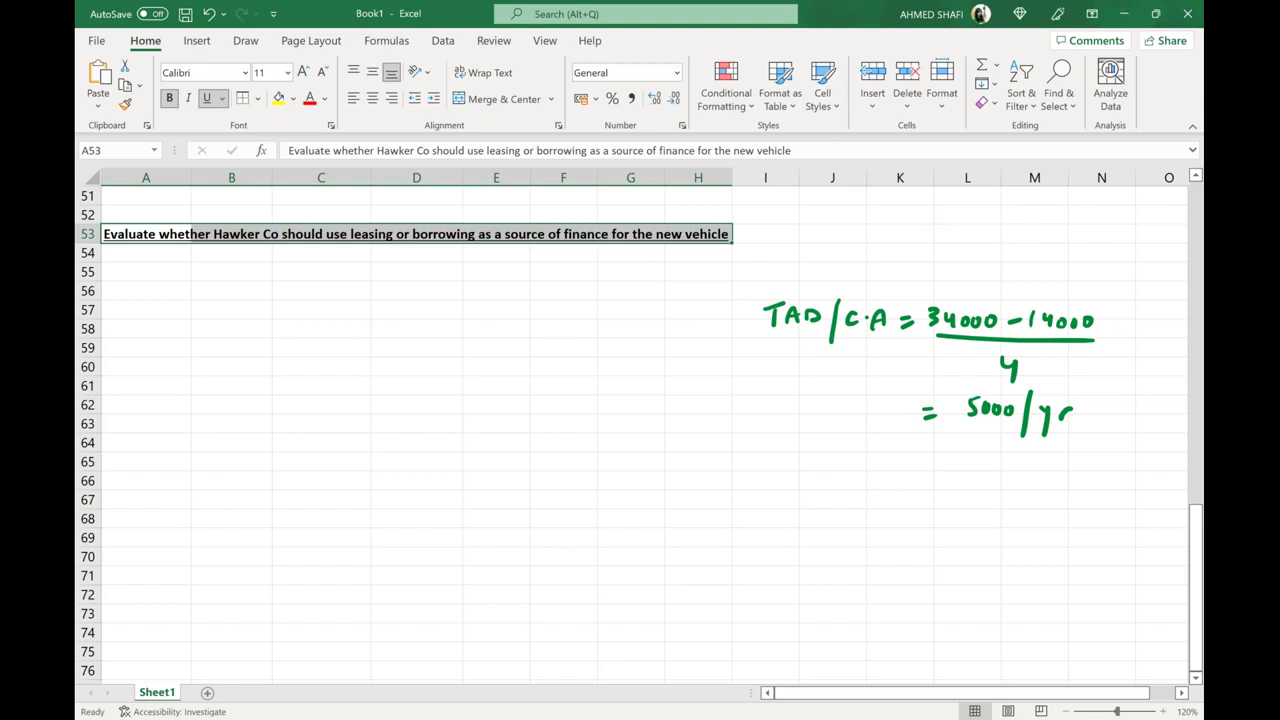
Step: Enter the heading "NPV OF OPTION 1" in cell A55, correcting the spelling slips
{"action": "left_click", "coordinate": [171, 274]}
{"action": "type", "text": "NPV OD OPTIO"}
{"action": "key", "text": "BackSpace"}
{"action": "key", "text": "BackSpace"}
{"action": "type", "text": "IO"}
{"action": "key", "text": "BackSpace"}
{"action": "key", "text": "BackSpace"}
{"action": "type", "text": "ION 1"}
{"action": "left_click", "coordinate": [145, 272]}
{"action": "key", "text": "Delete"}
{"action": "type", "text": "F"}
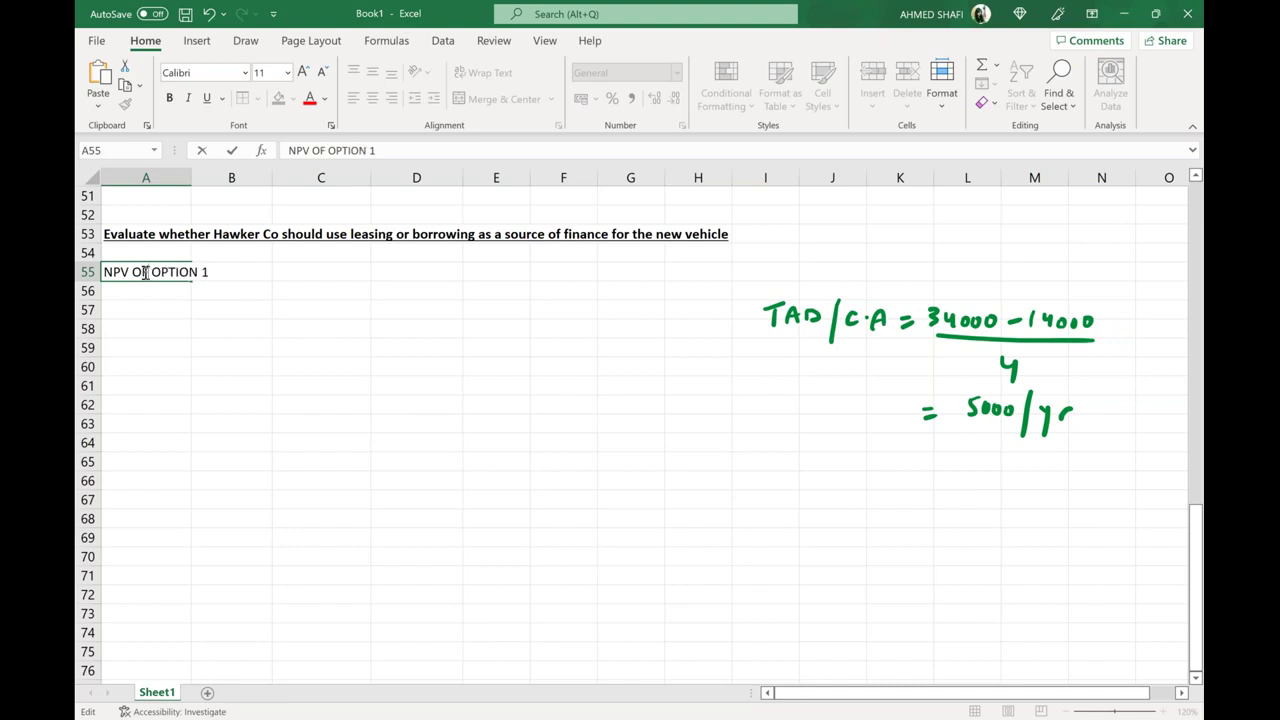
{"action": "left_click", "coordinate": [157, 305]}
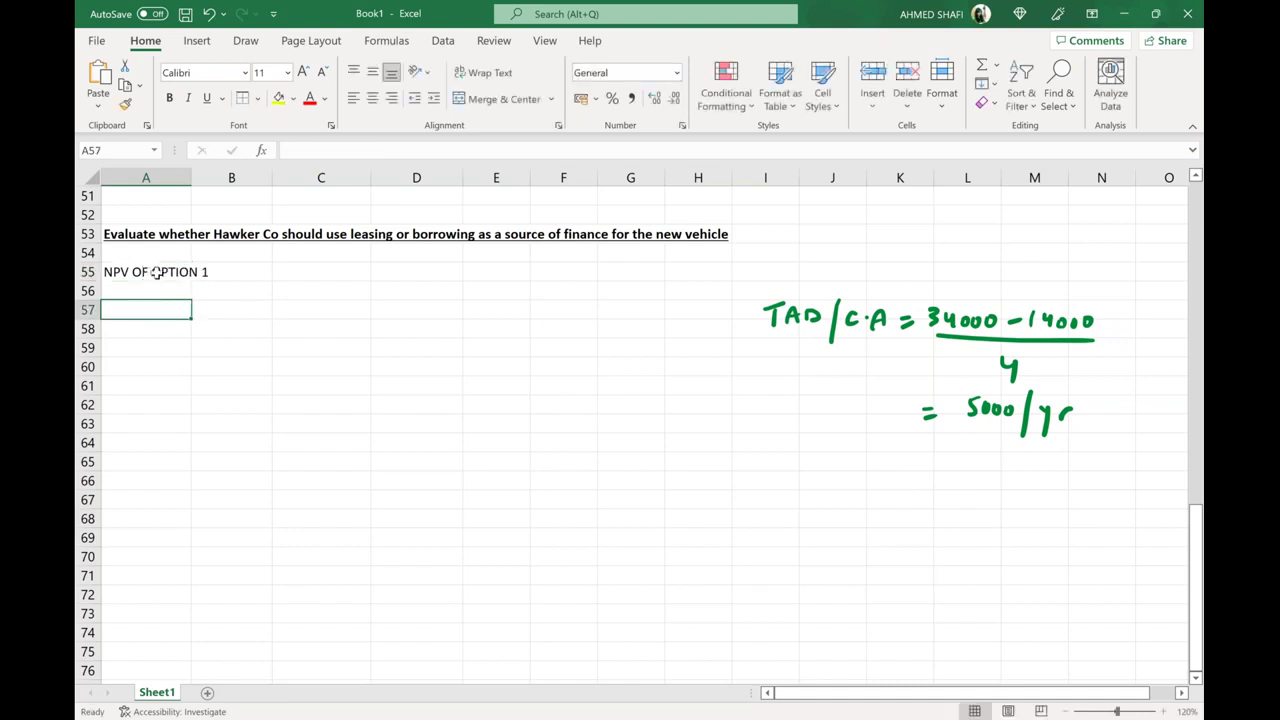
Step: Make the "NPV OF OPTION 1" heading in A55 bold and underlined
{"action": "left_click_drag", "start_coordinate": [150, 272], "coordinate": [230, 272]}
{"action": "left_click", "coordinate": [169, 97]}
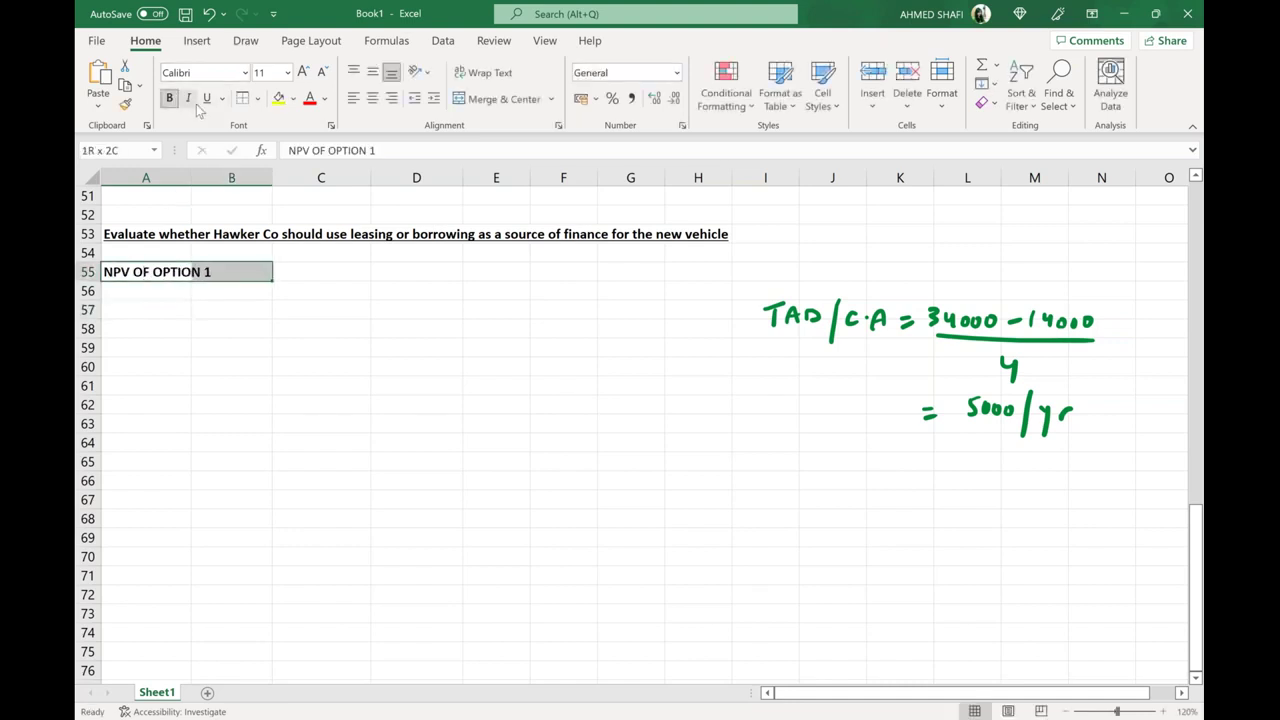
{"action": "left_click", "coordinate": [318, 390]}
{"action": "left_click", "coordinate": [185, 268]}
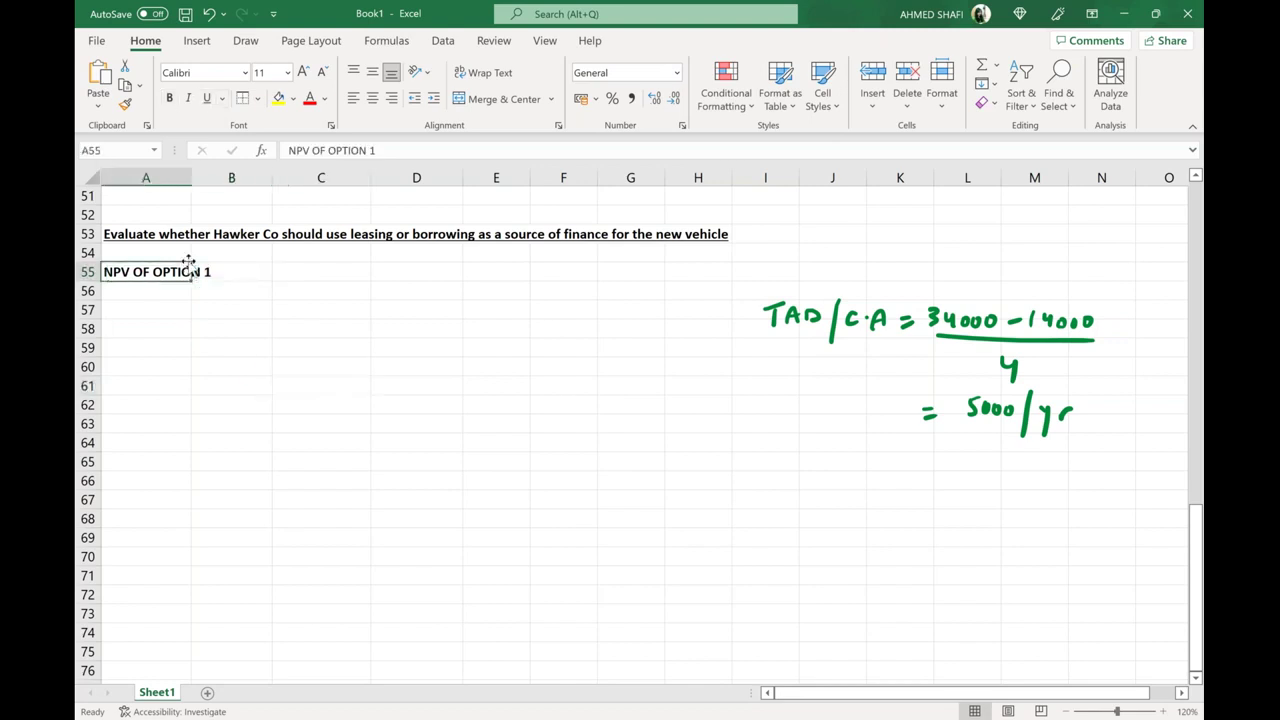
{"action": "left_click", "coordinate": [205, 99]}
{"action": "left_click", "coordinate": [298, 406]}
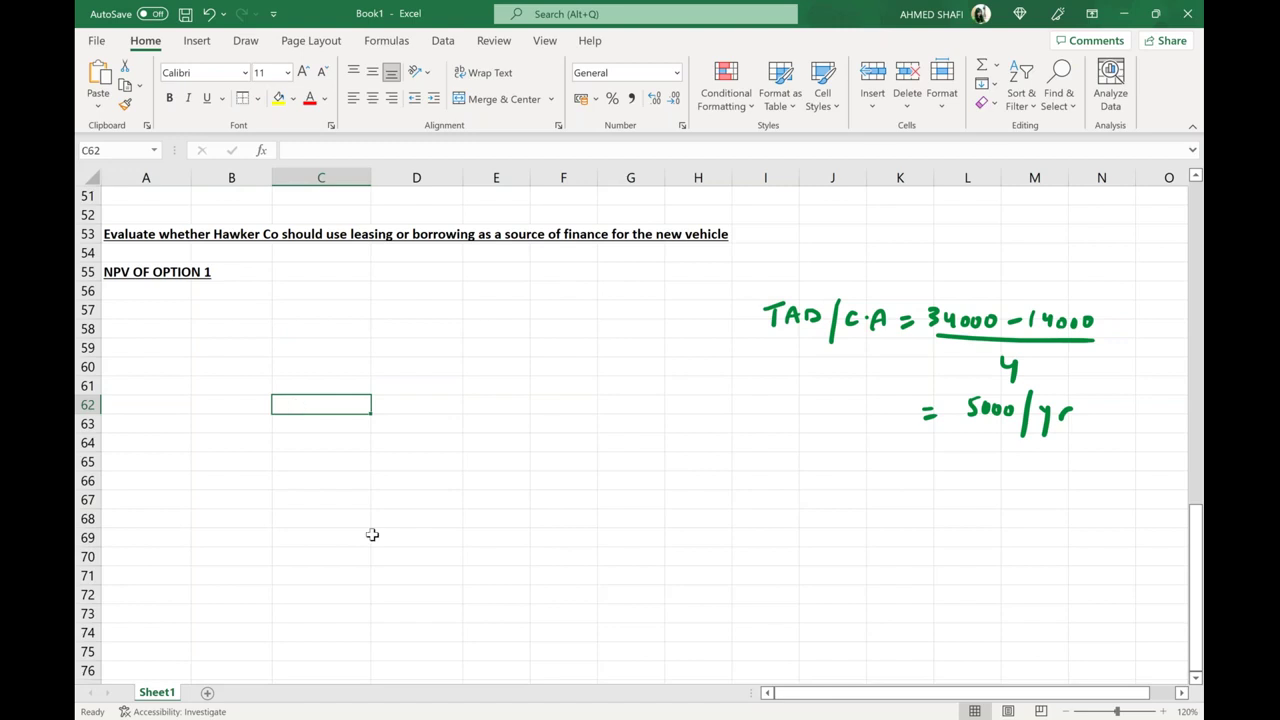
Step: Check the Hawker Co scenario in the FM_SD21_Qs PDF in Chrome, return to Excel and enter the periods 0 to 4 across B57:F57
{"action": "mouse_move", "coordinate": [688, 716]}
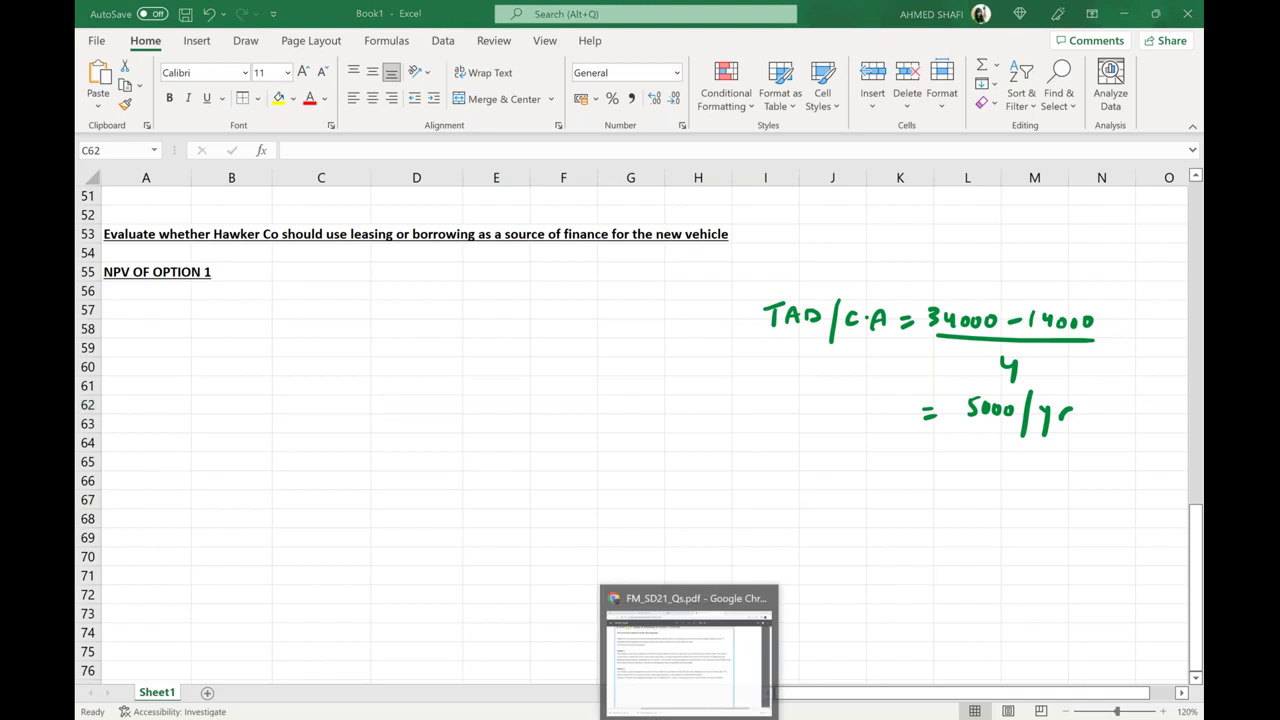
{"action": "left_click", "coordinate": [688, 655]}
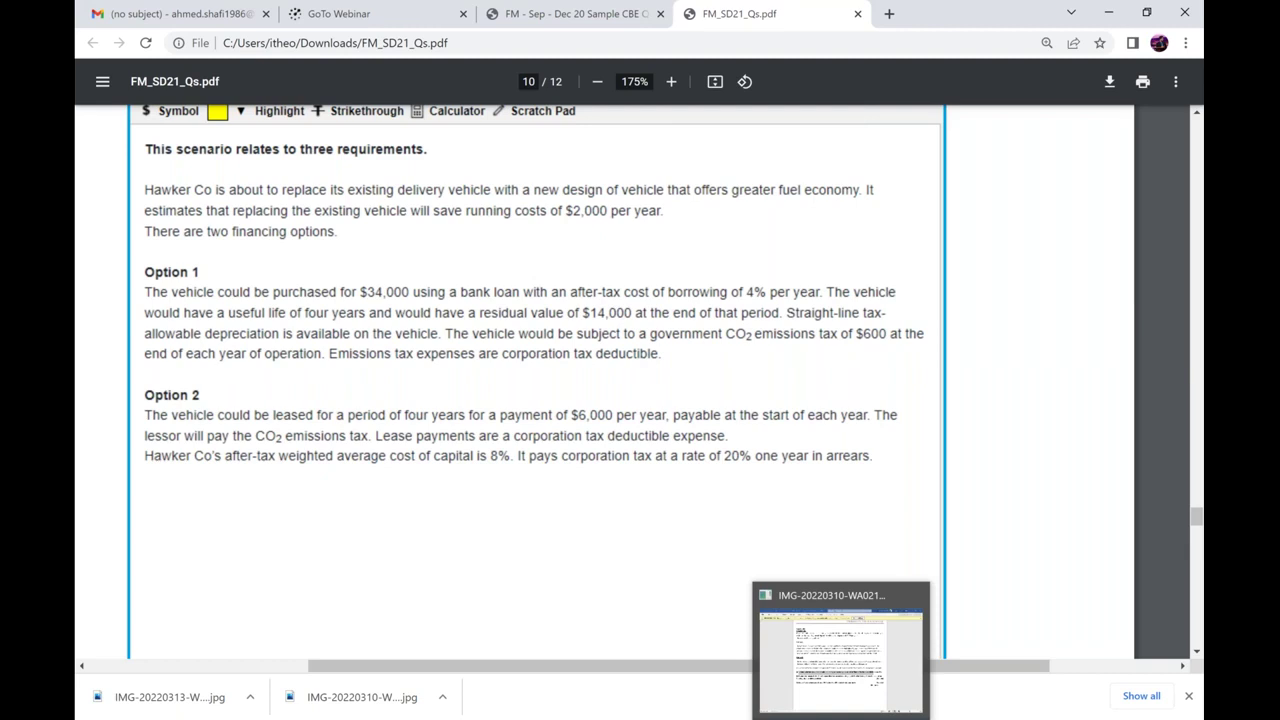
{"action": "mouse_move", "coordinate": [788, 718]}
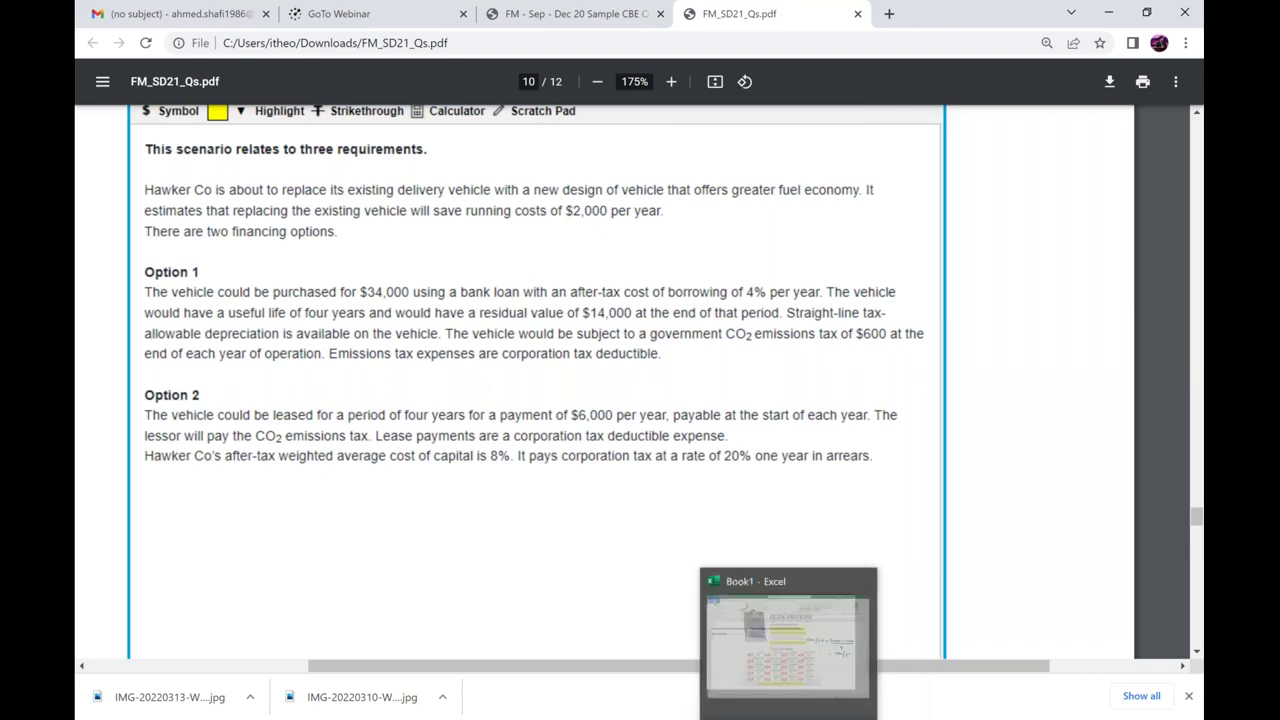
{"action": "left_click", "coordinate": [788, 640]}
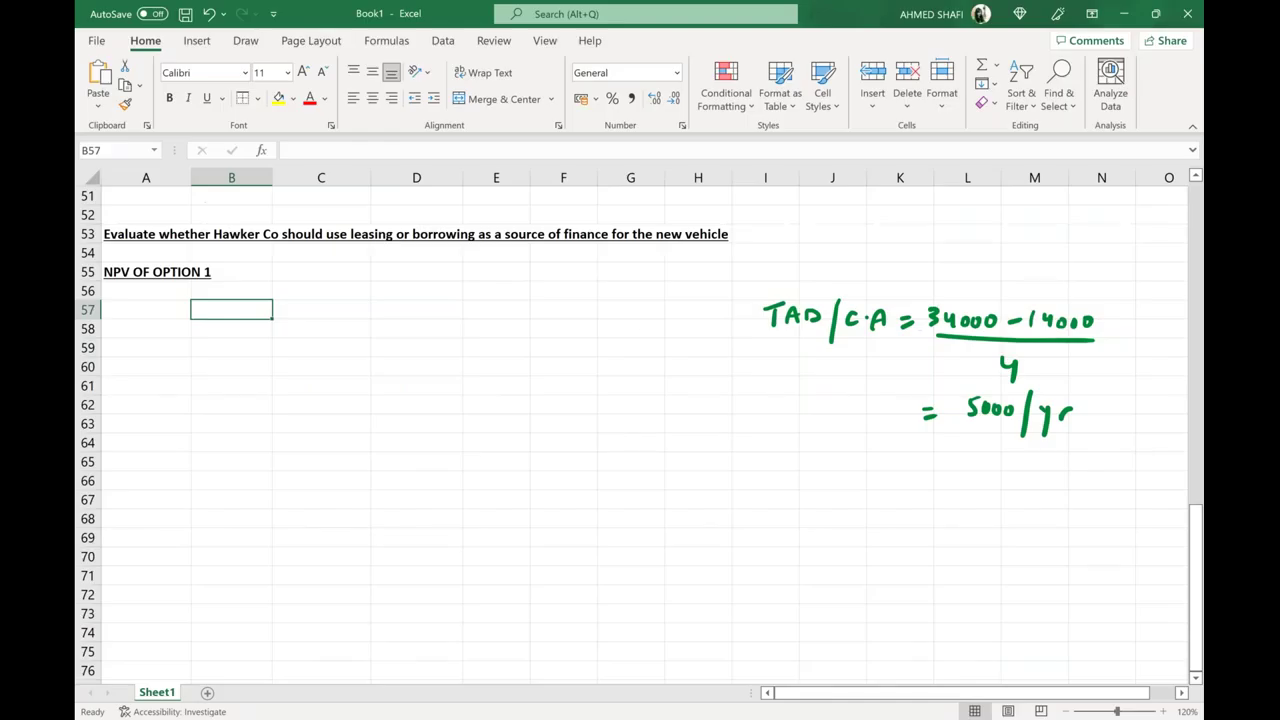
{"action": "key", "text": "F2"}
{"action": "key", "text": "ctrl+Return"}
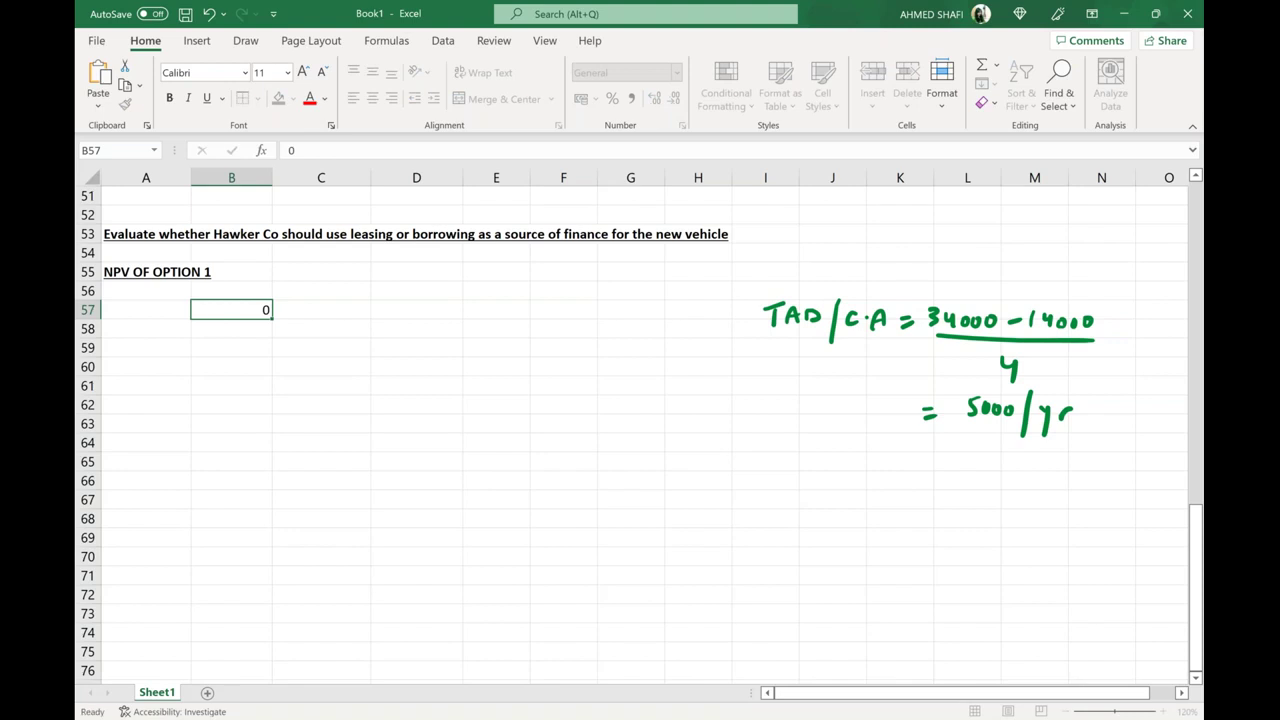
{"action": "key", "text": "Tab"}
{"action": "type", "text": "1"}
{"action": "key", "text": "Tab"}
{"action": "type", "text": "2"}
{"action": "key", "text": "Tab"}
{"action": "type", "text": "3"}
{"action": "key", "text": "Tab"}
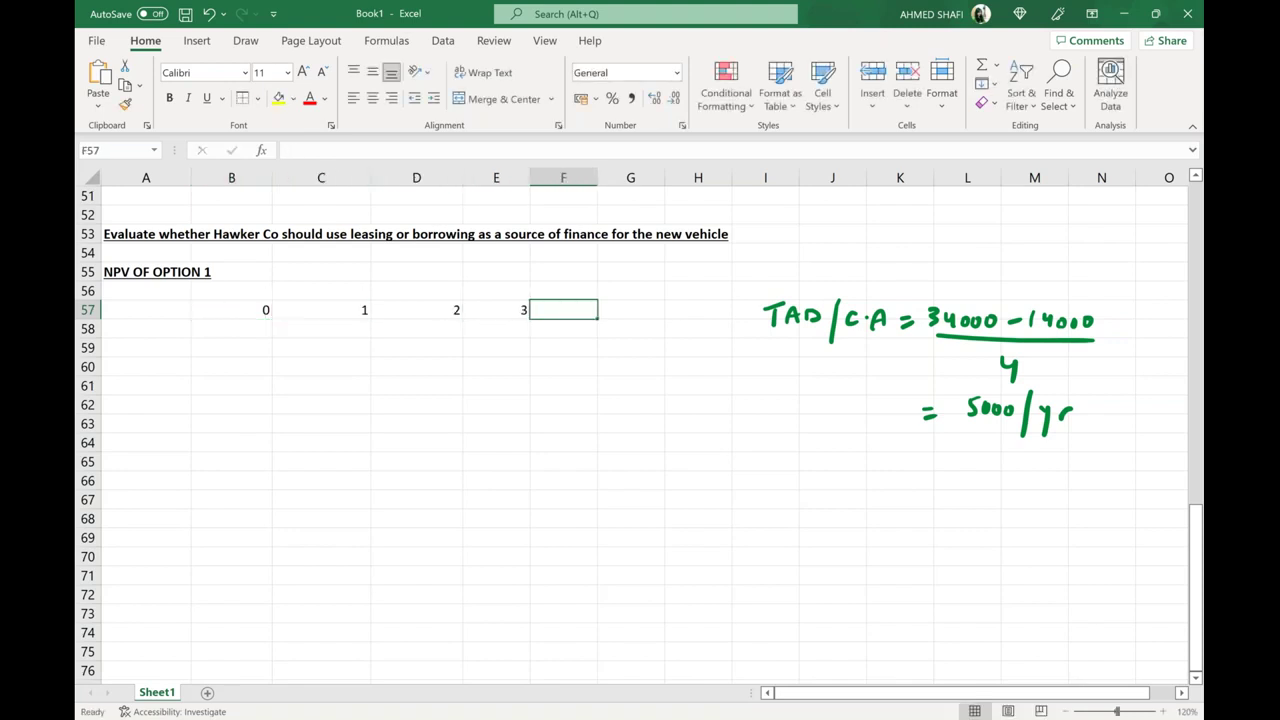
{"action": "type", "text": "4"}
{"action": "key", "text": "Tab"}
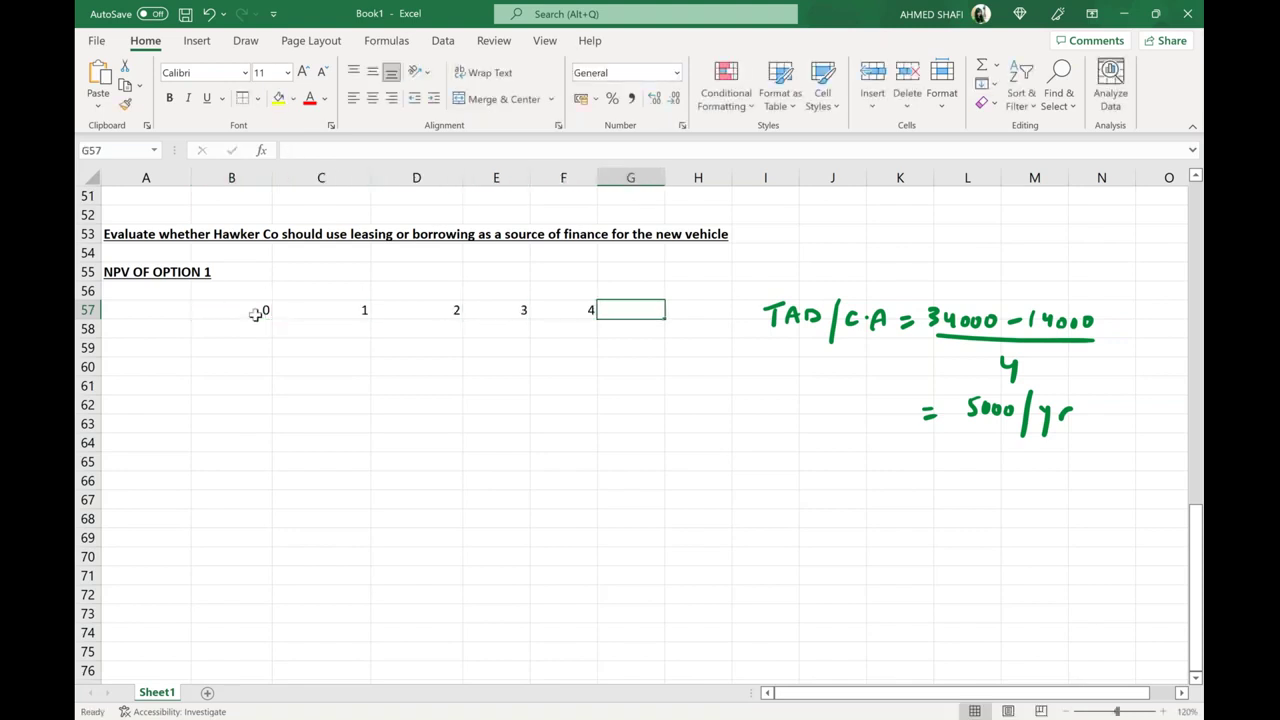
Step: Make the period headings in B57:F57 bold and underlined
{"action": "left_click", "coordinate": [256, 314]}
{"action": "left_click_drag", "start_coordinate": [256, 314], "coordinate": [585, 312]}
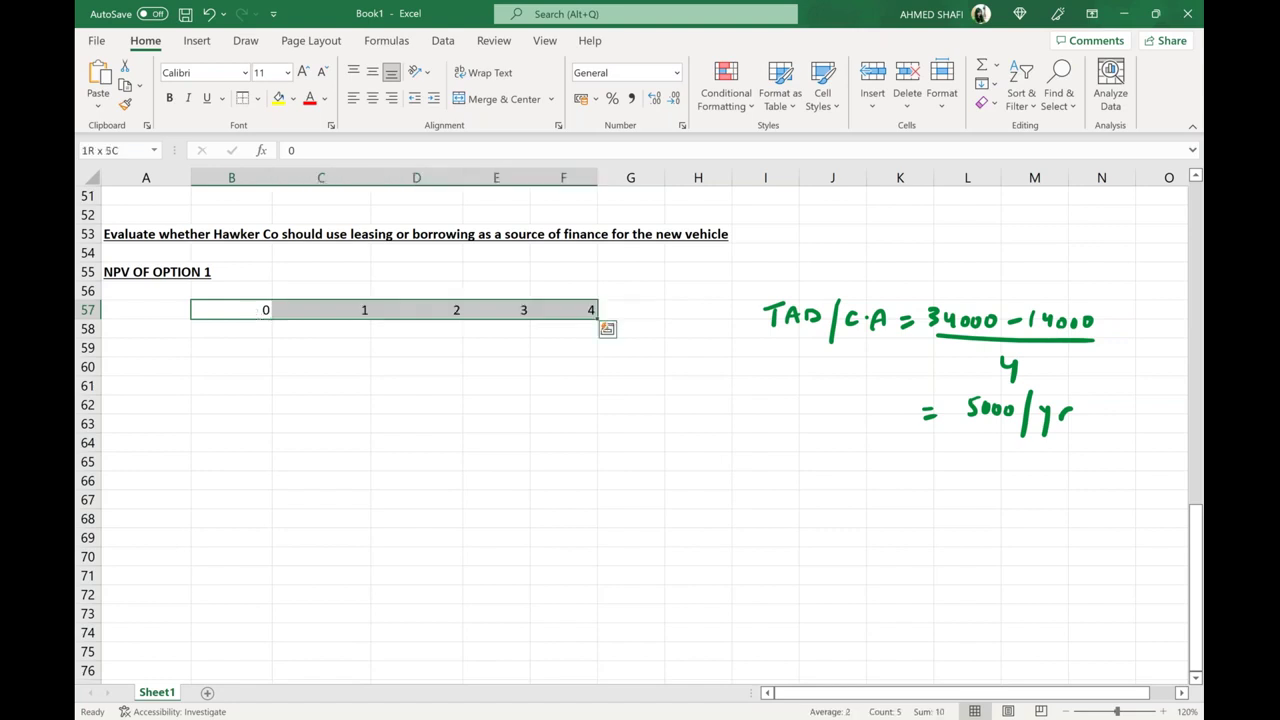
{"action": "left_click", "coordinate": [207, 98]}
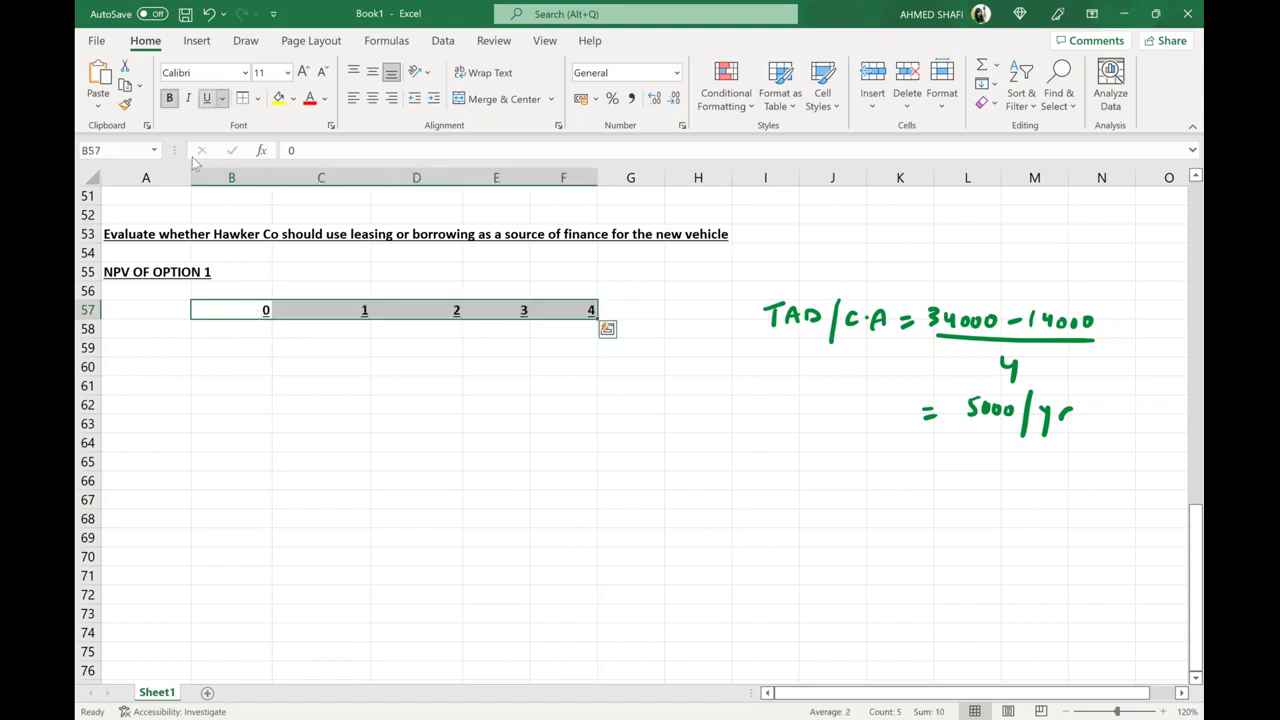
{"action": "left_click", "coordinate": [283, 429]}
Step: Look up the vehicle's purchase price in the PDF, then add an "Investment" row in A58 with -34000 under period 0 in Excel
{"action": "left_click", "coordinate": [176, 329]}
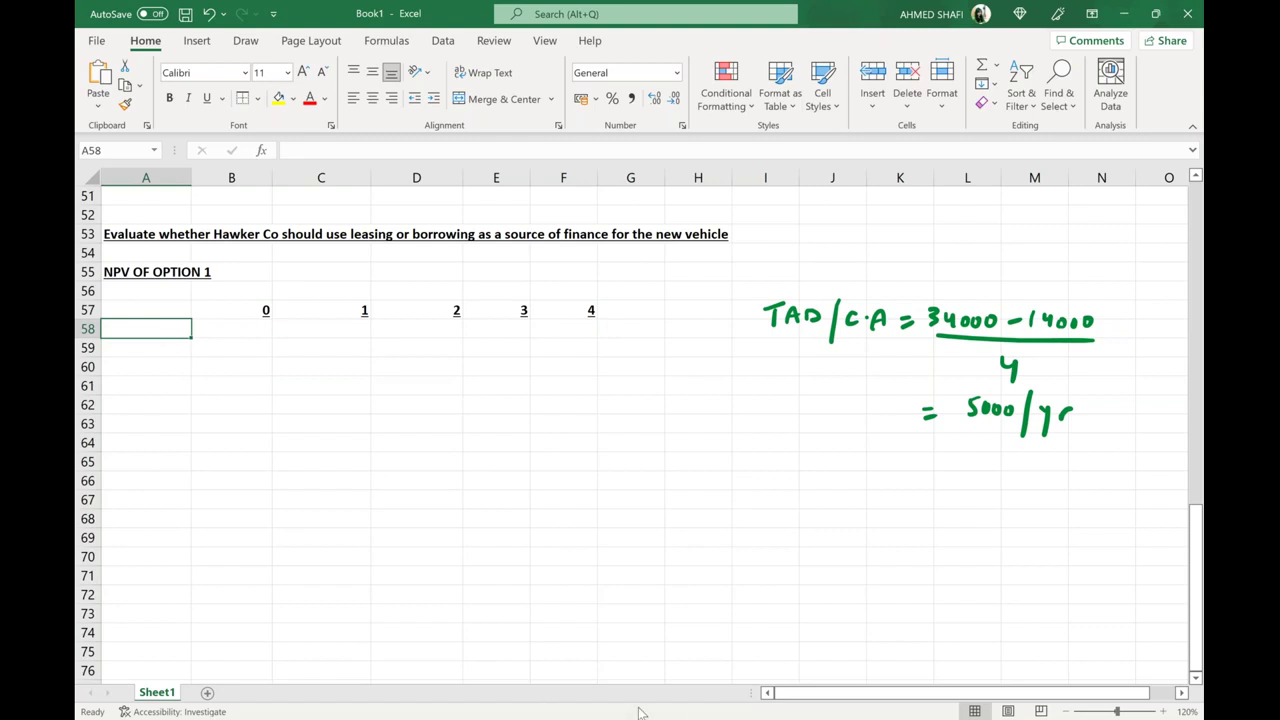
{"action": "key", "text": "alt+Tab"}
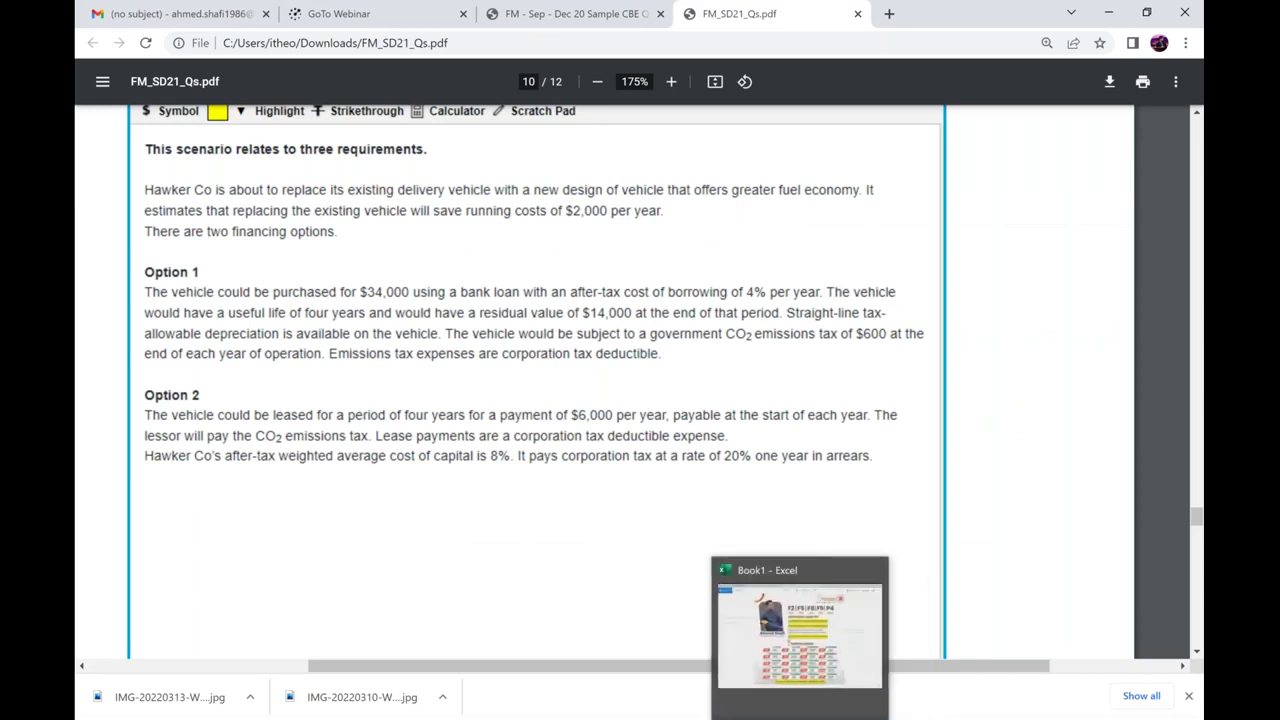
{"action": "left_click", "coordinate": [775, 645]}
{"action": "type", "text": "vestment"}
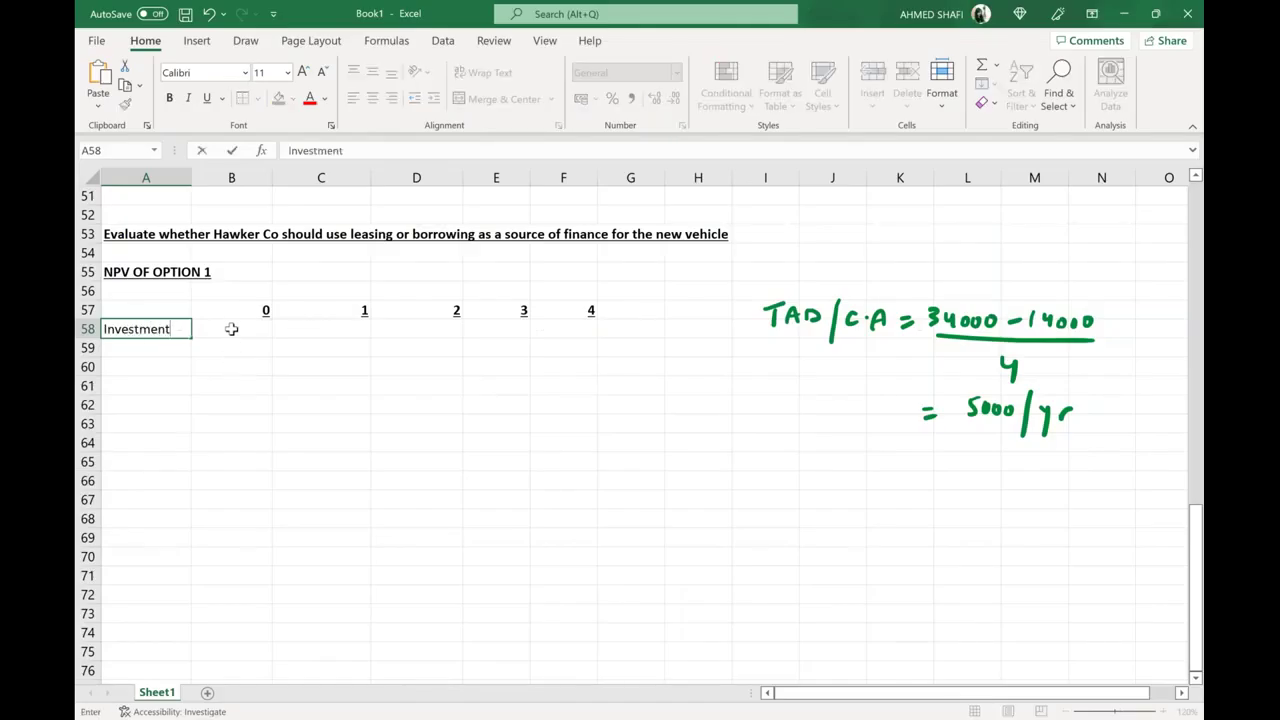
{"action": "left_click", "coordinate": [231, 329]}
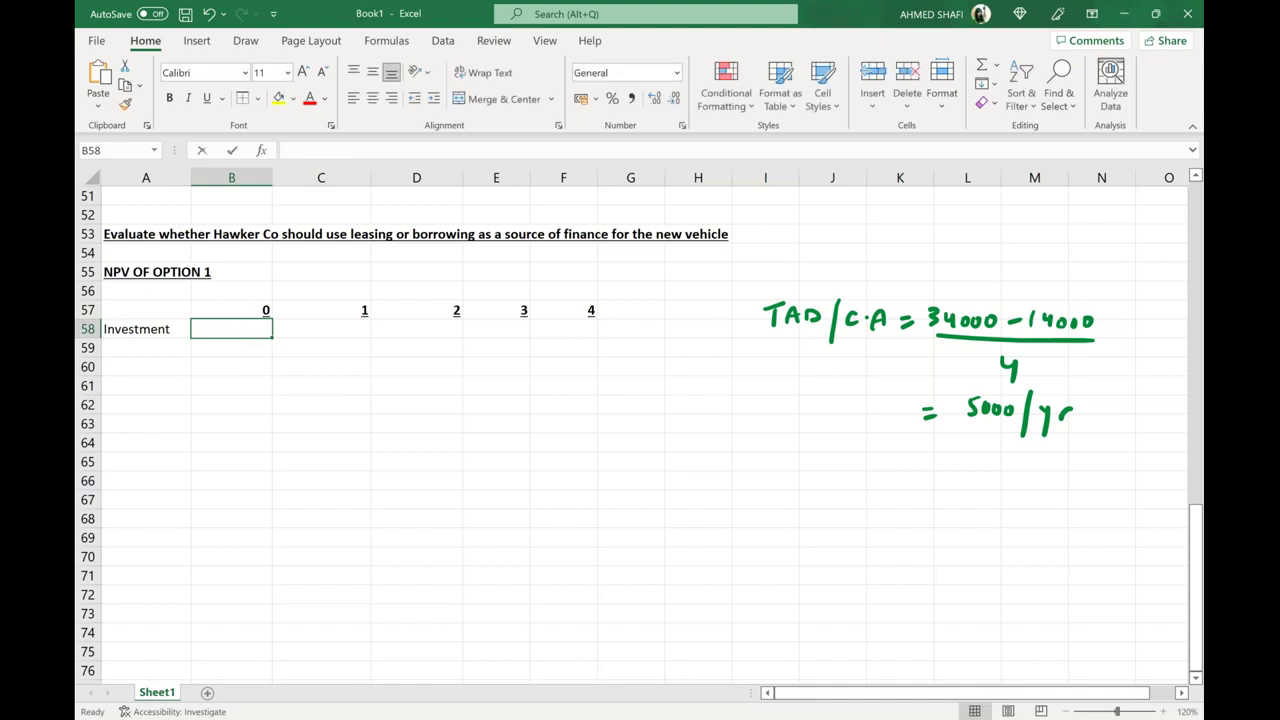
{"action": "type", "text": "-34000"}
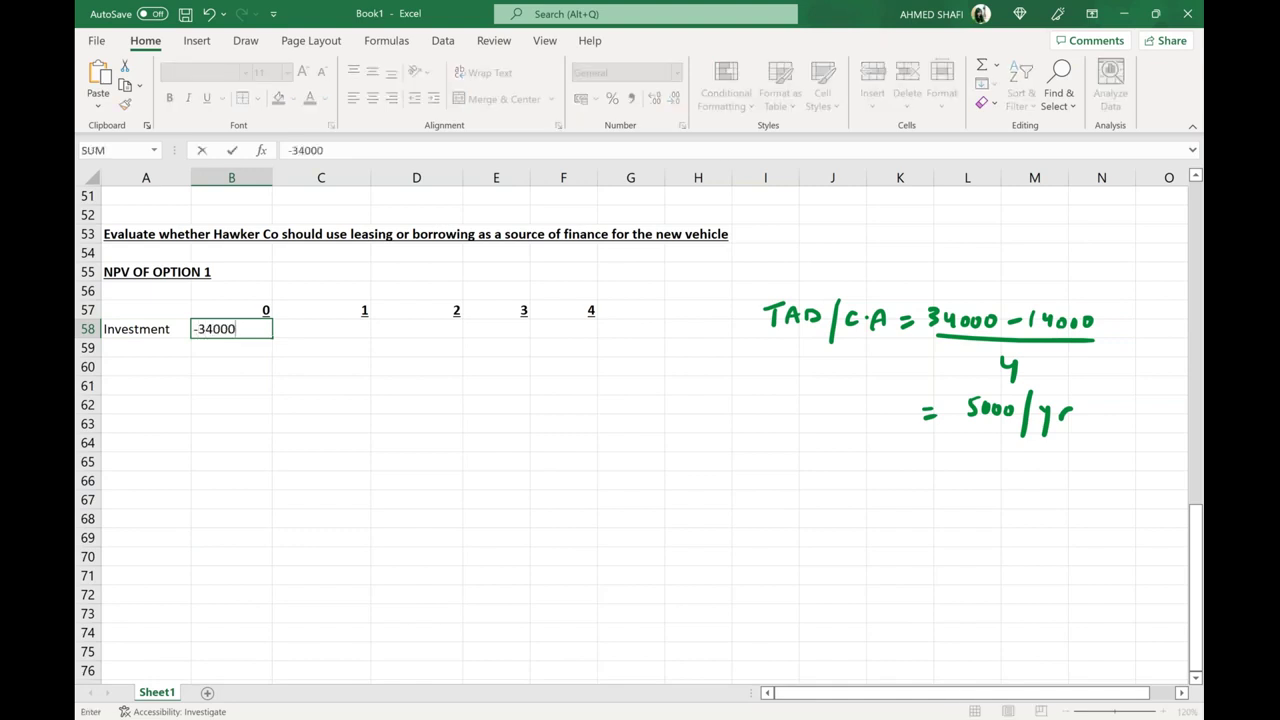
{"action": "left_click", "coordinate": [251, 371]}
Step: Check the residual value in the PDF, then add a "Scrap" row in A59 with 14000 under period 4 in Excel
{"action": "left_click", "coordinate": [170, 349]}
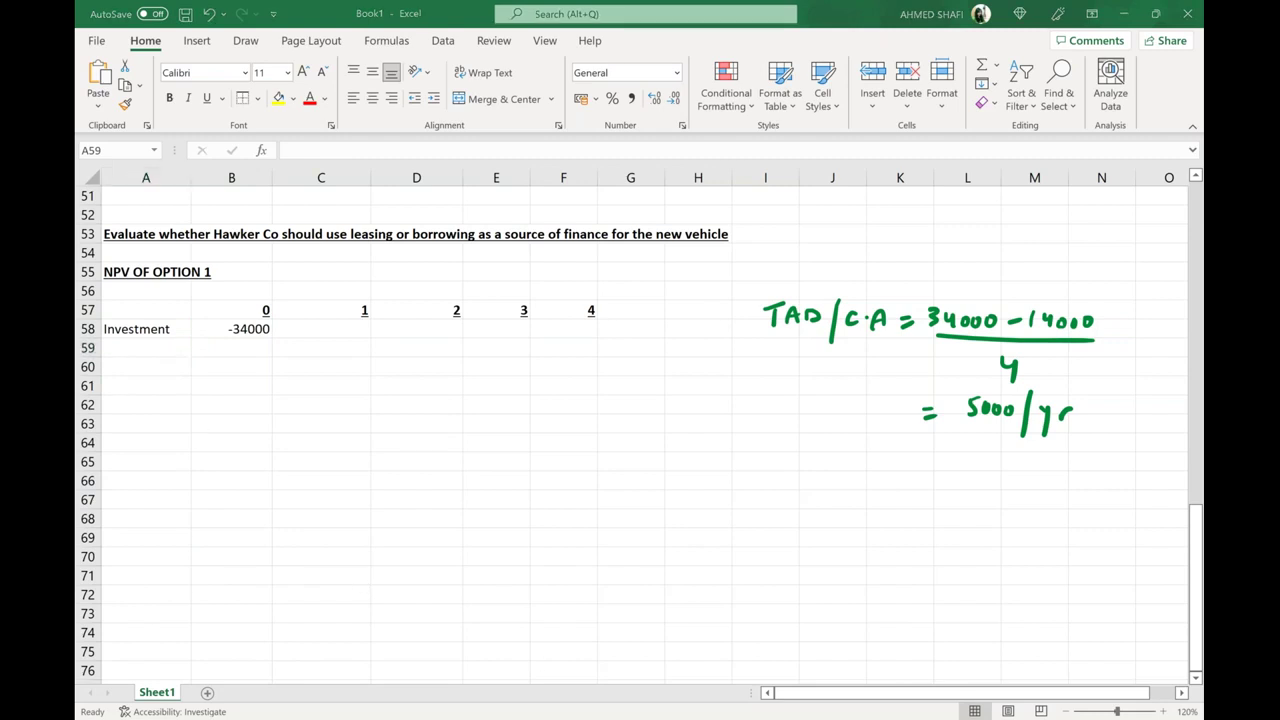
{"action": "key", "text": "alt+Tab"}
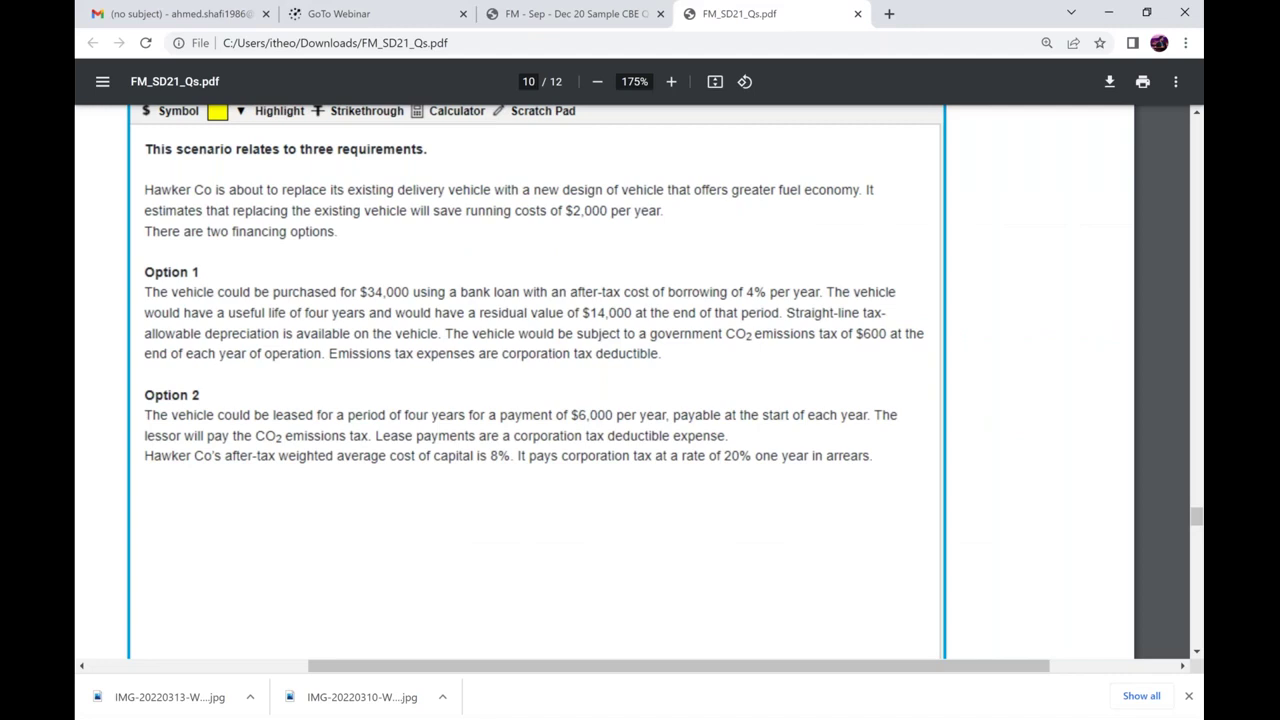
{"action": "key", "text": "alt+Tab"}
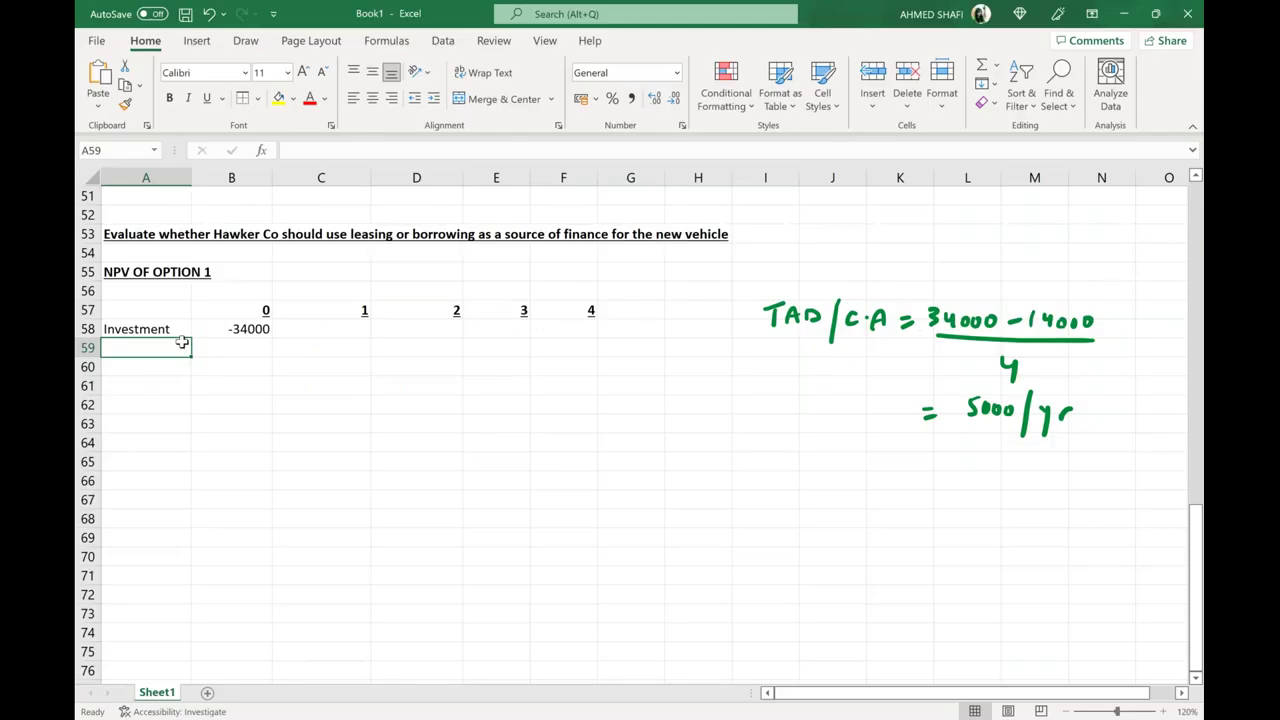
{"action": "type", "text": "Scrap"}
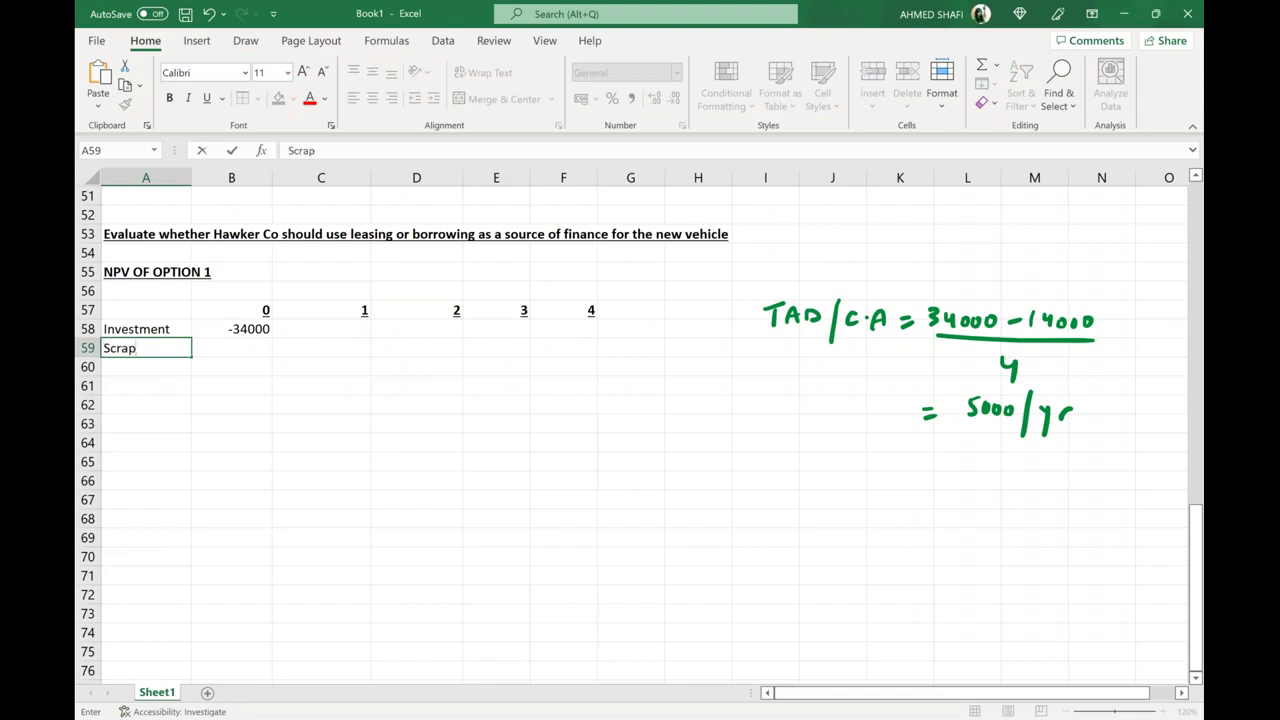
{"action": "key", "text": "Tab"}
{"action": "left_click", "coordinate": [563, 347]}
{"action": "type", "text": "14000"}
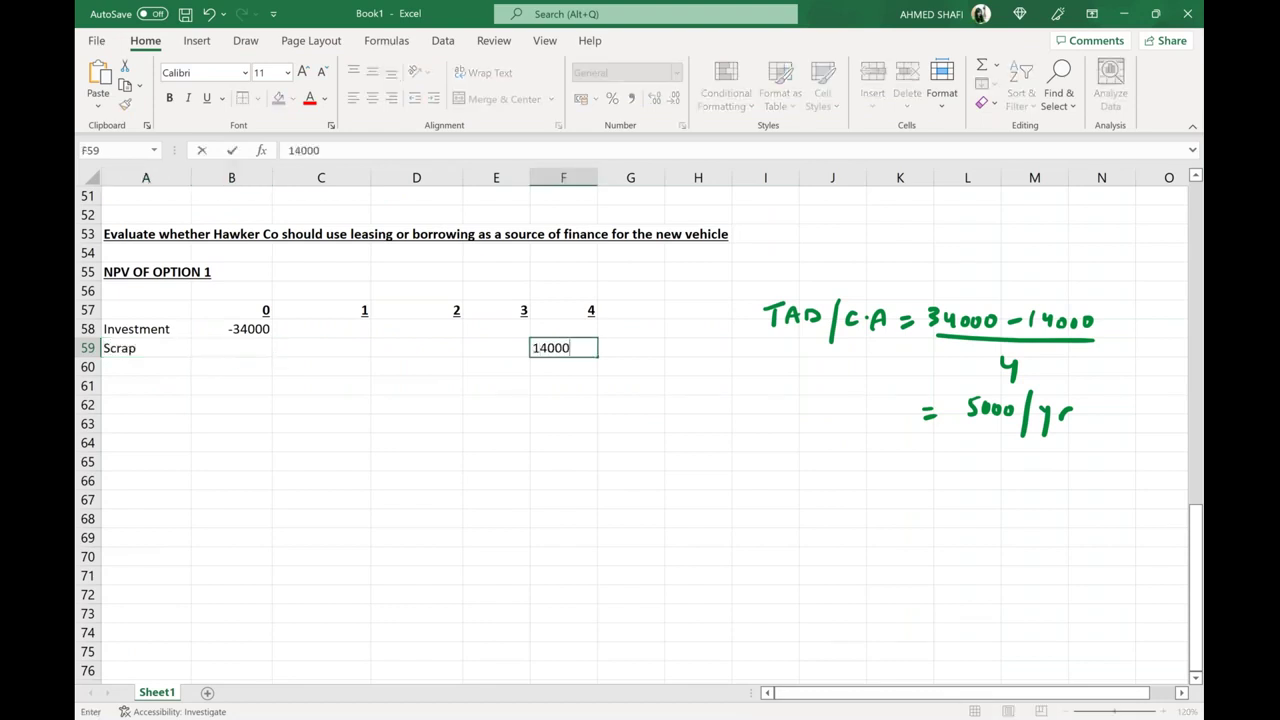
{"action": "key", "text": "Return"}
{"action": "key", "text": "Home"}
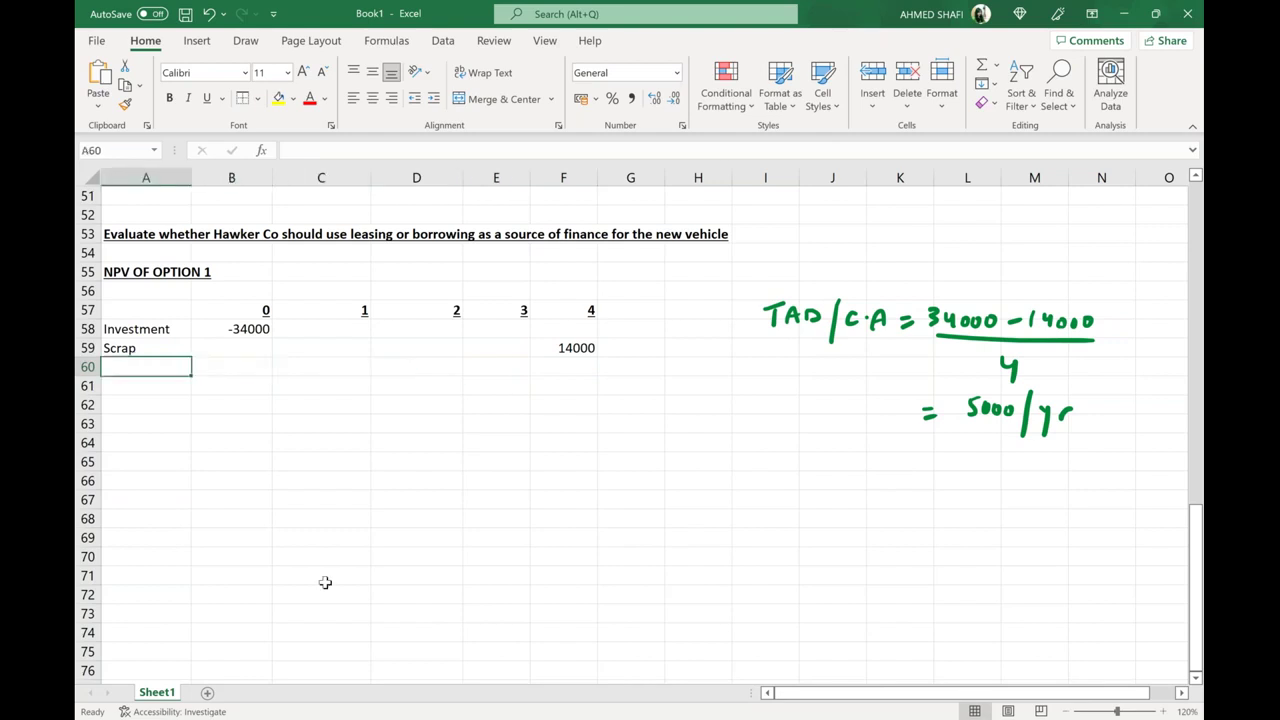
Step: Recheck the scenario in the PDF and enter the headings Year, TAD/CA and TS@20% in I64:K64 of the Excel sheet
{"action": "key", "text": "alt+Tab"}
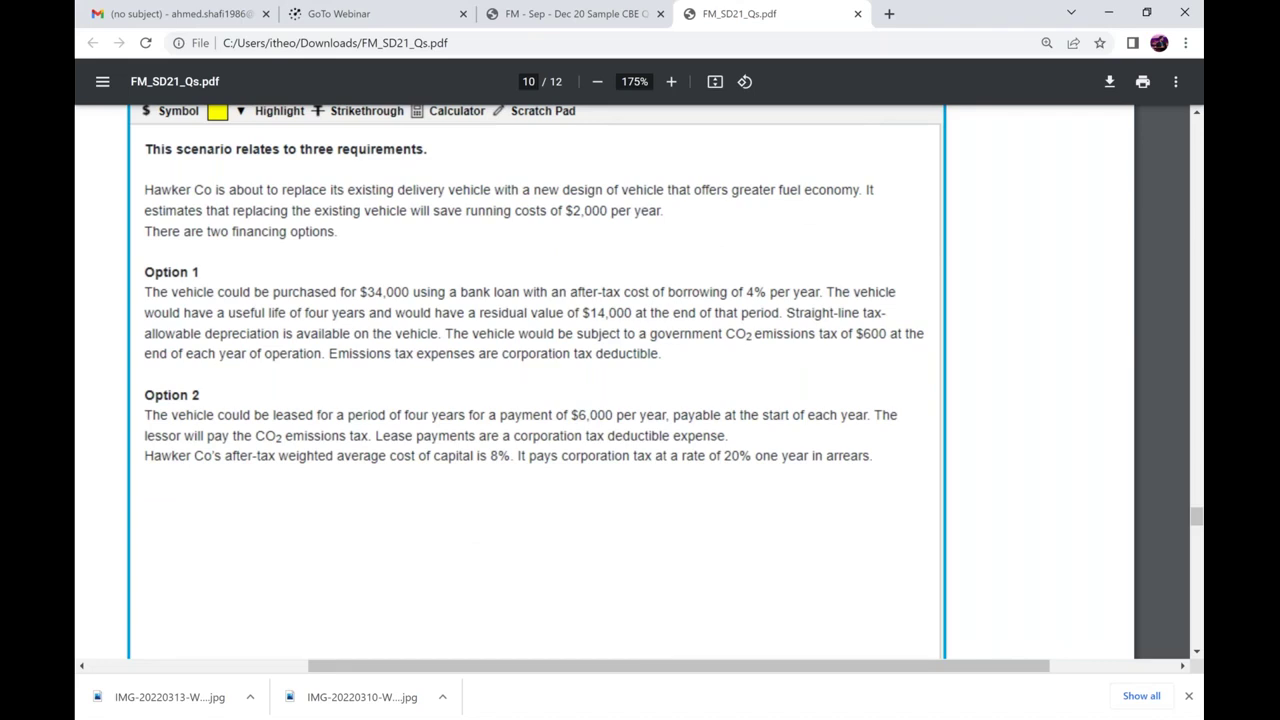
{"action": "key", "text": "alt+Tab"}
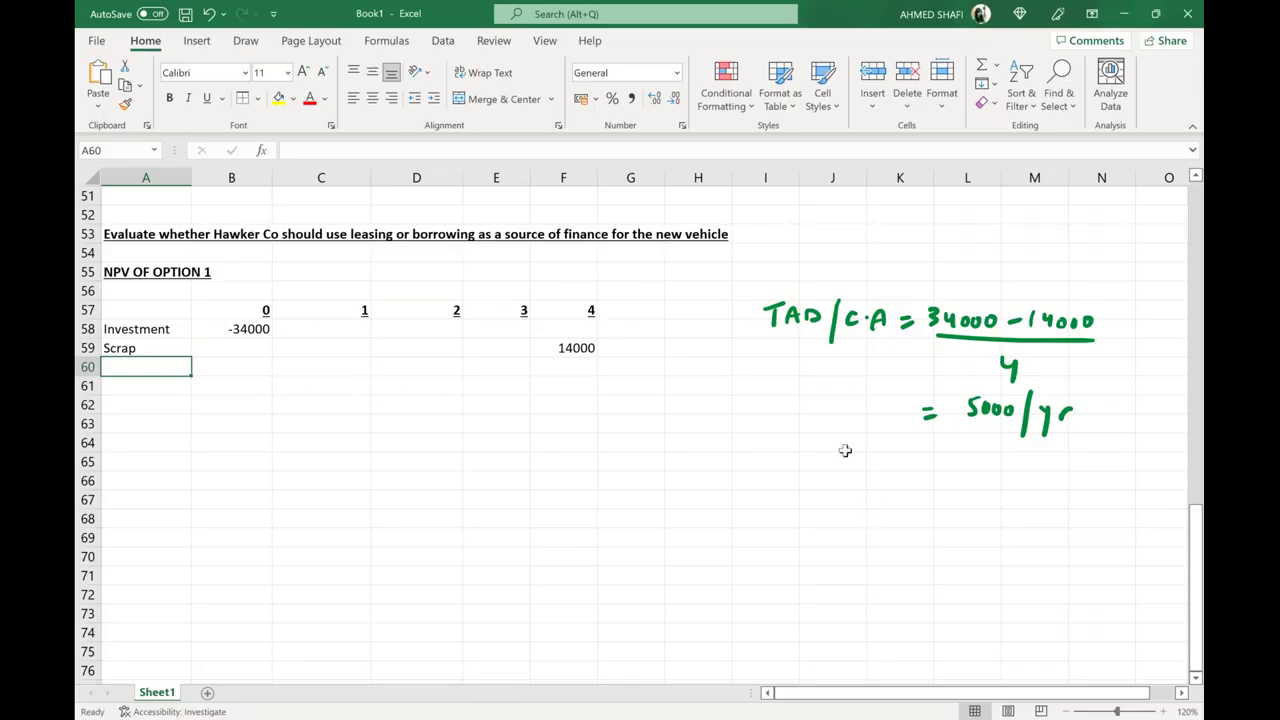
{"action": "left_click", "coordinate": [823, 440]}
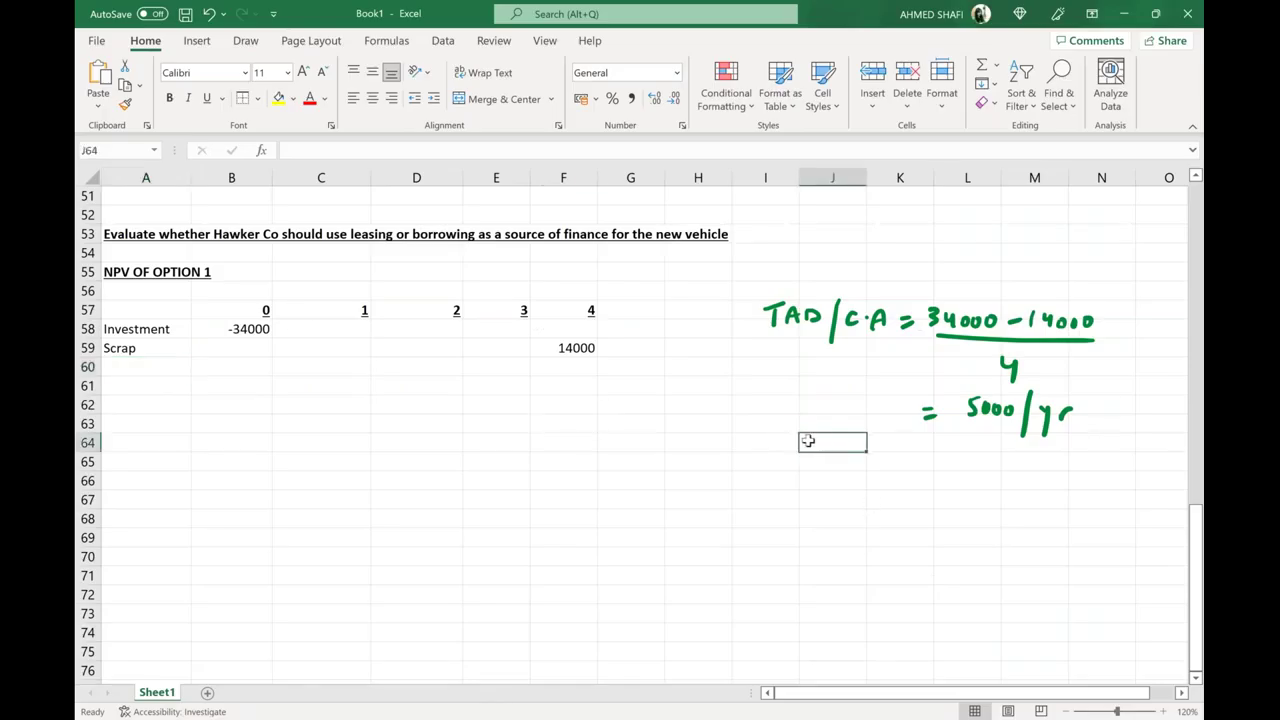
{"action": "left_click", "coordinate": [774, 443]}
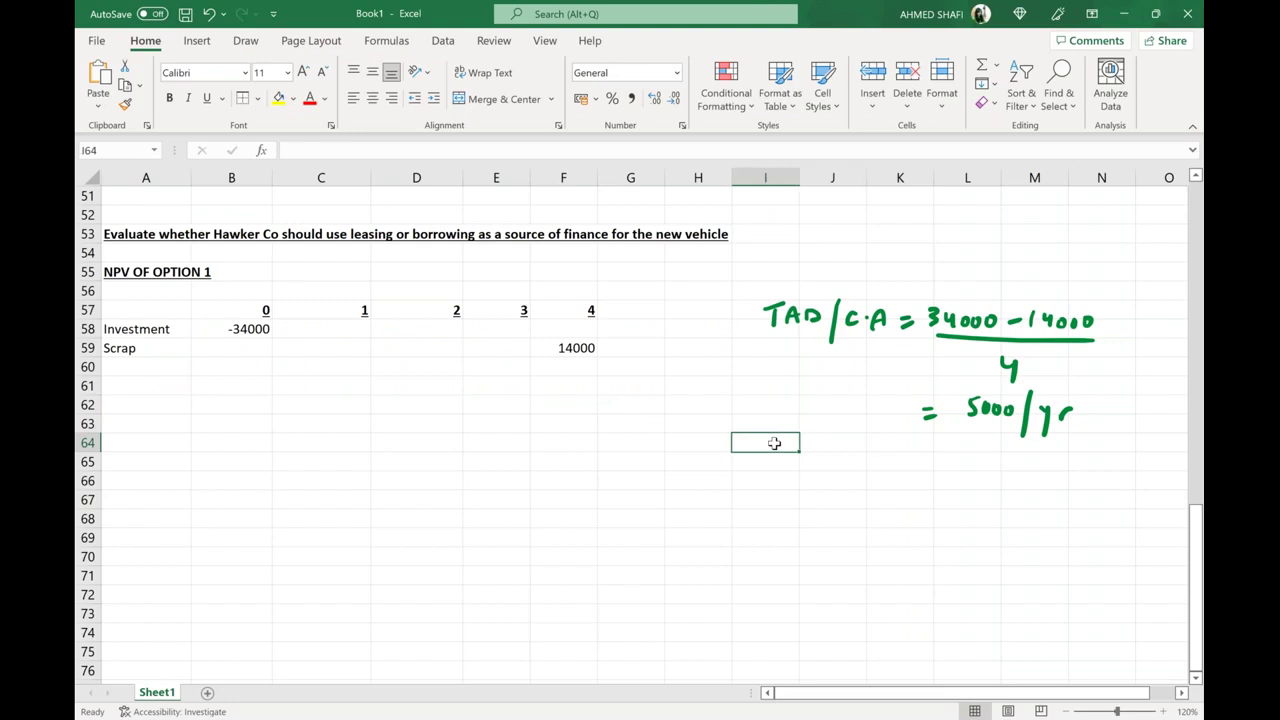
{"action": "type", "text": "Year"}
{"action": "key", "text": "Tab"}
{"action": "type", "text": "TAD/CA"}
{"action": "key", "text": "Tab"}
{"action": "type", "text": "TS@"}
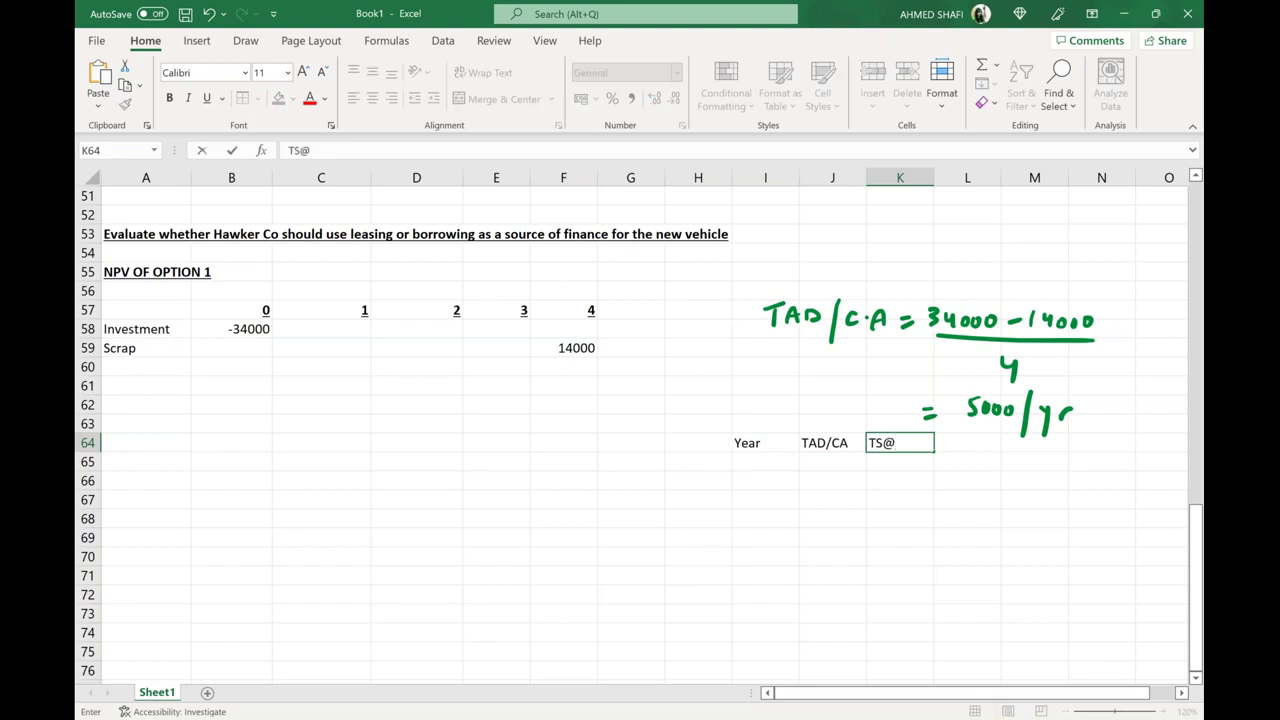
{"action": "type", "text": "20%"}
{"action": "left_click", "coordinate": [845, 550]}
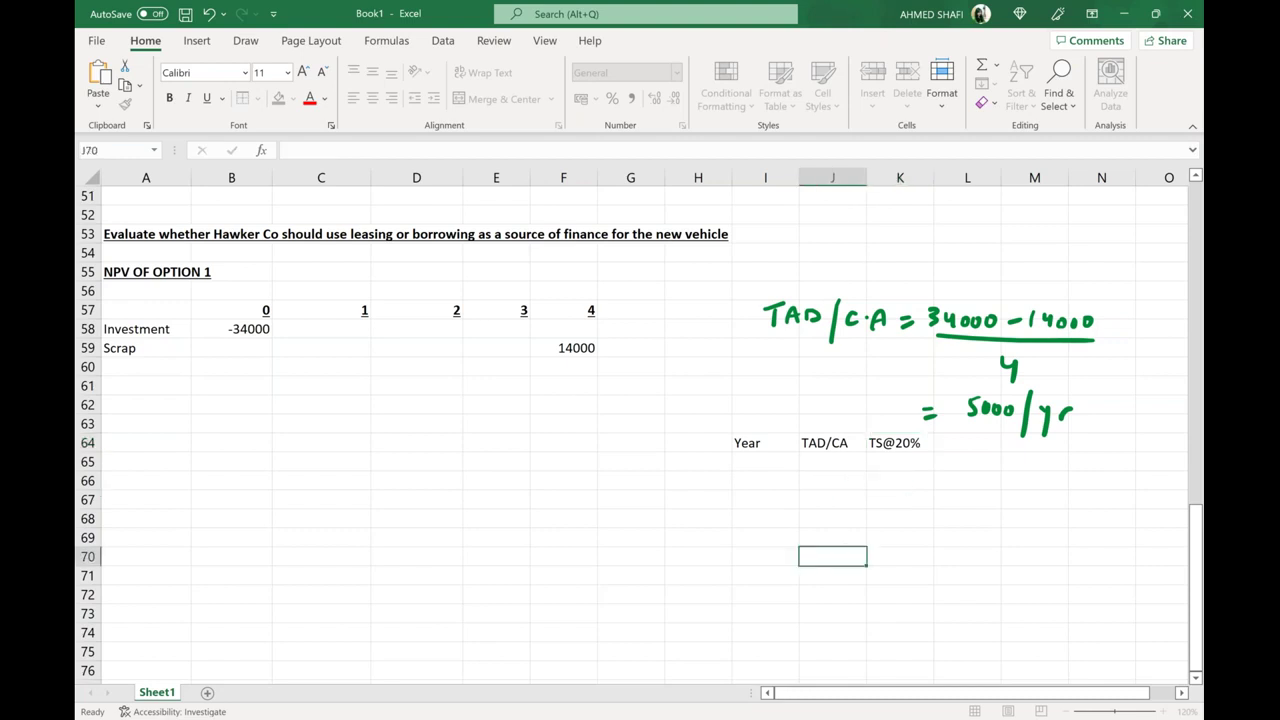
Step: Make the working table's headings in I64:K64 bold and underlined
{"action": "left_click", "coordinate": [762, 442]}
{"action": "left_click_drag", "start_coordinate": [765, 440], "coordinate": [900, 442]}
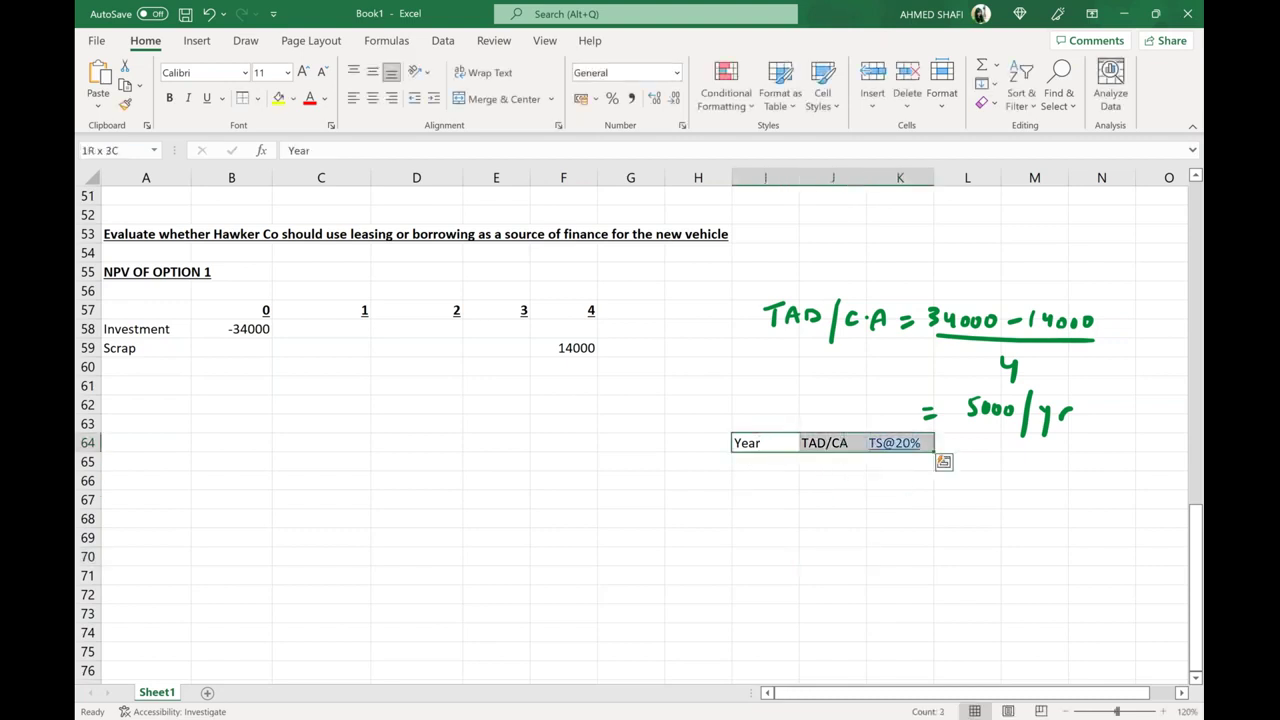
{"action": "left_click", "coordinate": [170, 98]}
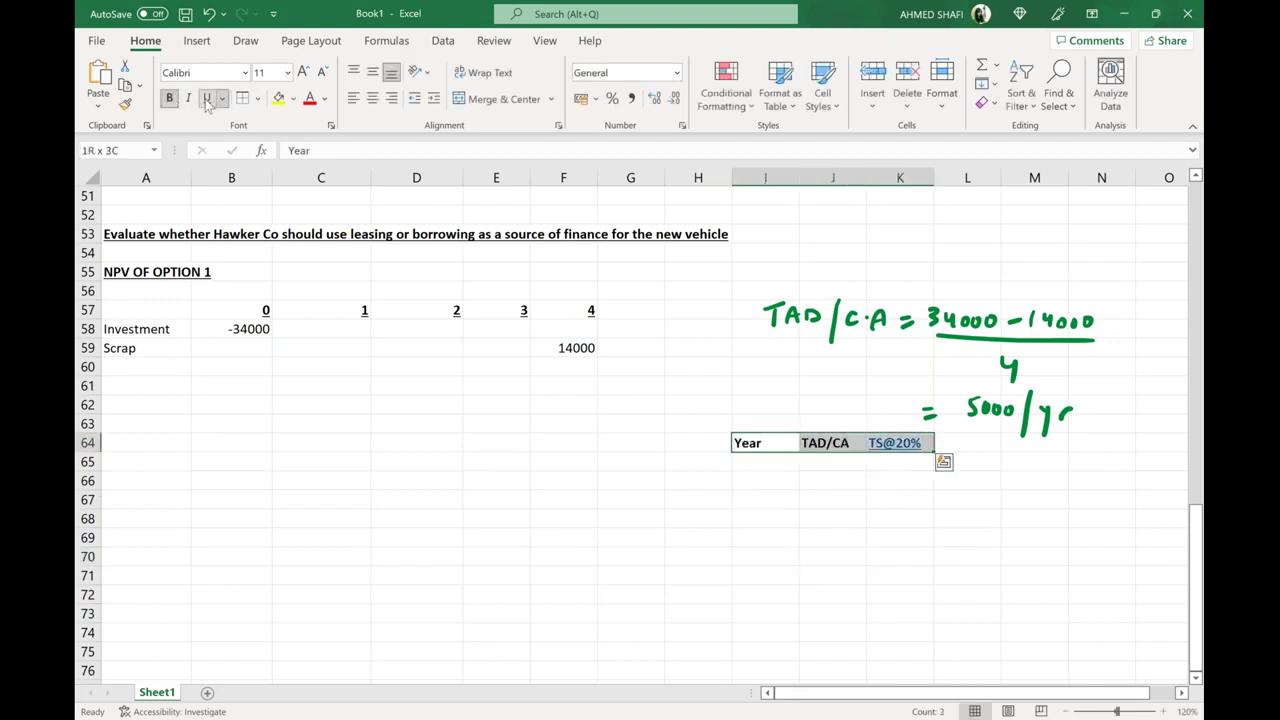
Step: List the years 1 to 4 down I65:I68 under the Year heading
{"action": "left_click", "coordinate": [745, 459]}
{"action": "type", "text": "1"}
{"action": "key", "text": "Return"}
{"action": "type", "text": "2"}
{"action": "key", "text": "Return"}
{"action": "type", "text": "3"}
{"action": "key", "text": "Return"}
{"action": "type", "text": "4"}
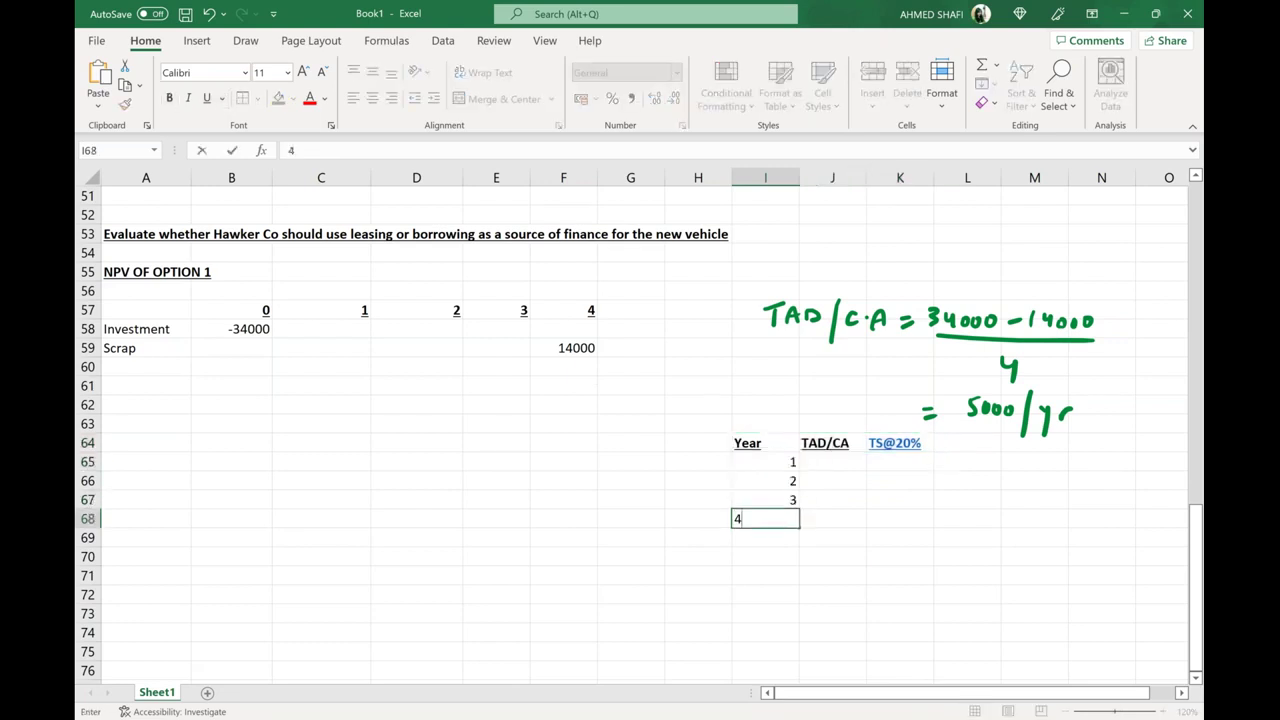
Step: Enter 5000 as the TAD/CA for each of years 1 to 4 in J65:J68
{"action": "key", "text": "Tab"}
{"action": "left_click", "coordinate": [832, 461]}
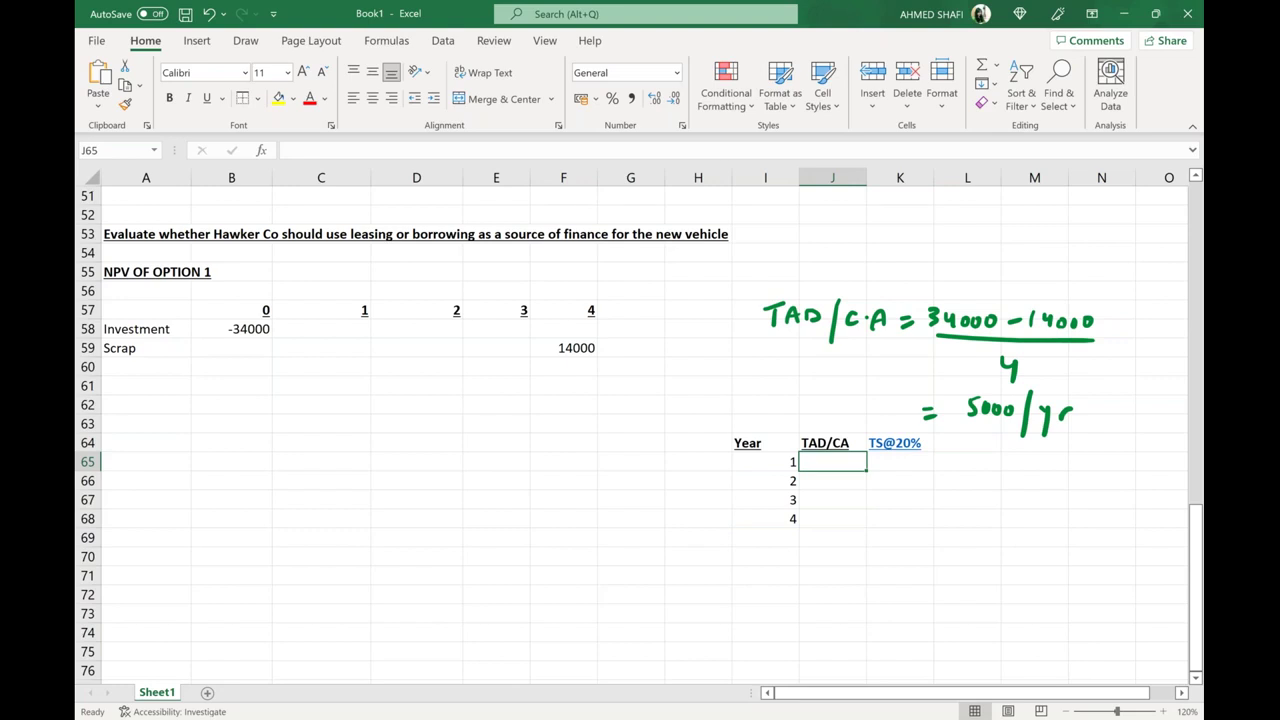
{"action": "type", "text": "5000"}
{"action": "key", "text": "Return"}
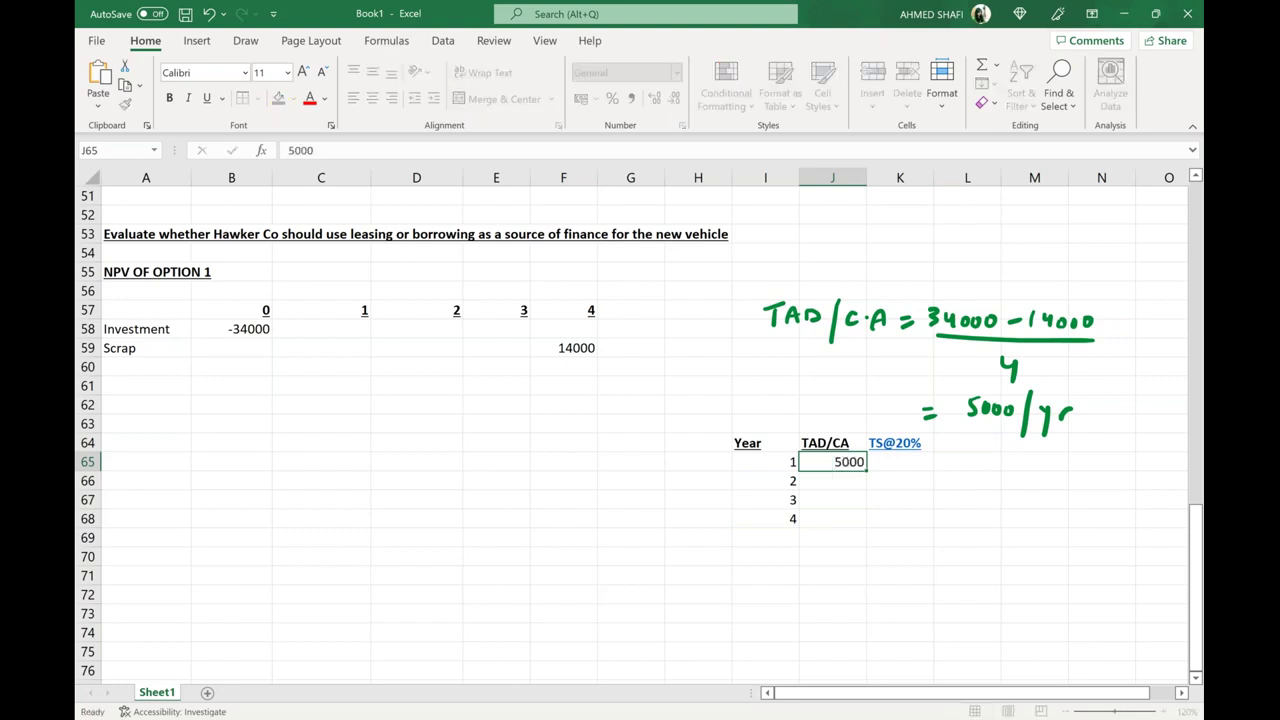
{"action": "type", "text": "5000"}
{"action": "key", "text": "Return"}
{"action": "type", "text": "5000"}
{"action": "key", "text": "Return"}
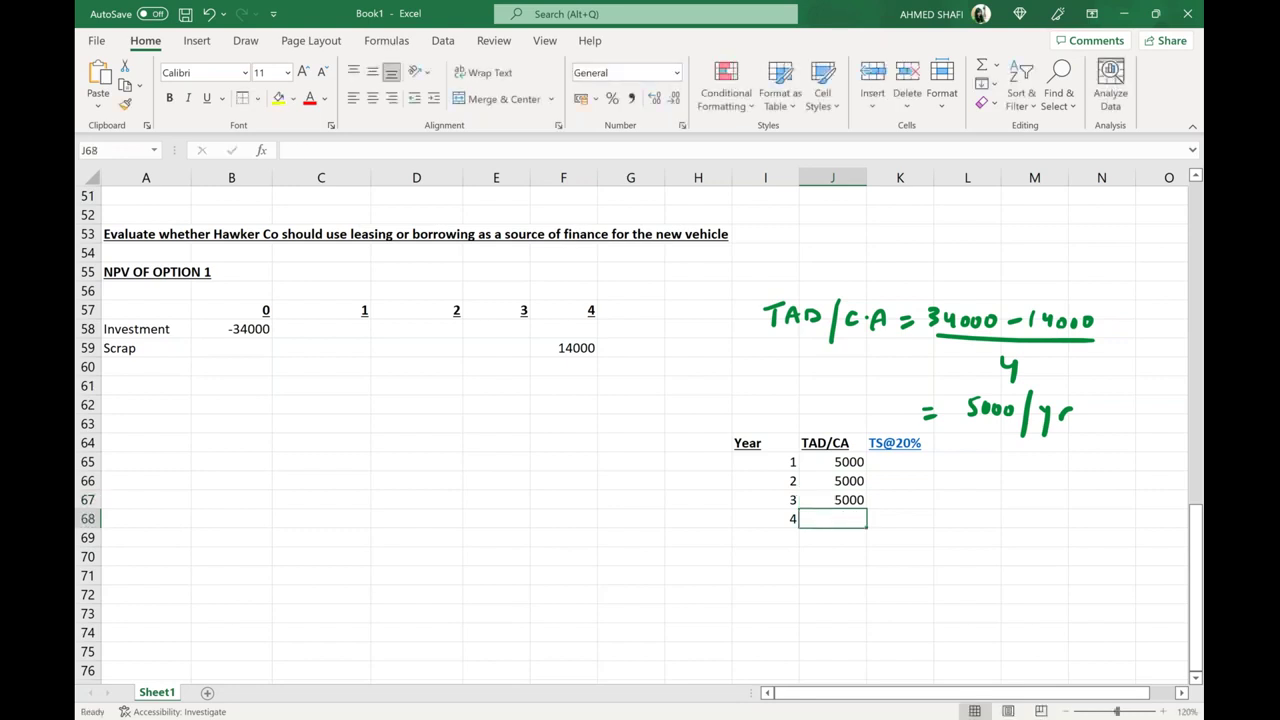
{"action": "type", "text": "5000"}
{"action": "key", "text": "ctrl+Return"}
Step: Enter 1000 in K65:K68 under TS@20% for years 1 to 4
{"action": "key", "text": "Right"}
{"action": "key", "text": "Up"}
{"action": "key", "text": "Up"}
{"action": "key", "text": "Up"}
{"action": "key", "text": "Up"}
{"action": "key", "text": "Down"}
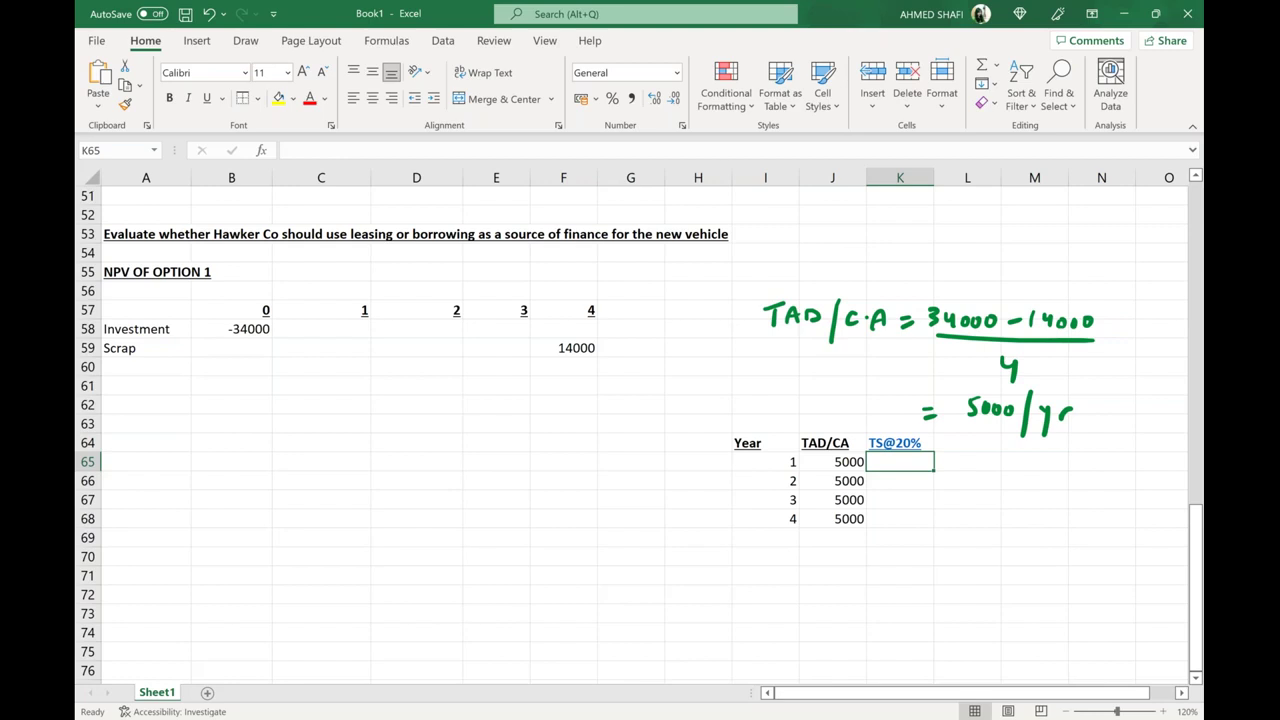
{"action": "type", "text": "1000"}
{"action": "key", "text": "Return"}
{"action": "type", "text": "1000"}
{"action": "key", "text": "Return"}
{"action": "type", "text": "1000"}
{"action": "key", "text": "ctrl+Return"}
{"action": "key", "text": "Return"}
{"action": "type", "text": "1000"}
{"action": "key", "text": "Return"}
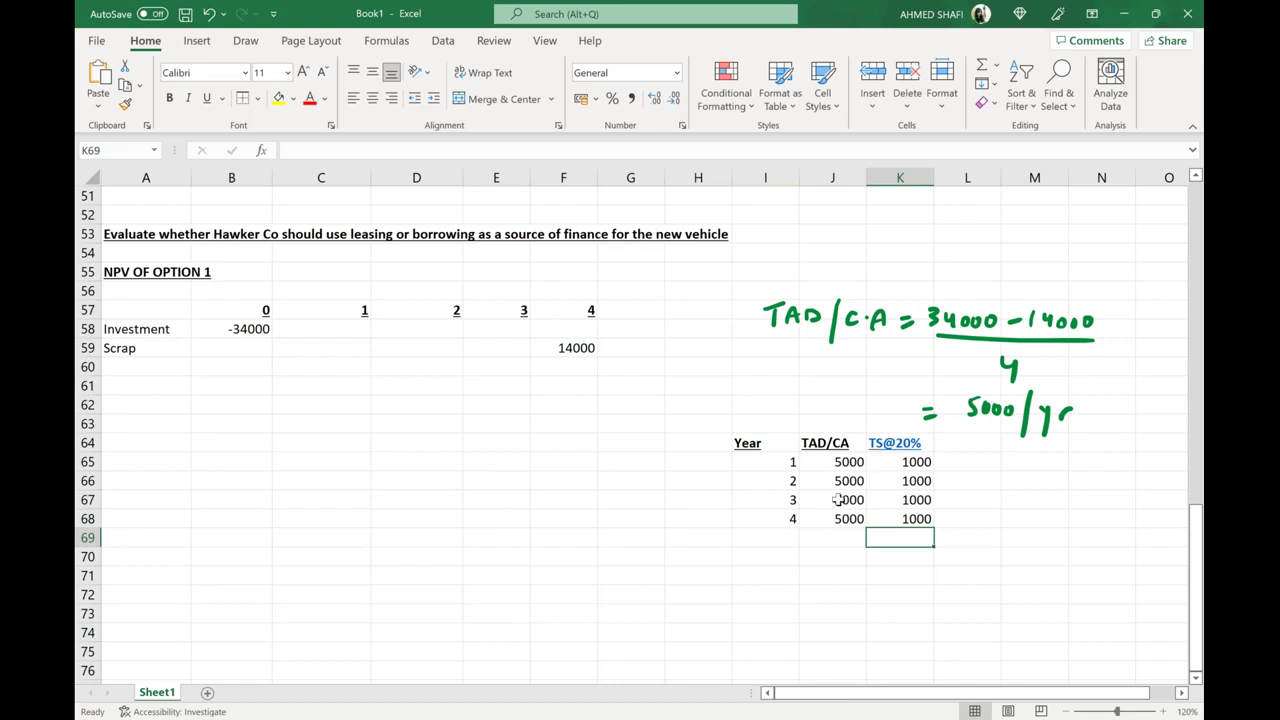
Step: Shift the tax savings one year in arrears by clearing K65 and adding year 5 in I69 with 1000 in K69
{"action": "left_click", "coordinate": [906, 462]}
{"action": "key", "text": "Delete"}
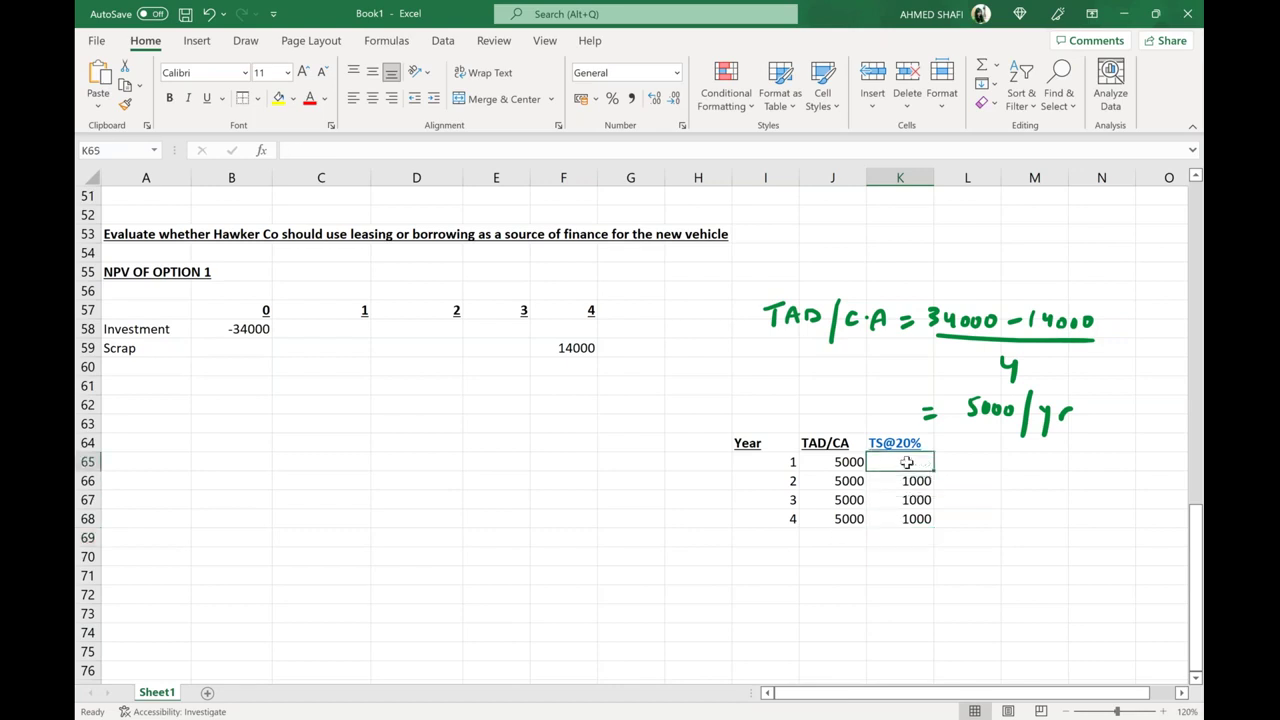
{"action": "left_click", "coordinate": [793, 537]}
{"action": "type", "text": "5"}
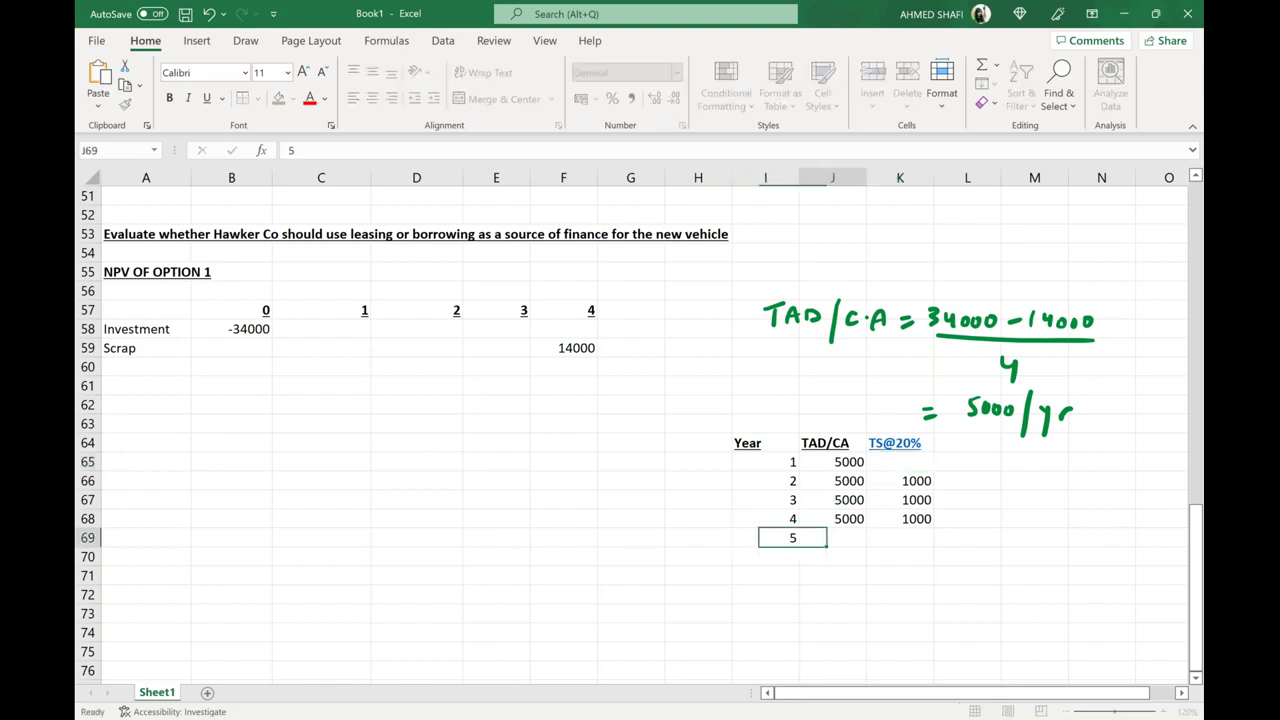
{"action": "key", "text": "Tab"}
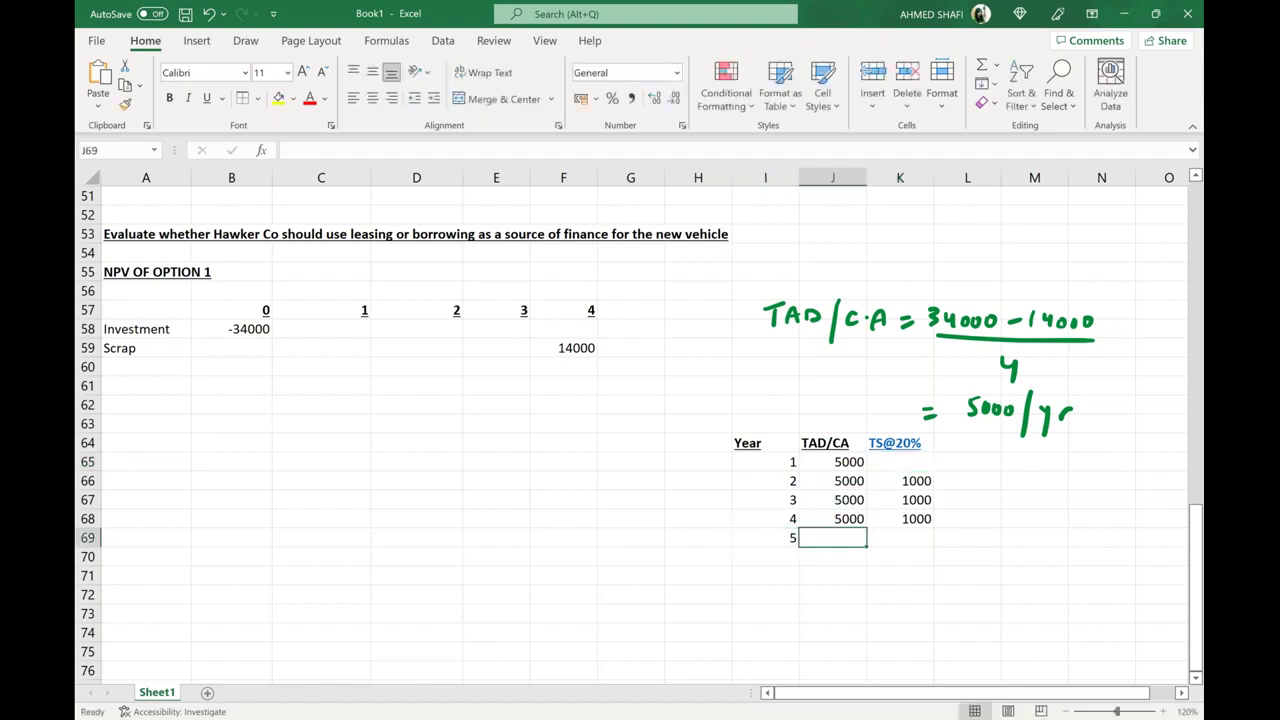
{"action": "key", "text": "Tab"}
{"action": "type", "text": "1000"}
{"action": "key", "text": "Return"}
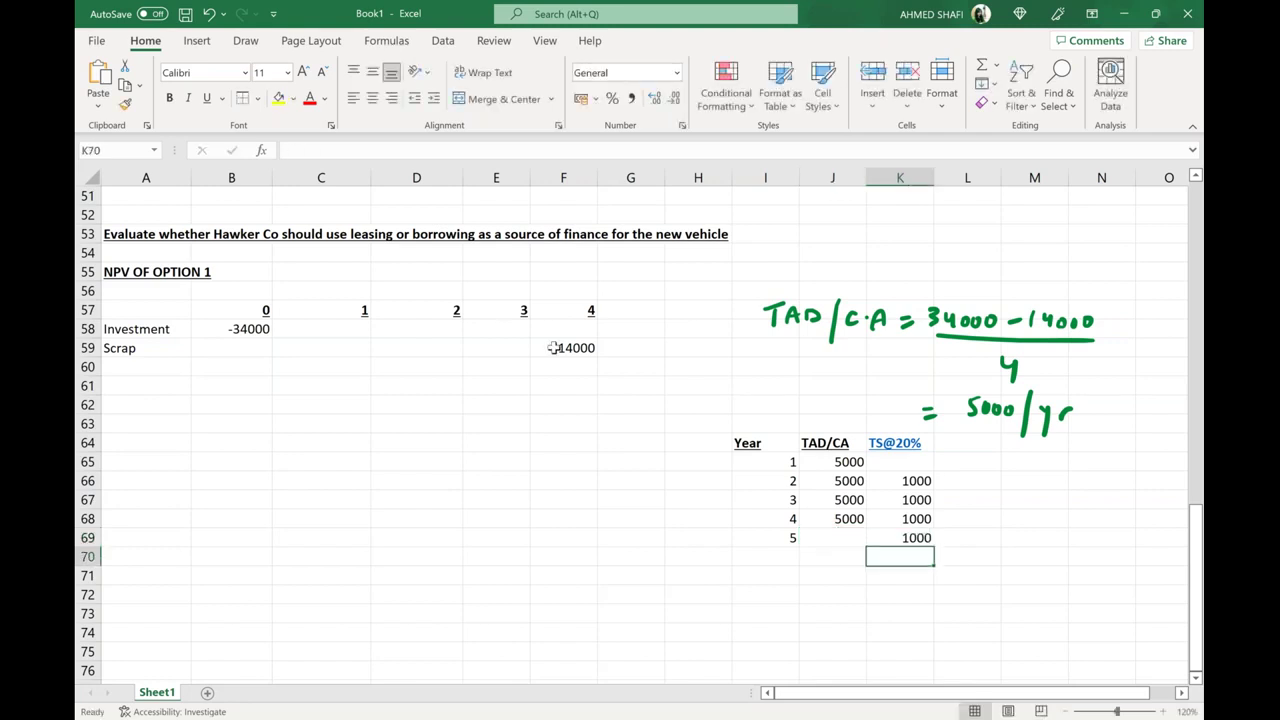
Step: Add a "CA/TAD" row in A60 with 1000 under periods 2 to 4 and in the next column, G60
{"action": "left_click", "coordinate": [340, 366]}
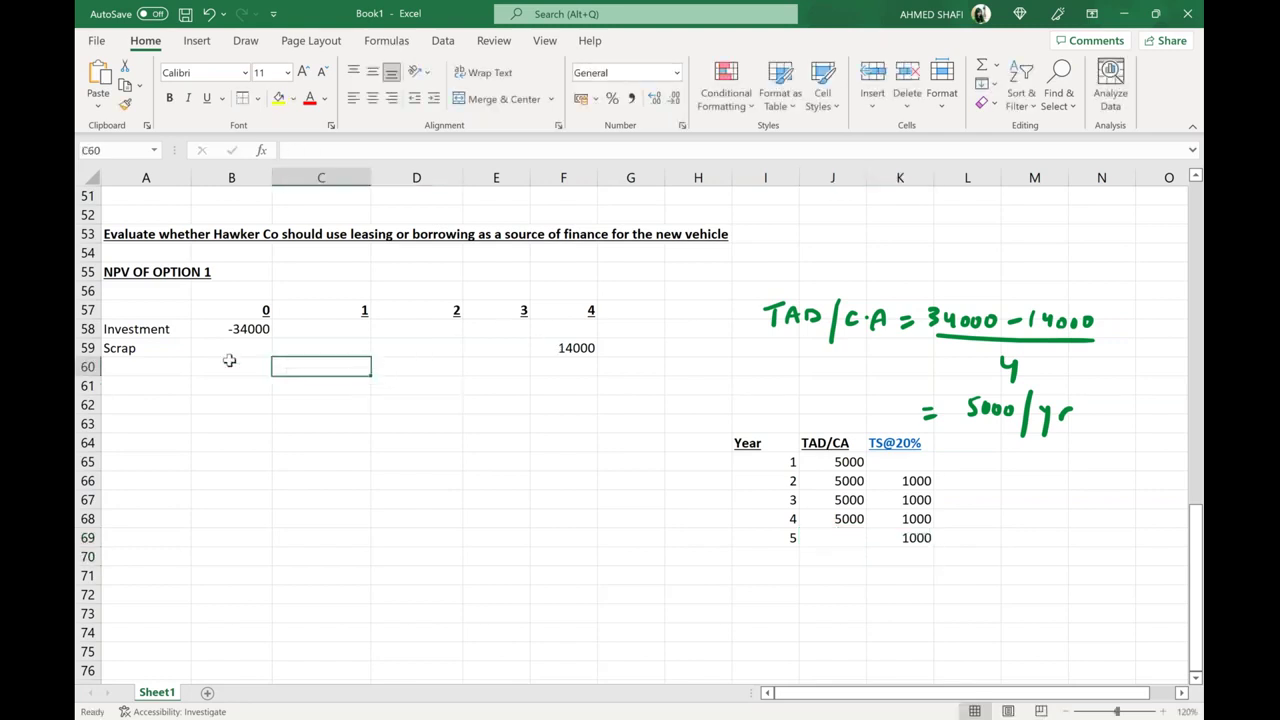
{"action": "left_click", "coordinate": [174, 369]}
{"action": "type", "text": "CA/TAD"}
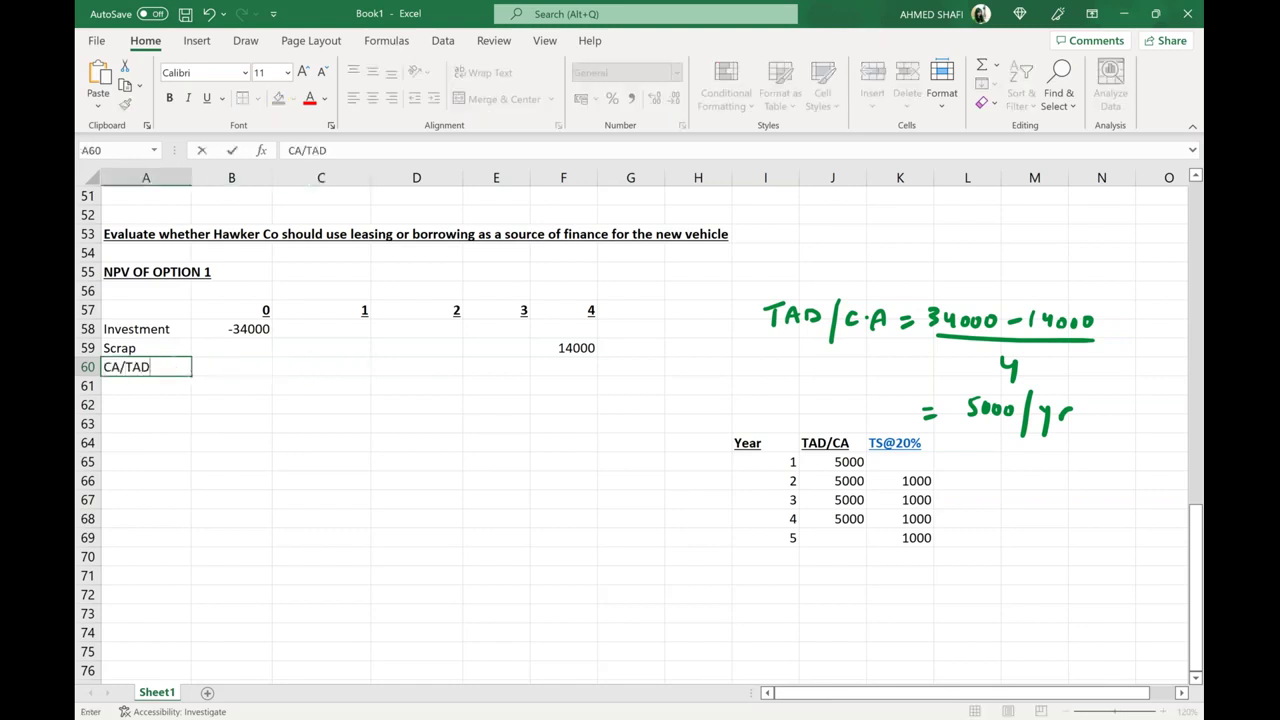
{"action": "key", "text": "Tab"}
{"action": "left_click", "coordinate": [416, 366]}
{"action": "type", "text": "1"}
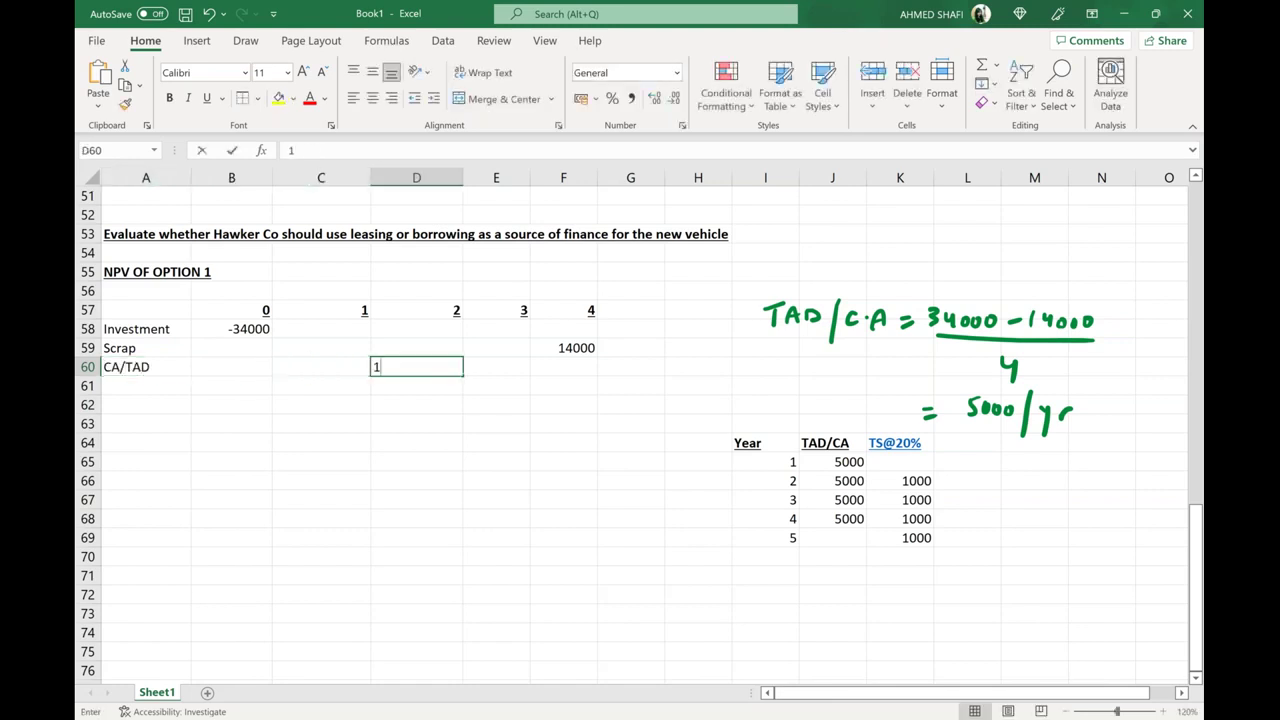
{"action": "type", "text": "000"}
{"action": "key", "text": "Tab"}
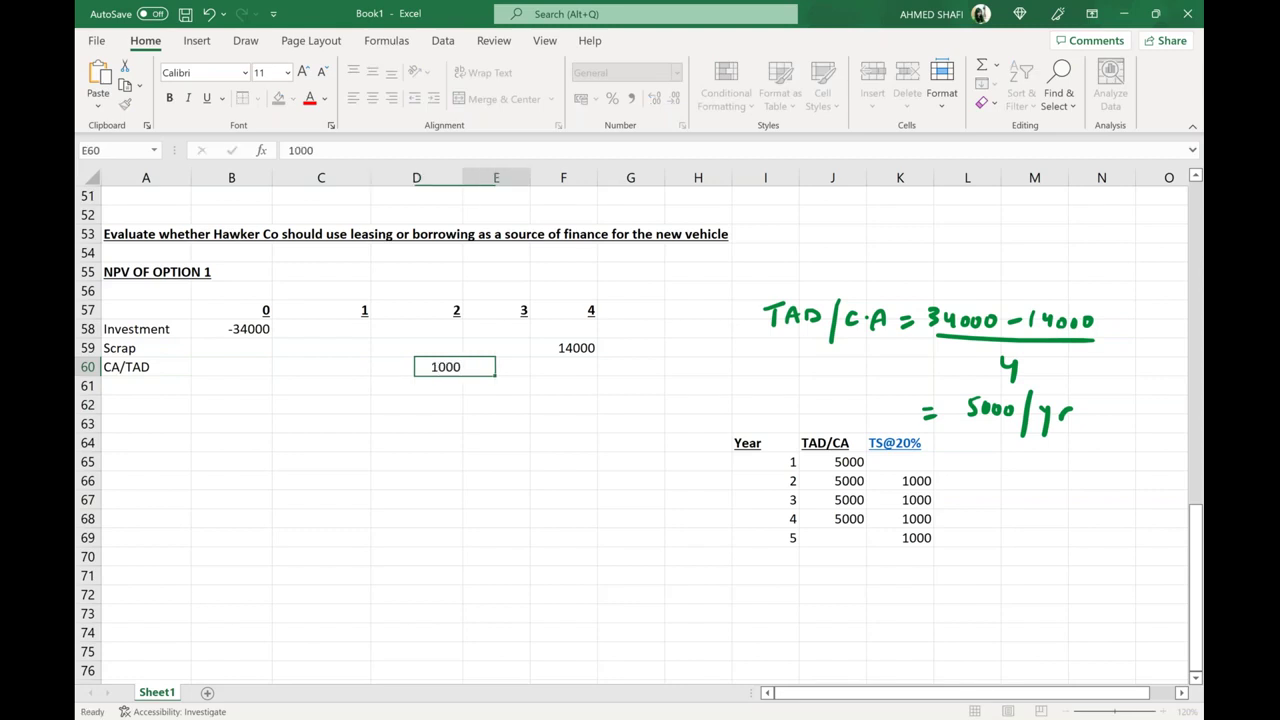
{"action": "type", "text": "1000"}
{"action": "key", "text": "Tab"}
{"action": "type", "text": "1000"}
{"action": "key", "text": "Tab"}
{"action": "type", "text": "1000"}
{"action": "key", "text": "ctrl+Return"}
Step: Add the period heading 5 in G57 of the Option 1 NPV table
{"action": "key", "text": "Up"}
{"action": "key", "text": "Up"}
{"action": "key", "text": "Up"}
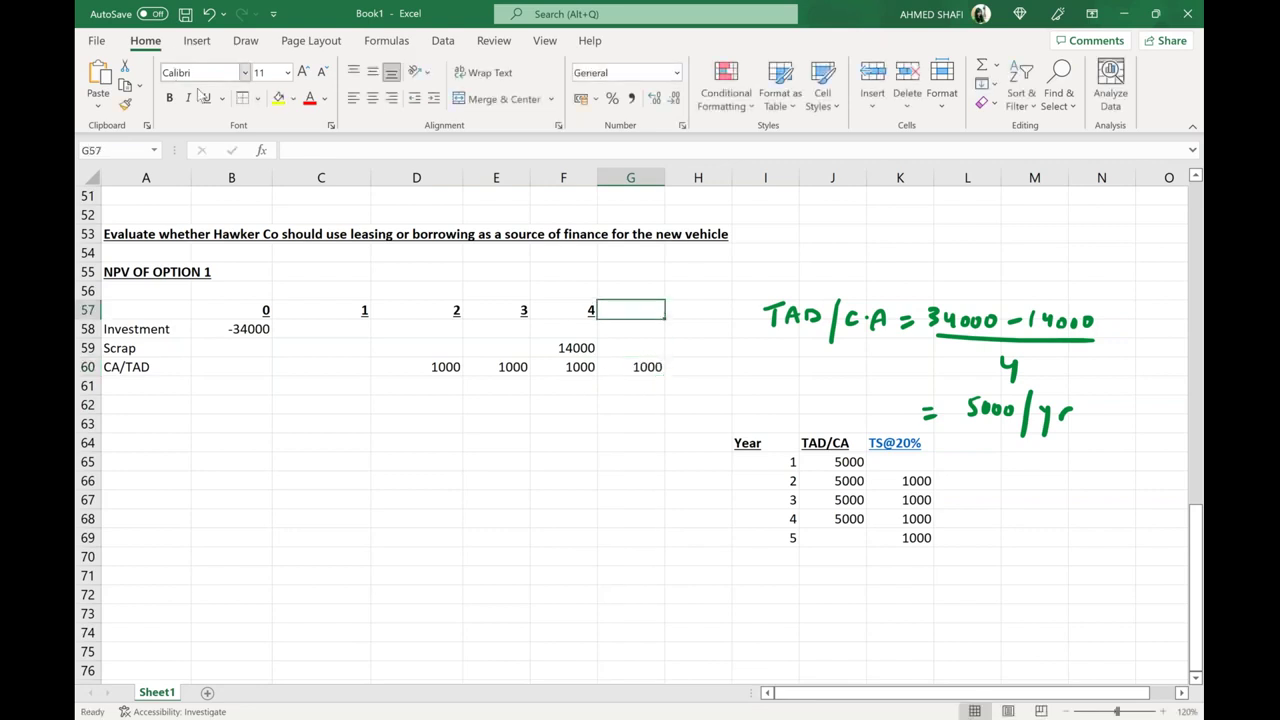
{"action": "type", "text": "5"}
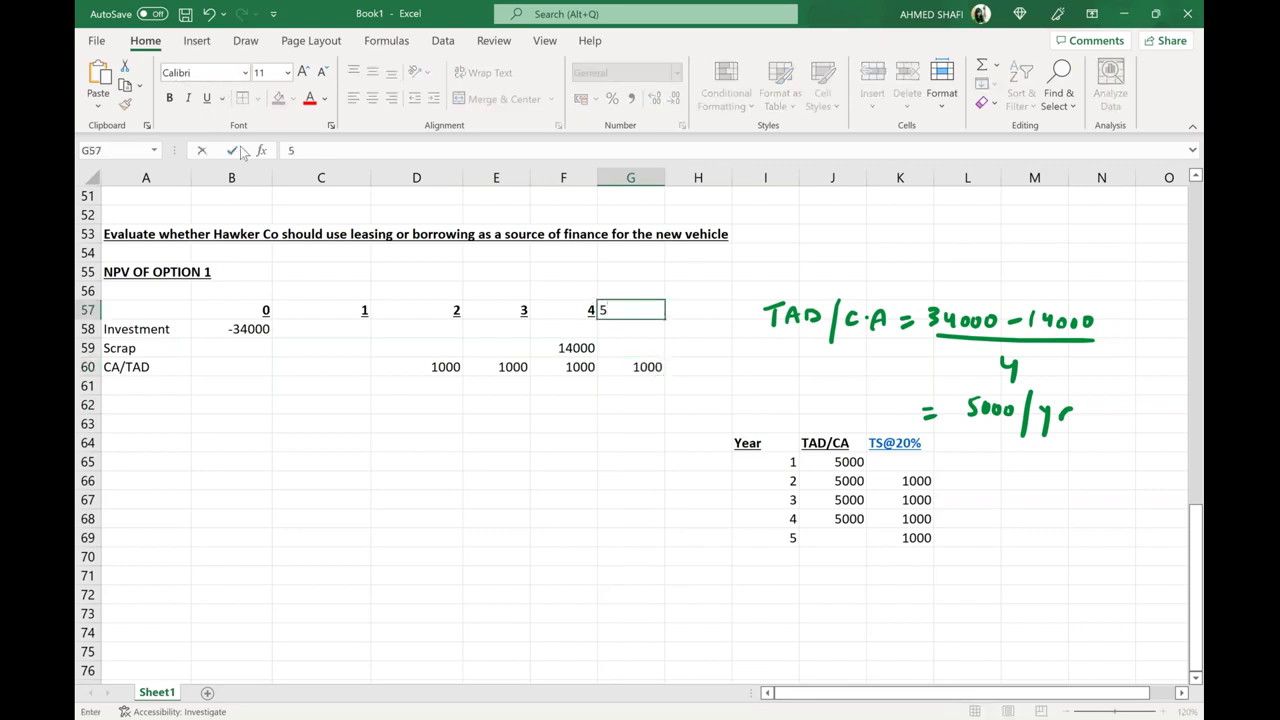
{"action": "key", "text": "ctrl+Return"}
{"action": "left_click", "coordinate": [254, 422]}
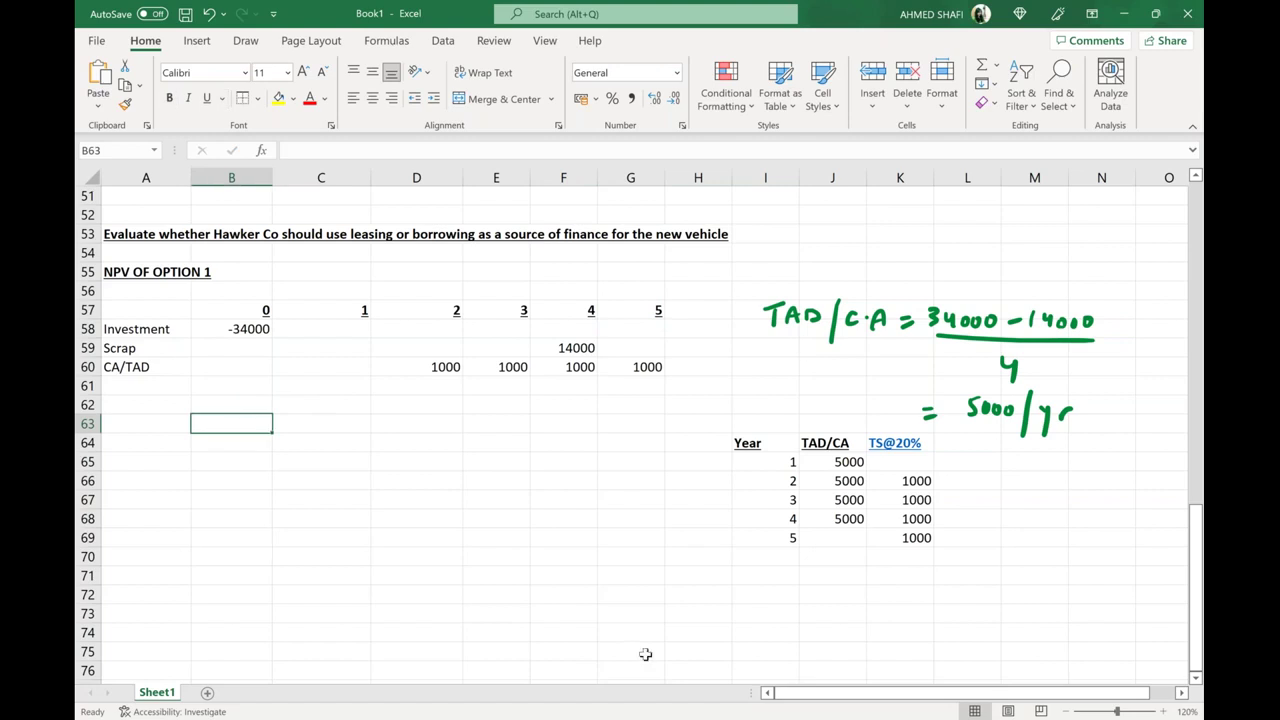
Step: Check the emissions tax in the PDF, then add an "Emm tax" row in A61 of the Excel sheet with -600 for periods 1 to 4
{"action": "key", "text": "alt+Tab"}
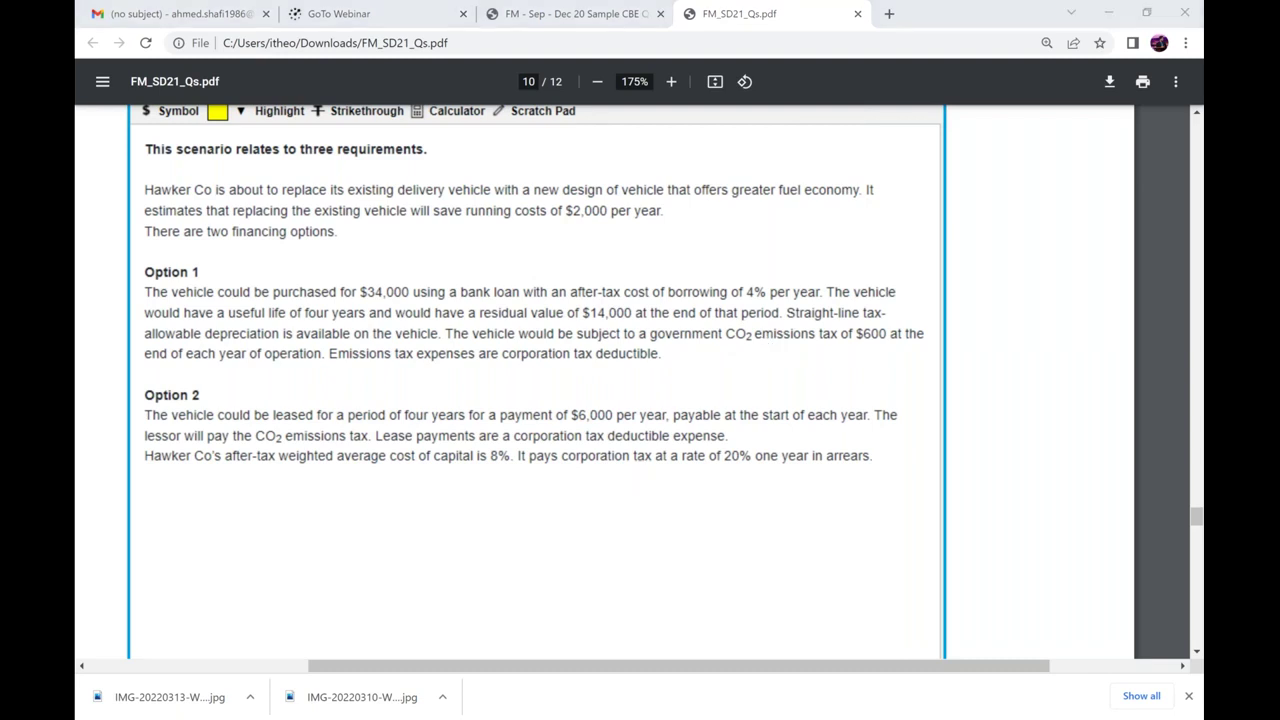
{"action": "key", "text": "alt+Tab"}
{"action": "type", "text": "Emm tax"}
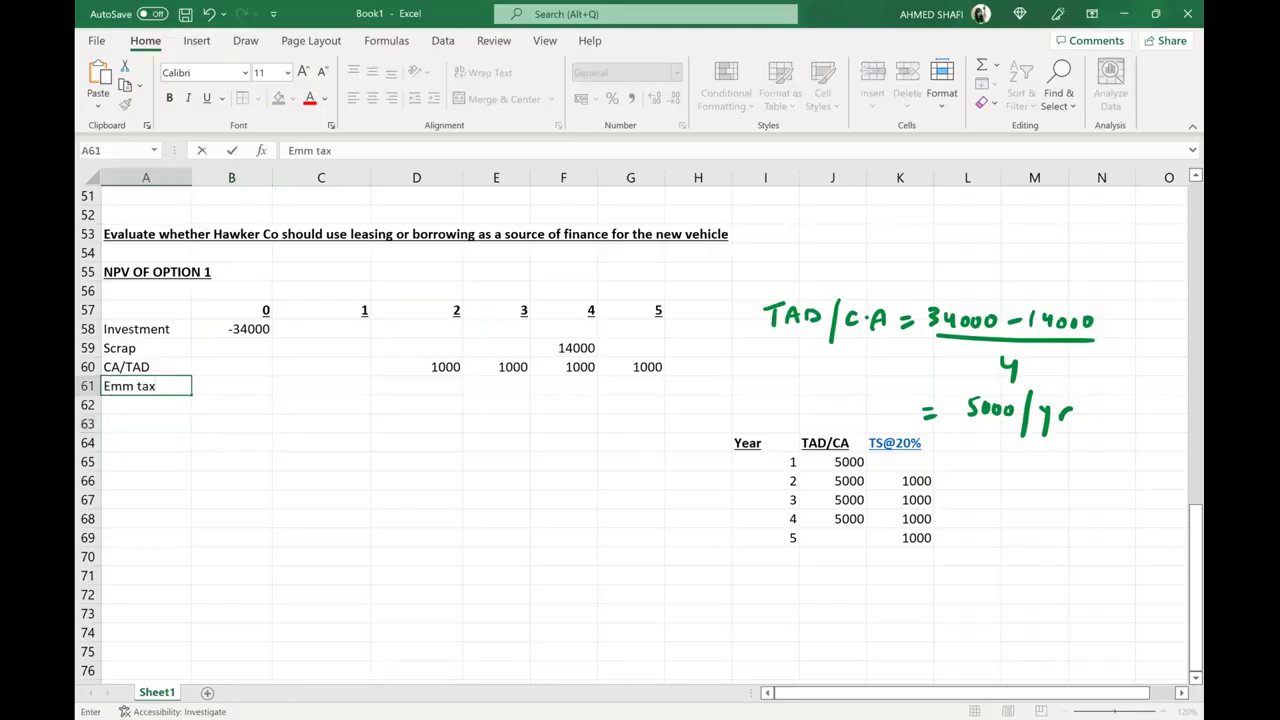
{"action": "key", "text": "Tab"}
{"action": "key", "text": "Tab"}
{"action": "type", "text": "-600"}
{"action": "key", "text": "Tab"}
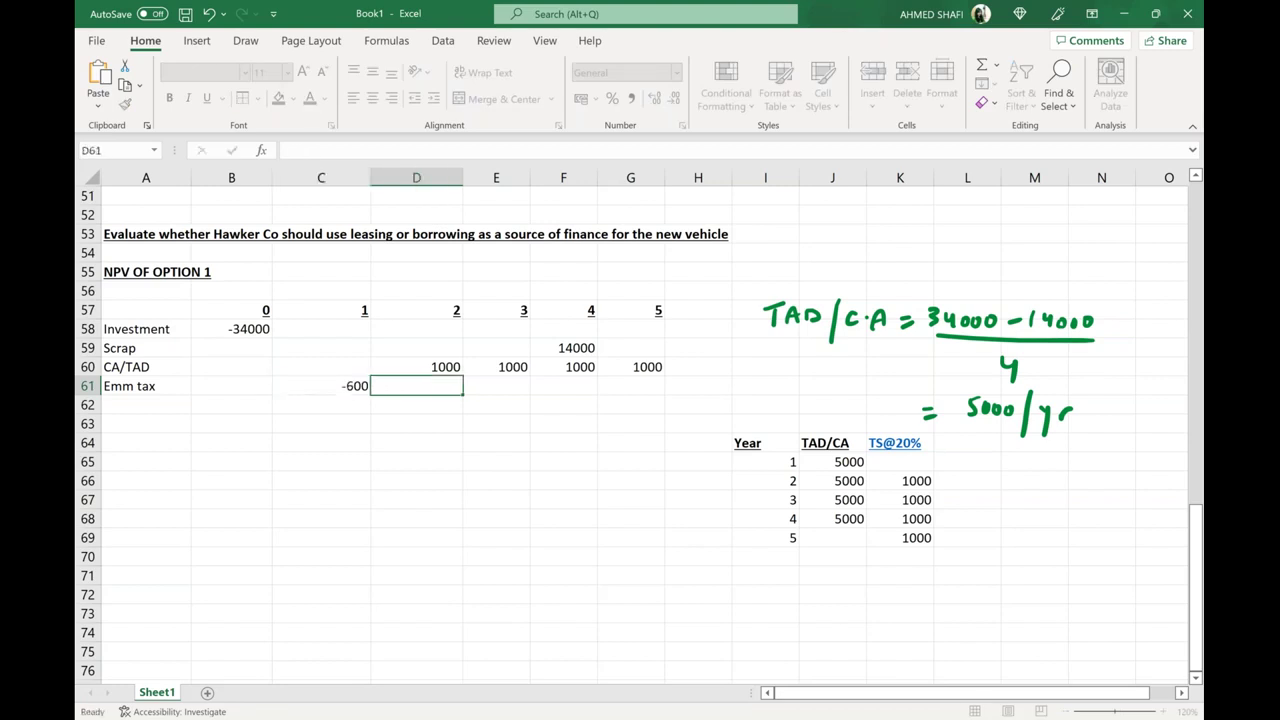
{"action": "type", "text": "-600"}
{"action": "key", "text": "Tab"}
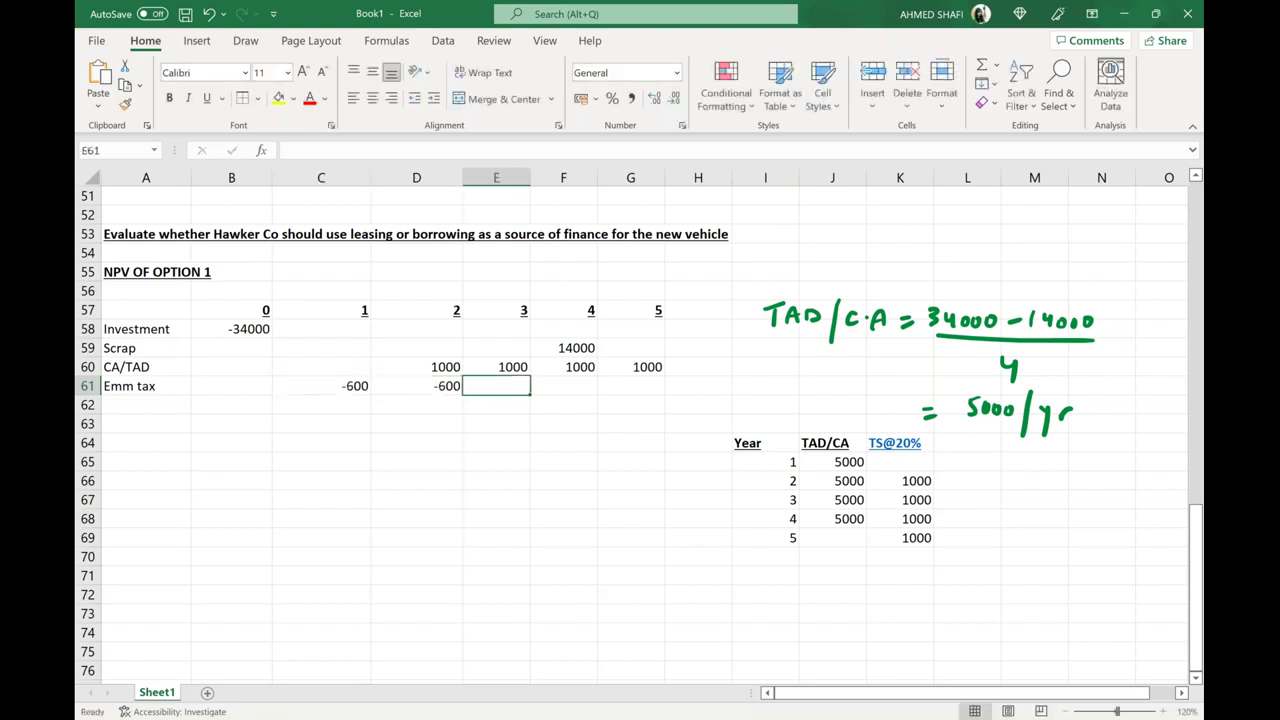
{"action": "type", "text": "-600"}
{"action": "key", "text": "Tab"}
{"action": "type", "text": "-600"}
{"action": "key", "text": "Tab"}
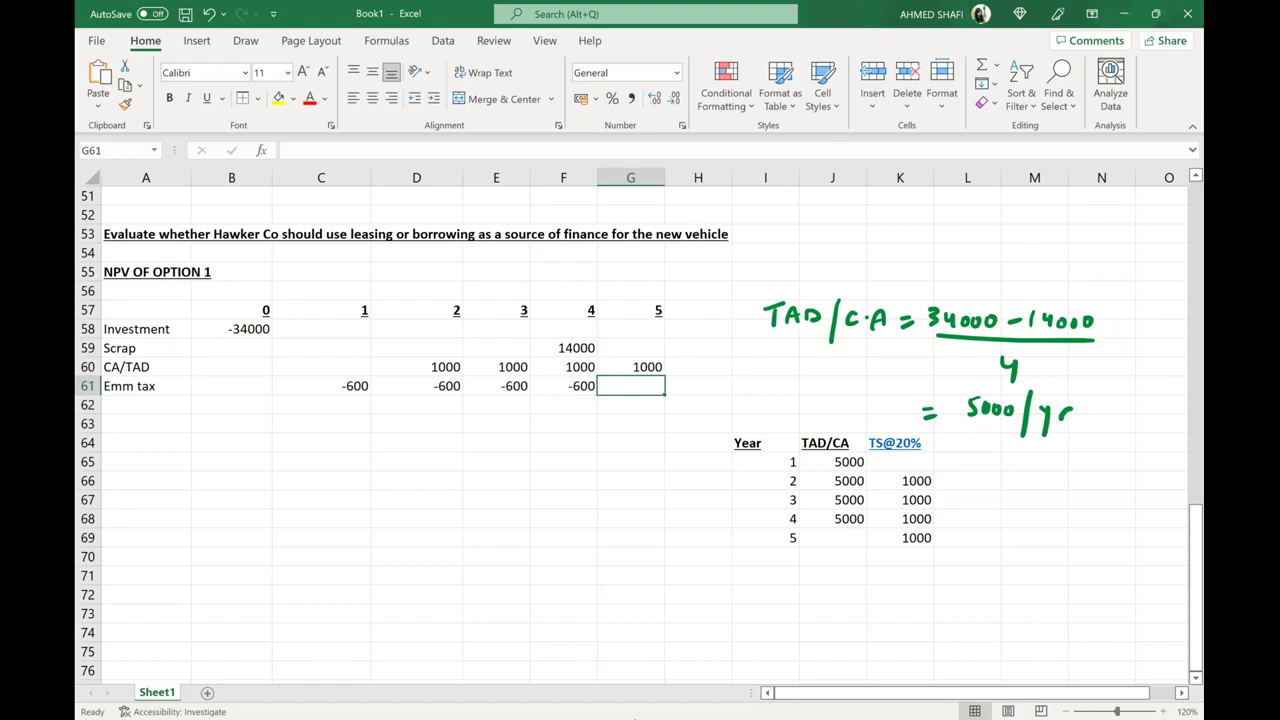
Step: Recheck the tax details in the PDF, then add a "Tax benefit" row in A62 of the Excel sheet with 120 for periods 2 to 5
{"action": "key", "text": "alt+Tab"}
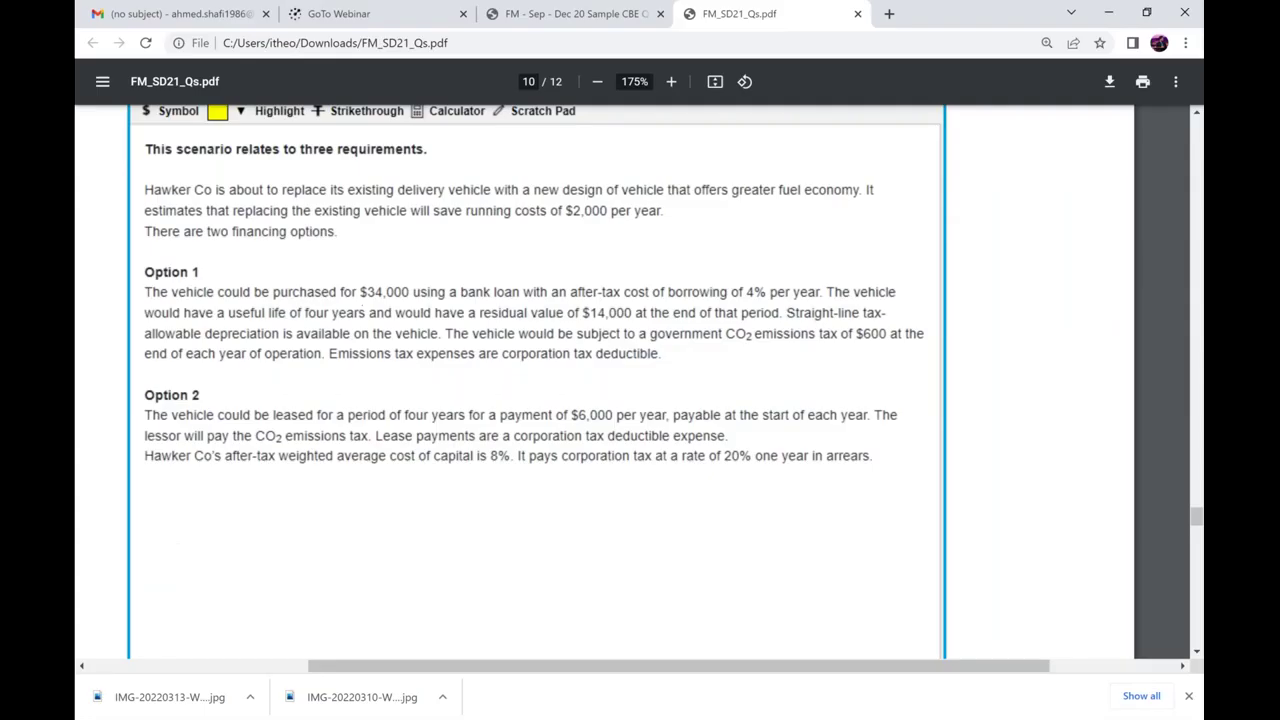
{"action": "left_click", "coordinate": [787, 718]}
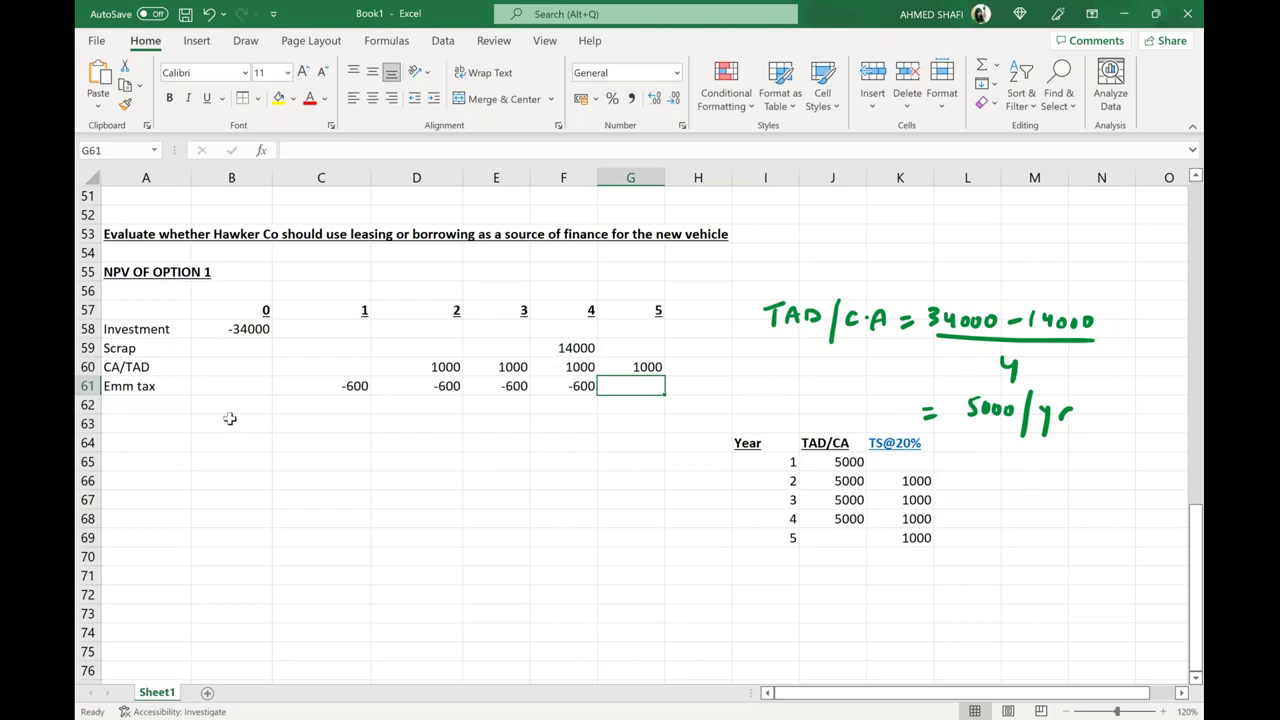
{"action": "left_click", "coordinate": [178, 408]}
{"action": "type", "text": "T"}
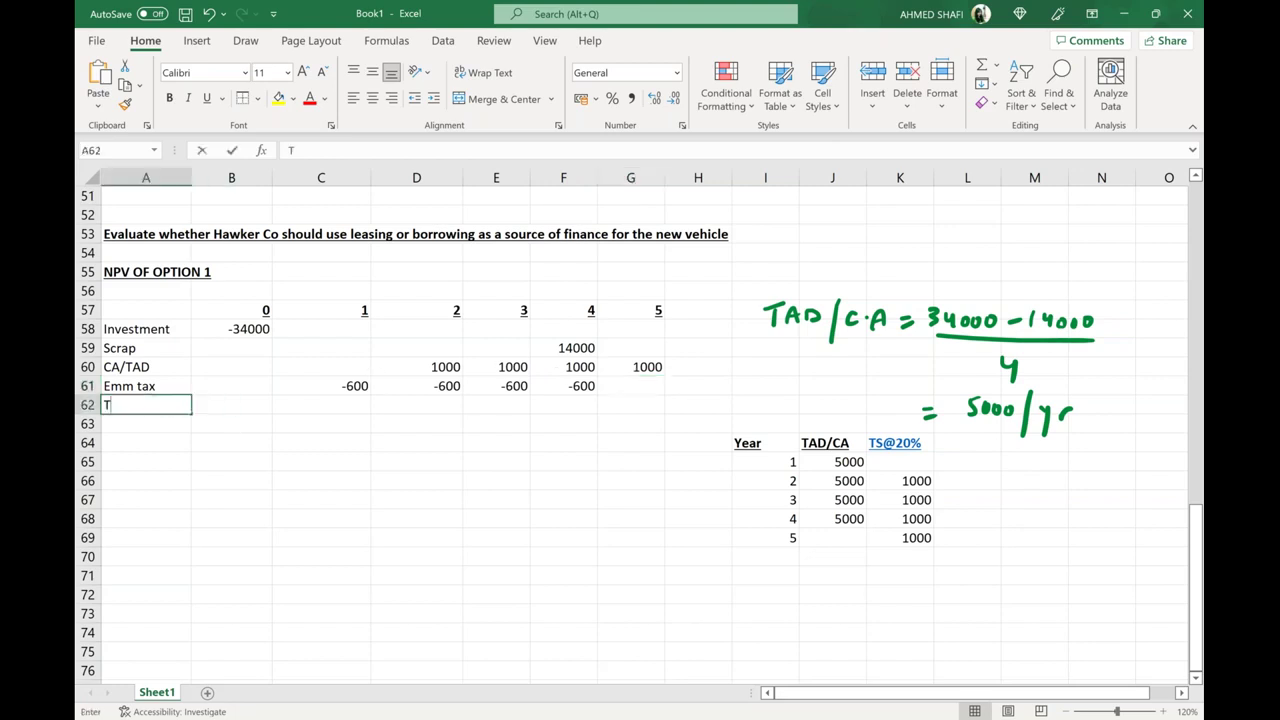
{"action": "type", "text": "ax benefit"}
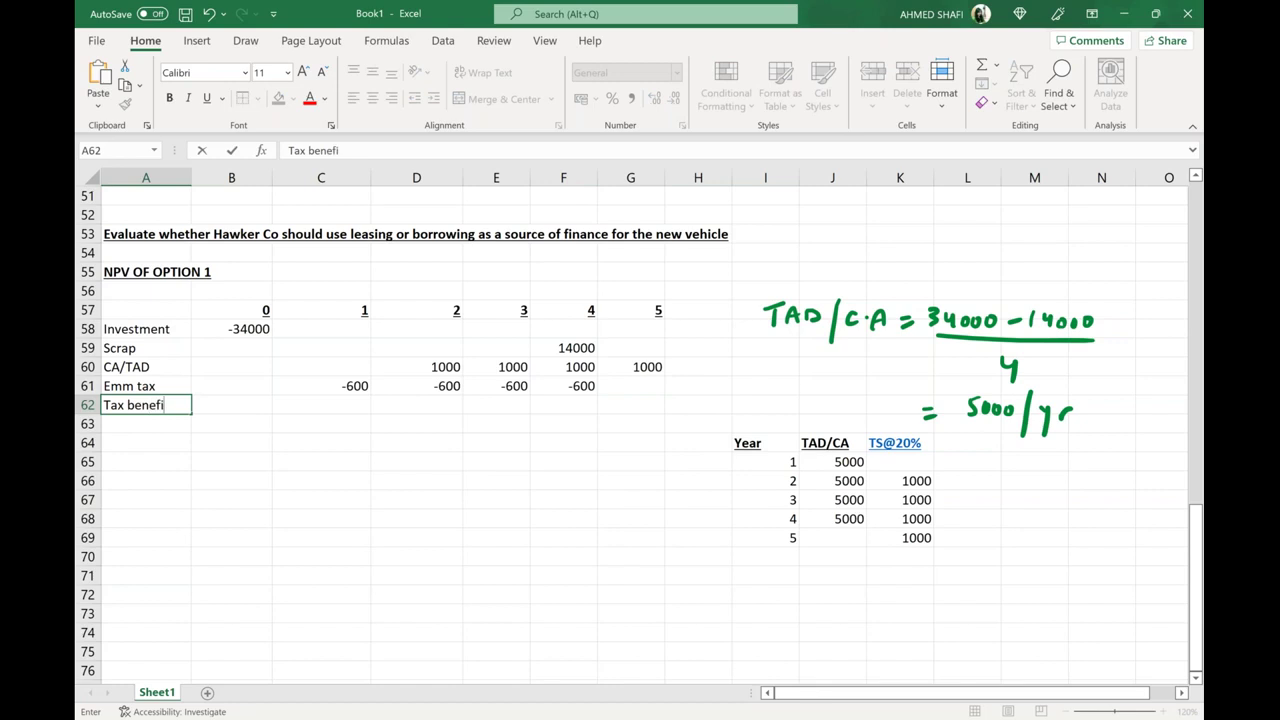
{"action": "key", "text": "Tab"}
{"action": "key", "text": "Right"}
{"action": "key", "text": "Right"}
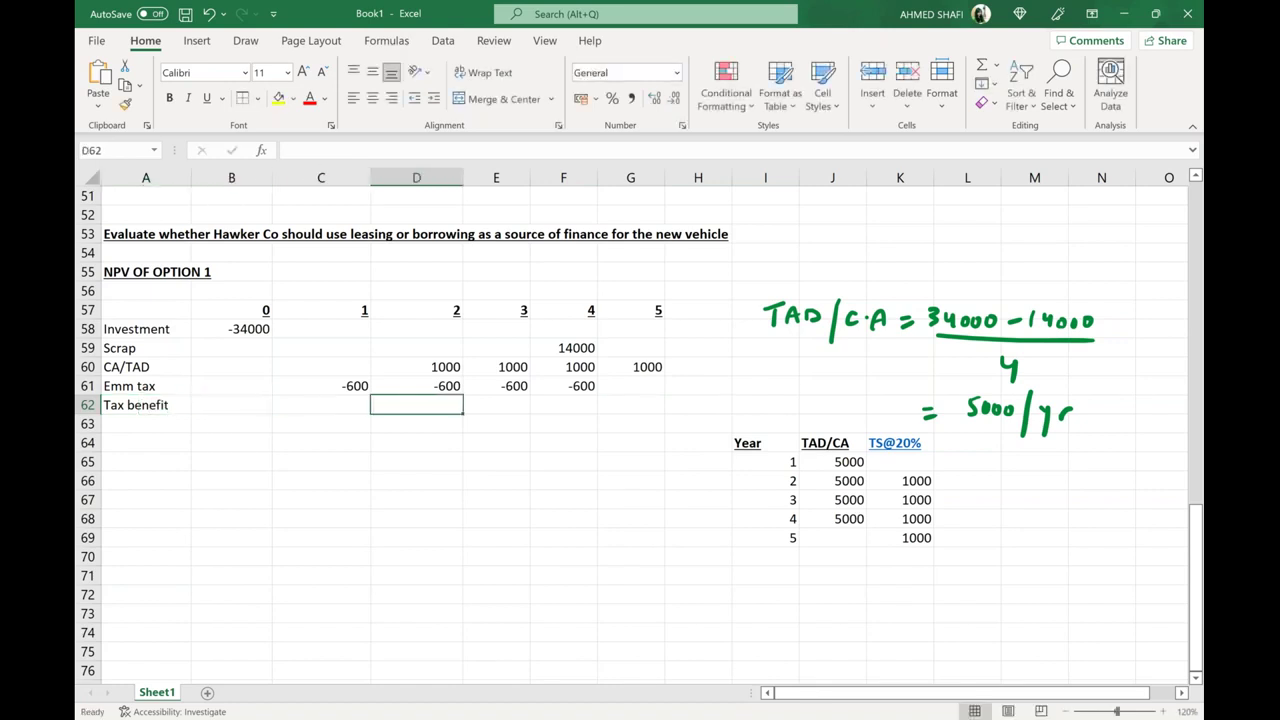
{"action": "type", "text": "120"}
{"action": "key", "text": "Tab"}
{"action": "type", "text": "120"}
{"action": "key", "text": "Tab"}
{"action": "type", "text": "120"}
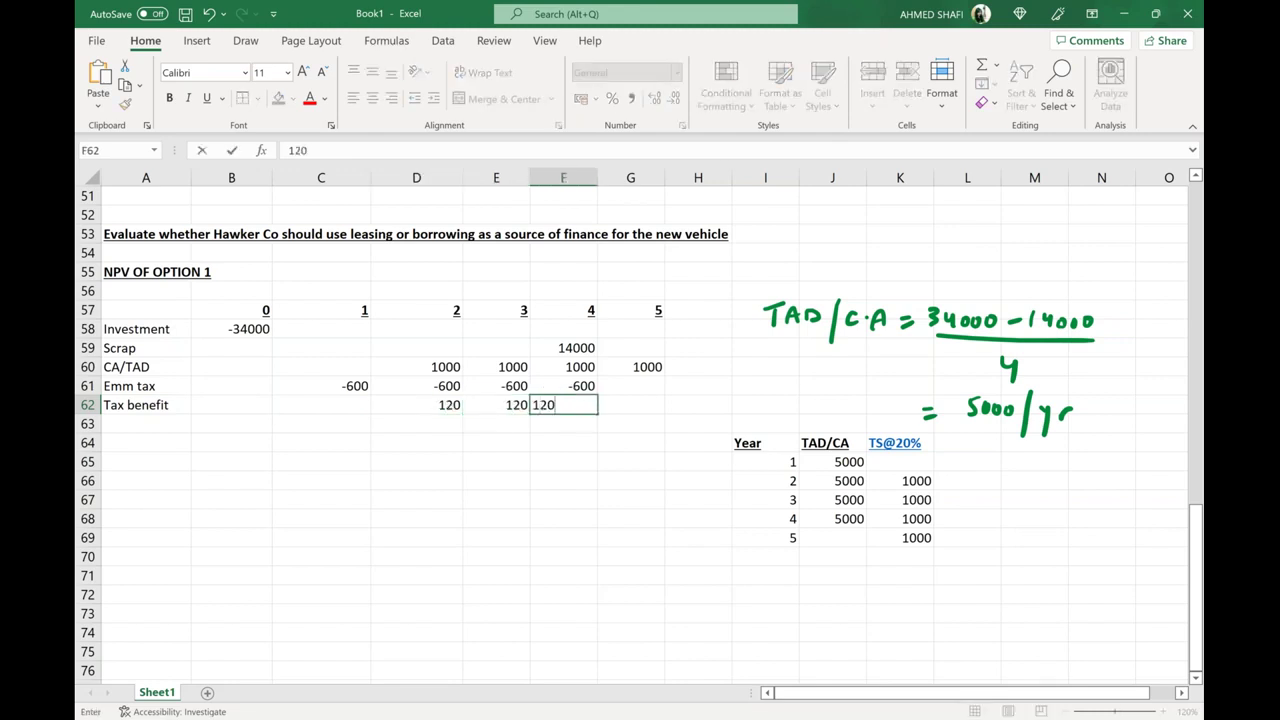
{"action": "key", "text": "Tab"}
{"action": "type", "text": "120"}
{"action": "key", "text": "Return"}
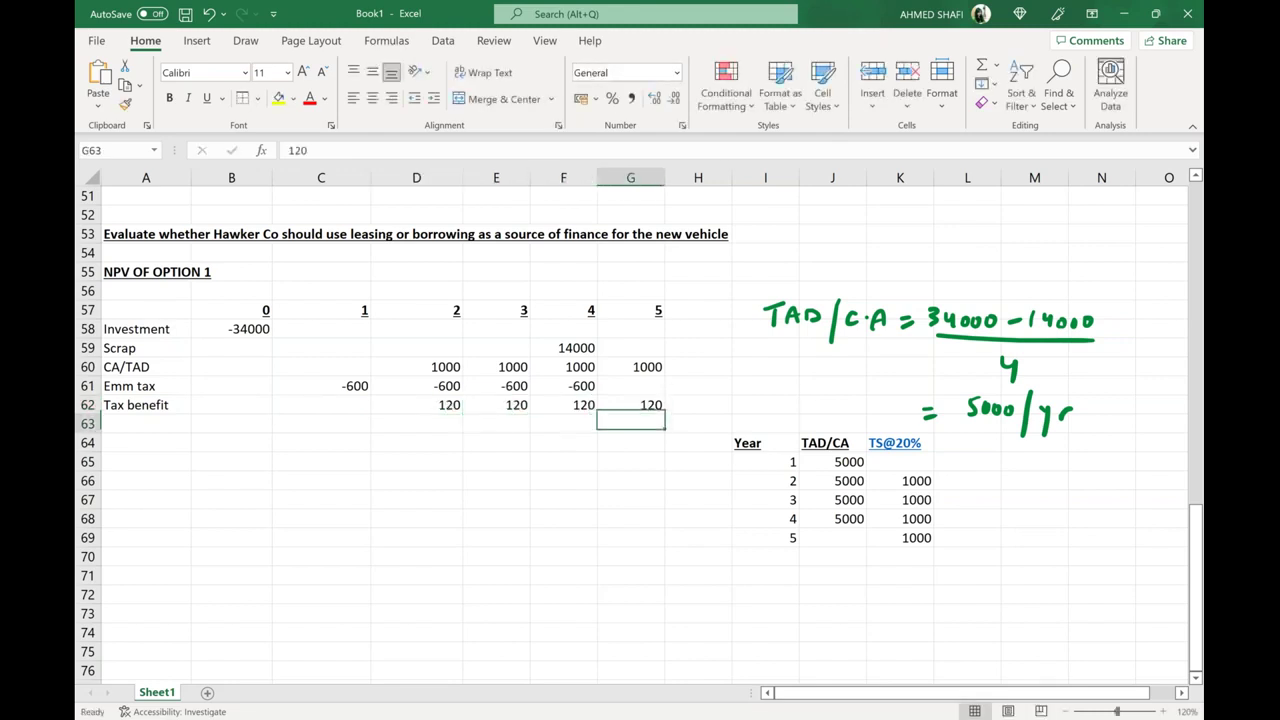
Step: Add a border line between the Tax benefit row and row 63 across columns A to G
{"action": "left_click", "coordinate": [117, 426]}
{"action": "left_click_drag", "start_coordinate": [117, 426], "coordinate": [77, 140]}
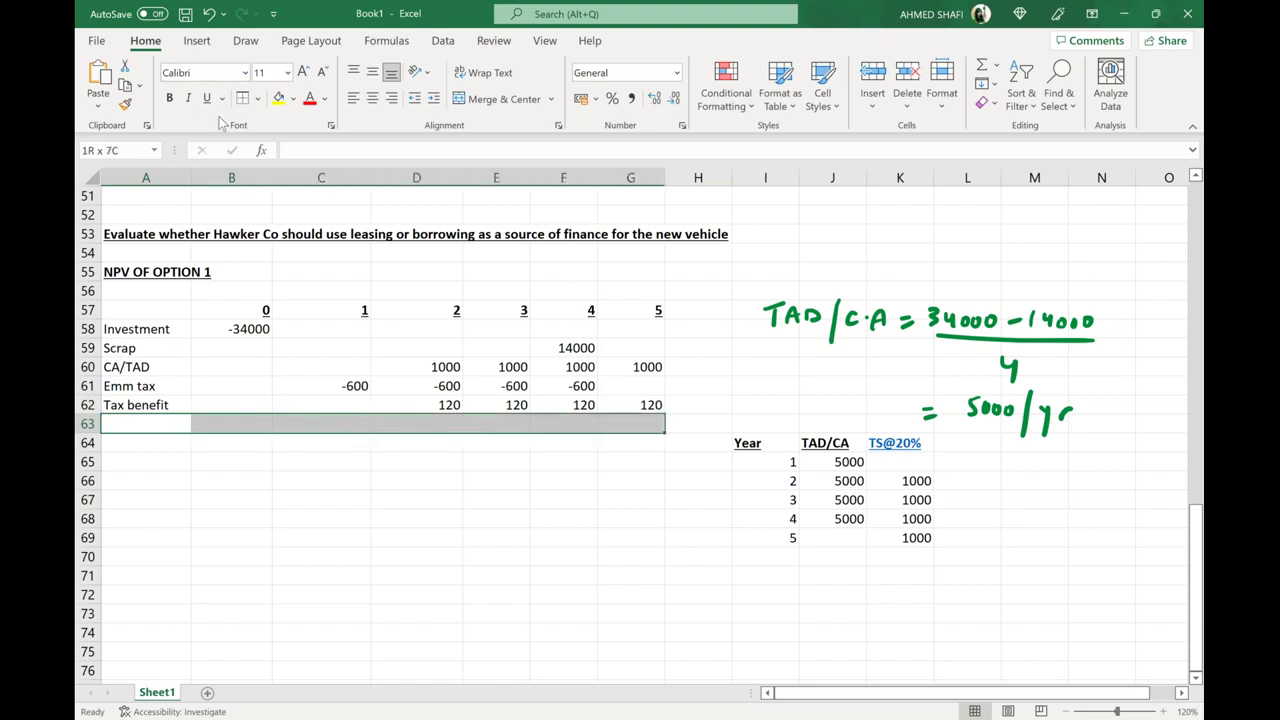
{"action": "left_click_drag", "start_coordinate": [222, 120], "coordinate": [230, 108]}
{"action": "left_click", "coordinate": [366, 478]}
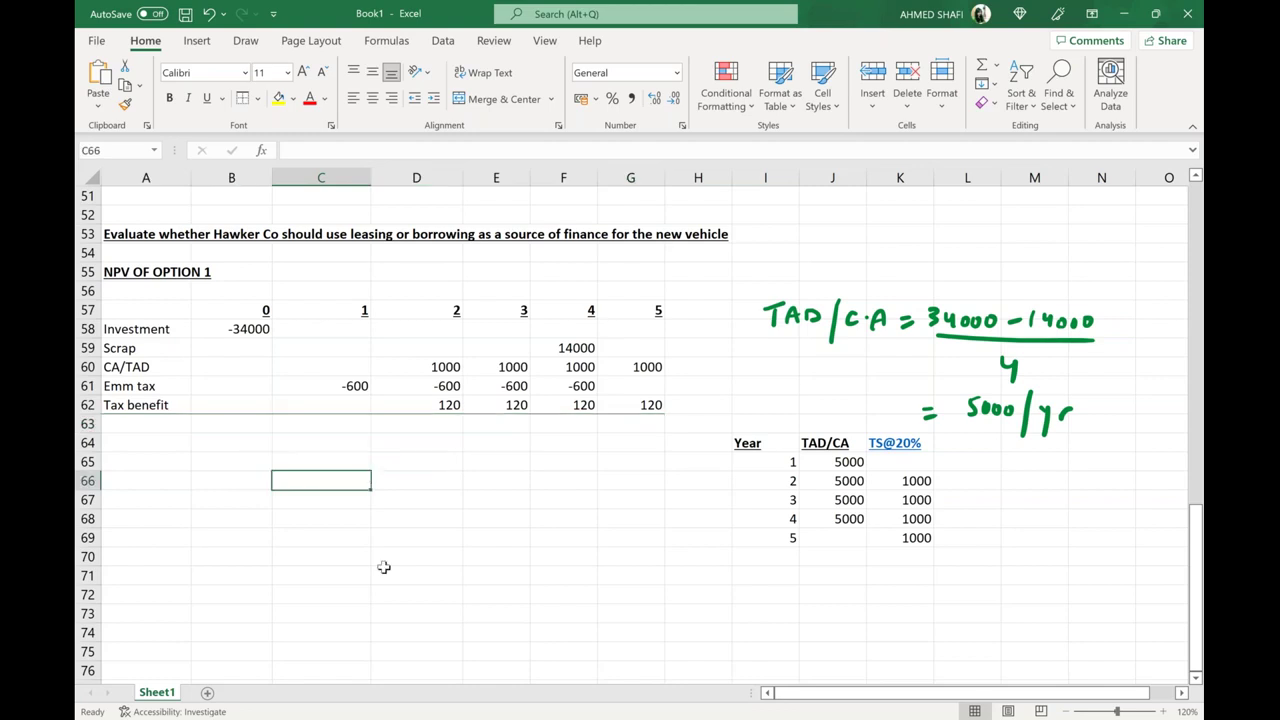
Step: Handwrite the note "5000 ↓ profit × 20% 1000" below the TAD/CA working table, with a line under the calculation
{"action": "key", "text": "alt+Tab"}
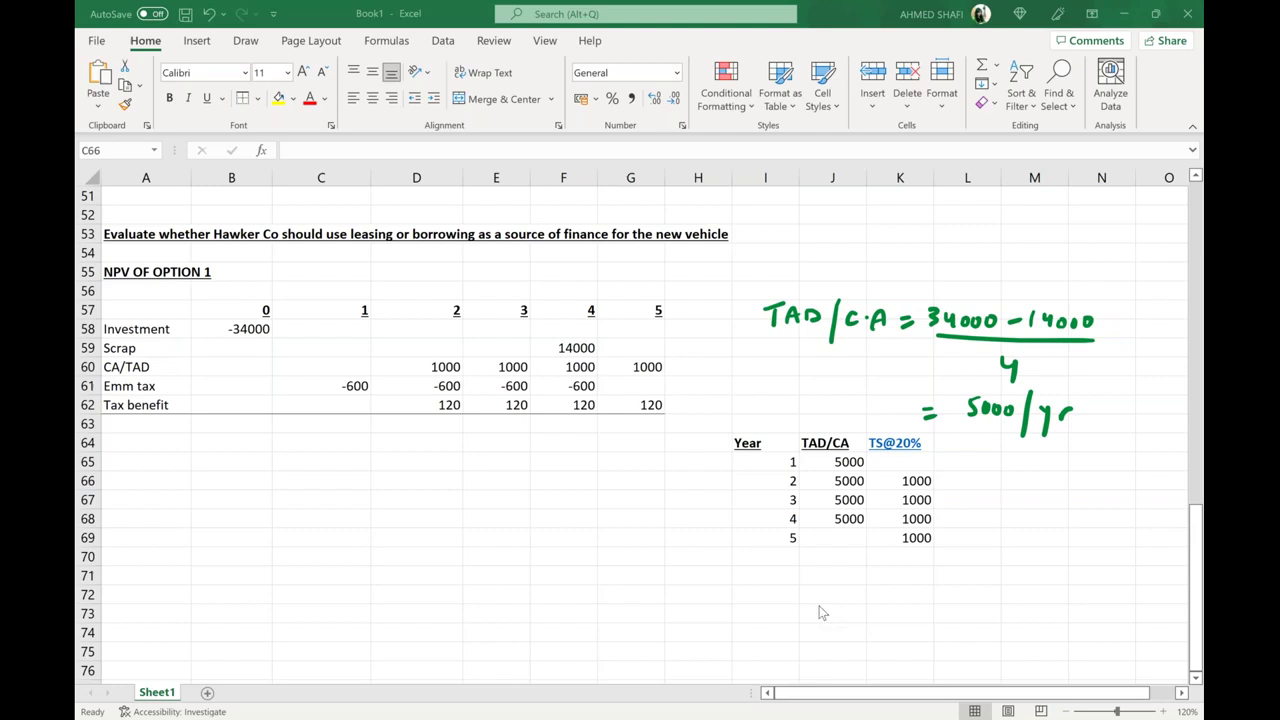
{"action": "mouse_move", "coordinate": [830, 604]}
{"action": "left_mouse_down"}
{"action": "mouse_move", "coordinate": [818, 622]}
{"action": "mouse_move", "coordinate": [880, 627]}
{"action": "left_mouse_up"}
{"action": "mouse_move", "coordinate": [880, 627]}
{"action": "left_mouse_down"}
{"action": "mouse_move", "coordinate": [889, 615]}
{"action": "mouse_move", "coordinate": [909, 634]}
{"action": "left_mouse_up"}
{"action": "left_click_drag", "start_coordinate": [913, 612], "coordinate": [930, 616]}
{"action": "mouse_move", "coordinate": [938, 596]}
{"action": "left_mouse_down"}
{"action": "mouse_move", "coordinate": [930, 630]}
{"action": "mouse_move", "coordinate": [944, 622]}
{"action": "left_mouse_up"}
{"action": "left_click_drag", "start_coordinate": [948, 602], "coordinate": [964, 596]}
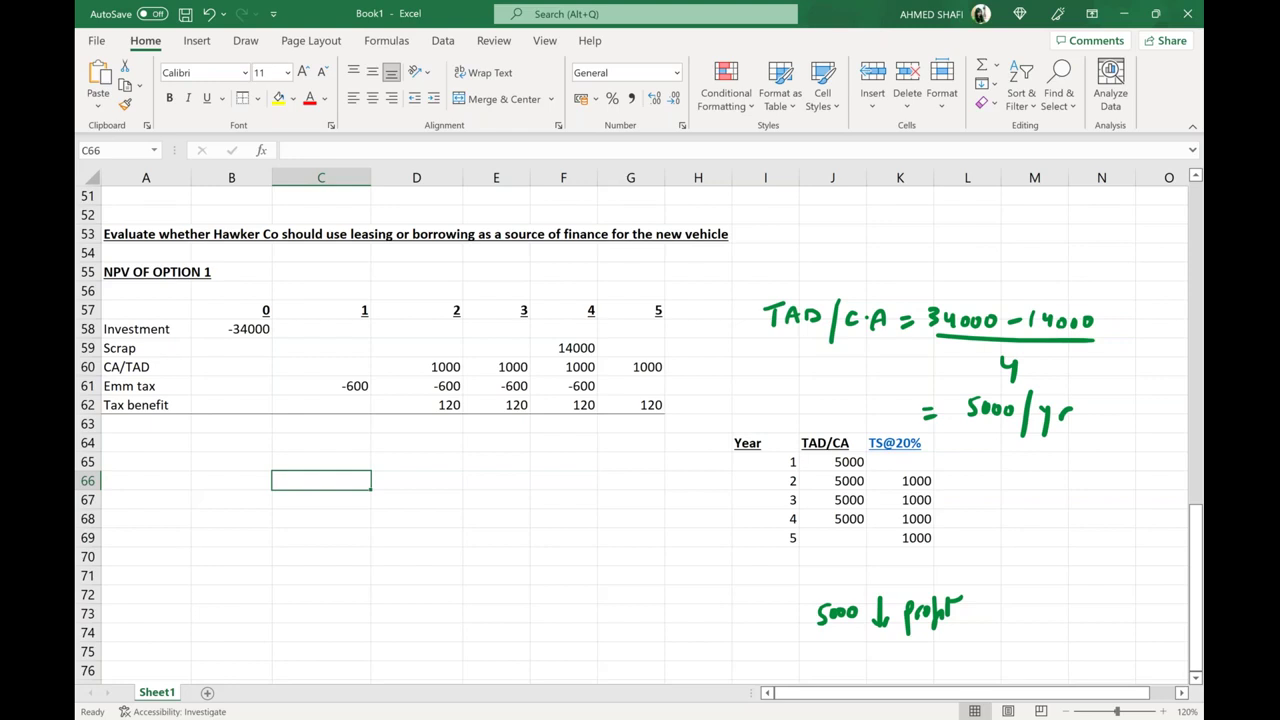
{"action": "mouse_move", "coordinate": [835, 636]}
{"action": "left_mouse_down"}
{"action": "mouse_move", "coordinate": [846, 649]}
{"action": "mouse_move", "coordinate": [833, 647]}
{"action": "left_mouse_up"}
{"action": "left_click_drag", "start_coordinate": [852, 637], "coordinate": [869, 648]}
{"action": "mouse_move", "coordinate": [888, 631]}
{"action": "left_mouse_down"}
{"action": "mouse_move", "coordinate": [876, 668]}
{"action": "mouse_move", "coordinate": [944, 638]}
{"action": "mouse_move", "coordinate": [903, 673]}
{"action": "left_mouse_up"}
{"action": "left_click_drag", "start_coordinate": [913, 660], "coordinate": [924, 658]}
{"action": "left_click_drag", "start_coordinate": [937, 654], "coordinate": [936, 655]}
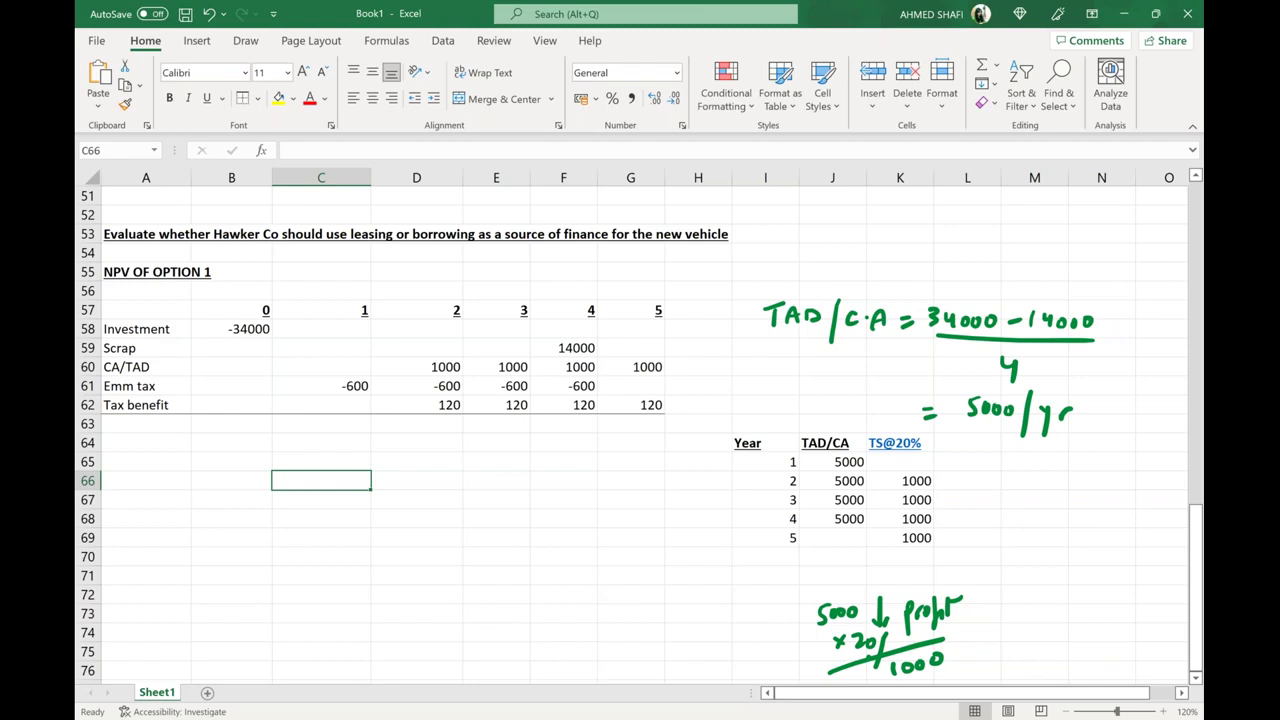
Step: Handwrite the note "600 ↓ profit × 20%" beside the 5000 profit note
{"action": "mouse_move", "coordinate": [1038, 644]}
{"action": "left_mouse_down"}
{"action": "mouse_move", "coordinate": [1096, 662]}
{"action": "mouse_move", "coordinate": [1118, 644]}
{"action": "mouse_move", "coordinate": [1178, 648]}
{"action": "left_mouse_up"}
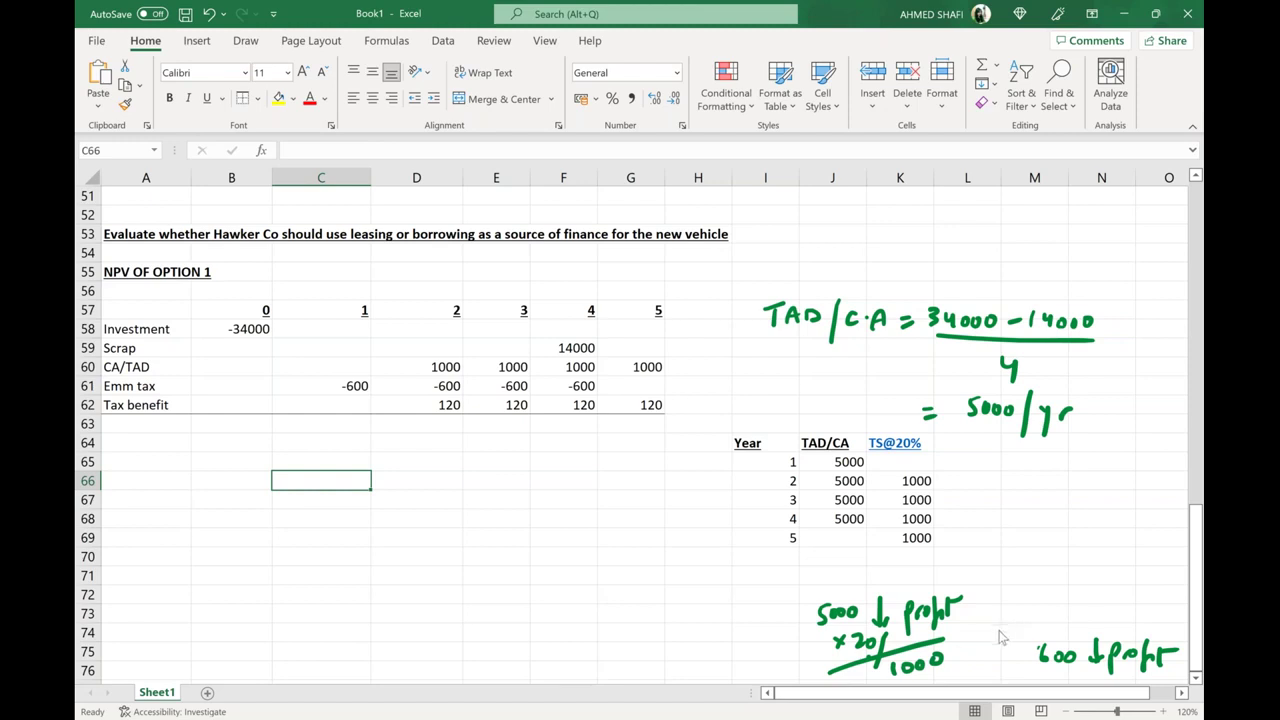
{"action": "left_click_drag", "start_coordinate": [1046, 670], "coordinate": [1098, 690]}
Step: Below the NPV table, draw a long line, handwrite "10000 profit × 20% tax 2000" under it, and add a vertical divider
{"action": "left_click_drag", "start_coordinate": [118, 592], "coordinate": [490, 562]}
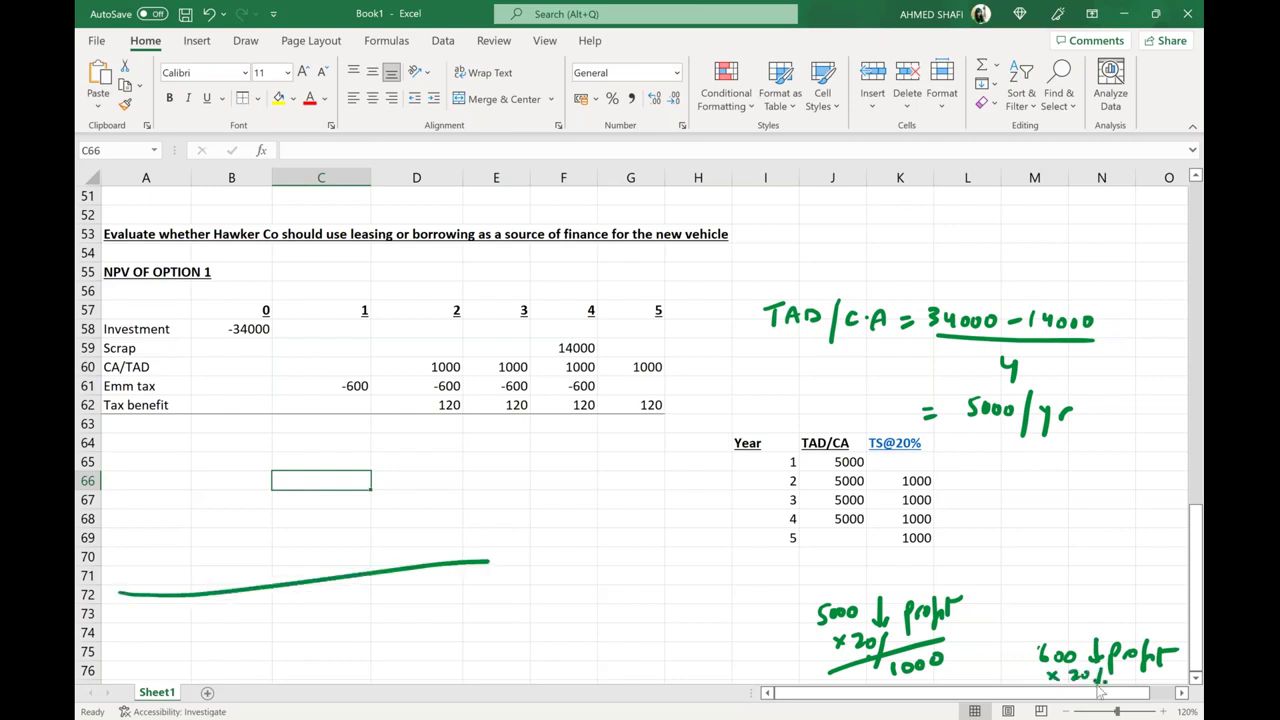
{"action": "mouse_move", "coordinate": [187, 605]}
{"action": "left_mouse_down"}
{"action": "mouse_move", "coordinate": [244, 612]}
{"action": "mouse_move", "coordinate": [266, 630]}
{"action": "left_mouse_up"}
{"action": "mouse_move", "coordinate": [266, 598]}
{"action": "left_mouse_down"}
{"action": "mouse_move", "coordinate": [268, 610]}
{"action": "mouse_move", "coordinate": [290, 602]}
{"action": "mouse_move", "coordinate": [296, 634]}
{"action": "mouse_move", "coordinate": [320, 598]}
{"action": "left_mouse_up"}
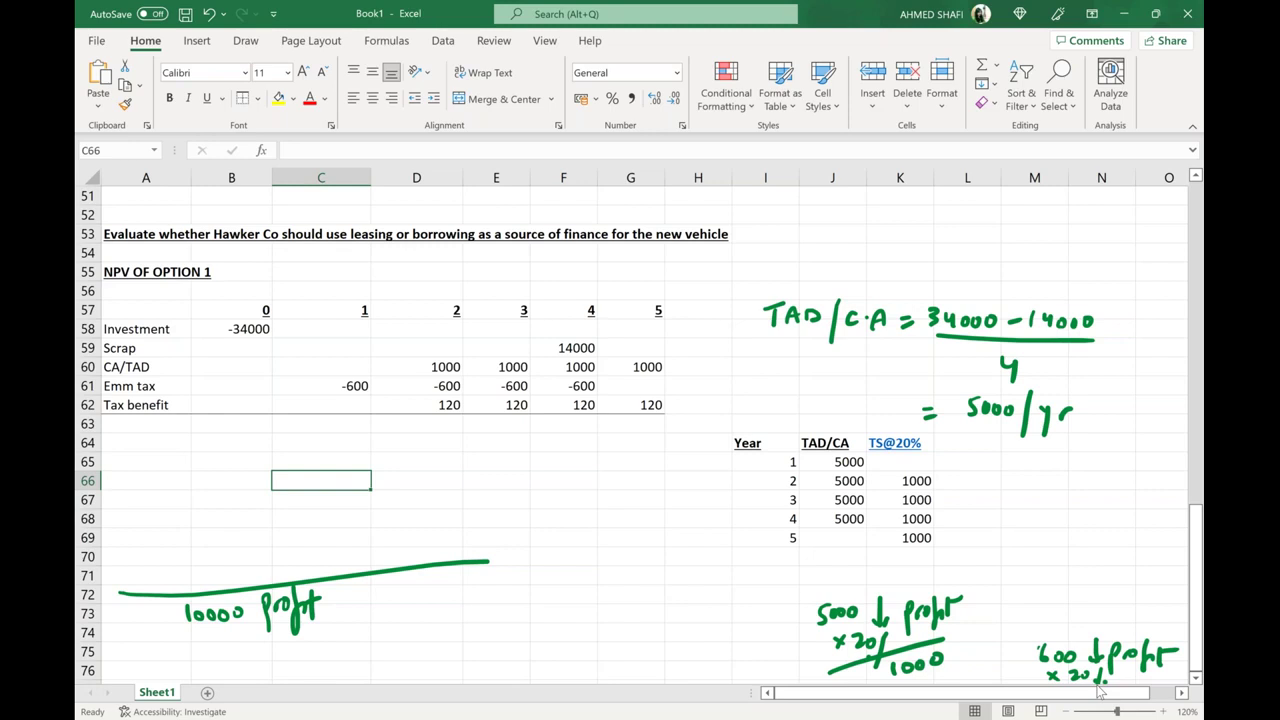
{"action": "mouse_move", "coordinate": [204, 634]}
{"action": "left_mouse_down"}
{"action": "mouse_move", "coordinate": [214, 651]}
{"action": "mouse_move", "coordinate": [201, 651]}
{"action": "left_mouse_up"}
{"action": "mouse_move", "coordinate": [221, 636]}
{"action": "left_mouse_down"}
{"action": "mouse_move", "coordinate": [235, 648]}
{"action": "mouse_move", "coordinate": [241, 636]}
{"action": "left_mouse_up"}
{"action": "mouse_move", "coordinate": [256, 626]}
{"action": "left_mouse_down"}
{"action": "mouse_move", "coordinate": [254, 660]}
{"action": "mouse_move", "coordinate": [286, 646]}
{"action": "left_mouse_up"}
{"action": "left_click_drag", "start_coordinate": [296, 634], "coordinate": [314, 646]}
{"action": "mouse_move", "coordinate": [274, 638]}
{"action": "left_mouse_down"}
{"action": "mouse_move", "coordinate": [338, 632]}
{"action": "mouse_move", "coordinate": [304, 676]}
{"action": "left_mouse_up"}
{"action": "left_click_drag", "start_coordinate": [312, 660], "coordinate": [323, 659]}
{"action": "left_click_drag", "start_coordinate": [336, 655], "coordinate": [335, 656]}
{"action": "left_click_drag", "start_coordinate": [342, 583], "coordinate": [370, 668]}
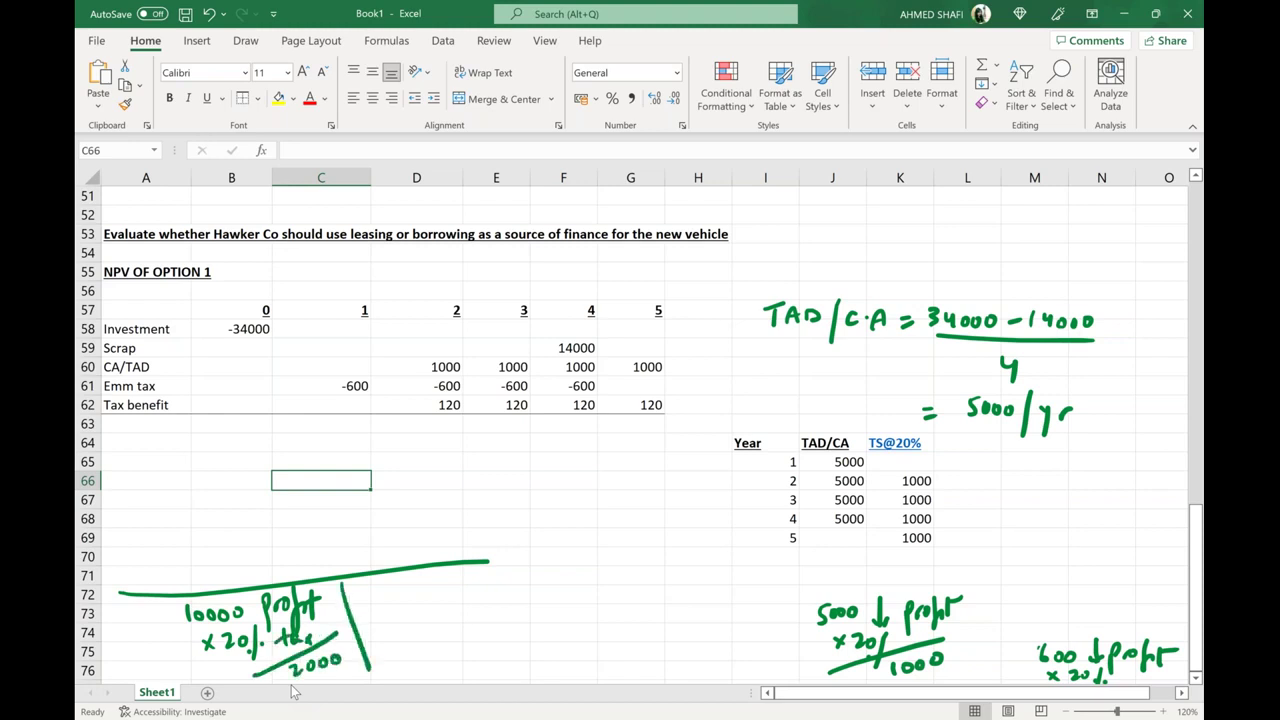
Step: Handwrite "Dep/Emm" and "5000 profit" after the divider in the tax sketch
{"action": "left_click_drag", "start_coordinate": [373, 584], "coordinate": [374, 607]}
{"action": "mouse_move", "coordinate": [391, 598]}
{"action": "left_mouse_down"}
{"action": "mouse_move", "coordinate": [414, 592]}
{"action": "mouse_move", "coordinate": [426, 614]}
{"action": "left_mouse_up"}
{"action": "left_click_drag", "start_coordinate": [446, 574], "coordinate": [446, 594]}
{"action": "mouse_move", "coordinate": [448, 592]}
{"action": "left_mouse_down"}
{"action": "mouse_move", "coordinate": [492, 586]}
{"action": "mouse_move", "coordinate": [506, 564]}
{"action": "left_mouse_up"}
{"action": "left_click_drag", "start_coordinate": [510, 572], "coordinate": [528, 580]}
{"action": "left_click_drag", "start_coordinate": [530, 568], "coordinate": [537, 578]}
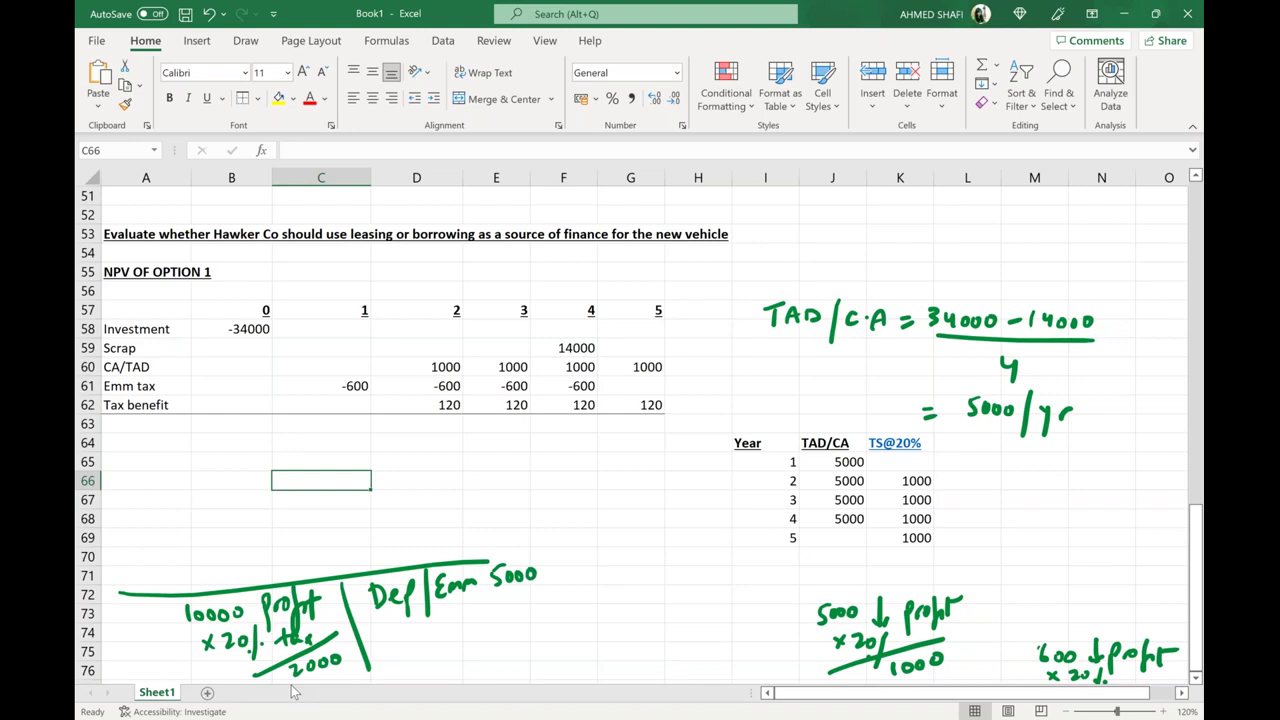
{"action": "mouse_move", "coordinate": [548, 568]}
{"action": "left_mouse_down"}
{"action": "mouse_move", "coordinate": [550, 594]}
{"action": "mouse_move", "coordinate": [570, 562]}
{"action": "mouse_move", "coordinate": [578, 576]}
{"action": "left_mouse_up"}
{"action": "mouse_move", "coordinate": [588, 556]}
{"action": "left_mouse_down"}
{"action": "mouse_move", "coordinate": [582, 594]}
{"action": "mouse_move", "coordinate": [592, 578]}
{"action": "left_mouse_up"}
{"action": "left_click_drag", "start_coordinate": [588, 564], "coordinate": [600, 560]}
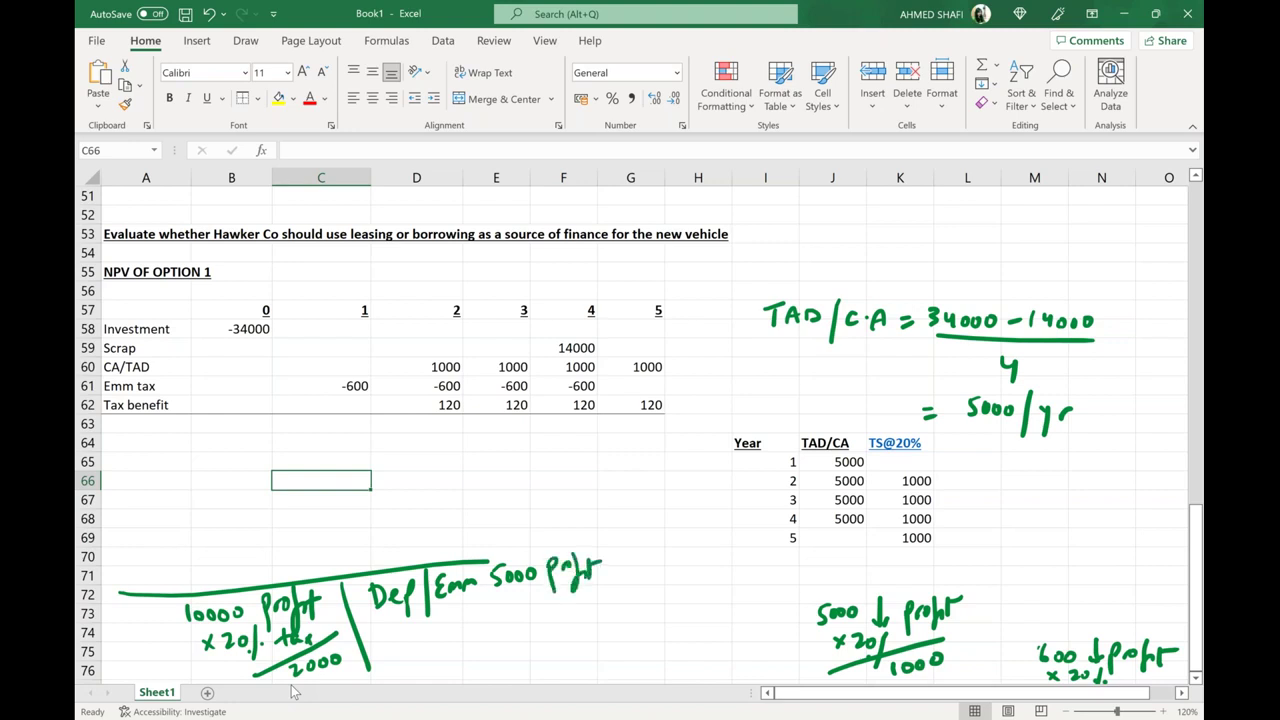
Step: Handwrite "× 20%" and "1000" under the 5000 profit, with lines under the calculation and the result
{"action": "mouse_move", "coordinate": [497, 590]}
{"action": "left_mouse_down"}
{"action": "mouse_move", "coordinate": [509, 606]}
{"action": "mouse_move", "coordinate": [497, 604]}
{"action": "left_mouse_up"}
{"action": "left_click_drag", "start_coordinate": [514, 594], "coordinate": [524, 608]}
{"action": "mouse_move", "coordinate": [530, 592]}
{"action": "left_mouse_down"}
{"action": "mouse_move", "coordinate": [538, 624]}
{"action": "mouse_move", "coordinate": [526, 608]}
{"action": "mouse_move", "coordinate": [638, 601]}
{"action": "left_mouse_up"}
{"action": "left_click_drag", "start_coordinate": [522, 640], "coordinate": [524, 654]}
{"action": "left_click_drag", "start_coordinate": [534, 640], "coordinate": [552, 646]}
{"action": "left_click_drag", "start_coordinate": [556, 630], "coordinate": [566, 640]}
{"action": "left_click_drag", "start_coordinate": [512, 672], "coordinate": [596, 660]}
Step: Draw arrows linking the 2000 tax with the 1000 tax and the 10000 profit with the 5000 profit
{"action": "mouse_move", "coordinate": [328, 674]}
{"action": "left_mouse_down"}
{"action": "mouse_move", "coordinate": [380, 655]}
{"action": "mouse_move", "coordinate": [500, 648]}
{"action": "left_mouse_up"}
{"action": "left_click_drag", "start_coordinate": [362, 648], "coordinate": [348, 660]}
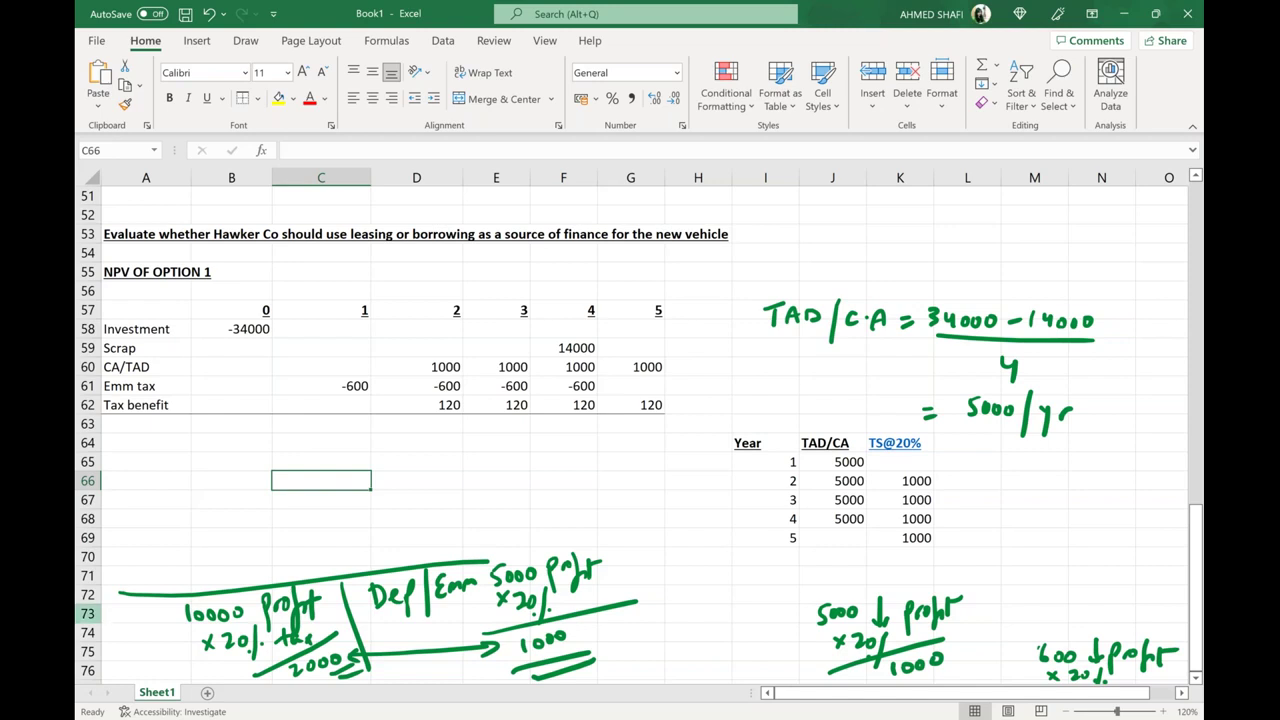
{"action": "mouse_move", "coordinate": [243, 587]}
{"action": "left_mouse_down"}
{"action": "mouse_move", "coordinate": [262, 566]}
{"action": "mouse_move", "coordinate": [364, 549]}
{"action": "mouse_move", "coordinate": [496, 553]}
{"action": "left_mouse_up"}
{"action": "left_click_drag", "start_coordinate": [496, 555], "coordinate": [480, 568]}
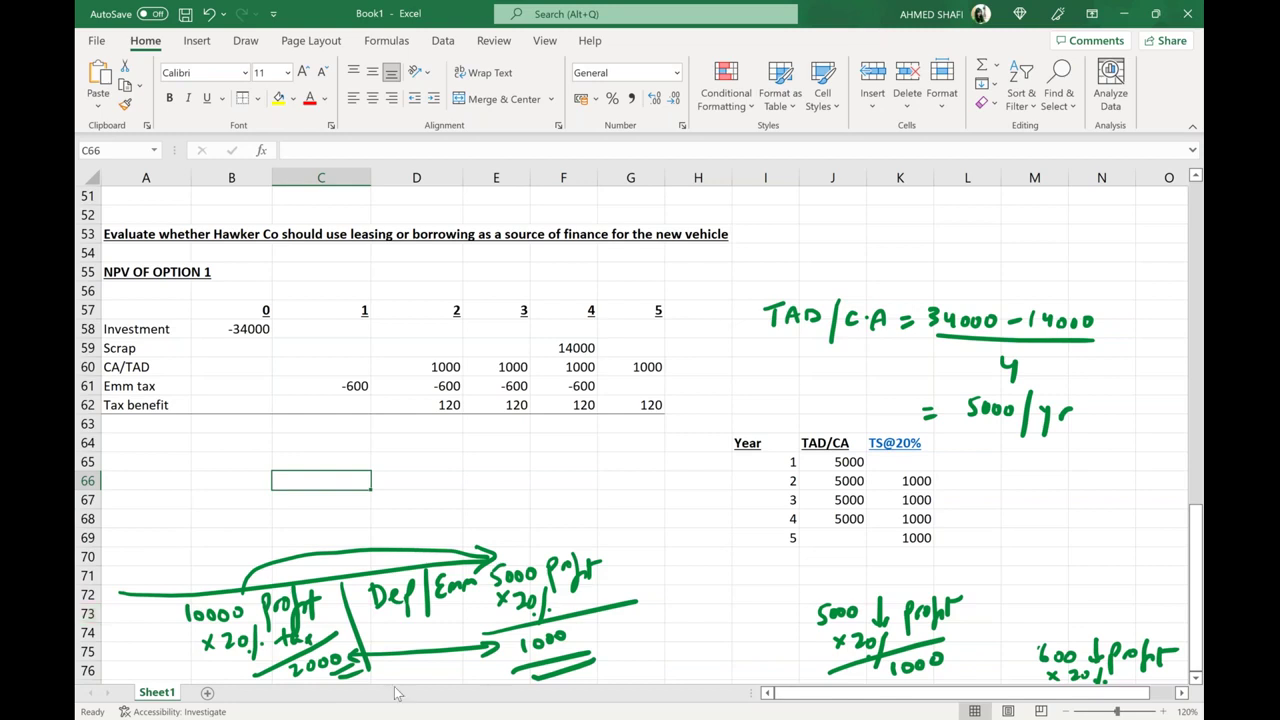
{"action": "left_click_drag", "start_coordinate": [365, 650], "coordinate": [502, 634]}
{"action": "left_click_drag", "start_coordinate": [366, 641], "coordinate": [376, 670]}
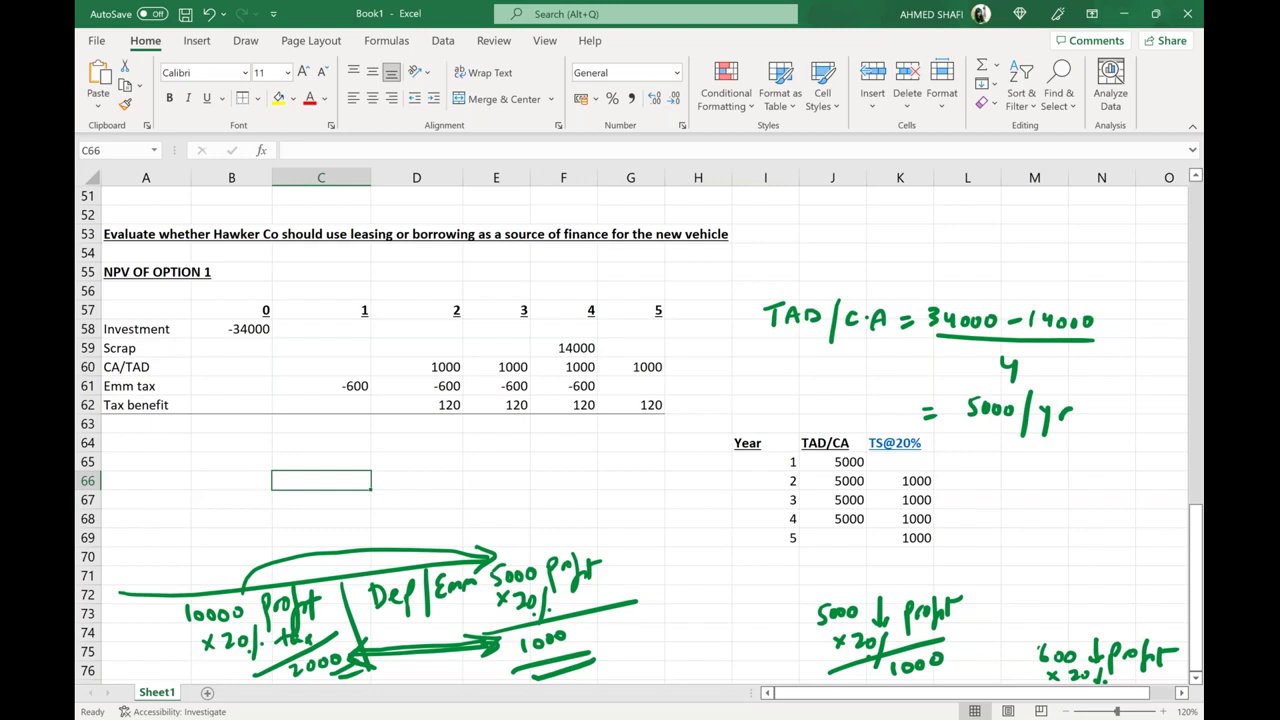
Step: Label A63 below the Tax benefit row as "Net cash flow"
{"action": "left_click", "coordinate": [247, 41]}
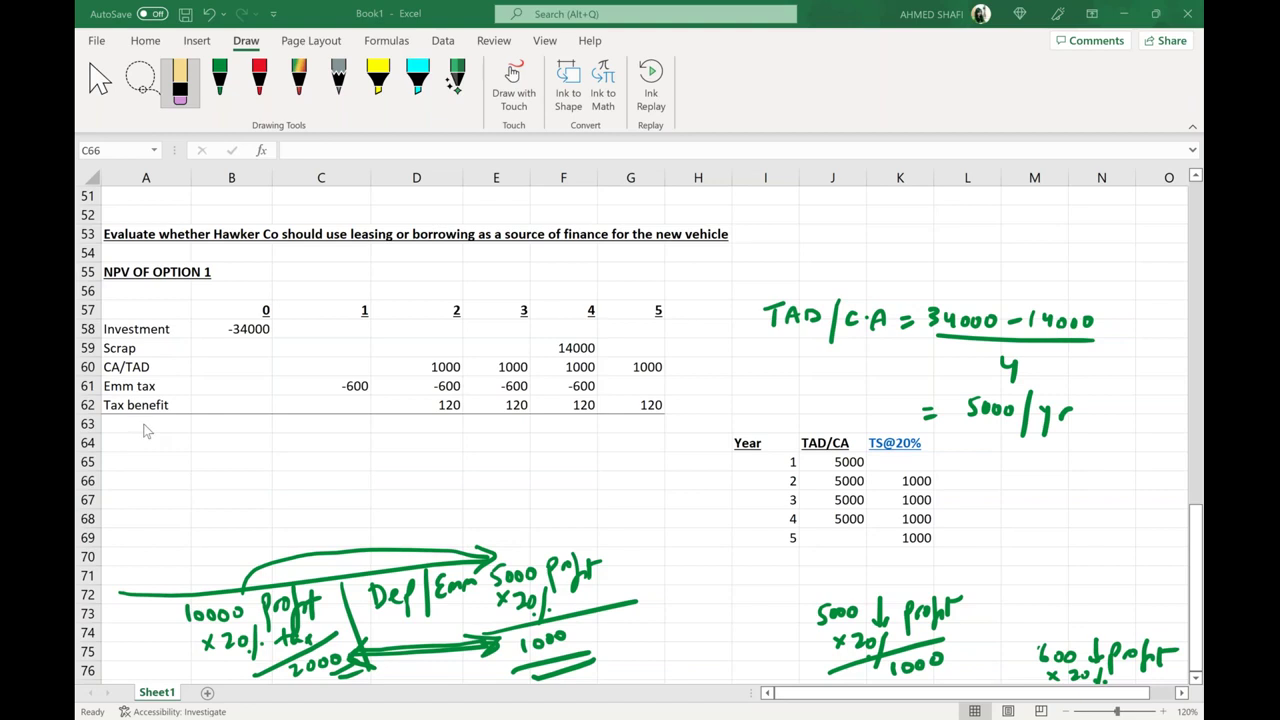
{"action": "key", "text": "Escape"}
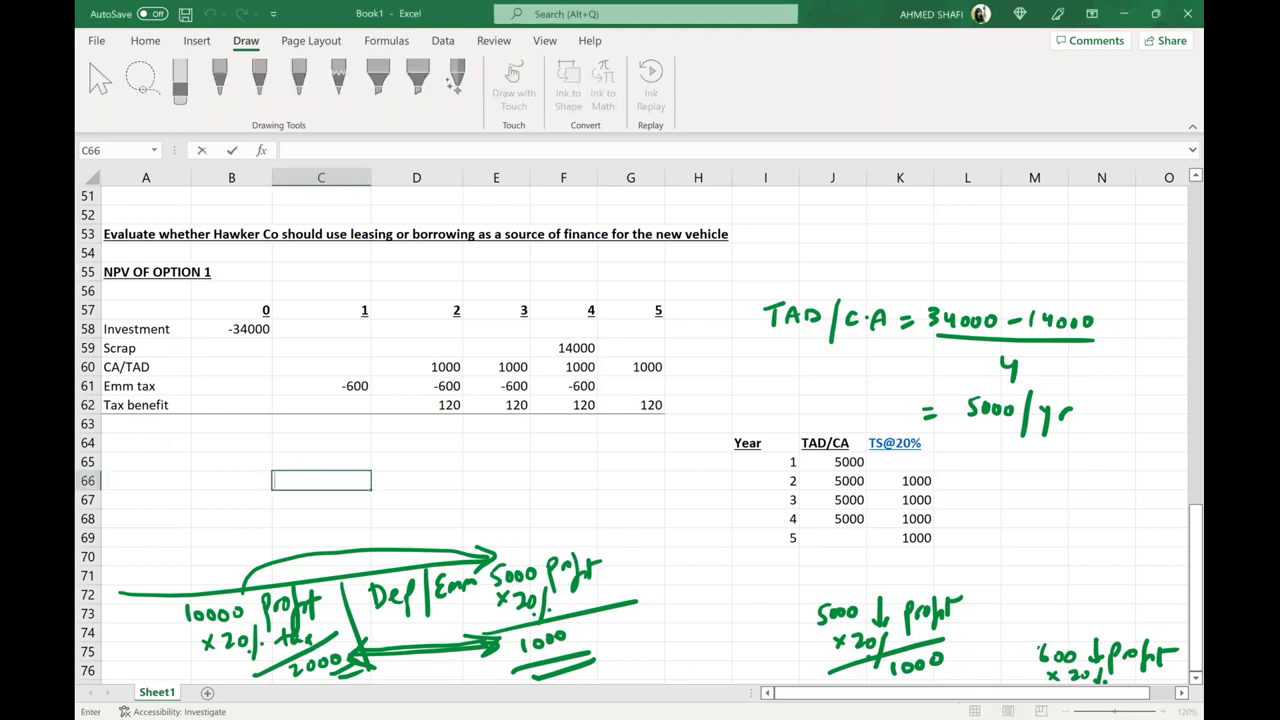
{"action": "left_click", "coordinate": [146, 423]}
{"action": "type", "text": "Net c"}
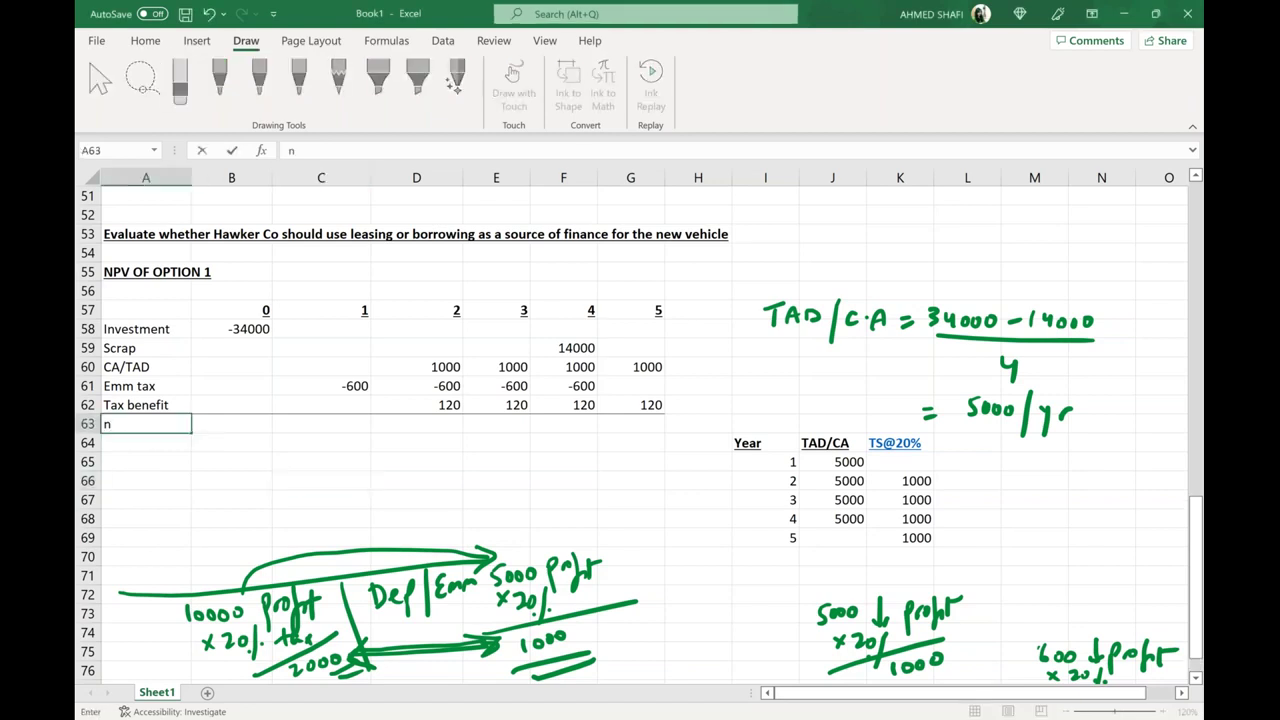
{"action": "type", "text": "asg"}
{"action": "key", "text": "BackSpace"}
{"action": "type", "text": "h flow"}
{"action": "key", "text": "ctrl+Return"}
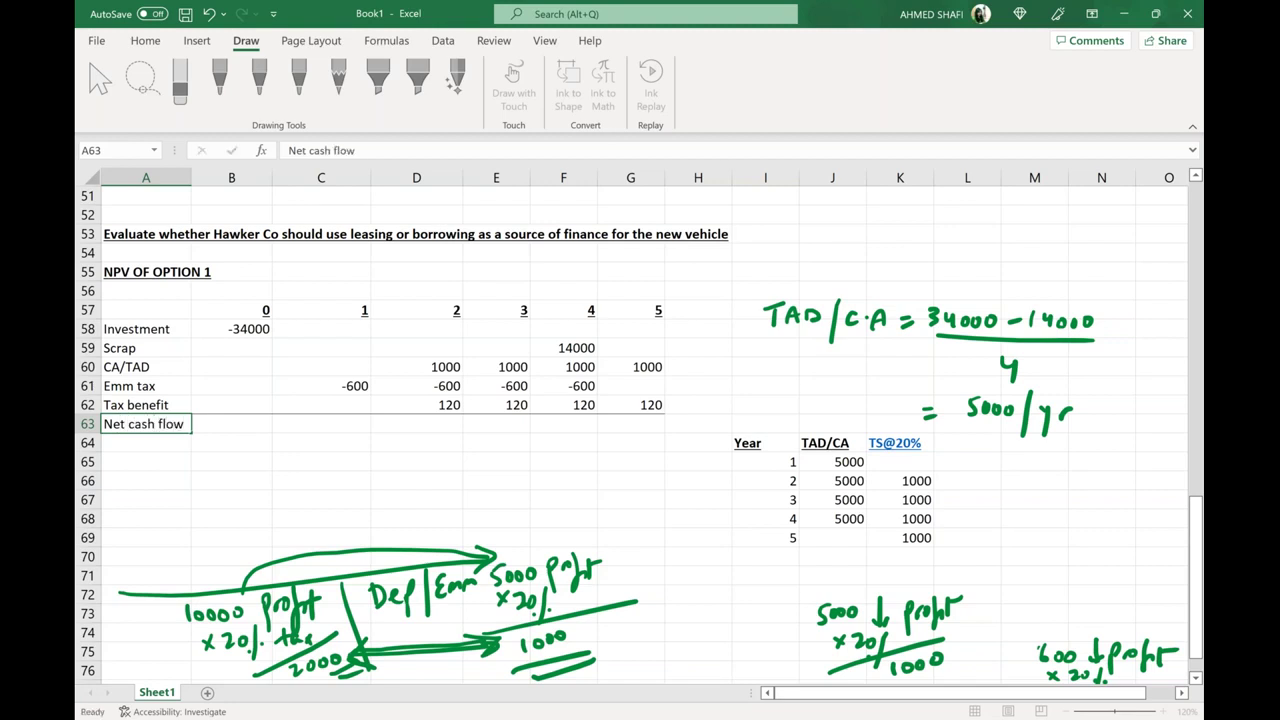
Step: Enter net cash flows of 34000 for period 0 and -600 for period 1 in B63 and C63
{"action": "left_click", "coordinate": [231, 424]}
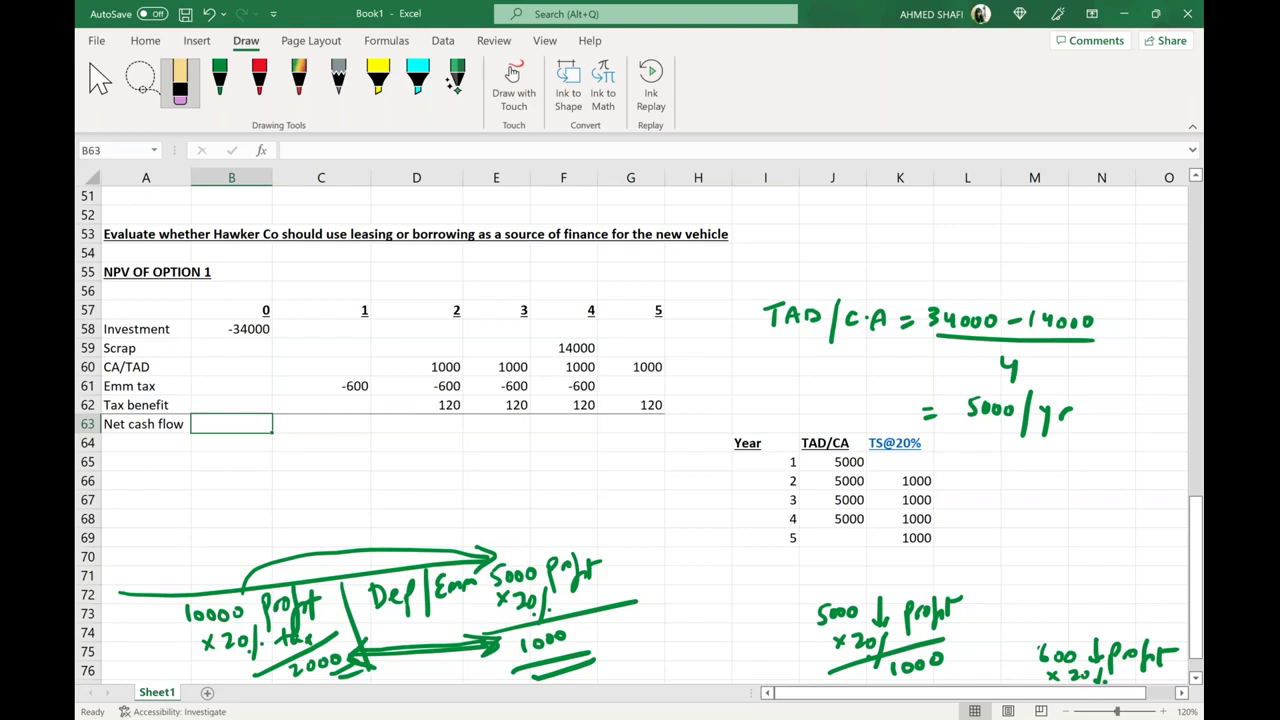
{"action": "type", "text": "=34000"}
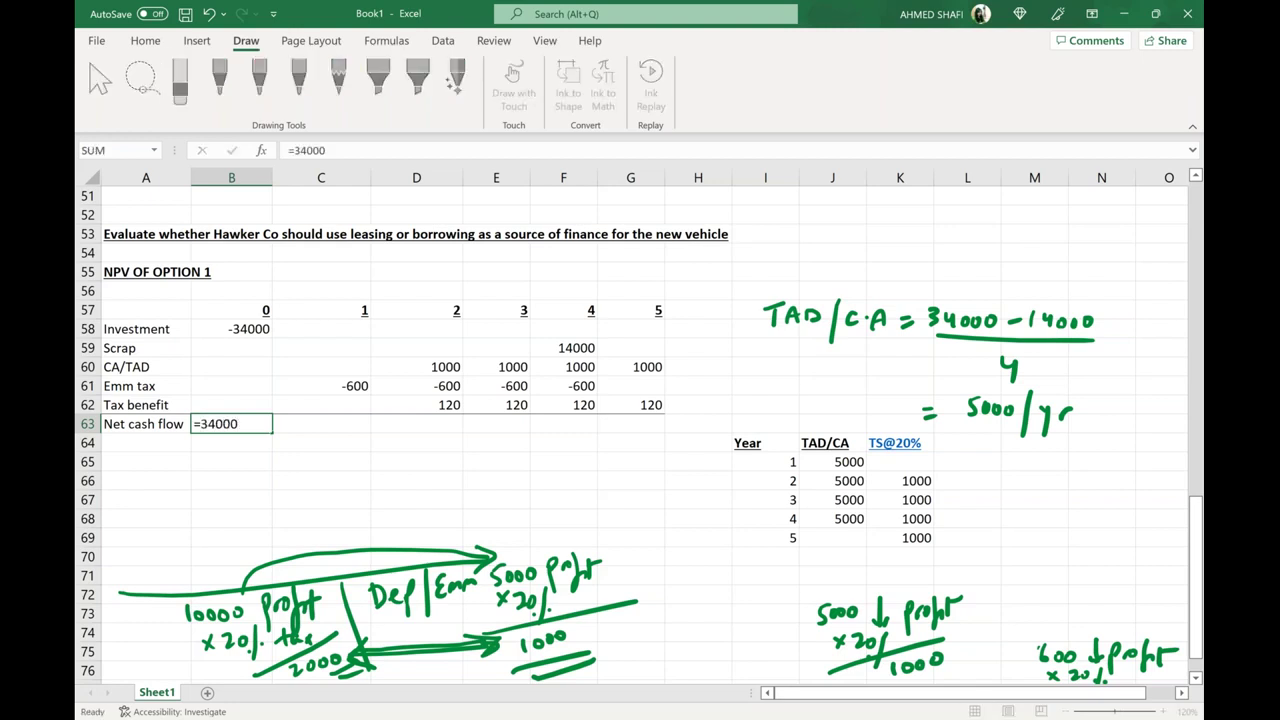
{"action": "key", "text": "Tab"}
{"action": "type", "text": "=-6"}
{"action": "type", "text": "00"}
{"action": "key", "text": "ctrl+Return"}
{"action": "key", "text": "Tab"}
Step: Enter net cash flows of 520, 520, 14520 and 1120 for periods 2 to 5 in row 63
{"action": "type", "text": "="}
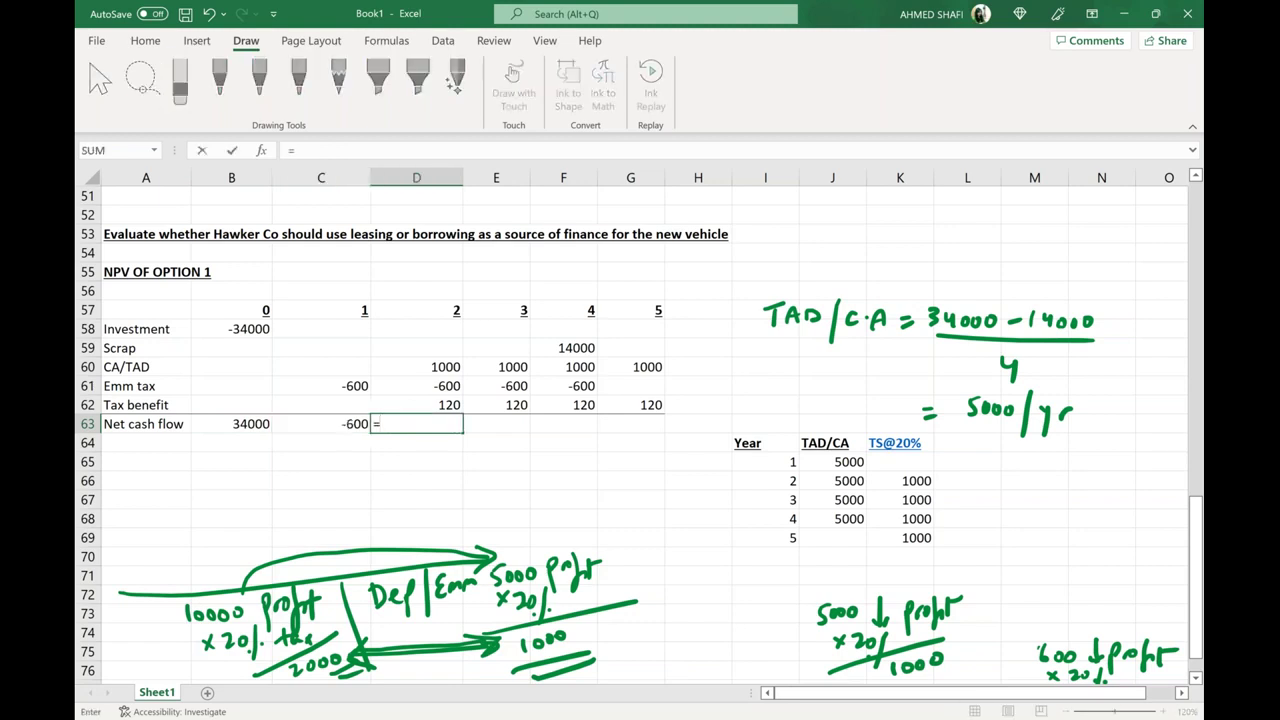
{"action": "type", "text": "520"}
{"action": "key", "text": "ctrl+Return"}
{"action": "key", "text": "Tab"}
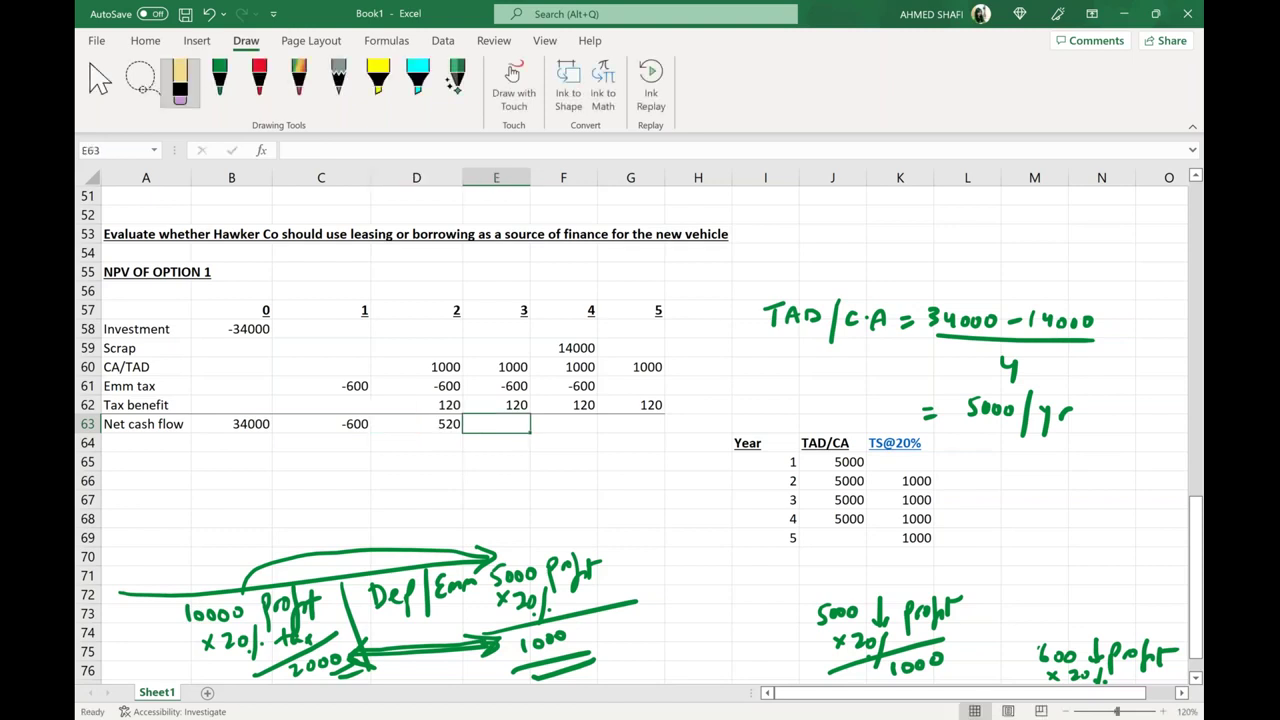
{"action": "type", "text": "520"}
{"action": "key", "text": "ctrl+Return"}
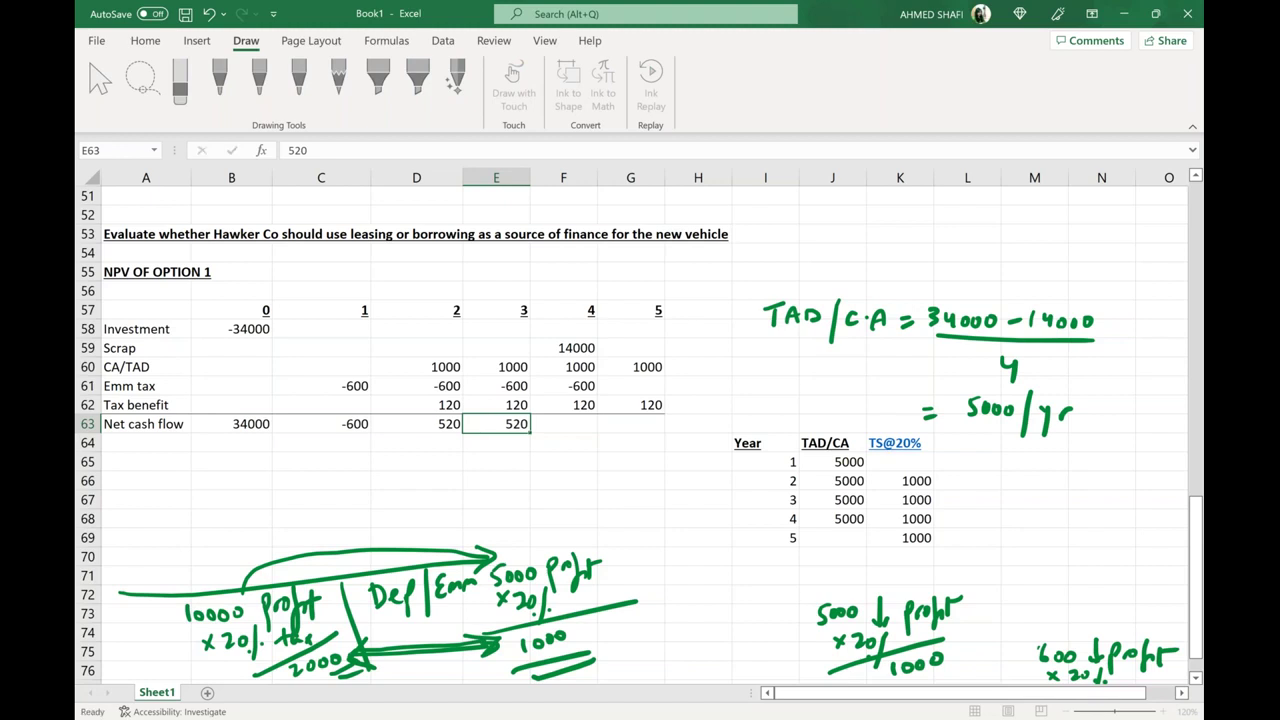
{"action": "key", "text": "Tab"}
{"action": "type", "text": "14520"}
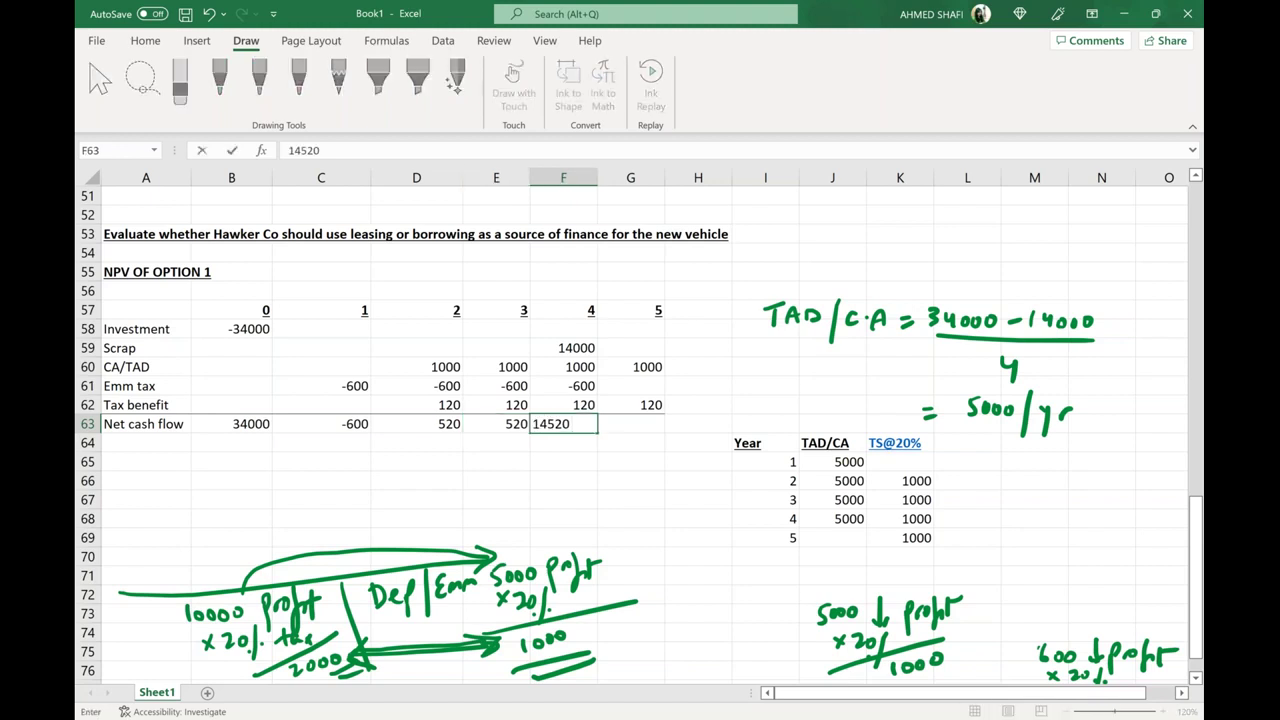
{"action": "key", "text": "Tab"}
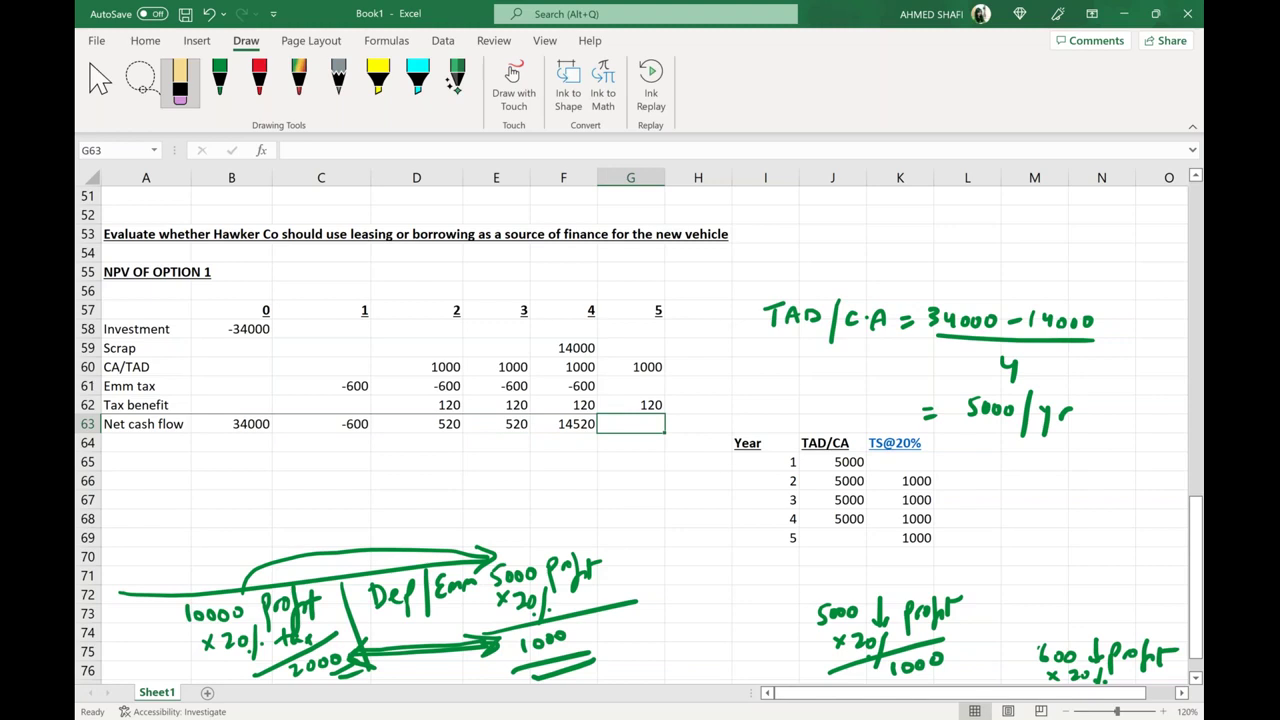
{"action": "type", "text": "1120"}
Step: Label A64 as "Disc Factor @ 4%" and widen column A
{"action": "left_click", "coordinate": [140, 446]}
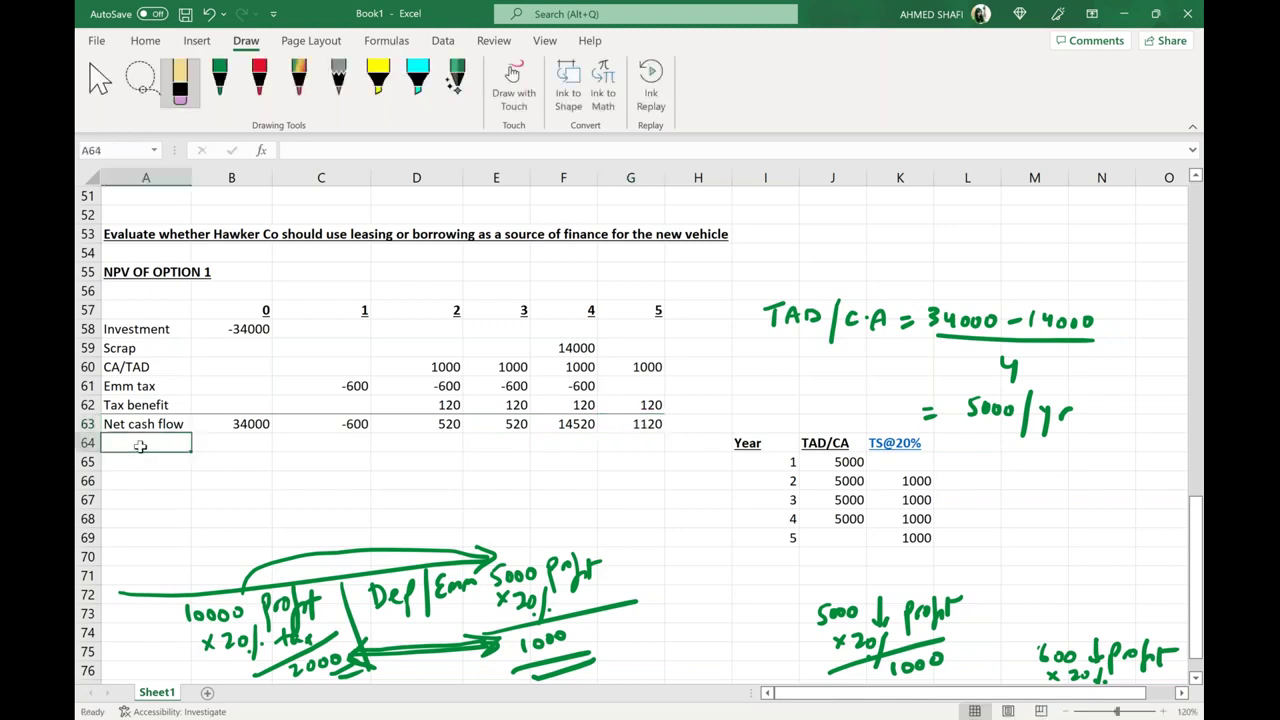
{"action": "type", "text": "Disc Factor"}
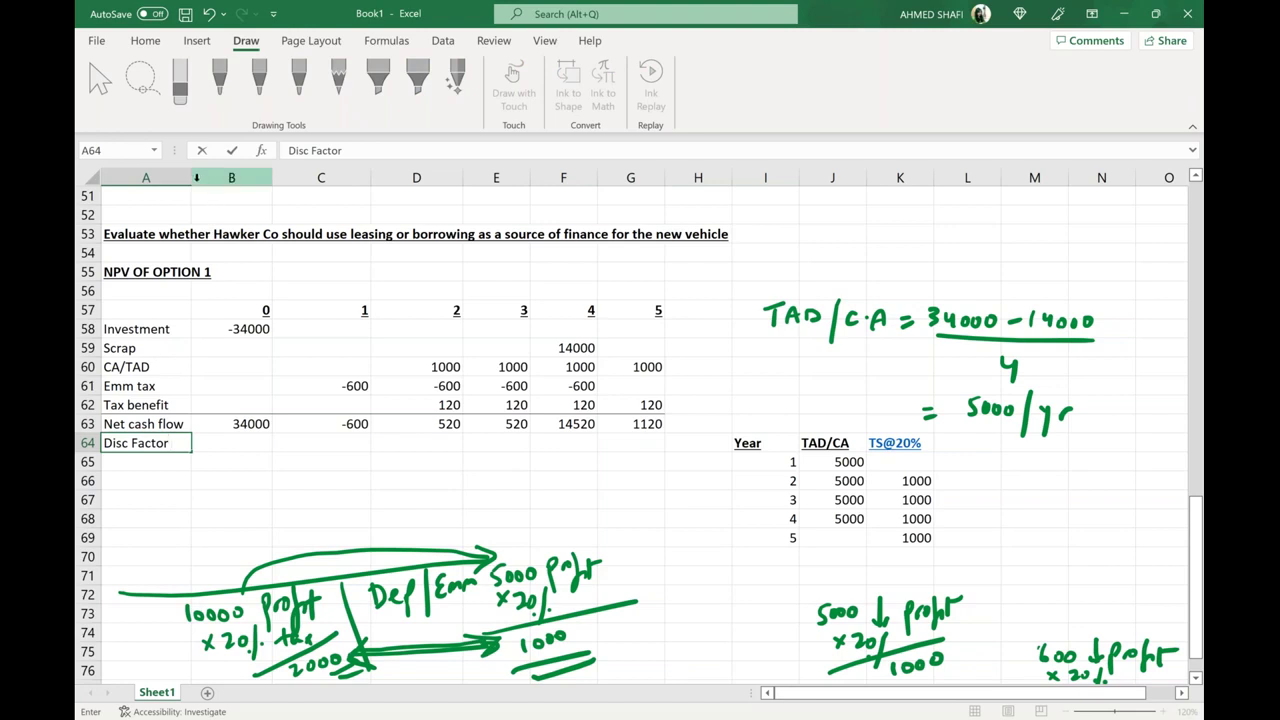
{"action": "left_click", "coordinate": [173, 221]}
{"action": "left_click_drag", "start_coordinate": [192, 178], "coordinate": [223, 178]}
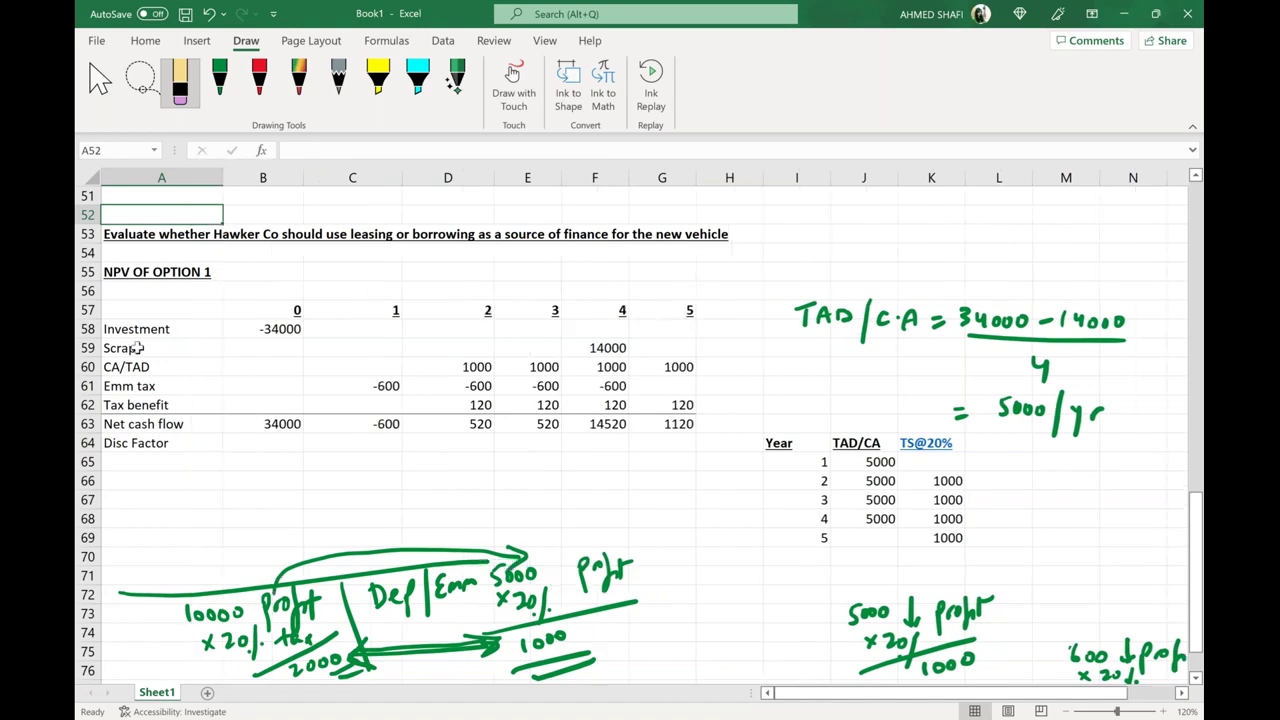
{"action": "double_click", "coordinate": [173, 443]}
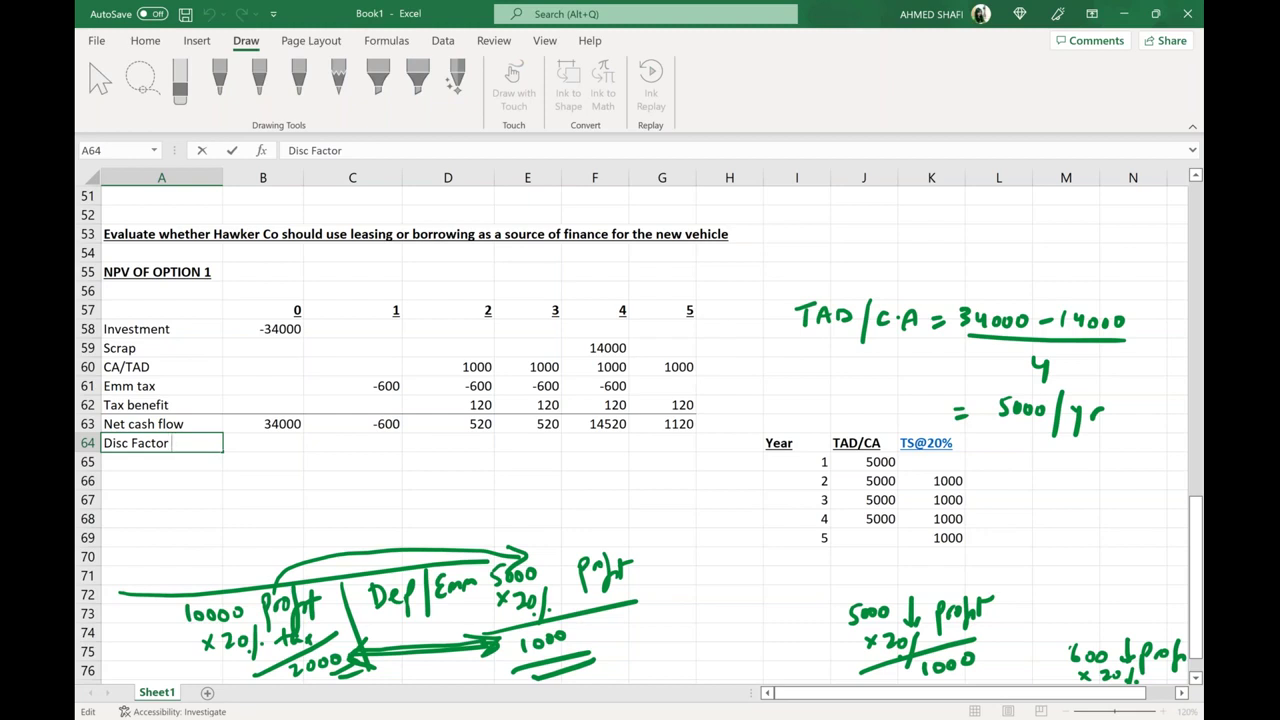
{"action": "type", "text": "@ 4%"}
Step: Fill row 64 with the discount factors 1, 0.962, 0.925, 0.889, 0.855 and 0.822 for periods 0 to 5
{"action": "left_click", "coordinate": [270, 437]}
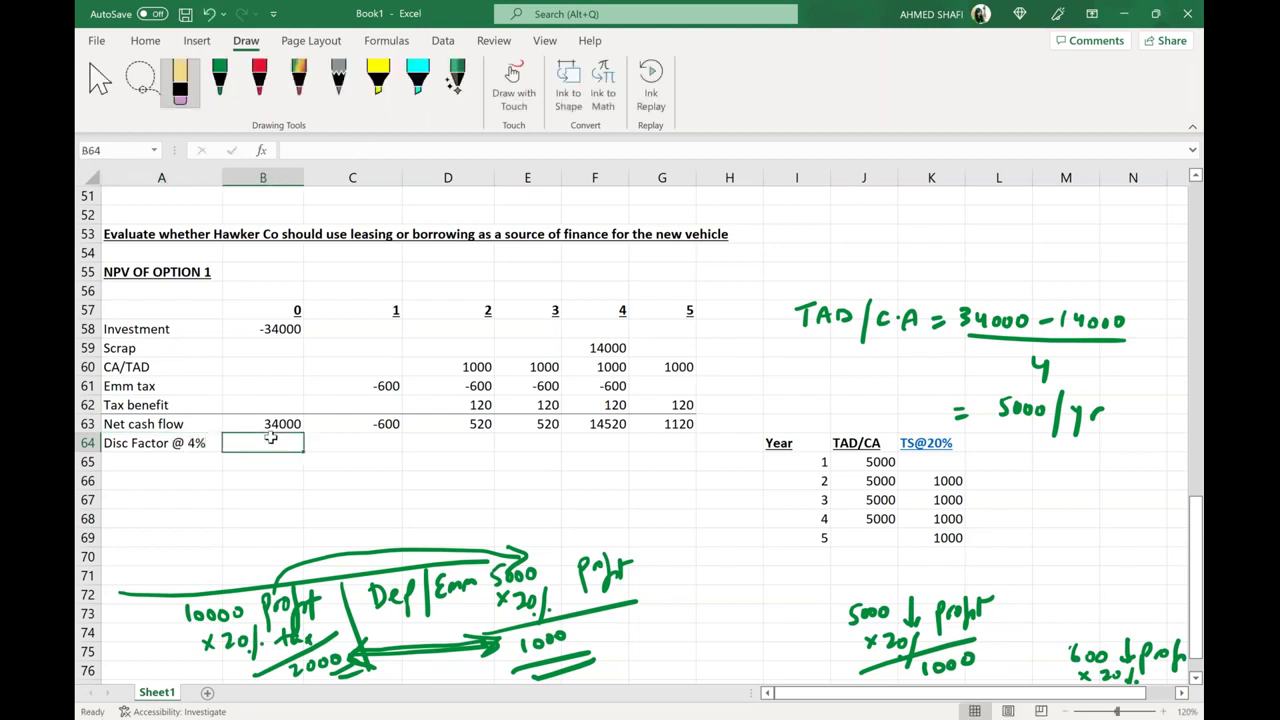
{"action": "type", "text": "1"}
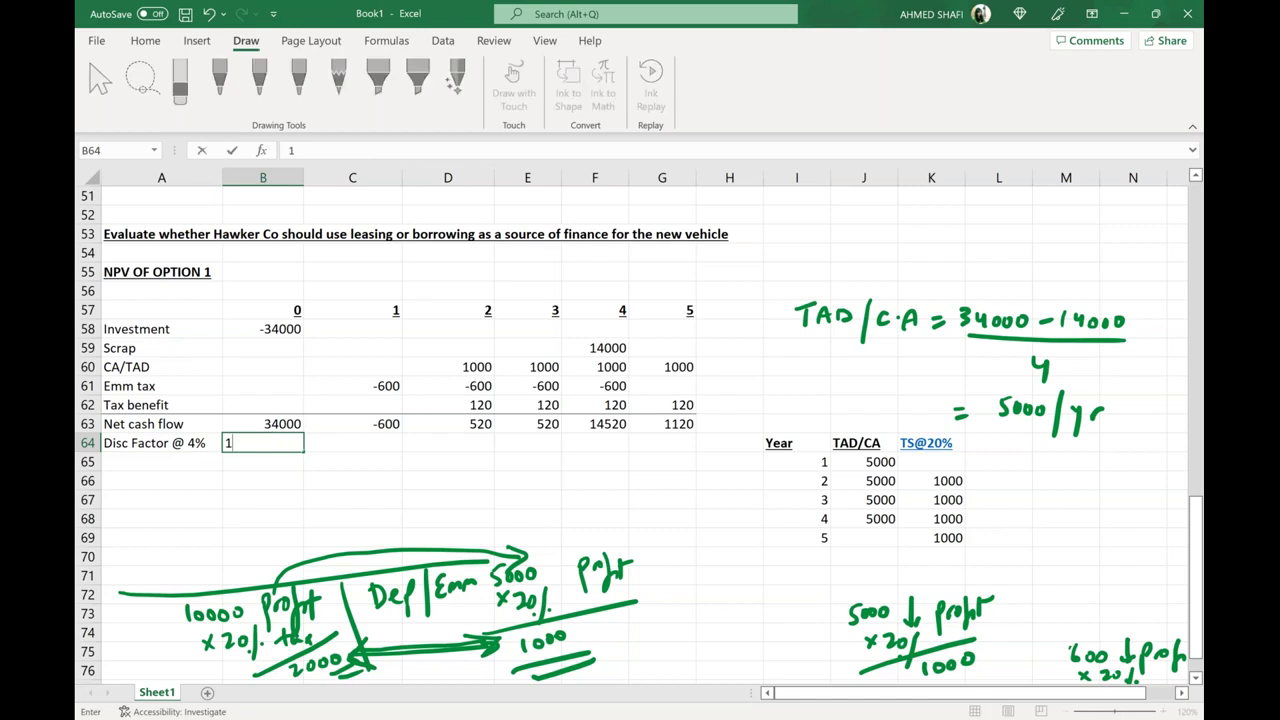
{"action": "left_click", "coordinate": [352, 442]}
{"action": "type", "text": "0.962"}
{"action": "key", "text": "ctrl+Return"}
{"action": "left_click", "coordinate": [447, 442]}
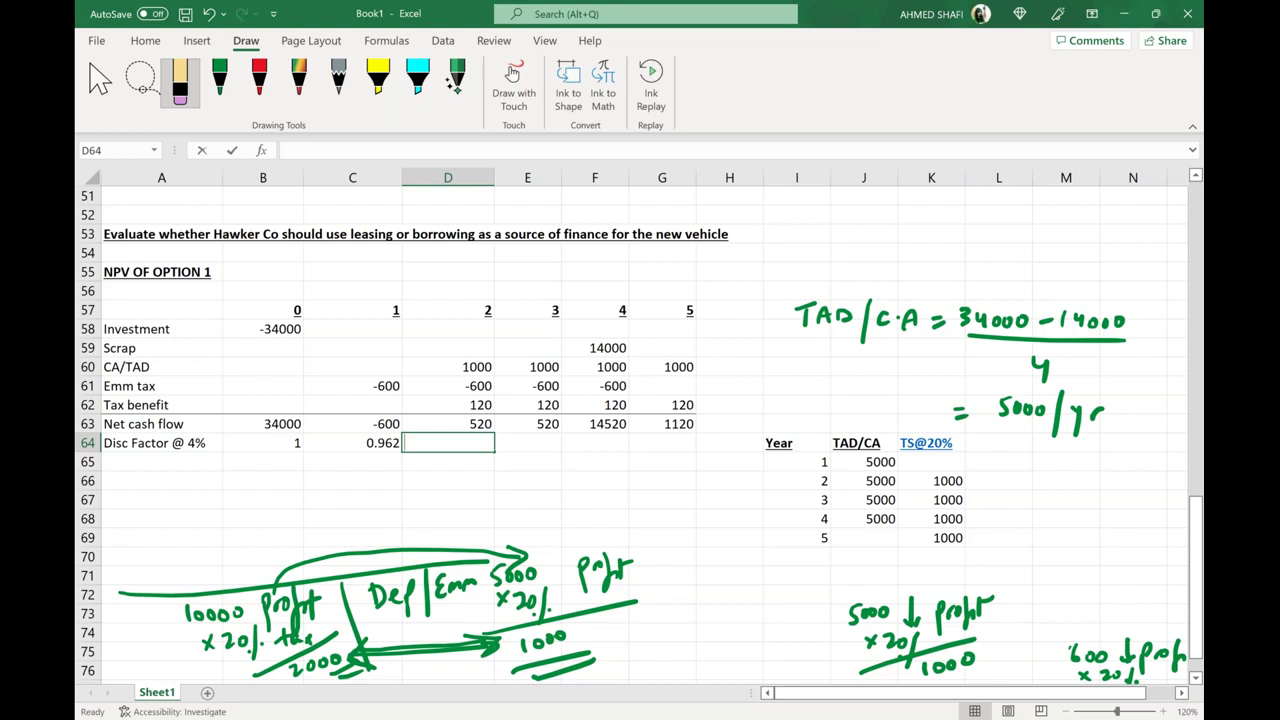
{"action": "type", "text": "0.925"}
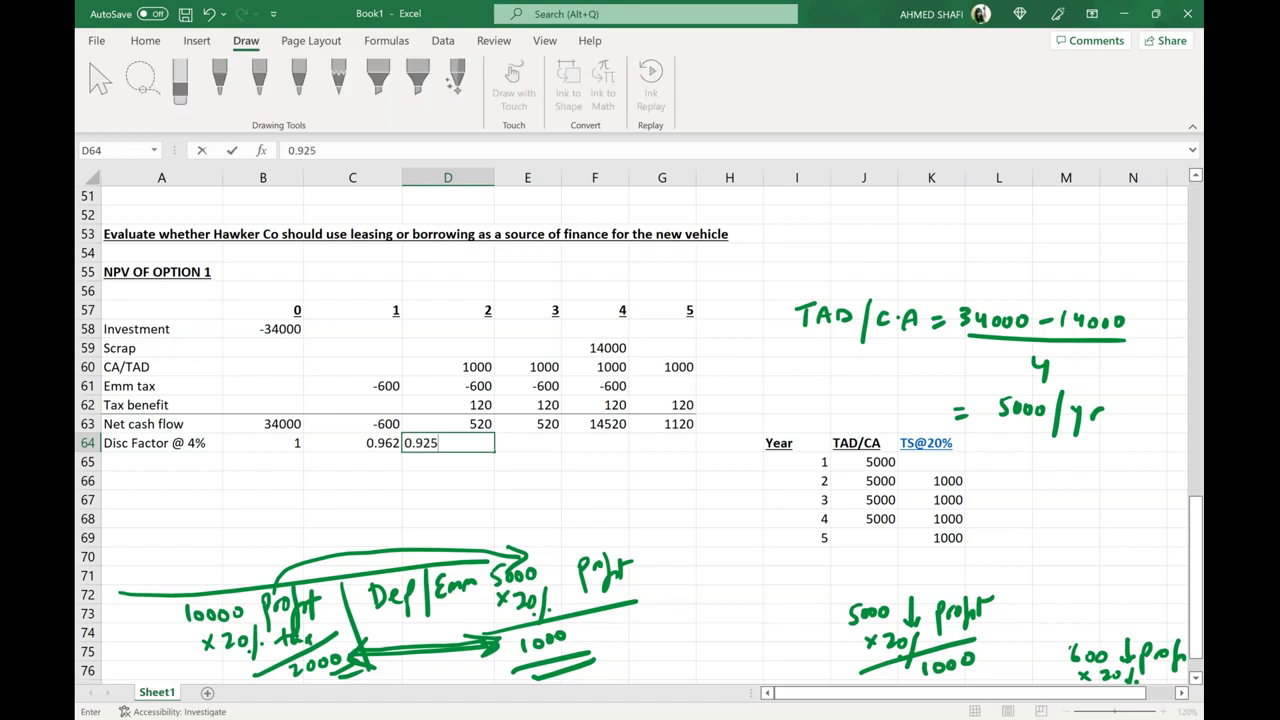
{"action": "left_click", "coordinate": [527, 442]}
{"action": "type", "text": "0.889"}
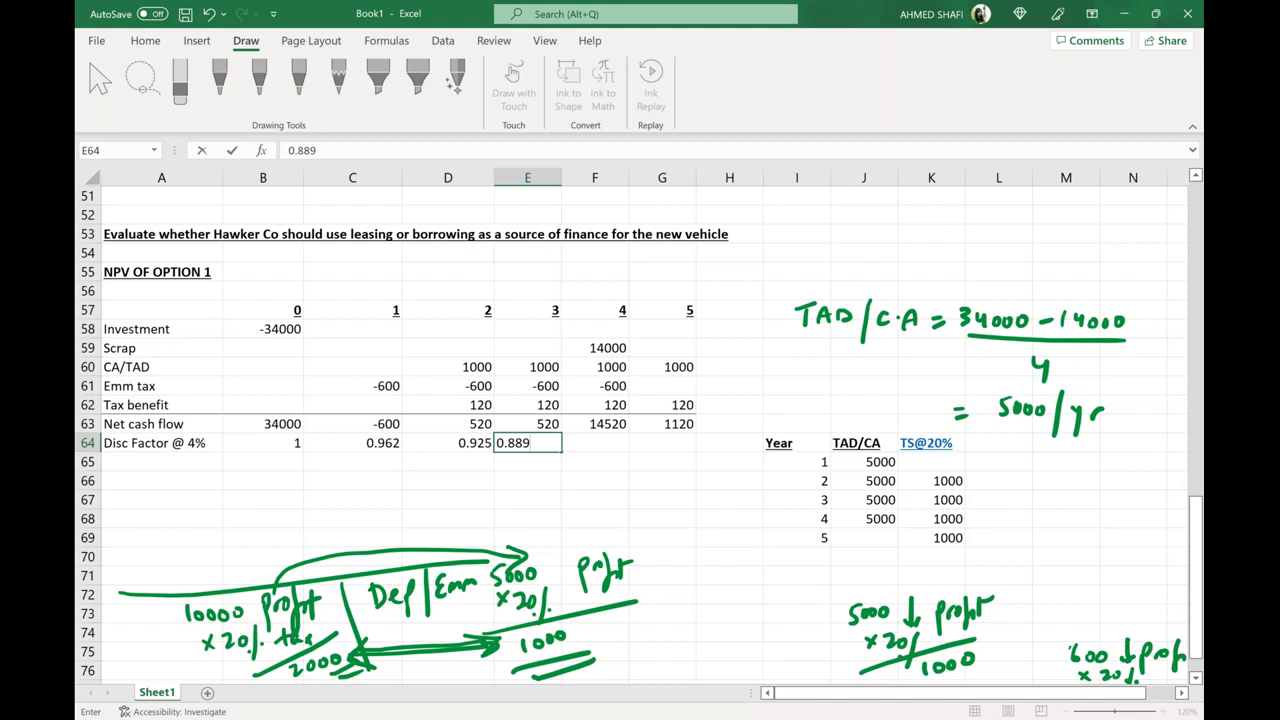
{"action": "key", "text": "Tab"}
{"action": "type", "text": "0.855"}
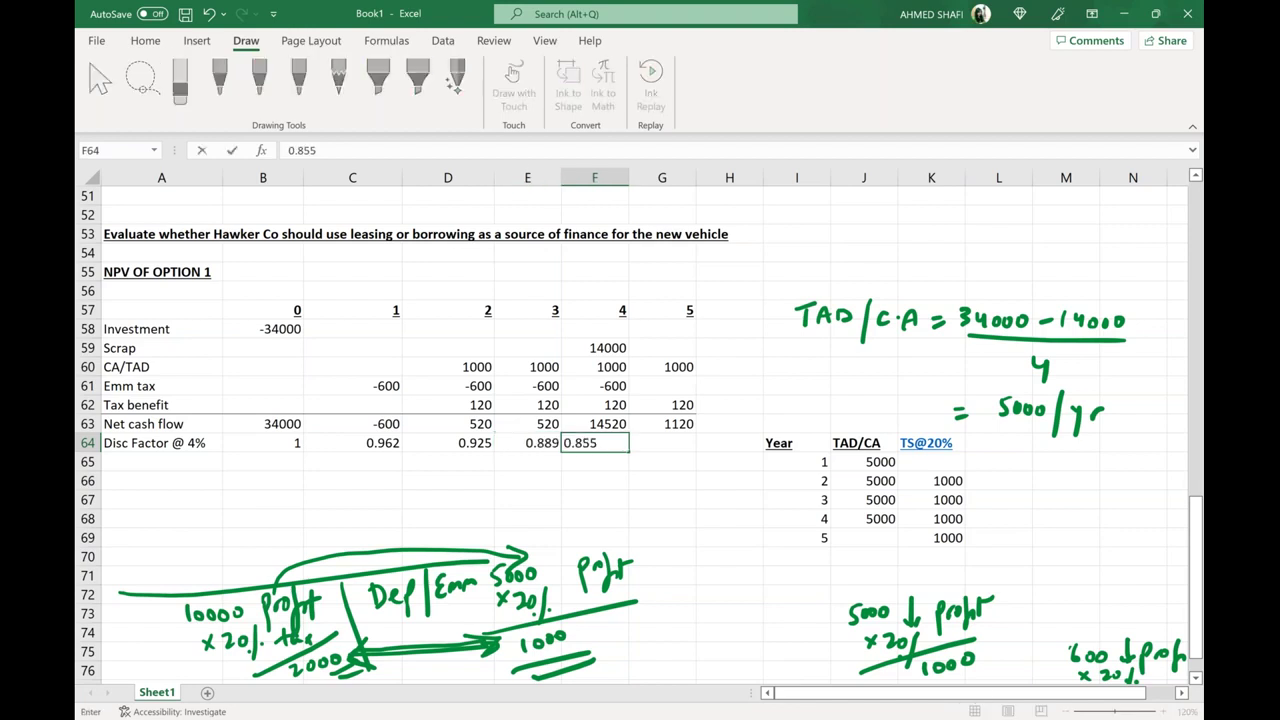
{"action": "key", "text": "Tab"}
{"action": "type", "text": "0.822"}
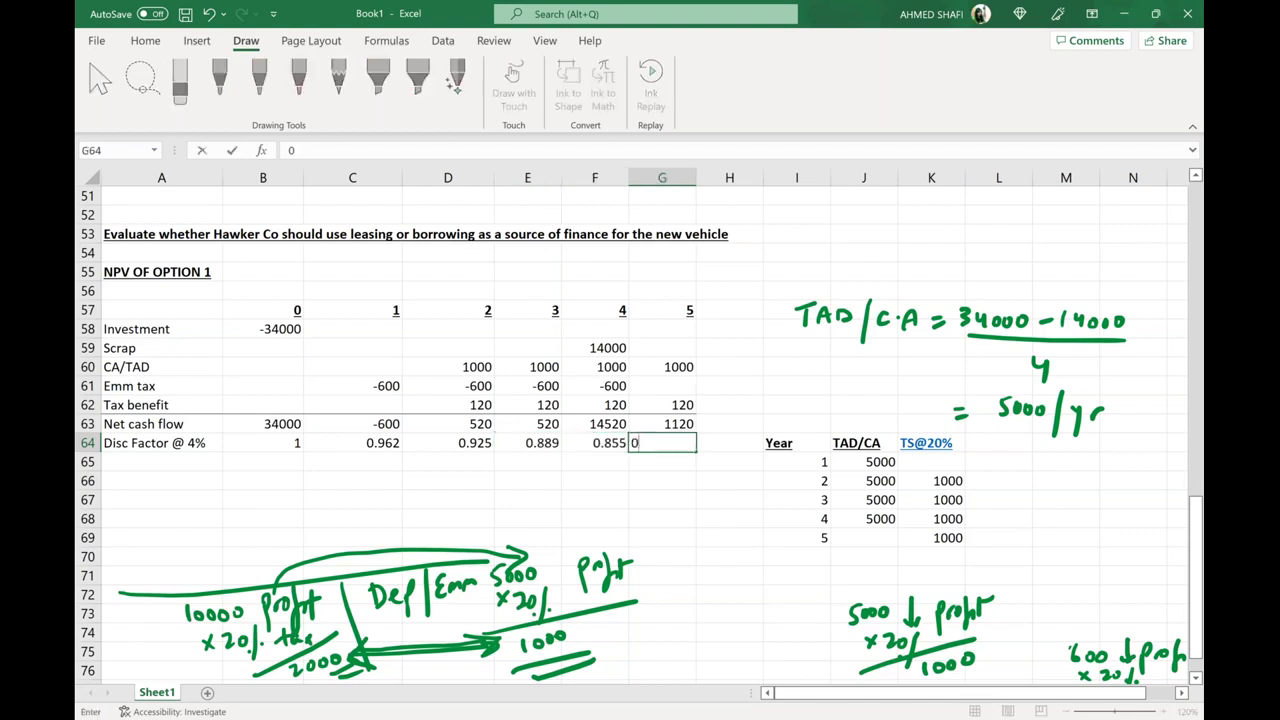
Step: Label A65 below the discount factor row as "Present values"
{"action": "left_click", "coordinate": [185, 461]}
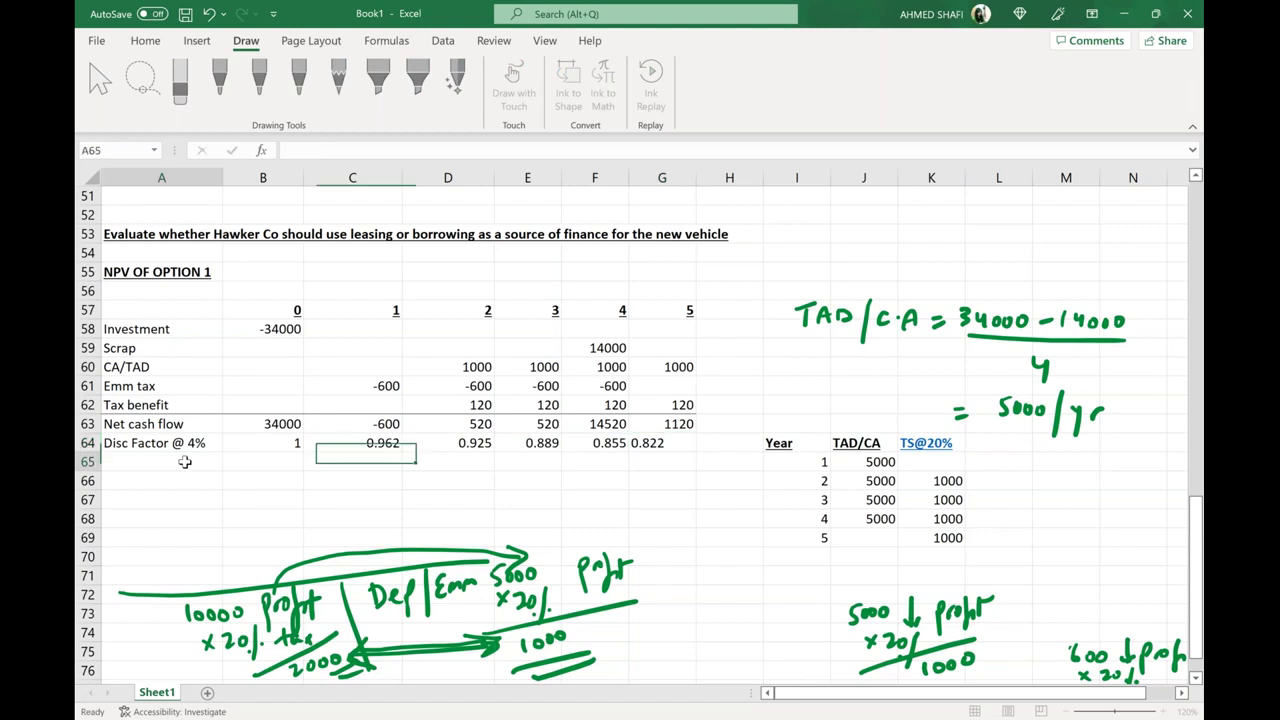
{"action": "type", "text": "Preseent"}
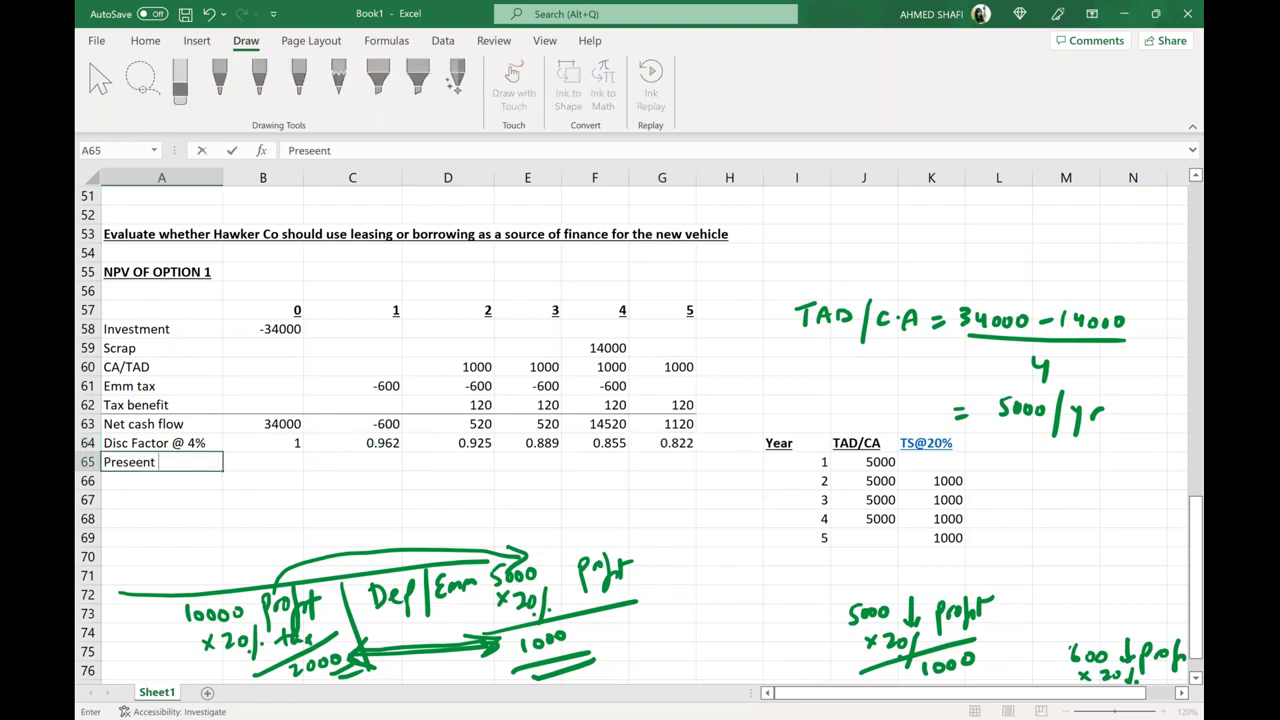
{"action": "key", "text": "BackSpace"}
{"action": "key", "text": "BackSpace"}
{"action": "key", "text": "BackSpace"}
{"action": "key", "text": "BackSpace"}
{"action": "type", "text": "ent values"}
{"action": "key", "text": "ctrl+Return"}
Step: Calculate the period 0 present value in B65 as B63*B64 and fill the formula across row 65 to period 5
{"action": "left_click", "coordinate": [263, 461]}
{"action": "type", "text": "=b63"}
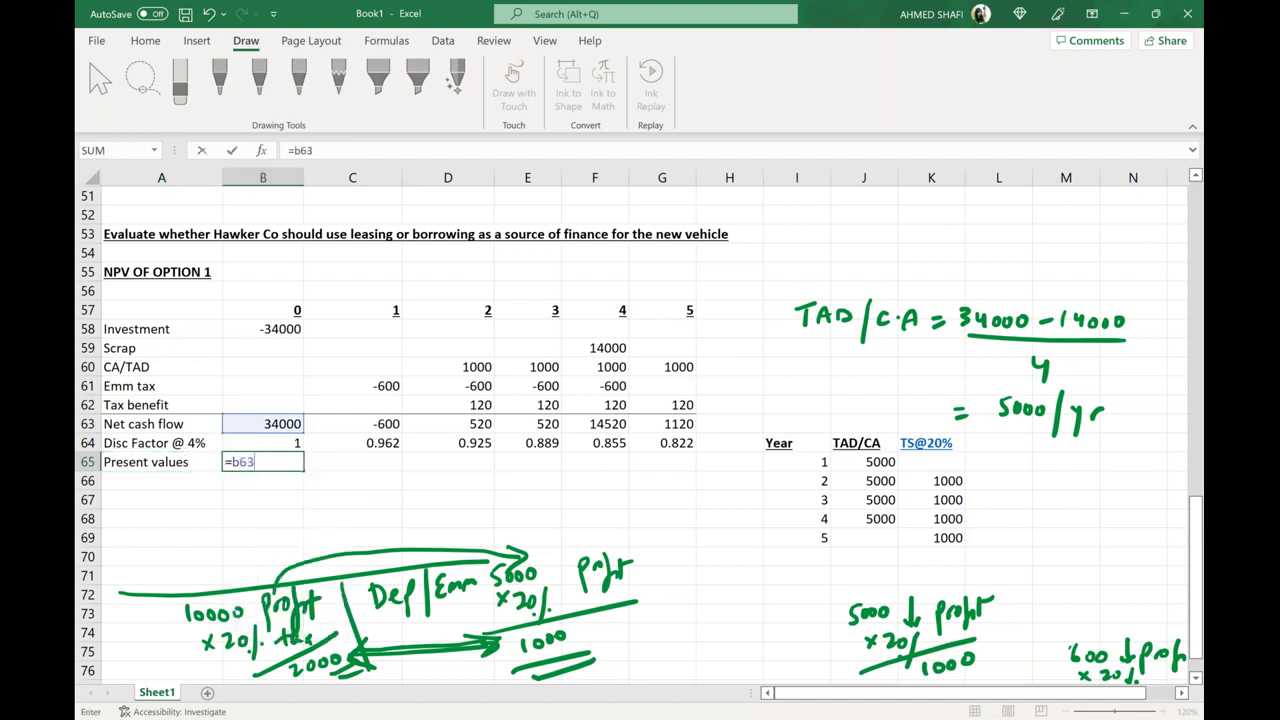
{"action": "type", "text": "*b64"}
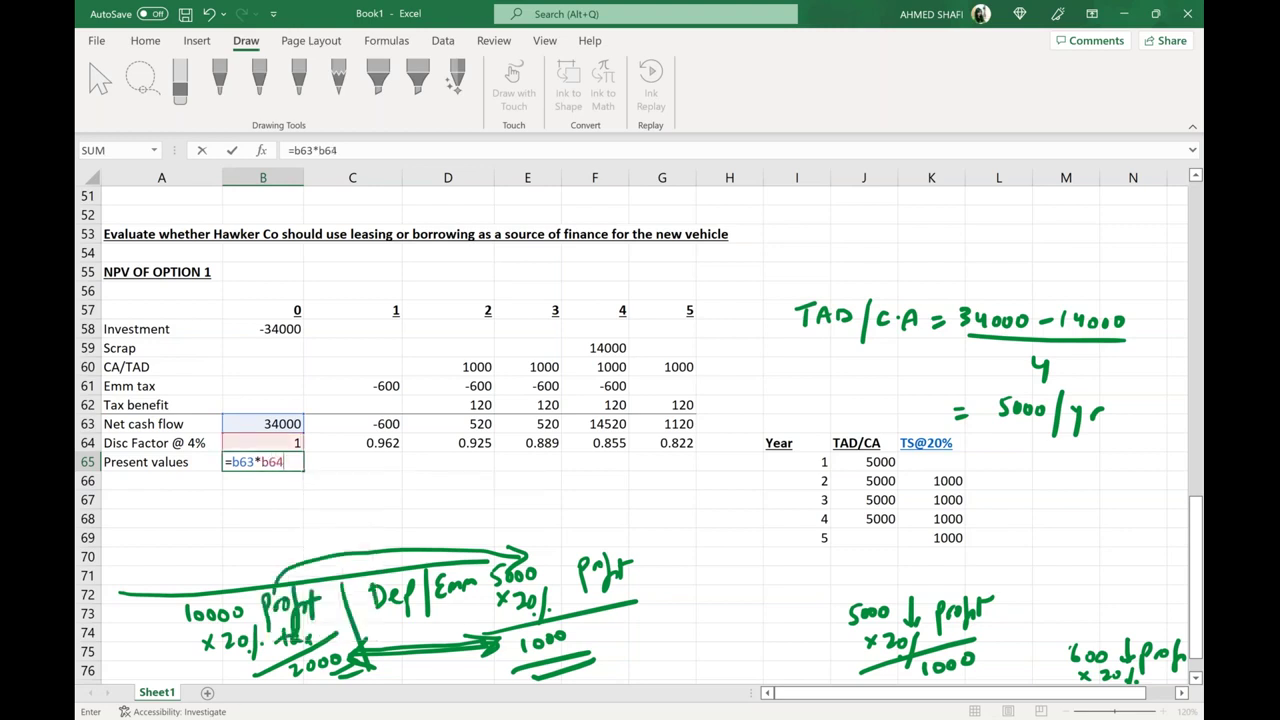
{"action": "key", "text": "Return"}
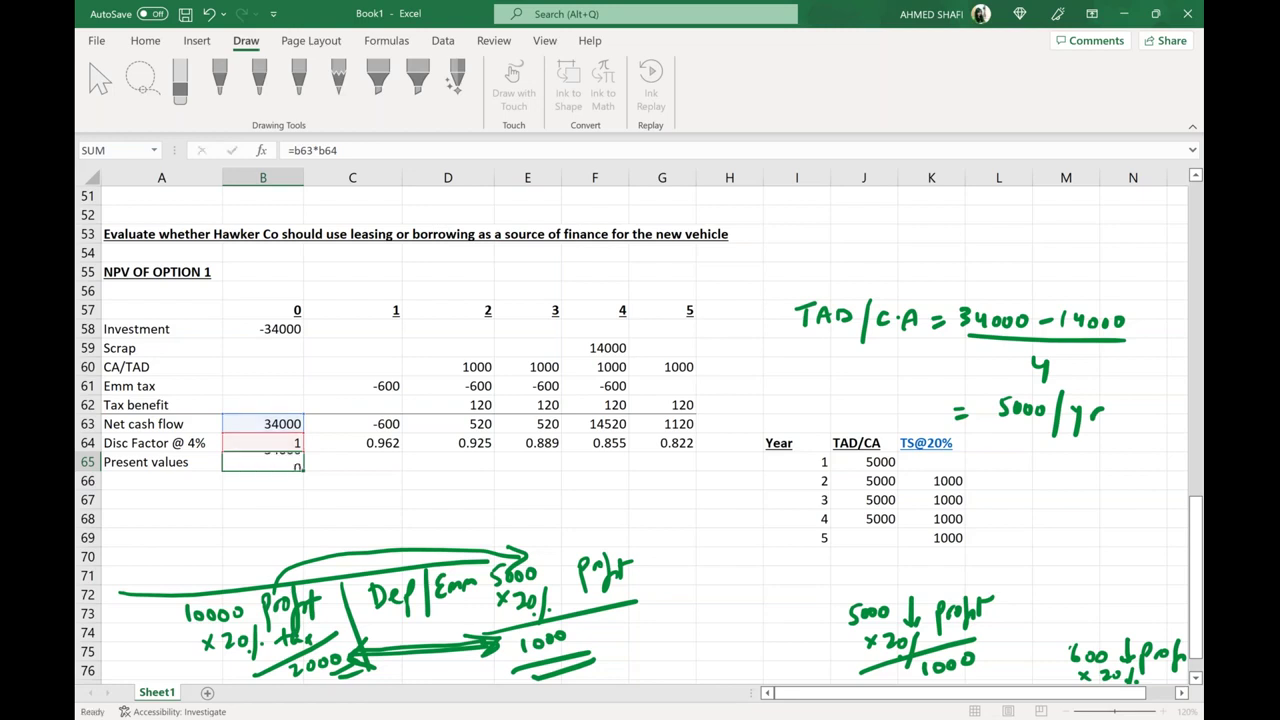
{"action": "left_click", "coordinate": [263, 462]}
{"action": "left_click_drag", "start_coordinate": [303, 471], "coordinate": [662, 463]}
{"action": "left_click", "coordinate": [662, 518]}
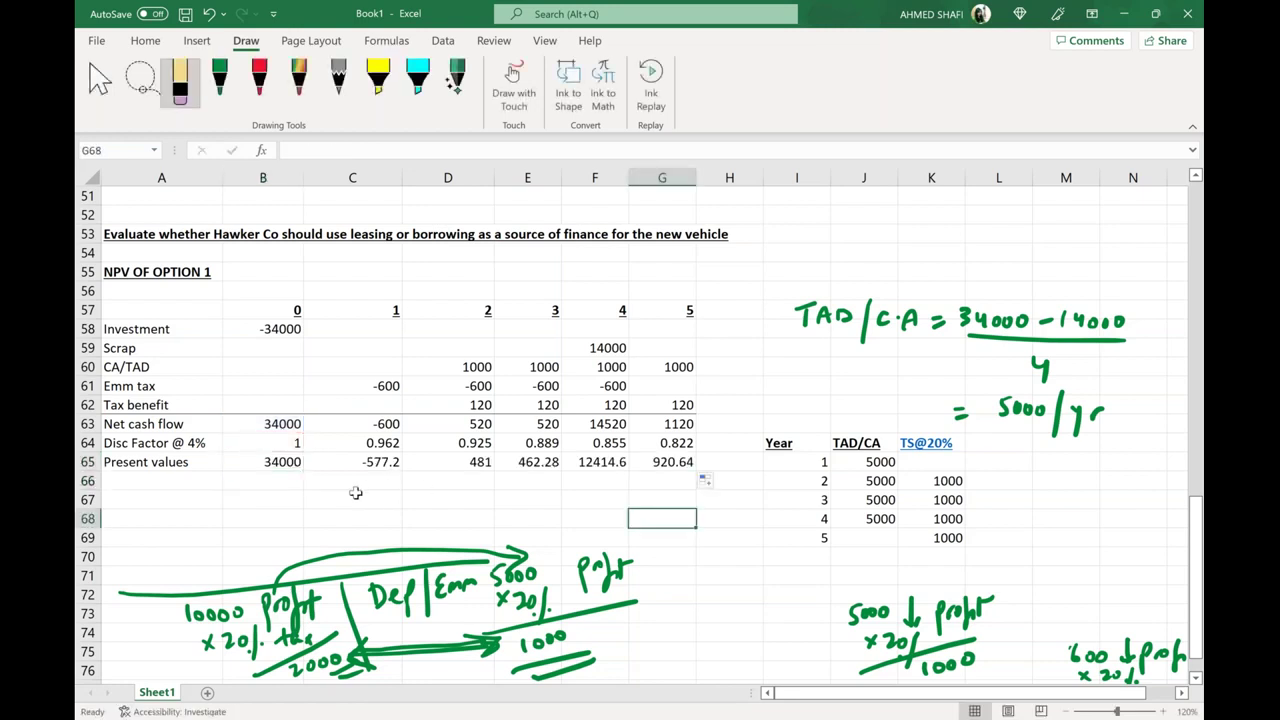
Step: Label C67 below the present values as "NPV OF OPTION 1" and widen column C to fit the text
{"action": "left_click", "coordinate": [355, 495]}
{"action": "key", "text": "F2"}
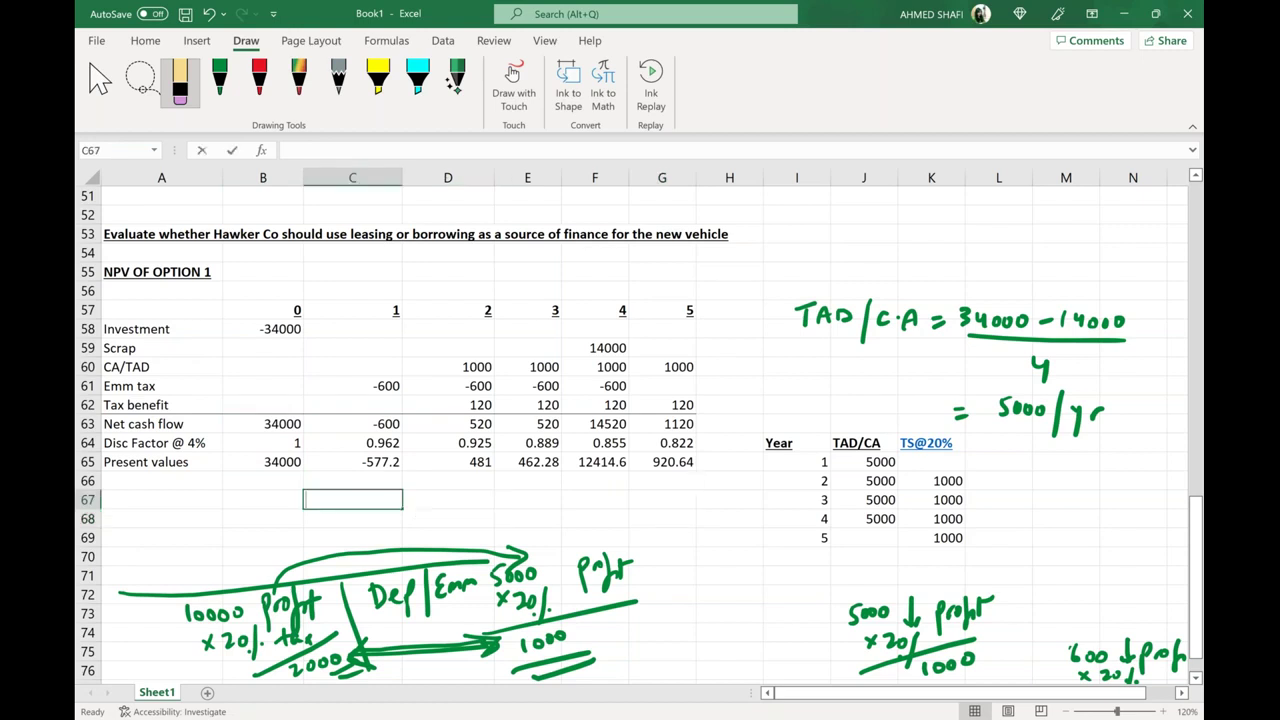
{"action": "type", "text": "NPV OF"}
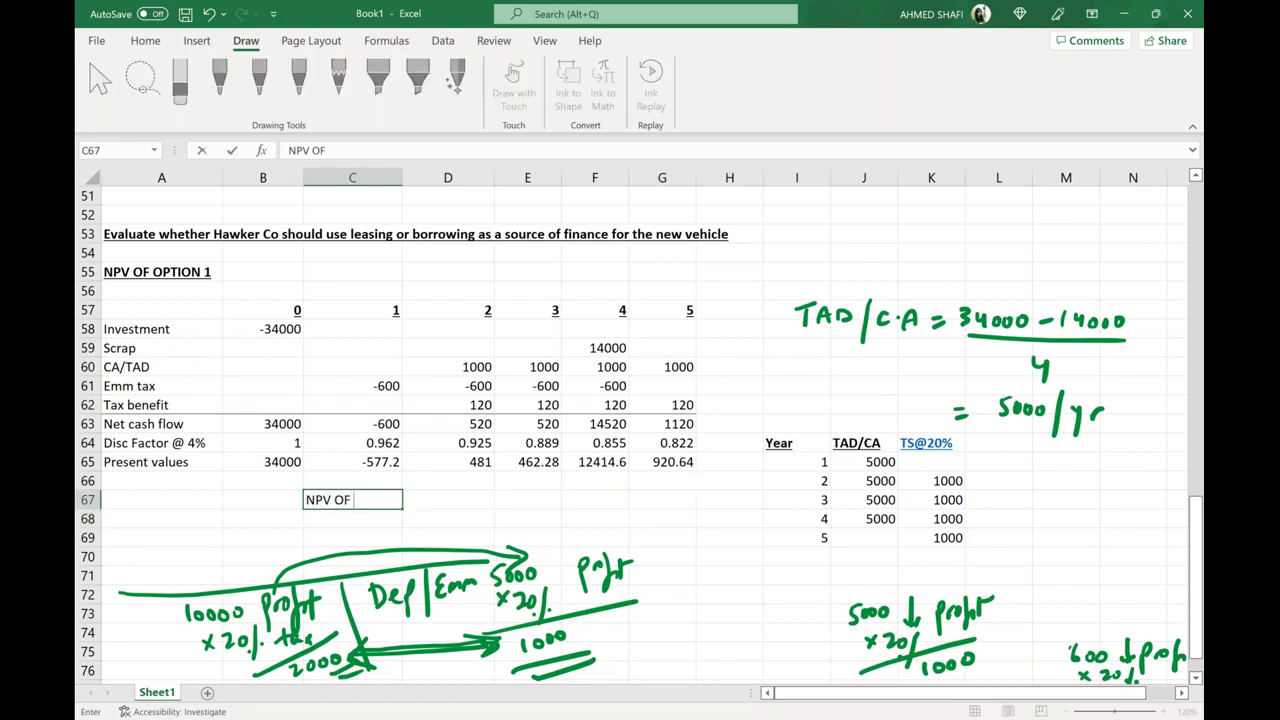
{"action": "type", "text": " OPTION 1"}
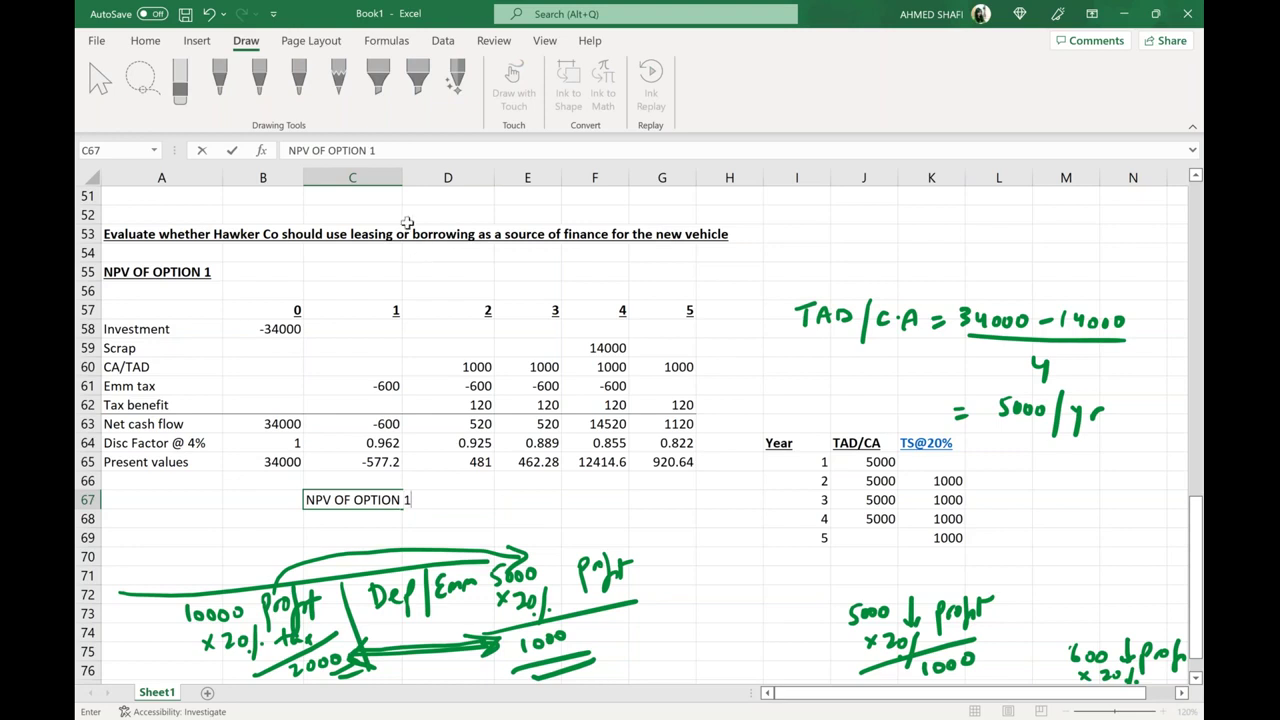
{"action": "key", "text": "ctrl+Return"}
{"action": "left_click", "coordinate": [447, 177]}
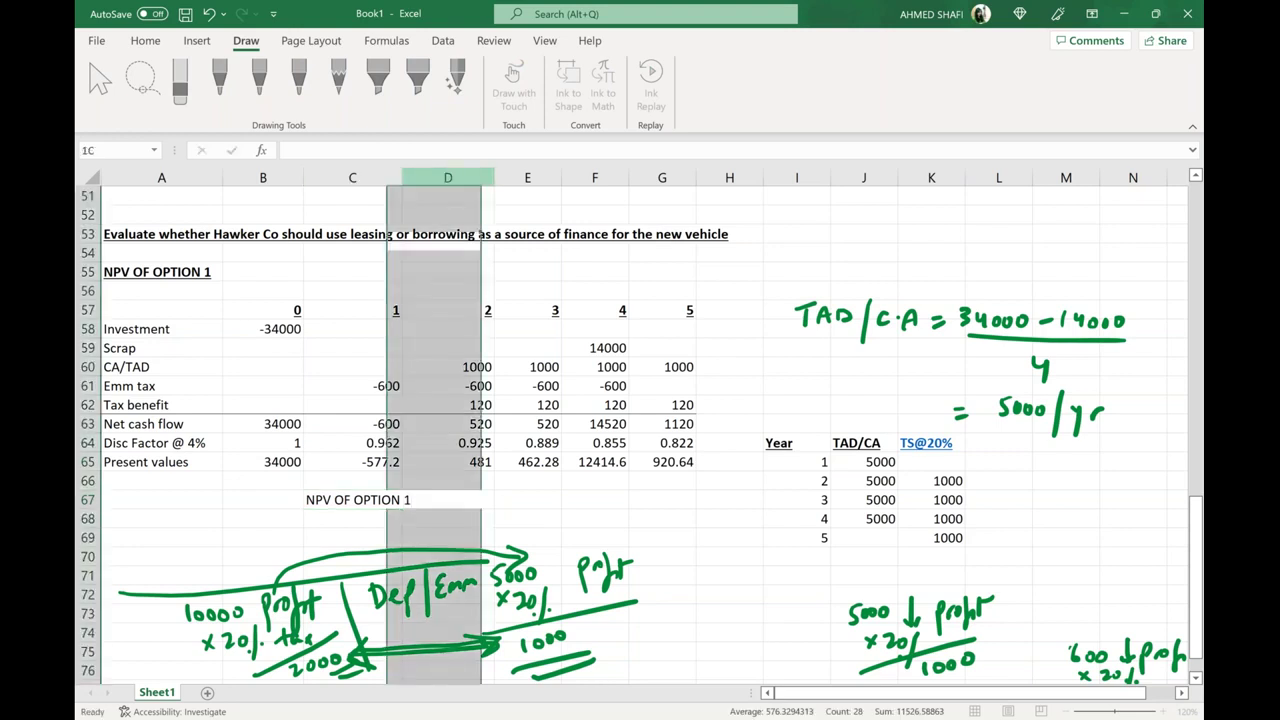
{"action": "left_click_drag", "start_coordinate": [387, 177], "coordinate": [421, 177]}
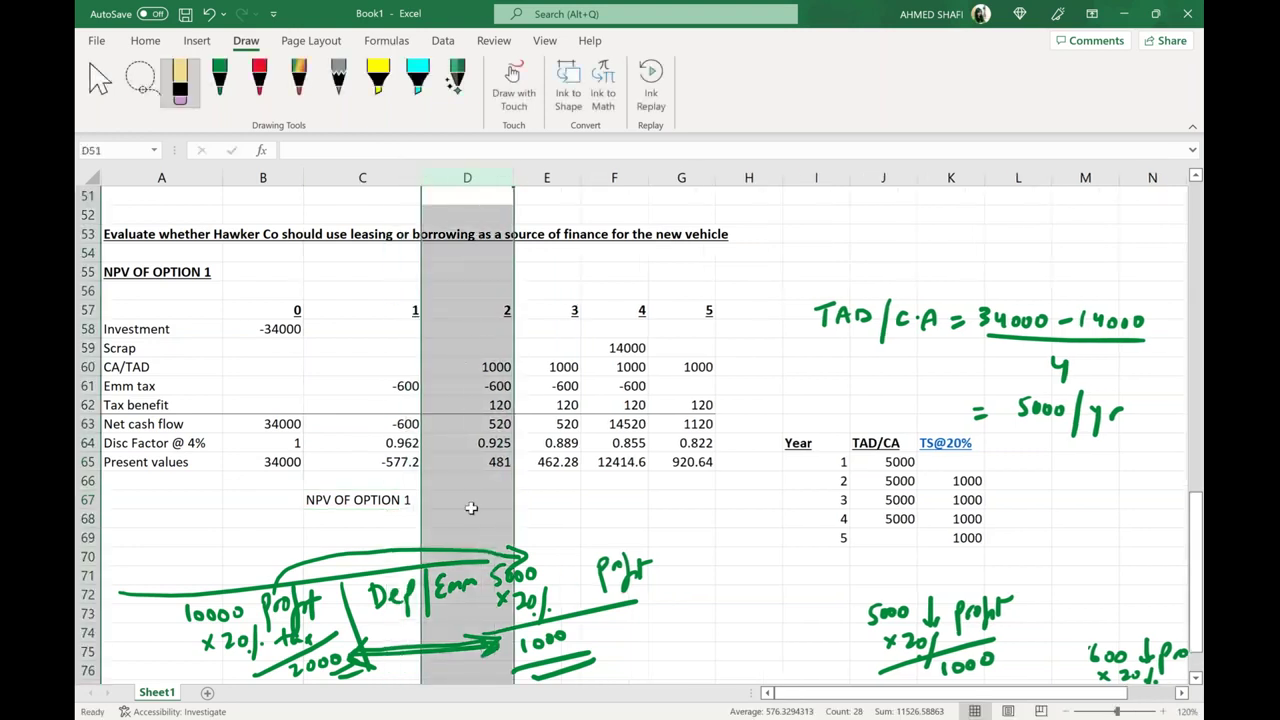
Step: Enter =SUM(B65:G65) in D67 to total the present values for Option 1
{"action": "left_click", "coordinate": [471, 507]}
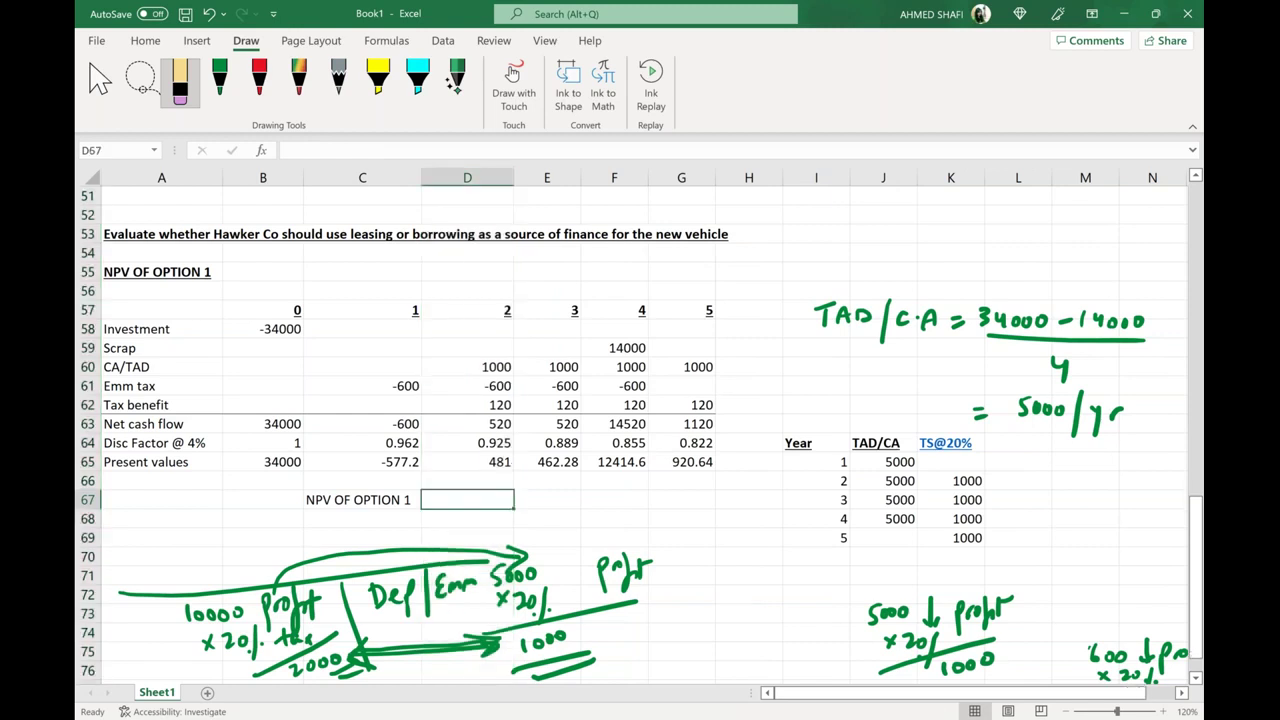
{"action": "type", "text": "=SUM("}
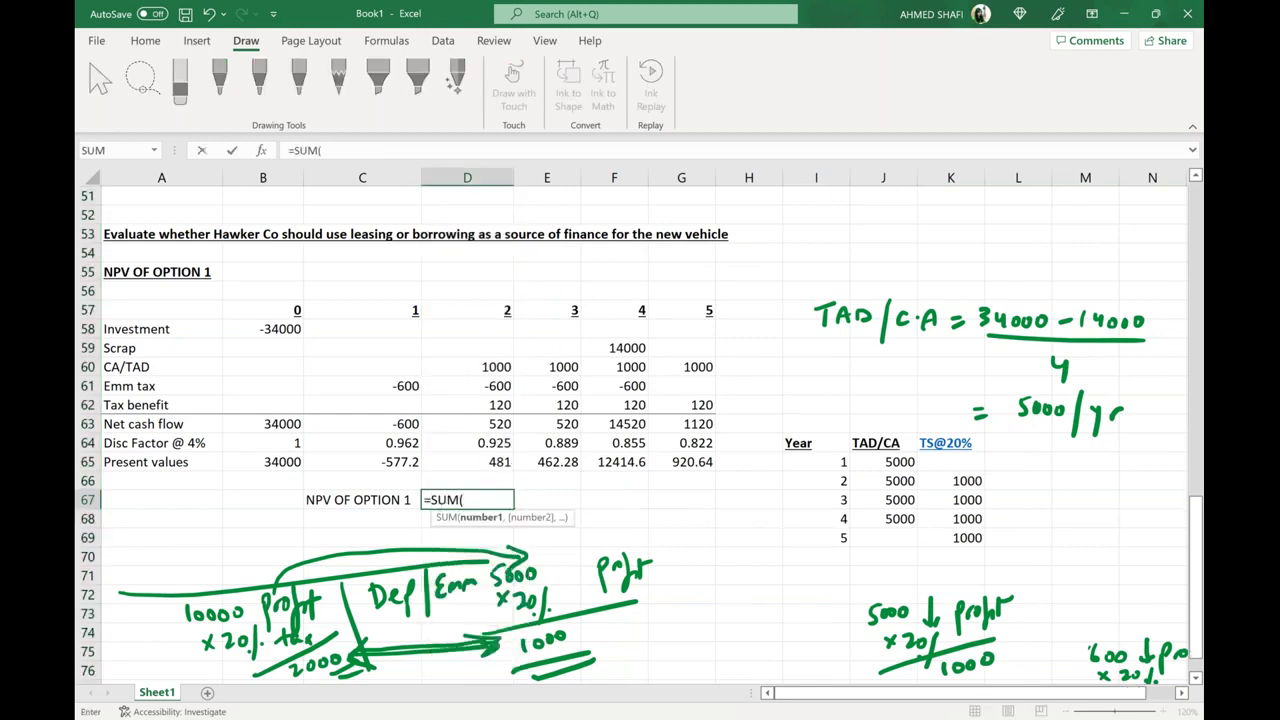
{"action": "type", "text": "B"}
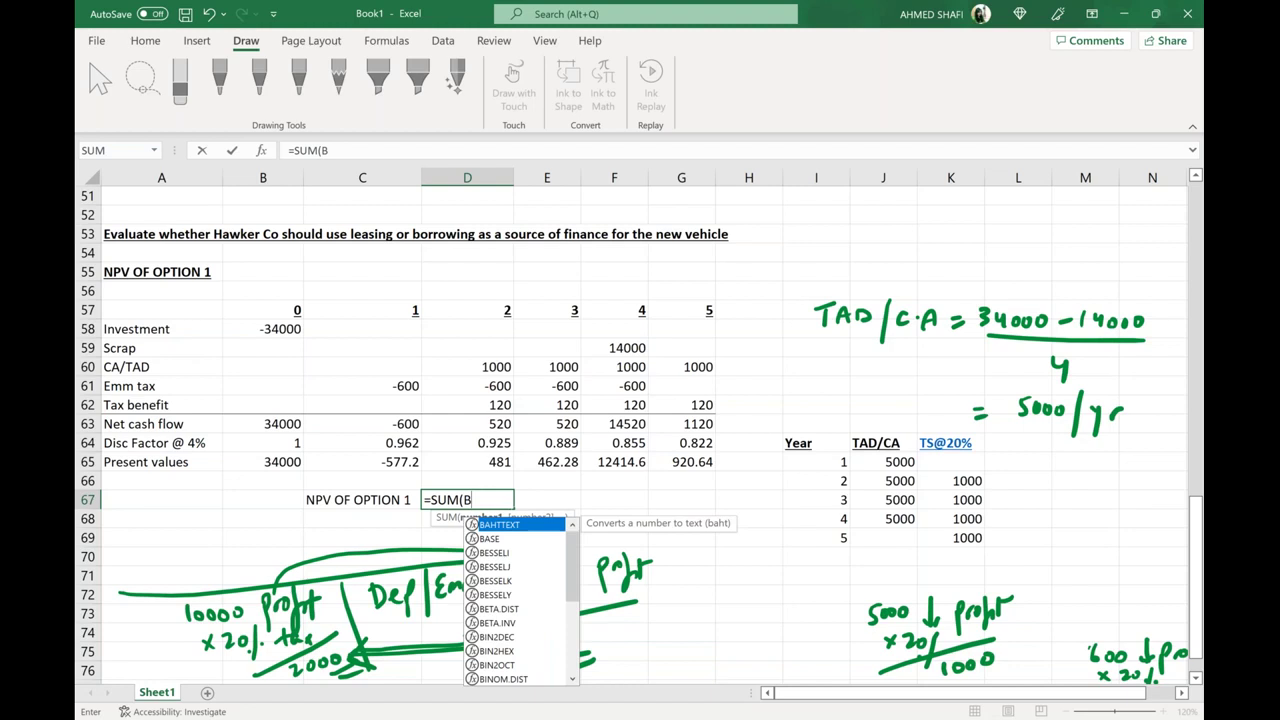
{"action": "type", "text": "65:G65)"}
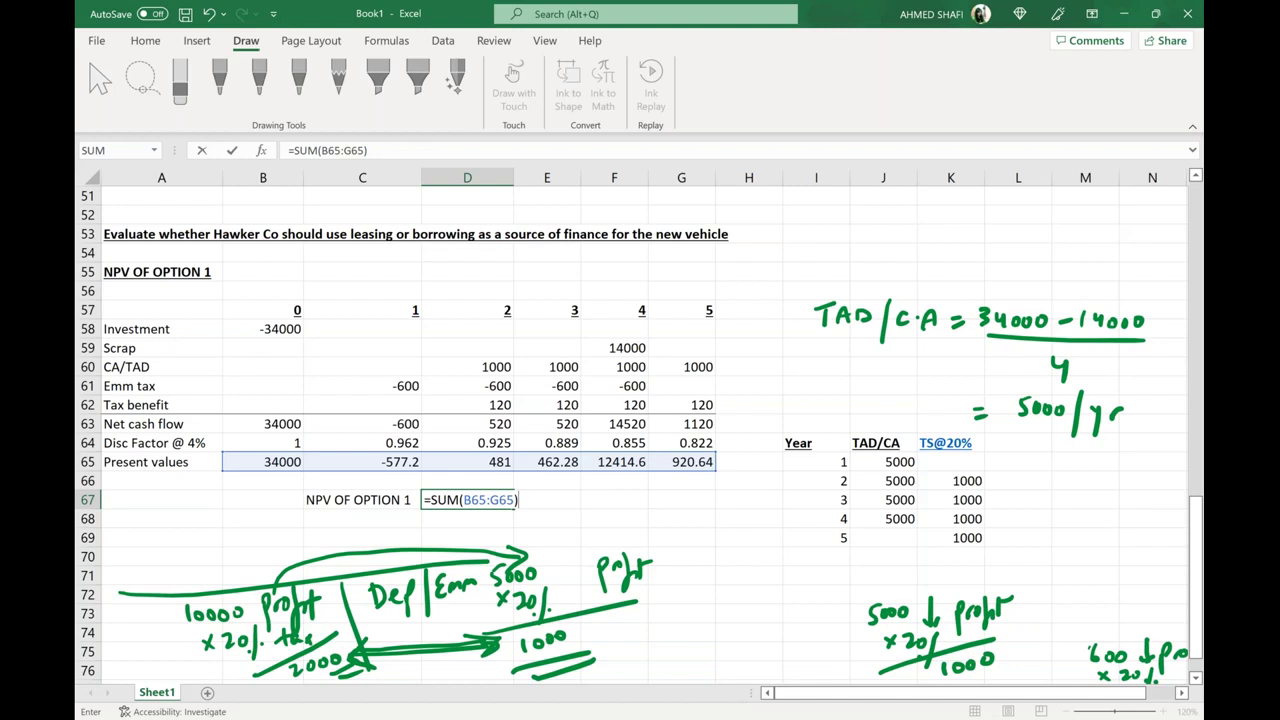
{"action": "key", "text": "ctrl+Return"}
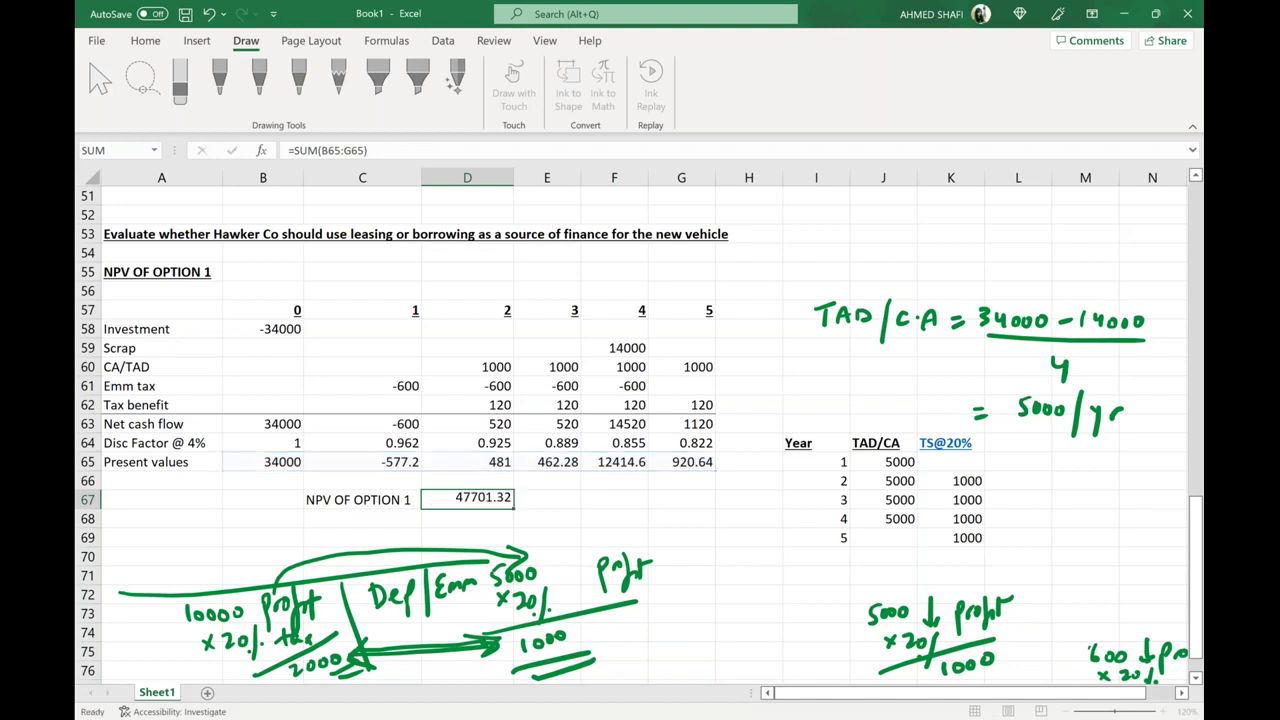
{"action": "key", "text": "Return"}
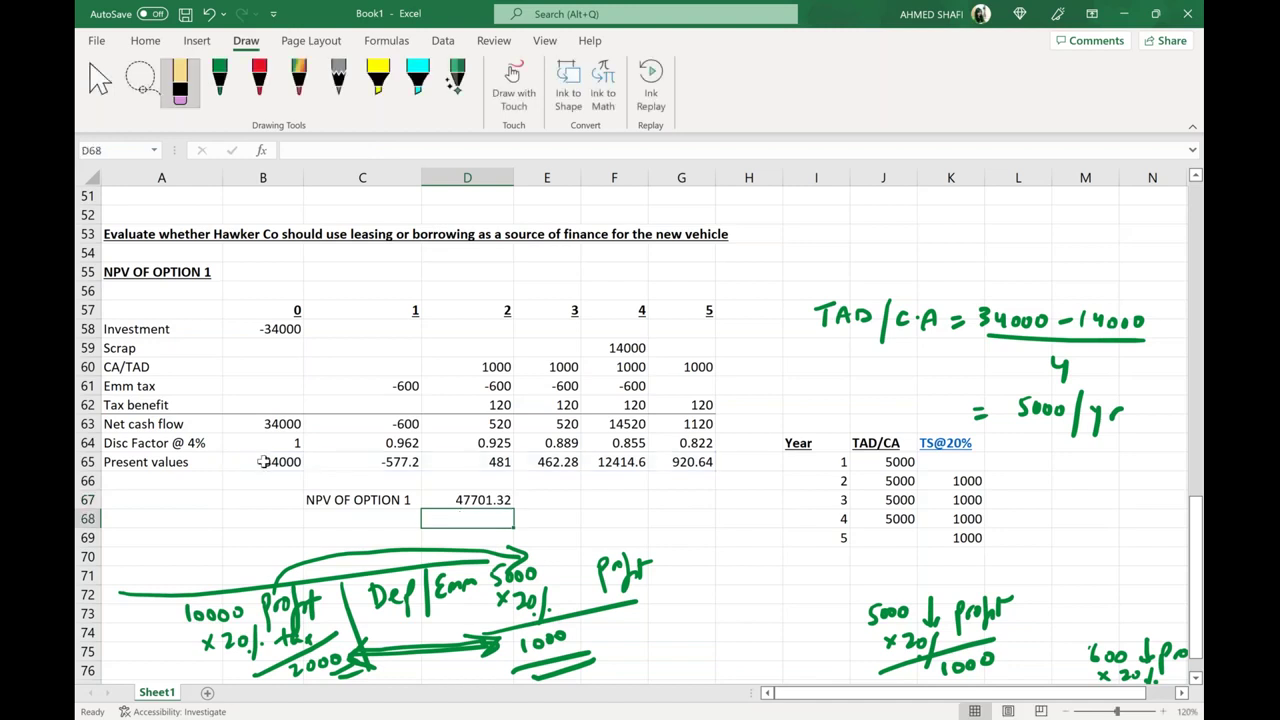
{"action": "double_click", "coordinate": [262, 461]}
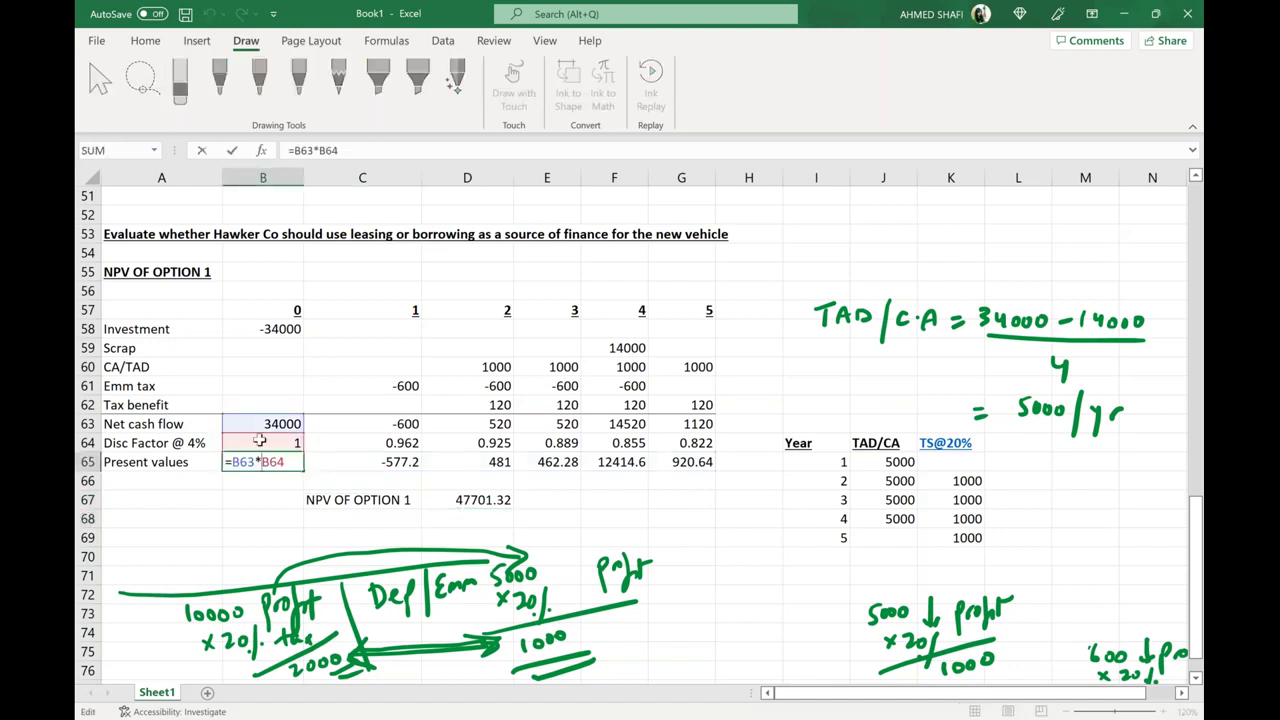
{"action": "left_click", "coordinate": [258, 506]}
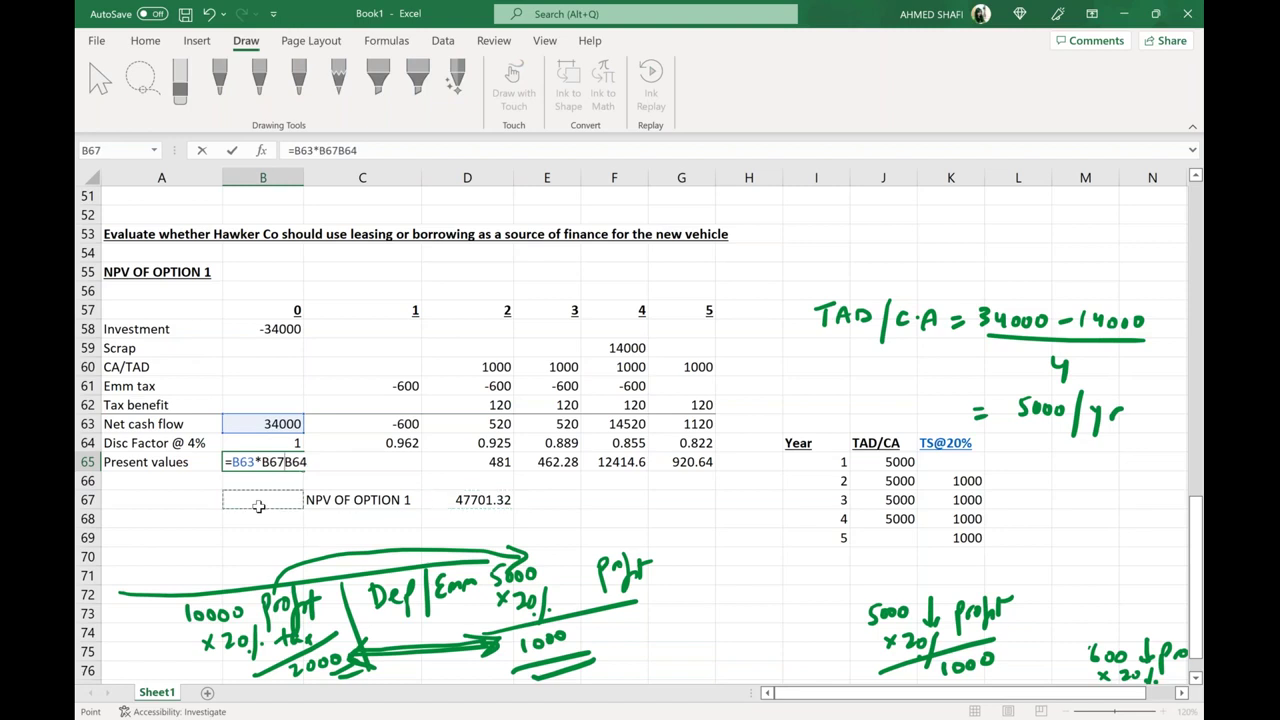
{"action": "left_click", "coordinate": [298, 461]}
{"action": "key", "text": "BackSpace"}
{"action": "key", "text": "BackSpace"}
{"action": "key", "text": "BackSpace"}
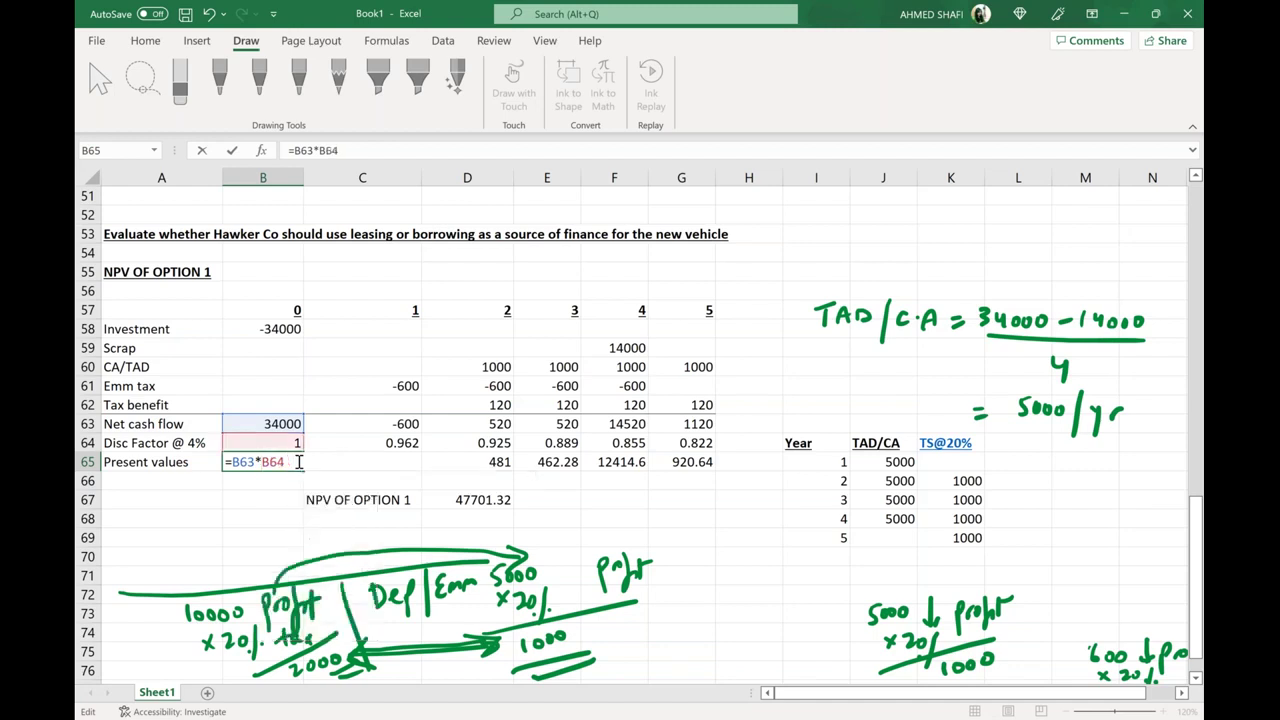
{"action": "key", "text": "Return"}
Step: Correct the period 0 net cash flow in B63 to -34000
{"action": "double_click", "coordinate": [263, 424]}
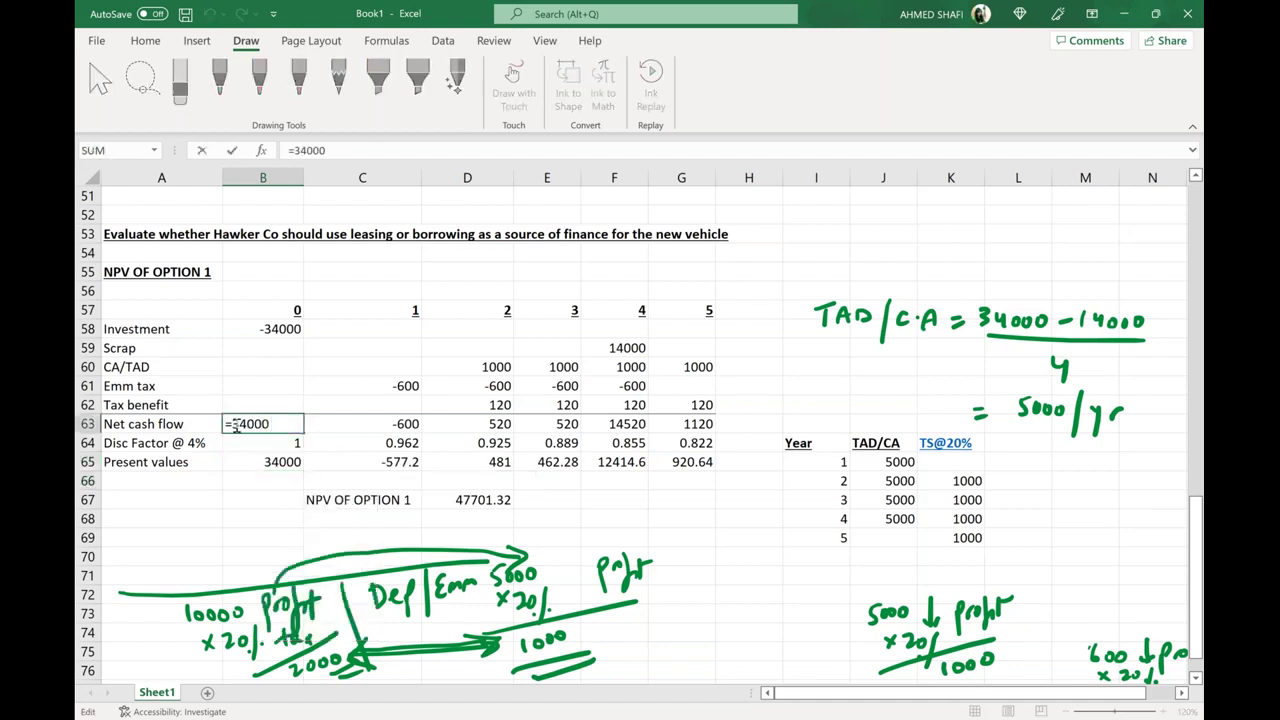
{"action": "type", "text": "-"}
{"action": "key", "text": "Return"}
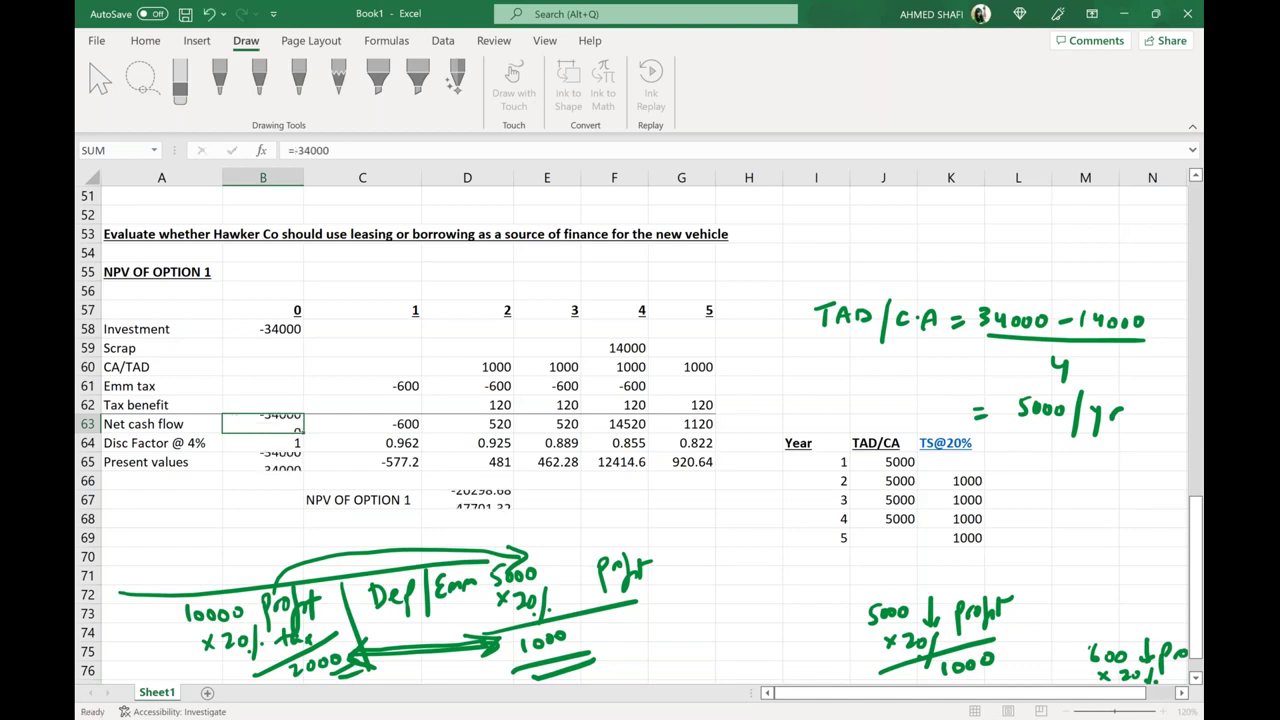
{"action": "left_click", "coordinate": [555, 500]}
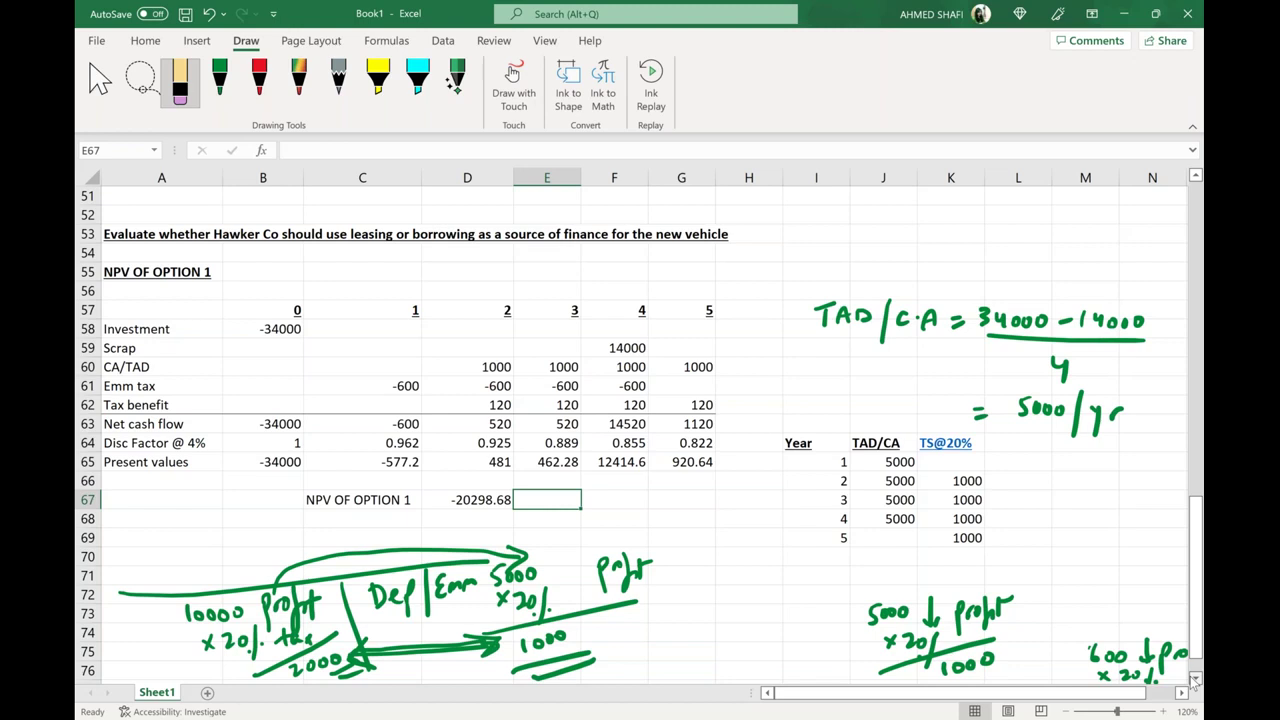
Step: Erase the old figures in the handwritten tax sketch and write 40000 profit with 8000 tax in green ink
{"action": "left_click_drag", "start_coordinate": [205, 617], "coordinate": [187, 612]}
{"action": "mouse_move", "coordinate": [292, 668]}
{"action": "left_mouse_down"}
{"action": "mouse_move", "coordinate": [495, 578]}
{"action": "mouse_move", "coordinate": [530, 572]}
{"action": "mouse_move", "coordinate": [530, 600]}
{"action": "mouse_move", "coordinate": [500, 568]}
{"action": "mouse_move", "coordinate": [543, 605]}
{"action": "mouse_move", "coordinate": [550, 640]}
{"action": "left_mouse_up"}
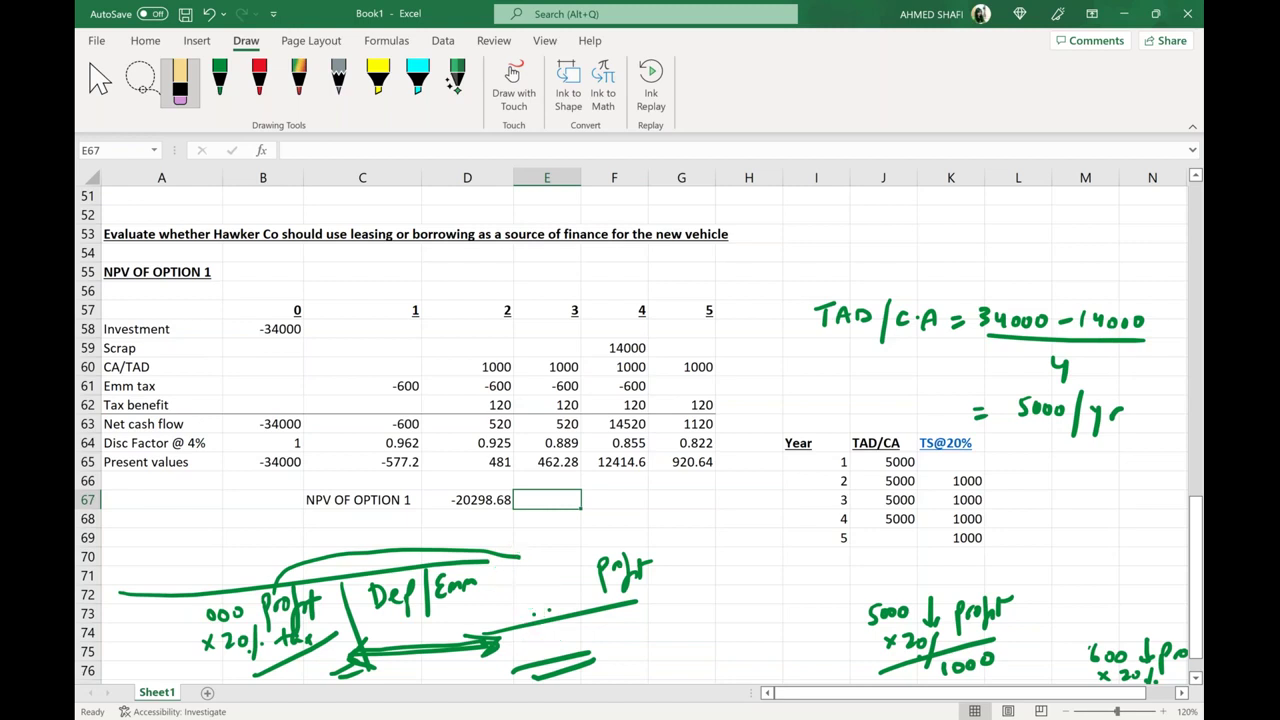
{"action": "left_click", "coordinate": [220, 78]}
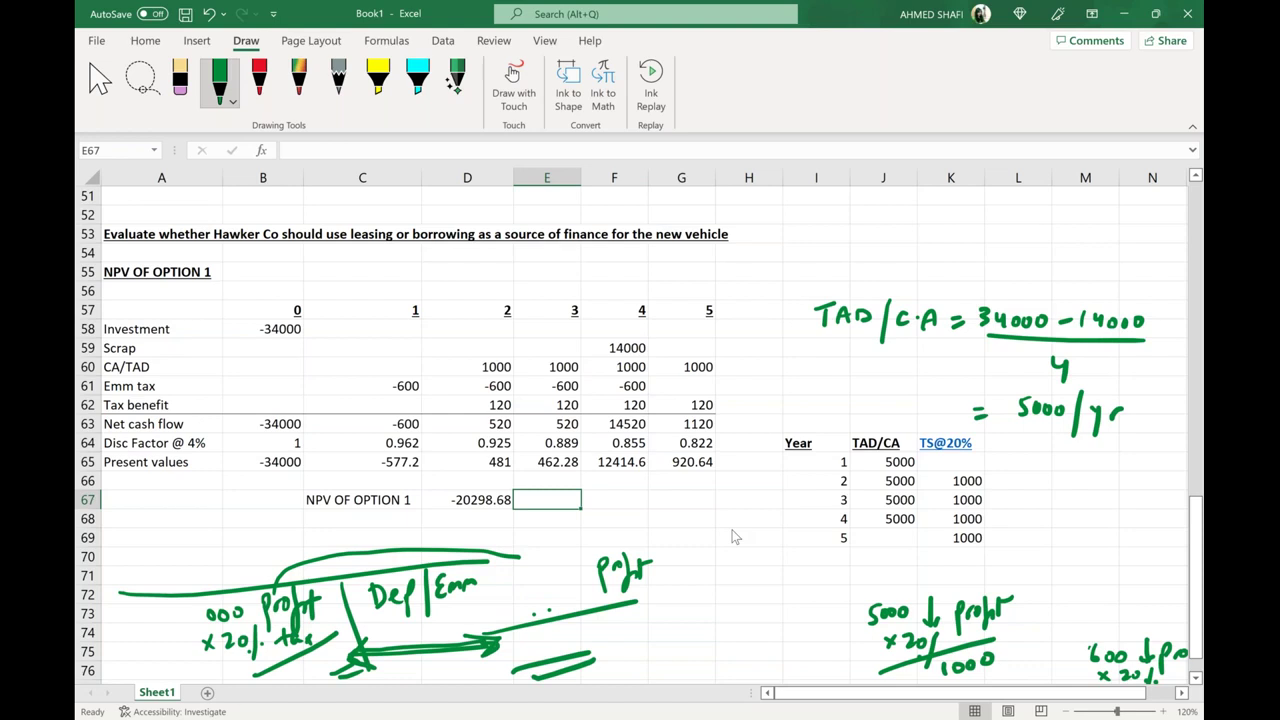
{"action": "left_click_drag", "start_coordinate": [931, 578], "coordinate": [928, 620]}
{"action": "left_click_drag", "start_coordinate": [944, 610], "coordinate": [934, 620]}
{"action": "left_click_drag", "start_coordinate": [1145, 636], "coordinate": [1145, 656]}
{"action": "mouse_move", "coordinate": [178, 601]}
{"action": "left_mouse_down"}
{"action": "mouse_move", "coordinate": [192, 624]}
{"action": "mouse_move", "coordinate": [195, 614]}
{"action": "left_mouse_up"}
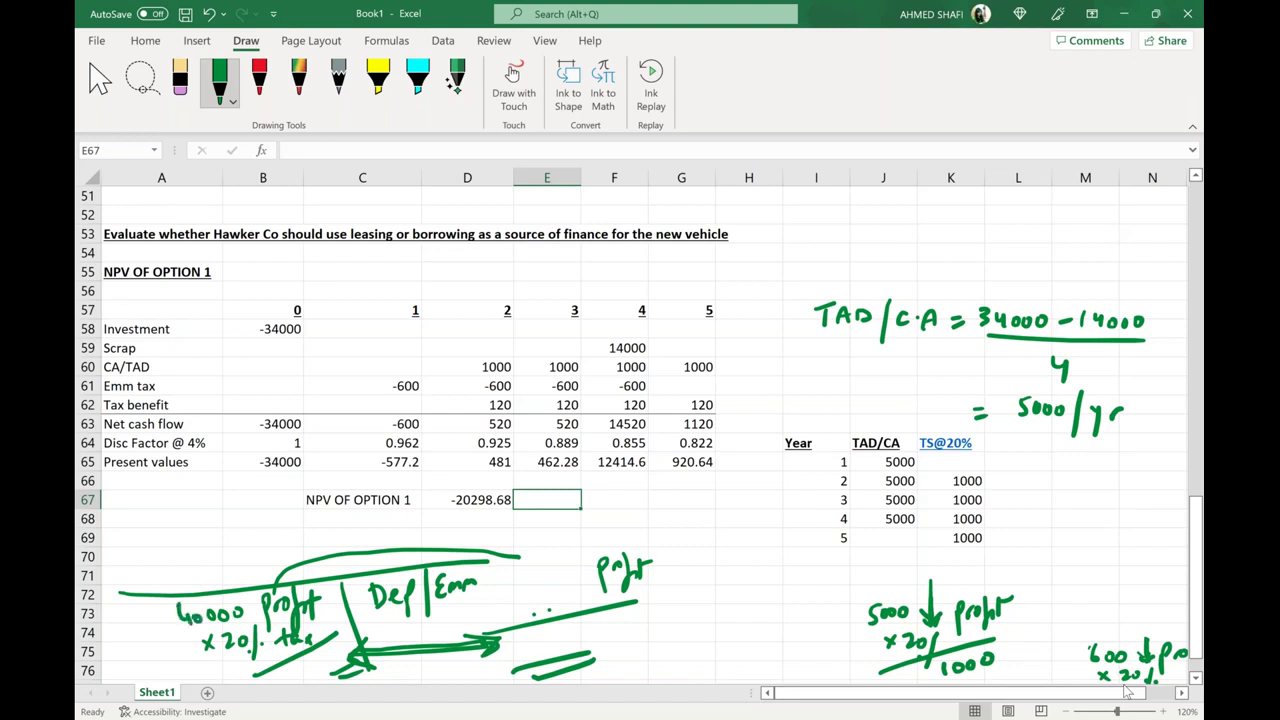
{"action": "mouse_move", "coordinate": [290, 666]}
{"action": "left_mouse_down"}
{"action": "mouse_move", "coordinate": [300, 682]}
{"action": "mouse_move", "coordinate": [332, 660]}
{"action": "left_mouse_up"}
Step: Handwrite the profit after Dep/Emm as 35000, multiplied by 20% to give 7000 tax
{"action": "left_click_drag", "start_coordinate": [498, 570], "coordinate": [500, 587]}
{"action": "mouse_move", "coordinate": [524, 573]}
{"action": "left_mouse_down"}
{"action": "mouse_move", "coordinate": [513, 588]}
{"action": "mouse_move", "coordinate": [527, 570]}
{"action": "left_mouse_up"}
{"action": "left_click_drag", "start_coordinate": [544, 567], "coordinate": [559, 566]}
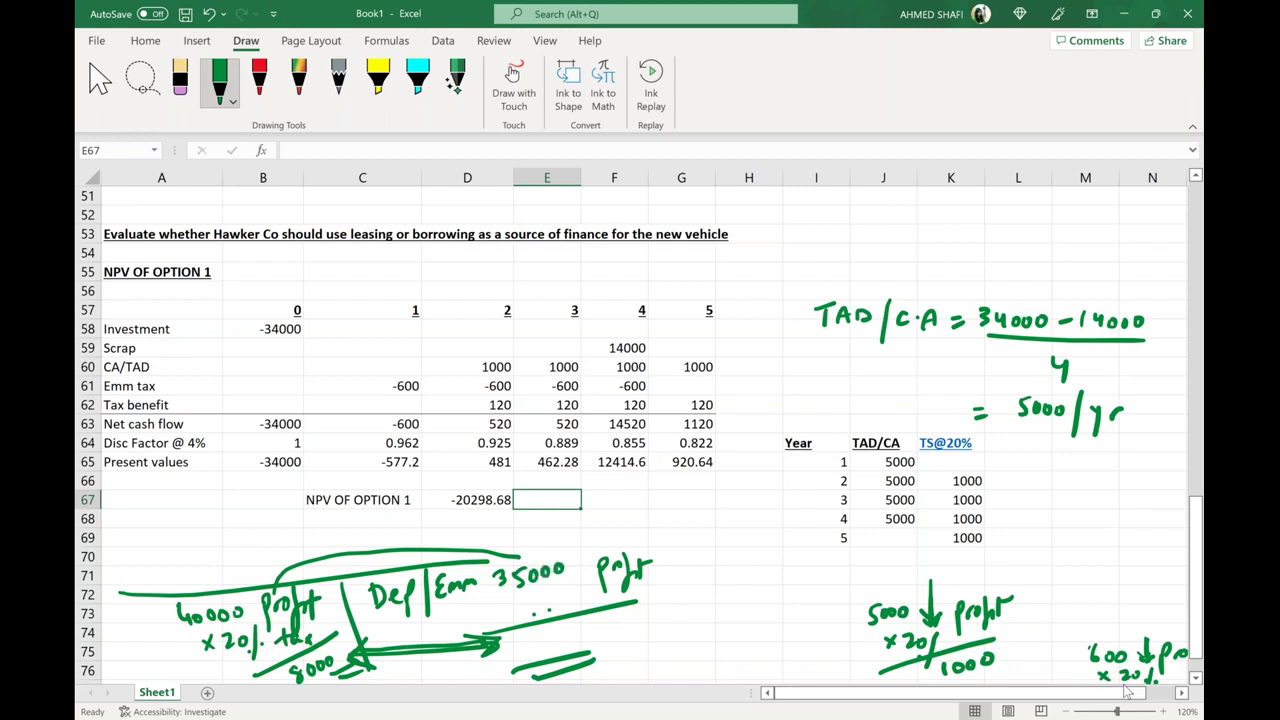
{"action": "left_click_drag", "start_coordinate": [505, 598], "coordinate": [505, 611]}
{"action": "mouse_move", "coordinate": [525, 597]}
{"action": "left_mouse_down"}
{"action": "mouse_move", "coordinate": [541, 609]}
{"action": "mouse_move", "coordinate": [539, 598]}
{"action": "left_mouse_up"}
{"action": "mouse_move", "coordinate": [558, 586]}
{"action": "left_mouse_down"}
{"action": "mouse_move", "coordinate": [540, 658]}
{"action": "mouse_move", "coordinate": [557, 642]}
{"action": "left_mouse_up"}
{"action": "left_click_drag", "start_coordinate": [570, 639], "coordinate": [569, 641]}
{"action": "left_click_drag", "start_coordinate": [584, 637], "coordinate": [583, 639]}
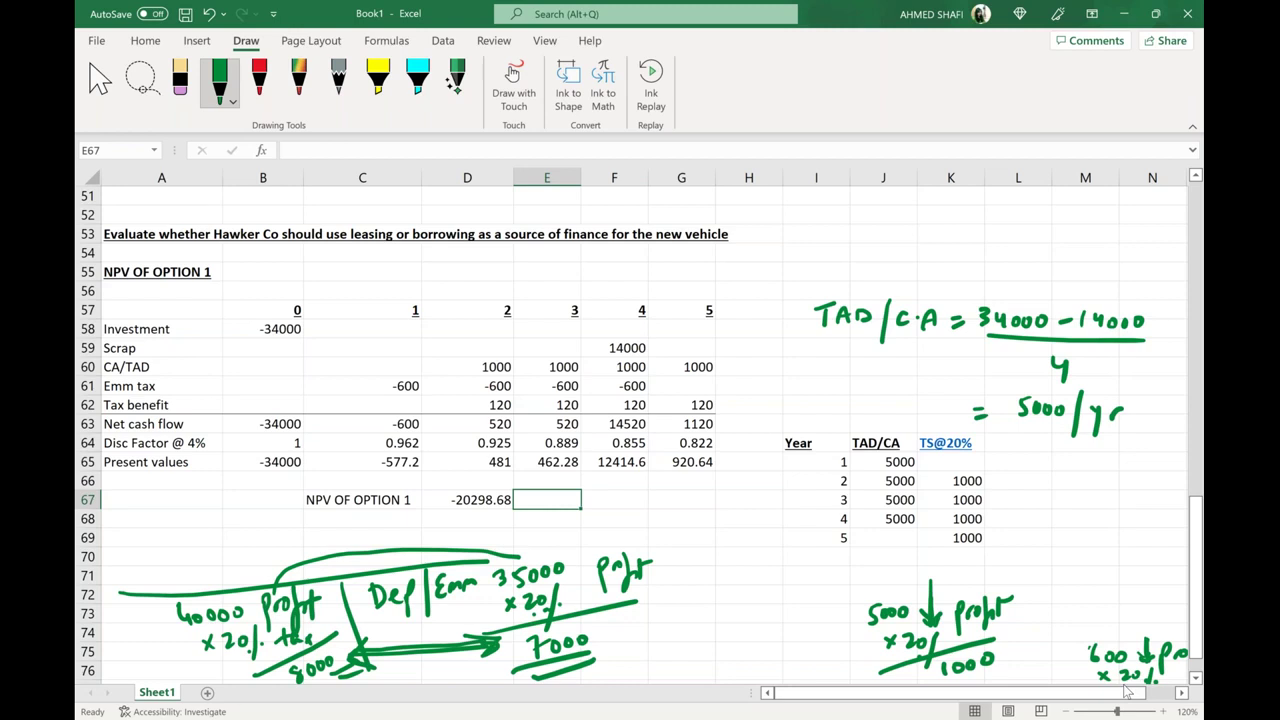
Step: Draw a double-headed arrow between the 8000 and 7000 tax figures and write a circled 1000 beside them
{"action": "left_click_drag", "start_coordinate": [384, 670], "coordinate": [506, 662]}
{"action": "left_click_drag", "start_coordinate": [386, 662], "coordinate": [376, 670]}
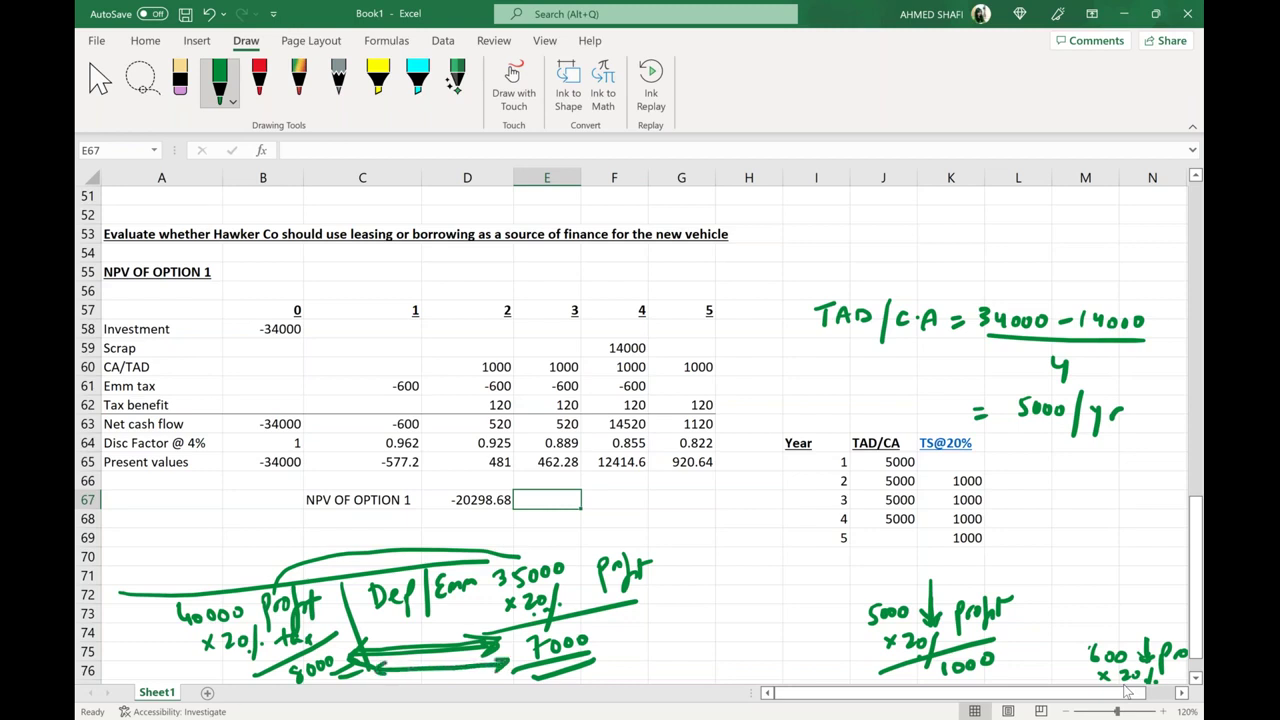
{"action": "mouse_move", "coordinate": [631, 622]}
{"action": "left_mouse_down"}
{"action": "mouse_move", "coordinate": [632, 639]}
{"action": "mouse_move", "coordinate": [645, 625]}
{"action": "left_mouse_up"}
{"action": "left_click_drag", "start_coordinate": [662, 622], "coordinate": [718, 618]}
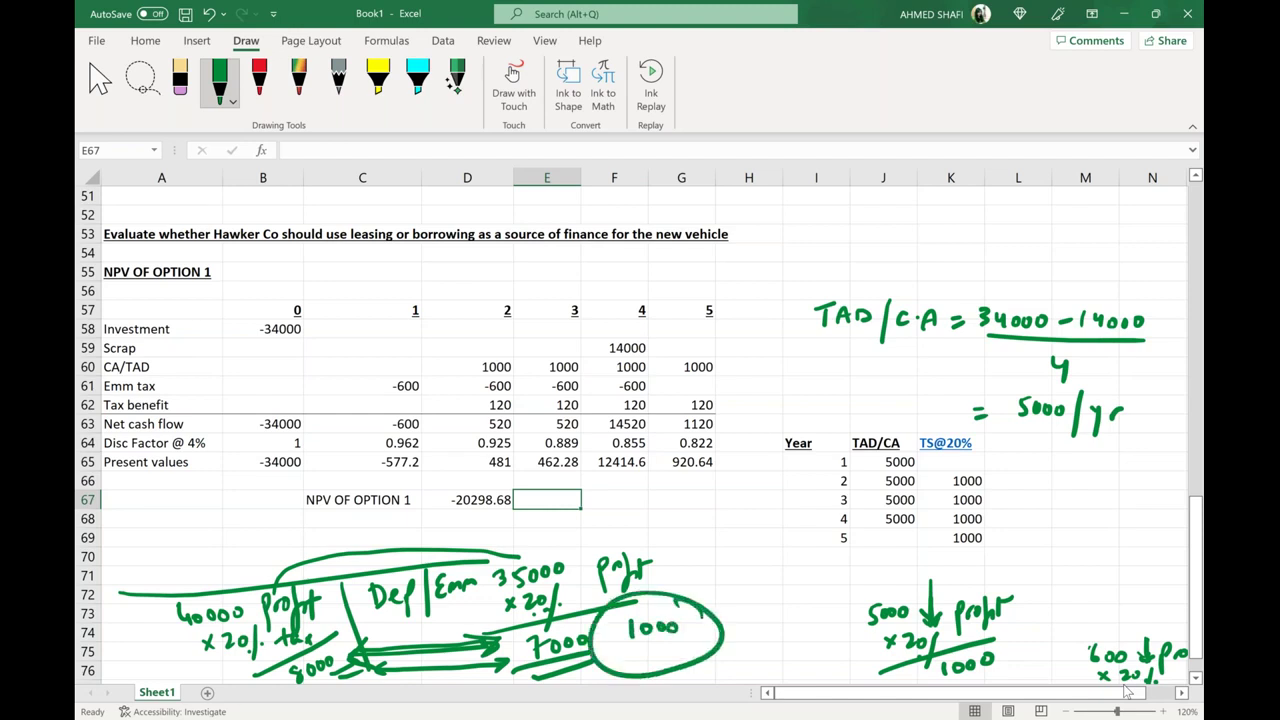
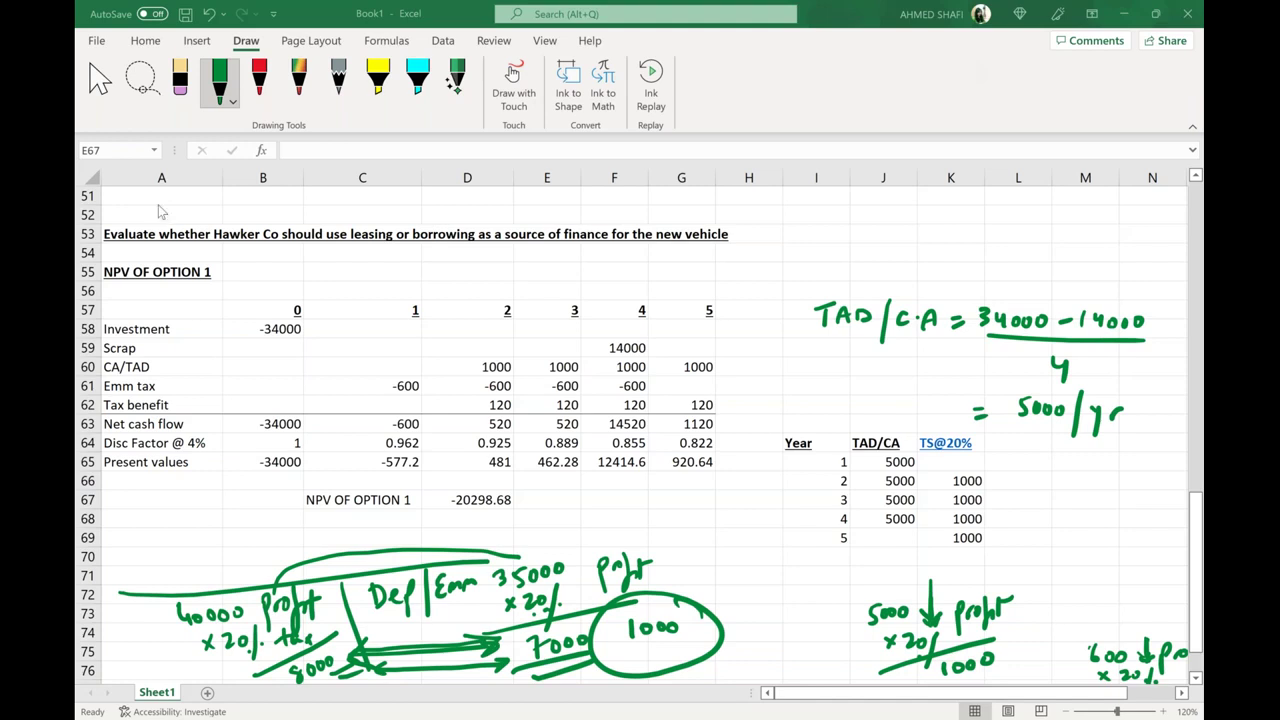
Step: Erase the handwritten profit and tax sketches below the tables, keeping the TAD/C.A calculation
{"action": "mouse_move", "coordinate": [215, 612]}
{"action": "left_mouse_down"}
{"action": "mouse_move", "coordinate": [225, 618]}
{"action": "mouse_move", "coordinate": [210, 600]}
{"action": "mouse_move", "coordinate": [180, 615]}
{"action": "mouse_move", "coordinate": [310, 595]}
{"action": "left_mouse_up"}
{"action": "mouse_move", "coordinate": [225, 640]}
{"action": "left_mouse_down"}
{"action": "mouse_move", "coordinate": [340, 666]}
{"action": "mouse_move", "coordinate": [284, 637]}
{"action": "mouse_move", "coordinate": [208, 644]}
{"action": "mouse_move", "coordinate": [309, 640]}
{"action": "mouse_move", "coordinate": [320, 600]}
{"action": "mouse_move", "coordinate": [520, 555]}
{"action": "mouse_move", "coordinate": [385, 600]}
{"action": "mouse_move", "coordinate": [480, 650]}
{"action": "left_mouse_up"}
{"action": "mouse_move", "coordinate": [340, 672]}
{"action": "left_mouse_down"}
{"action": "mouse_move", "coordinate": [500, 664]}
{"action": "mouse_move", "coordinate": [428, 590]}
{"action": "mouse_move", "coordinate": [640, 575]}
{"action": "mouse_move", "coordinate": [510, 604]}
{"action": "mouse_move", "coordinate": [630, 620]}
{"action": "left_mouse_up"}
{"action": "mouse_move", "coordinate": [530, 645]}
{"action": "left_mouse_down"}
{"action": "mouse_move", "coordinate": [572, 646]}
{"action": "mouse_move", "coordinate": [590, 662]}
{"action": "mouse_move", "coordinate": [490, 650]}
{"action": "mouse_move", "coordinate": [505, 668]}
{"action": "left_mouse_up"}
{"action": "left_click_drag", "start_coordinate": [524, 598], "coordinate": [552, 610]}
{"action": "left_click_drag", "start_coordinate": [630, 628], "coordinate": [680, 627]}
{"action": "mouse_move", "coordinate": [918, 632]}
{"action": "left_mouse_down"}
{"action": "mouse_move", "coordinate": [930, 666]}
{"action": "mouse_move", "coordinate": [868, 614]}
{"action": "left_mouse_up"}
{"action": "mouse_move", "coordinate": [932, 580]}
{"action": "left_mouse_down"}
{"action": "mouse_move", "coordinate": [922, 620]}
{"action": "mouse_move", "coordinate": [960, 666]}
{"action": "mouse_move", "coordinate": [990, 658]}
{"action": "left_mouse_up"}
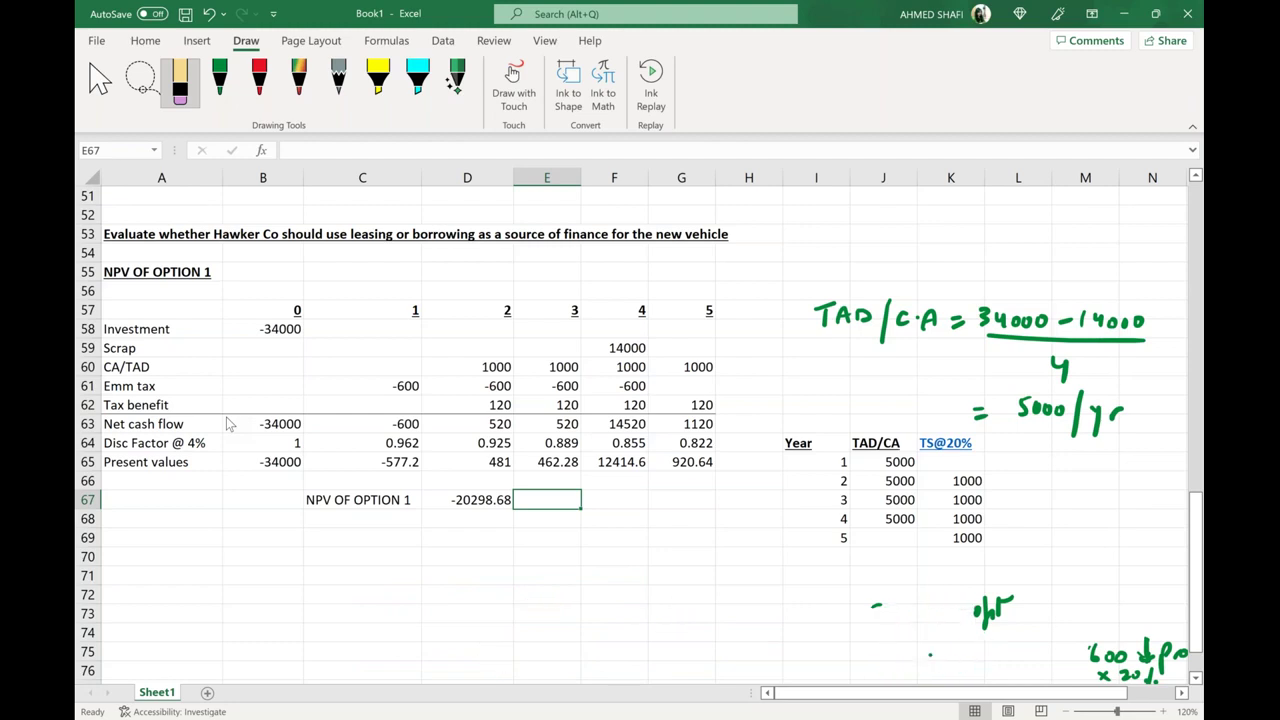
{"action": "left_click_drag", "start_coordinate": [870, 605], "coordinate": [884, 606]}
{"action": "left_click_drag", "start_coordinate": [1136, 650], "coordinate": [1186, 658]}
{"action": "mouse_move", "coordinate": [1094, 645]}
{"action": "left_mouse_down"}
{"action": "mouse_move", "coordinate": [1094, 662]}
{"action": "mouse_move", "coordinate": [1158, 676]}
{"action": "mouse_move", "coordinate": [1152, 656]}
{"action": "left_mouse_up"}
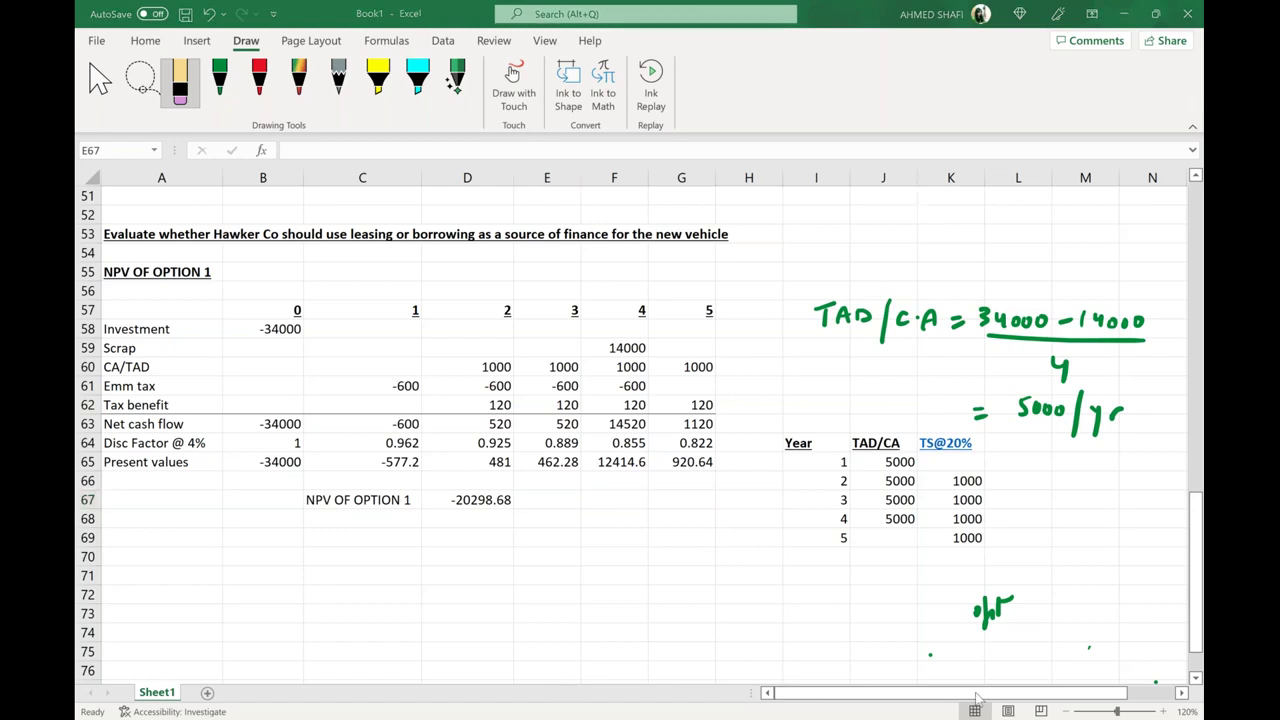
Step: Enter the heading "NPV OF OPTION 2" in A69 below the Option 1 table
{"action": "left_click", "coordinate": [1196, 678]}
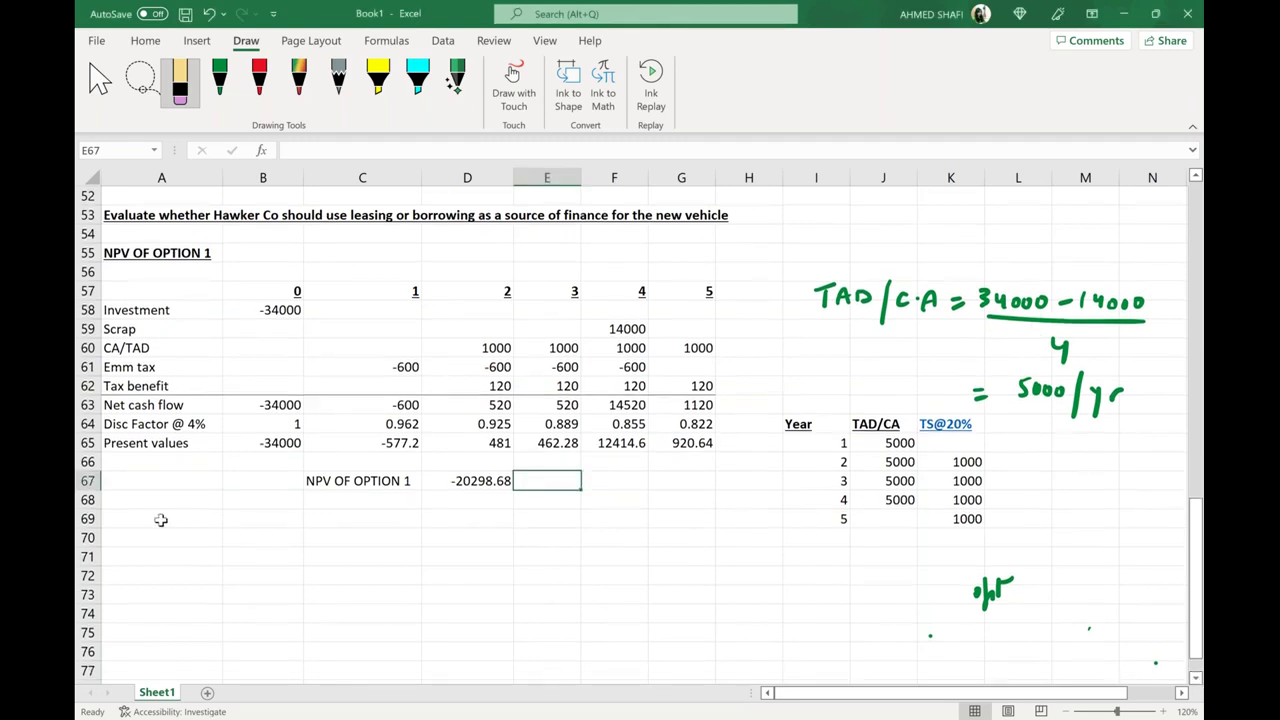
{"action": "left_click", "coordinate": [160, 519]}
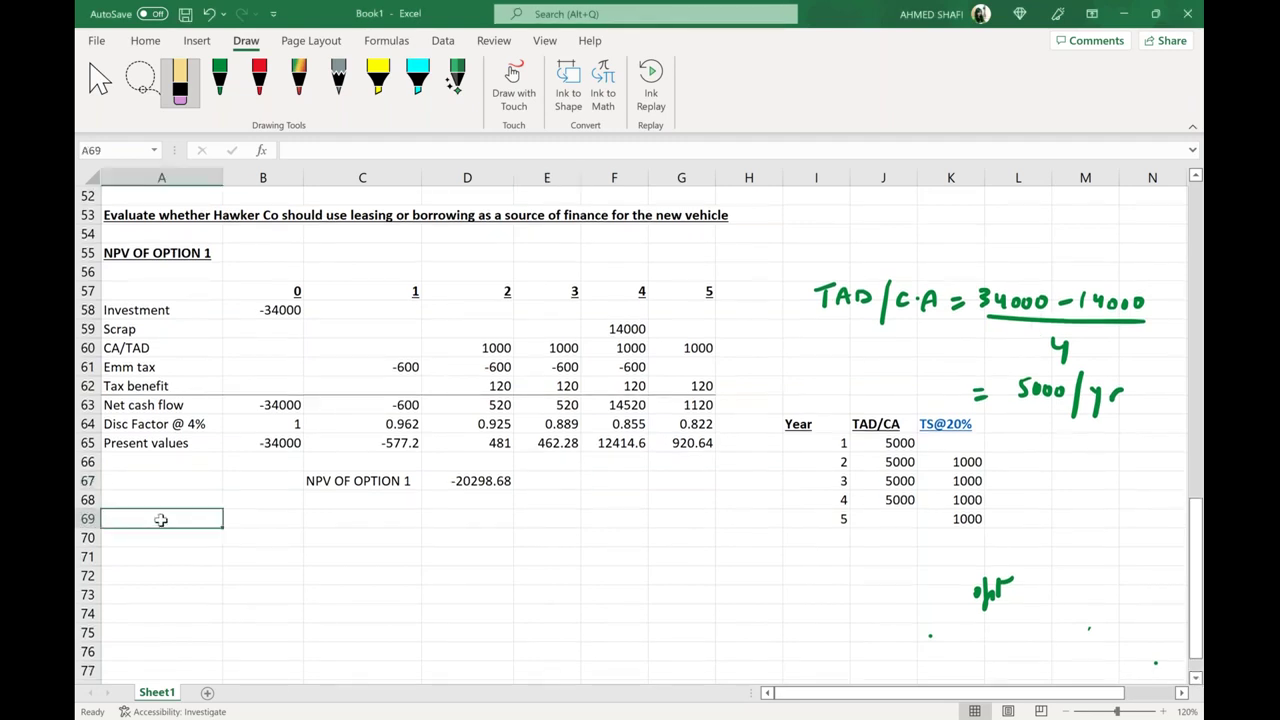
{"action": "type", "text": "NPV O"}
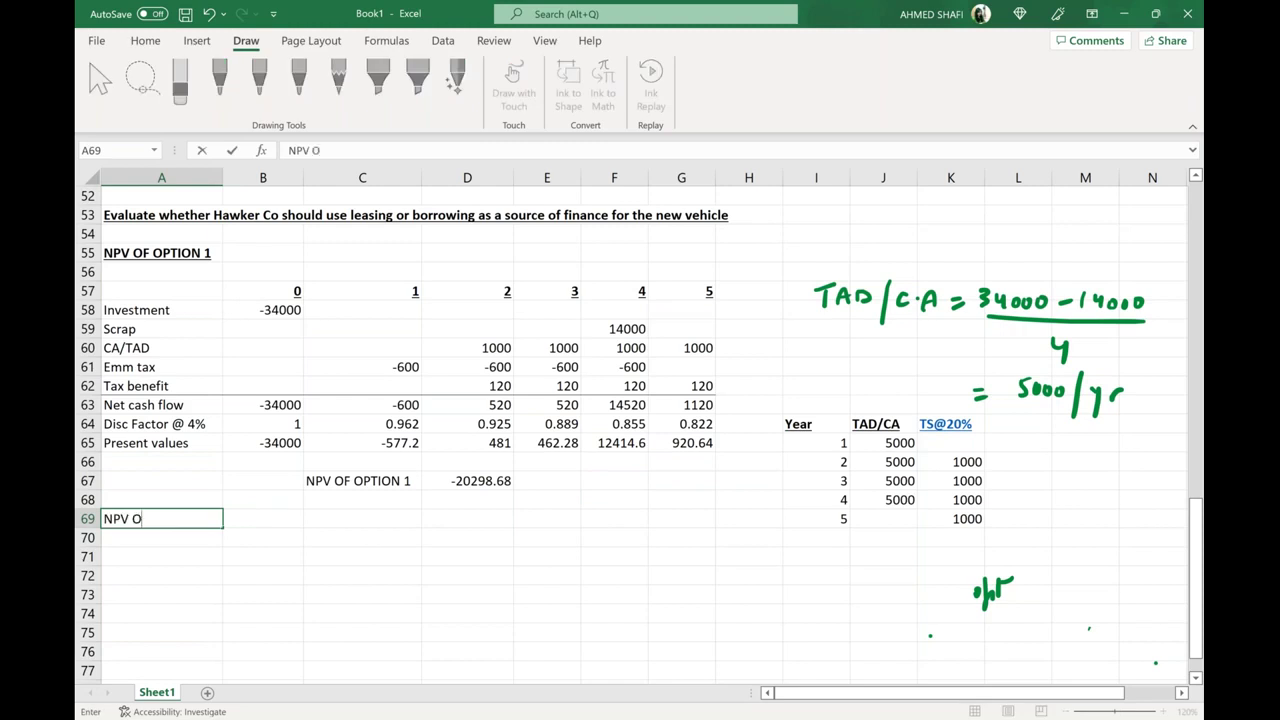
{"action": "type", "text": "F OPTION 2"}
{"action": "left_click", "coordinate": [177, 562]}
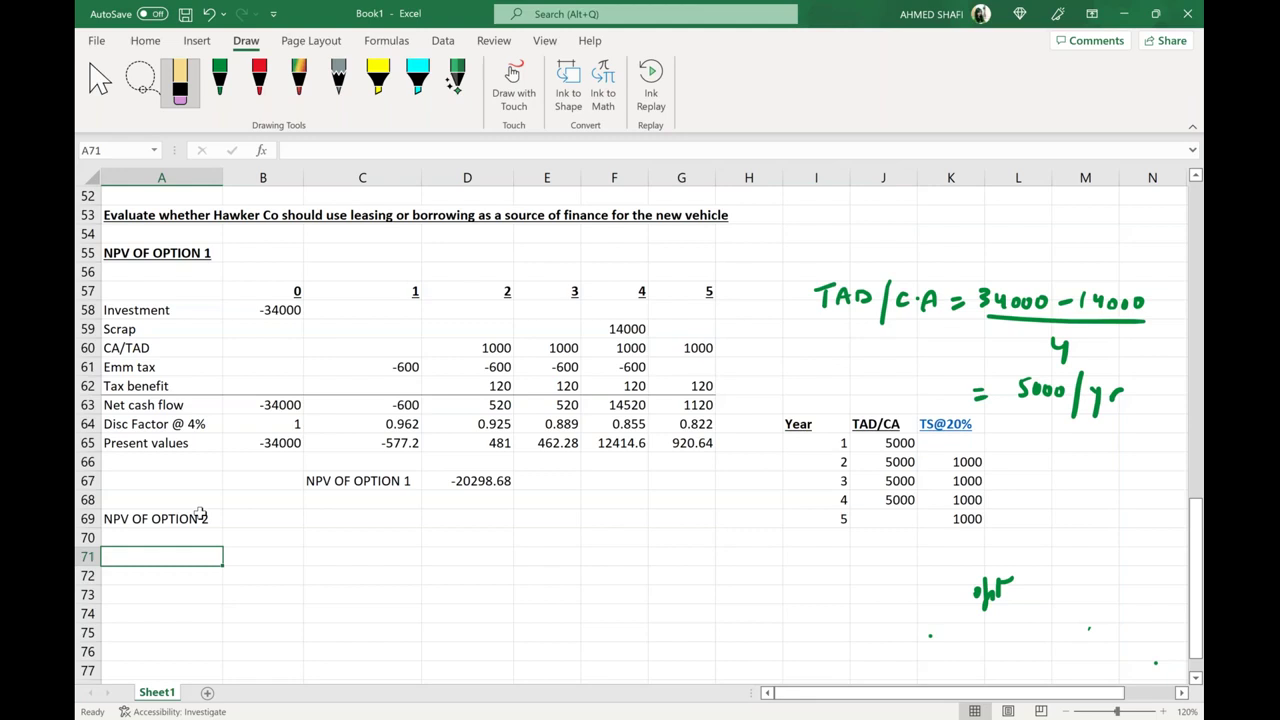
Step: Make the "NPV OF OPTION 2" heading in A69 bold and underlined
{"action": "left_click", "coordinate": [200, 513]}
{"action": "left_click", "coordinate": [140, 44]}
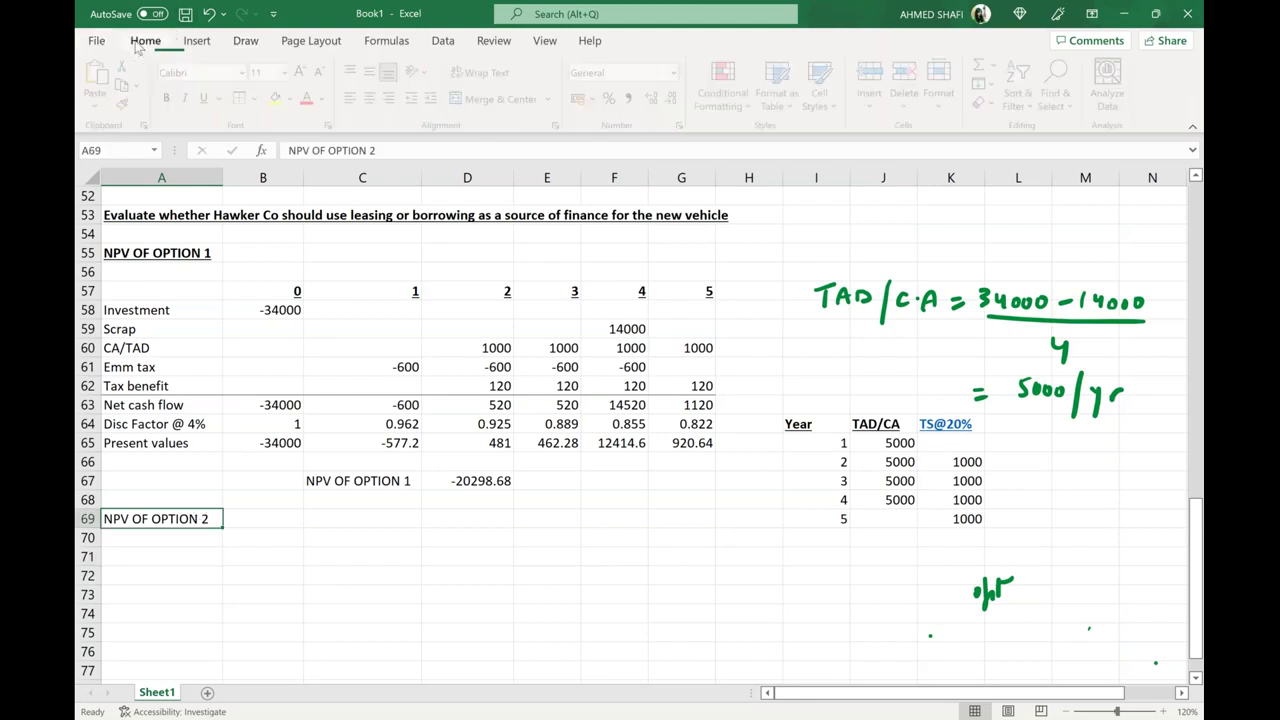
{"action": "left_click", "coordinate": [169, 97]}
{"action": "left_click", "coordinate": [207, 99]}
{"action": "left_click", "coordinate": [314, 540]}
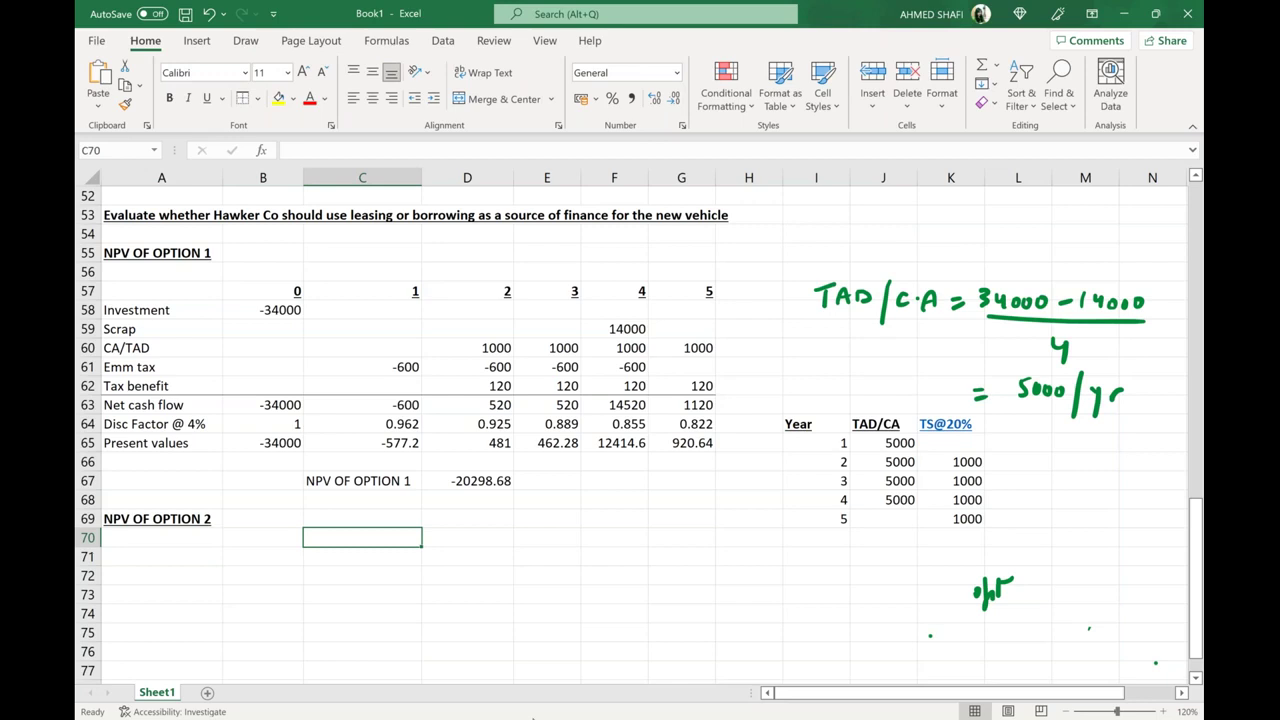
Step: Consult the Option 2 terms in the question PDF, and enter year headings 0 to 4 in B70:F70 of the workbook
{"action": "key", "text": "alt+Tab"}
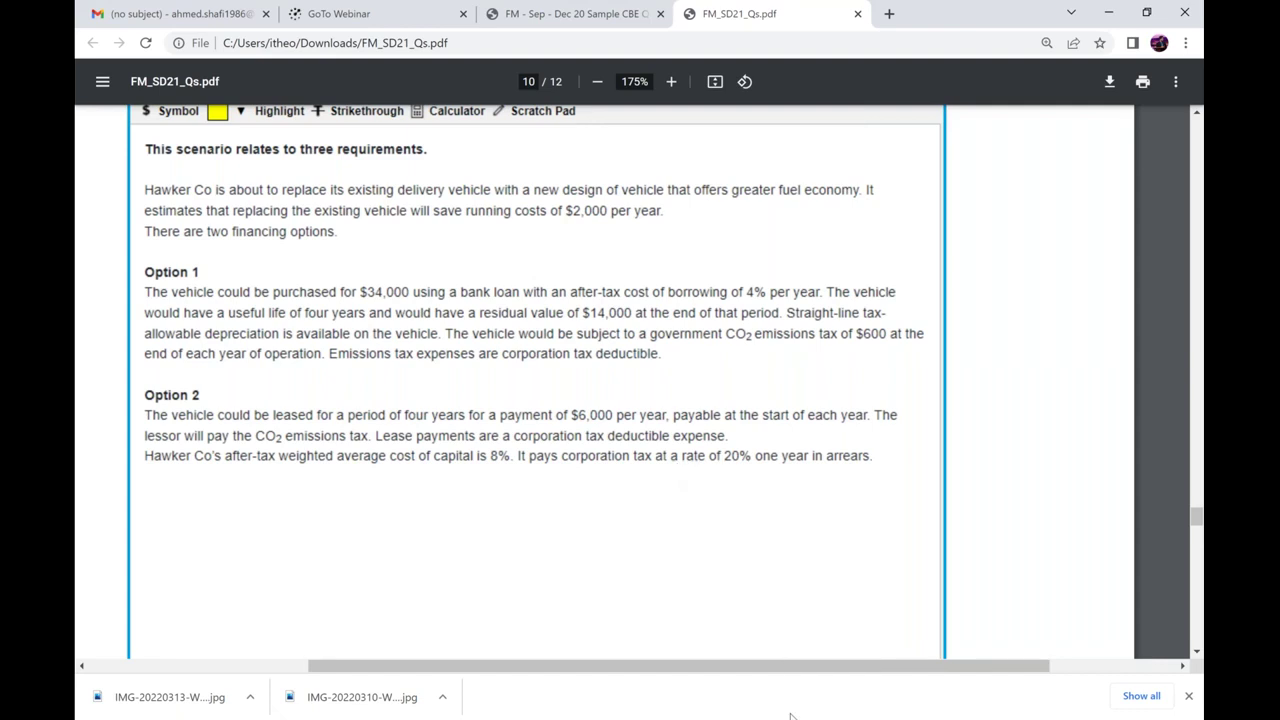
{"action": "mouse_move", "coordinate": [790, 719]}
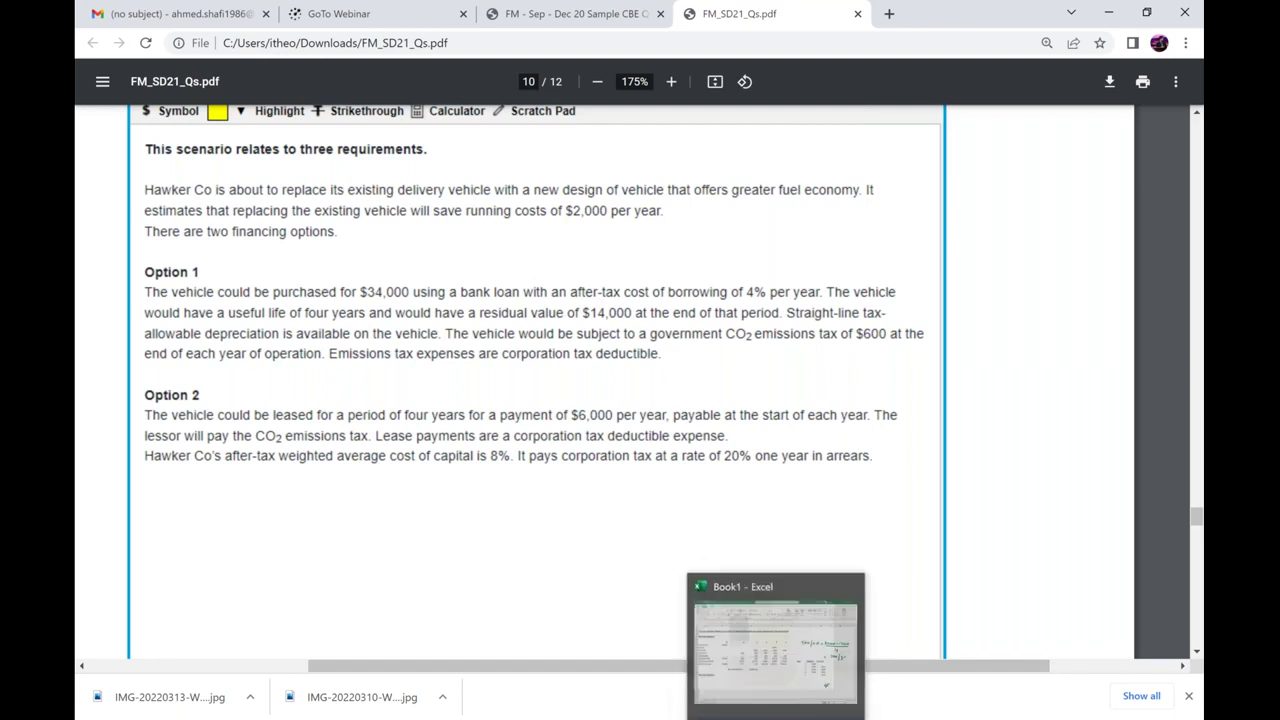
{"action": "left_click", "coordinate": [767, 650]}
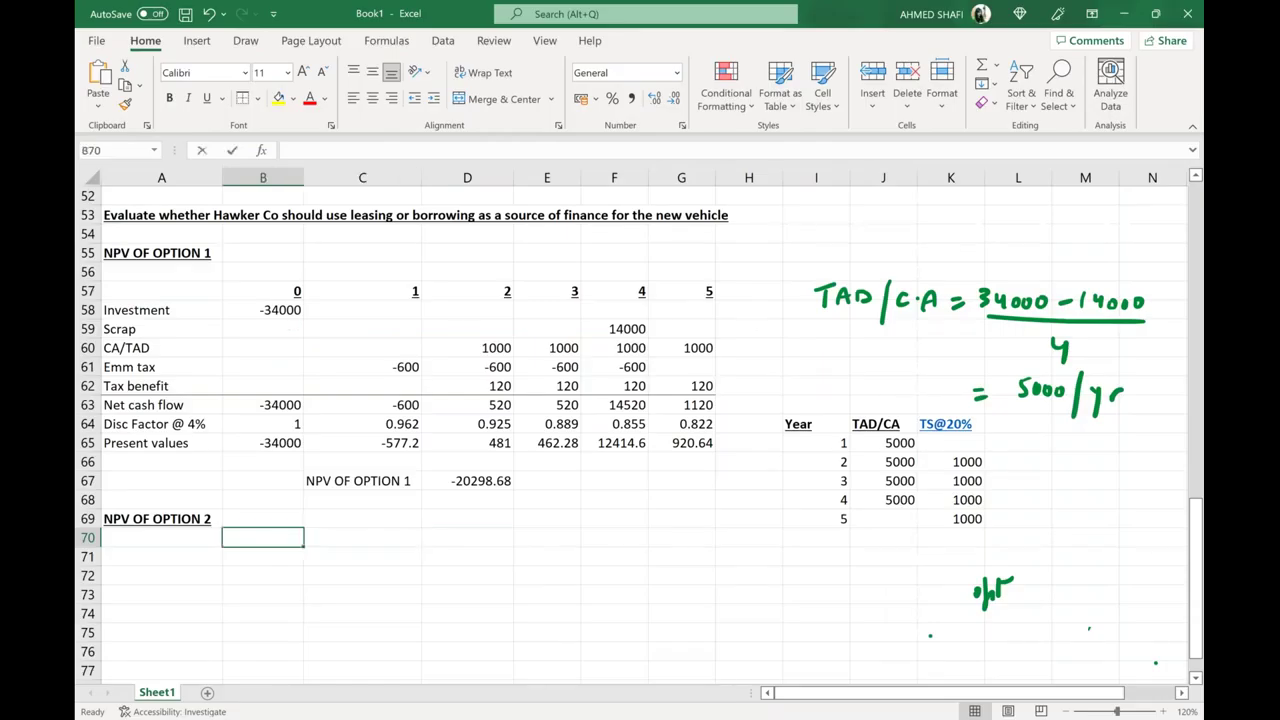
{"action": "key", "text": "Tab"}
{"action": "type", "text": "1"}
{"action": "key", "text": "Tab"}
{"action": "type", "text": "2"}
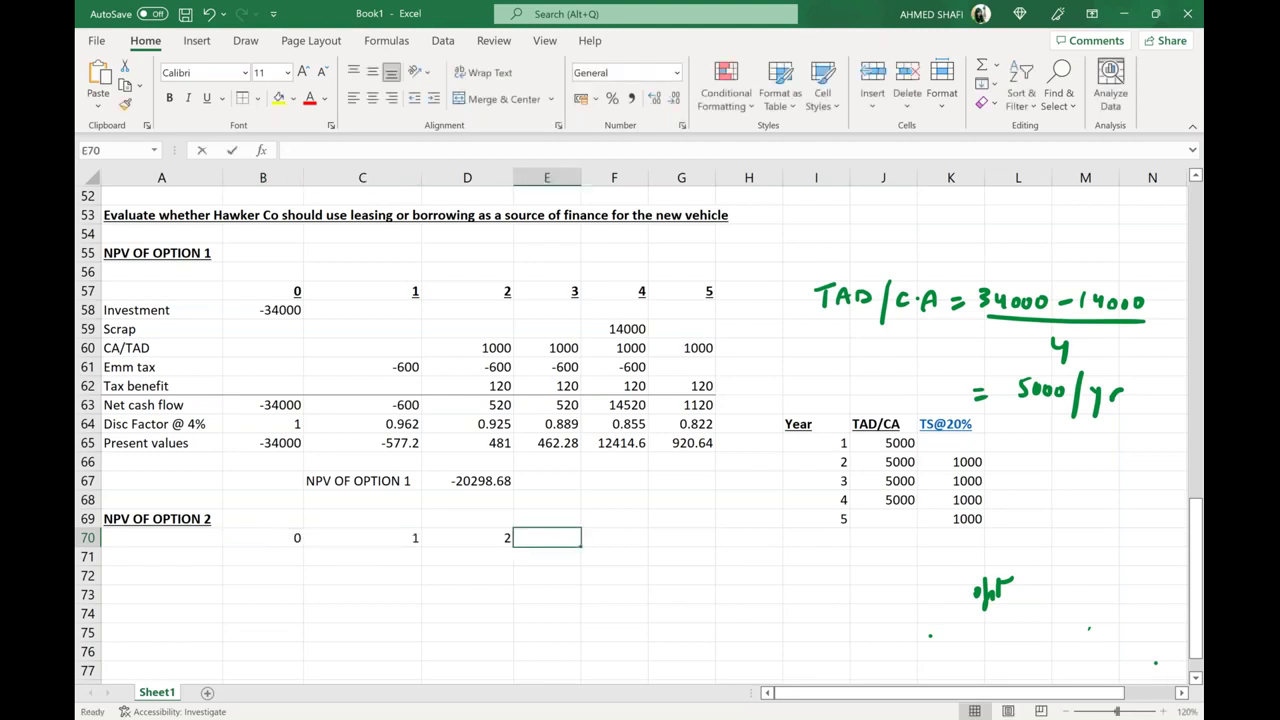
{"action": "key", "text": "Tab"}
{"action": "type", "text": "3"}
{"action": "key", "text": "Tab"}
{"action": "type", "text": "4"}
{"action": "key", "text": "Down"}
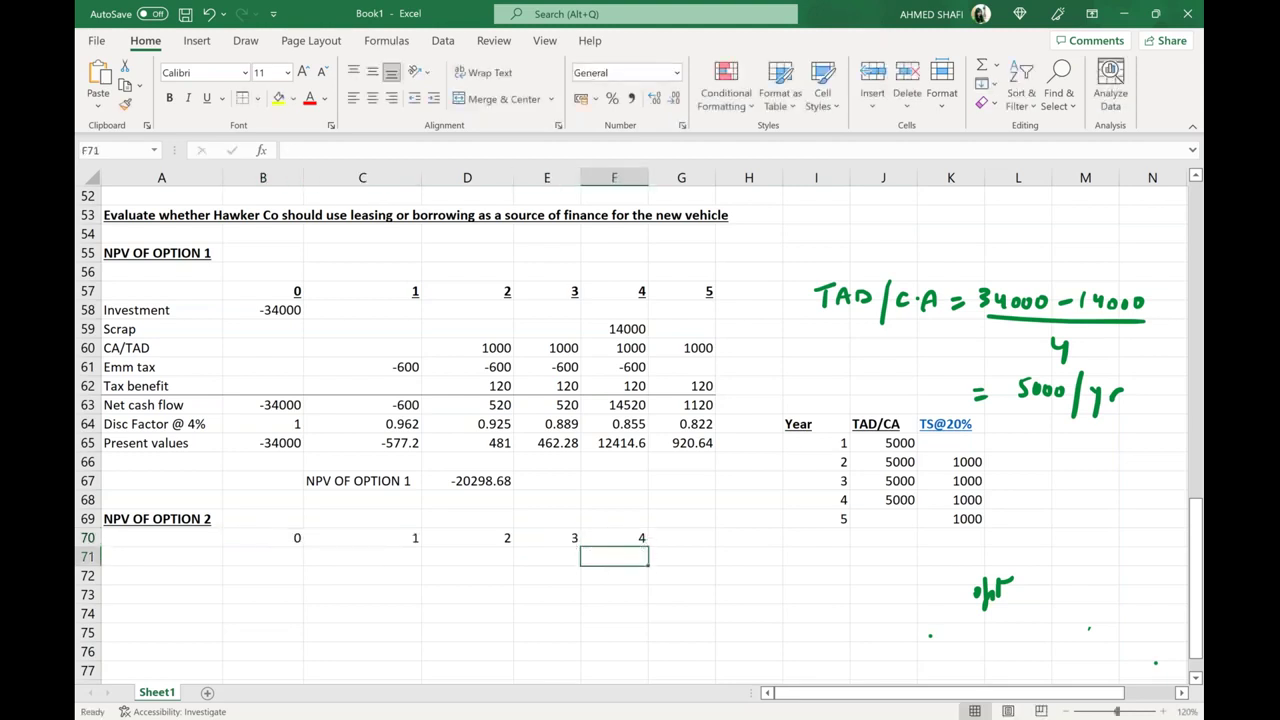
Step: Make the Option 2 year headings in B70:F70 bold and underlined
{"action": "left_click", "coordinate": [259, 538]}
{"action": "key", "text": "shift+Right"}
{"action": "key", "text": "shift+Right"}
{"action": "key", "text": "shift+Right"}
{"action": "key", "text": "shift+Right"}
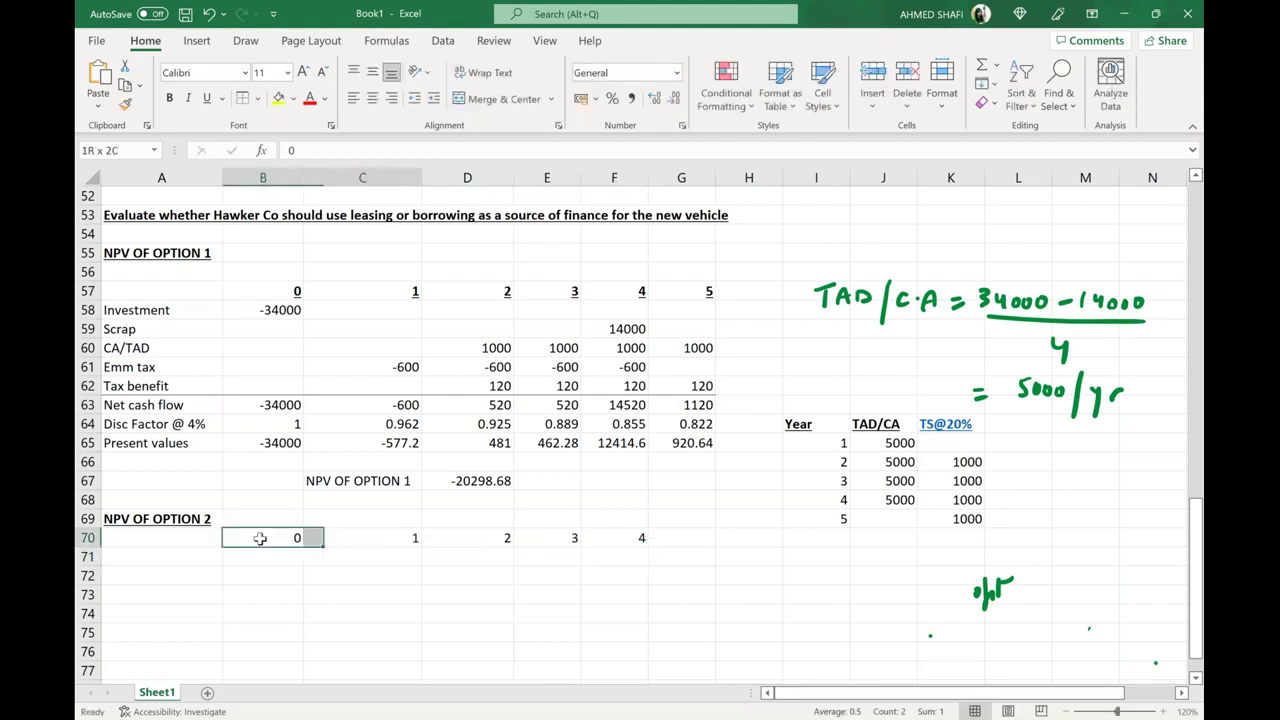
{"action": "left_click", "coordinate": [172, 99]}
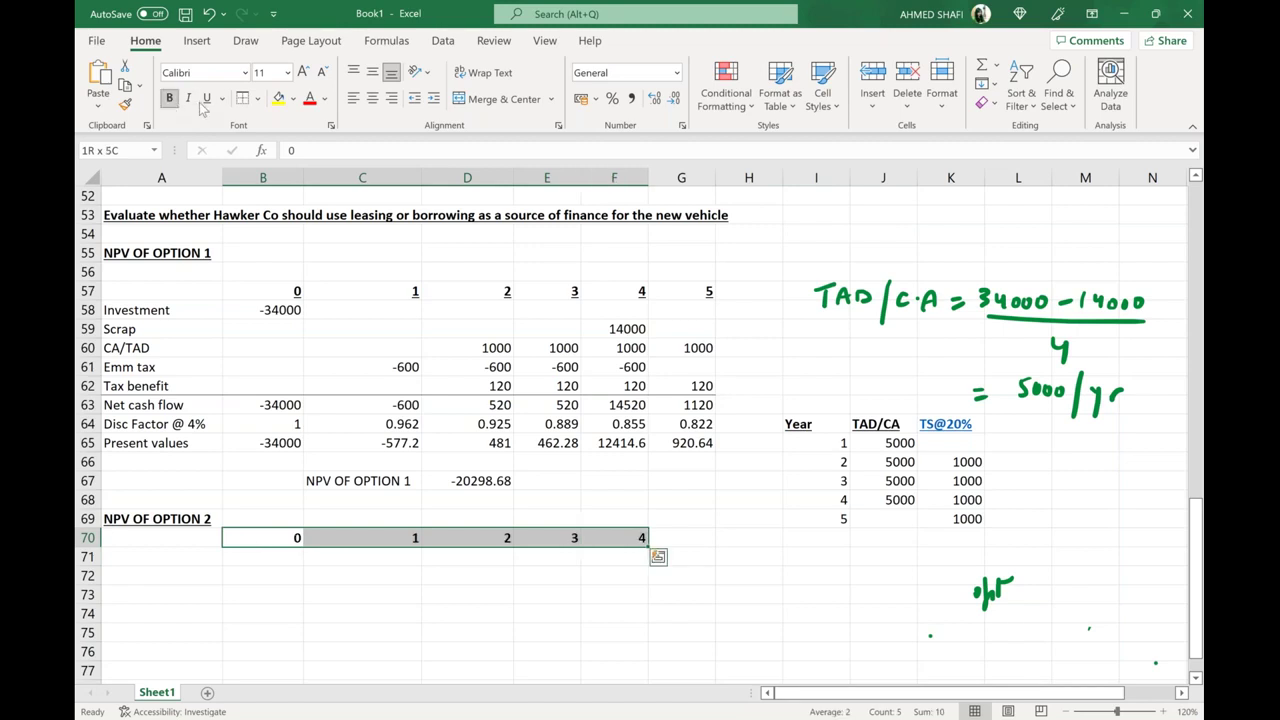
{"action": "left_click", "coordinate": [206, 98]}
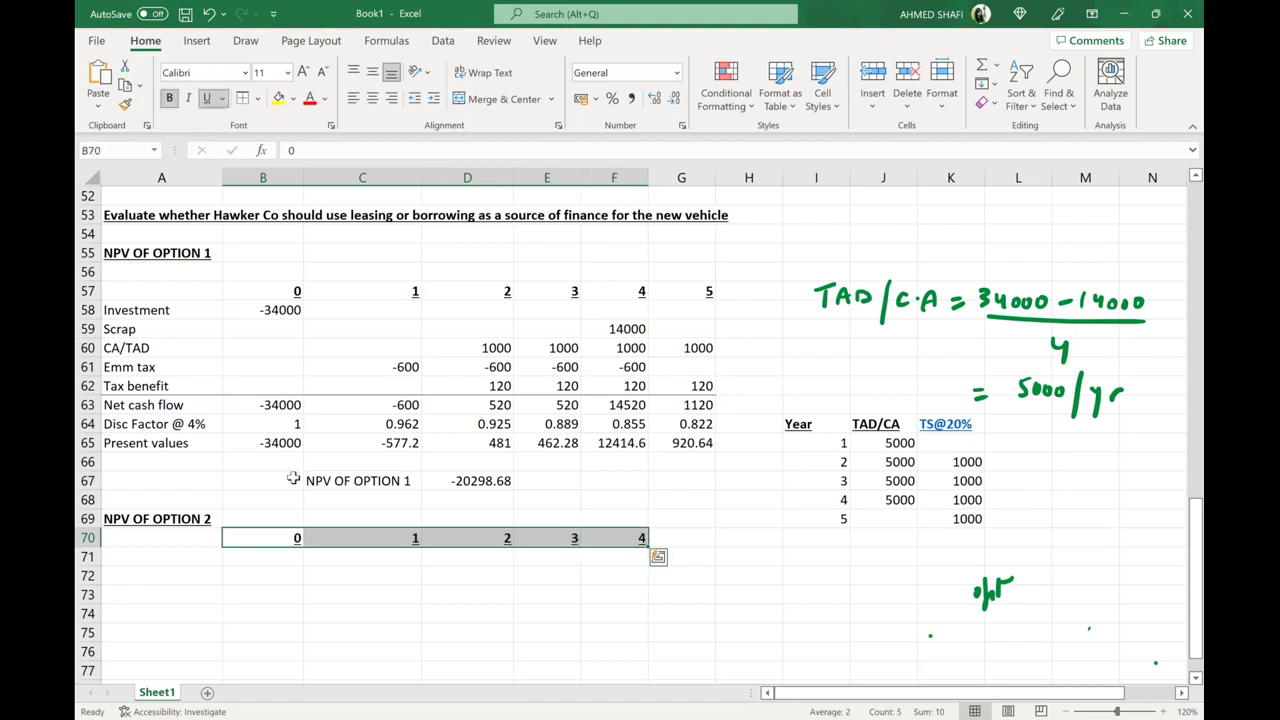
Step: Recheck the lease terms in the question PDF, and enter the row label "Lease payment" in A71 of the workbook
{"action": "left_click", "coordinate": [216, 554]}
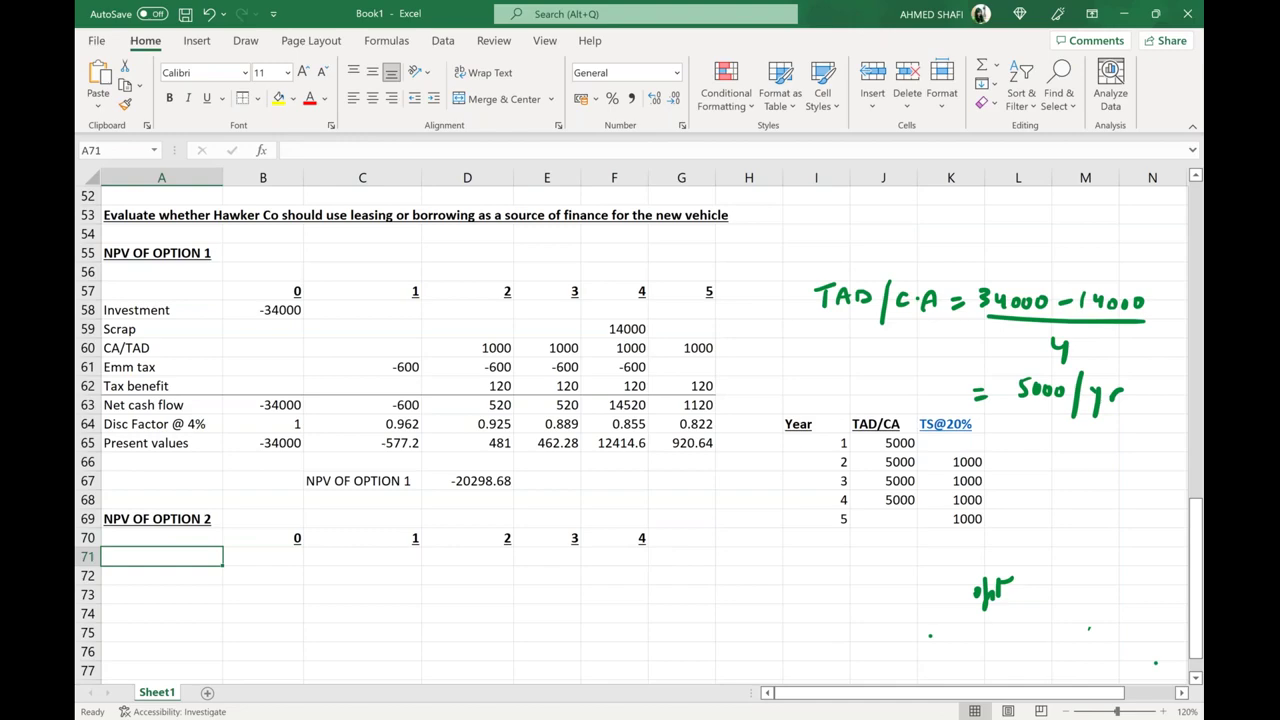
{"action": "key", "text": "alt+Tab"}
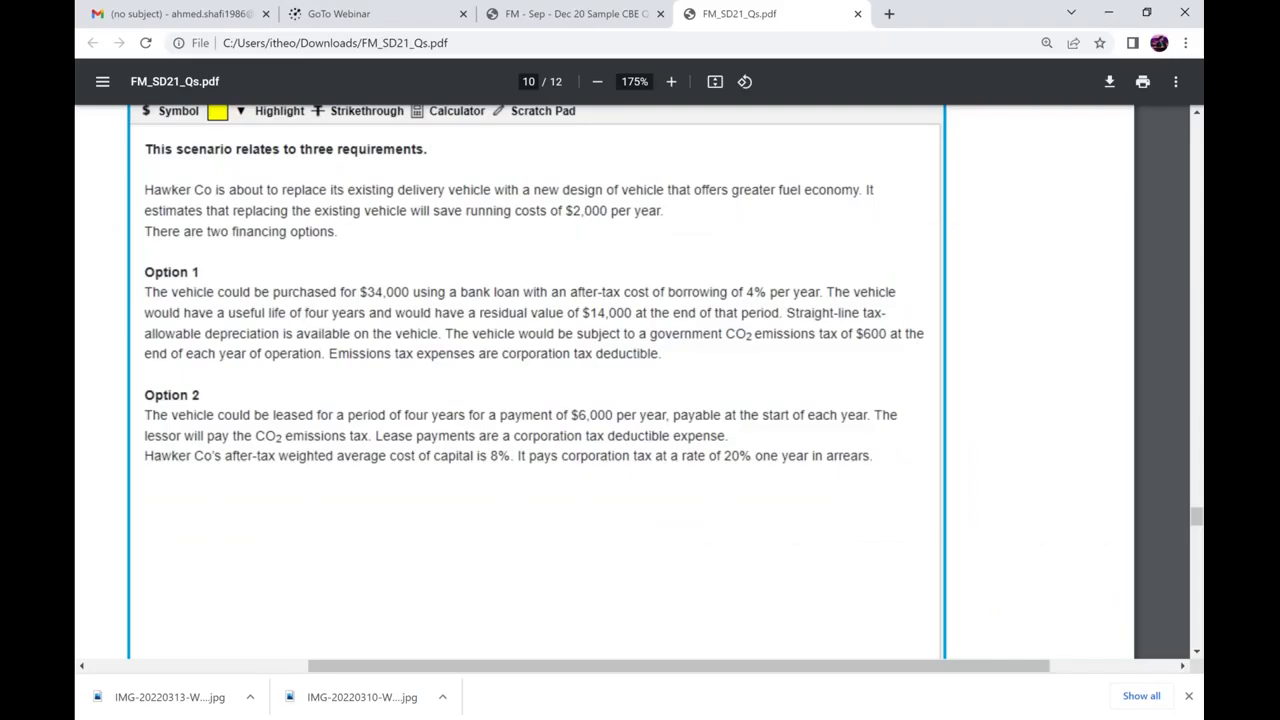
{"action": "key", "text": "alt+Tab"}
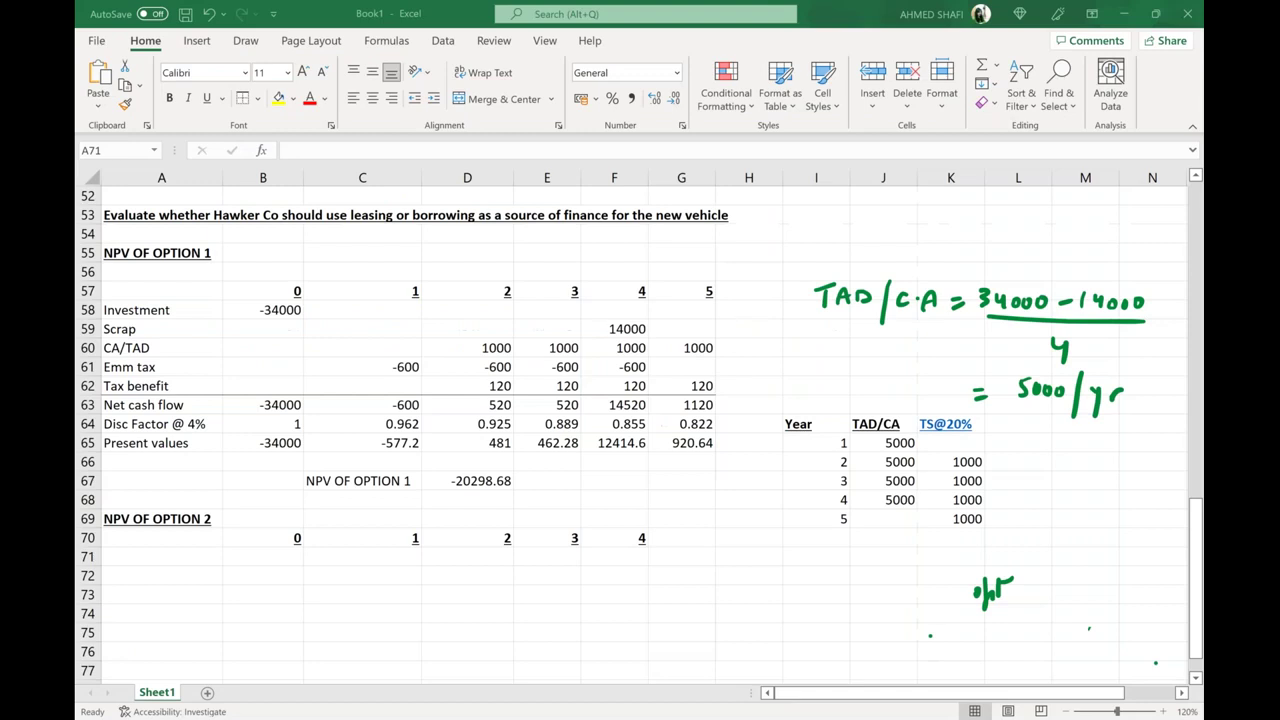
{"action": "left_click", "coordinate": [212, 557]}
{"action": "type", "text": "Lease "}
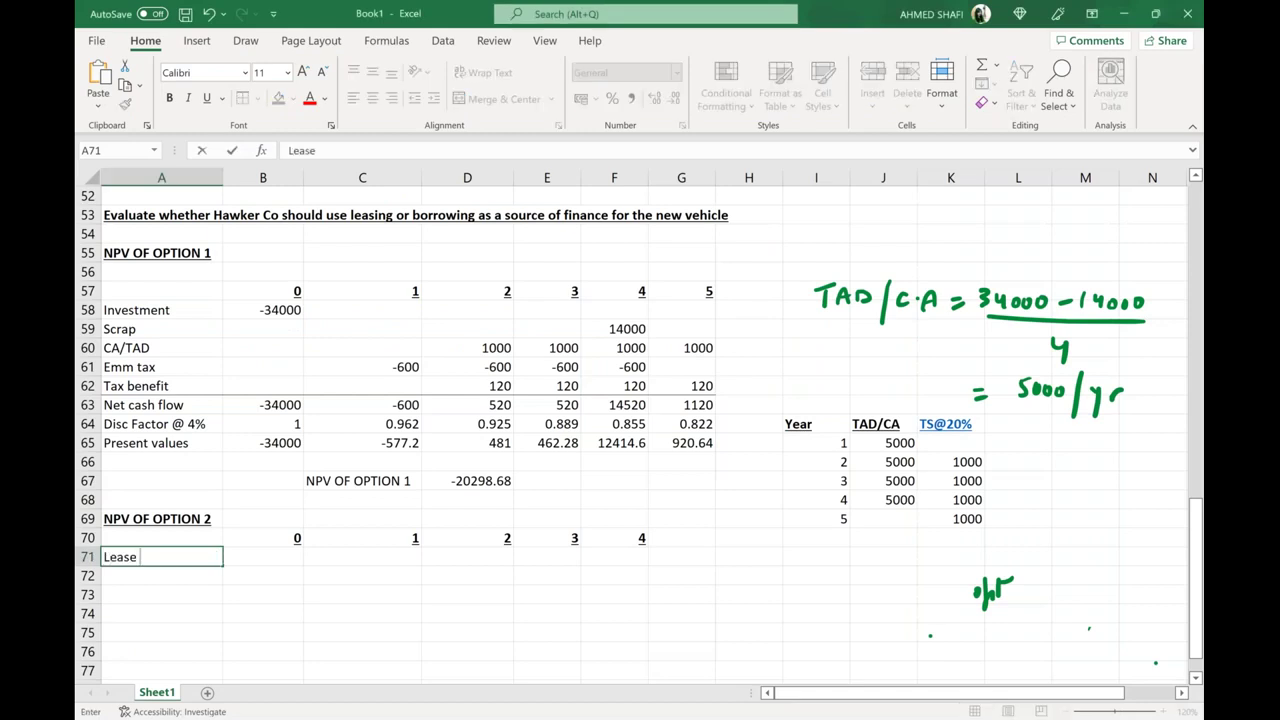
{"action": "type", "text": "payment"}
{"action": "key", "text": "ctrl+Return"}
Step: Enter 6000 as the lease payment for years 1 to 4 in C71:F71
{"action": "left_click", "coordinate": [262, 557]}
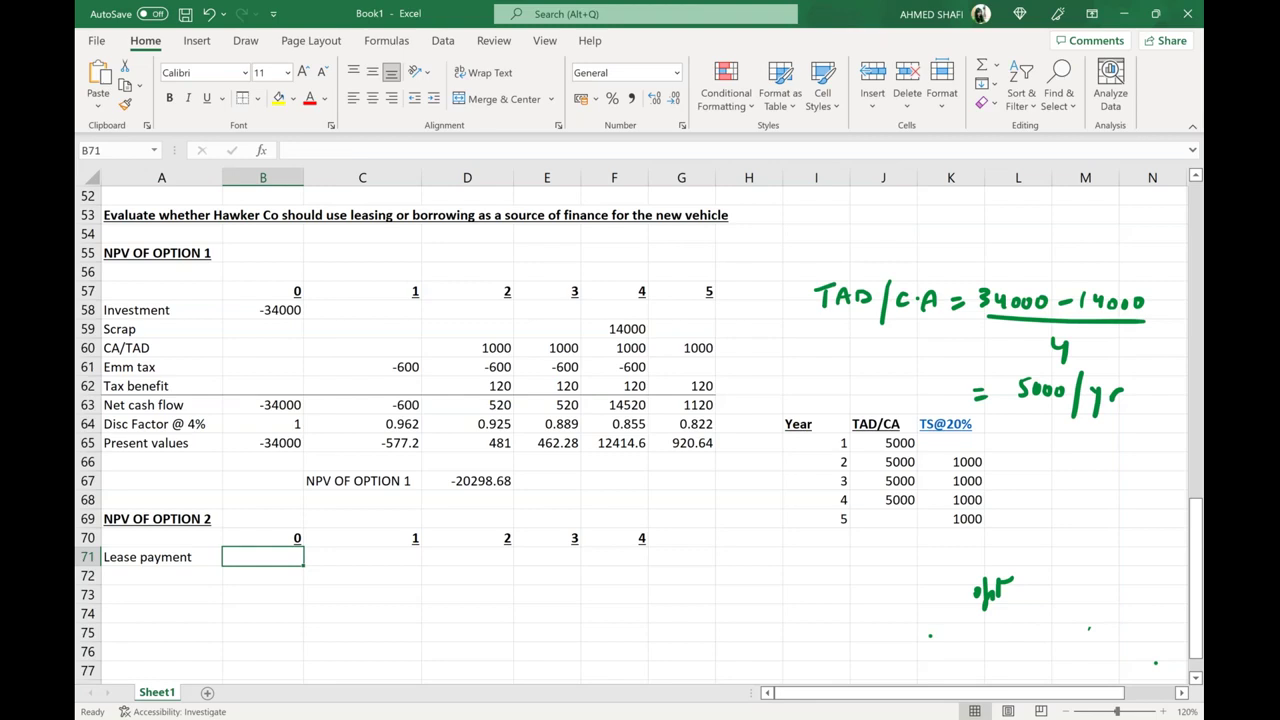
{"action": "left_click", "coordinate": [362, 557]}
{"action": "key", "text": "F2"}
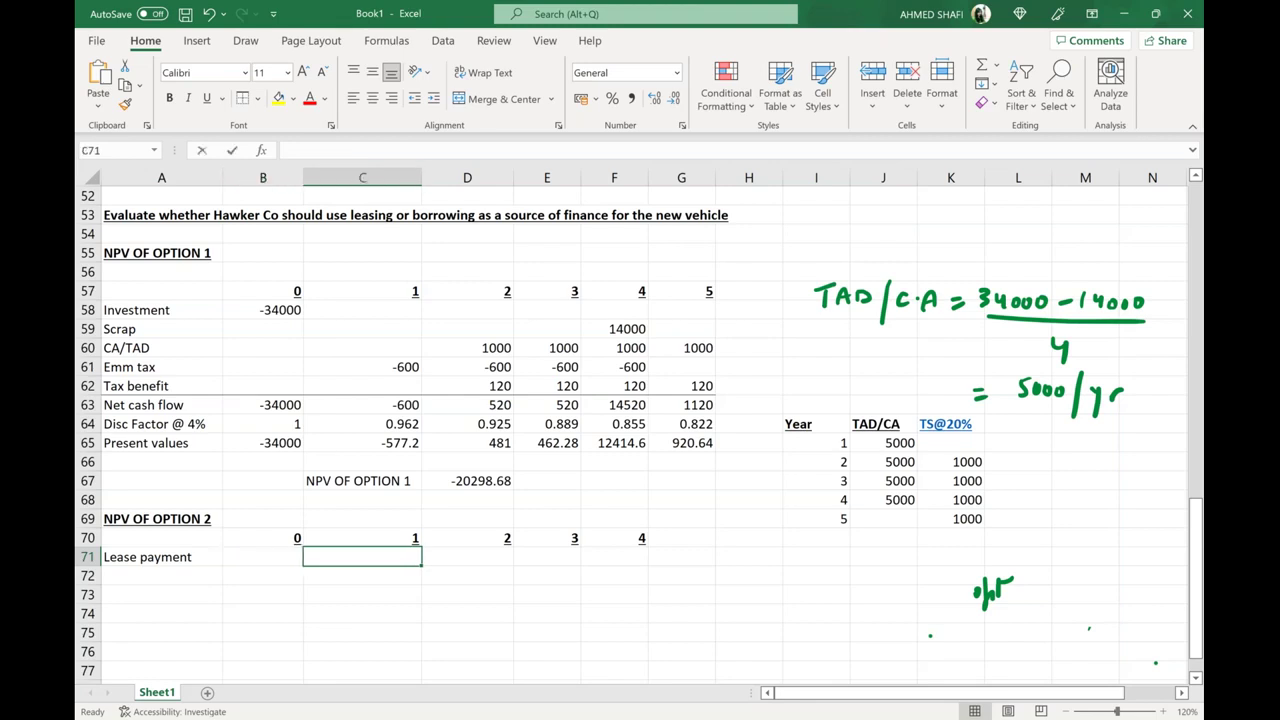
{"action": "type", "text": "6000"}
{"action": "key", "text": "Tab"}
{"action": "type", "text": "6000"}
{"action": "key", "text": "Tab"}
{"action": "type", "text": "6000"}
{"action": "key", "text": "Tab"}
{"action": "type", "text": "6000"}
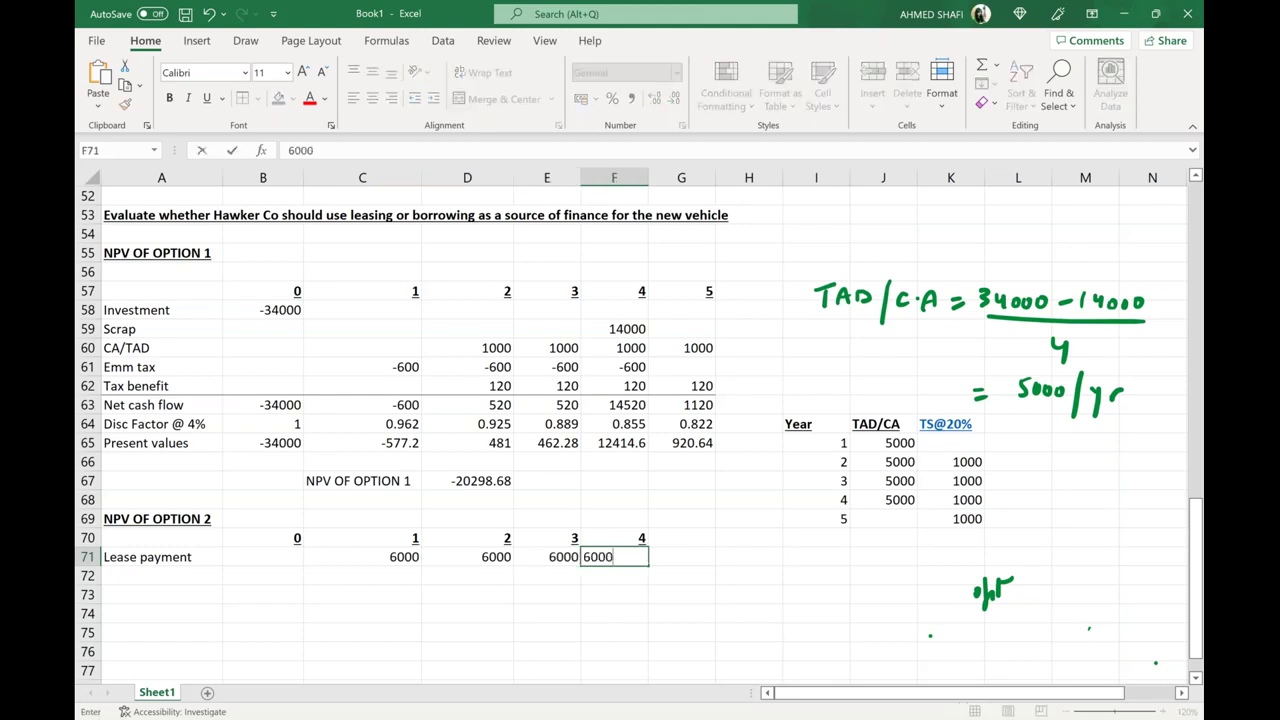
{"action": "key", "text": "Tab"}
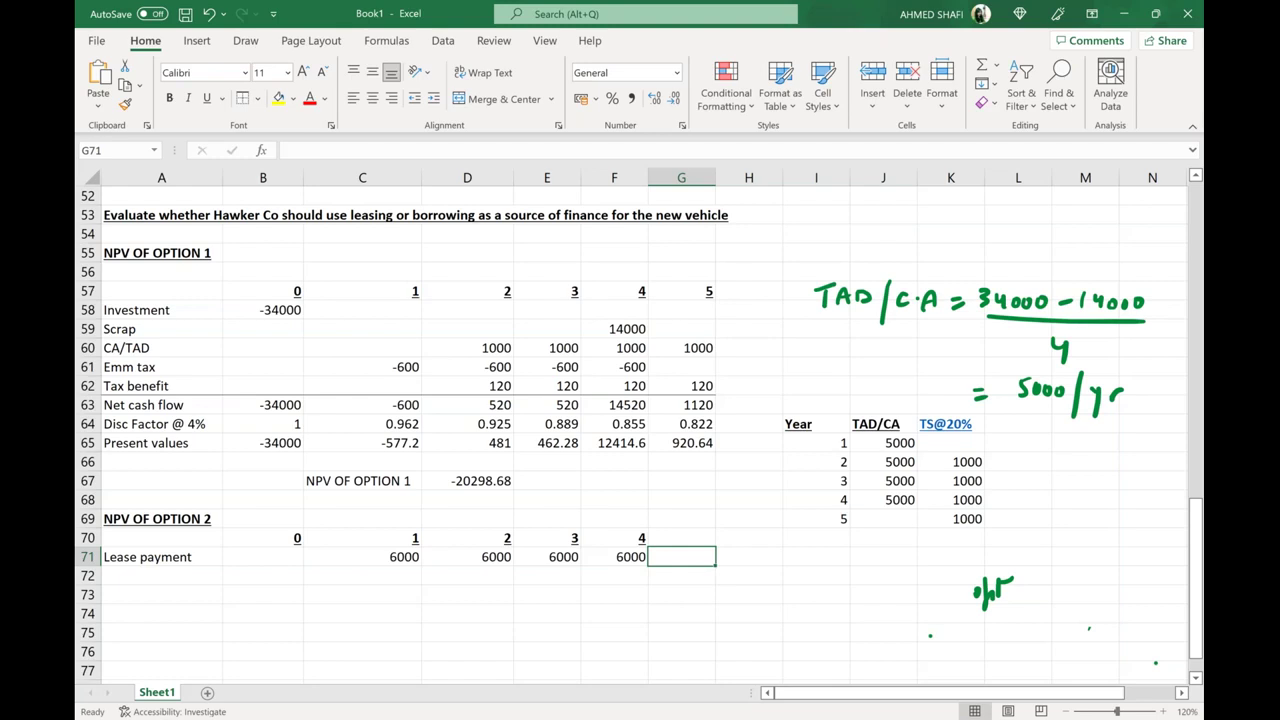
Step: Enter -6000 as the lease payment for years 0 to 3 in B71:E71 and clear the year 4 payment in F71
{"action": "left_click", "coordinate": [399, 563]}
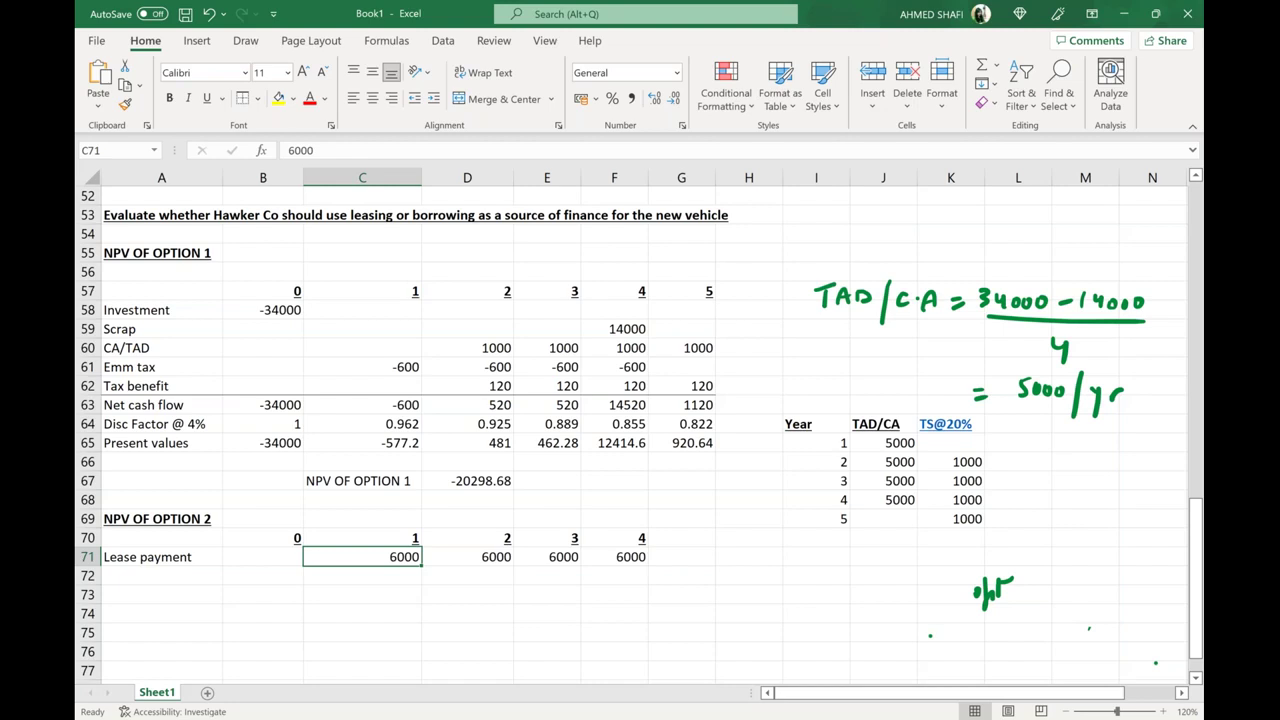
{"action": "left_click", "coordinate": [257, 559]}
{"action": "type", "text": "-6000"}
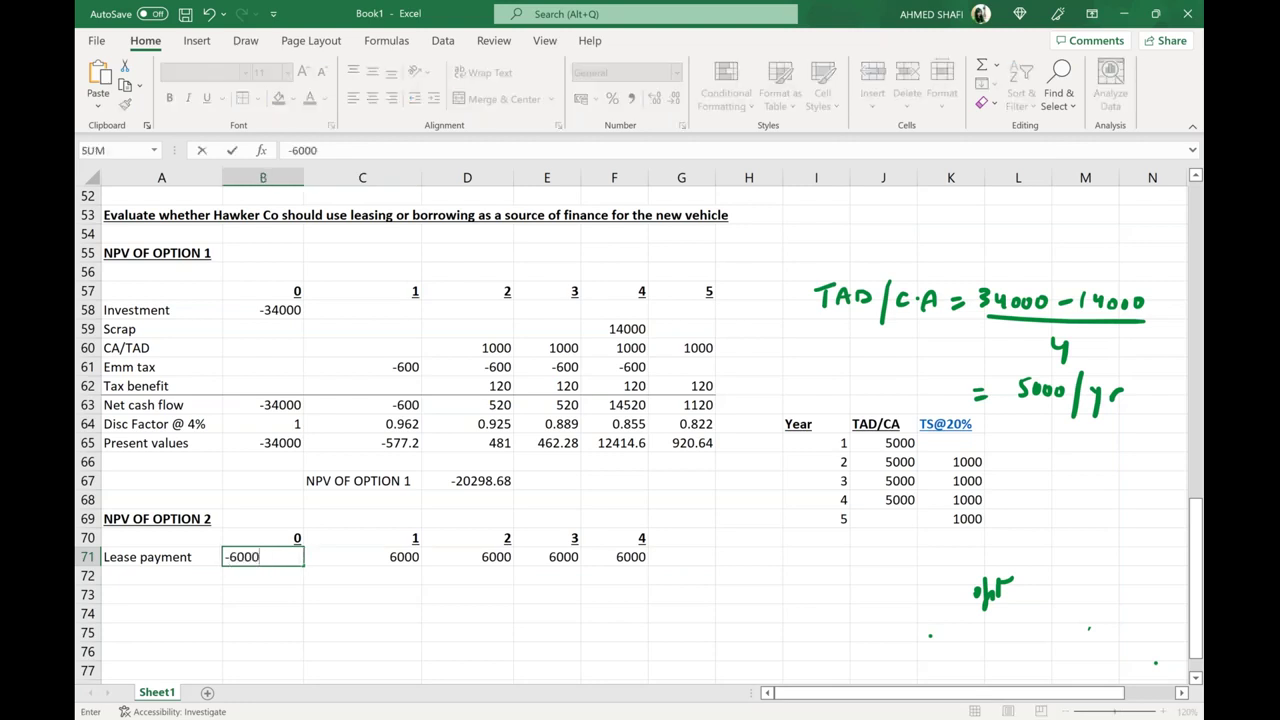
{"action": "key", "text": "Tab"}
{"action": "type", "text": "-6000"}
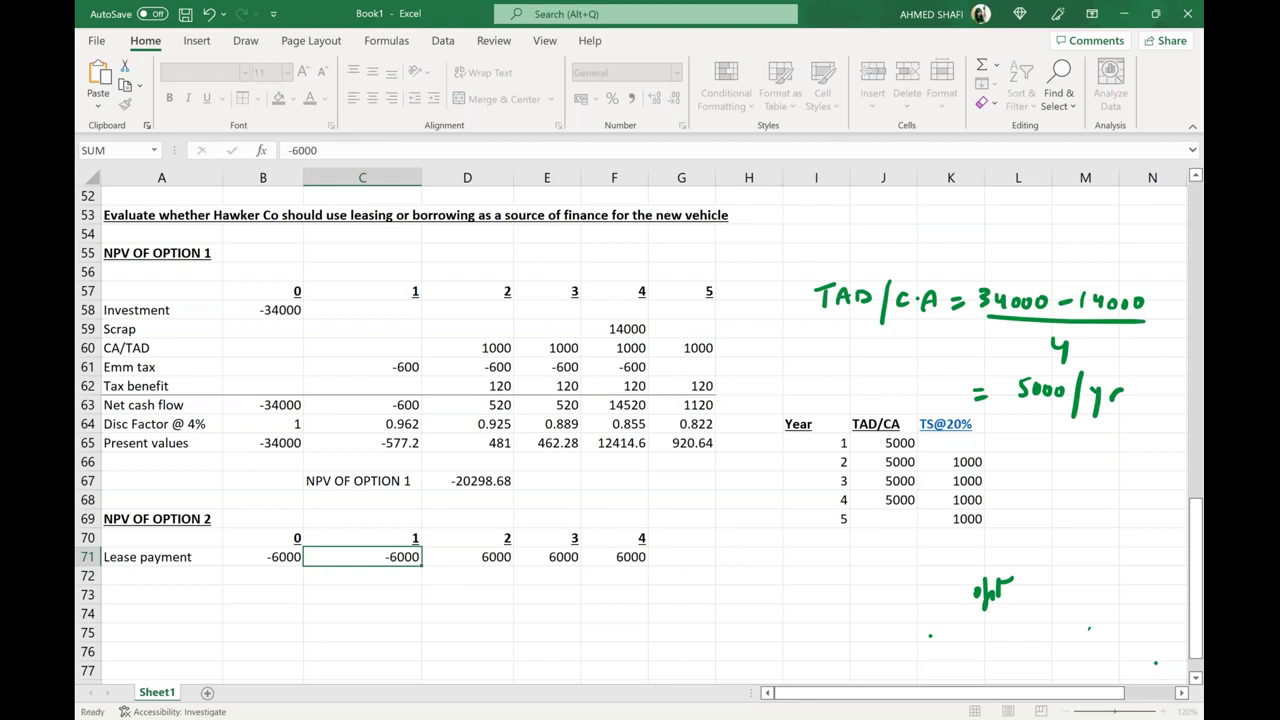
{"action": "key", "text": "Tab"}
{"action": "type", "text": "-6000"}
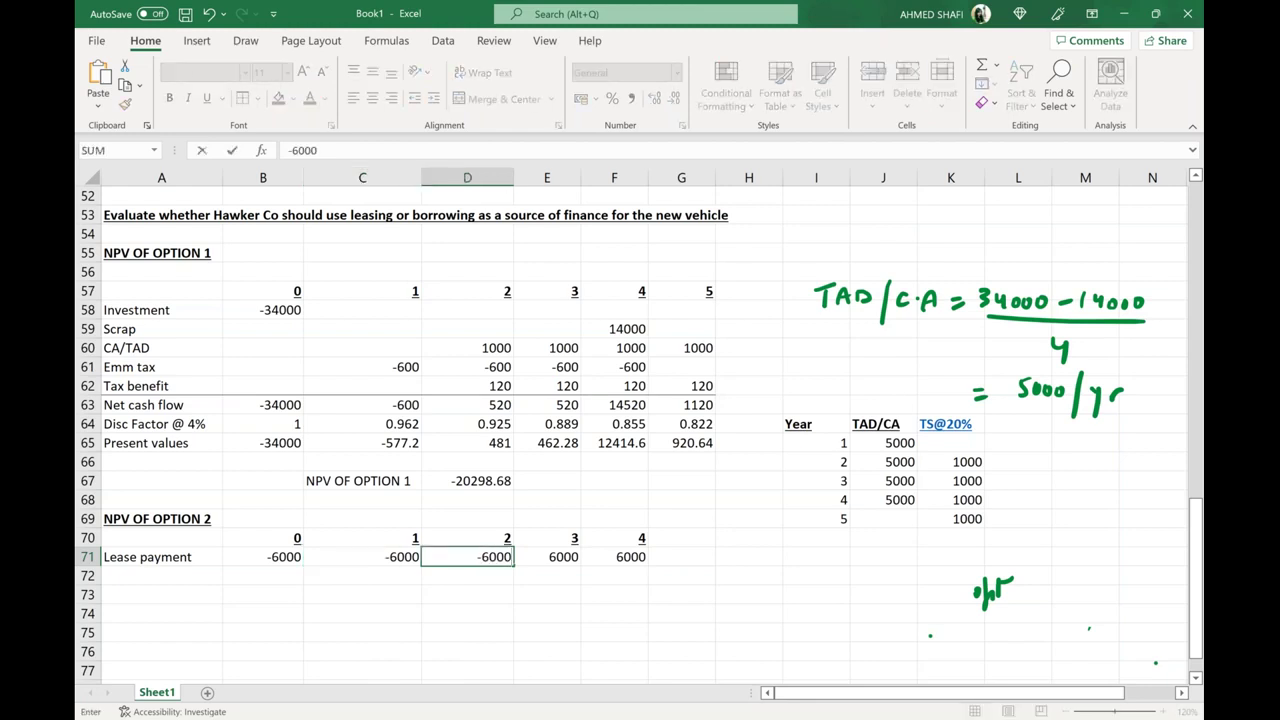
{"action": "key", "text": "Tab"}
{"action": "type", "text": "-6000"}
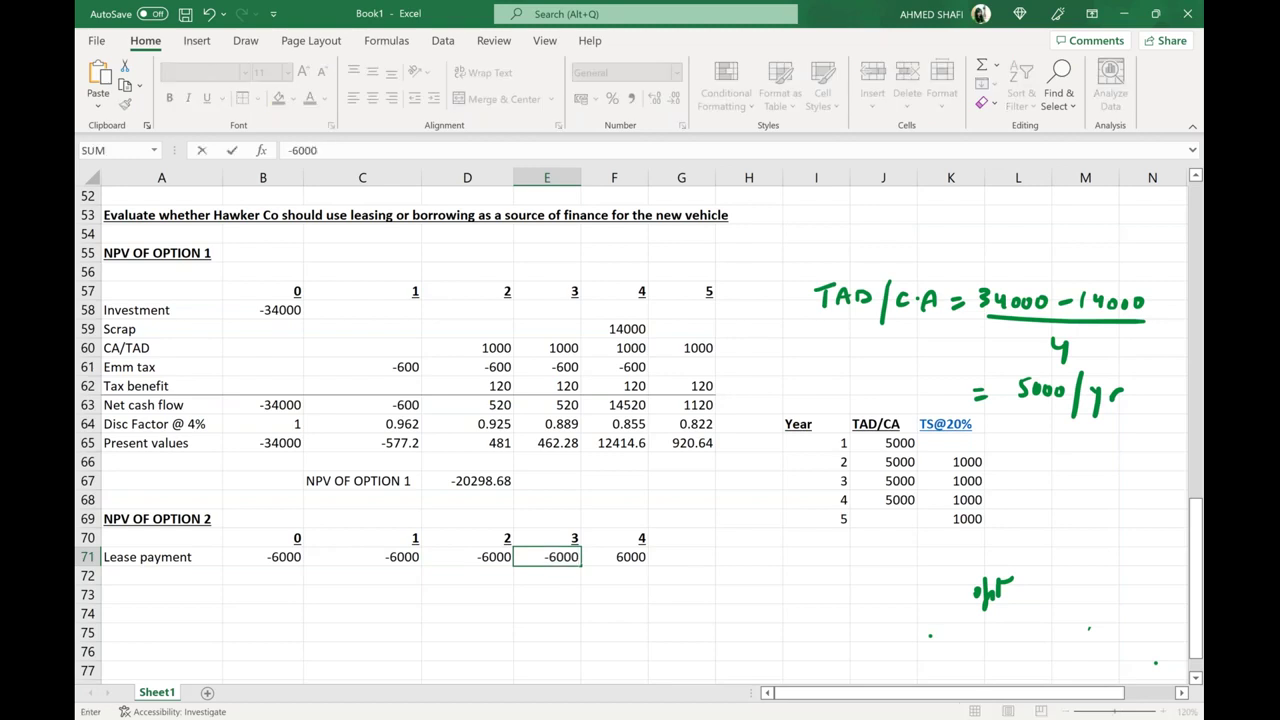
{"action": "key", "text": "ctrl+Return"}
{"action": "left_click", "coordinate": [362, 651]}
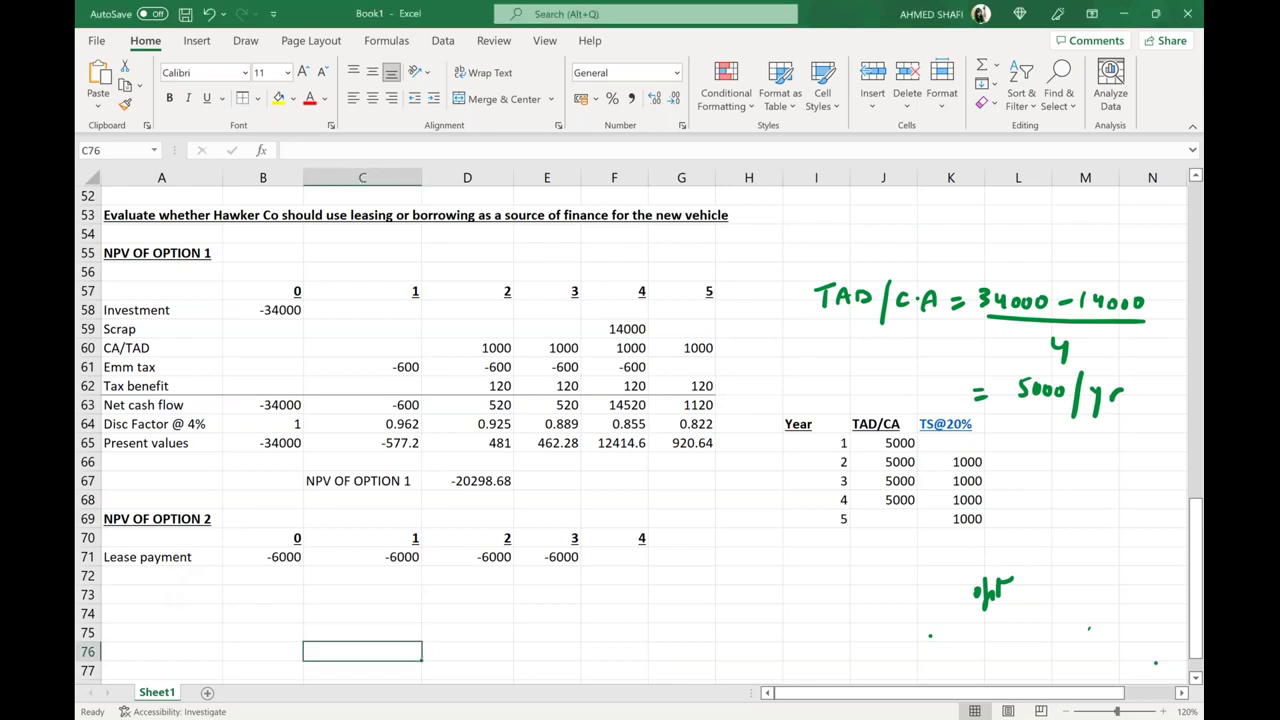
Step: Handwrite in green ink 6000 with a downward arrow, multiplied by 20% to give 1200, below the TAD/CA table
{"action": "left_click", "coordinate": [160, 579]}
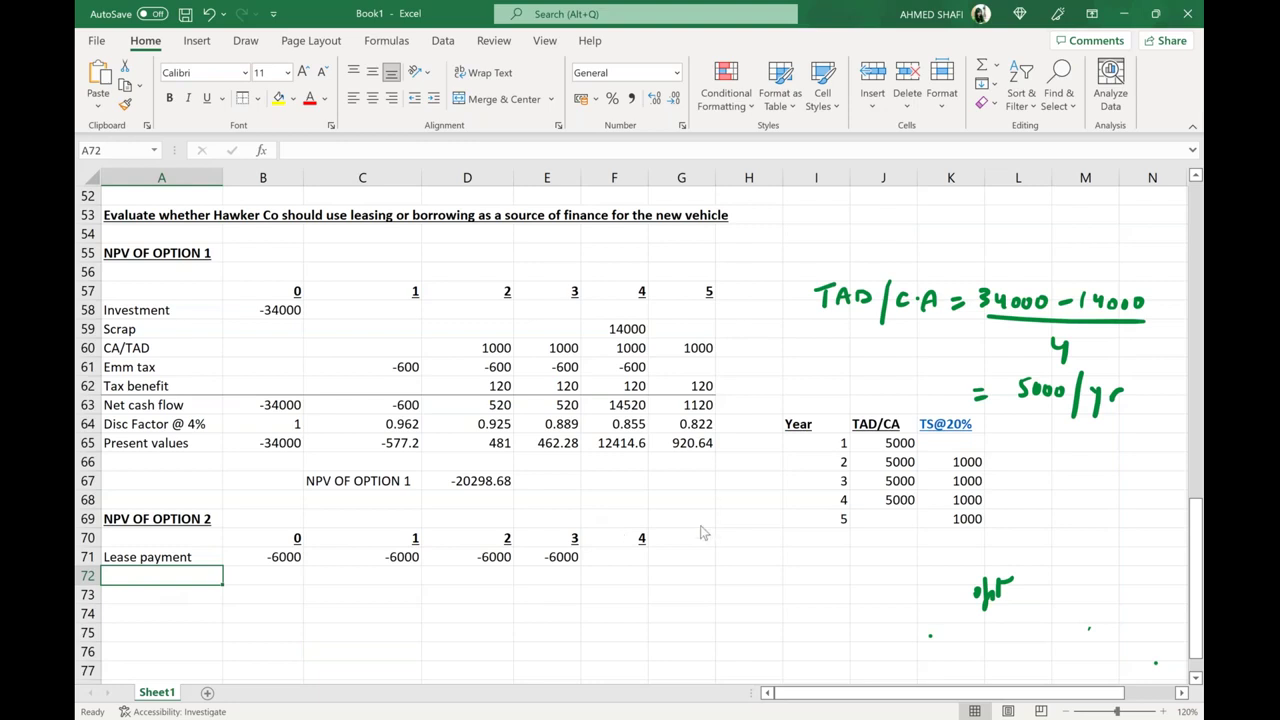
{"action": "left_click", "coordinate": [793, 556]}
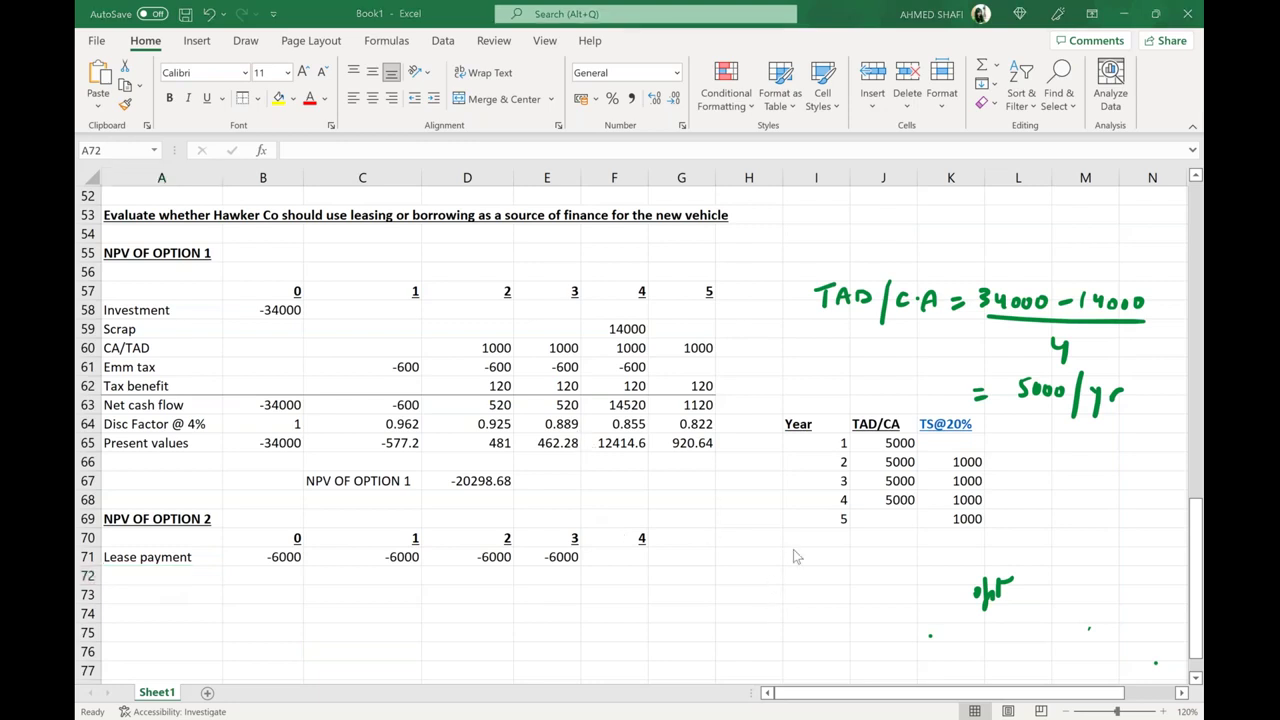
{"action": "left_click", "coordinate": [246, 41]}
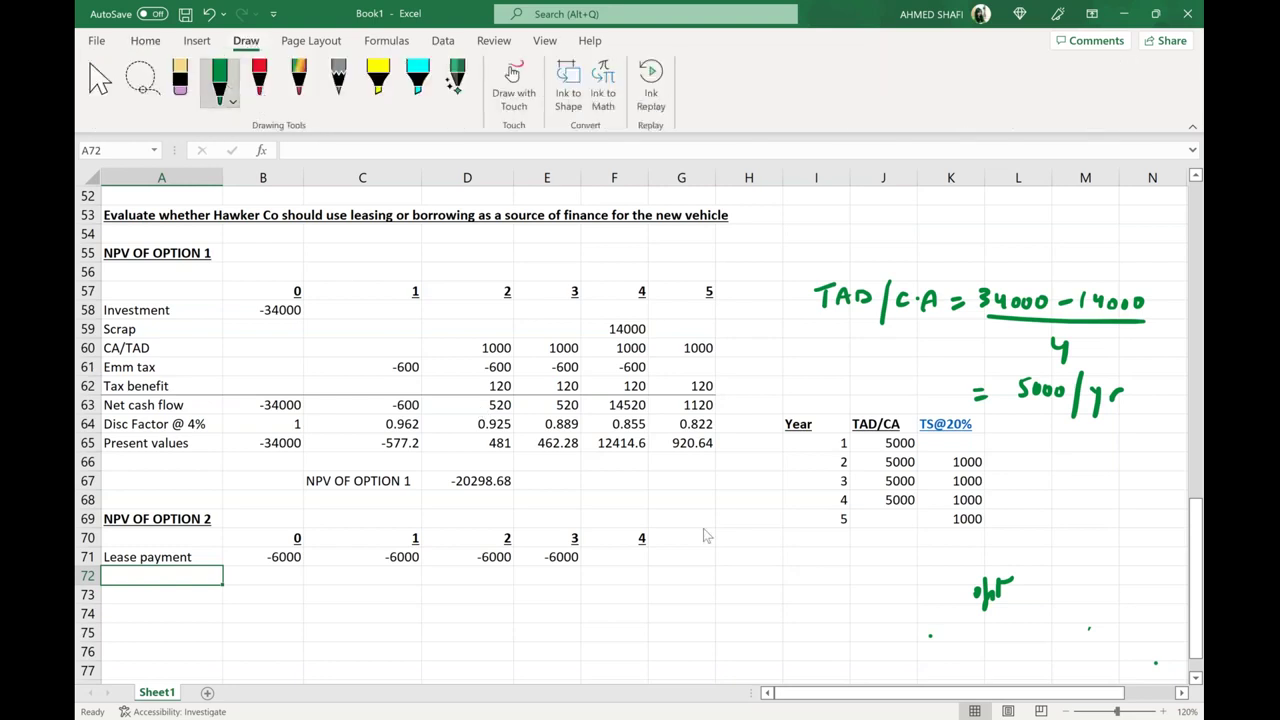
{"action": "mouse_move", "coordinate": [829, 543]}
{"action": "left_mouse_down"}
{"action": "mouse_move", "coordinate": [825, 555]}
{"action": "mouse_move", "coordinate": [839, 550]}
{"action": "left_mouse_up"}
{"action": "mouse_move", "coordinate": [855, 549]}
{"action": "left_mouse_down"}
{"action": "mouse_move", "coordinate": [897, 567]}
{"action": "mouse_move", "coordinate": [861, 586]}
{"action": "left_mouse_up"}
{"action": "mouse_move", "coordinate": [863, 578]}
{"action": "left_mouse_down"}
{"action": "mouse_move", "coordinate": [850, 594]}
{"action": "mouse_move", "coordinate": [880, 586]}
{"action": "left_mouse_up"}
{"action": "mouse_move", "coordinate": [886, 578]}
{"action": "left_mouse_down"}
{"action": "mouse_move", "coordinate": [897, 610]}
{"action": "mouse_move", "coordinate": [935, 602]}
{"action": "mouse_move", "coordinate": [881, 642]}
{"action": "left_mouse_up"}
{"action": "mouse_move", "coordinate": [896, 630]}
{"action": "left_mouse_down"}
{"action": "mouse_move", "coordinate": [916, 640]}
{"action": "mouse_move", "coordinate": [917, 628]}
{"action": "left_mouse_up"}
{"action": "left_click_drag", "start_coordinate": [928, 624], "coordinate": [930, 635]}
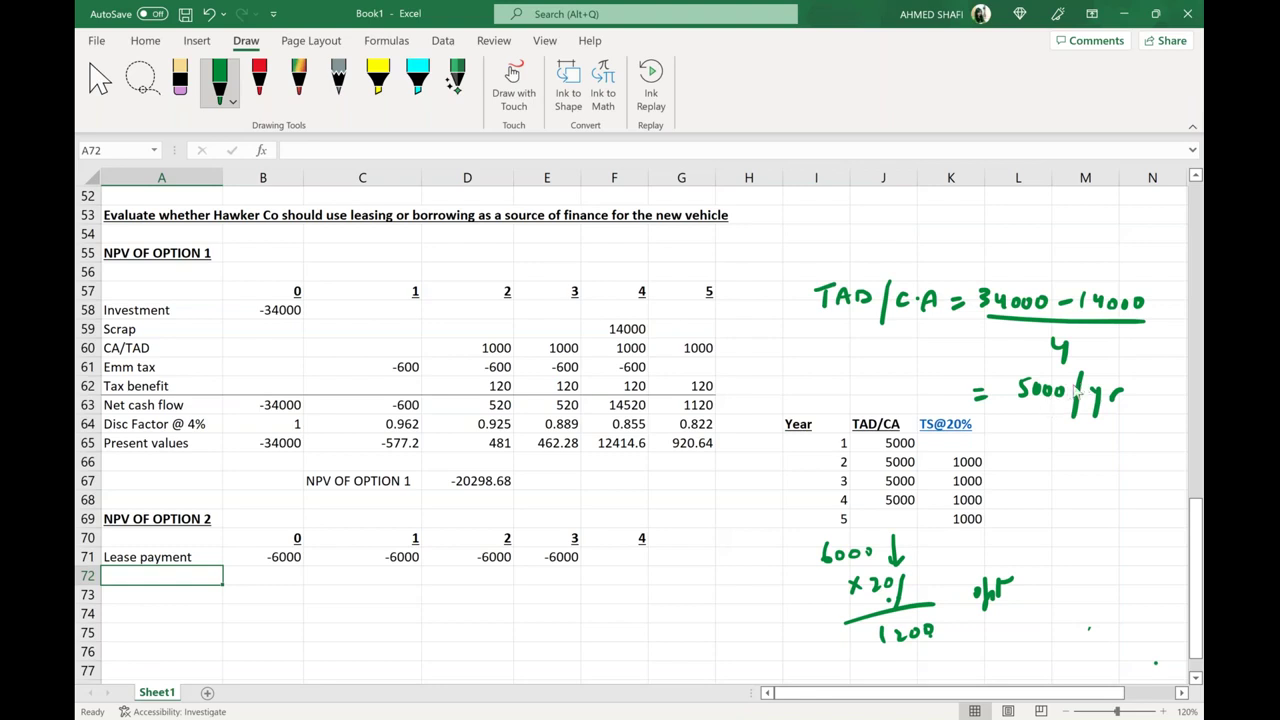
Step: Enter the row label "Tax benefit" in A72 below the lease payment row
{"action": "key", "text": "Right"}
{"action": "key", "text": "Right"}
{"action": "key", "text": "Left"}
{"action": "key", "text": "Left"}
{"action": "type", "text": "Tax benefit"}
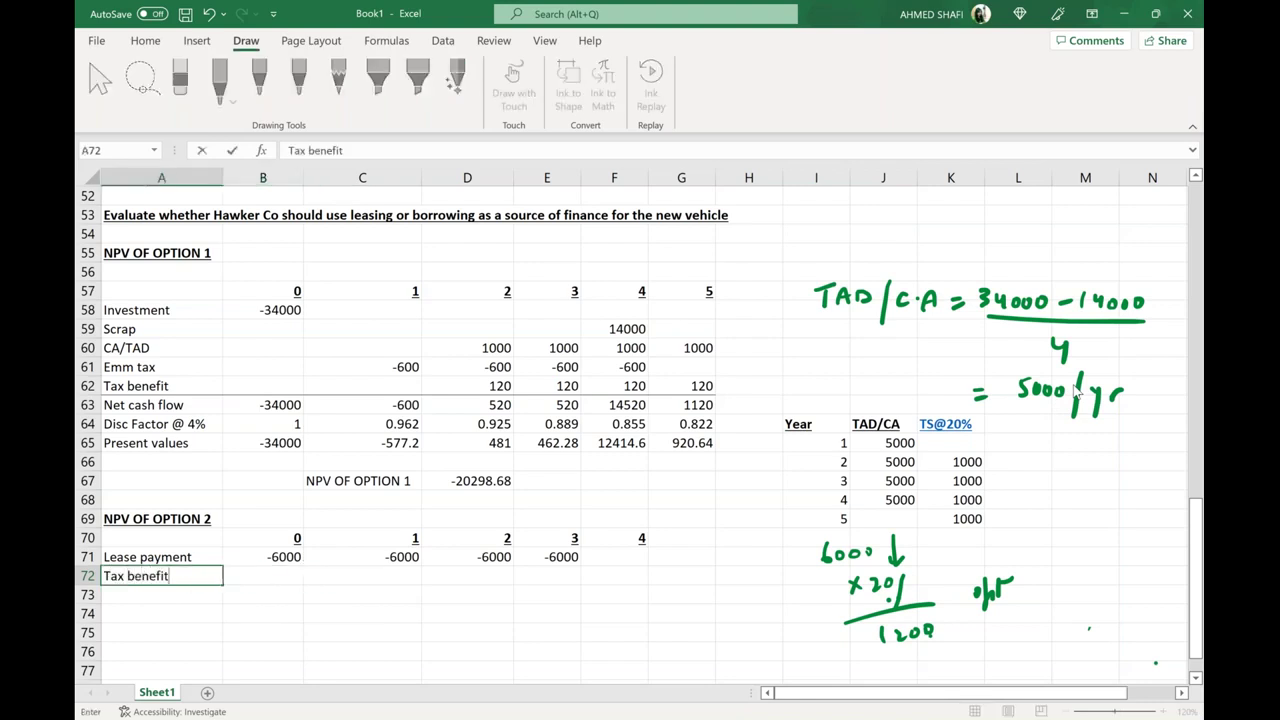
{"action": "key", "text": "ctrl+Return"}
Step: Enter a tax benefit of 1200 for each of years 2 to 4 in D72:F72
{"action": "key", "text": "Right"}
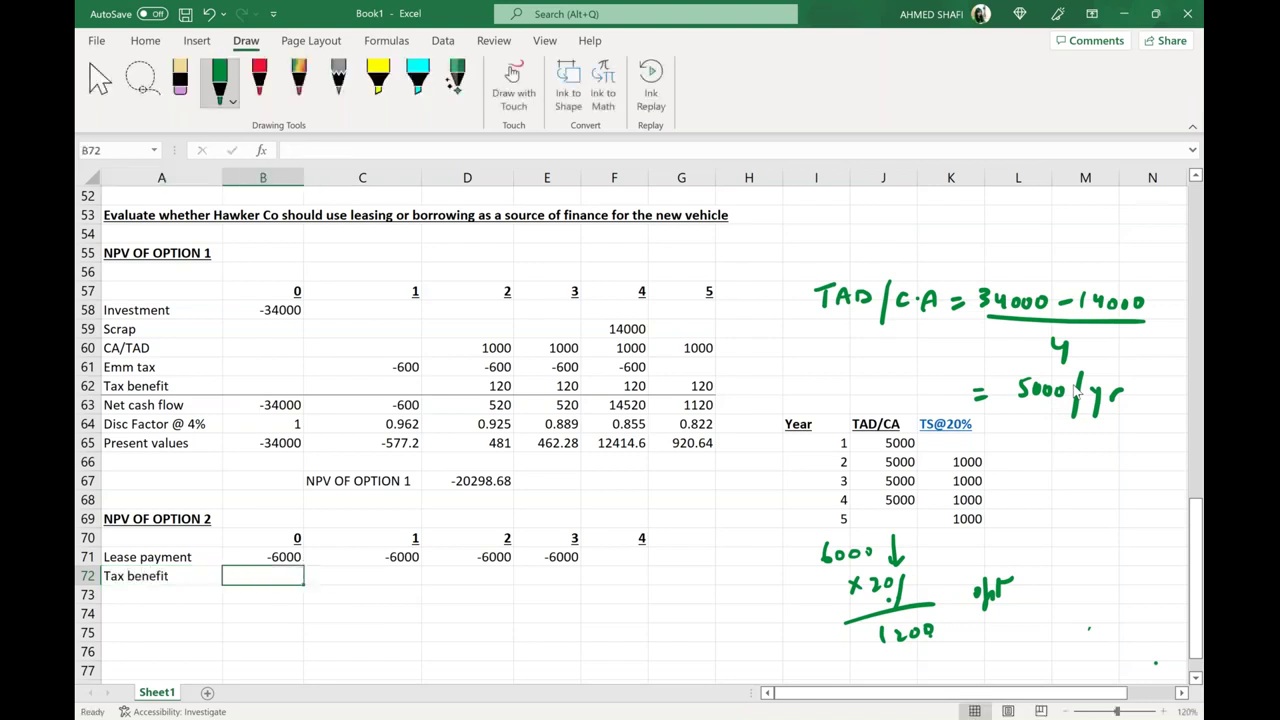
{"action": "key", "text": "Right"}
{"action": "key", "text": "Right"}
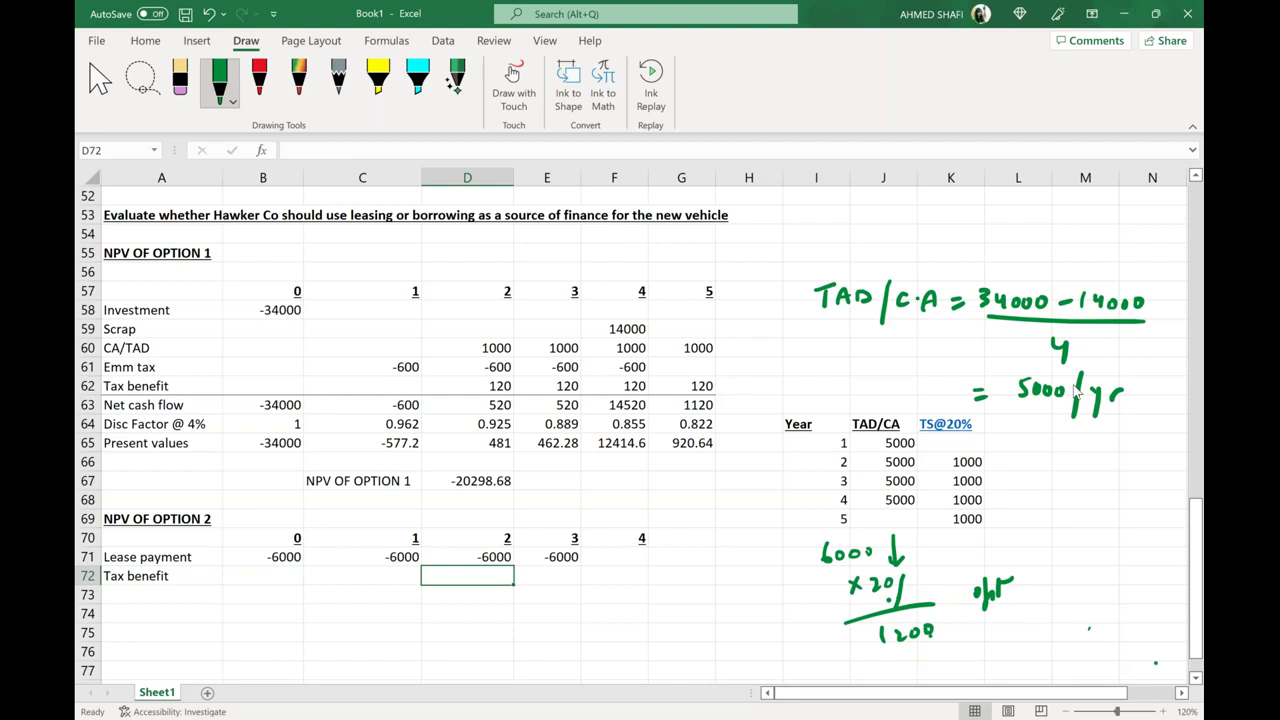
{"action": "type", "text": "1200"}
{"action": "key", "text": "Right"}
{"action": "type", "text": "1200"}
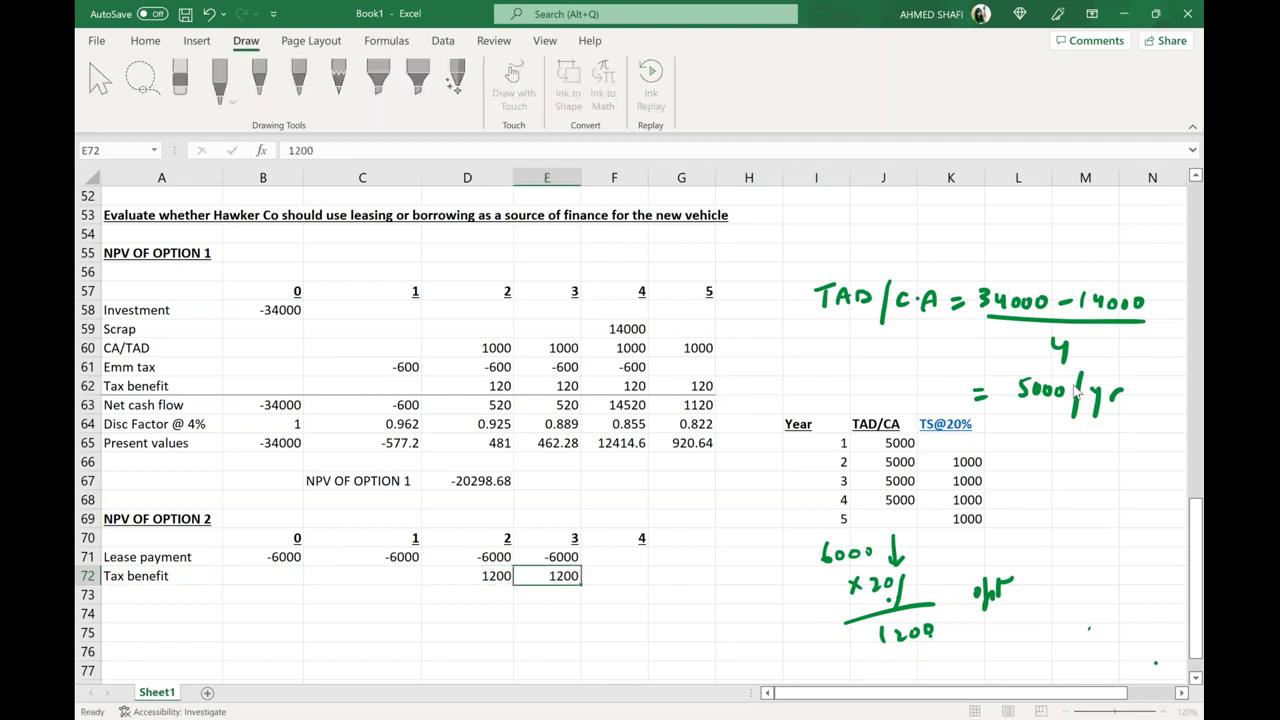
{"action": "key", "text": "Right"}
{"action": "type", "text": "1200"}
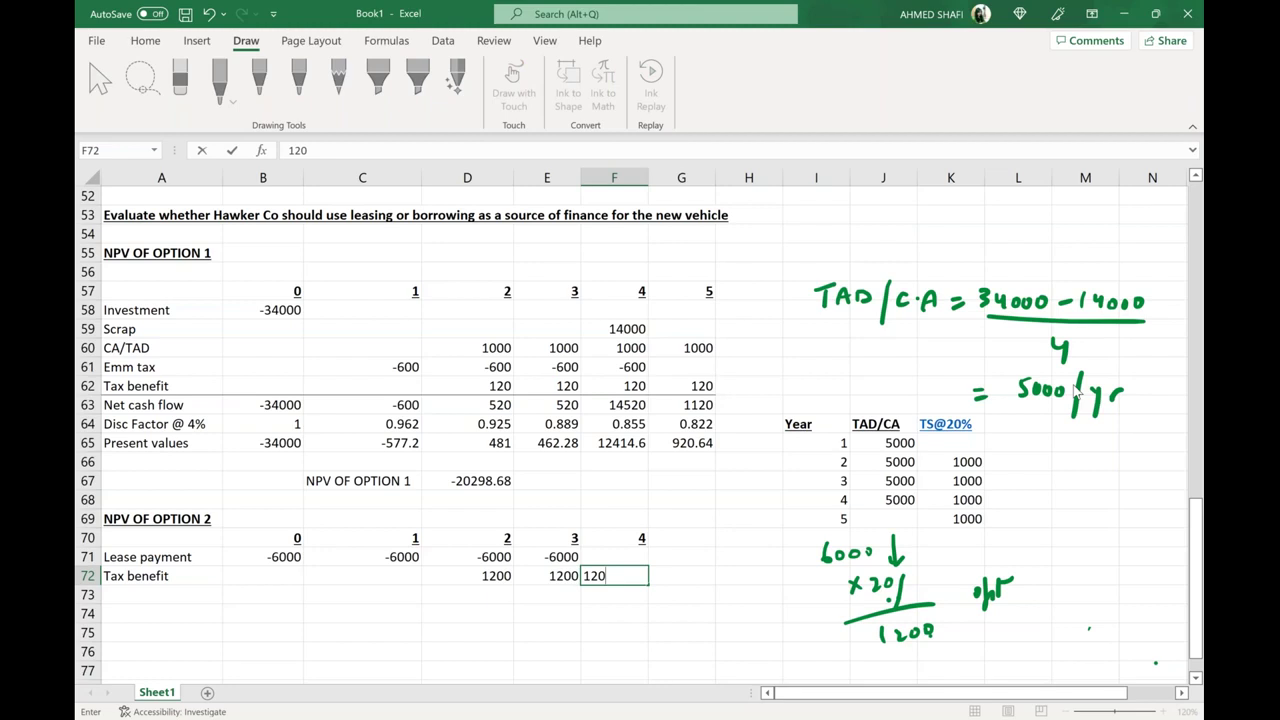
{"action": "key", "text": "Right"}
{"action": "key", "text": "Up"}
{"action": "key", "text": "BackSpace"}
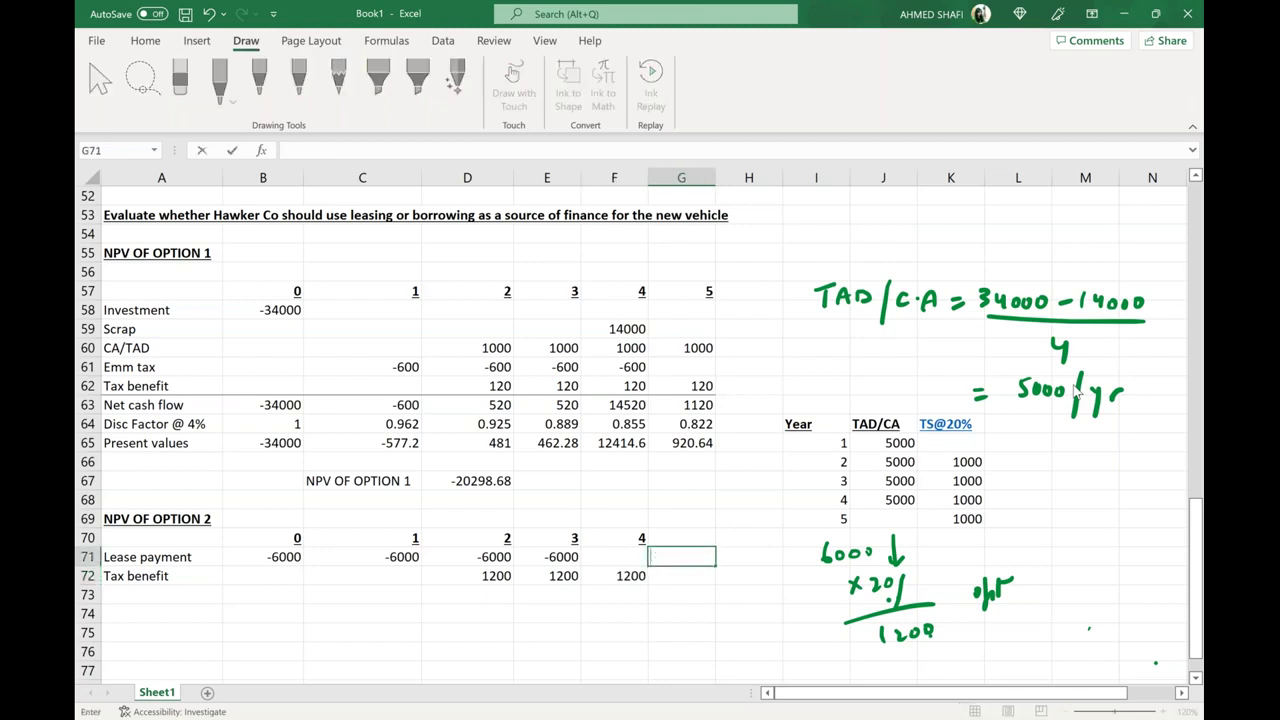
{"action": "key", "text": "Return"}
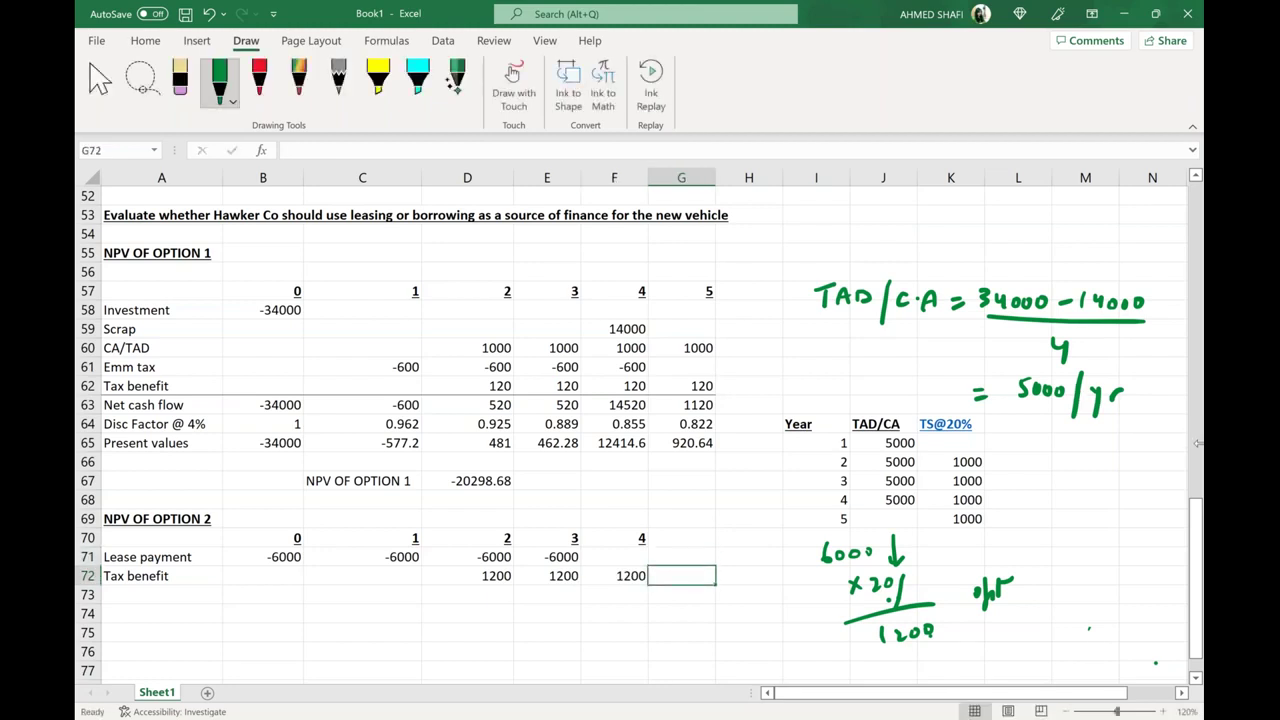
Step: Enter a tax benefit of 1200 in G72 and add the year heading 5 above it in G70
{"action": "type", "text": "1200"}
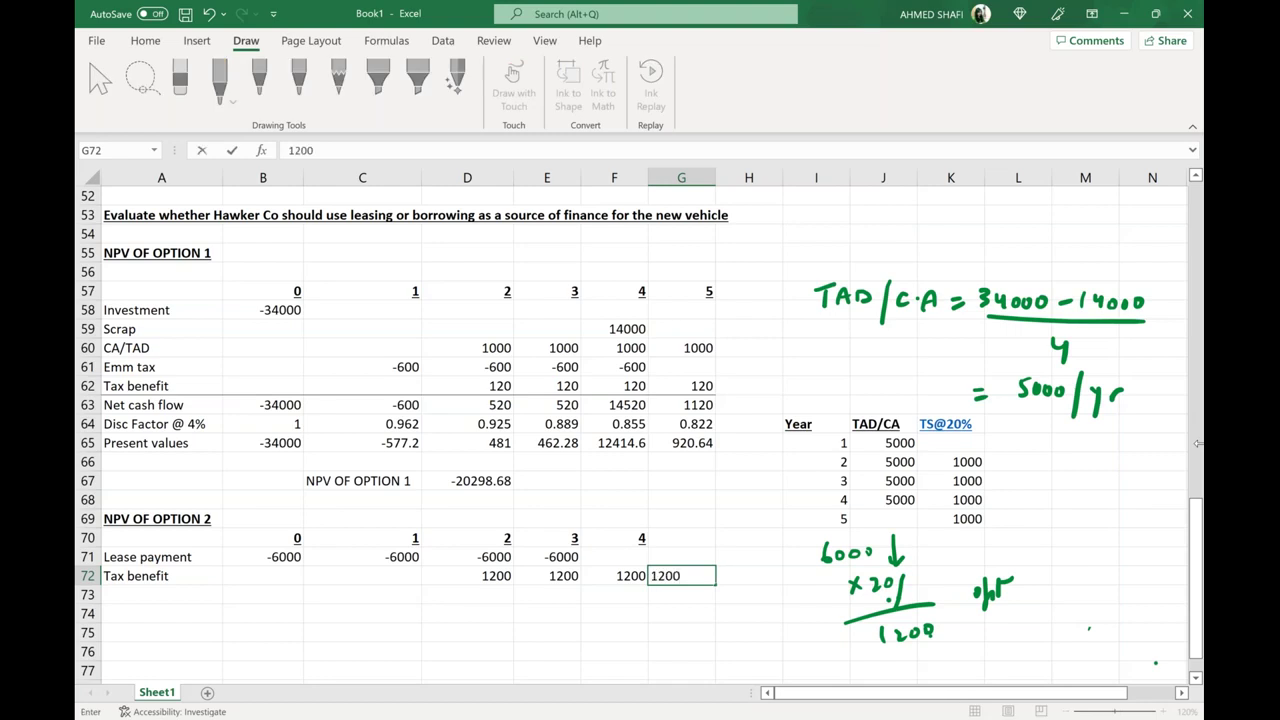
{"action": "key", "text": "Up"}
{"action": "key", "text": "Up"}
{"action": "type", "text": "5"}
{"action": "key", "text": "ctrl+Return"}
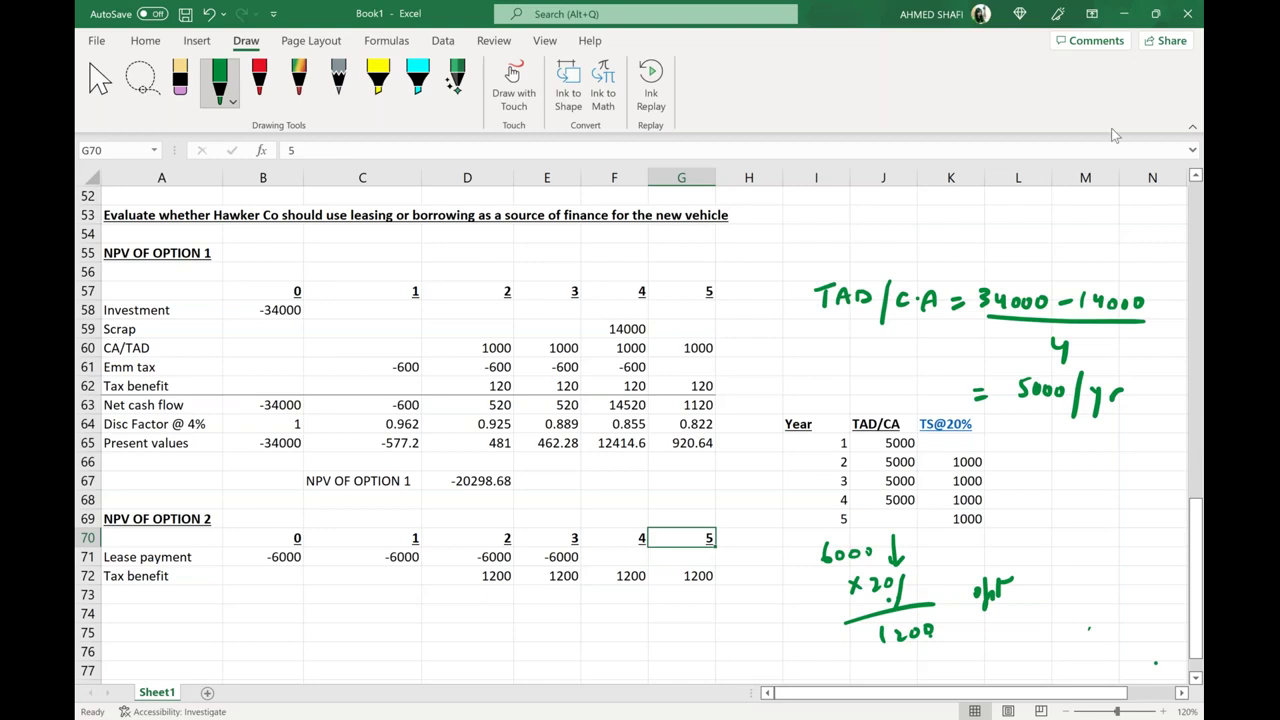
Step: Add a border line along the top of A73:G73, beneath the Tax benefit row
{"action": "left_click", "coordinate": [157, 600]}
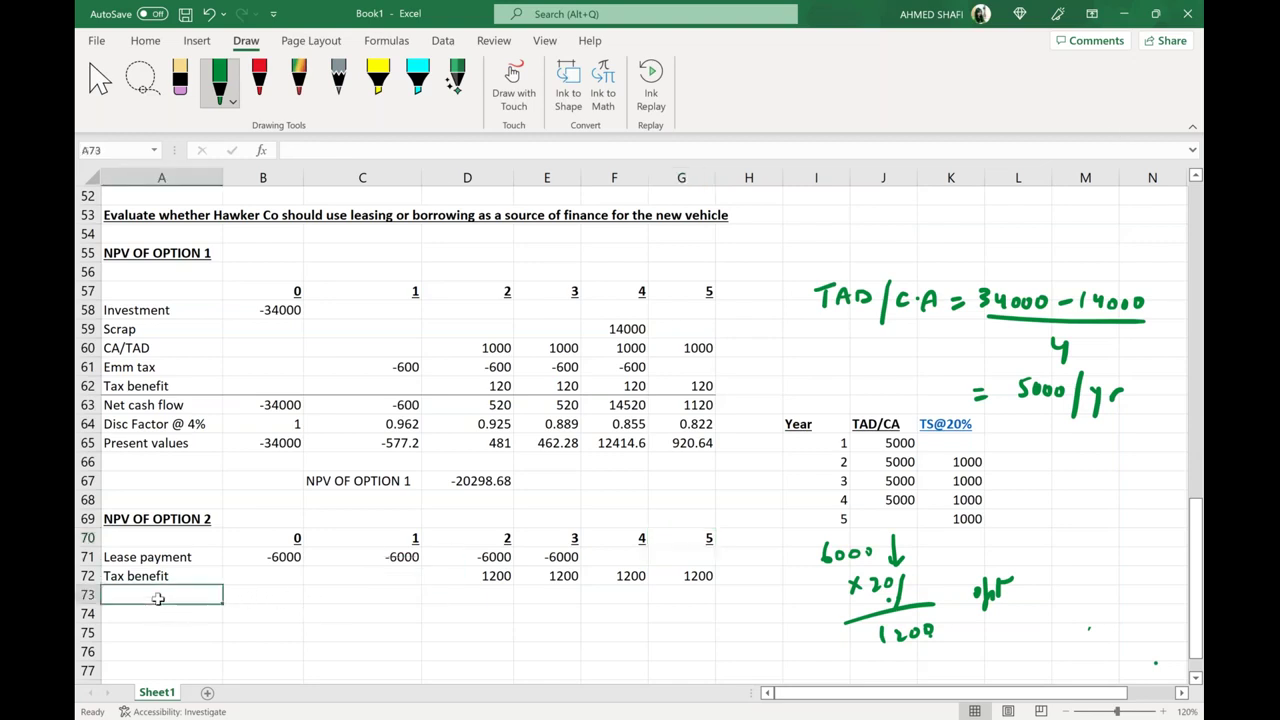
{"action": "key", "text": "shift+Right"}
{"action": "key", "text": "shift+Right"}
{"action": "key", "text": "shift+Right"}
{"action": "key", "text": "shift+Right"}
{"action": "key", "text": "shift+Right"}
{"action": "key", "text": "shift+Right"}
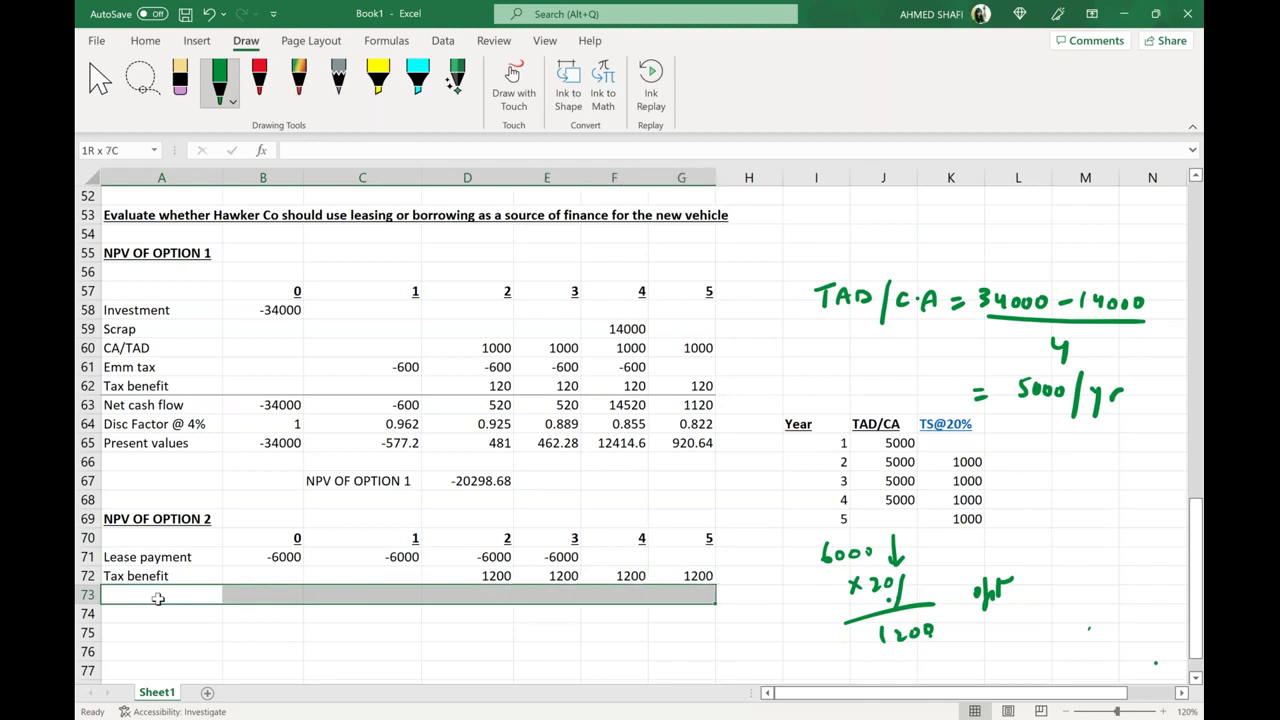
{"action": "key", "text": "alt+h"}
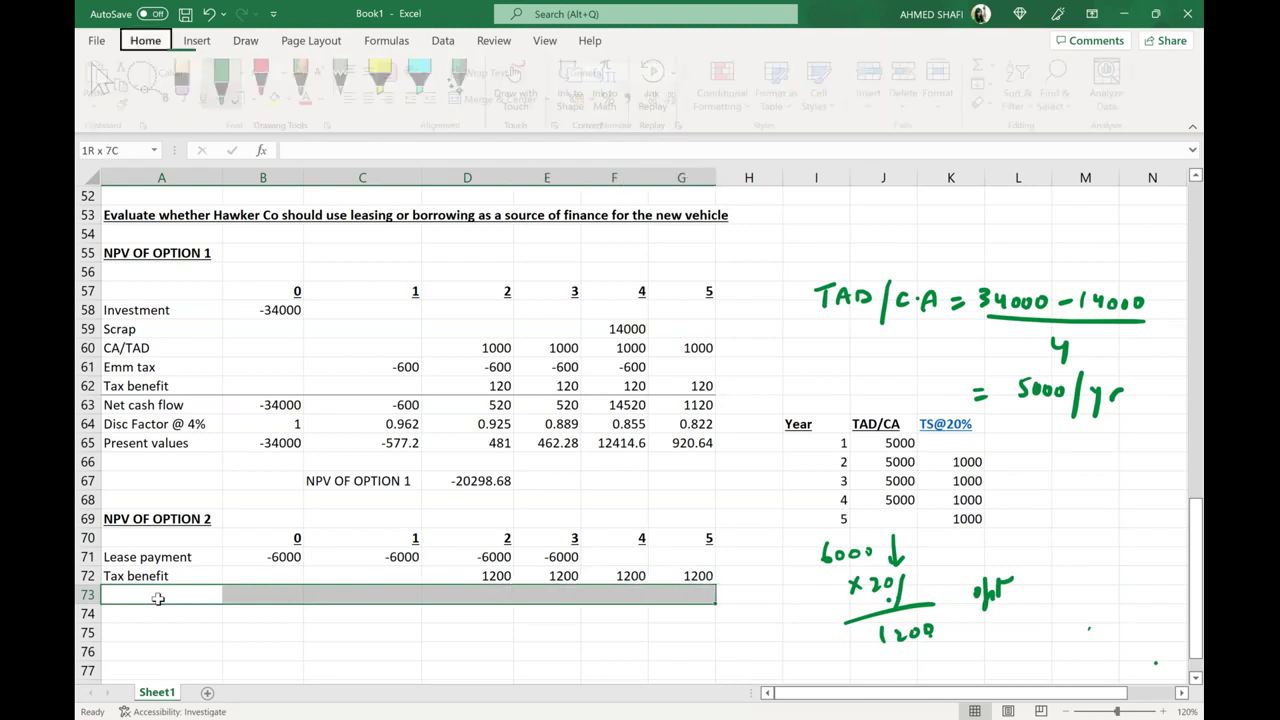
{"action": "left_click", "coordinate": [262, 630]}
Step: Enter the row label "Net cash flows" in A73
{"action": "left_click", "coordinate": [182, 597]}
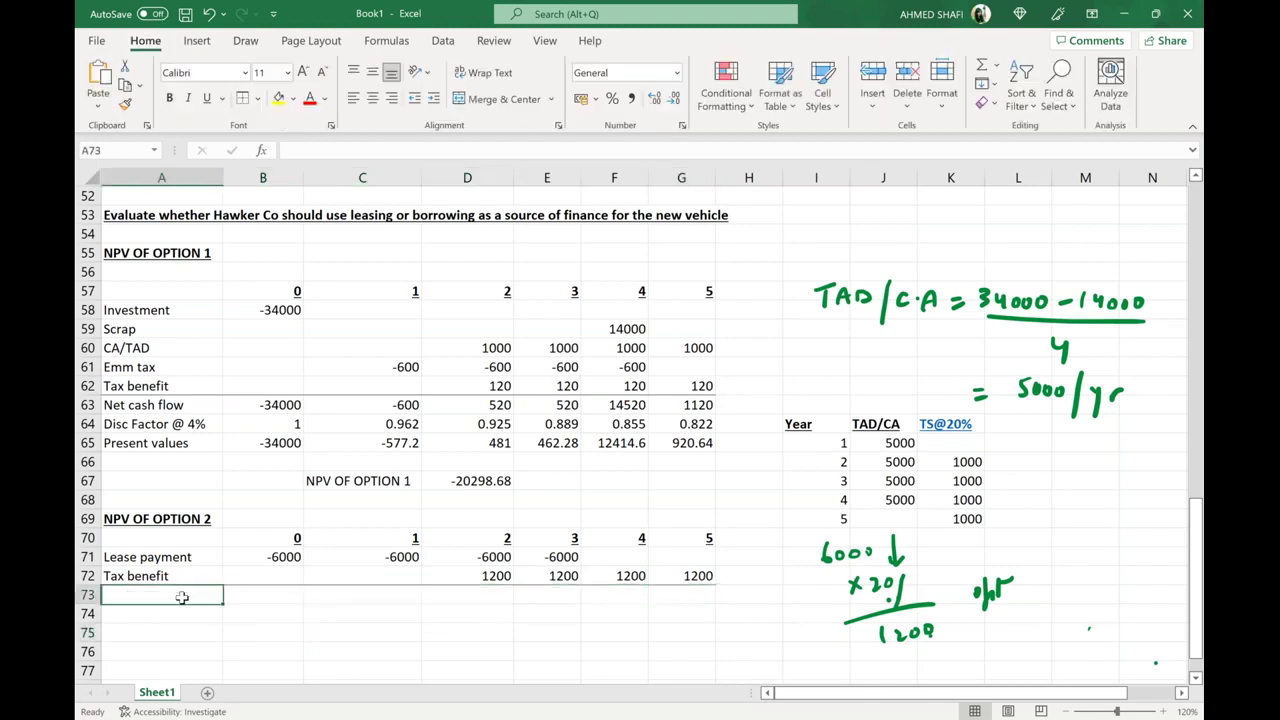
{"action": "type", "text": "NPV OF OPTION 2et c"}
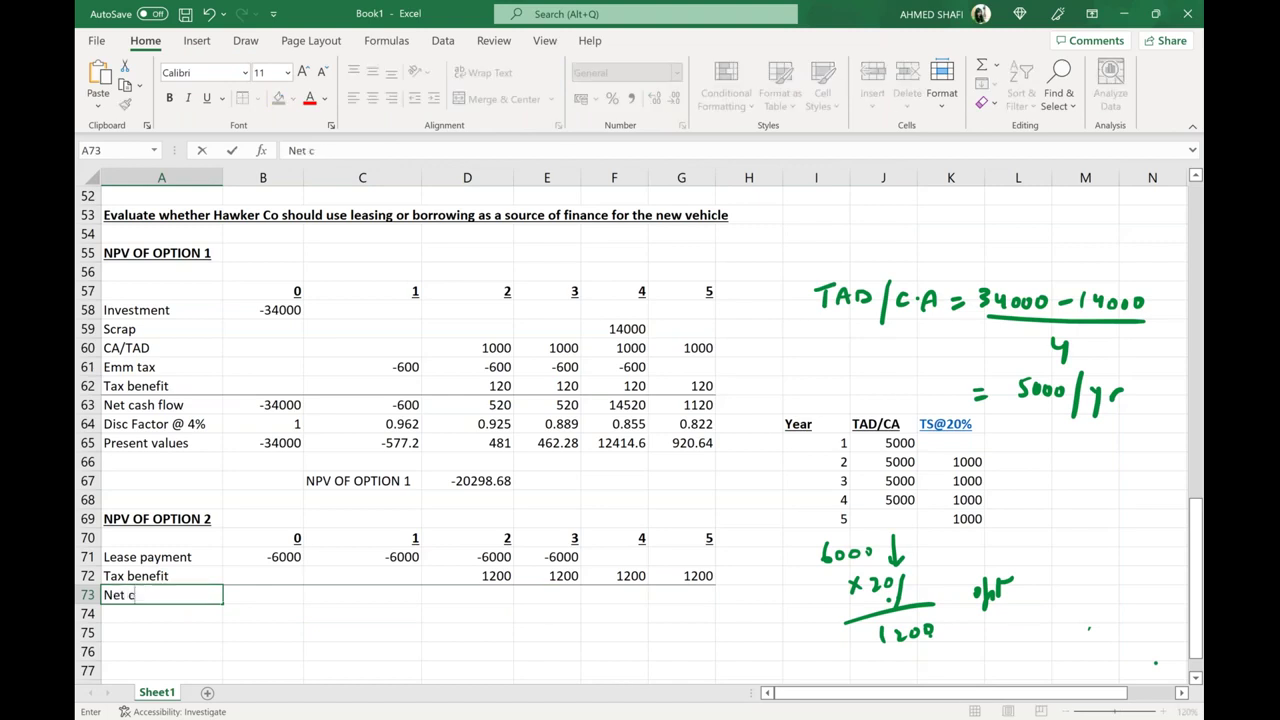
{"action": "type", "text": "ash flows"}
Step: Enter net cash flows of -6000 for years 0 and 1 and -4800 for years 2 and 3 in B73:E73
{"action": "type", "text": "=-6000"}
{"action": "key", "text": "Tab"}
{"action": "type", "text": "=-6000"}
{"action": "key", "text": "Tab"}
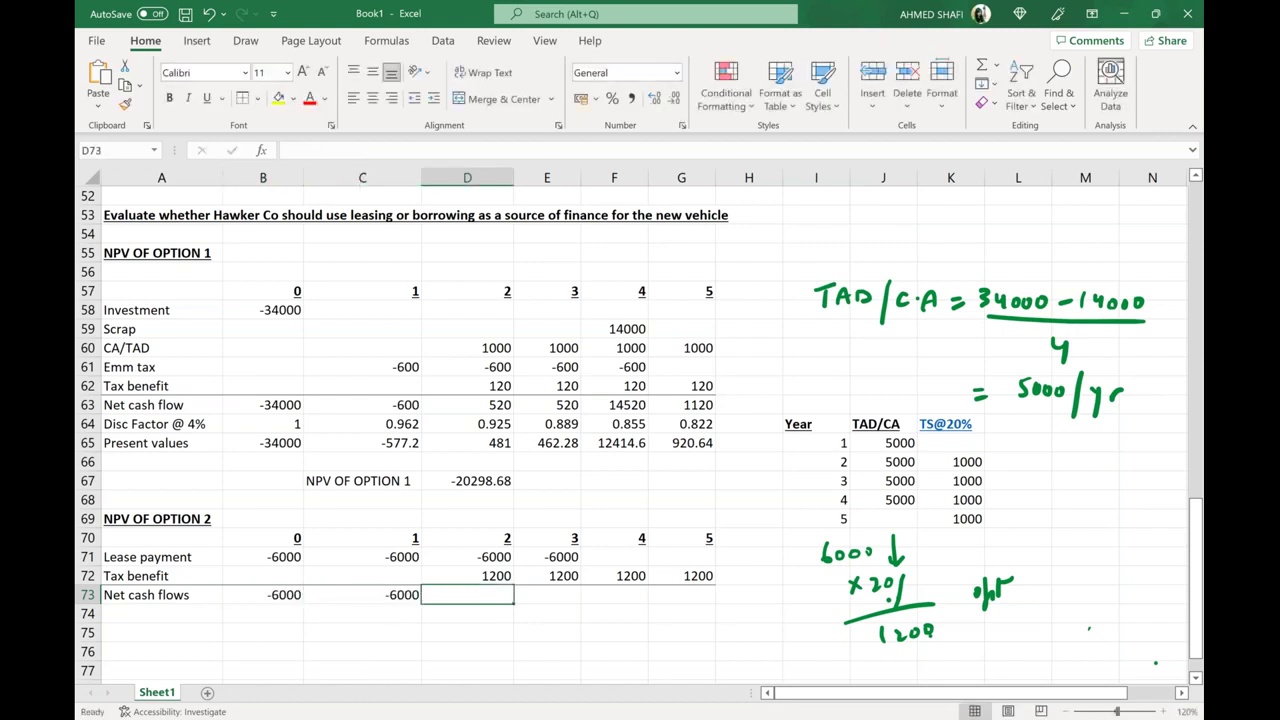
{"action": "type", "text": "=-4800"}
{"action": "key", "text": "Return"}
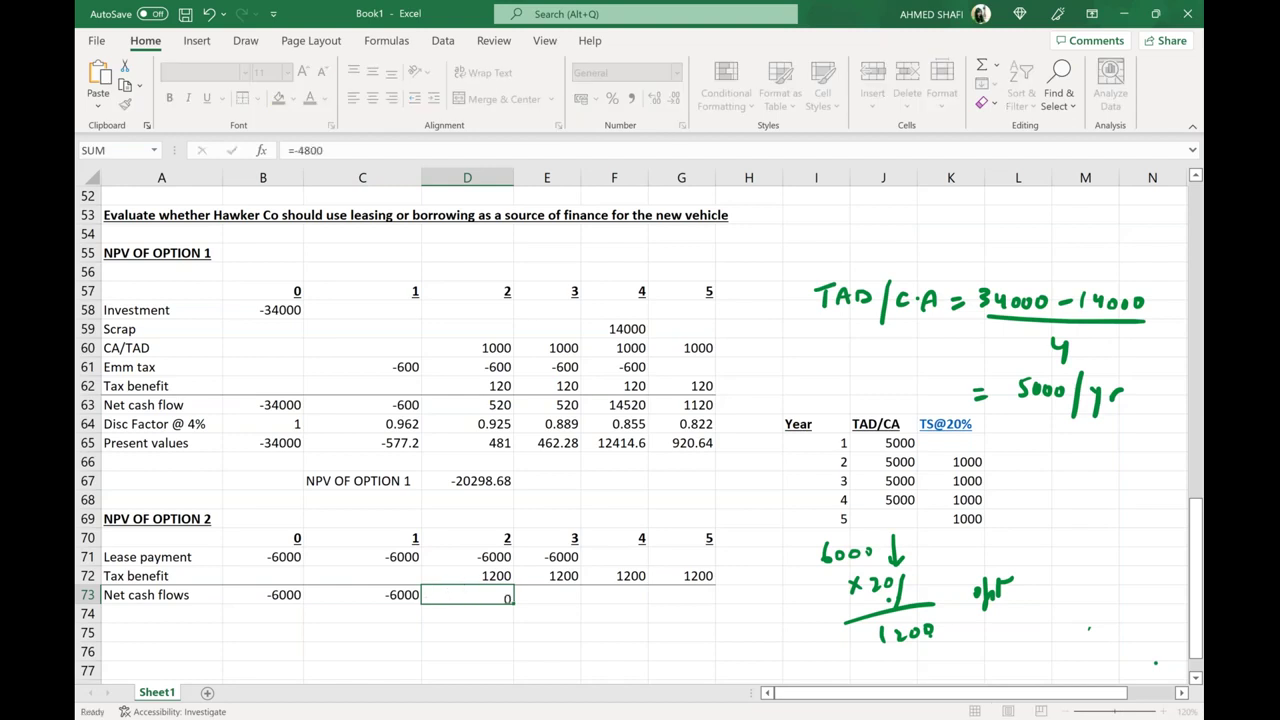
{"action": "left_click", "coordinate": [547, 594]}
{"action": "type", "text": "=-48"}
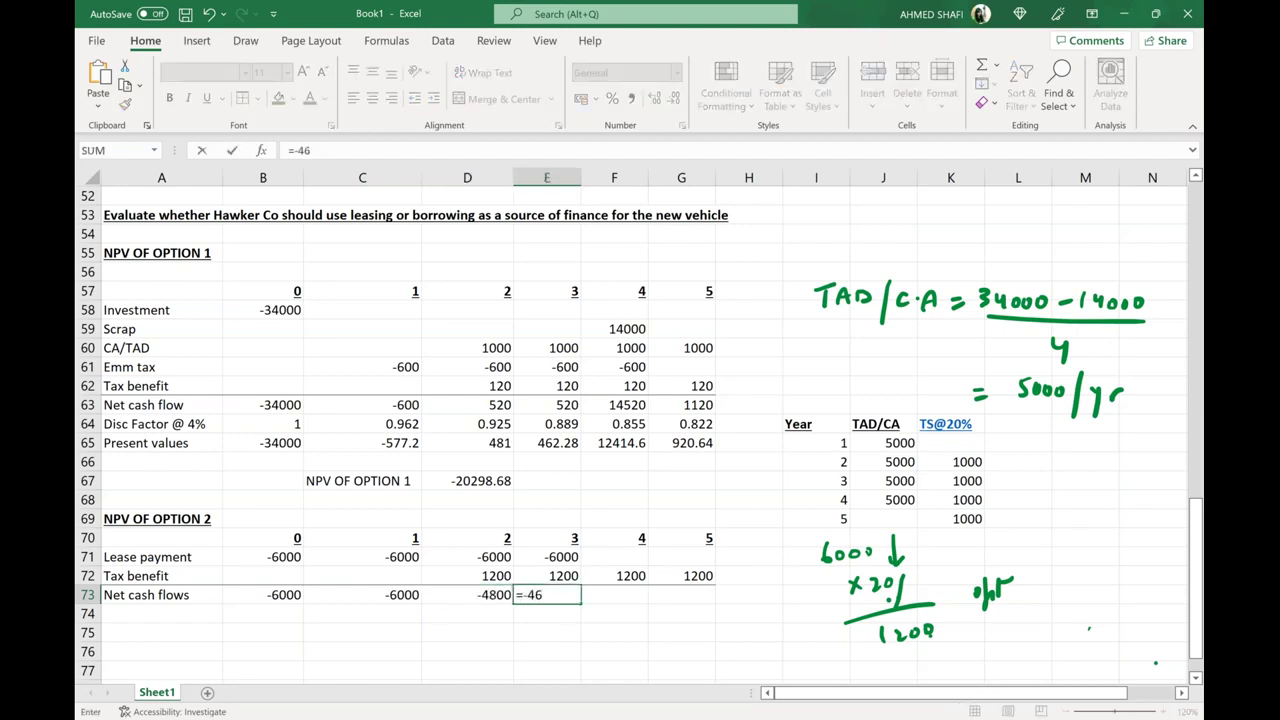
{"action": "type", "text": "00"}
Step: Enter net cash flows of 1200 for years 4 and 5 in F73:G73
{"action": "left_click", "coordinate": [614, 594]}
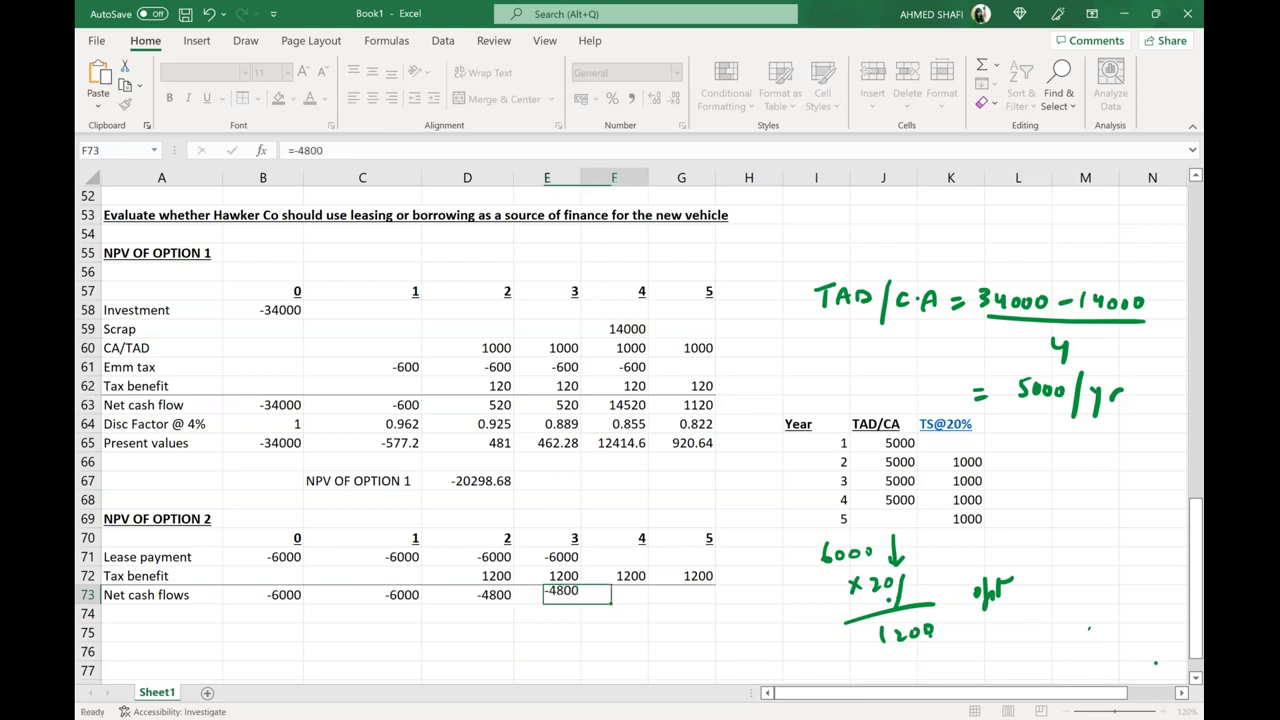
{"action": "type", "text": "=-4800"}
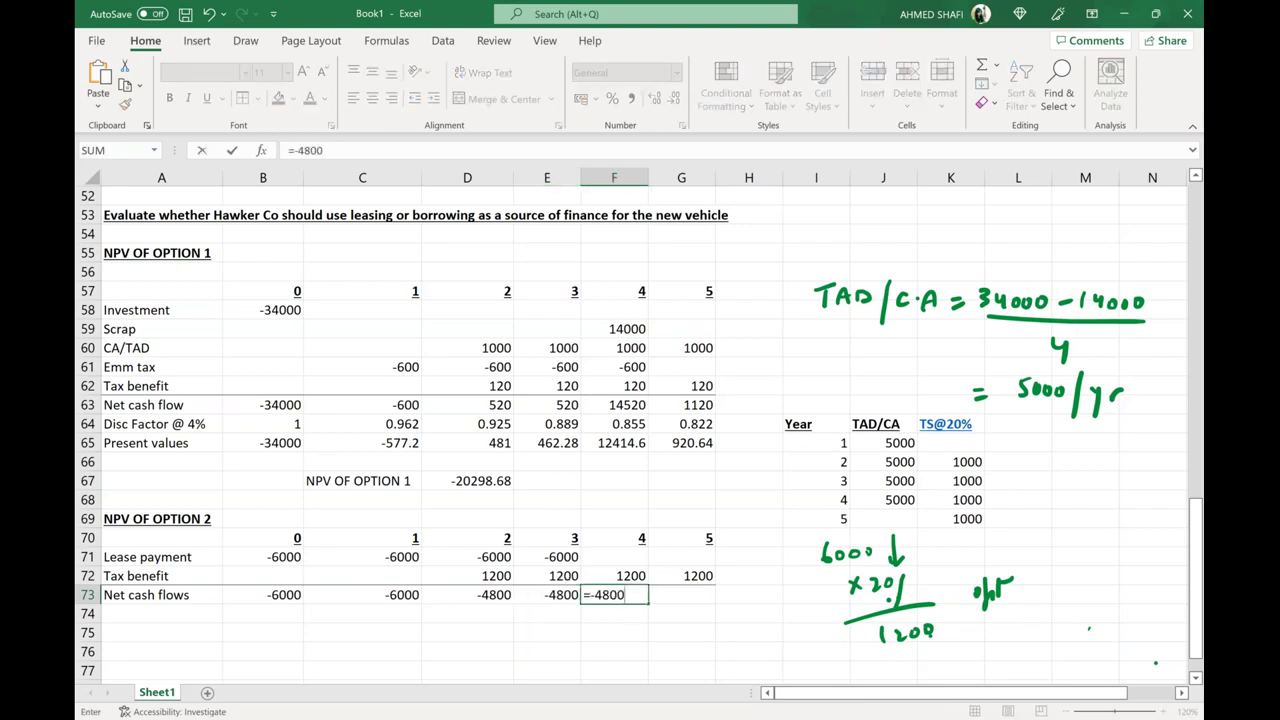
{"action": "key", "text": "Tab"}
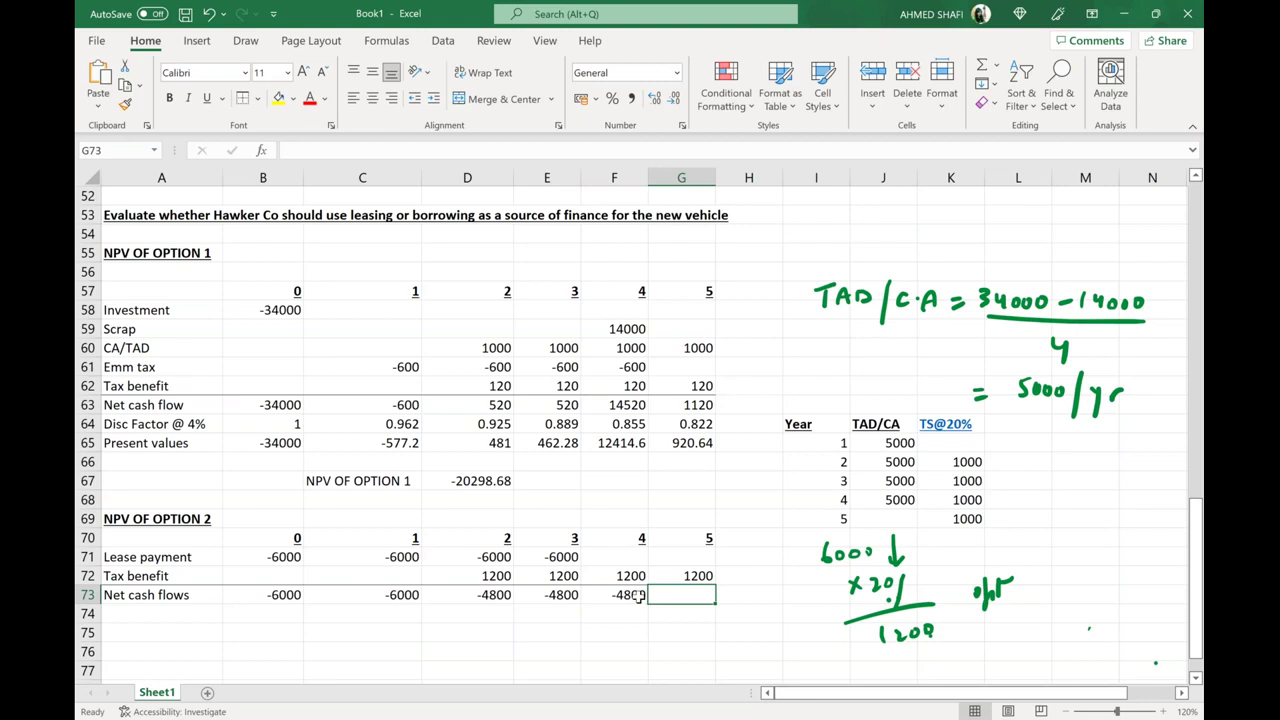
{"action": "type", "text": "1200"}
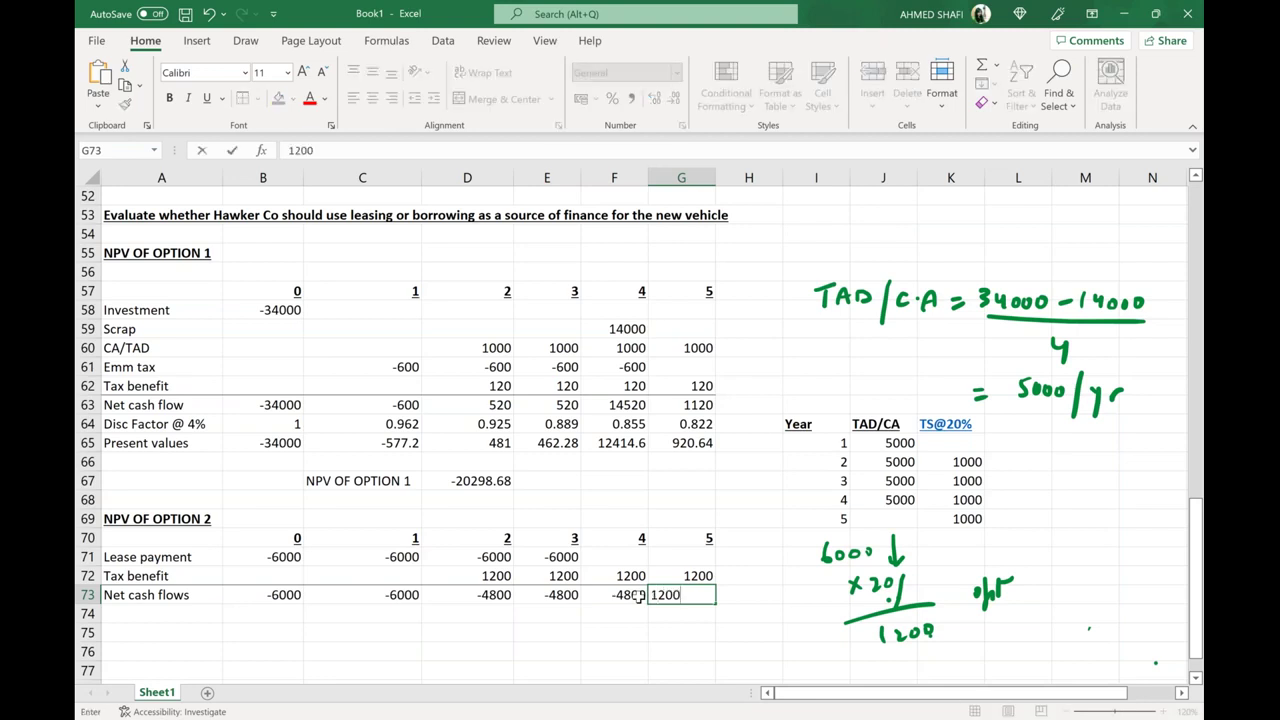
{"action": "key", "text": "Tab"}
{"action": "left_click", "coordinate": [640, 597]}
{"action": "type", "text": "1200"}
{"action": "key", "text": "Return"}
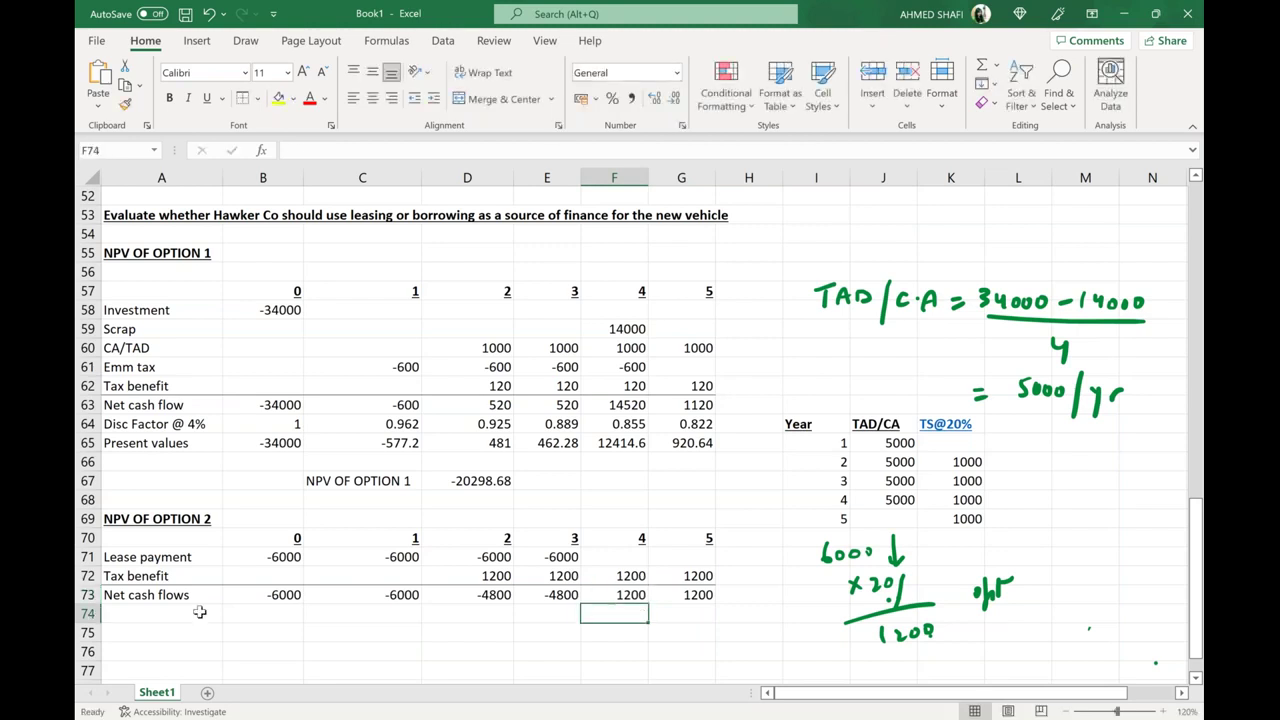
Step: Enter the row label "Disc factor @ 4%" in A74
{"action": "left_click", "coordinate": [200, 612]}
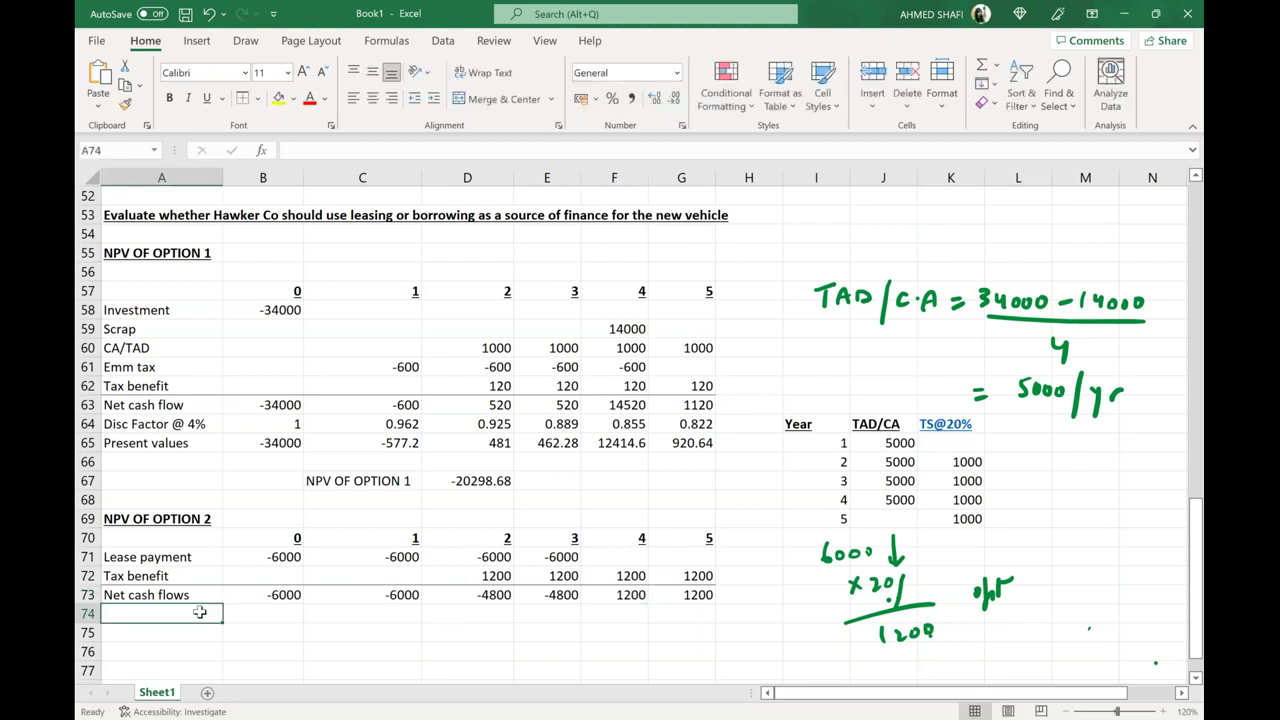
{"action": "key", "text": "F2"}
{"action": "type", "text": "Disc factore"}
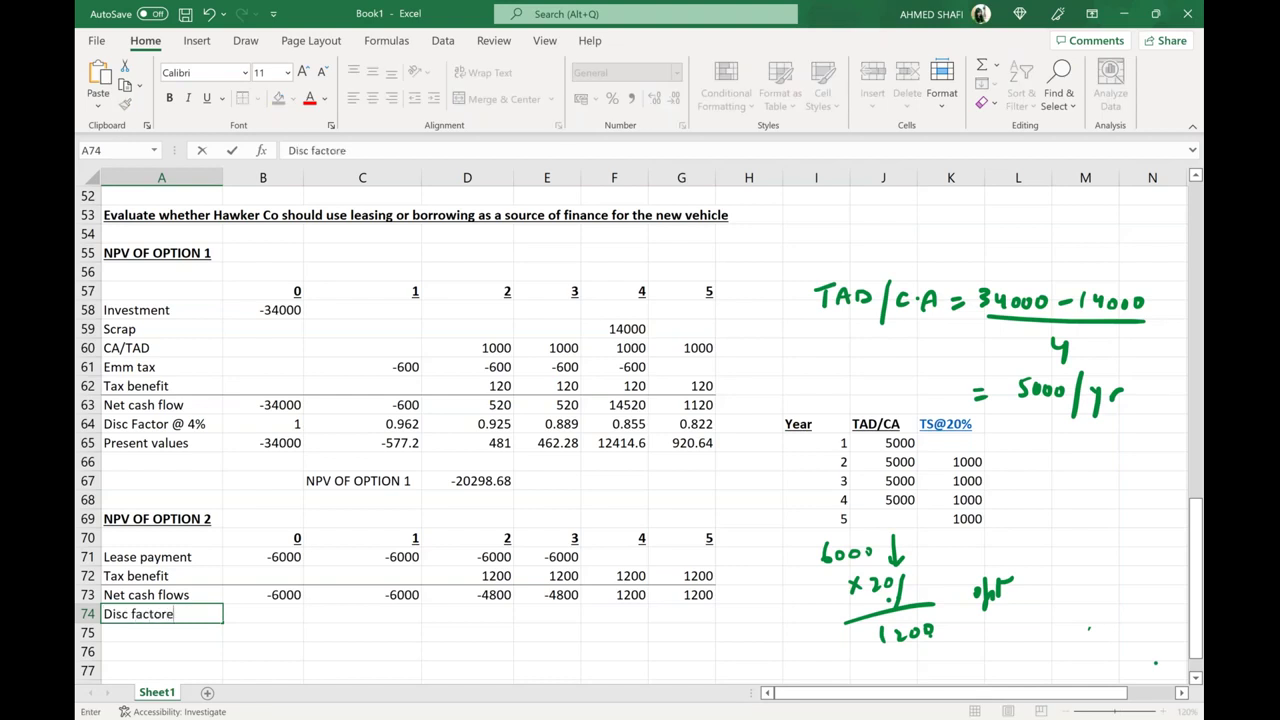
{"action": "key", "text": "BackSpace"}
{"action": "type", "text": "%"}
{"action": "key", "text": "BackSpace"}
{"action": "type", "text": "@ 4%"}
Step: Copy the Option 1 discount factors from row 64 into the Option 2 discount factor row starting at B74
{"action": "left_click", "coordinate": [264, 421]}
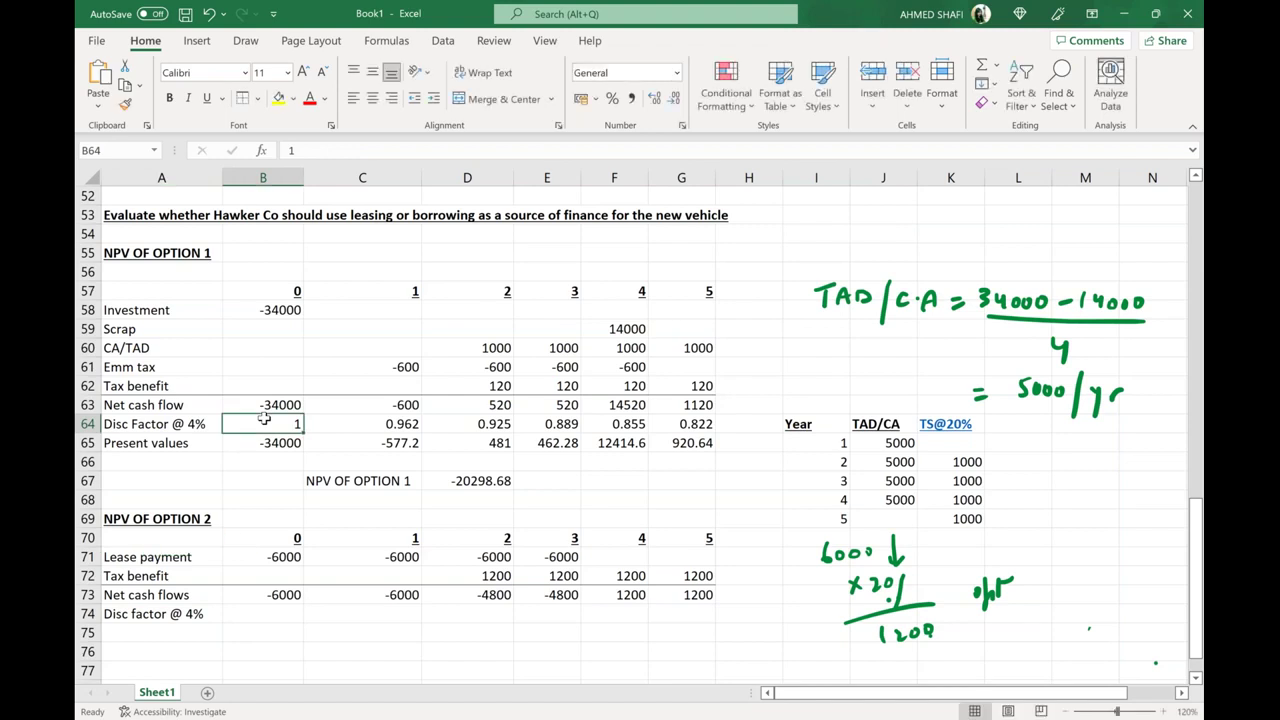
{"action": "key", "text": "shift+Right"}
{"action": "key", "text": "shift+Right"}
{"action": "key", "text": "shift+Right"}
{"action": "key", "text": "shift+Right"}
{"action": "key", "text": "shift+Right"}
{"action": "key", "text": "shift+Right"}
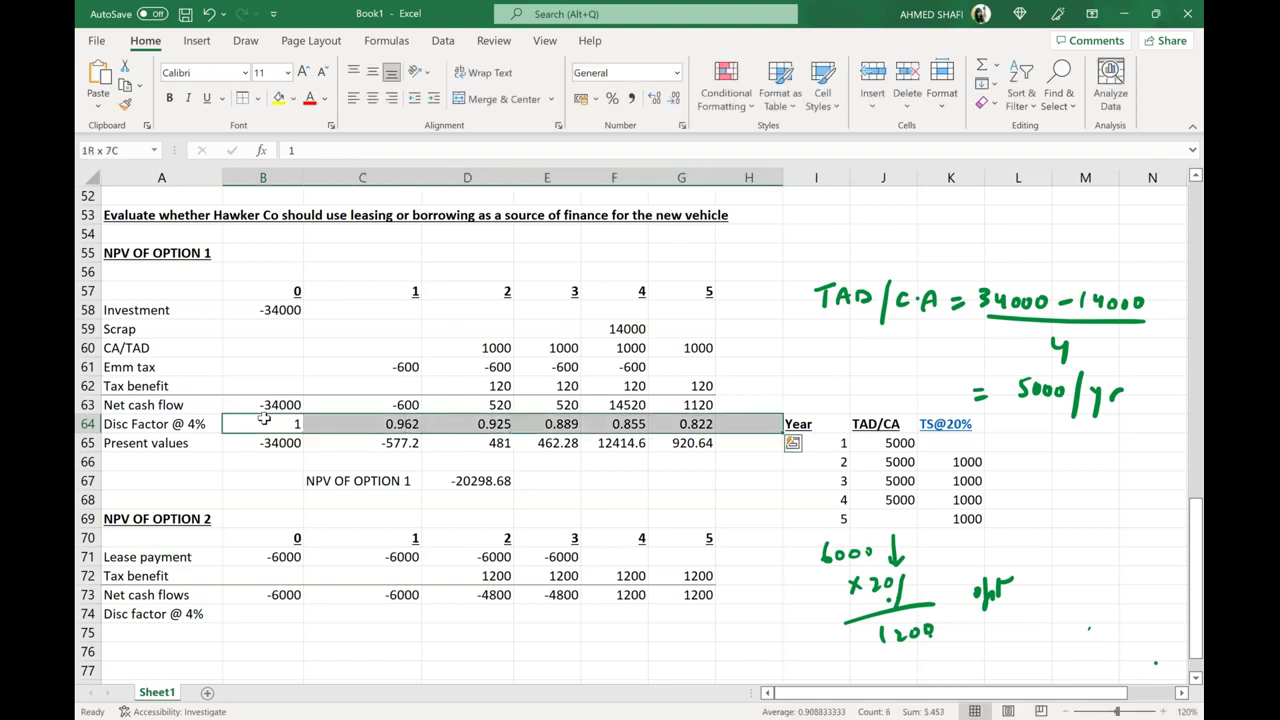
{"action": "key", "text": "ctrl+c"}
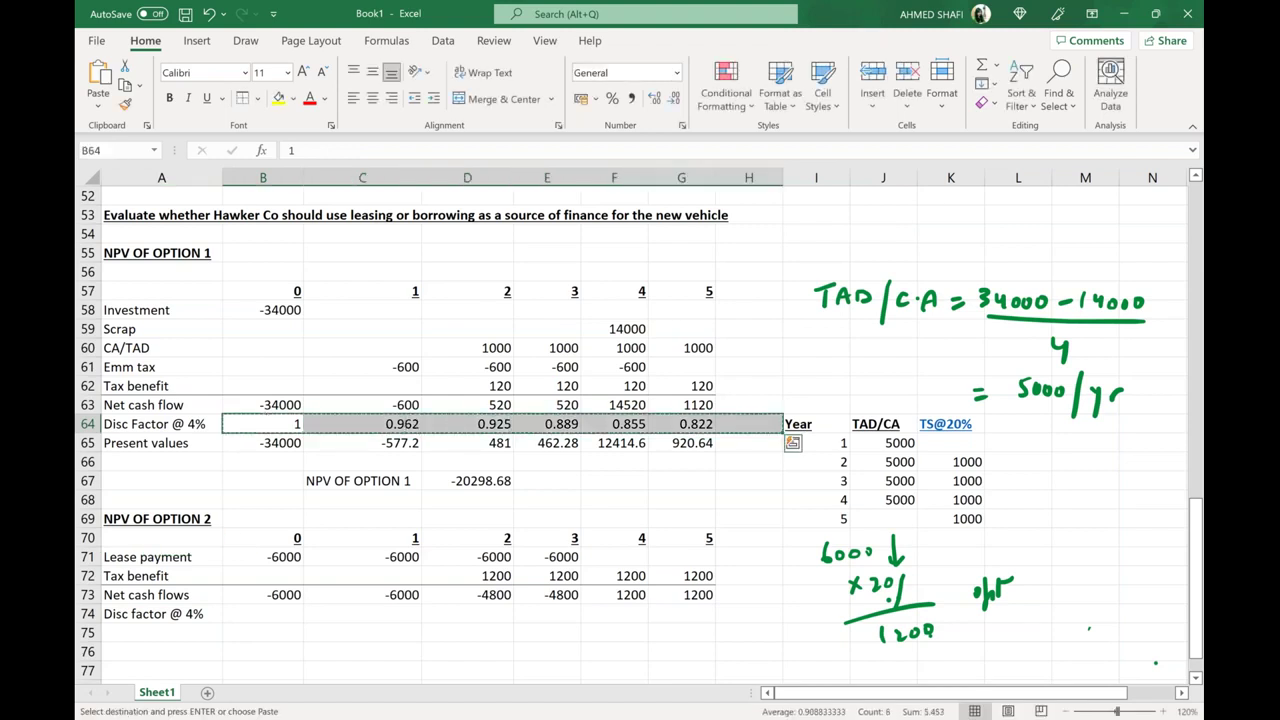
{"action": "left_click", "coordinate": [297, 621]}
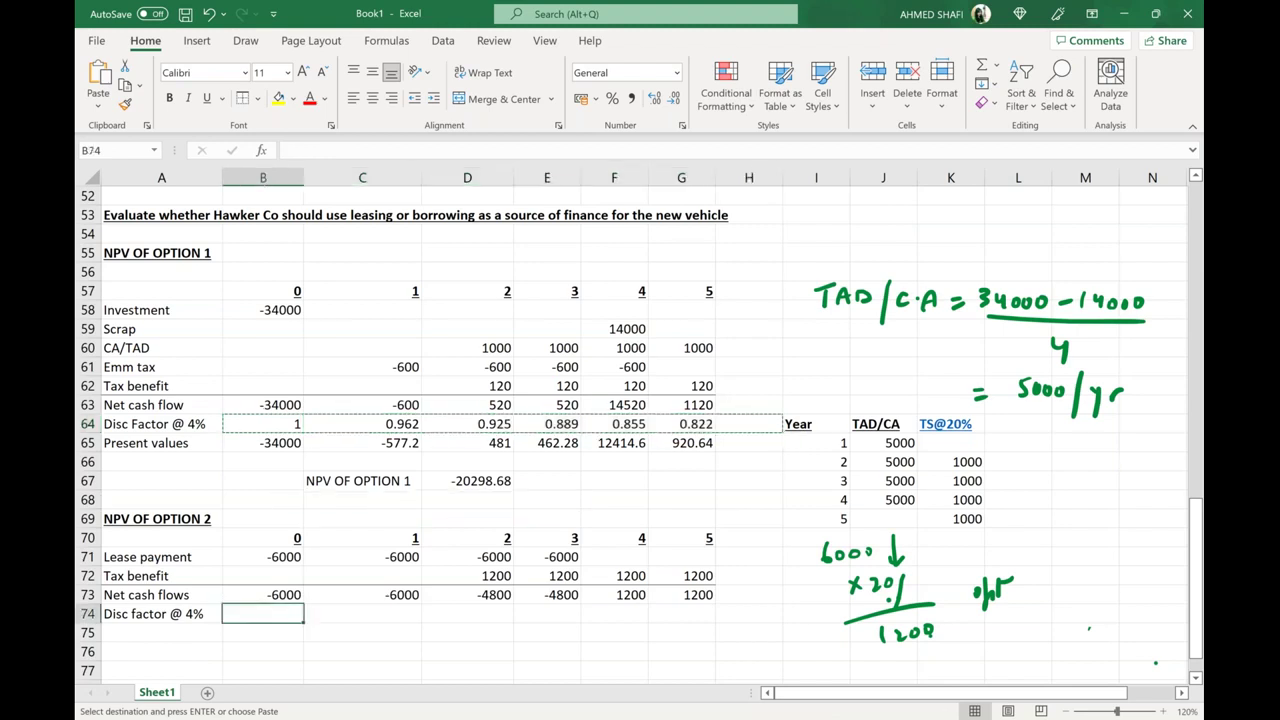
{"action": "key", "text": "ctrl+v"}
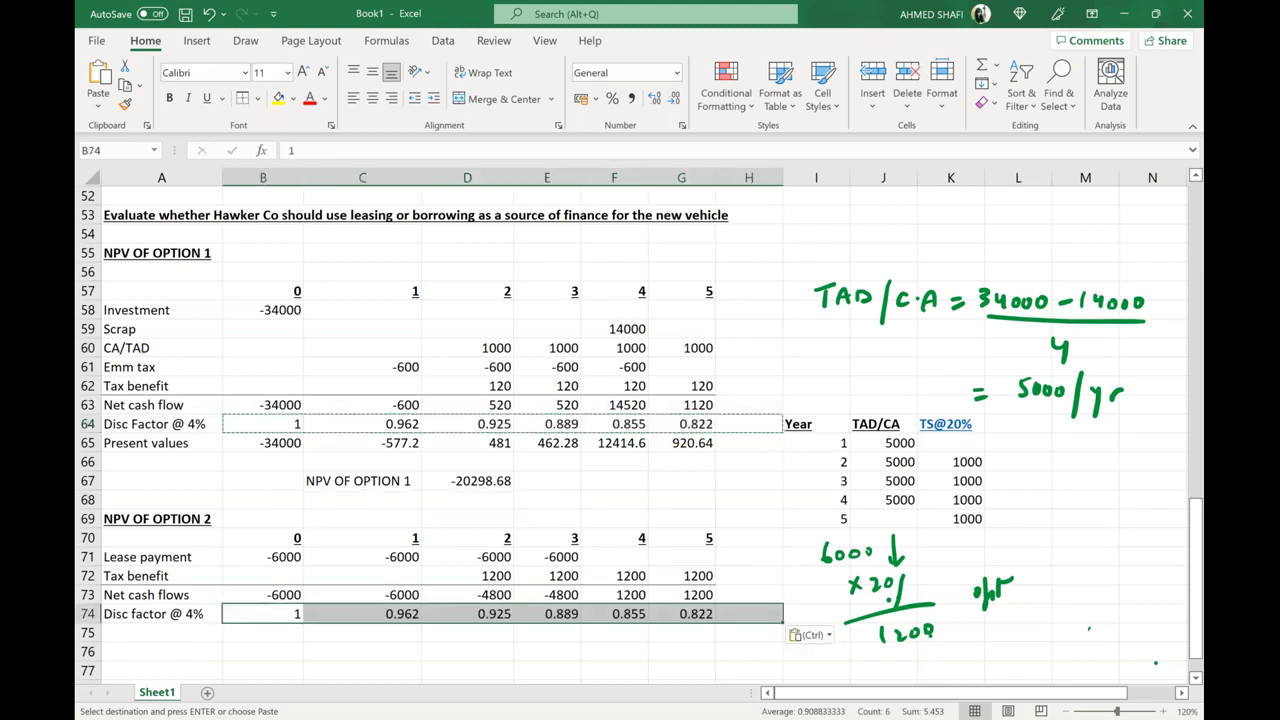
Step: Enter the row label "Present values" in A75
{"action": "left_click", "coordinate": [332, 667]}
{"action": "left_click", "coordinate": [262, 651]}
{"action": "left_click", "coordinate": [206, 632]}
{"action": "double_click", "coordinate": [206, 632]}
{"action": "type", "text": "Present values"}
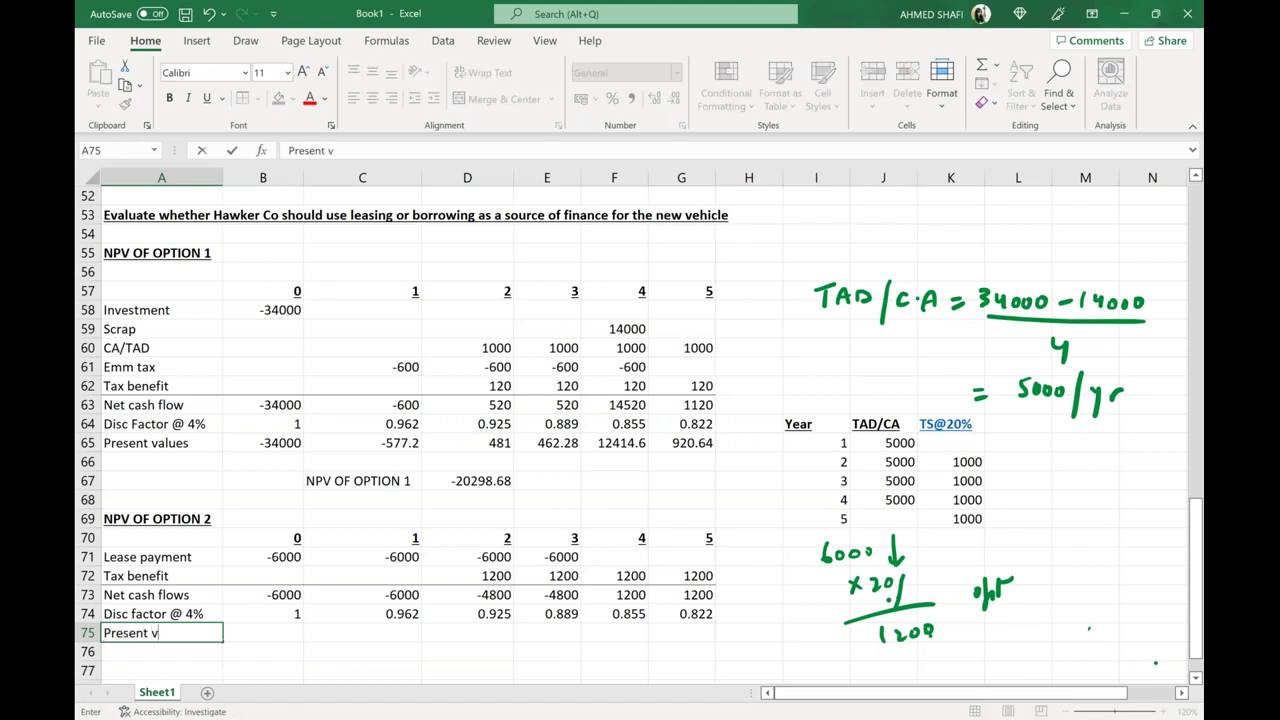
Step: Calculate the year 0 present value in B75 with =B73*B74 and fill the formula across to G75
{"action": "left_click", "coordinate": [263, 631]}
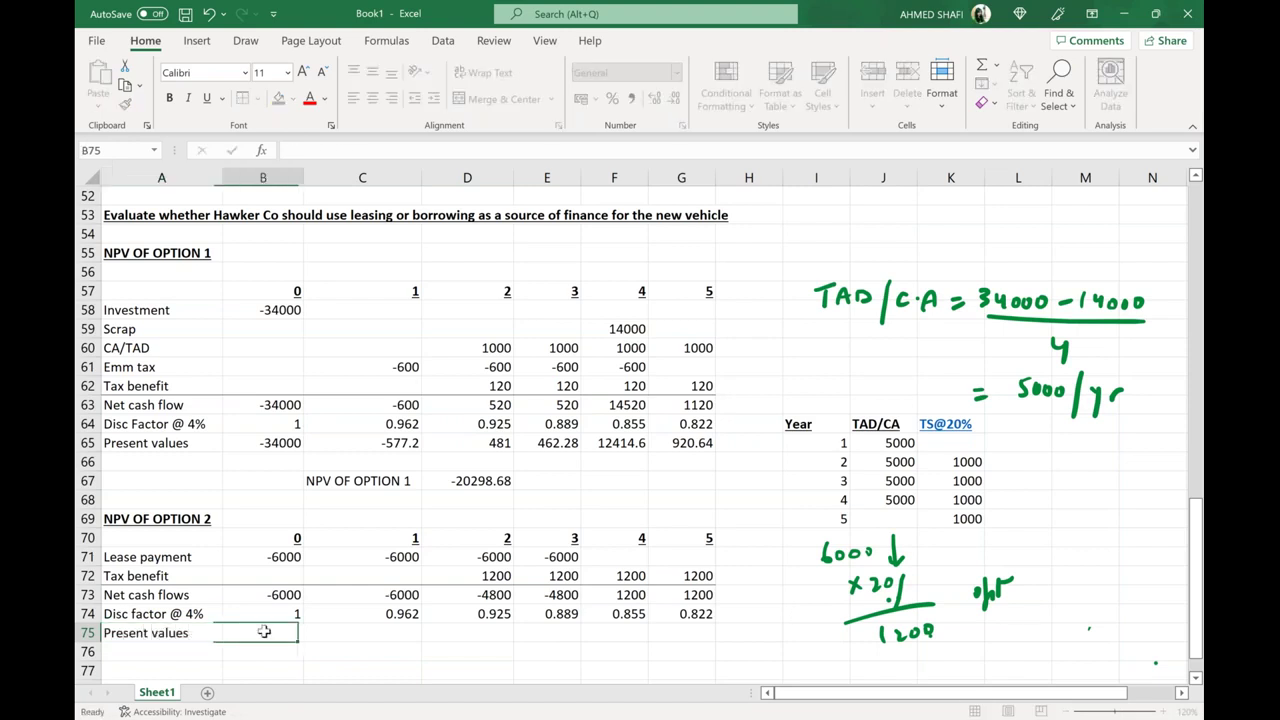
{"action": "type", "text": "="}
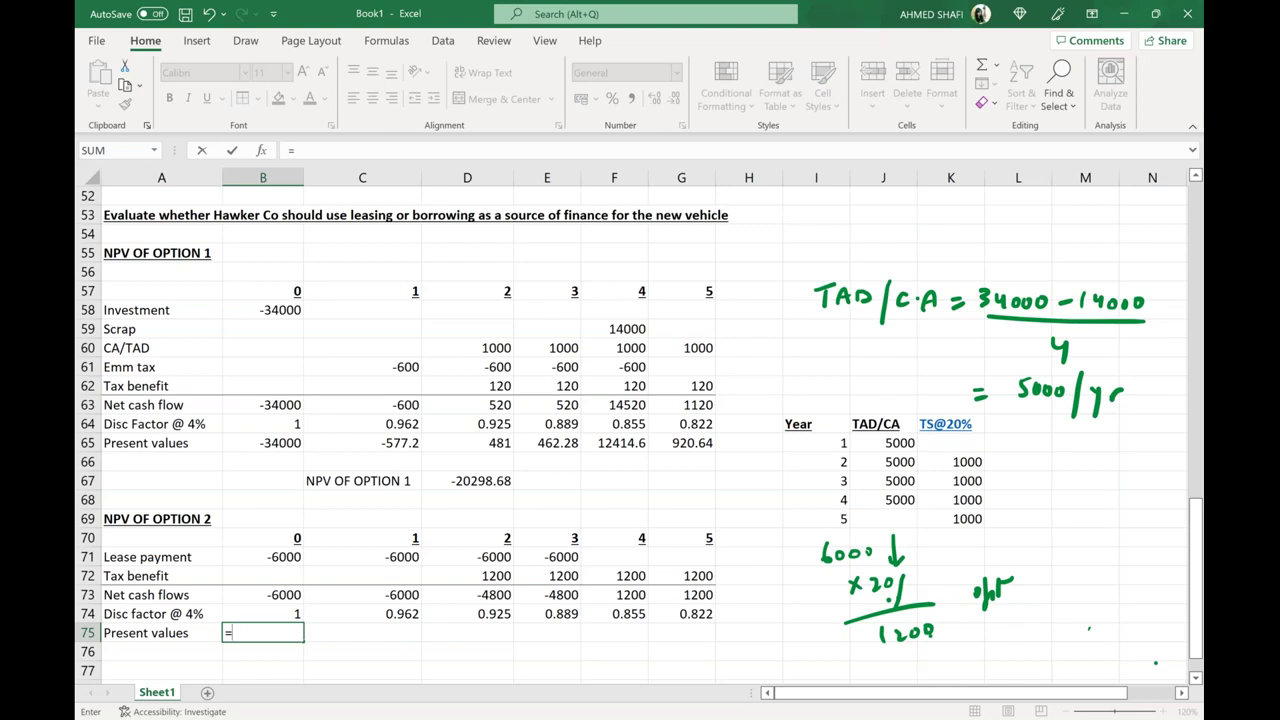
{"action": "type", "text": "b73"}
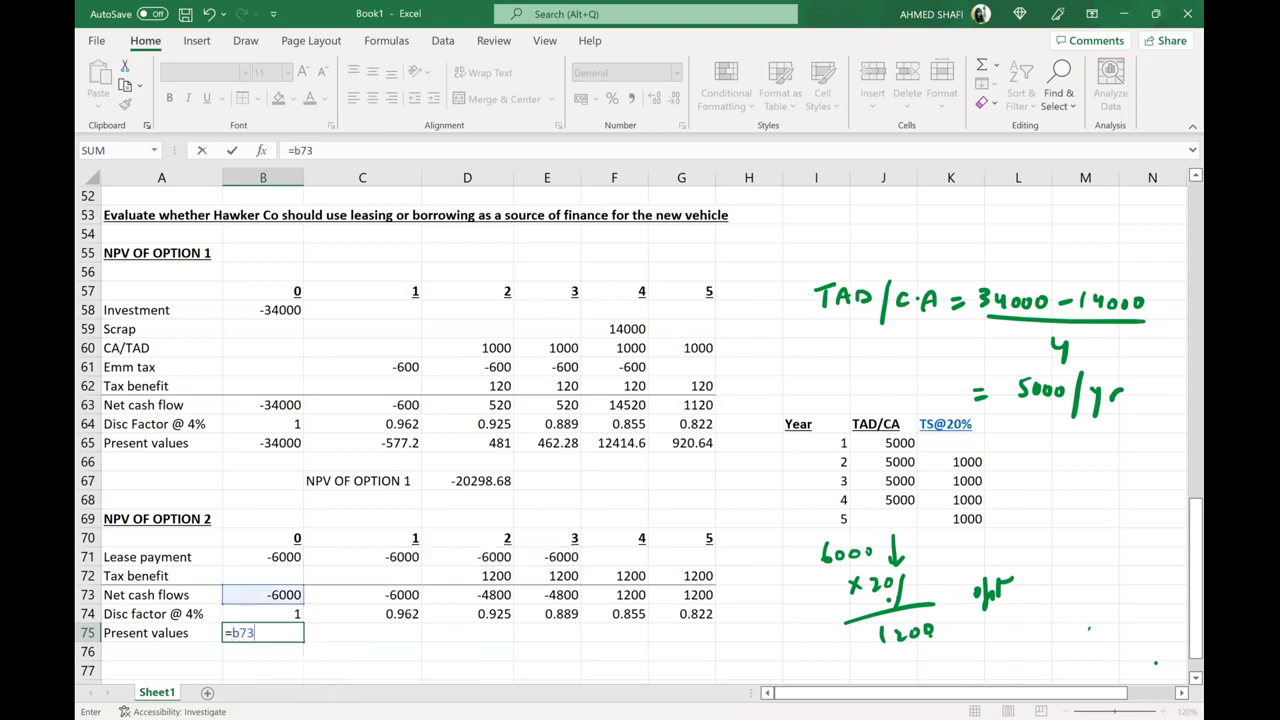
{"action": "type", "text": "*b74"}
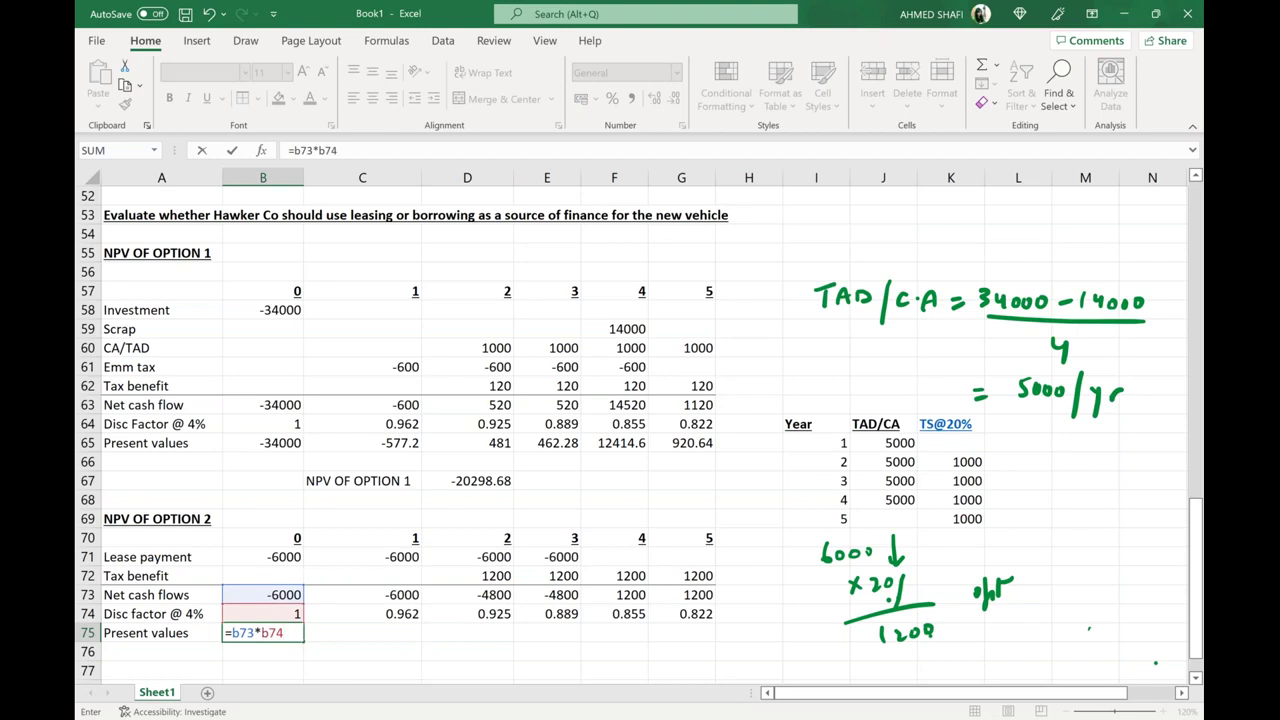
{"action": "key", "text": "Return"}
{"action": "key", "text": "Up"}
{"action": "left_click_drag", "start_coordinate": [302, 640], "coordinate": [700, 636]}
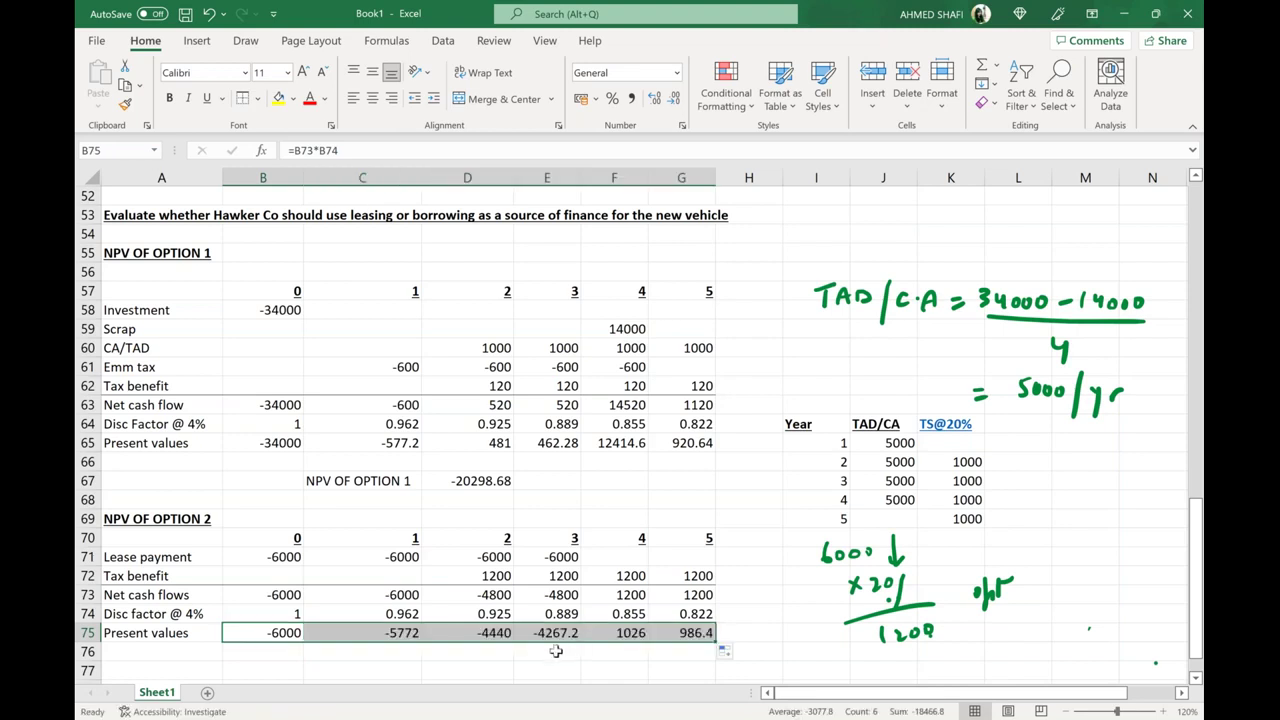
Step: Label C77 "NPV OF OPTION 2" and total the present values in D77 with =SUM(B75:G75)
{"action": "left_click", "coordinate": [398, 672]}
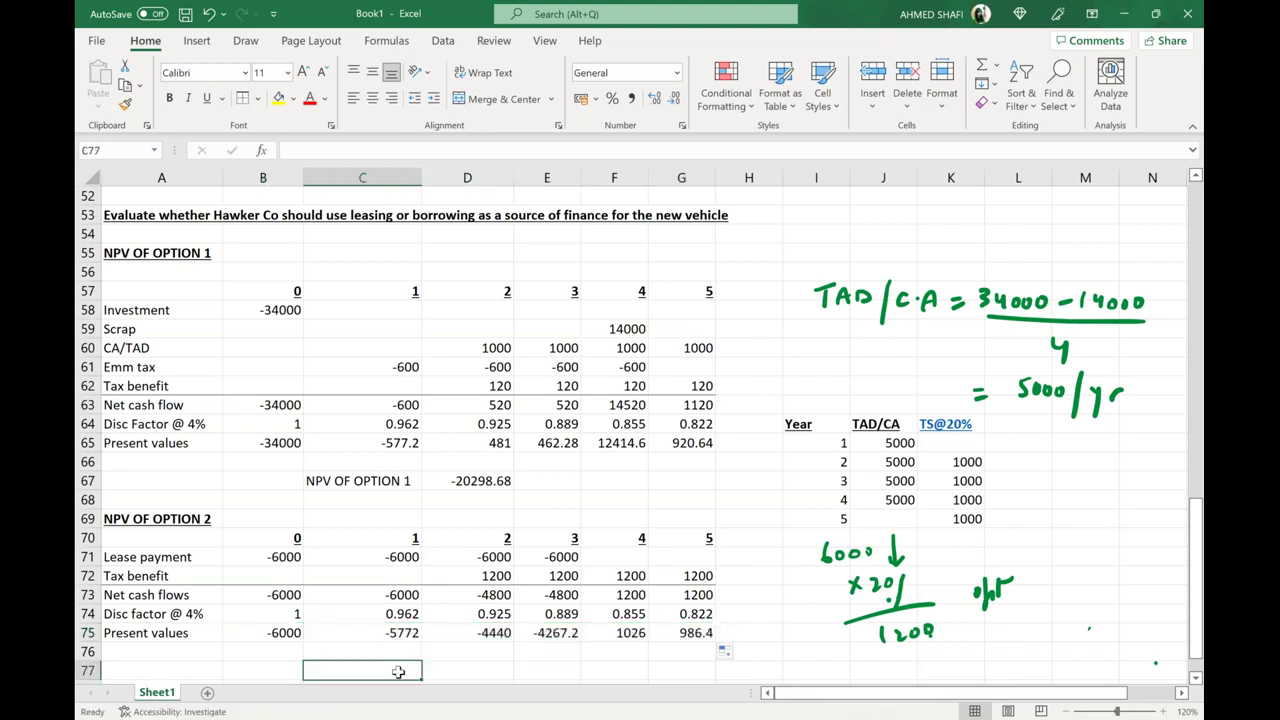
{"action": "type", "text": "NPV OF OPTION 2"}
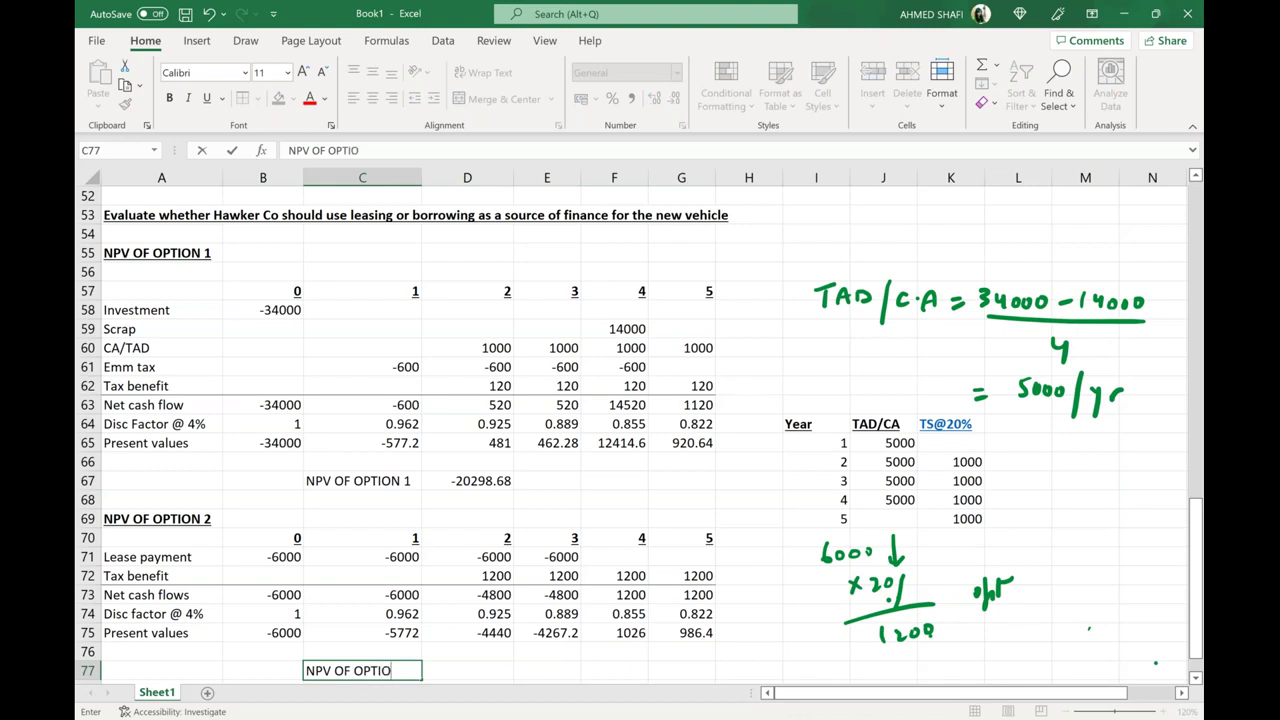
{"action": "left_click", "coordinate": [446, 671]}
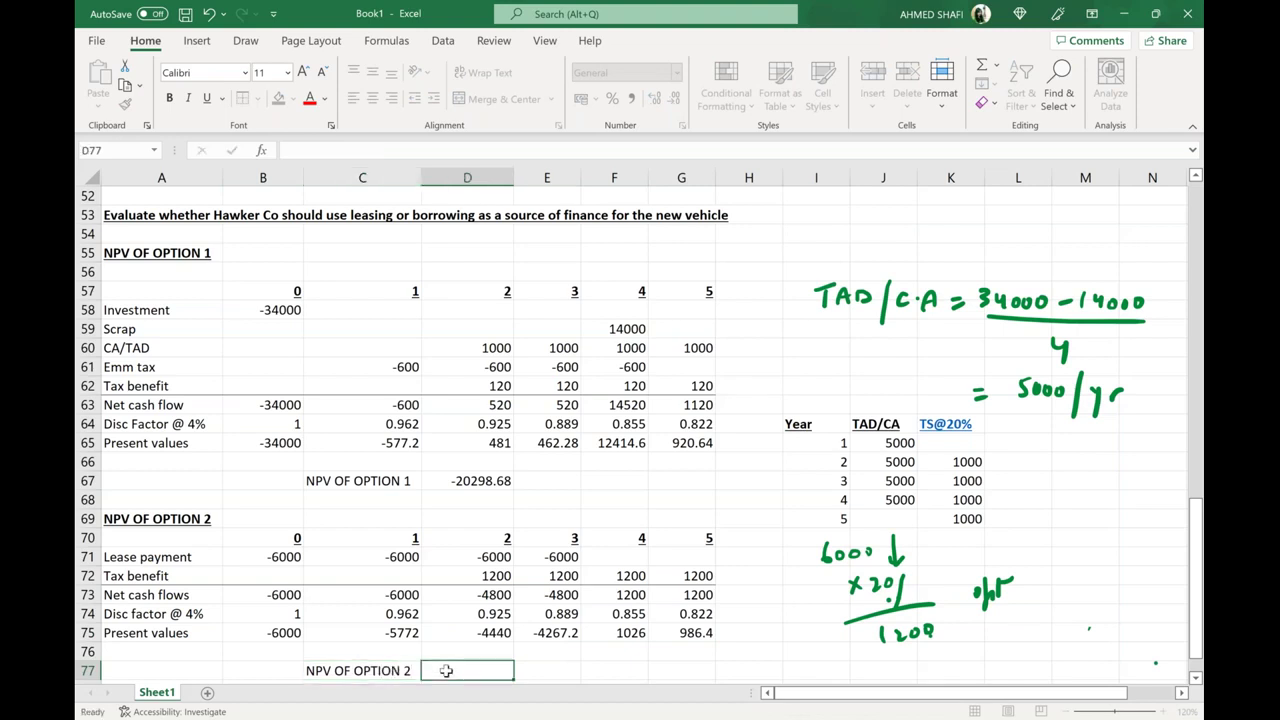
{"action": "type", "text": "=S"}
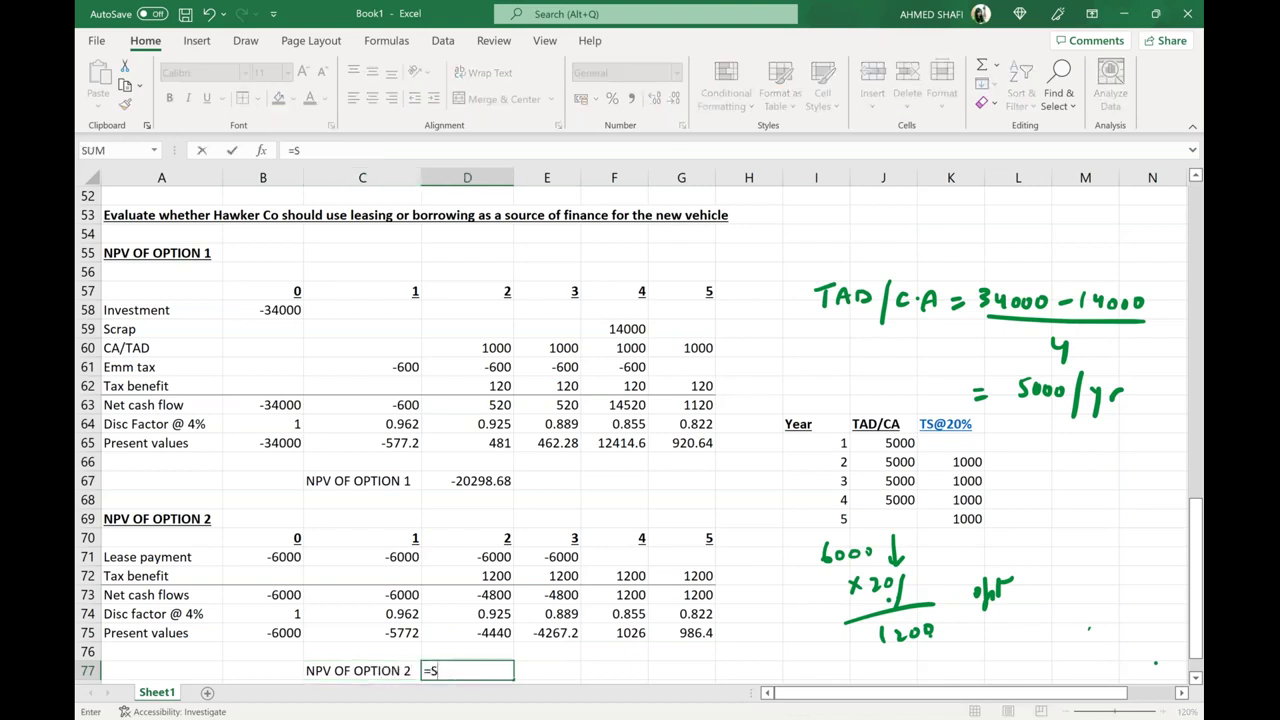
{"action": "type", "text": "UM(B7"}
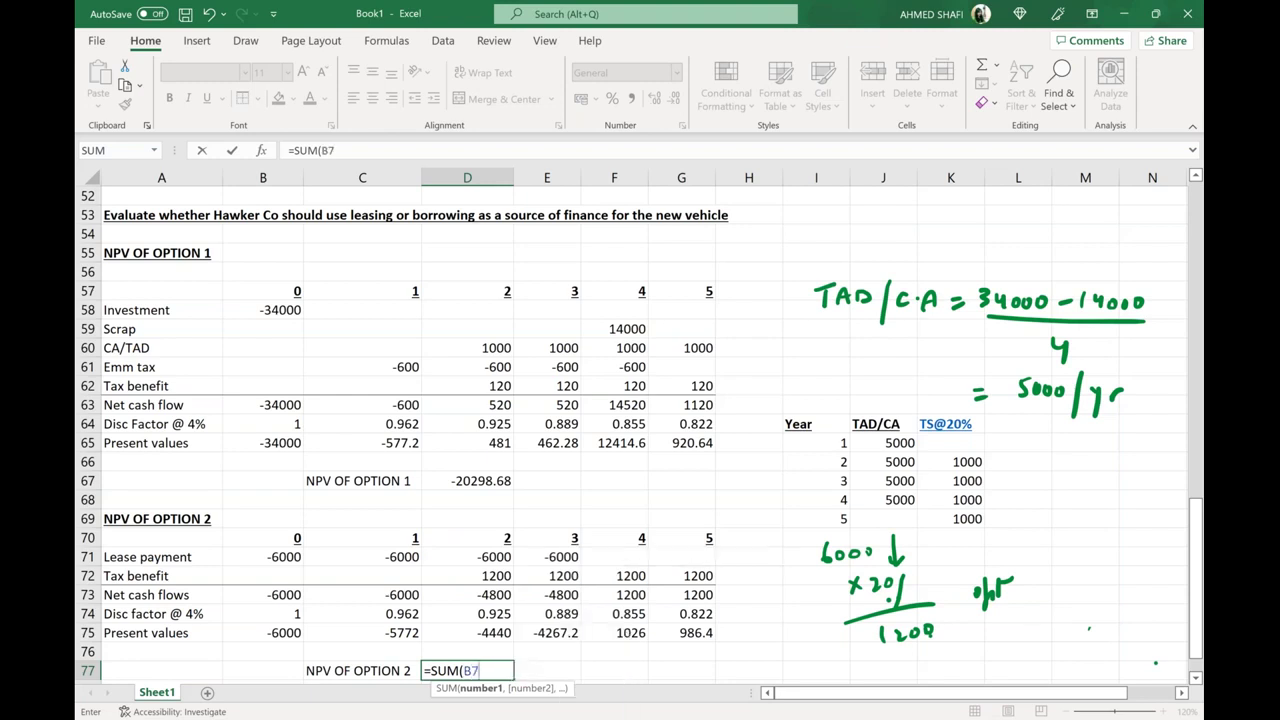
{"action": "type", "text": "5:G"}
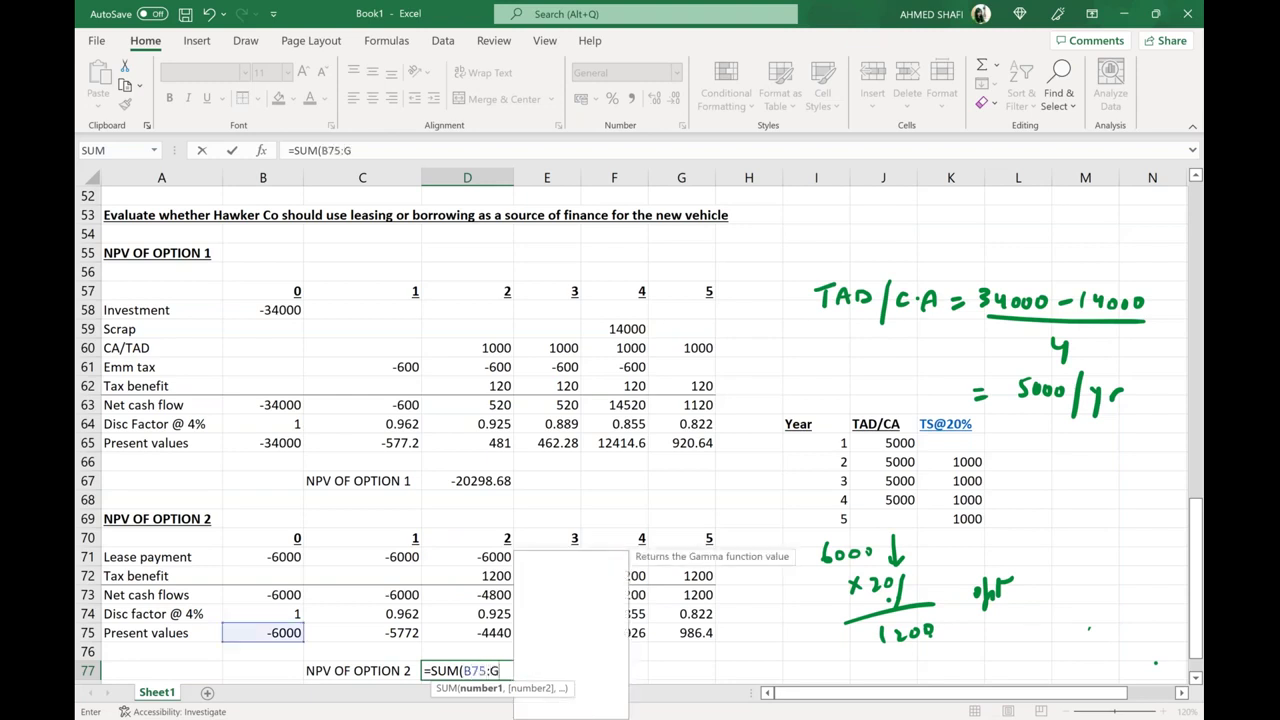
{"action": "type", "text": "75)"}
{"action": "key", "text": "ctrl+Return"}
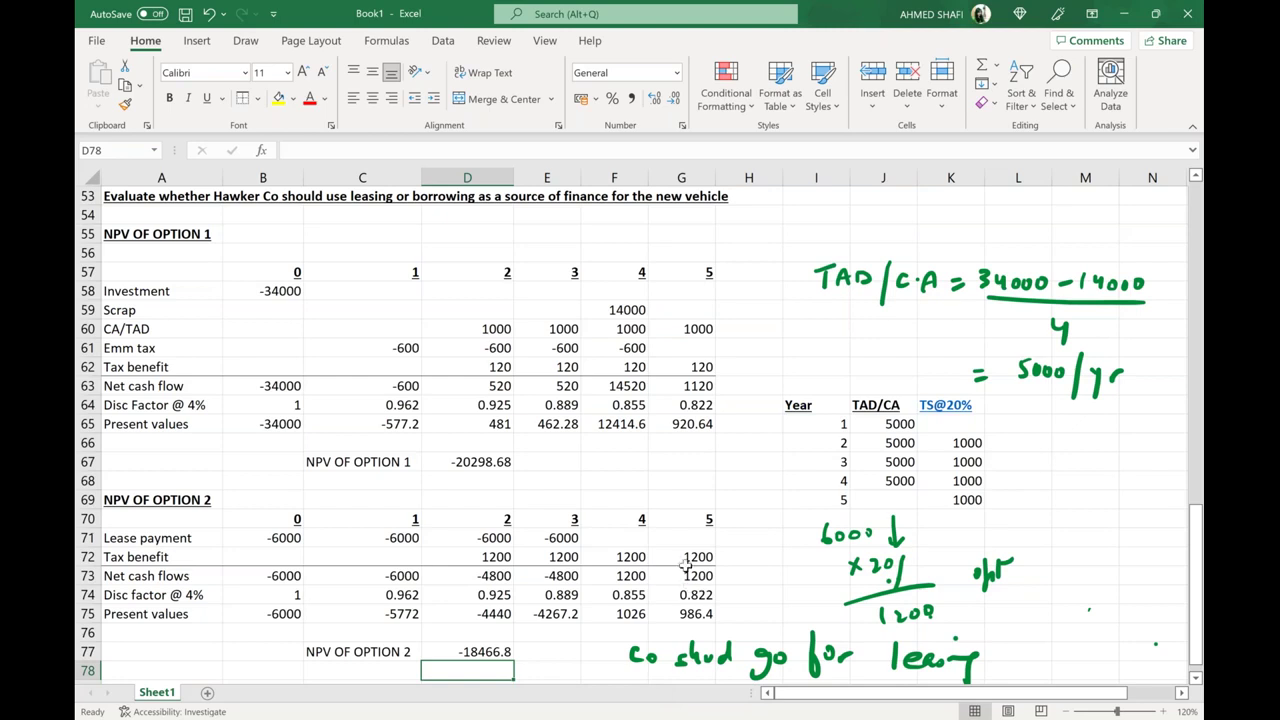
Step: Draw arrows leading from the year 0 and year 1 lease payments in row 71, with a question mark beside year 1
{"action": "left_click", "coordinate": [928, 263]}
{"action": "left_click", "coordinate": [1196, 680]}
{"action": "left_click", "coordinate": [1196, 680]}
{"action": "left_click", "coordinate": [1196, 680]}
{"action": "left_click", "coordinate": [1196, 680]}
{"action": "left_click", "coordinate": [1196, 680]}
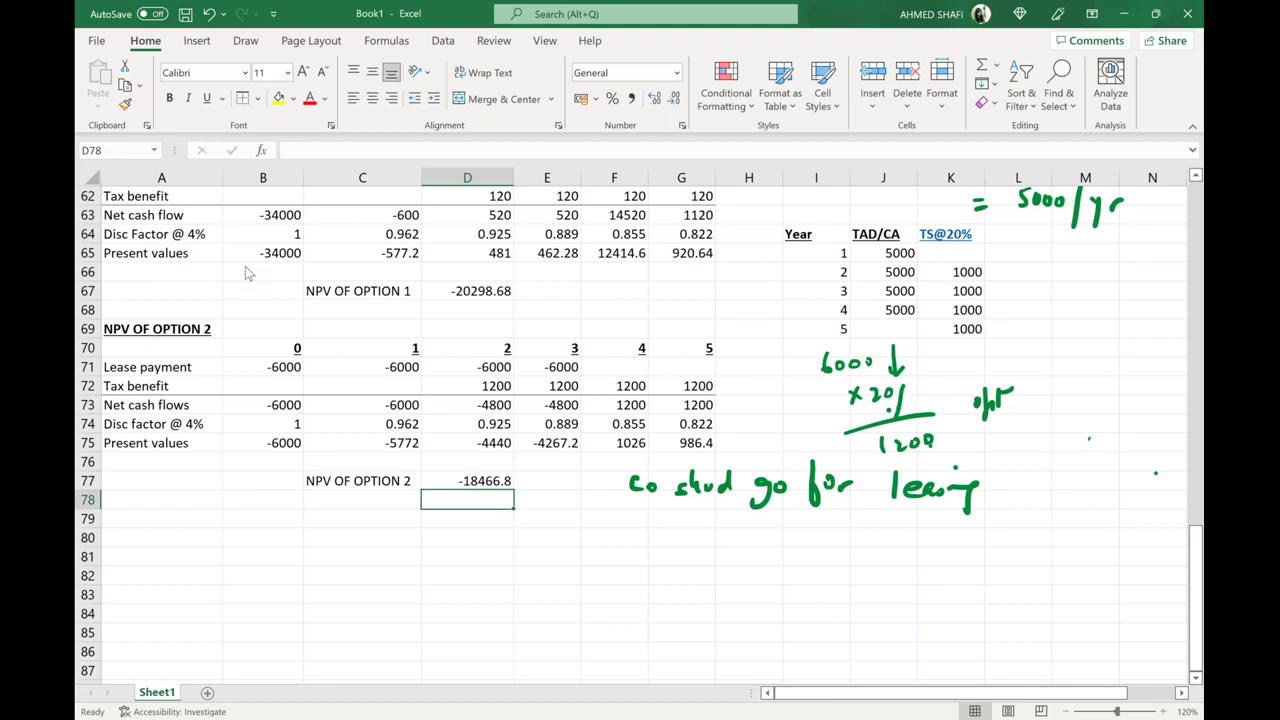
{"action": "mouse_move", "coordinate": [306, 368]}
{"action": "left_mouse_down"}
{"action": "mouse_move", "coordinate": [357, 383]}
{"action": "mouse_move", "coordinate": [450, 379]}
{"action": "left_mouse_up"}
Step: Handwrite the underlined heading "logic behind:" in the blank area below the Option 2 NPV
{"action": "mouse_move", "coordinate": [141, 540]}
{"action": "left_mouse_down"}
{"action": "mouse_move", "coordinate": [147, 572]}
{"action": "mouse_move", "coordinate": [150, 562]}
{"action": "left_mouse_up"}
{"action": "mouse_move", "coordinate": [172, 552]}
{"action": "left_mouse_down"}
{"action": "mouse_move", "coordinate": [160, 590]}
{"action": "mouse_move", "coordinate": [198, 568]}
{"action": "left_mouse_up"}
{"action": "left_click_drag", "start_coordinate": [252, 534], "coordinate": [244, 568]}
{"action": "left_click_drag", "start_coordinate": [262, 560], "coordinate": [294, 570]}
{"action": "left_click_drag", "start_coordinate": [300, 560], "coordinate": [326, 572]}
{"action": "mouse_move", "coordinate": [336, 562]}
{"action": "left_mouse_down"}
{"action": "mouse_move", "coordinate": [340, 574]}
{"action": "mouse_move", "coordinate": [340, 560]}
{"action": "left_mouse_up"}
{"action": "left_click_drag", "start_coordinate": [288, 538], "coordinate": [282, 558]}
{"action": "left_click_drag", "start_coordinate": [116, 585], "coordinate": [346, 597]}
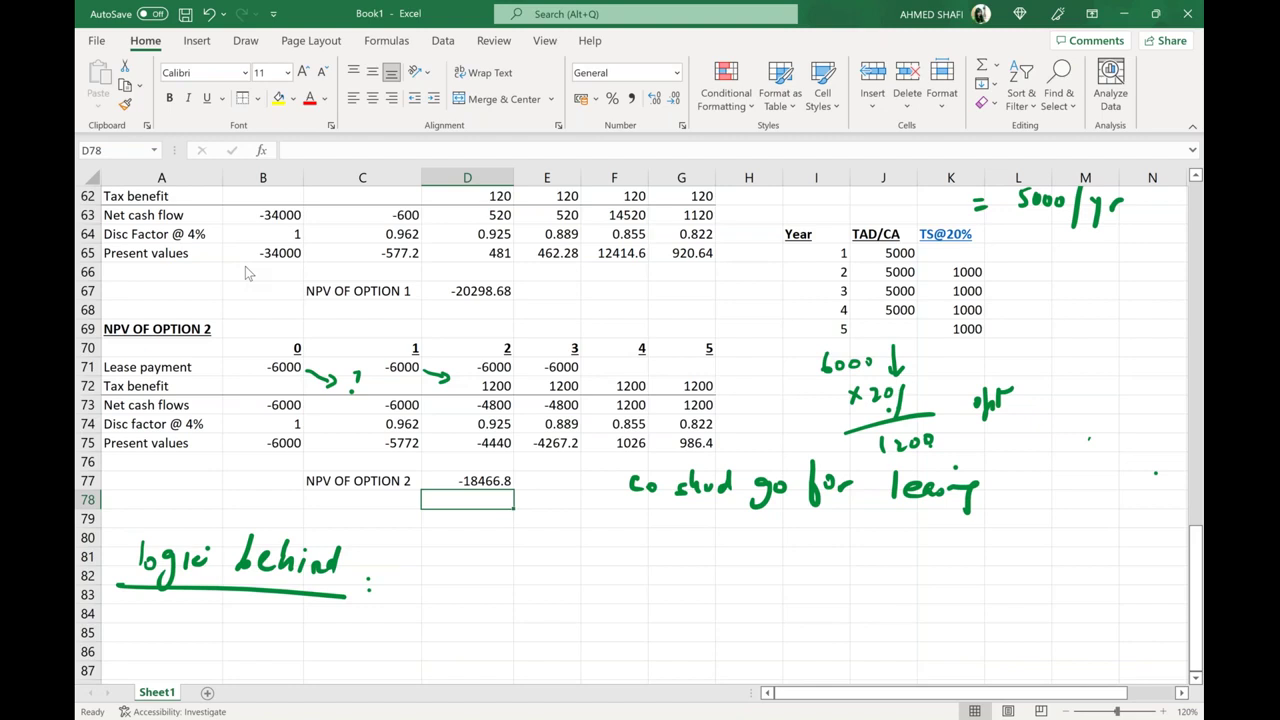
Step: Handwrite underlined year headings 1, 2, 3 and 4 in a row beside the "logic behind" heading
{"action": "left_click_drag", "start_coordinate": [473, 562], "coordinate": [472, 580]}
{"action": "left_click_drag", "start_coordinate": [456, 592], "coordinate": [484, 592]}
{"action": "left_click_drag", "start_coordinate": [554, 570], "coordinate": [574, 588]}
{"action": "left_click_drag", "start_coordinate": [550, 598], "coordinate": [582, 598]}
{"action": "mouse_move", "coordinate": [664, 566]}
{"action": "left_mouse_down"}
{"action": "mouse_move", "coordinate": [668, 590]}
{"action": "mouse_move", "coordinate": [688, 598]}
{"action": "left_mouse_up"}
{"action": "left_click_drag", "start_coordinate": [758, 568], "coordinate": [766, 588]}
{"action": "mouse_move", "coordinate": [746, 596]}
{"action": "left_mouse_down"}
{"action": "mouse_move", "coordinate": [784, 596]}
{"action": "mouse_move", "coordinate": [758, 576]}
{"action": "left_mouse_up"}
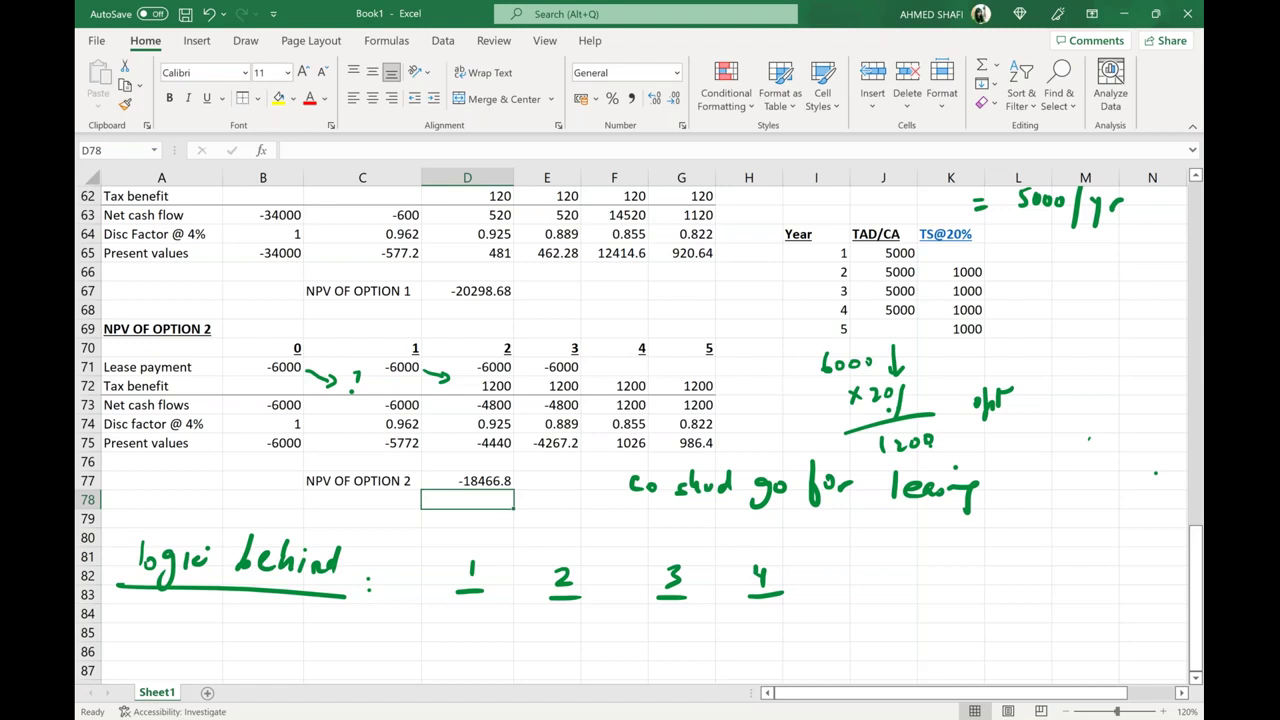
Step: Handwrite the lease payment (6000) under each of the handwritten years 1 to 4
{"action": "mouse_move", "coordinate": [450, 603]}
{"action": "left_mouse_down"}
{"action": "mouse_move", "coordinate": [443, 617]}
{"action": "mouse_move", "coordinate": [468, 613]}
{"action": "left_mouse_up"}
{"action": "mouse_move", "coordinate": [481, 612]}
{"action": "left_mouse_down"}
{"action": "mouse_move", "coordinate": [492, 630]}
{"action": "mouse_move", "coordinate": [430, 640]}
{"action": "left_mouse_up"}
{"action": "mouse_move", "coordinate": [546, 606]}
{"action": "left_mouse_down"}
{"action": "mouse_move", "coordinate": [540, 622]}
{"action": "mouse_move", "coordinate": [582, 620]}
{"action": "mouse_move", "coordinate": [577, 637]}
{"action": "mouse_move", "coordinate": [539, 638]}
{"action": "left_mouse_up"}
{"action": "left_click_drag", "start_coordinate": [656, 604], "coordinate": [649, 626]}
{"action": "left_click_drag", "start_coordinate": [664, 614], "coordinate": [674, 617]}
{"action": "mouse_move", "coordinate": [692, 614]}
{"action": "left_mouse_down"}
{"action": "mouse_move", "coordinate": [686, 625]}
{"action": "mouse_move", "coordinate": [708, 620]}
{"action": "left_mouse_up"}
{"action": "left_click_drag", "start_coordinate": [710, 608], "coordinate": [702, 640]}
{"action": "left_click_drag", "start_coordinate": [652, 596], "coordinate": [638, 644]}
{"action": "left_click_drag", "start_coordinate": [750, 608], "coordinate": [742, 628]}
{"action": "left_click_drag", "start_coordinate": [756, 618], "coordinate": [768, 621]}
{"action": "left_click_drag", "start_coordinate": [784, 616], "coordinate": [790, 624]}
{"action": "left_click_drag", "start_coordinate": [796, 604], "coordinate": [792, 642]}
{"action": "left_click_drag", "start_coordinate": [744, 598], "coordinate": [740, 646]}
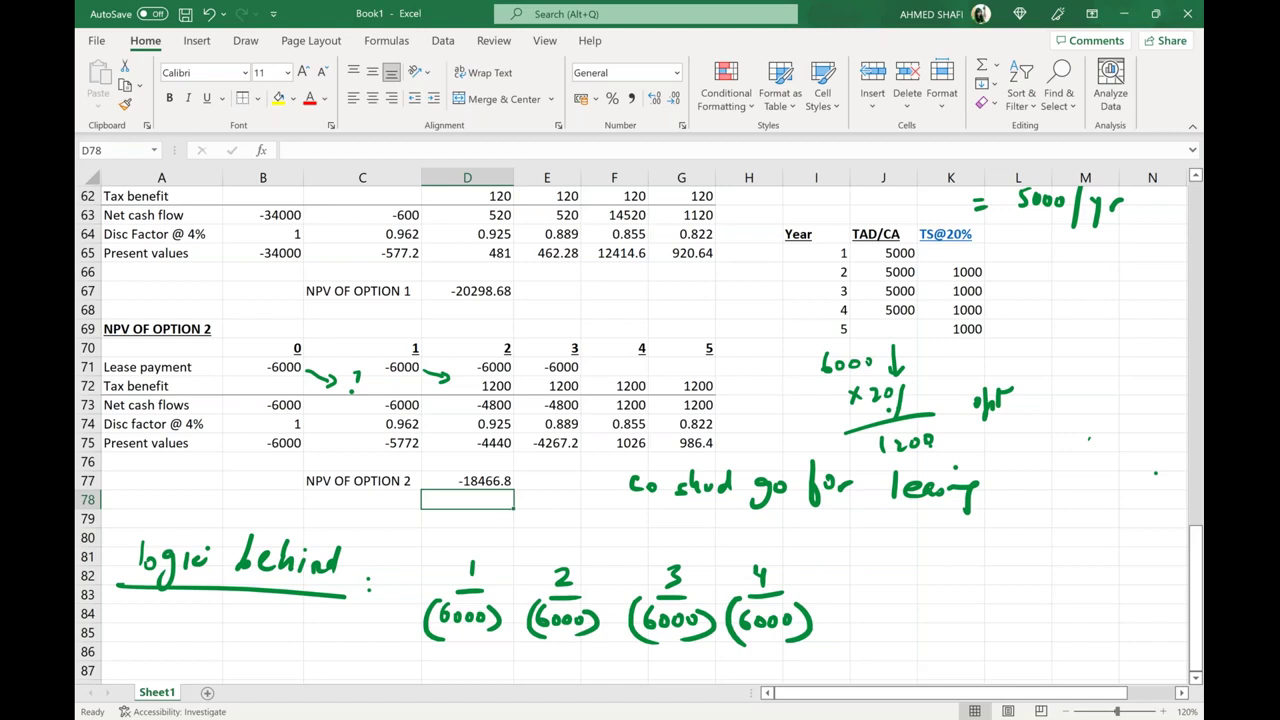
Step: Handwrite "start of yr" above the handwritten year 1 and circle it together with the year number
{"action": "mouse_move", "coordinate": [443, 538]}
{"action": "left_mouse_down"}
{"action": "mouse_move", "coordinate": [431, 551]}
{"action": "mouse_move", "coordinate": [472, 540]}
{"action": "mouse_move", "coordinate": [484, 552]}
{"action": "left_mouse_up"}
{"action": "mouse_move", "coordinate": [442, 535]}
{"action": "left_mouse_down"}
{"action": "mouse_move", "coordinate": [464, 529]}
{"action": "mouse_move", "coordinate": [503, 570]}
{"action": "mouse_move", "coordinate": [520, 568]}
{"action": "left_mouse_up"}
{"action": "left_click_drag", "start_coordinate": [530, 550], "coordinate": [539, 543]}
{"action": "mouse_move", "coordinate": [472, 516]}
{"action": "left_mouse_down"}
{"action": "mouse_move", "coordinate": [560, 524]}
{"action": "mouse_move", "coordinate": [440, 598]}
{"action": "mouse_move", "coordinate": [516, 584]}
{"action": "mouse_move", "coordinate": [556, 528]}
{"action": "left_mouse_up"}
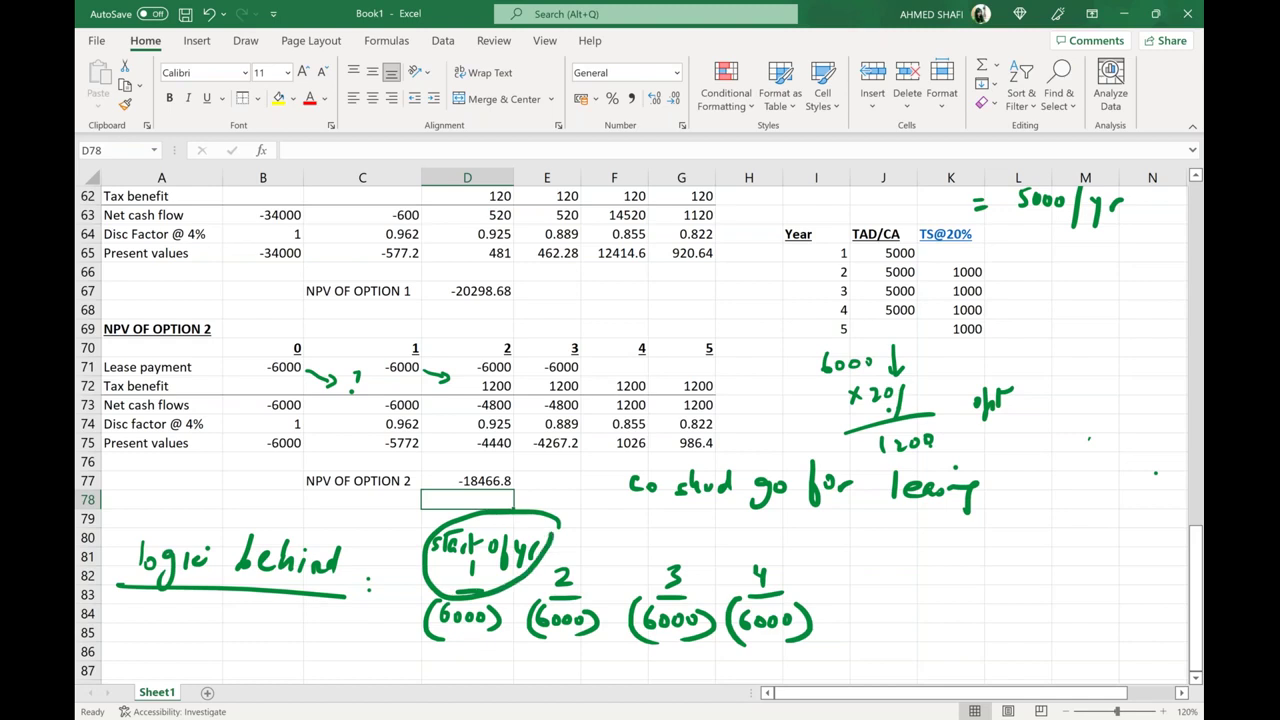
Step: Sketch a bordered timing example with (6000) at the start of year 1 and an arrow moving it to (6000) in year 0
{"action": "mouse_move", "coordinate": [994, 530]}
{"action": "left_mouse_down"}
{"action": "mouse_move", "coordinate": [996, 550]}
{"action": "mouse_move", "coordinate": [1020, 558]}
{"action": "mouse_move", "coordinate": [974, 576]}
{"action": "mouse_move", "coordinate": [976, 590]}
{"action": "mouse_move", "coordinate": [1030, 594]}
{"action": "left_mouse_up"}
{"action": "left_click", "coordinate": [984, 582]}
{"action": "left_click_drag", "start_coordinate": [974, 562], "coordinate": [970, 598]}
{"action": "mouse_move", "coordinate": [1050, 570]}
{"action": "left_mouse_down"}
{"action": "mouse_move", "coordinate": [1042, 588]}
{"action": "mouse_move", "coordinate": [1058, 582]}
{"action": "left_mouse_up"}
{"action": "mouse_move", "coordinate": [1074, 572]}
{"action": "left_mouse_down"}
{"action": "mouse_move", "coordinate": [1070, 588]}
{"action": "mouse_move", "coordinate": [1088, 574]}
{"action": "left_mouse_up"}
{"action": "mouse_move", "coordinate": [1094, 566]}
{"action": "left_mouse_down"}
{"action": "mouse_move", "coordinate": [1096, 584]}
{"action": "mouse_move", "coordinate": [1082, 558]}
{"action": "left_mouse_up"}
{"action": "left_click_drag", "start_coordinate": [1090, 574], "coordinate": [1112, 566]}
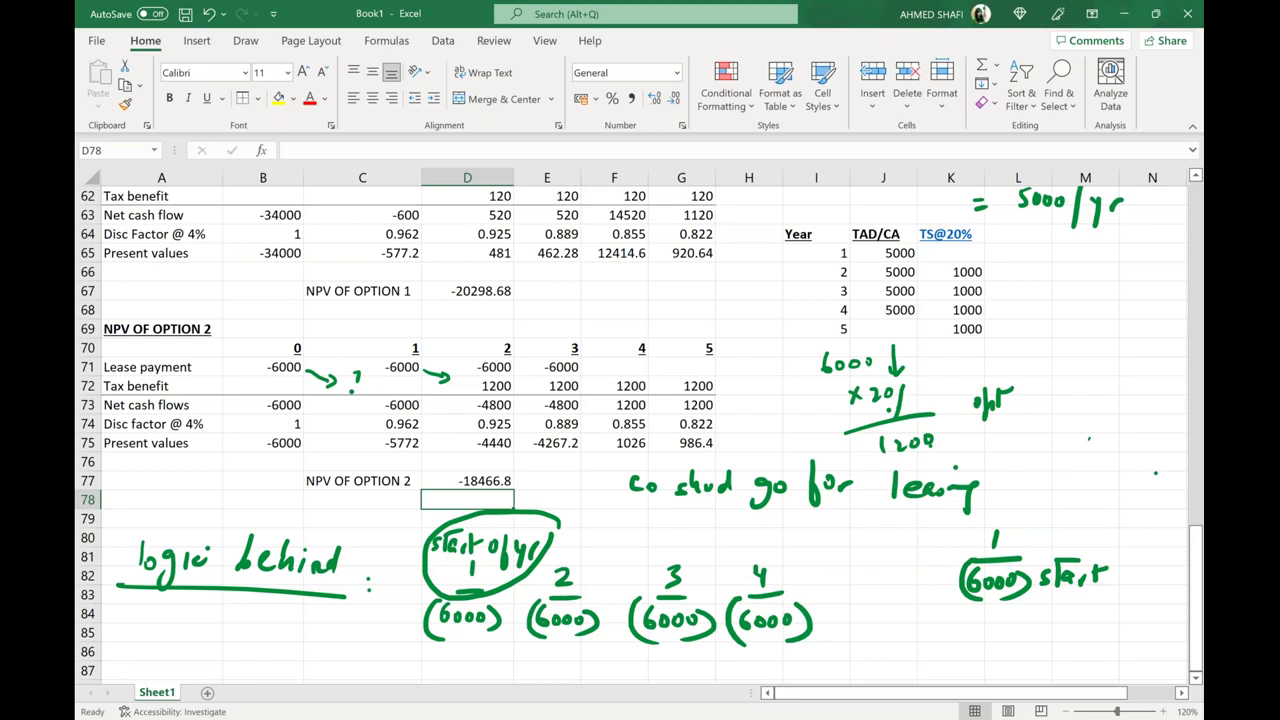
{"action": "mouse_move", "coordinate": [1180, 492]}
{"action": "left_mouse_down"}
{"action": "mouse_move", "coordinate": [1058, 490]}
{"action": "mouse_move", "coordinate": [830, 520]}
{"action": "mouse_move", "coordinate": [820, 678]}
{"action": "left_mouse_up"}
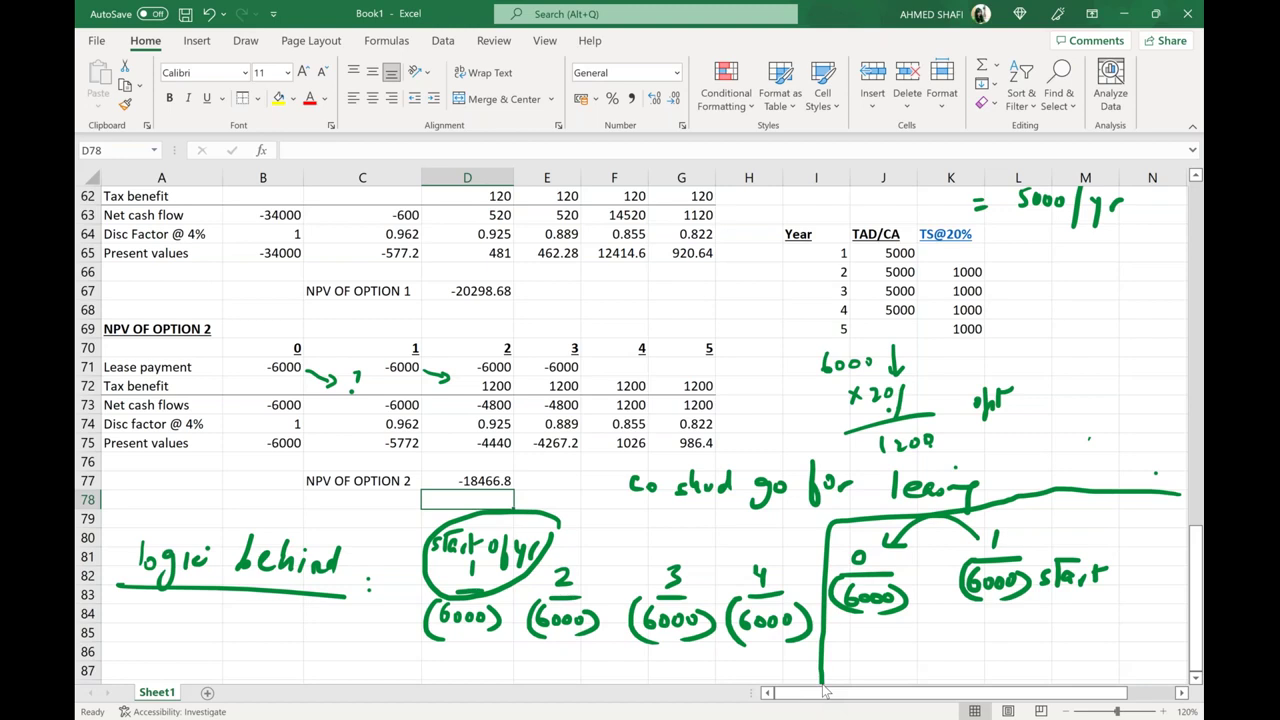
Step: Annotate the year 1 payment with ×20% = 1200 and year 2 with 20% (1200), circling the year 0 lease payment and year 2 tax benefit
{"action": "left_click_drag", "start_coordinate": [1026, 535], "coordinate": [1052, 530]}
{"action": "left_click_drag", "start_coordinate": [1044, 602], "coordinate": [1032, 628]}
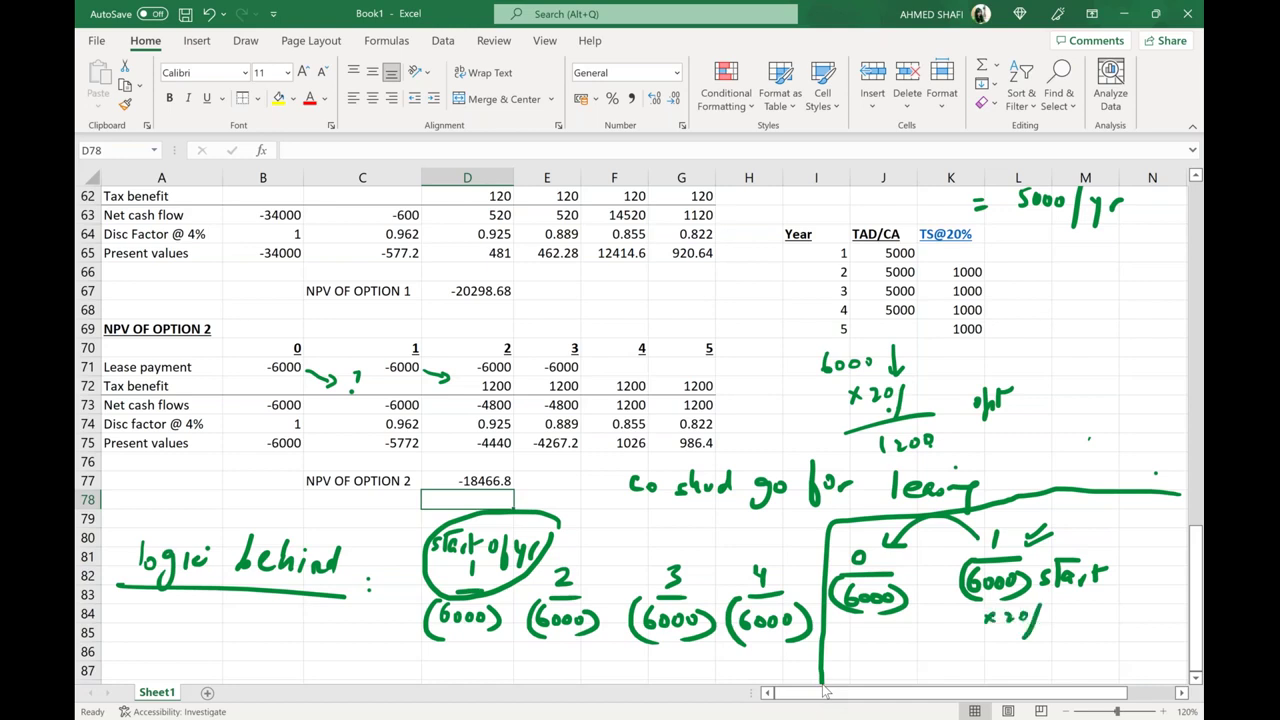
{"action": "left_click_drag", "start_coordinate": [1000, 628], "coordinate": [1160, 665]}
{"action": "left_click_drag", "start_coordinate": [1060, 606], "coordinate": [1100, 622]}
{"action": "mouse_move", "coordinate": [320, 336]}
{"action": "left_mouse_down"}
{"action": "mouse_move", "coordinate": [290, 392]}
{"action": "mouse_move", "coordinate": [314, 345]}
{"action": "left_mouse_up"}
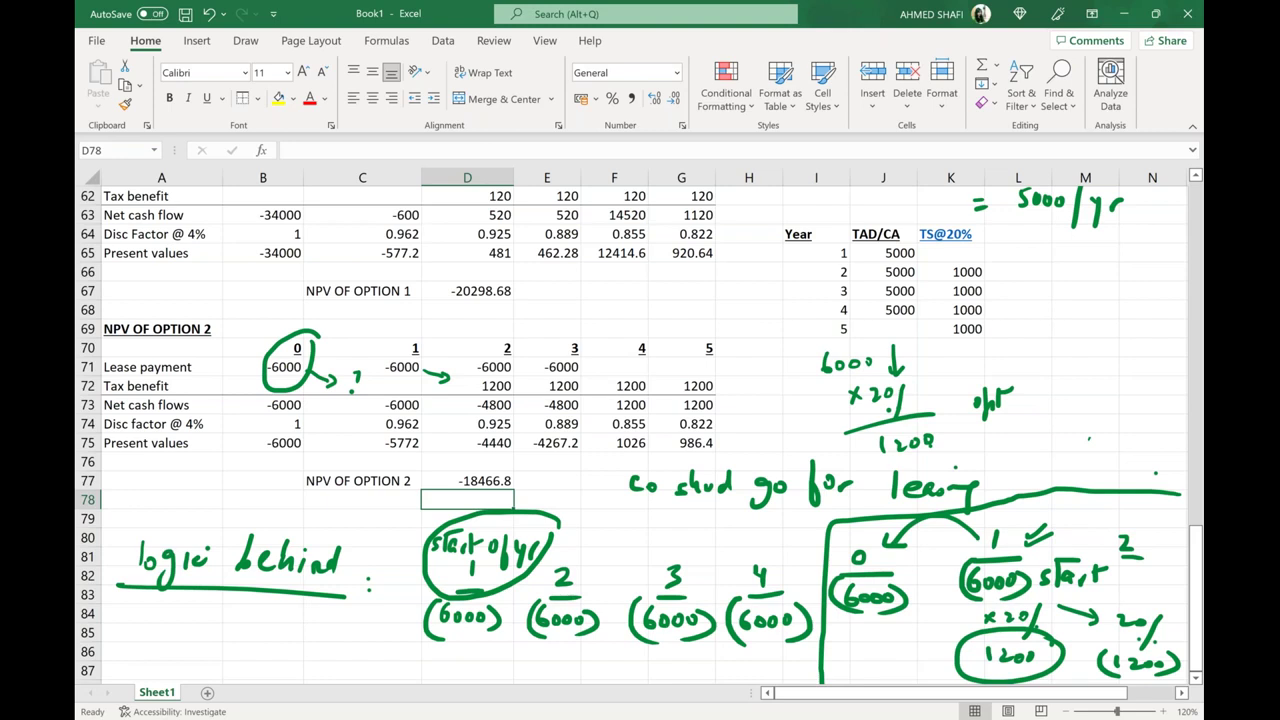
{"action": "left_click_drag", "start_coordinate": [510, 374], "coordinate": [500, 373]}
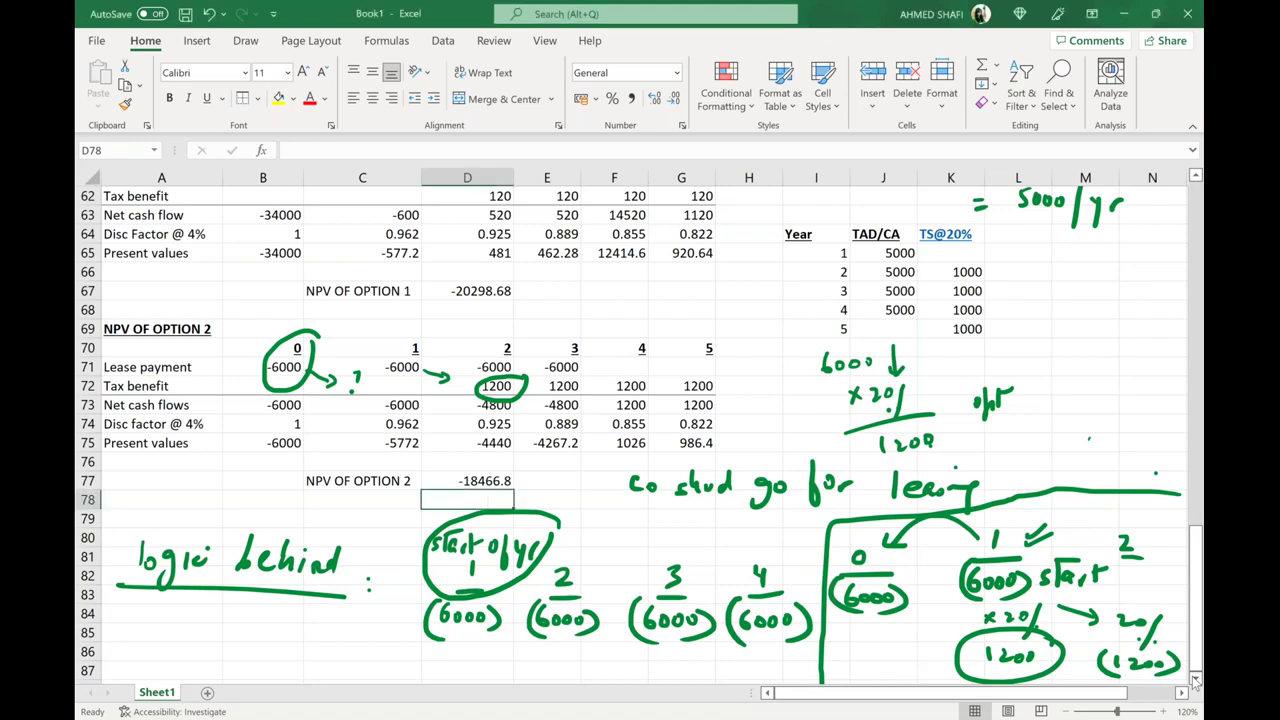
Step: Copy the part (b) question text from the FM - Day 1 Word document and paste it into A87 of the Excel workbook
{"action": "scroll", "coordinate": [1195, 680], "scroll_direction": "down", "scroll_amount": 2}
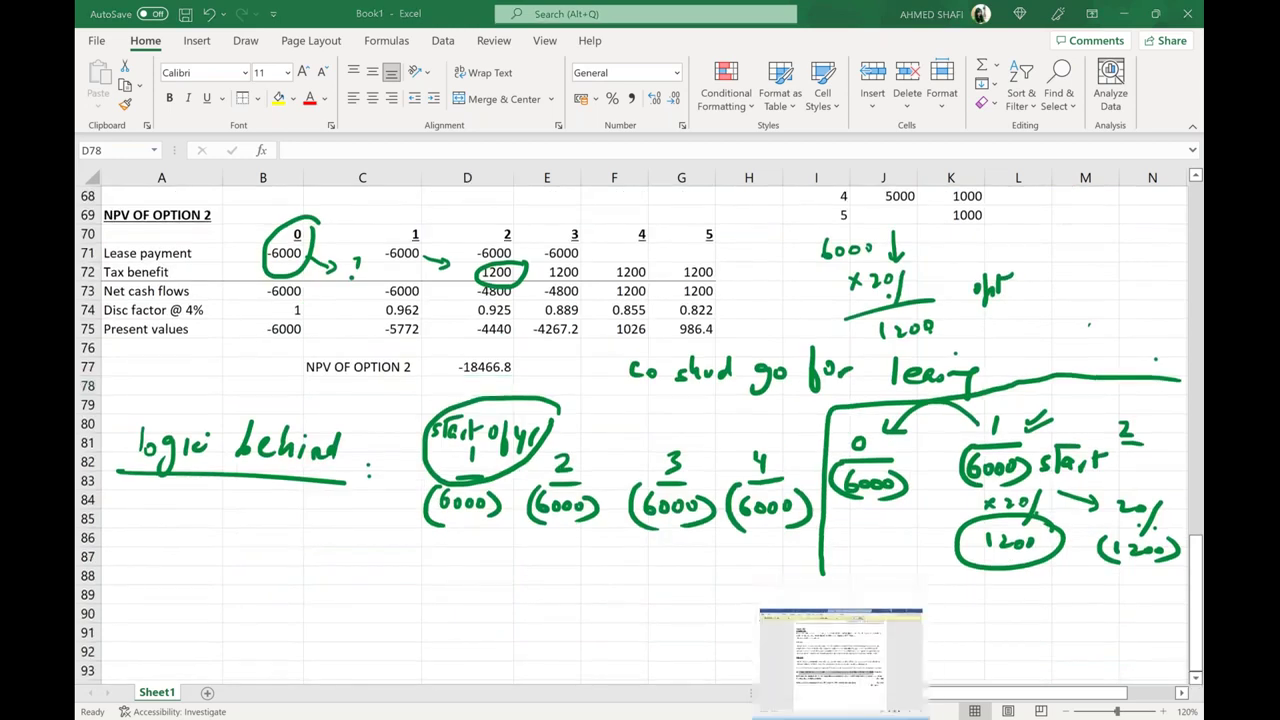
{"action": "left_click", "coordinate": [840, 655]}
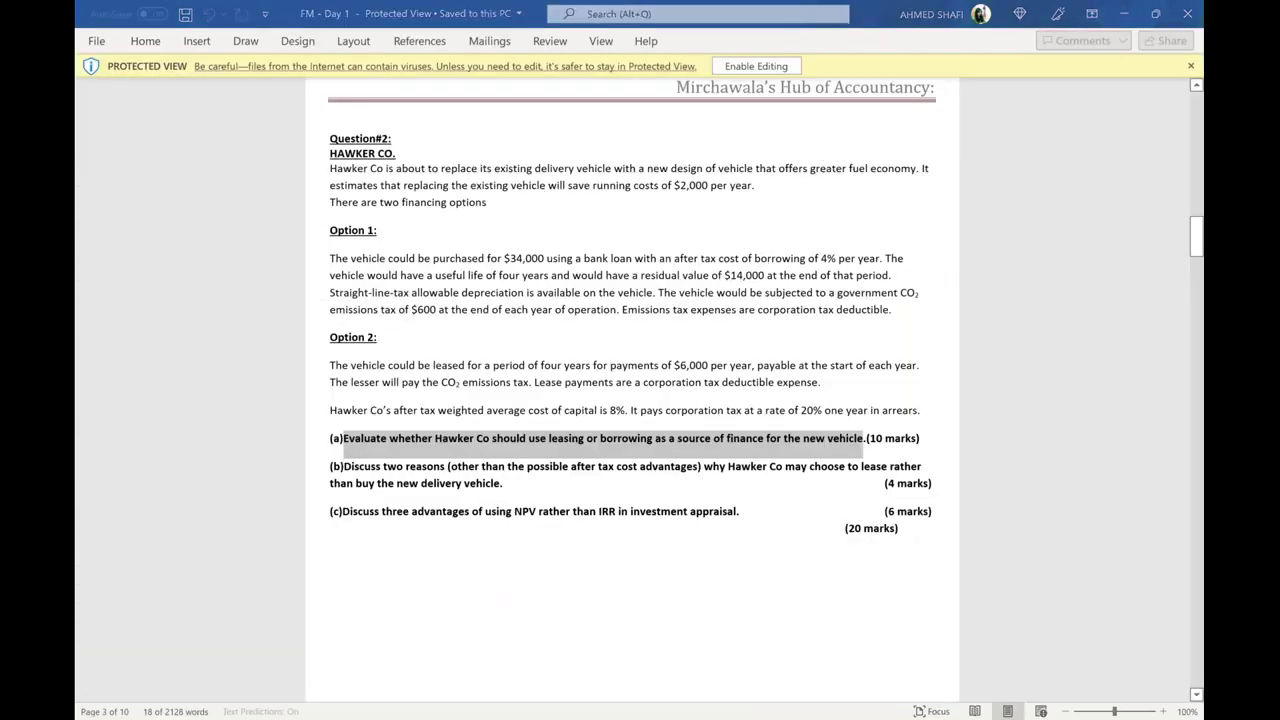
{"action": "left_click", "coordinate": [744, 489]}
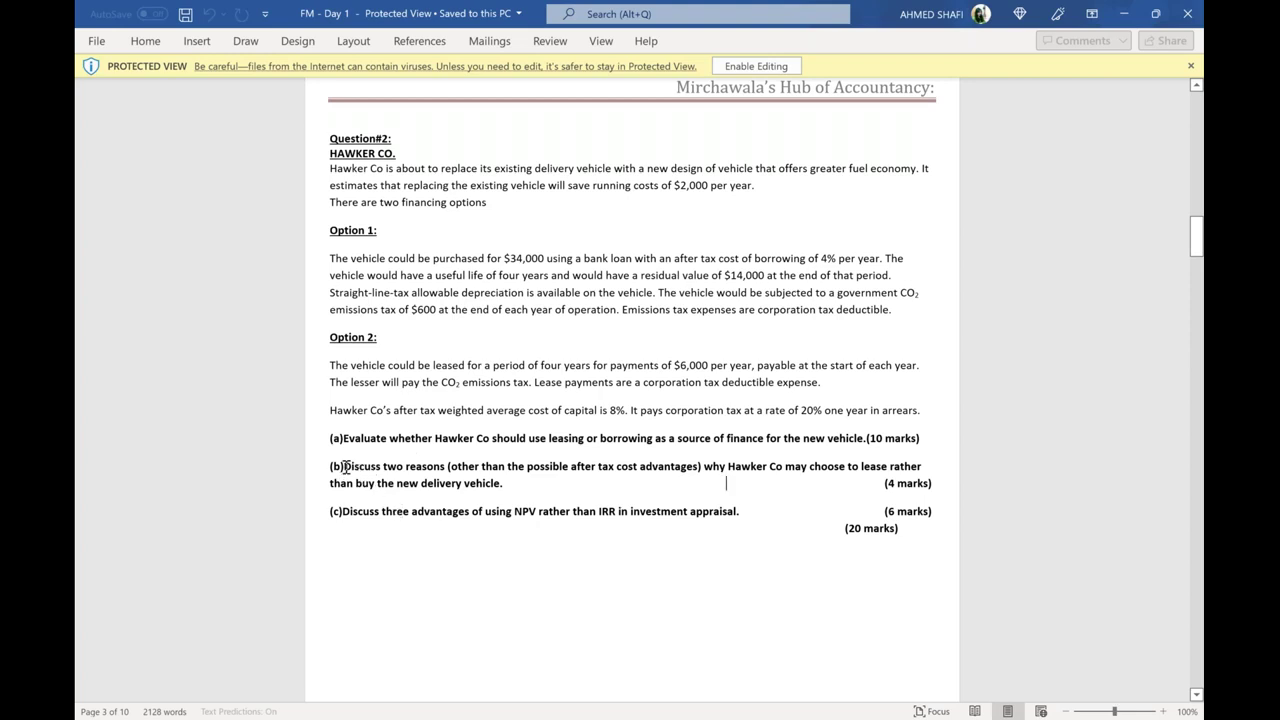
{"action": "left_click_drag", "start_coordinate": [348, 468], "coordinate": [482, 487]}
{"action": "key", "text": "ctrl+c"}
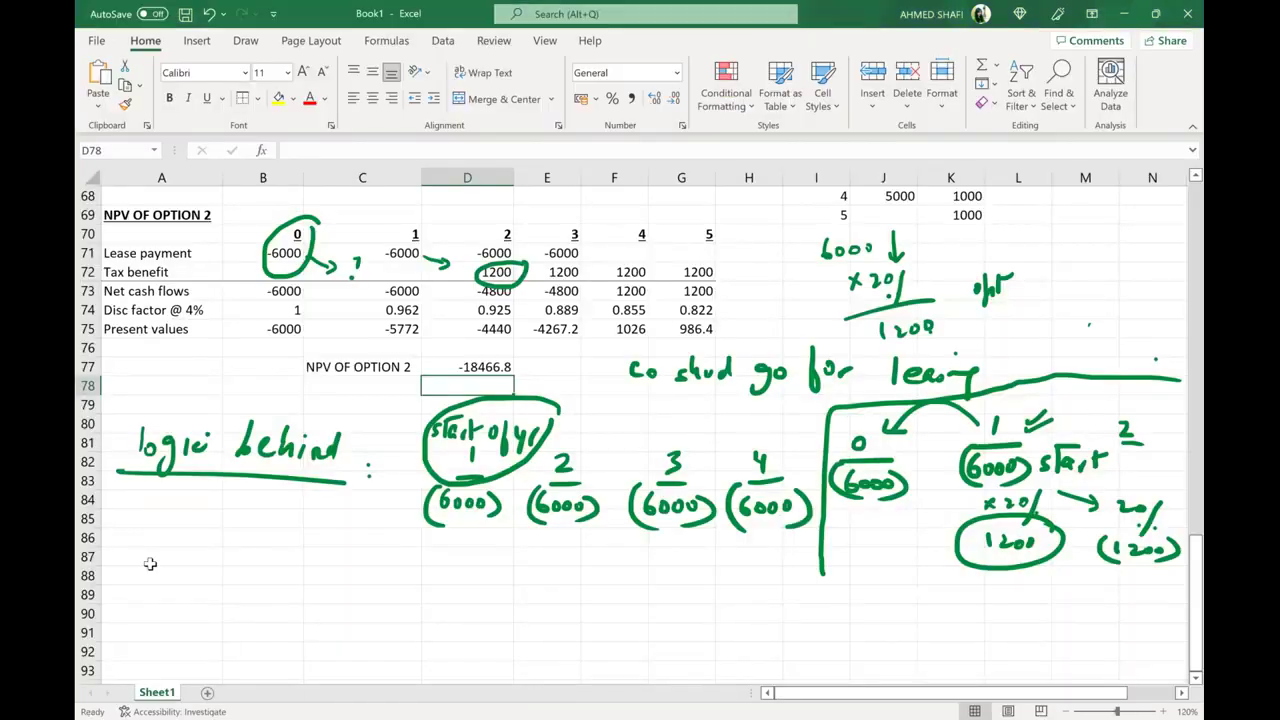
{"action": "left_click", "coordinate": [150, 564]}
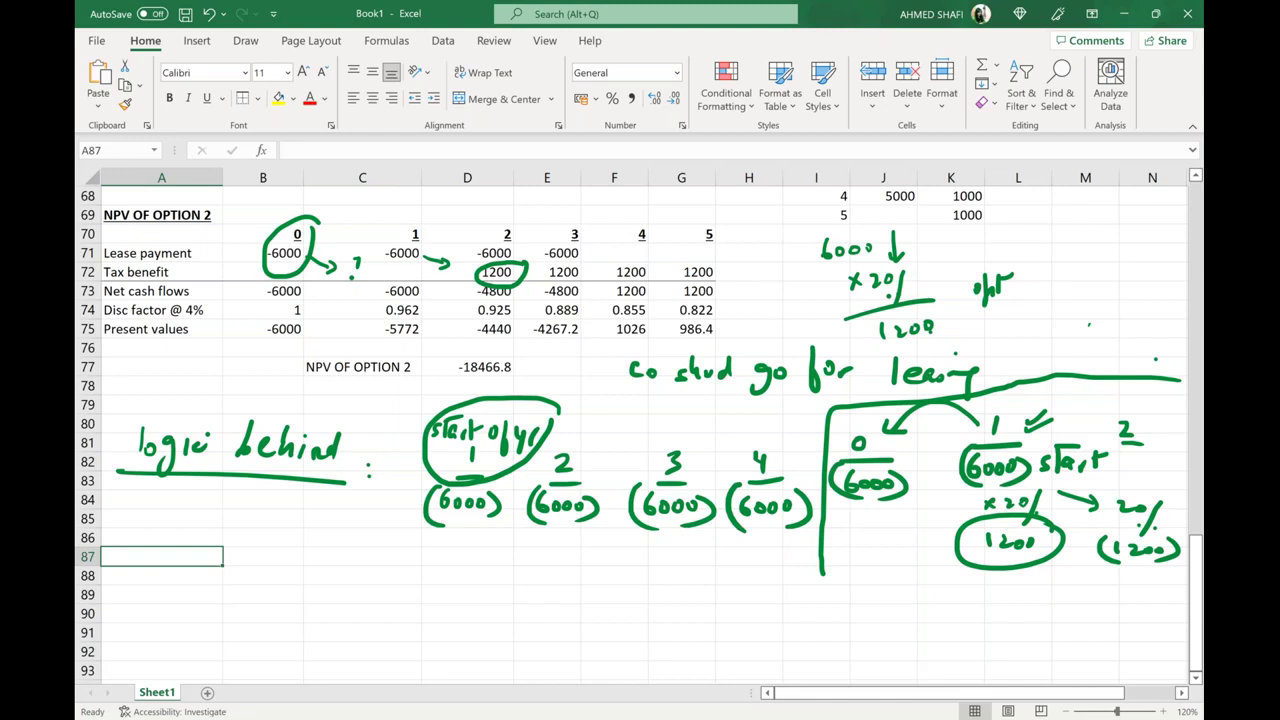
{"action": "key", "text": "ctrl+v"}
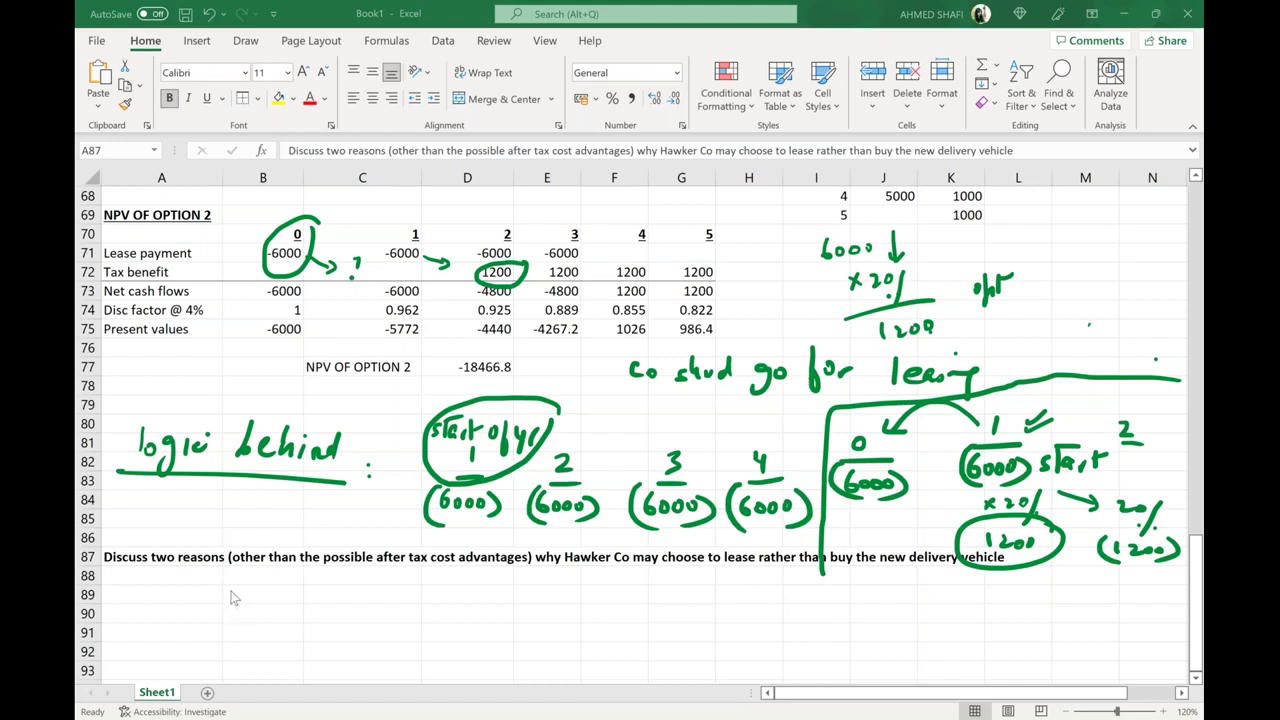
Step: Mark the pasted question with a handwritten (b), circled points 1 and 2 below it, and underlines beneath its key phrases
{"action": "mouse_move", "coordinate": [224, 580]}
{"action": "left_mouse_down"}
{"action": "mouse_move", "coordinate": [236, 652]}
{"action": "mouse_move", "coordinate": [226, 662]}
{"action": "left_mouse_up"}
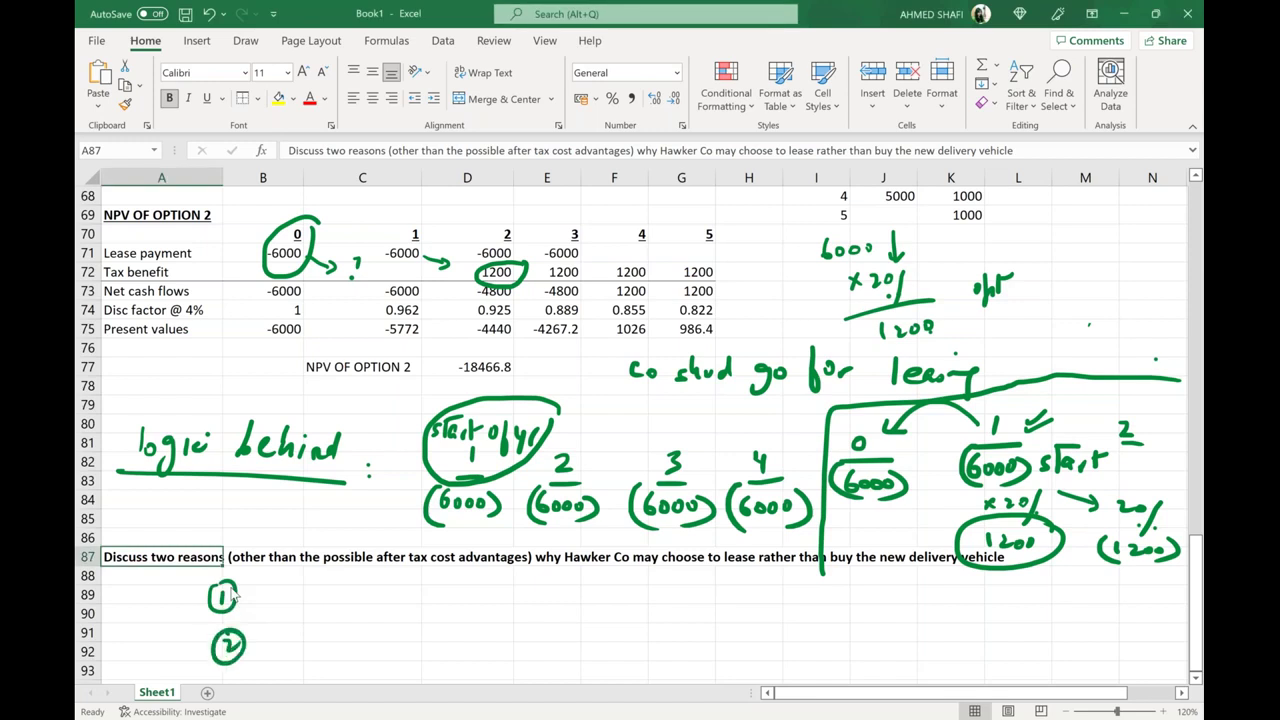
{"action": "left_click_drag", "start_coordinate": [126, 510], "coordinate": [128, 540]}
{"action": "mouse_move", "coordinate": [140, 508]}
{"action": "left_mouse_down"}
{"action": "mouse_move", "coordinate": [142, 540]}
{"action": "mouse_move", "coordinate": [114, 546]}
{"action": "left_mouse_up"}
{"action": "left_click_drag", "start_coordinate": [410, 565], "coordinate": [688, 565]}
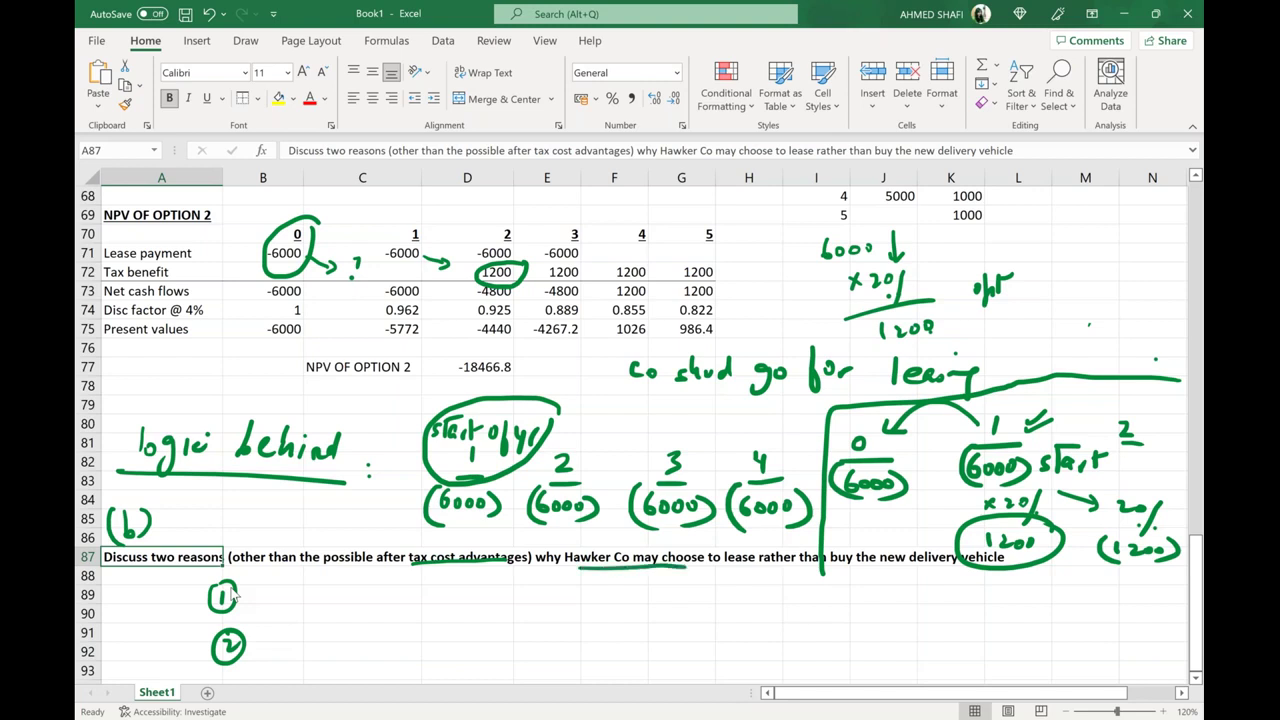
{"action": "left_click_drag", "start_coordinate": [832, 568], "coordinate": [910, 566]}
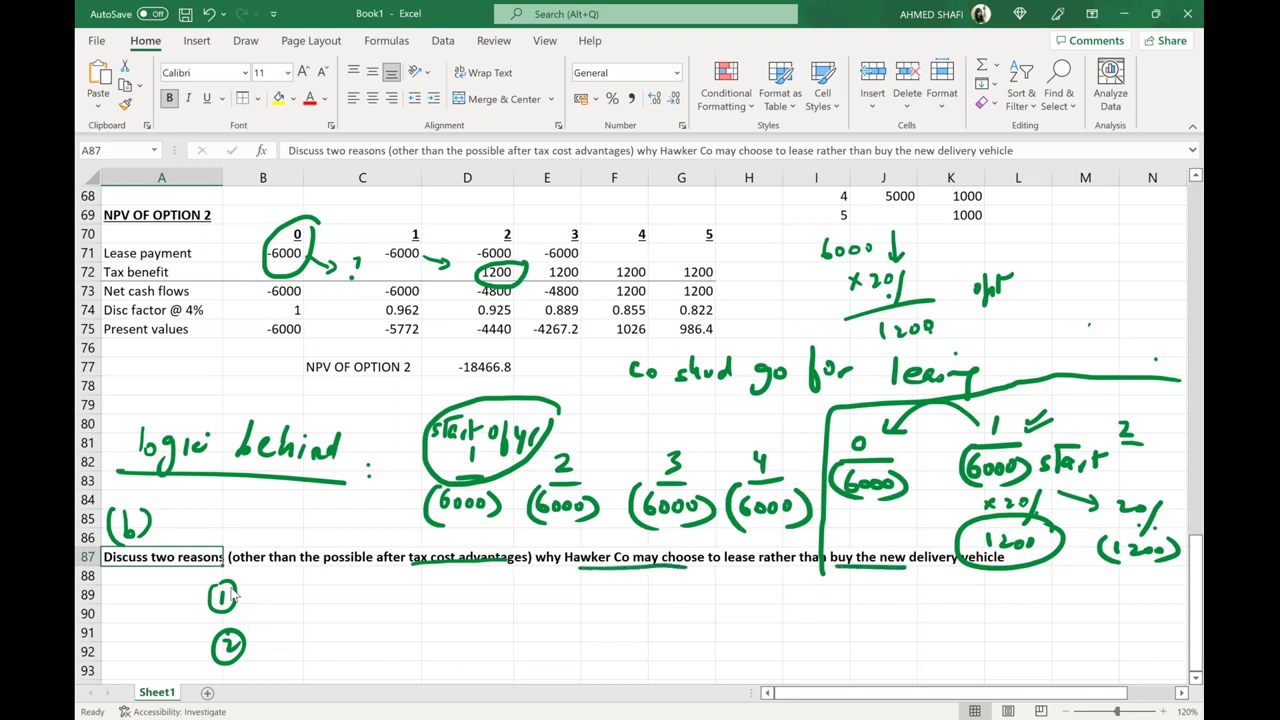